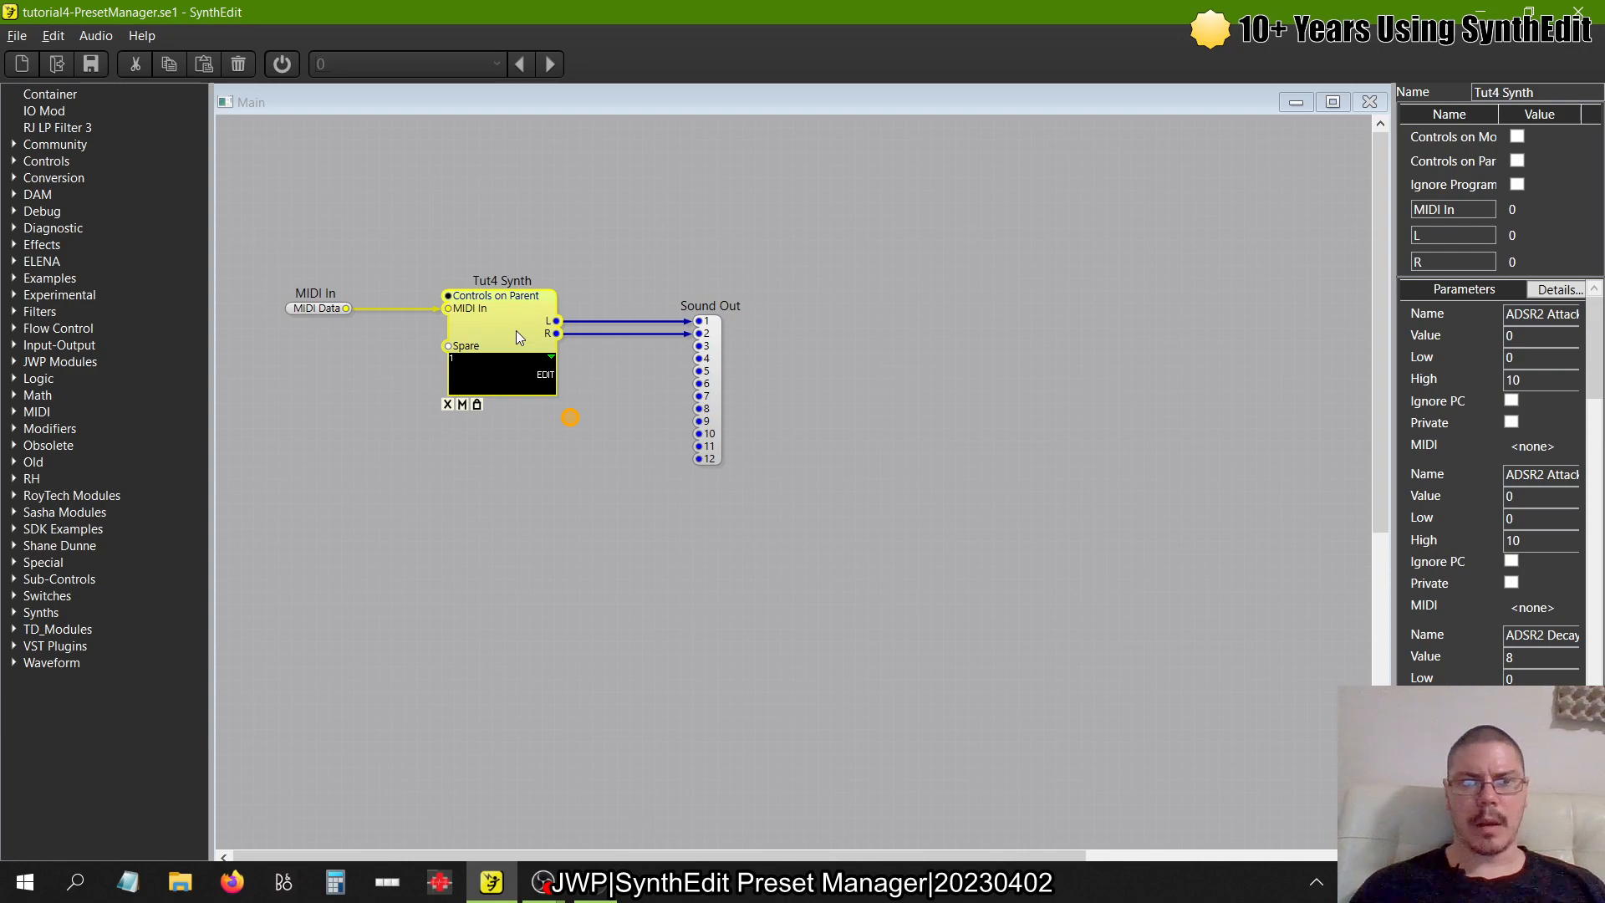
# - Open the Tut4 Synth container and examine its module structure, including the Patch Automator, Preset Browser and List Entry4 modules
pyautogui.doubleClick(515, 329)
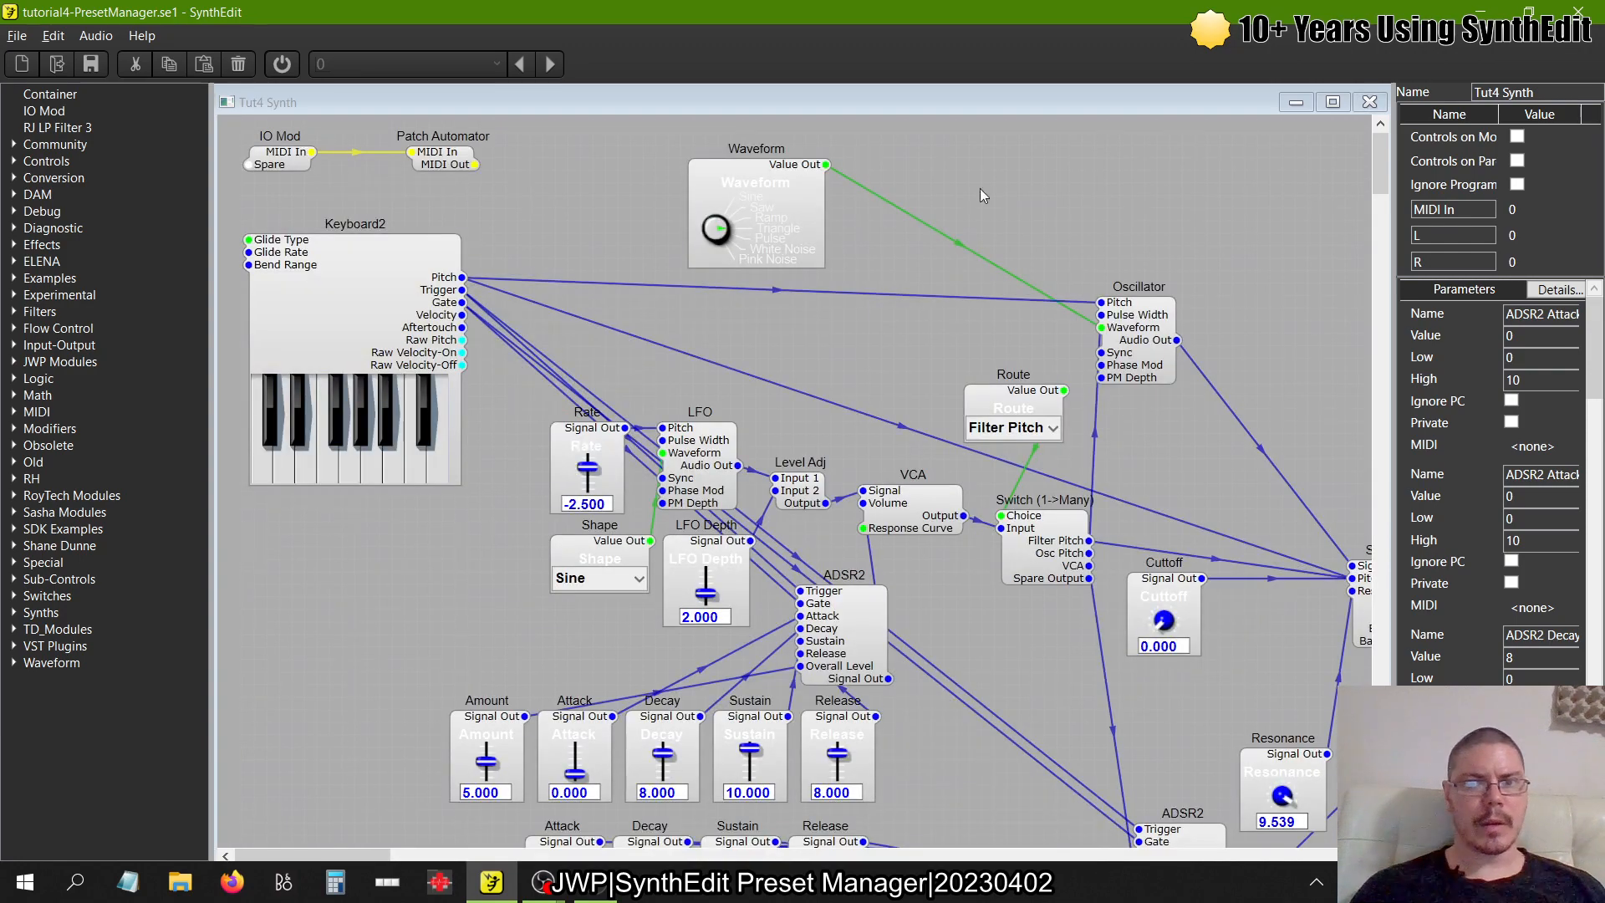
pyautogui.hscroll(5, 1060, 214)
pyautogui.hscroll(-5, 1060, 214)
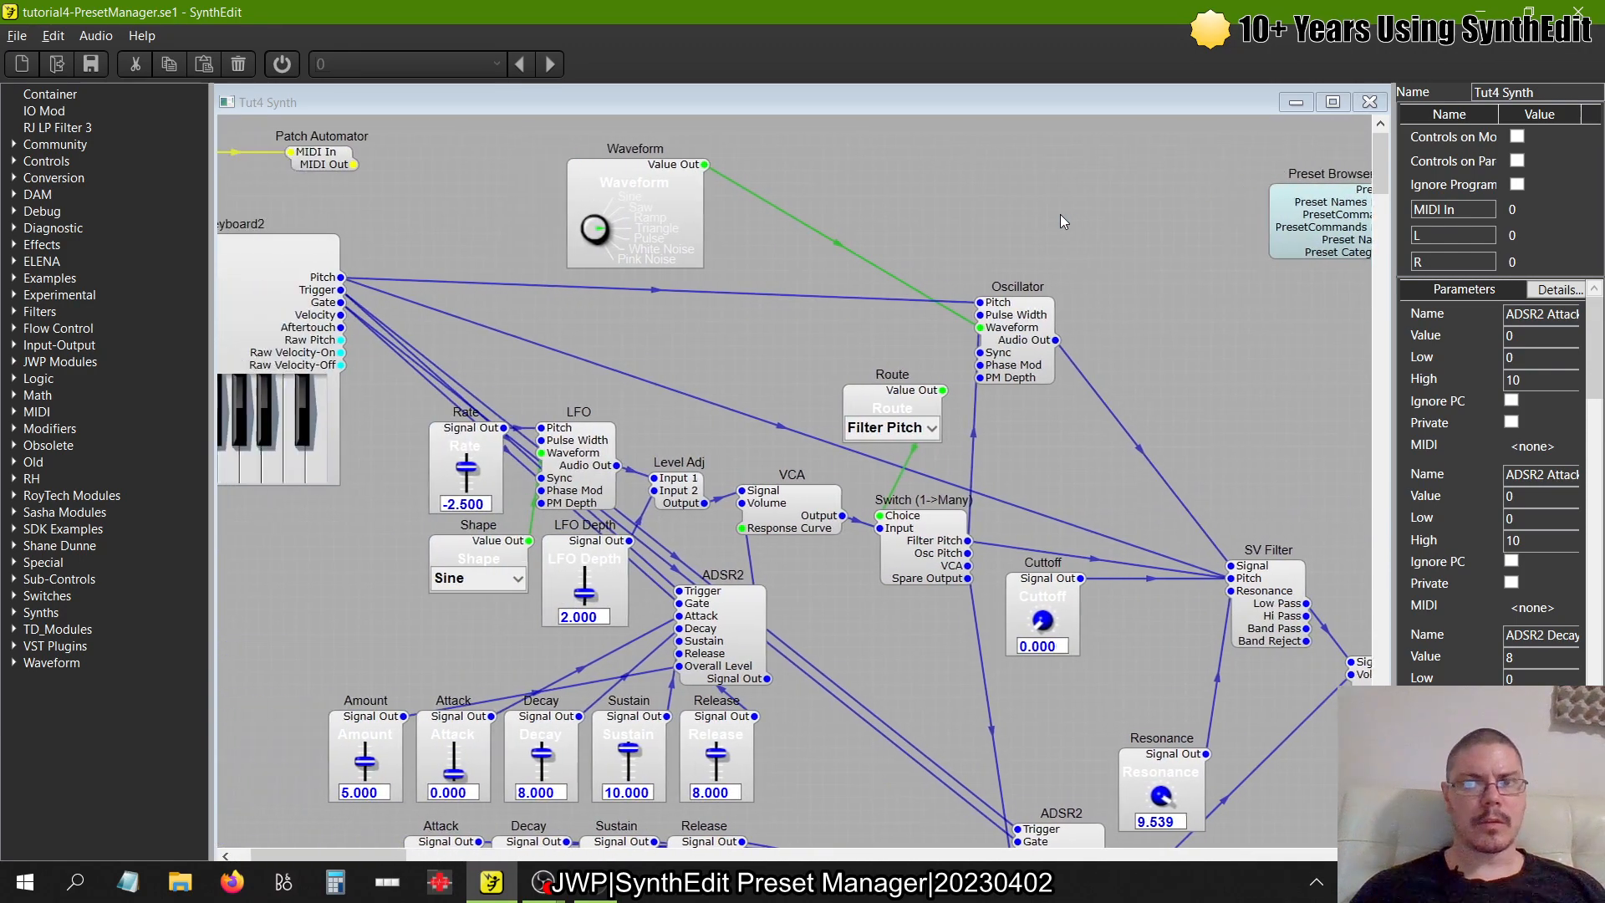
pyautogui.hscroll(7, 1060, 214)
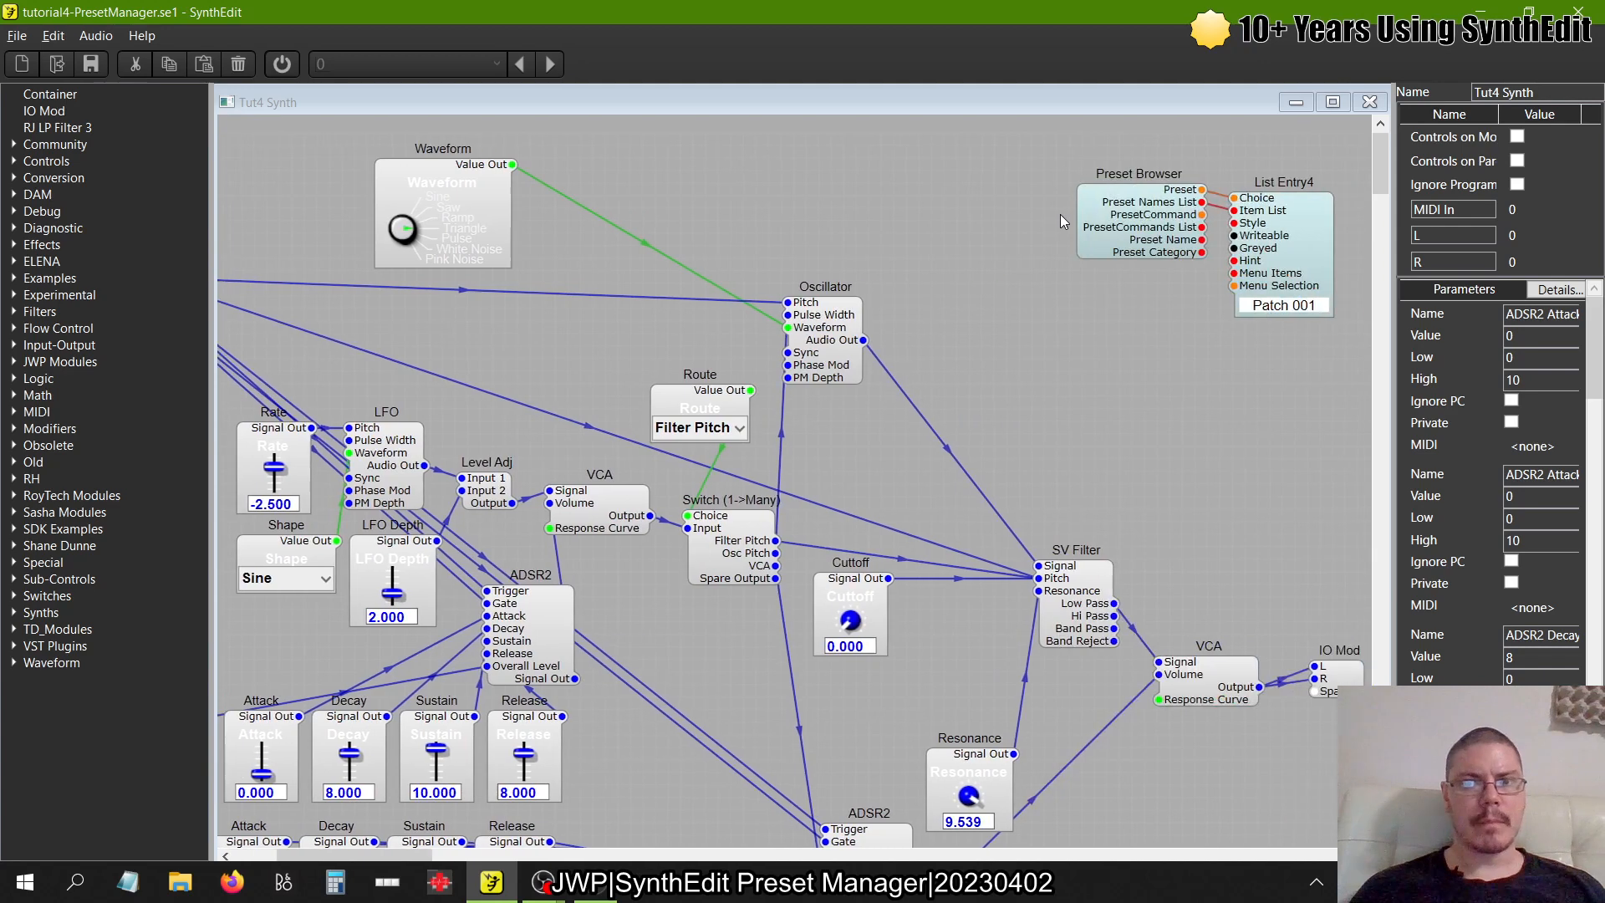
pyautogui.click(1112, 225)
pyautogui.hscroll(-7, 940, 221)
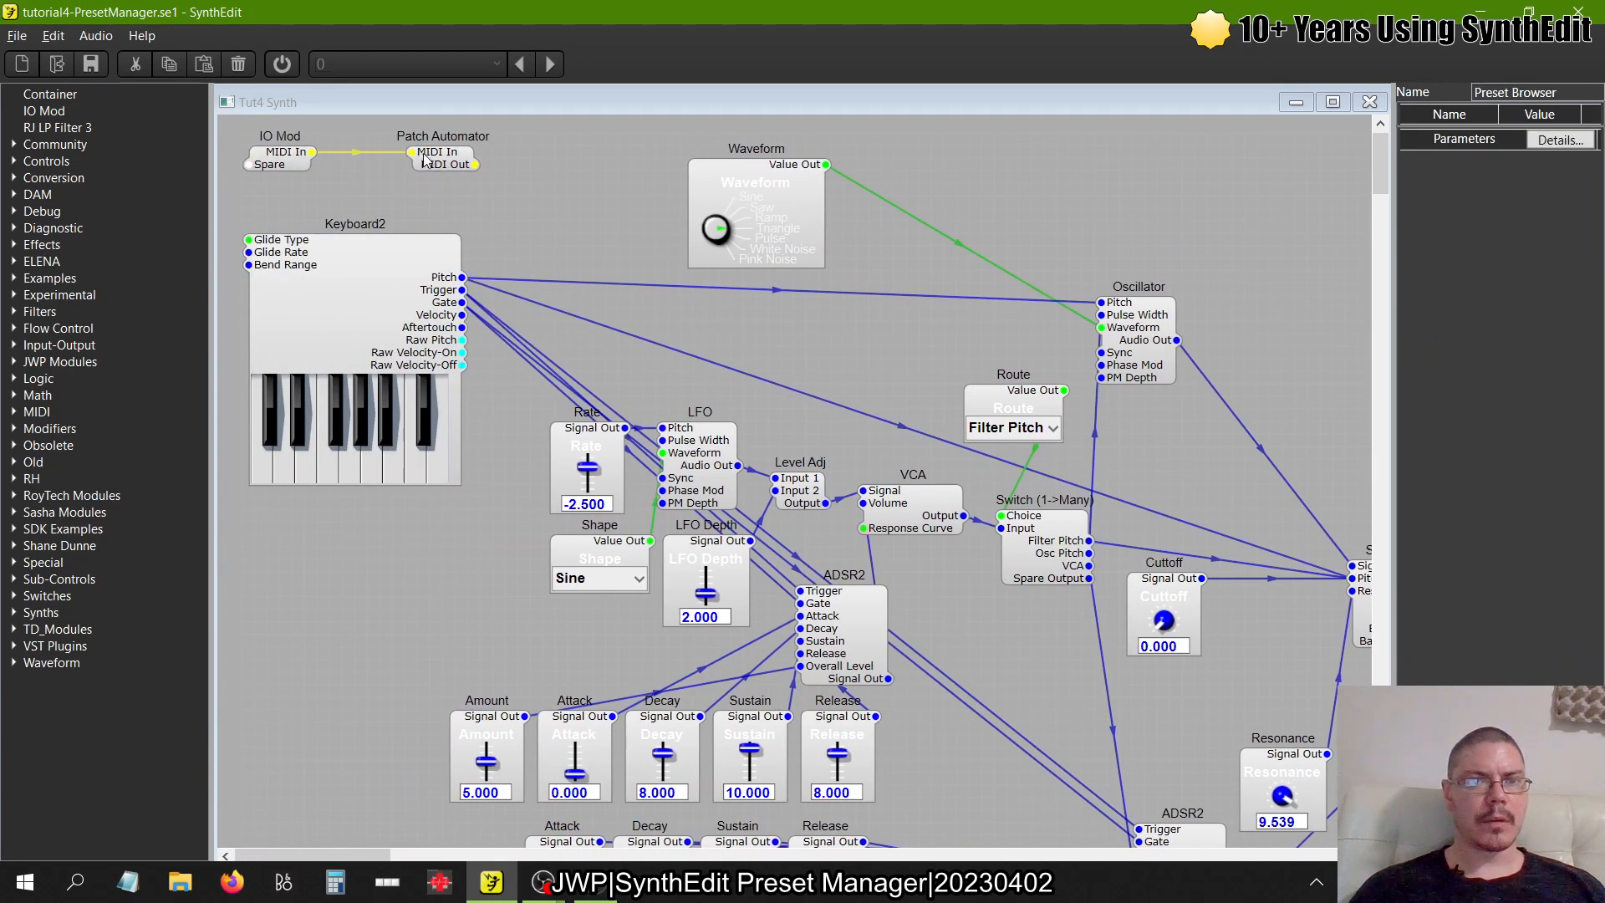
pyautogui.hscroll(12, 460, 263)
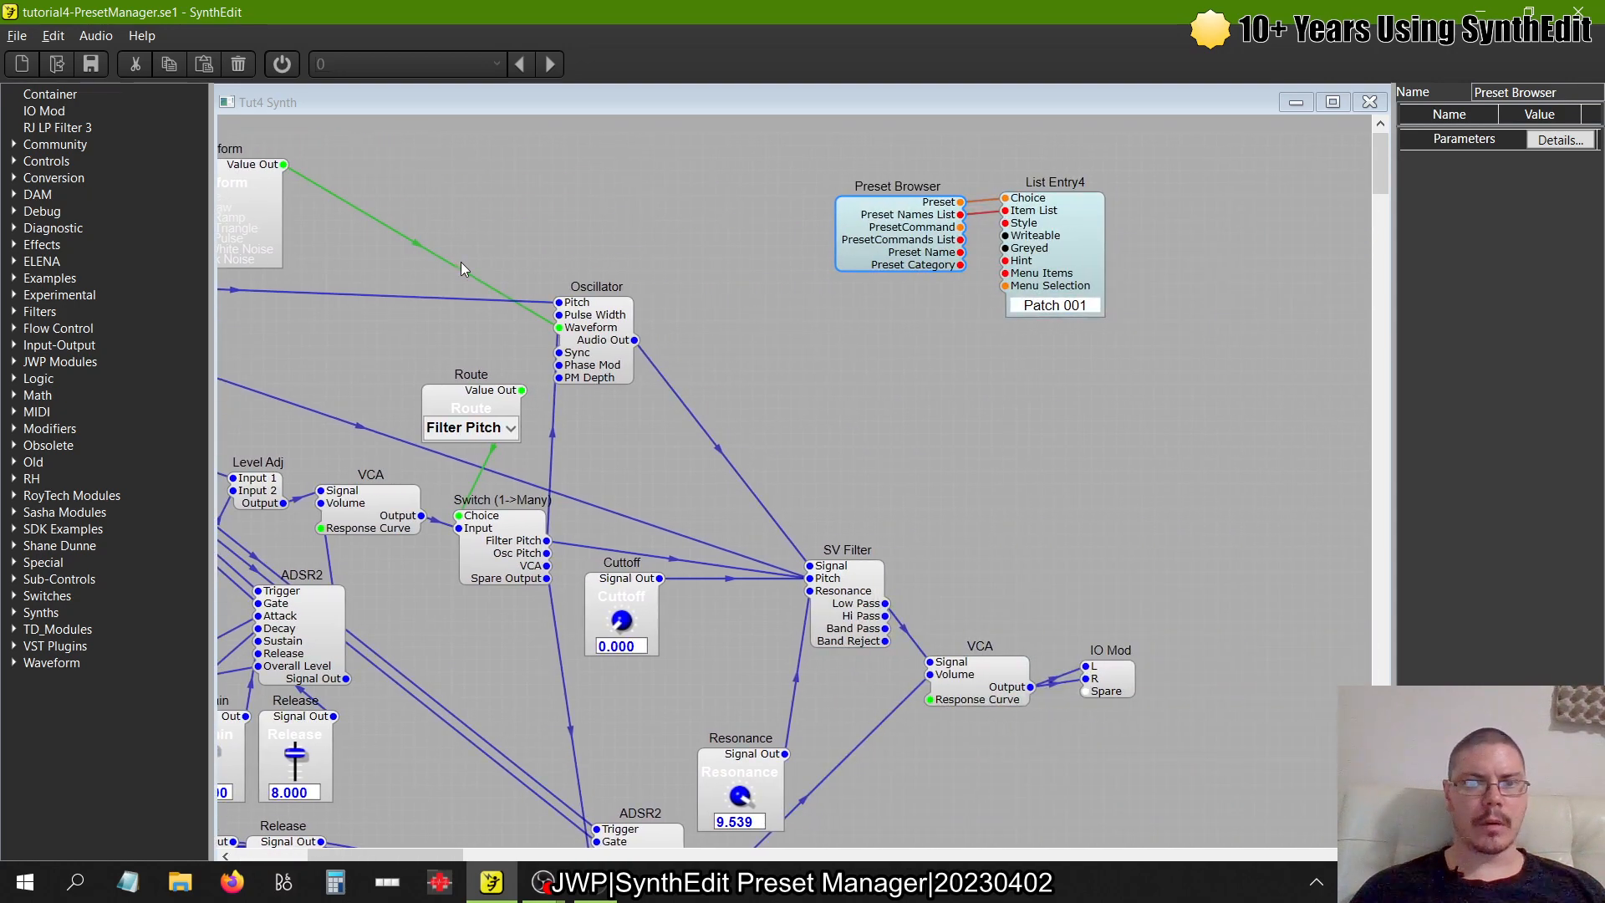
pyautogui.hscroll(-11, 460, 262)
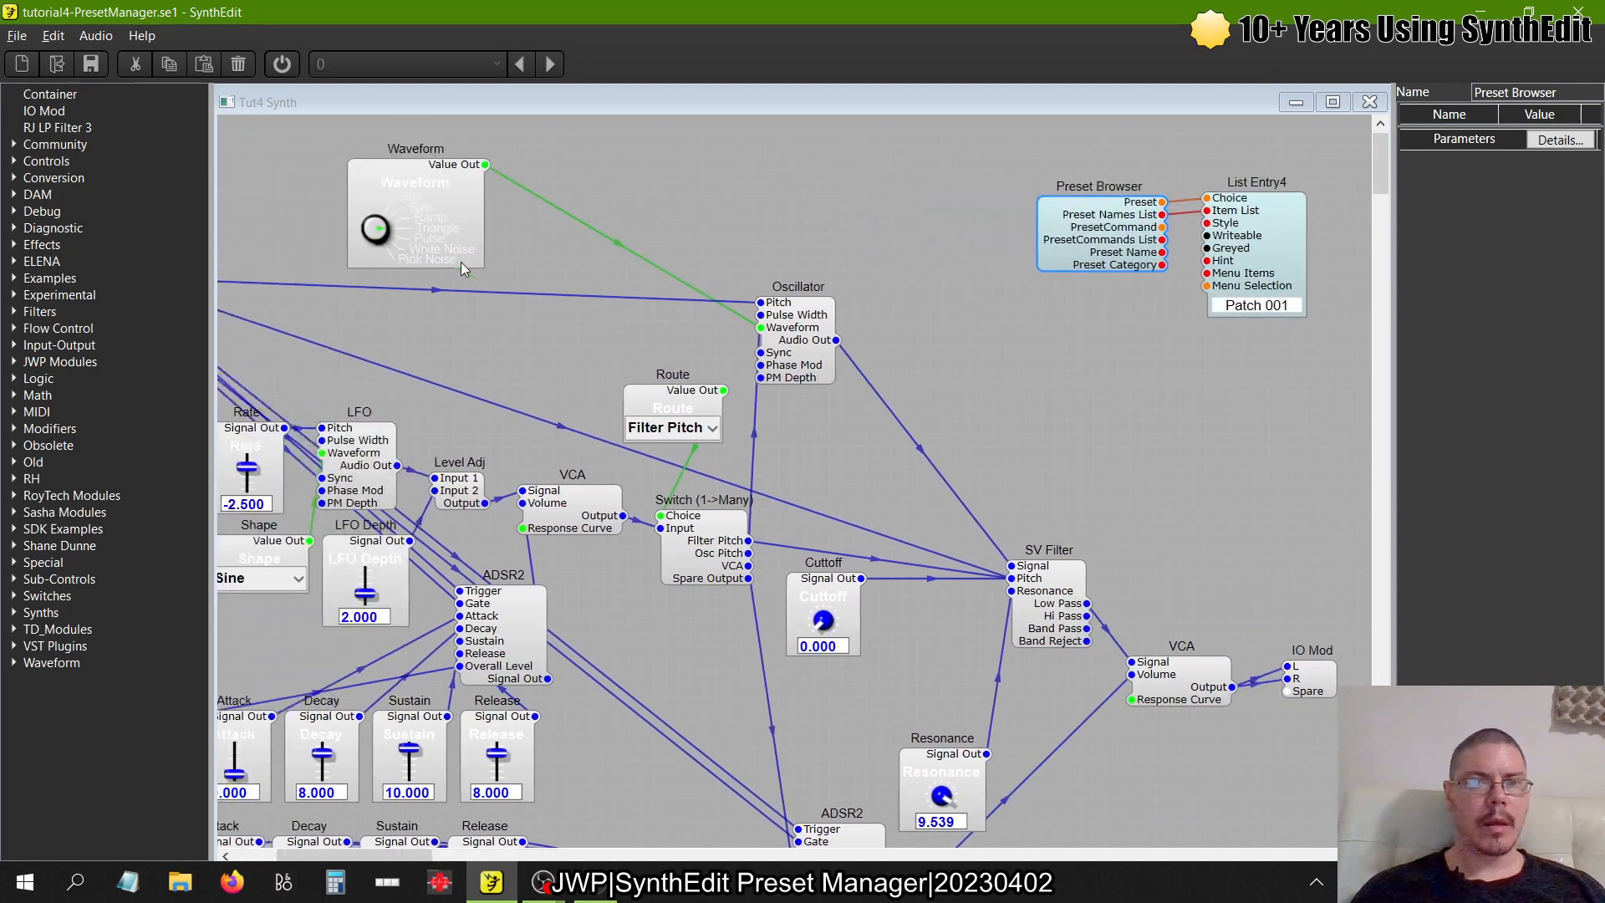
pyautogui.scroll(-10, 459, 262)
pyautogui.hscroll(6, 460, 263)
pyautogui.scroll(10, 460, 263)
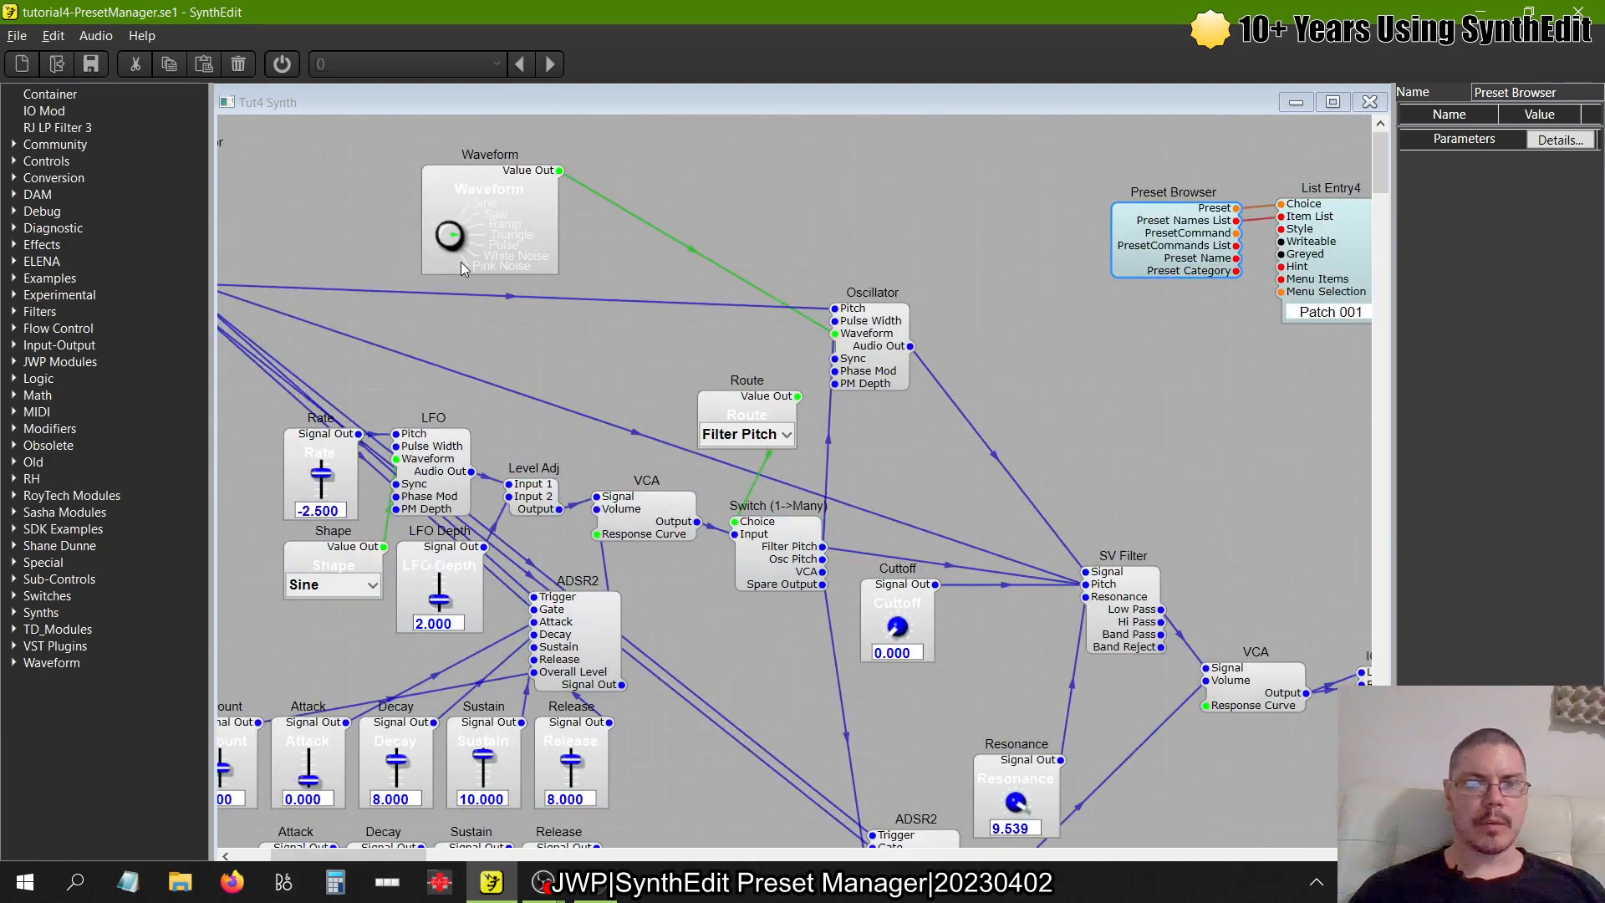
pyautogui.hscroll(5, 500, 408)
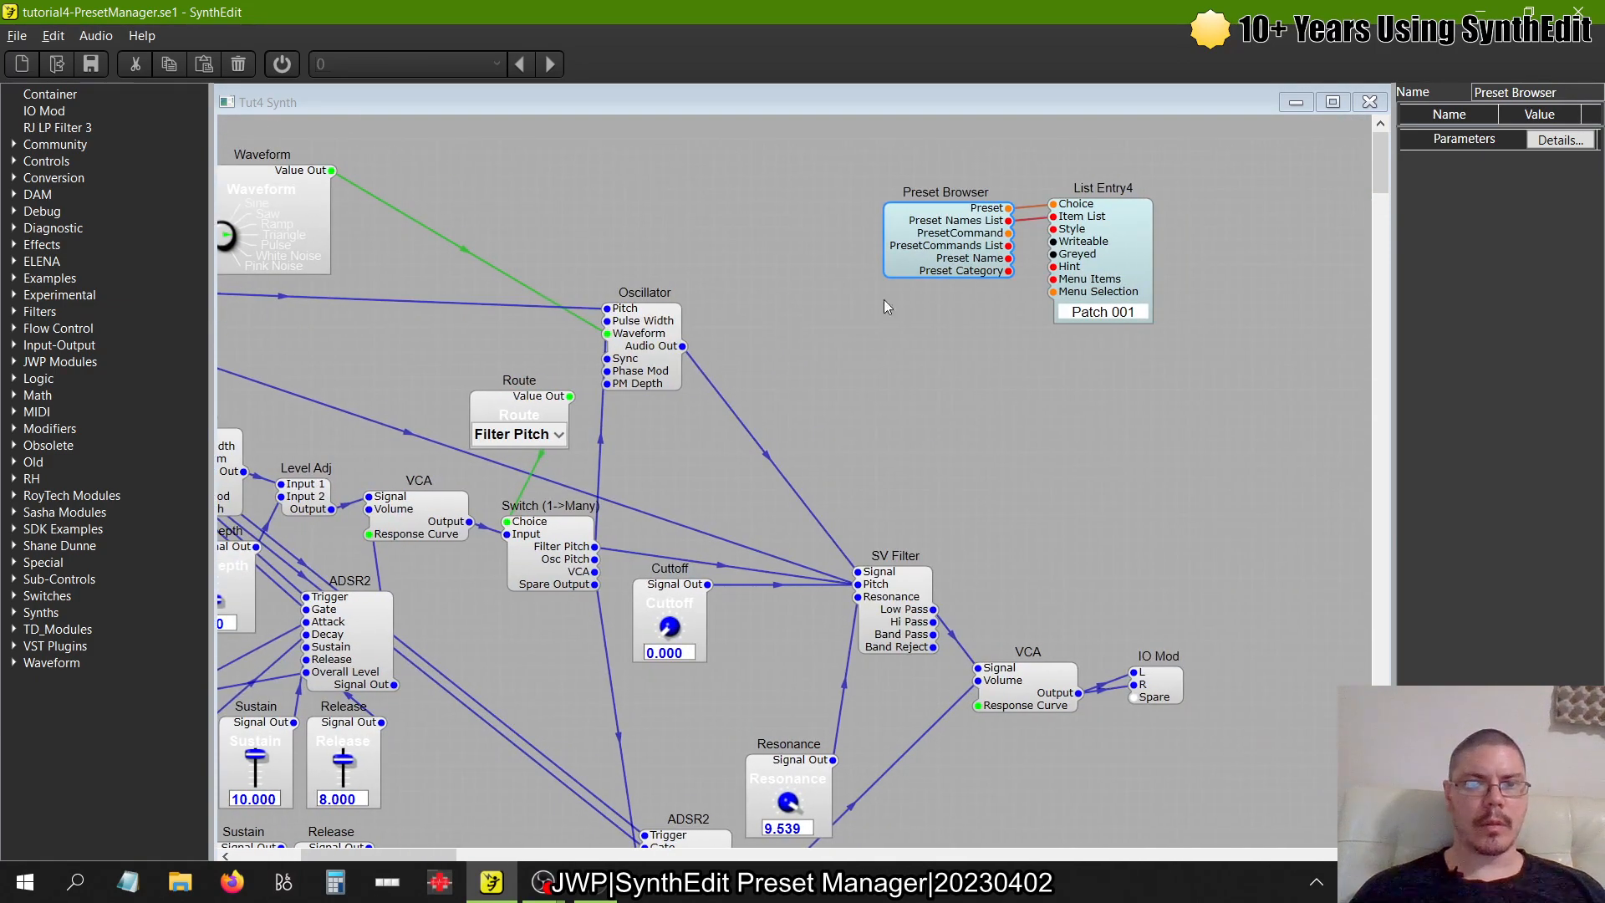
pyautogui.hscroll(-10, 551, 325)
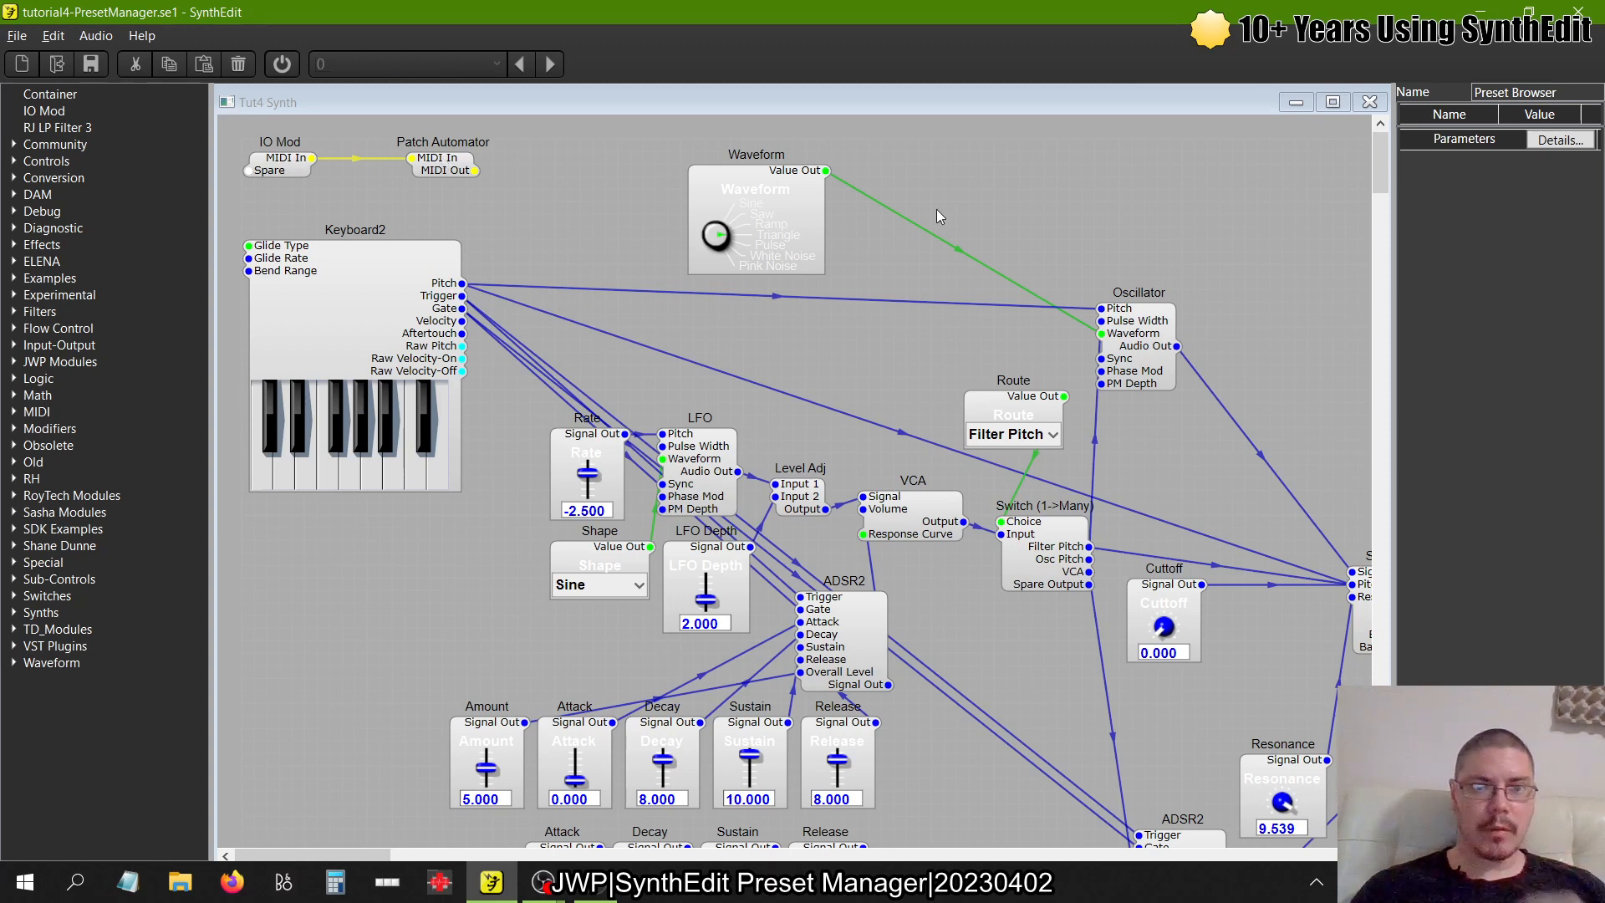
pyautogui.hscroll(7, 685, 293)
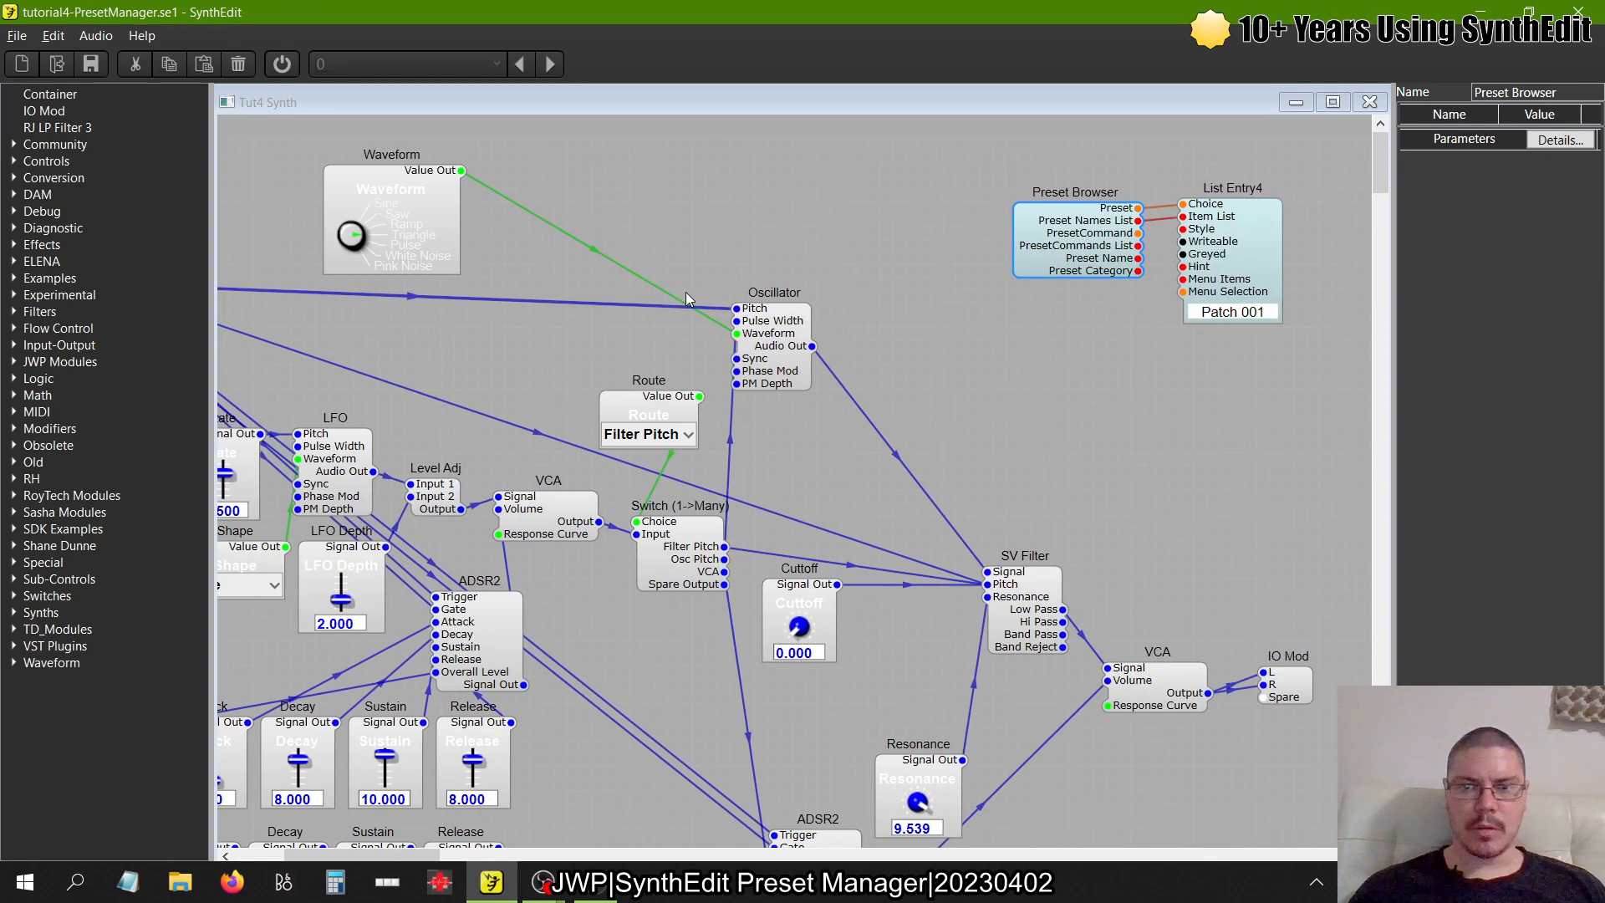
pyautogui.hscroll(3, 686, 298)
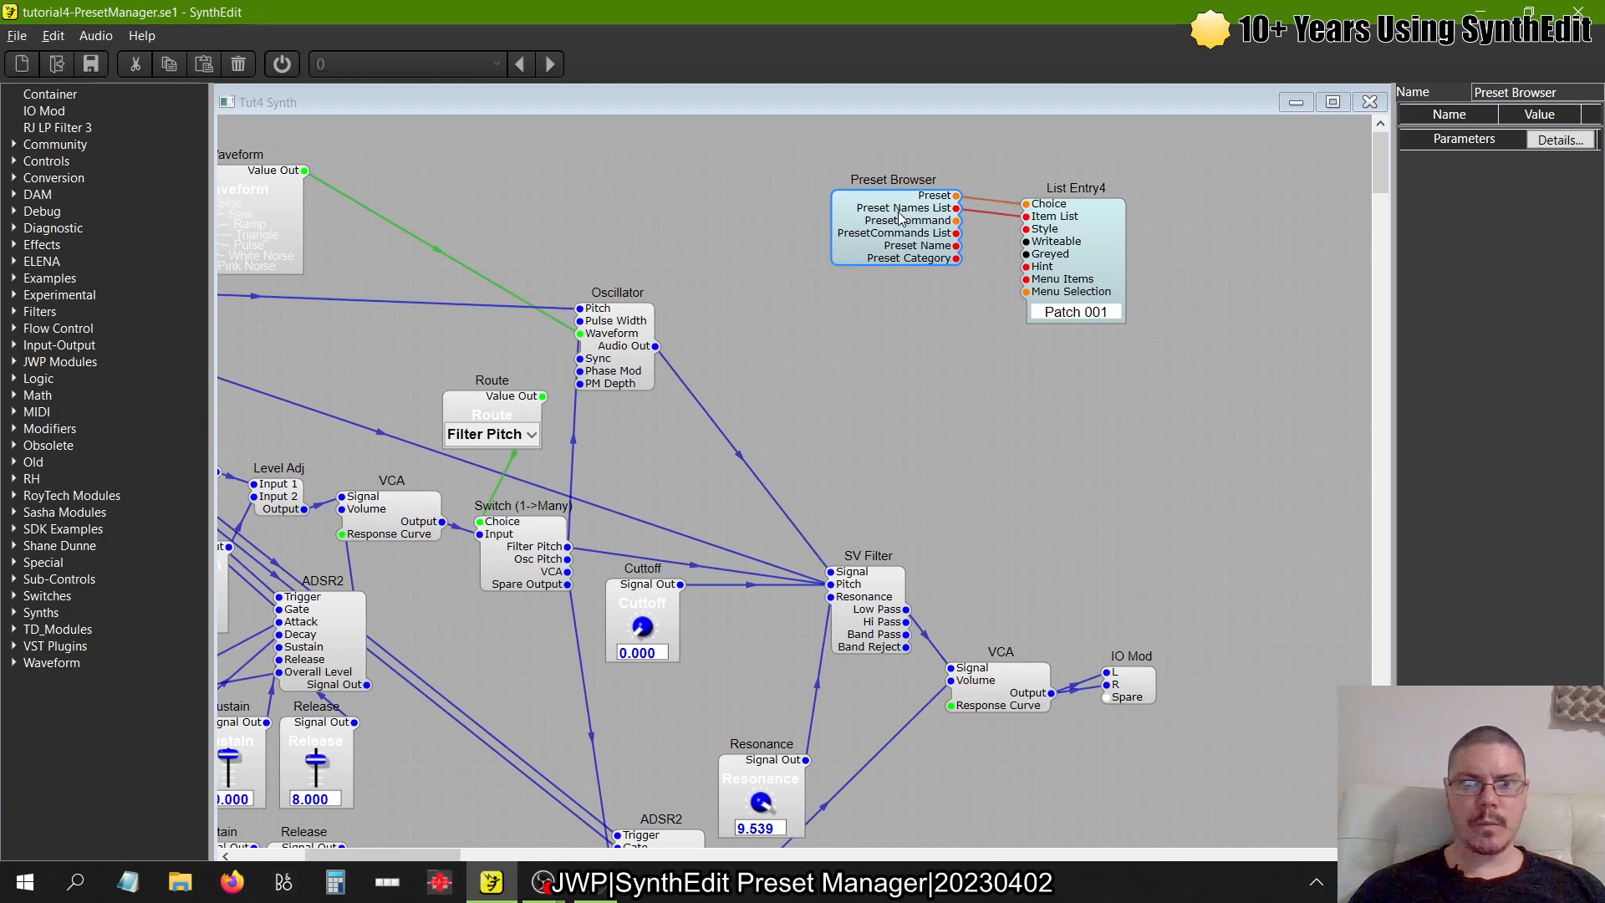
# - Open the synth's panel editor and change the panel skin to default2
pyautogui.rightClick(828, 359)
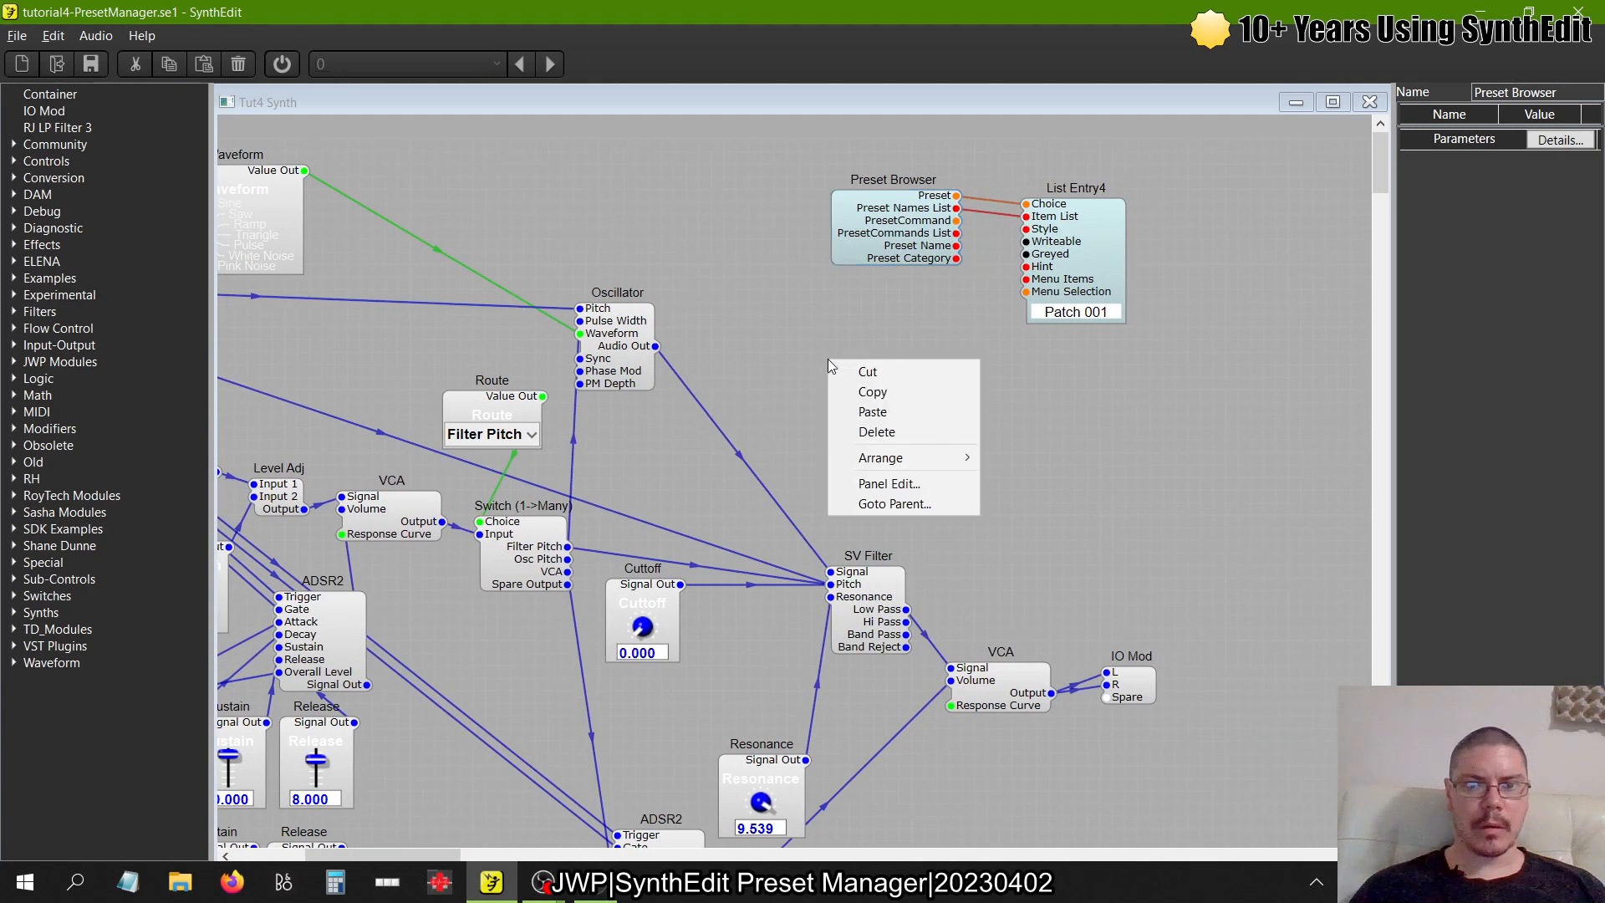
pyautogui.click(873, 478)
pyautogui.rightClick(1017, 281)
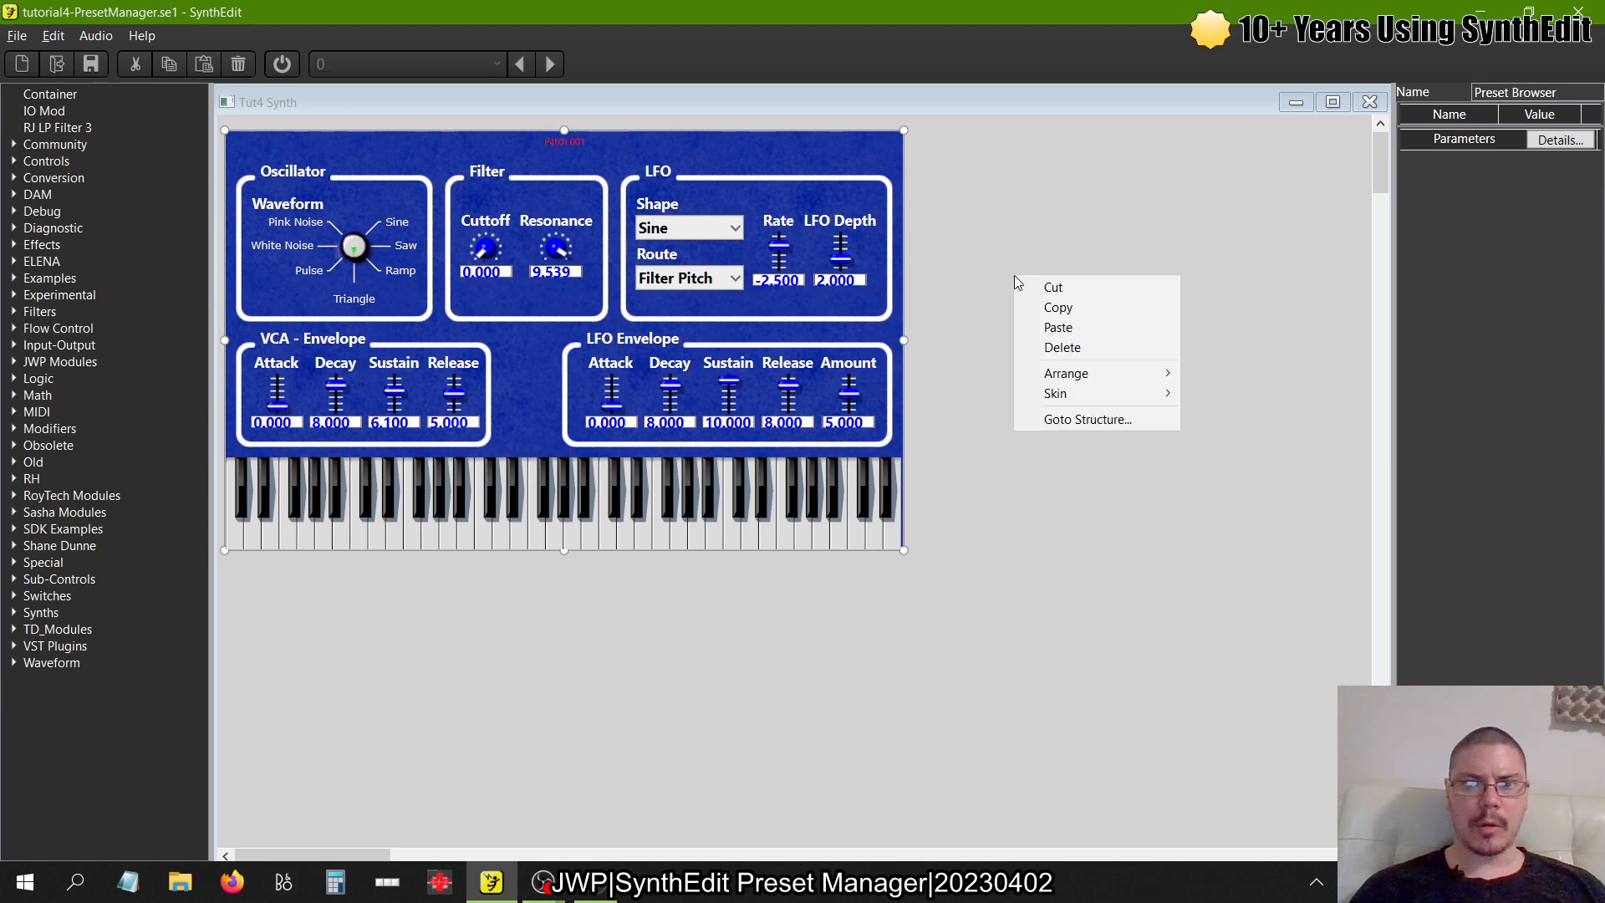
pyautogui.moveTo(1075, 393)
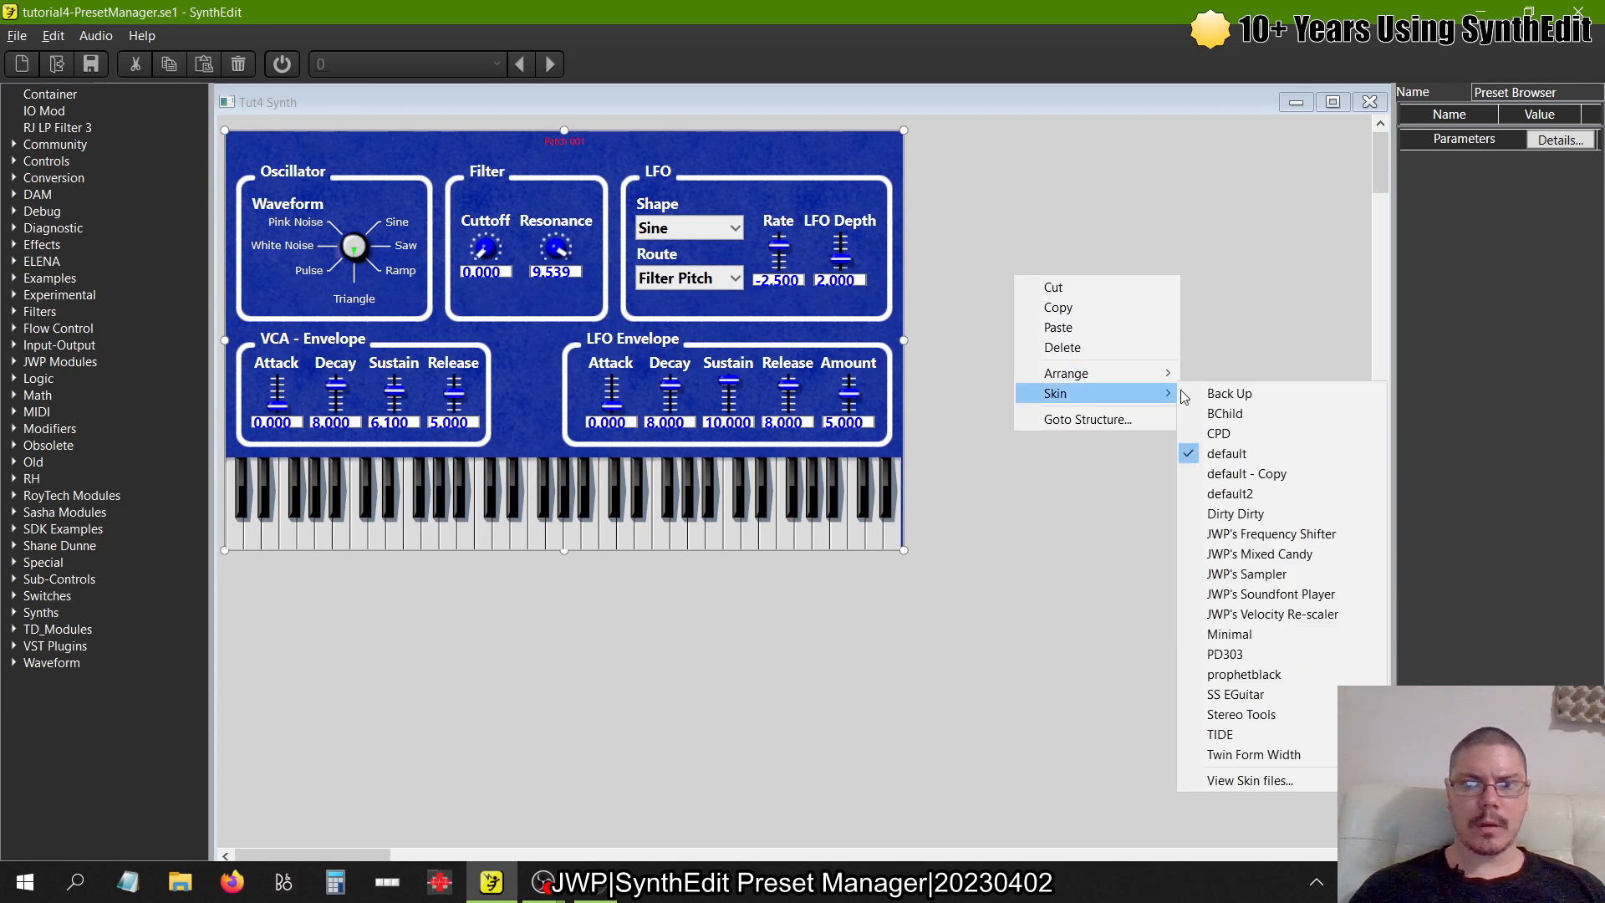
pyautogui.click(1297, 502)
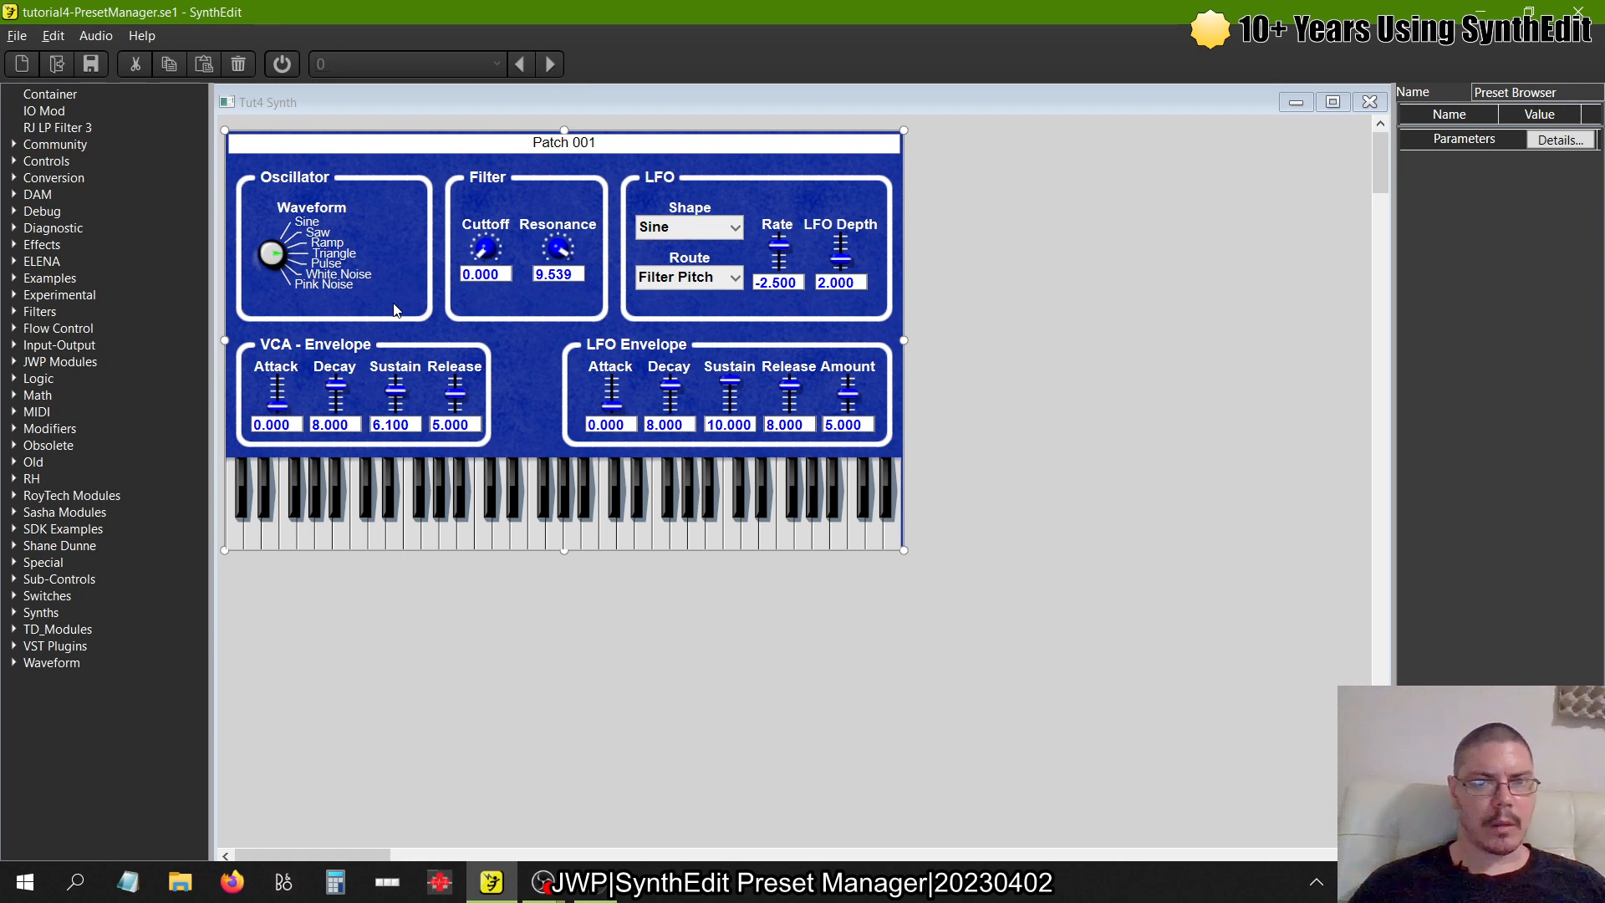
# - View the patches offered by the panel's preset list, then return to the structure without choosing one
pyautogui.click(341, 427)
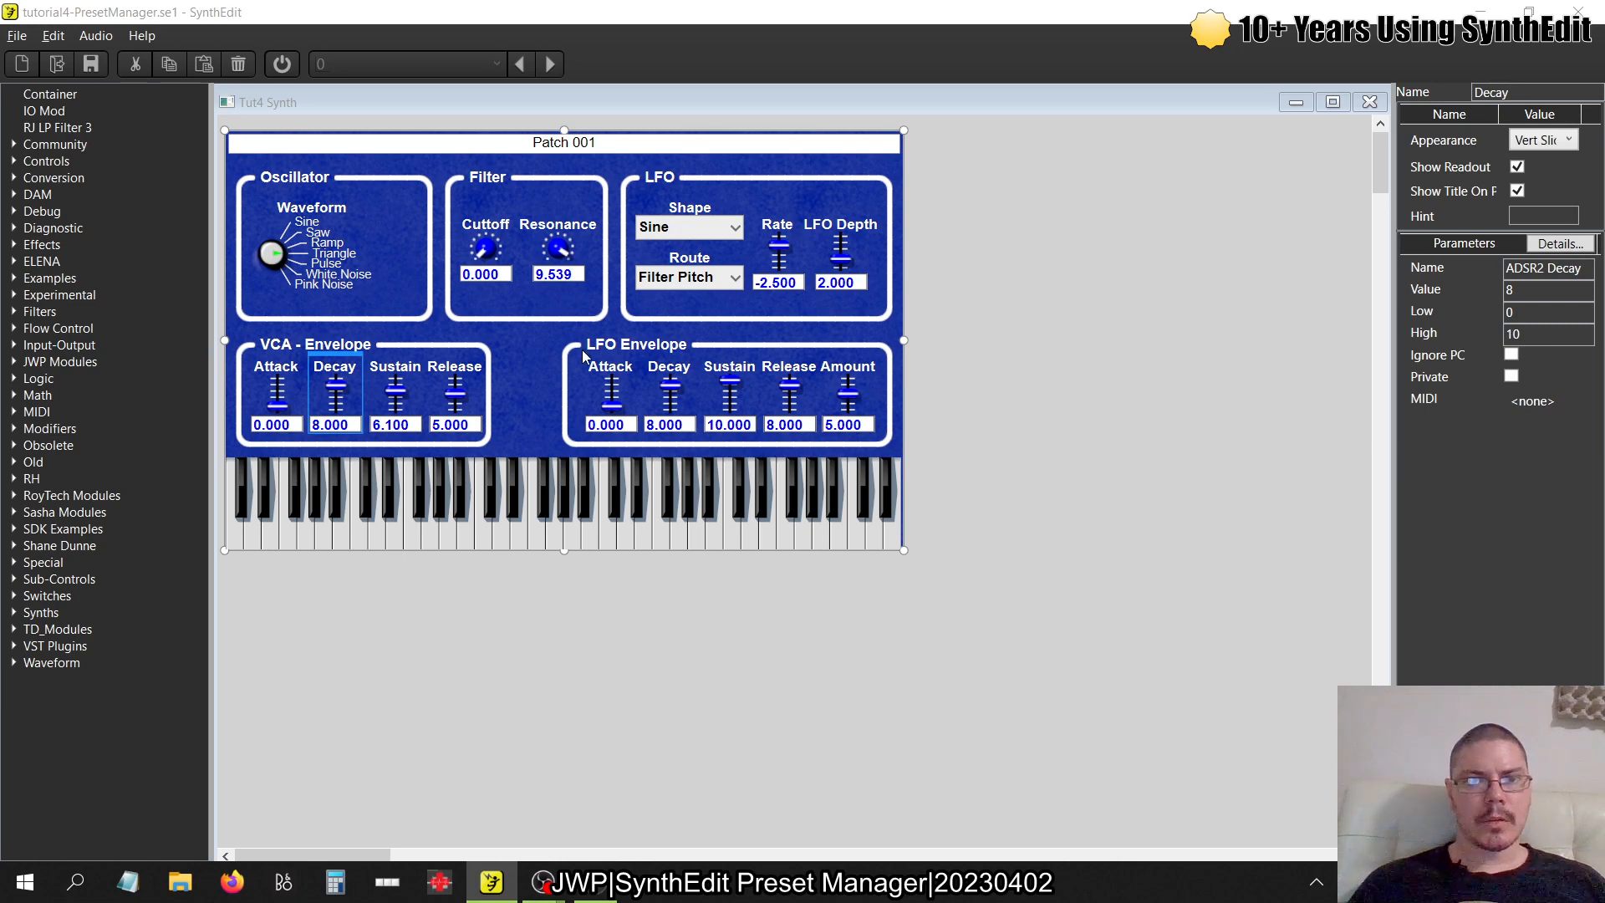
pyautogui.click(230, 143)
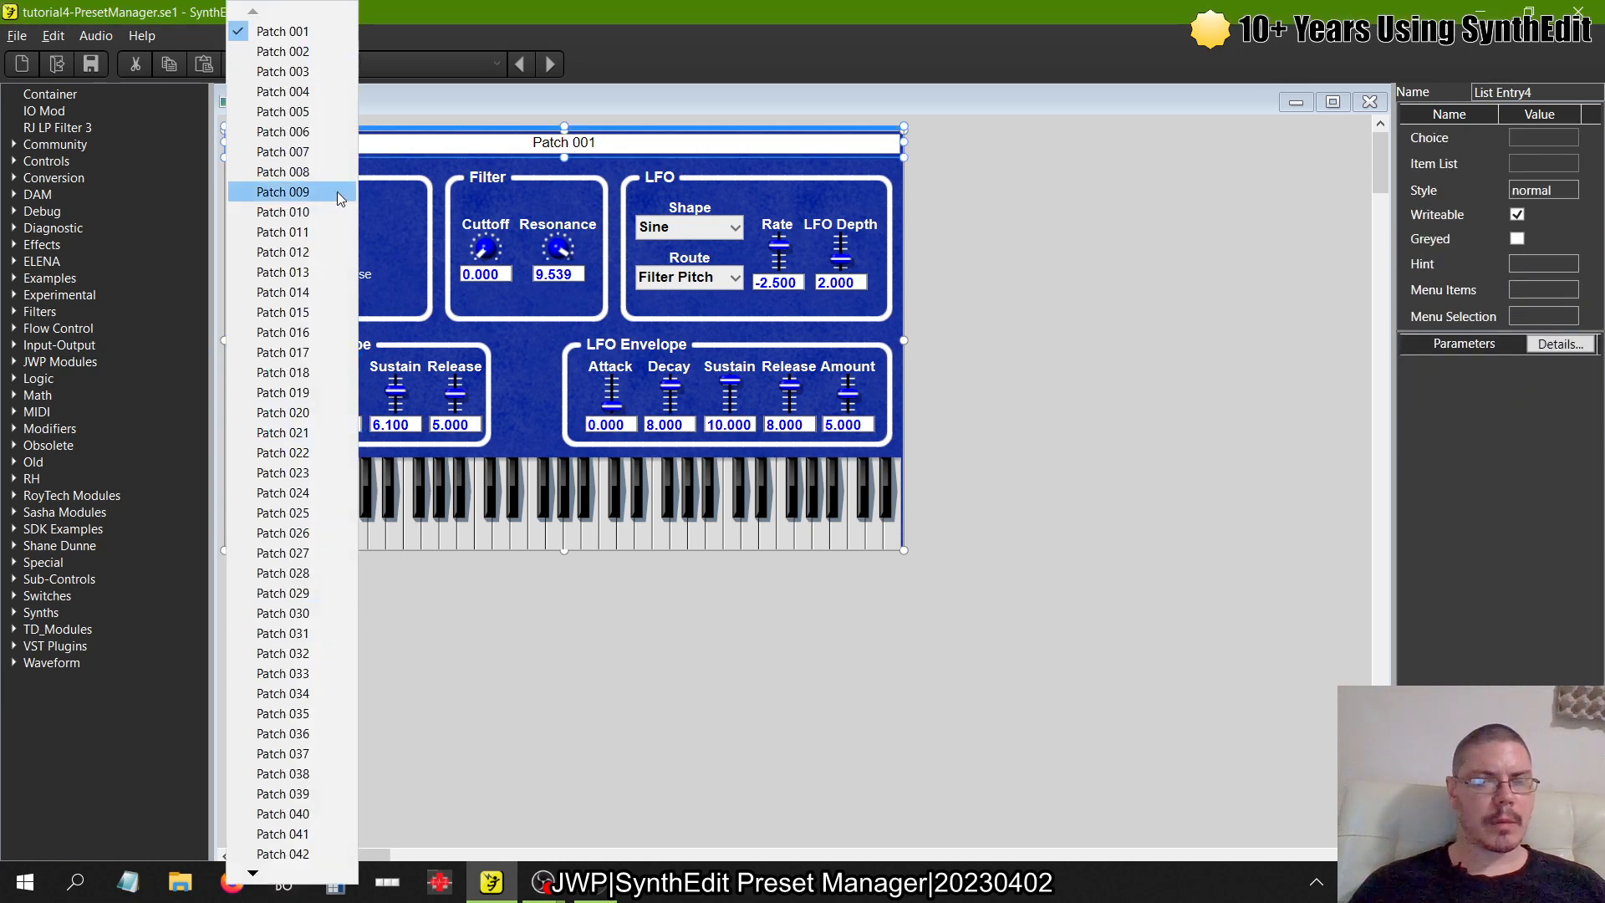
pyautogui.click(1109, 269)
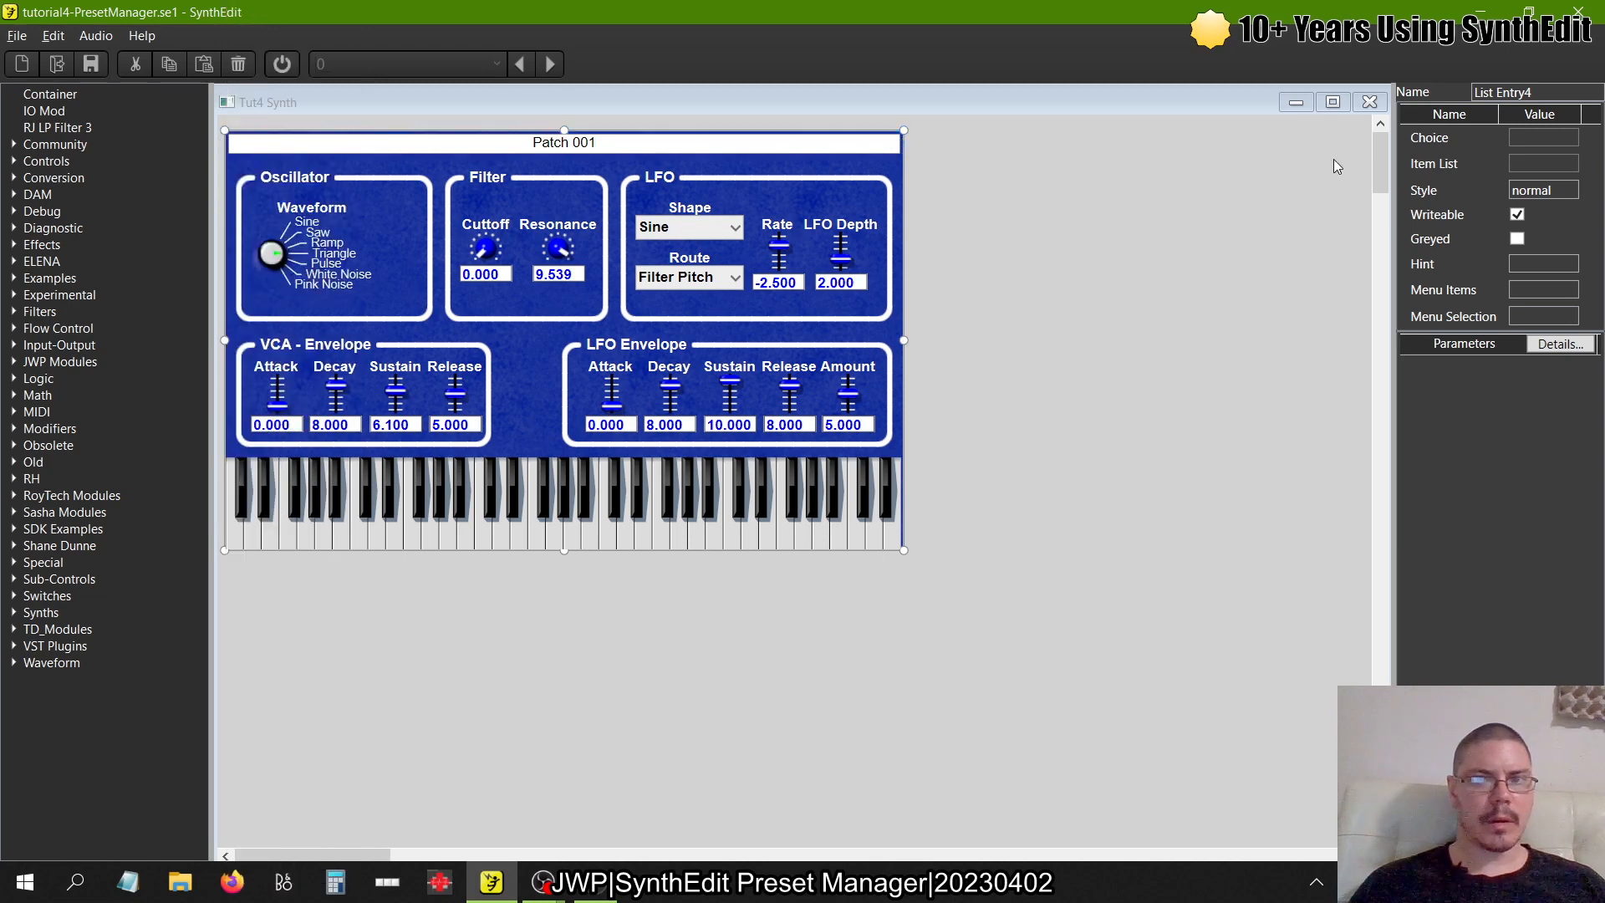
pyautogui.click(1369, 101)
# - Reopen the synth panel and scroll through its preset list, then return to the module structure
pyautogui.moveTo(928, 247); pyautogui.dragTo(915, 259)
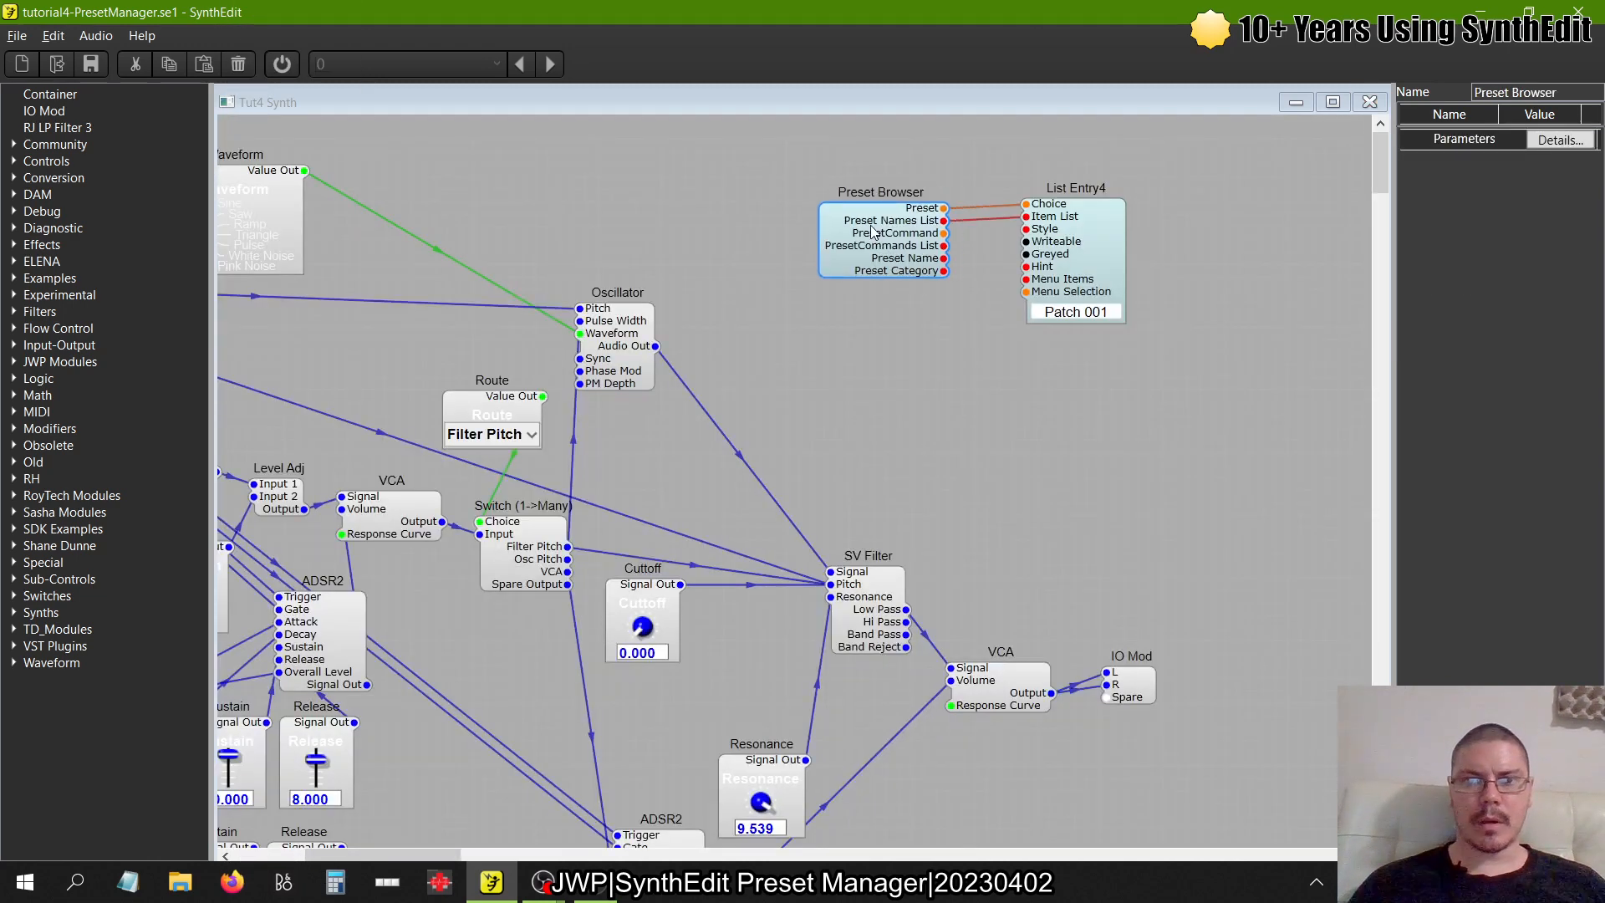
pyautogui.rightClick(921, 288)
pyautogui.click(972, 414)
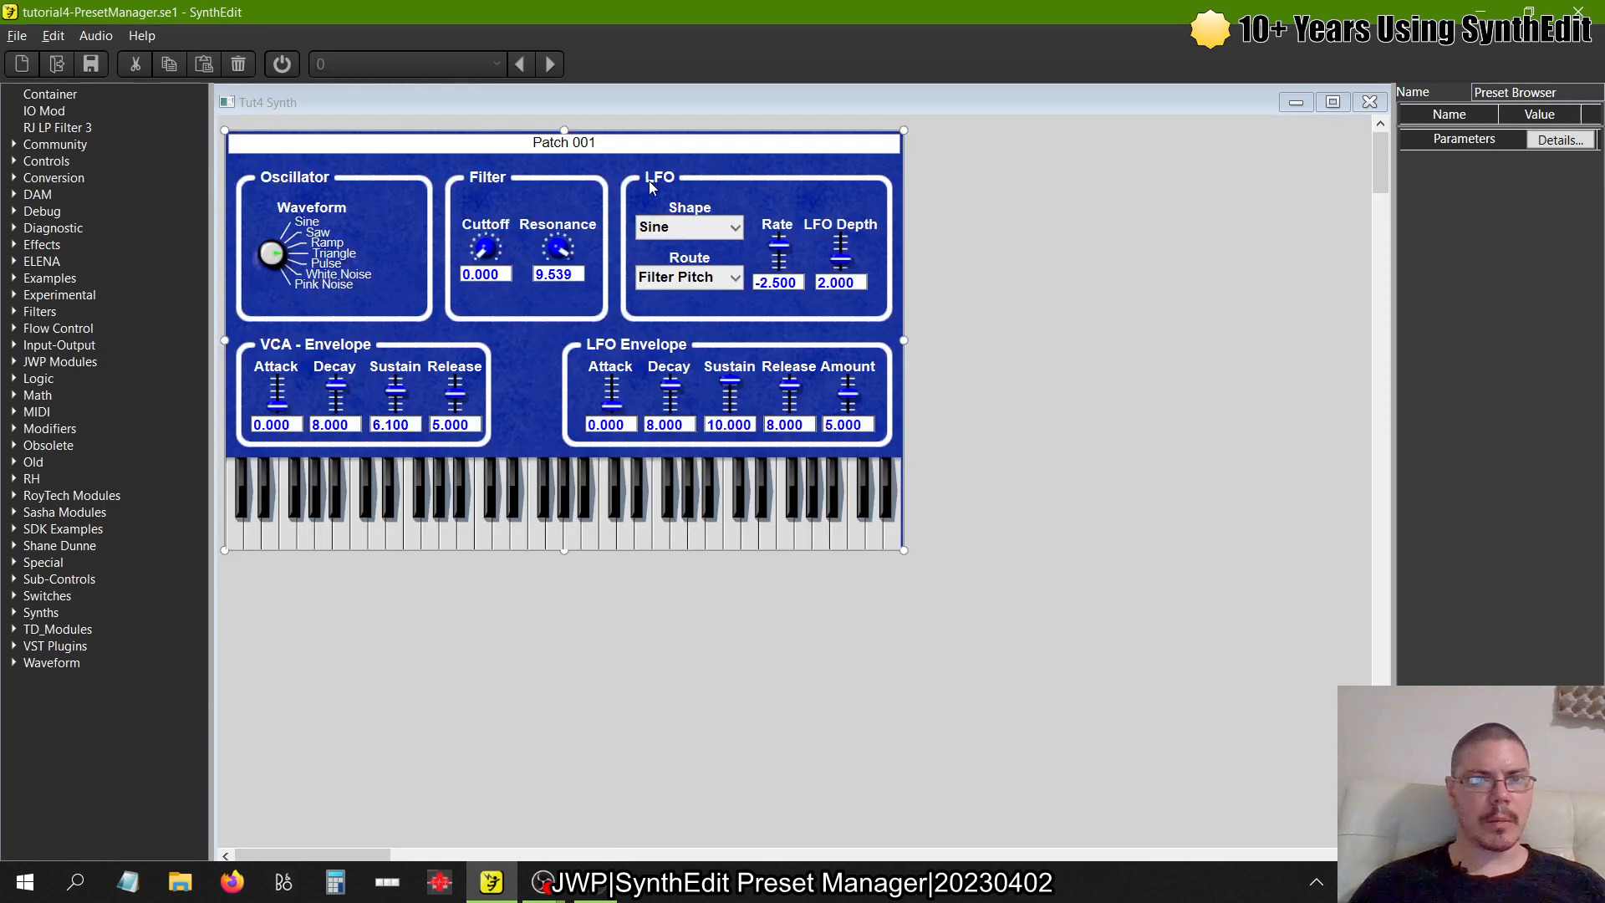
pyautogui.click(597, 148)
pyautogui.moveTo(292, 875)
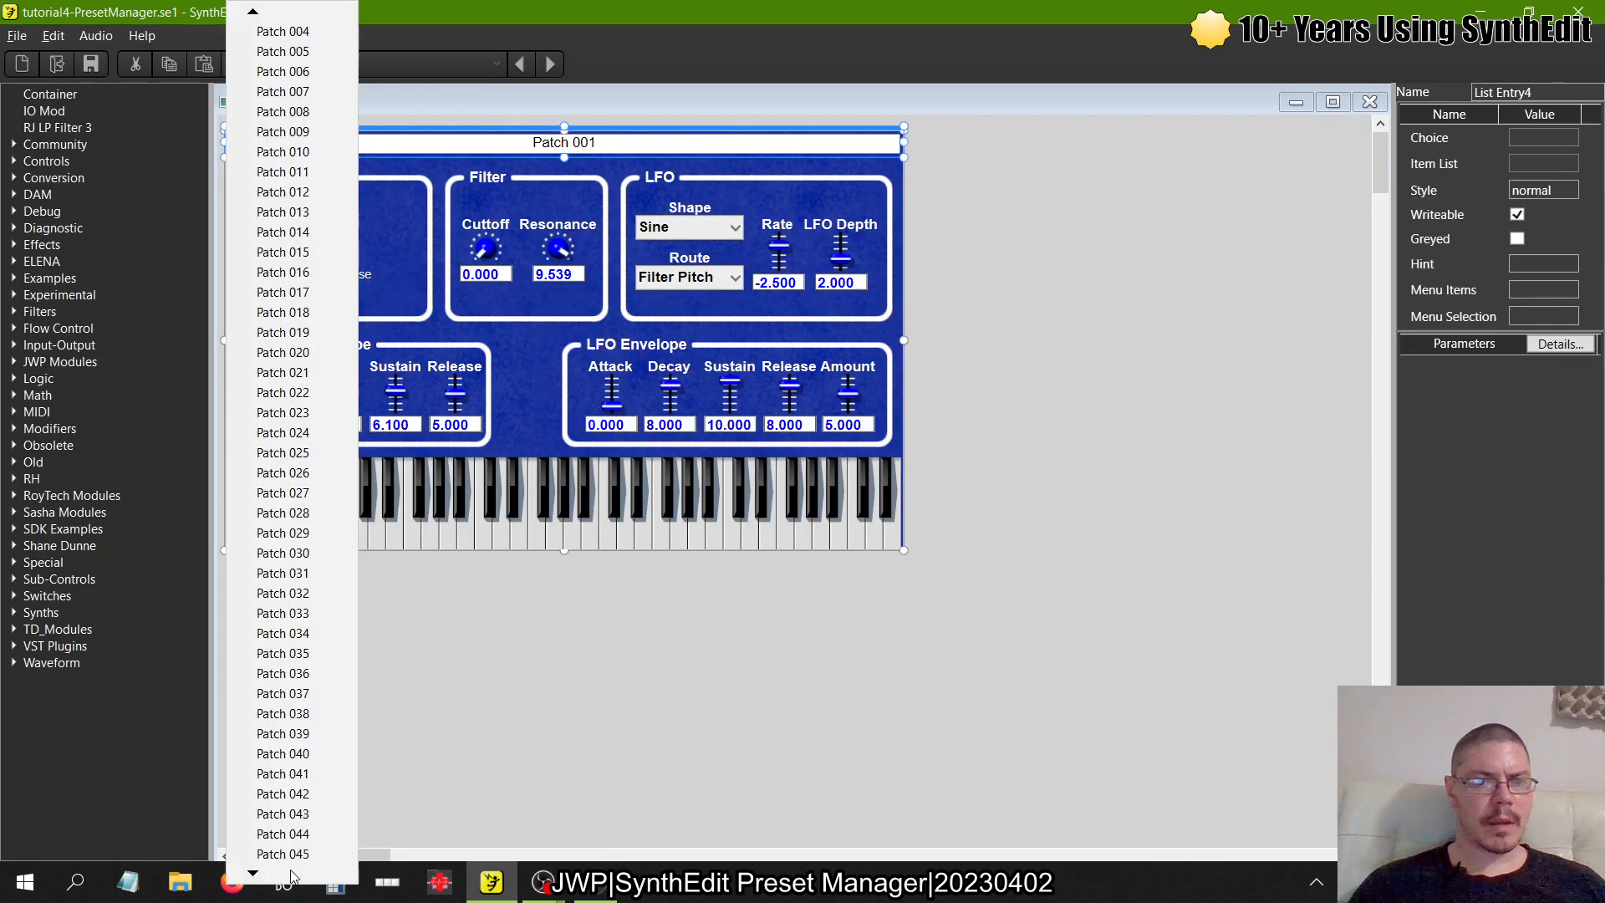
pyautogui.click(604, 771)
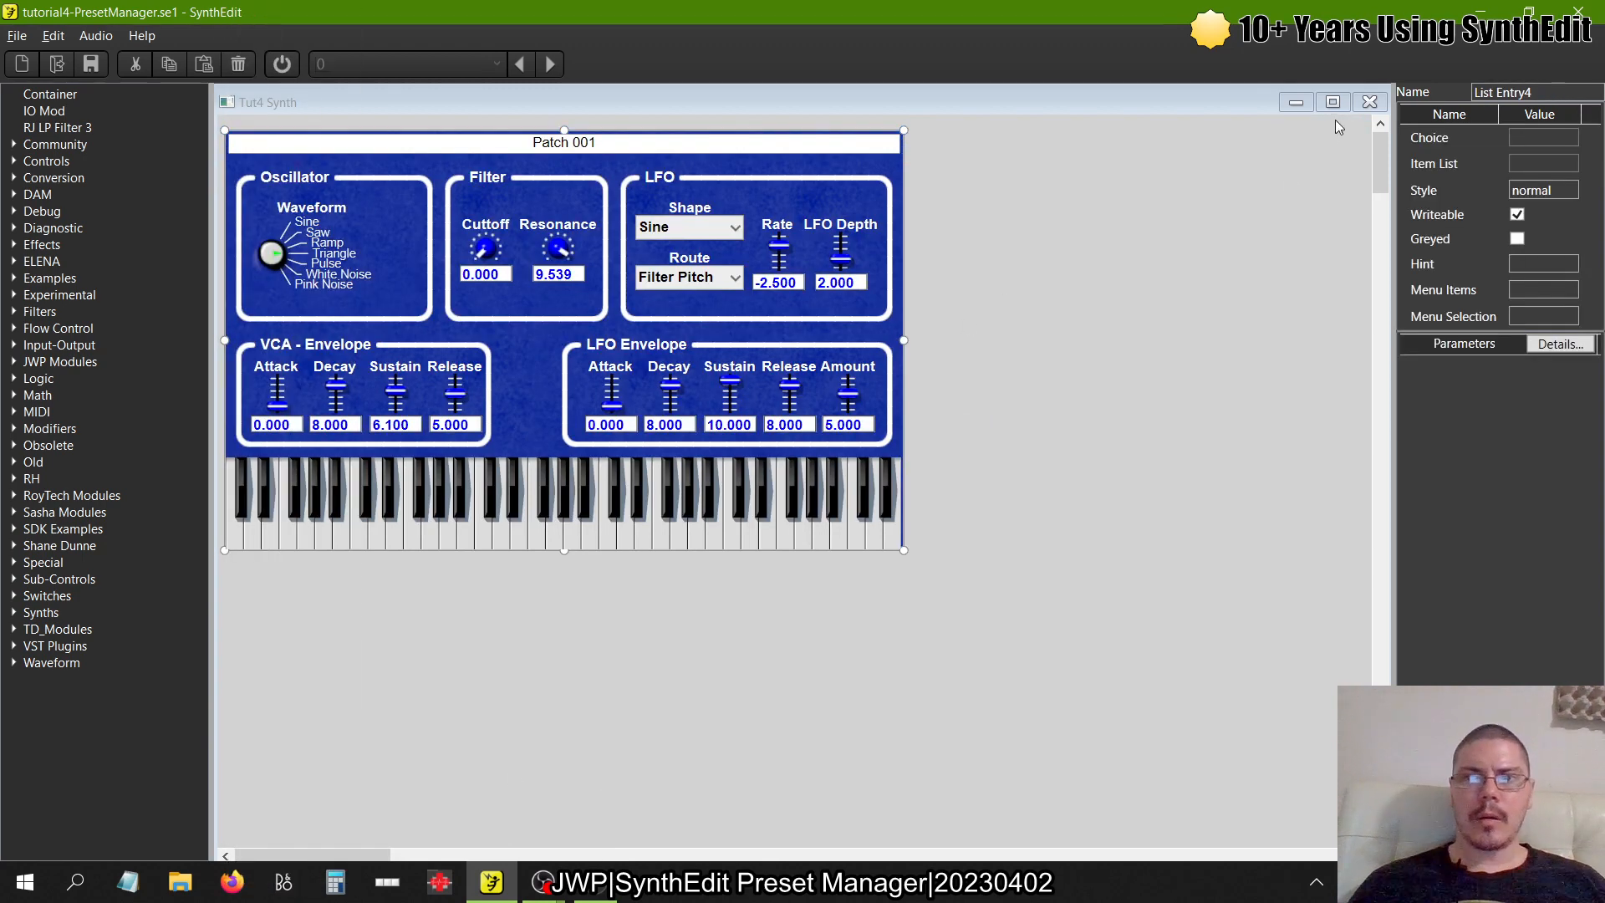
pyautogui.click(1371, 102)
# - Space the Preset Browser and List Entry4 modules further apart and paste a second List Entry4
pyautogui.moveTo(891, 249); pyautogui.dragTo(827, 224)
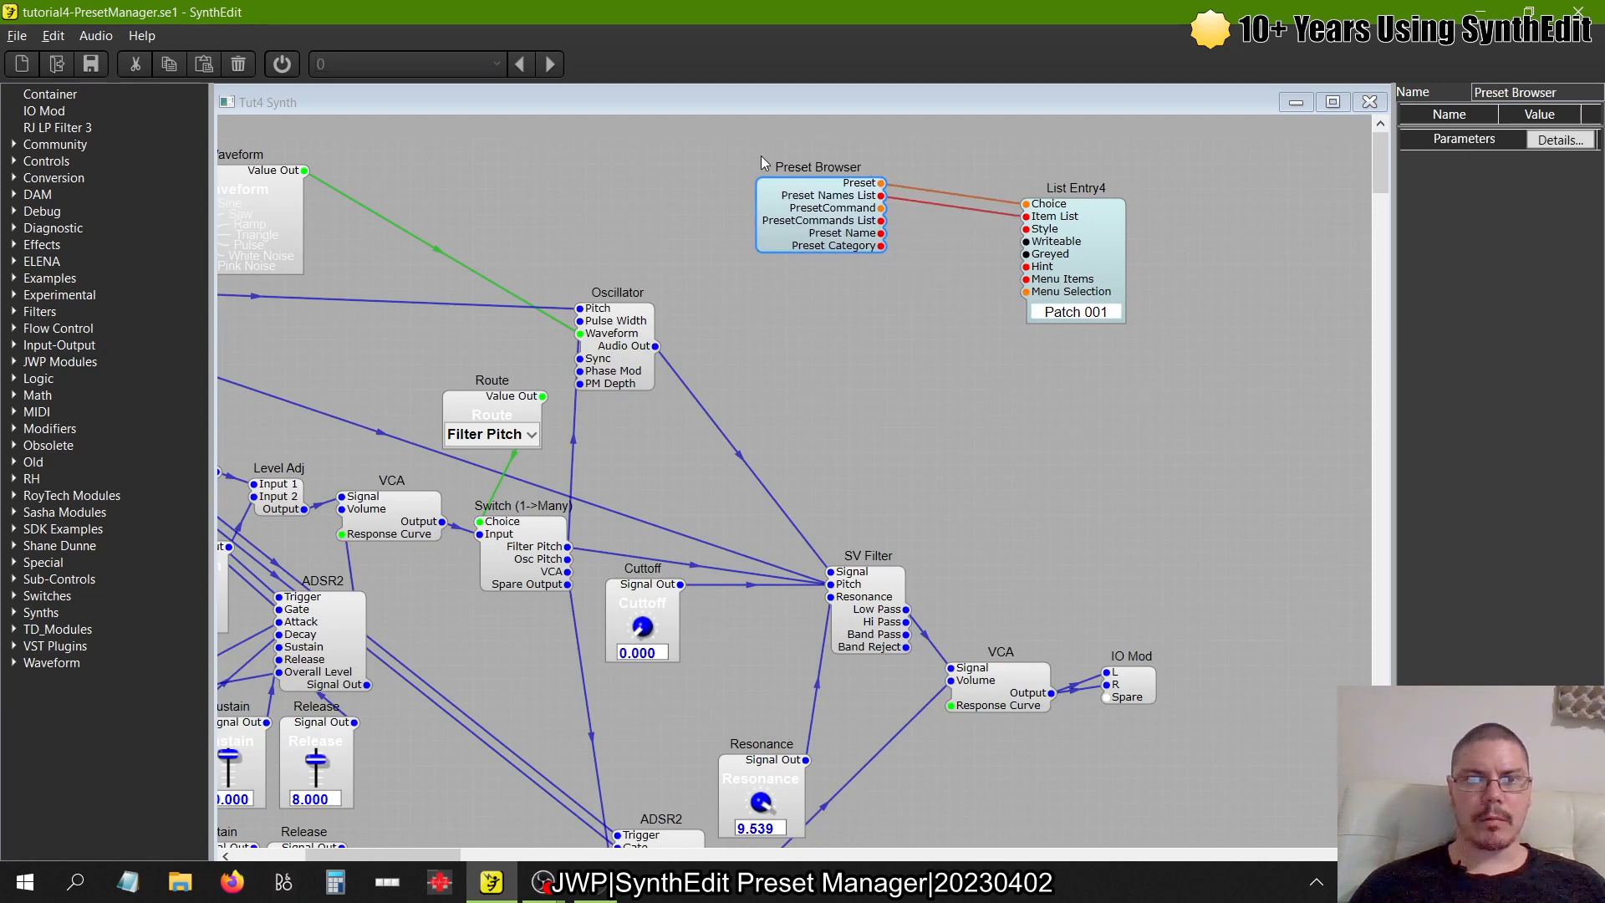
pyautogui.moveTo(1066, 254); pyautogui.dragTo(1134, 232)
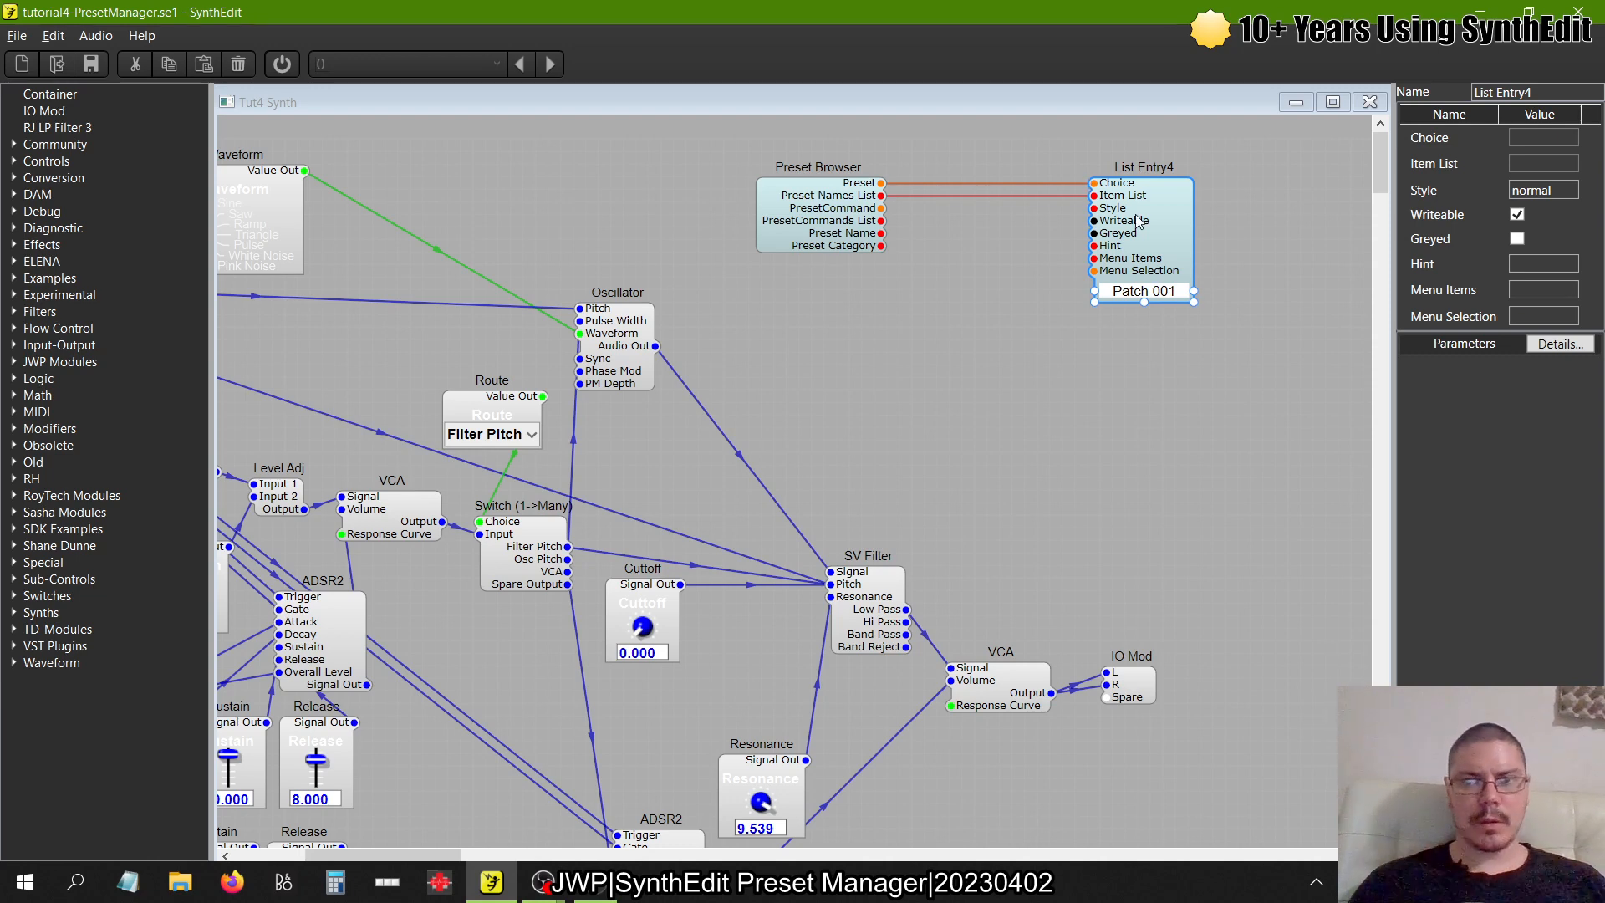
pyautogui.hotkey('ctrl', 'v')
# - Connect the Preset Browser's PresetCommand to the second List Entry4's Choice and its PresetCommands List to Item List
pyautogui.moveTo(1219, 271); pyautogui.dragTo(996, 308)
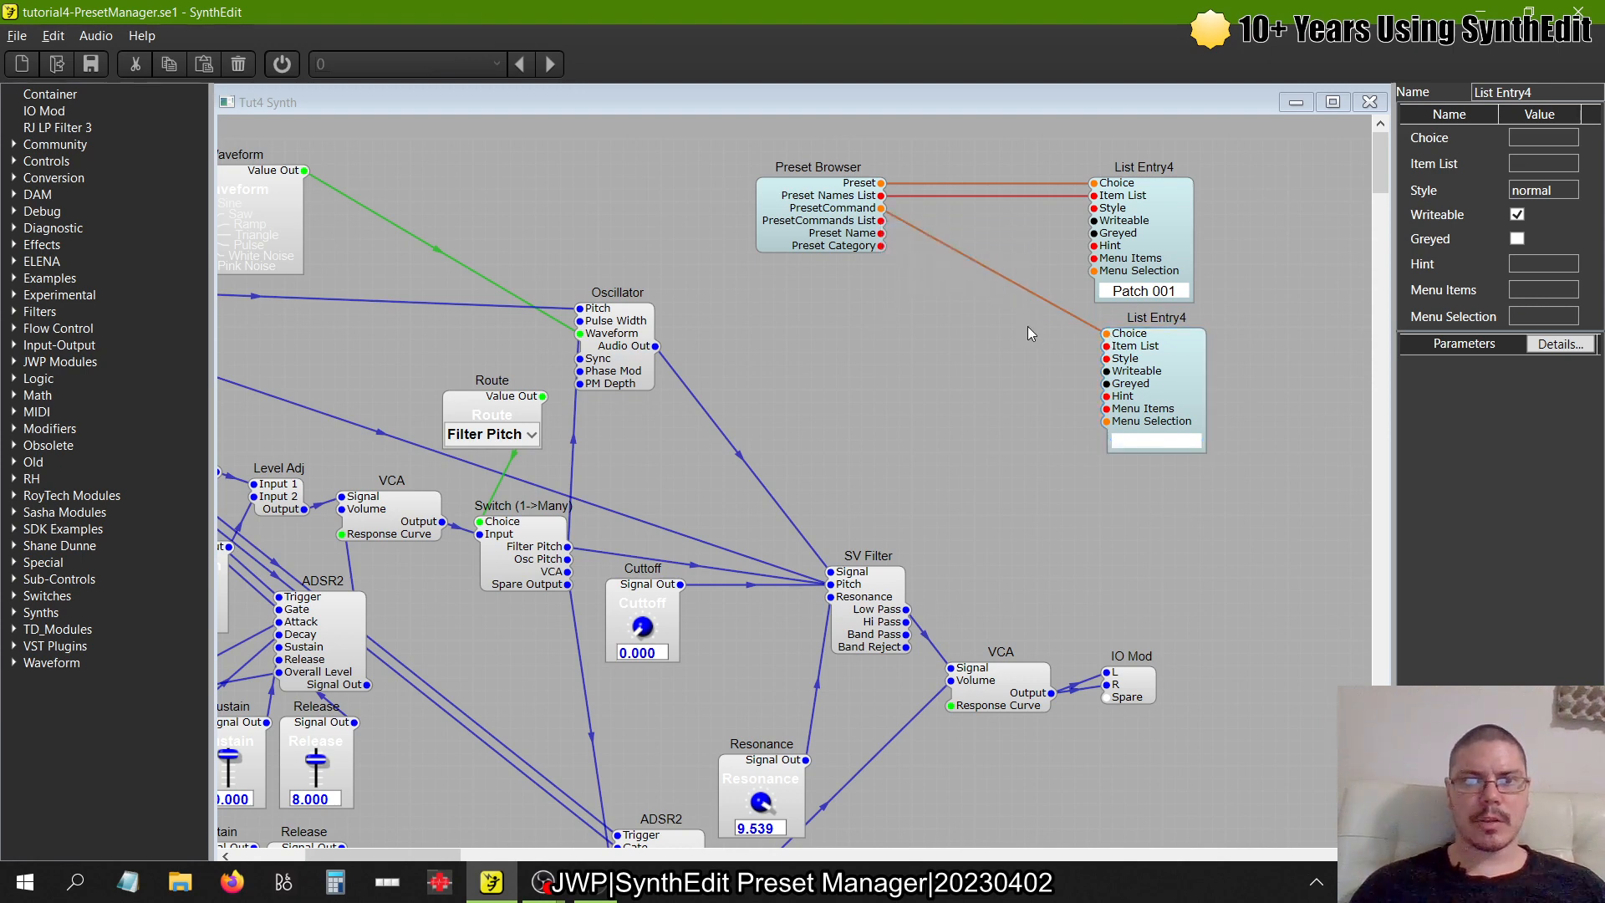
pyautogui.click(1114, 351)
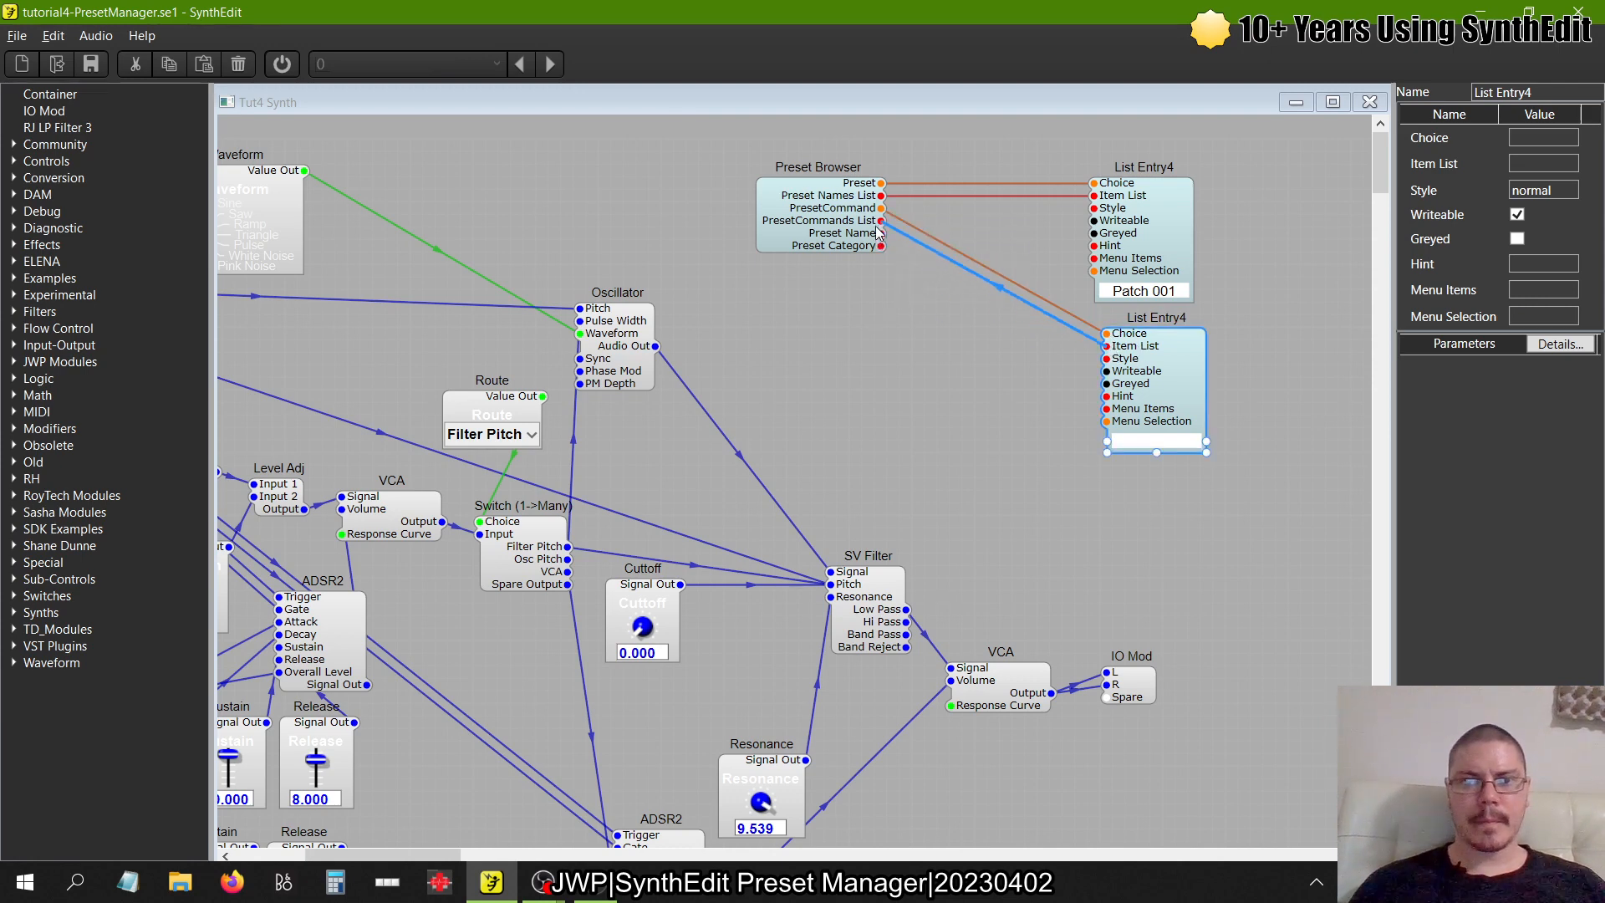
pyautogui.moveTo(1107, 346); pyautogui.dragTo(883, 221)
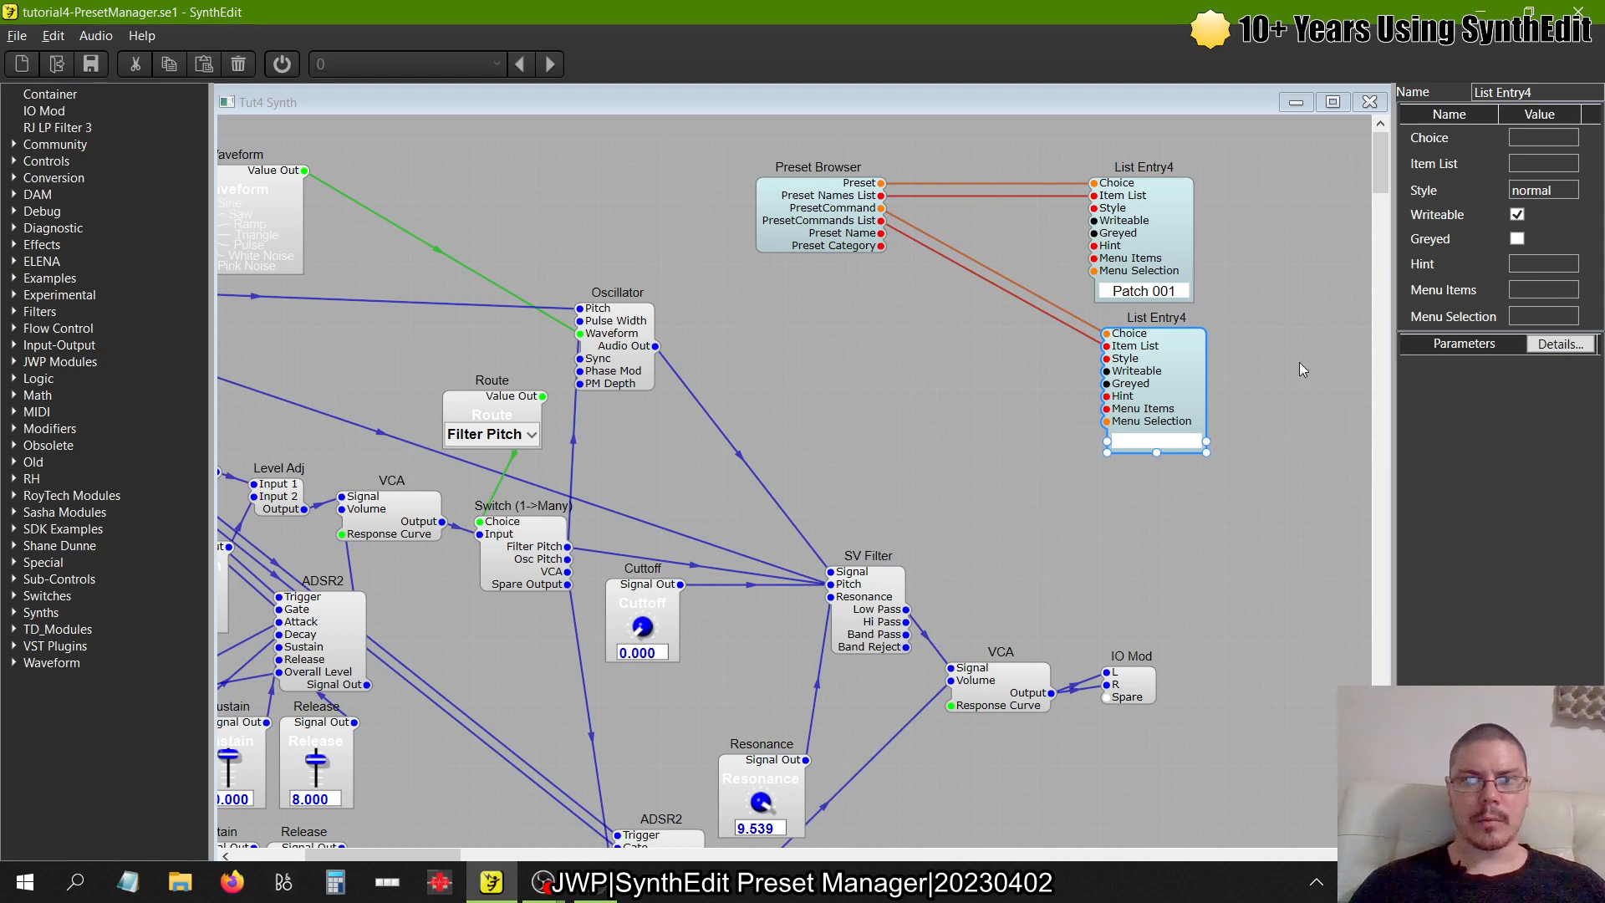
# - Inspect the Copy Patch command's target range options from the second List Entry4, closing the dialog without copying
pyautogui.click(1167, 441)
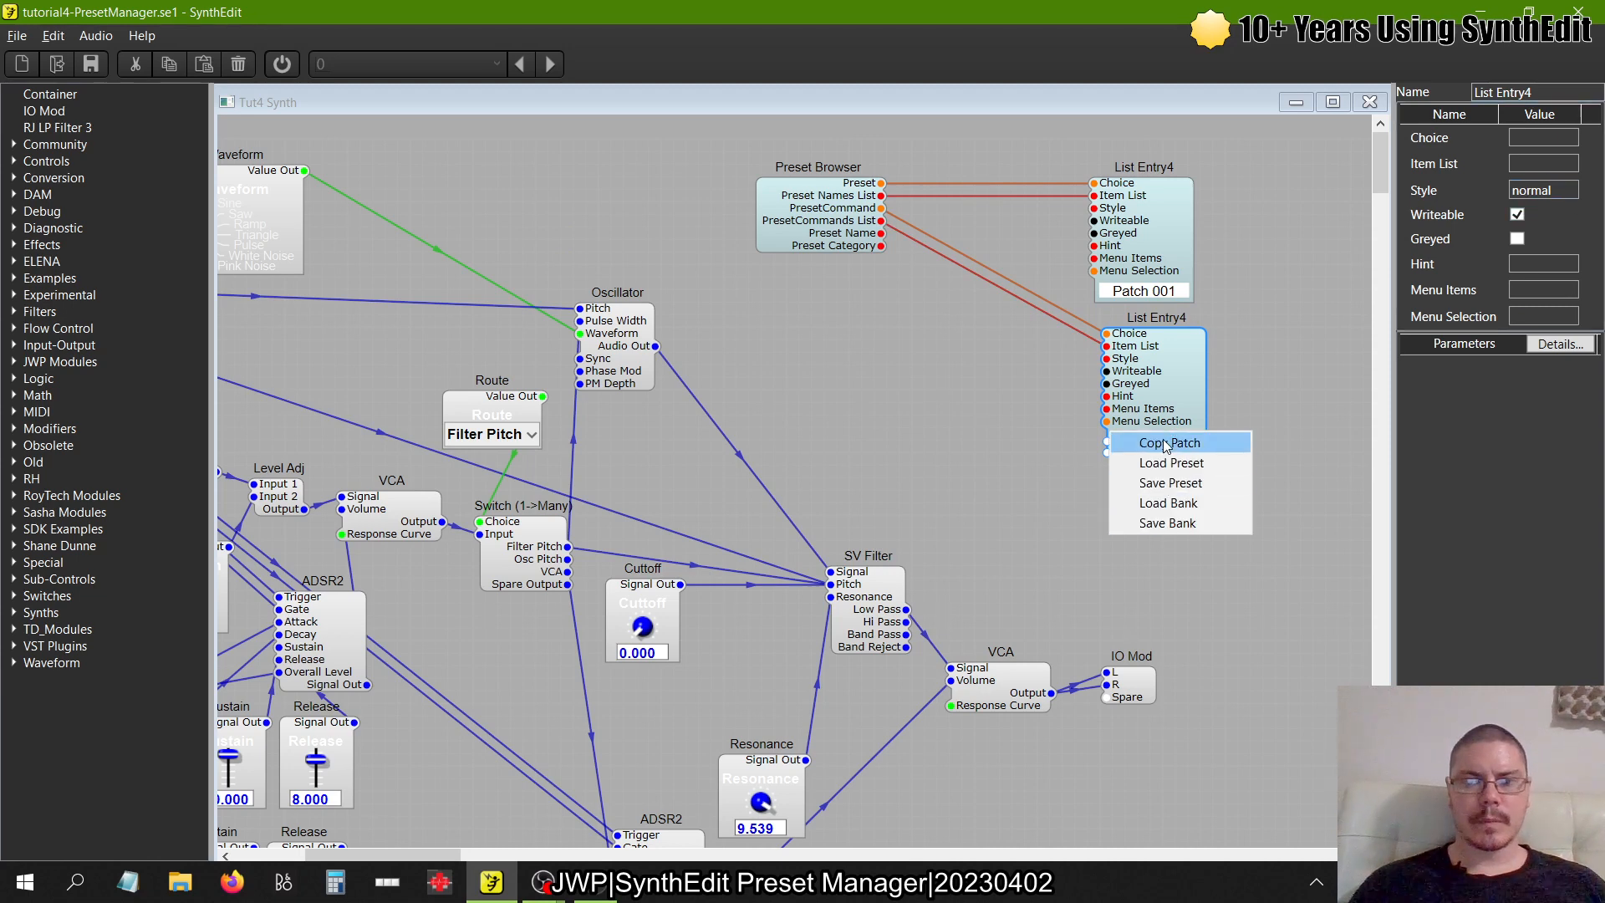
pyautogui.click(1167, 443)
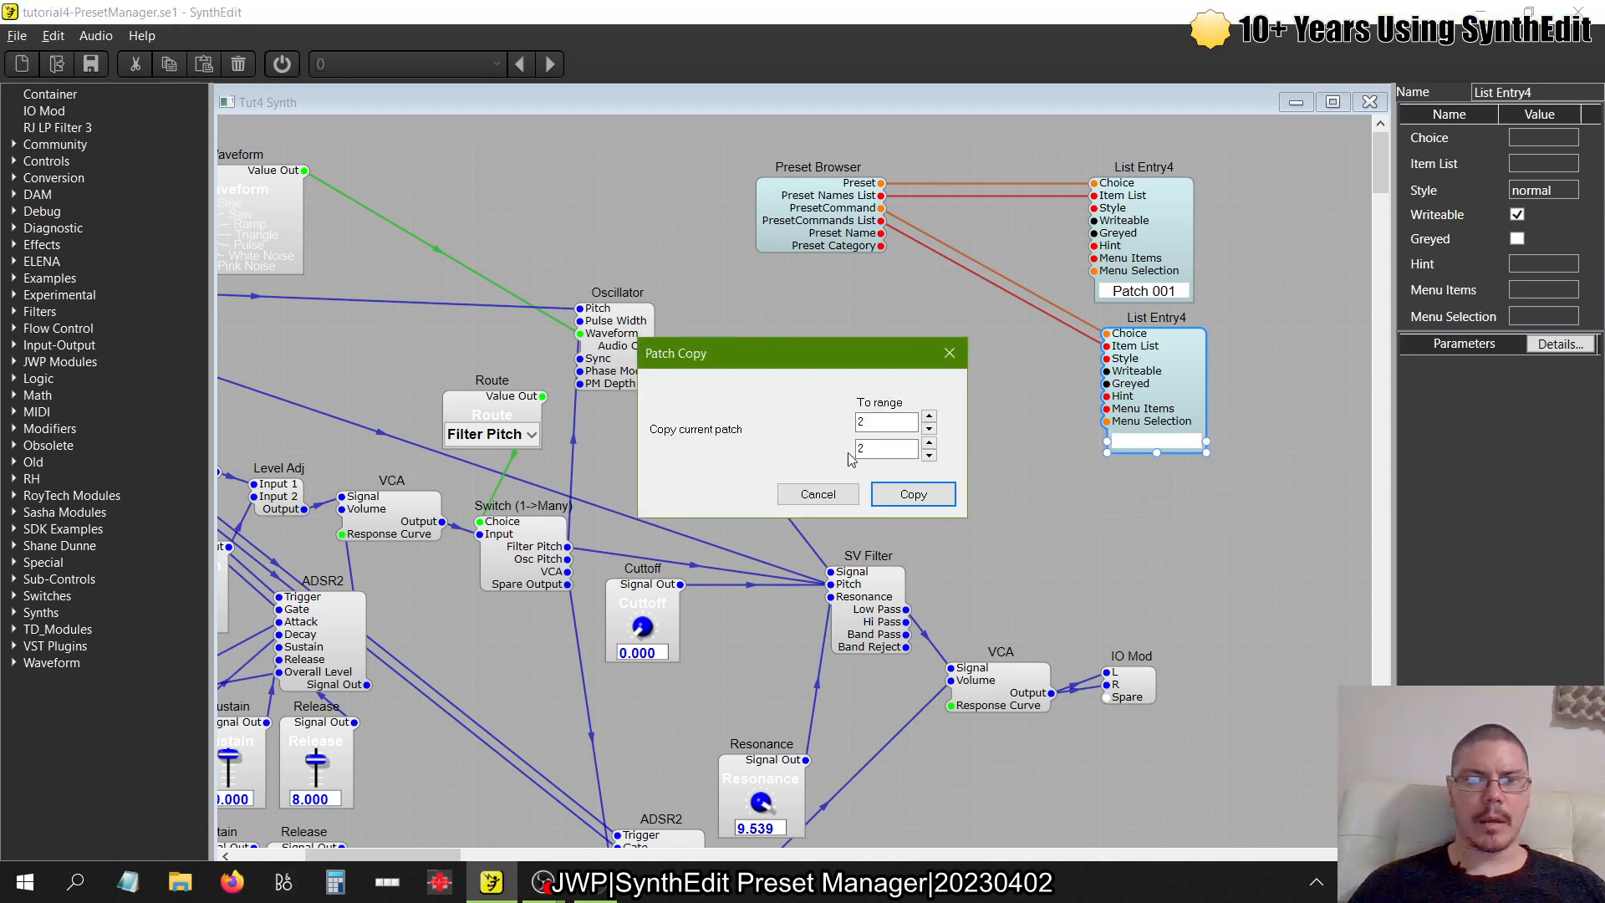
pyautogui.click(867, 424)
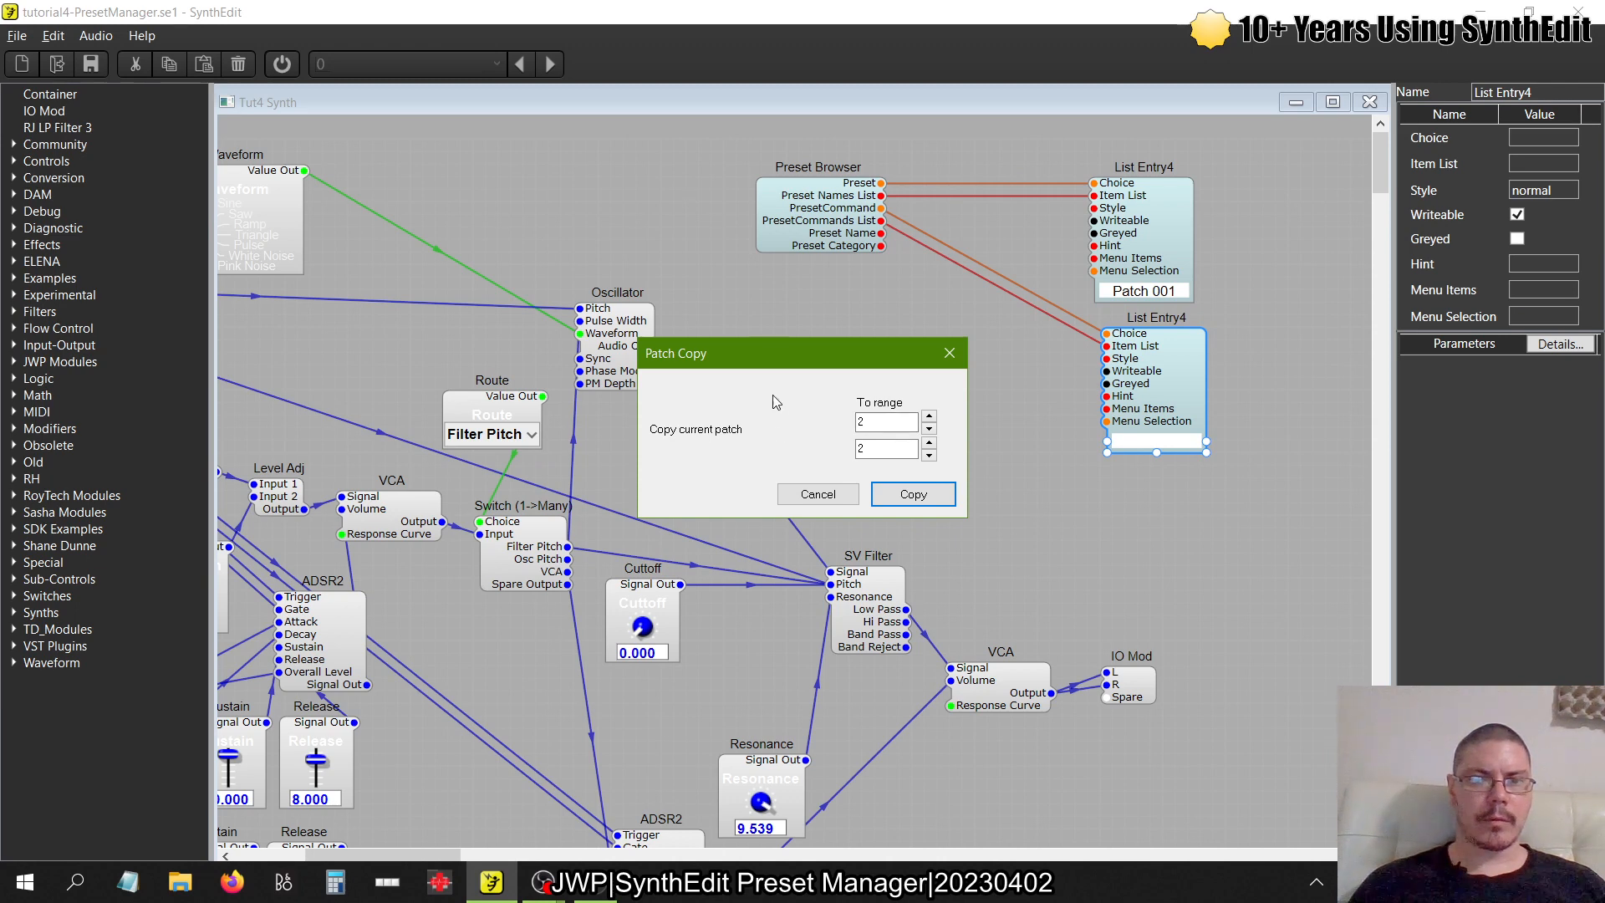
pyautogui.click(819, 495)
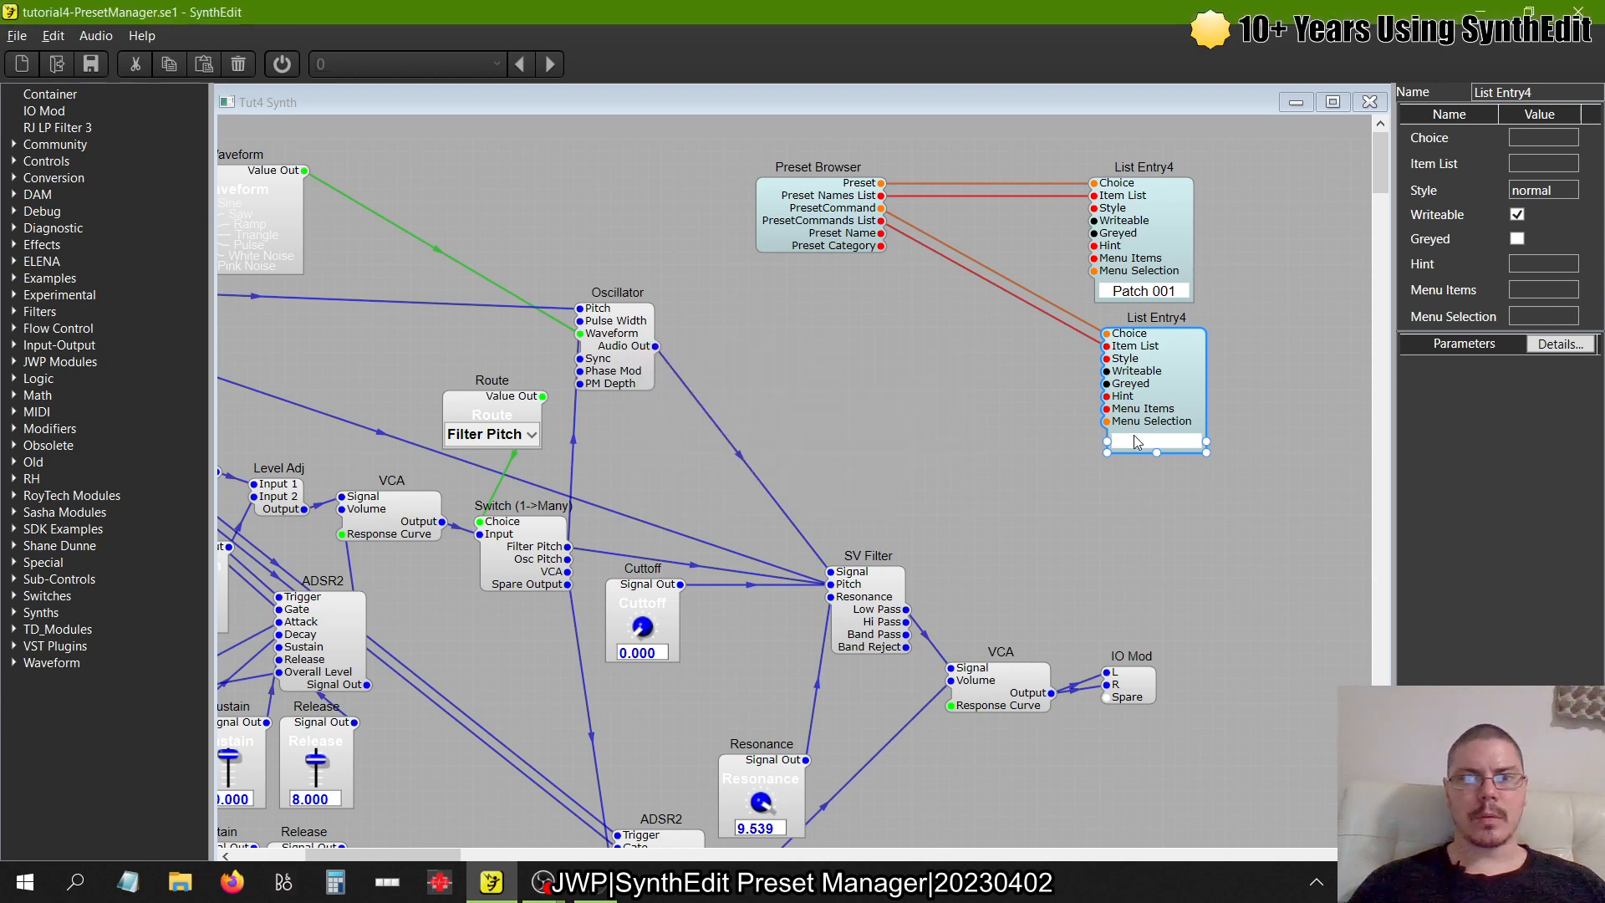
pyautogui.click(1139, 444)
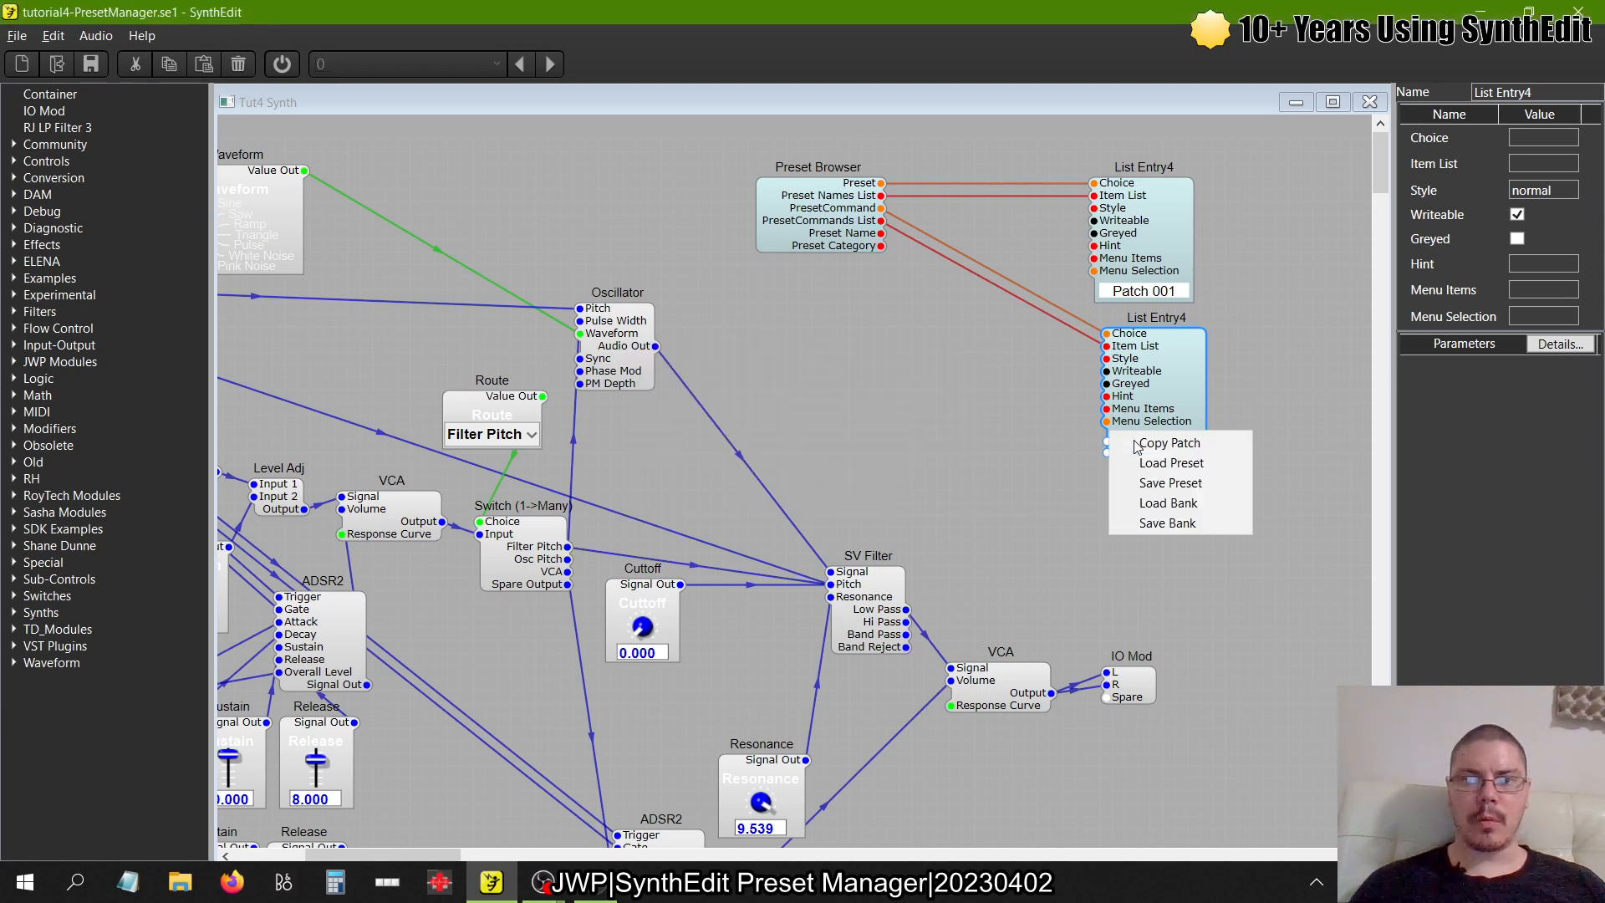
pyautogui.click(1163, 443)
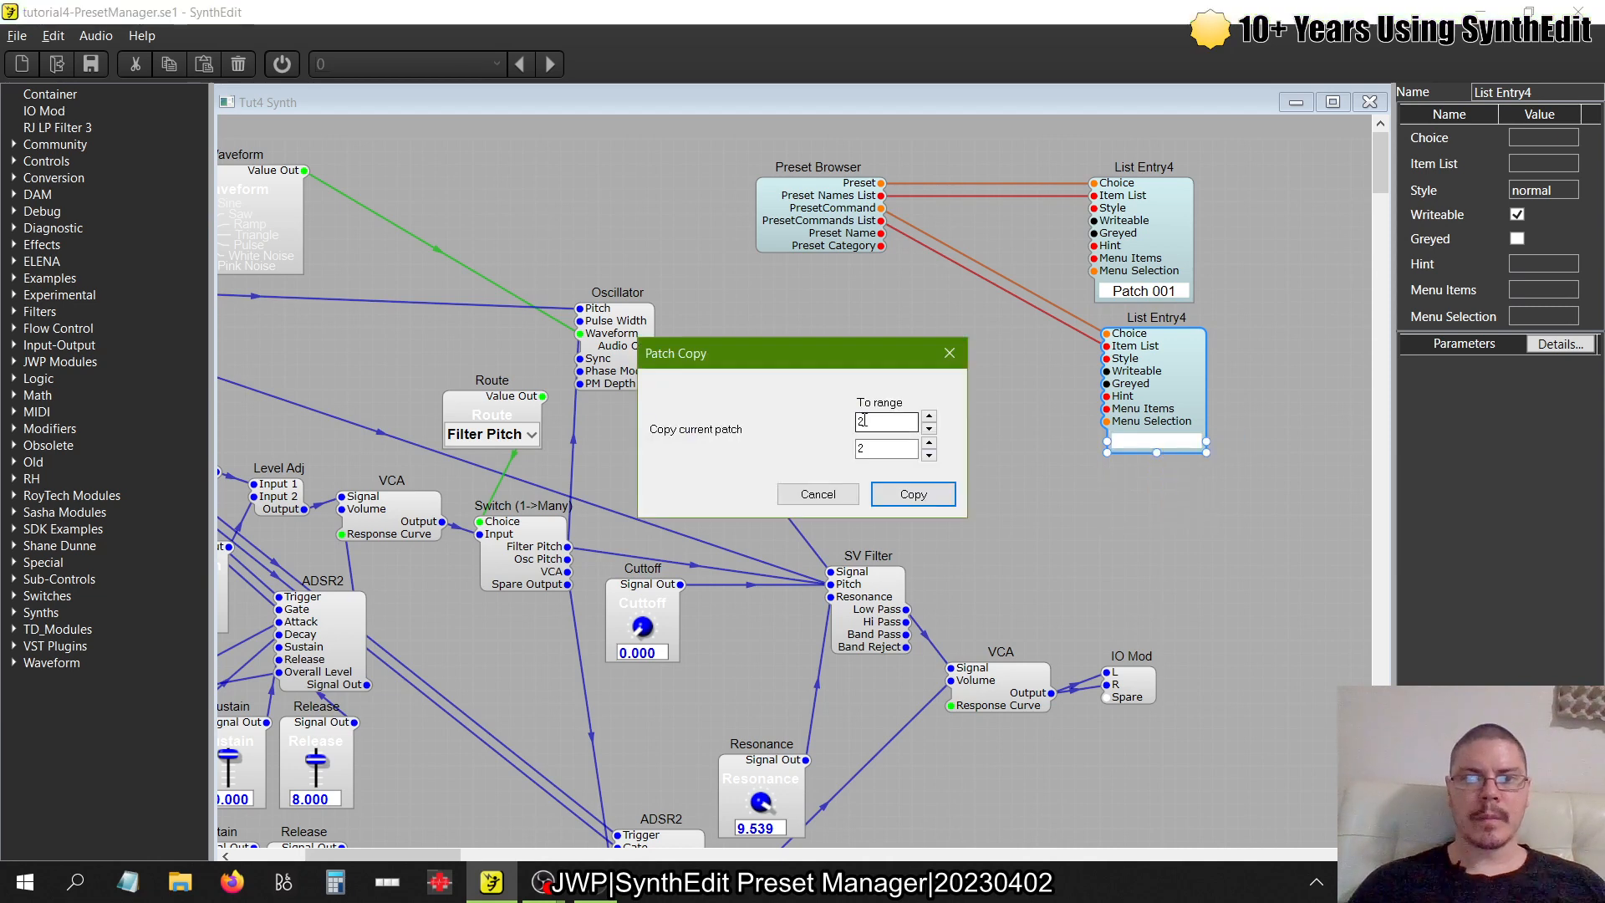
pyautogui.click(948, 356)
# - Open the synth panel and check its preset list together with the added command list, without choosing a patch
pyautogui.rightClick(824, 349)
pyautogui.click(865, 473)
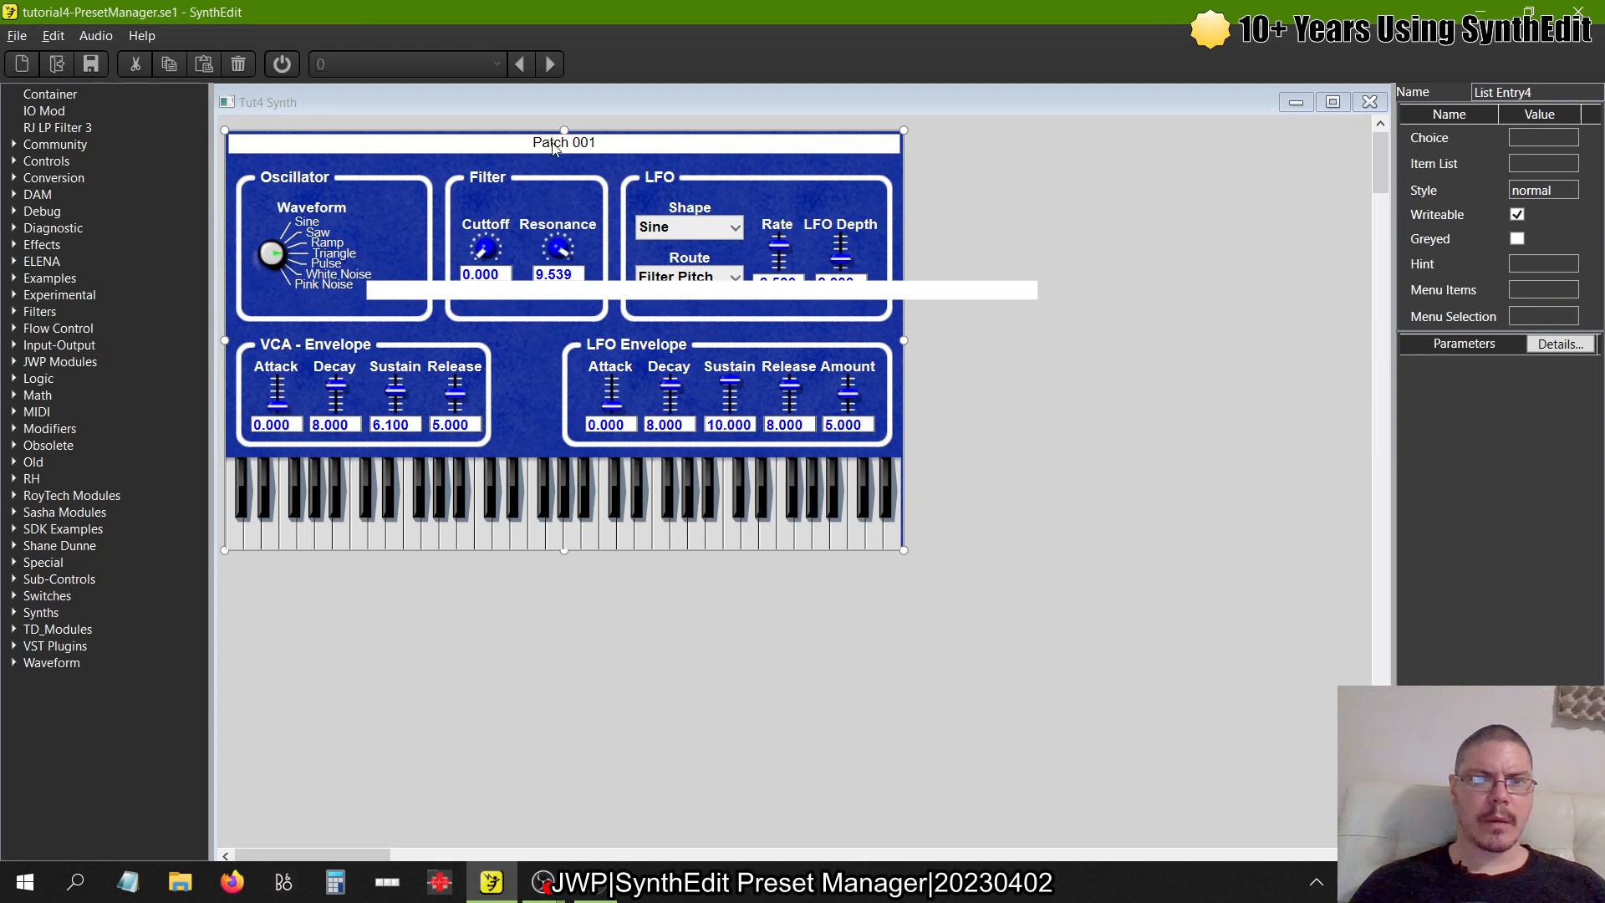
pyautogui.click(552, 146)
pyautogui.click(1152, 221)
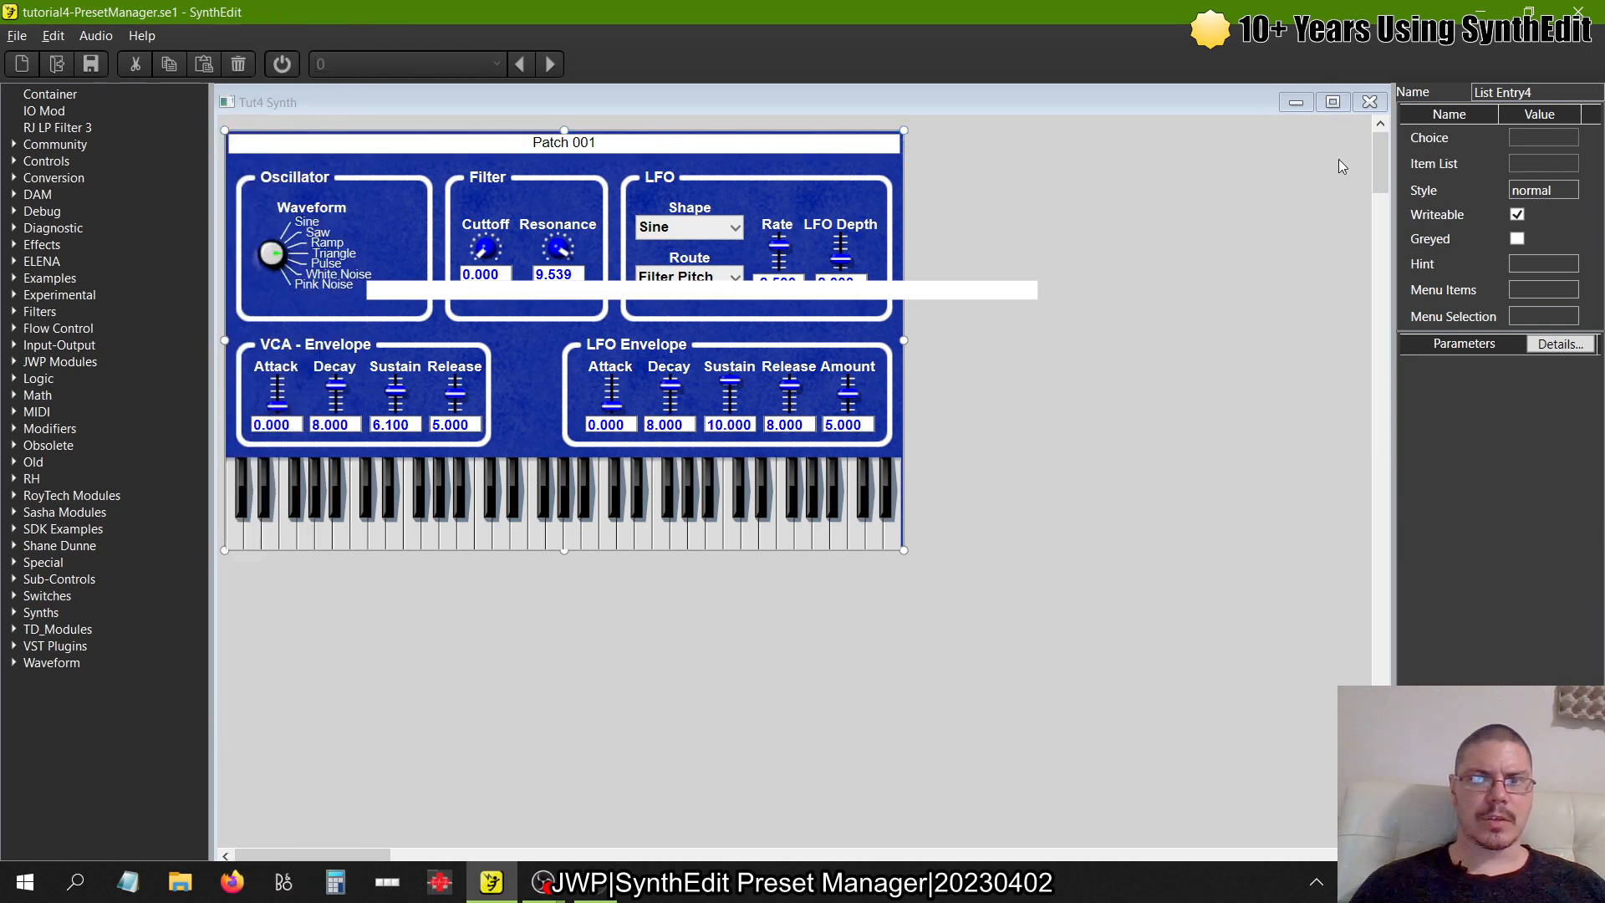
# - Return to the module structure and align the second List Entry4 directly beneath the first one
pyautogui.click(1369, 103)
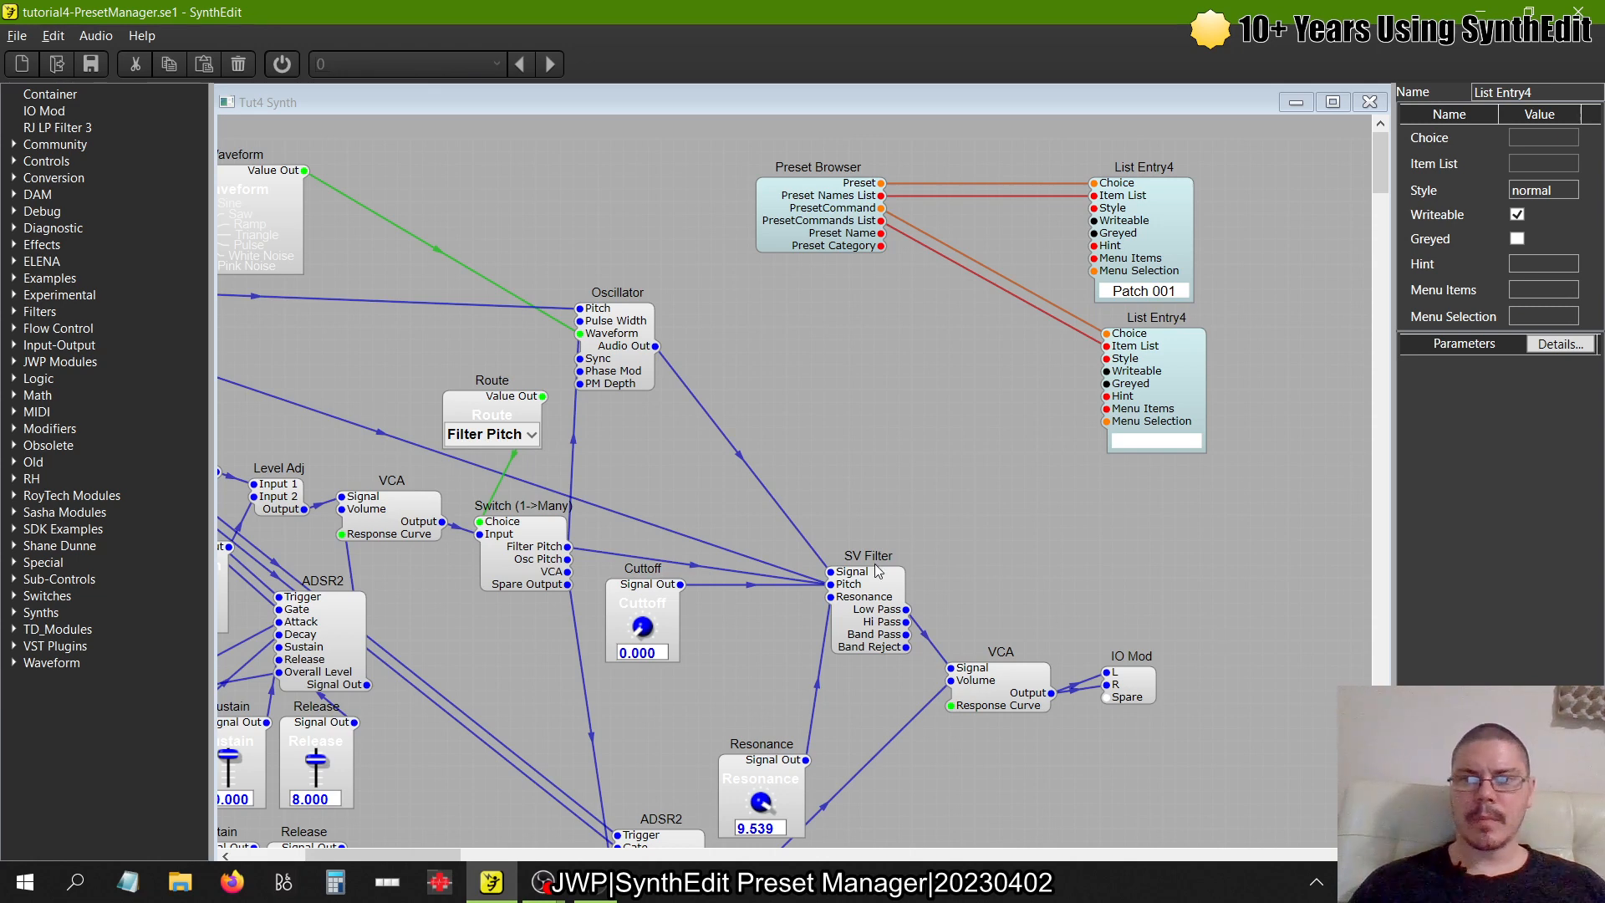
pyautogui.moveTo(1147, 391); pyautogui.dragTo(1133, 392)
pyautogui.click(1067, 439)
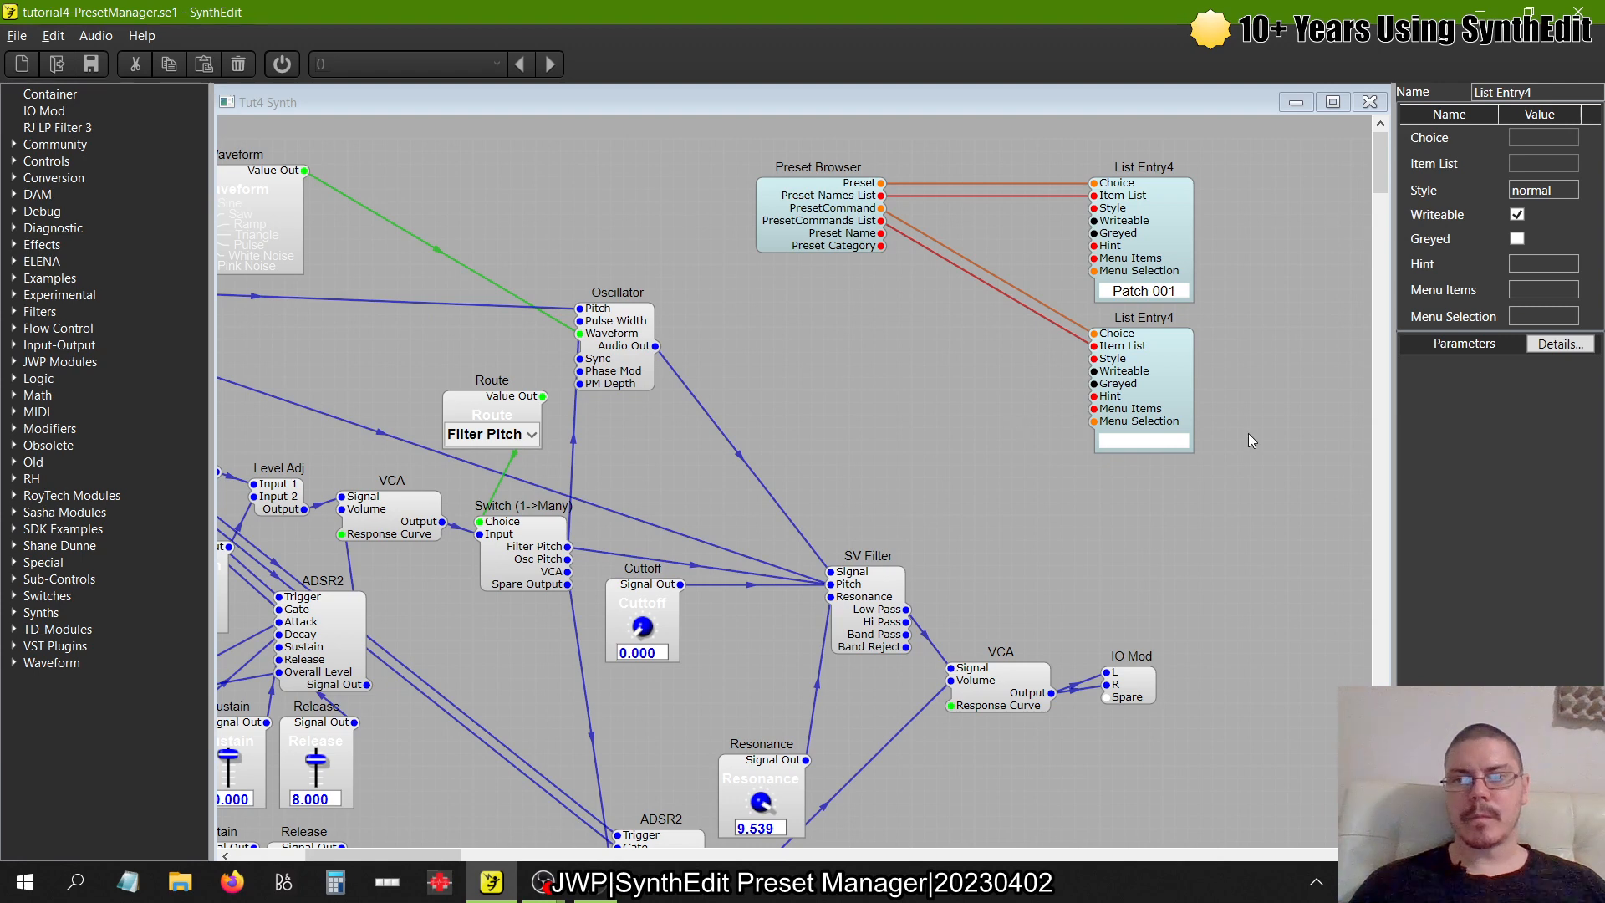
# - Inspect the file types offered by the Load Preset command of the second List Entry4, cancelling without loading a file
pyautogui.click(1142, 444)
pyautogui.click(1133, 460)
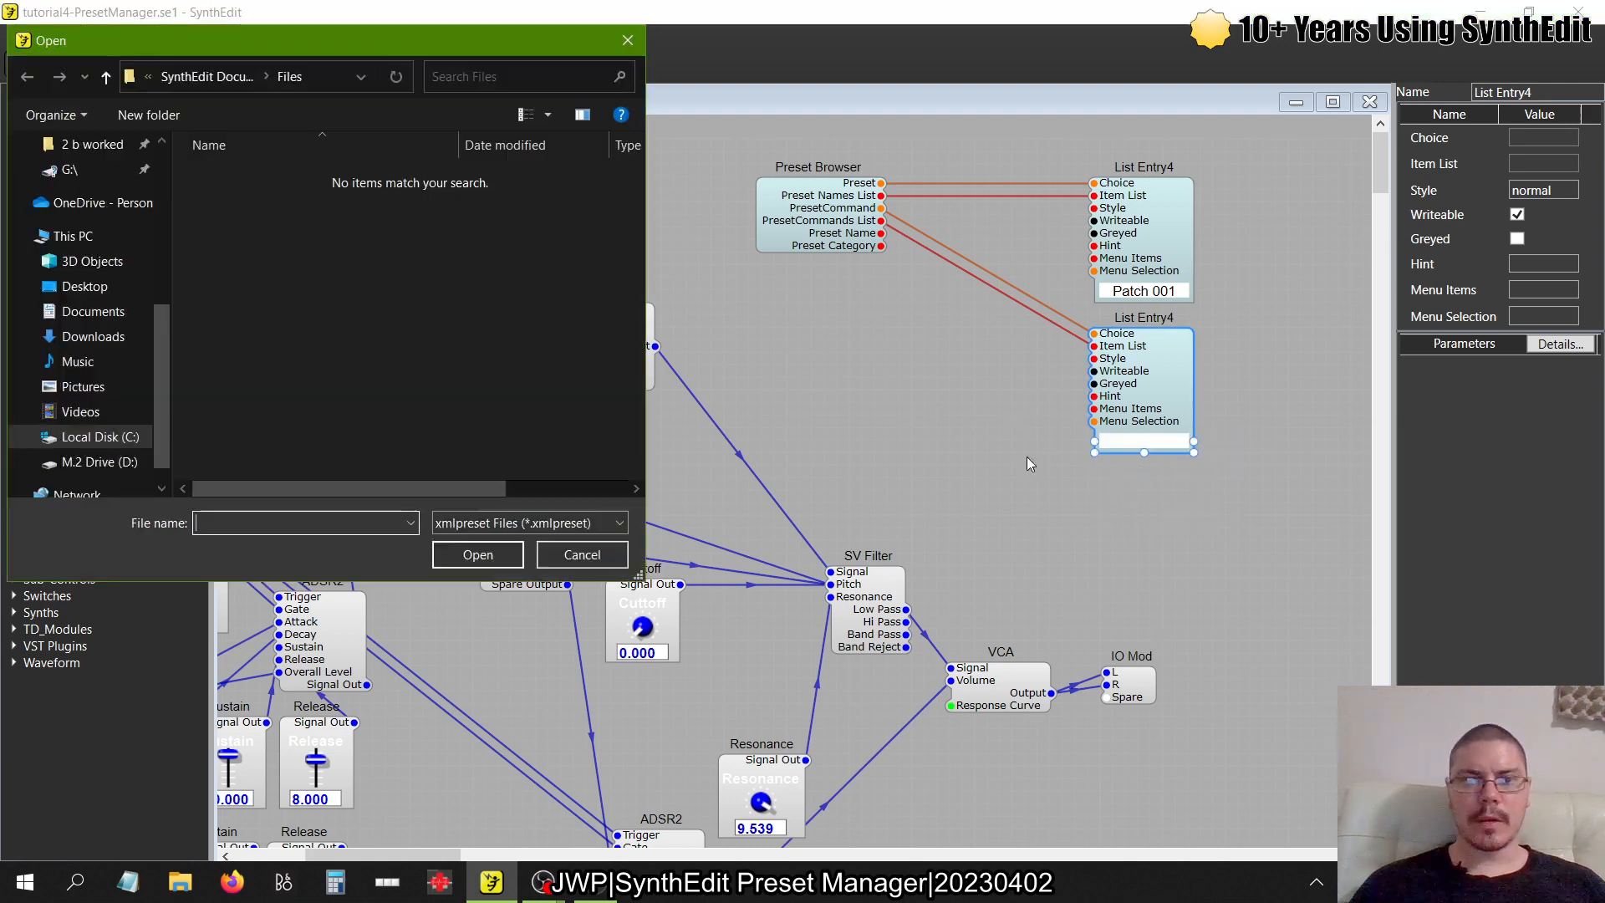
pyautogui.click(583, 522)
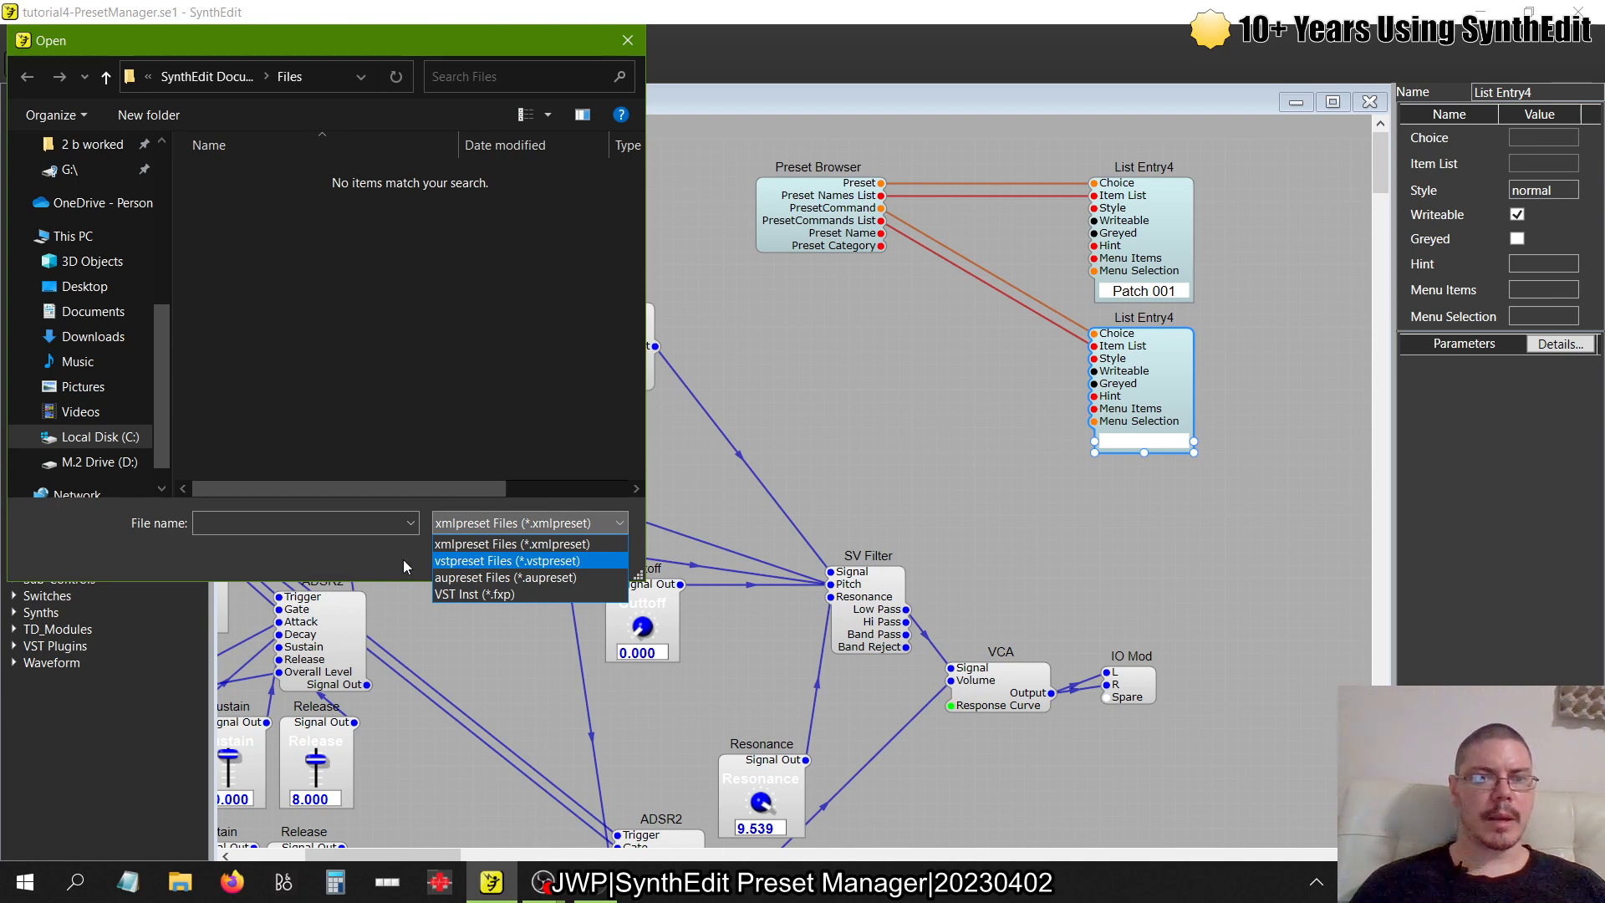
pyautogui.click(545, 545)
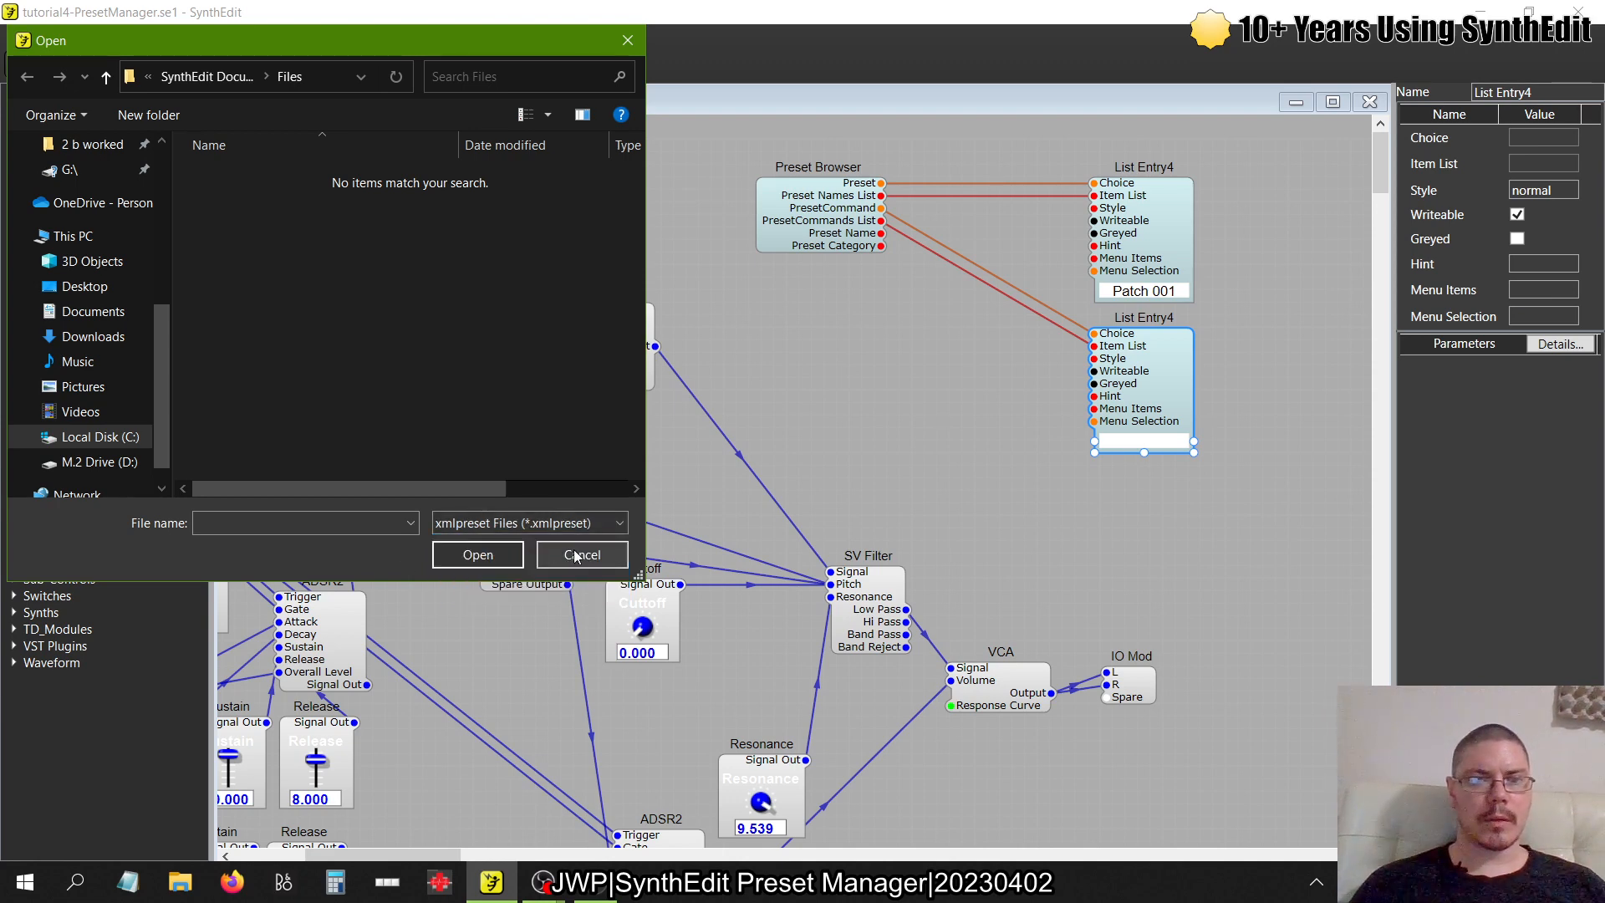
pyautogui.click(576, 554)
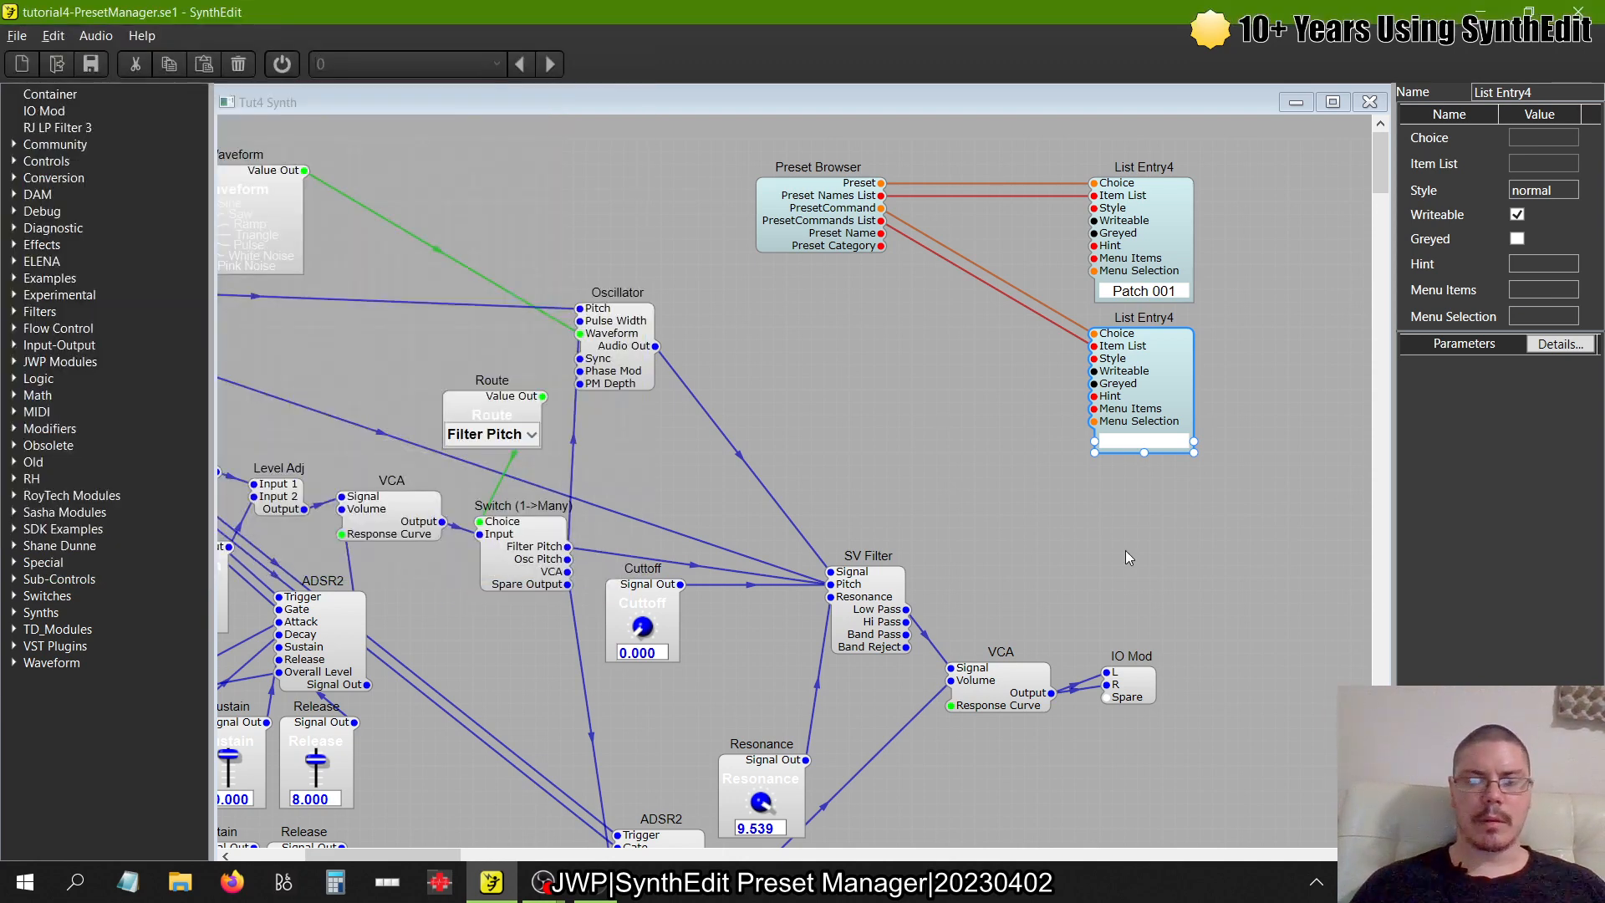
# - Inspect the file types offered by the Load Bank command of the second List Entry4, cancelling without loading a bank
pyautogui.click(1142, 442)
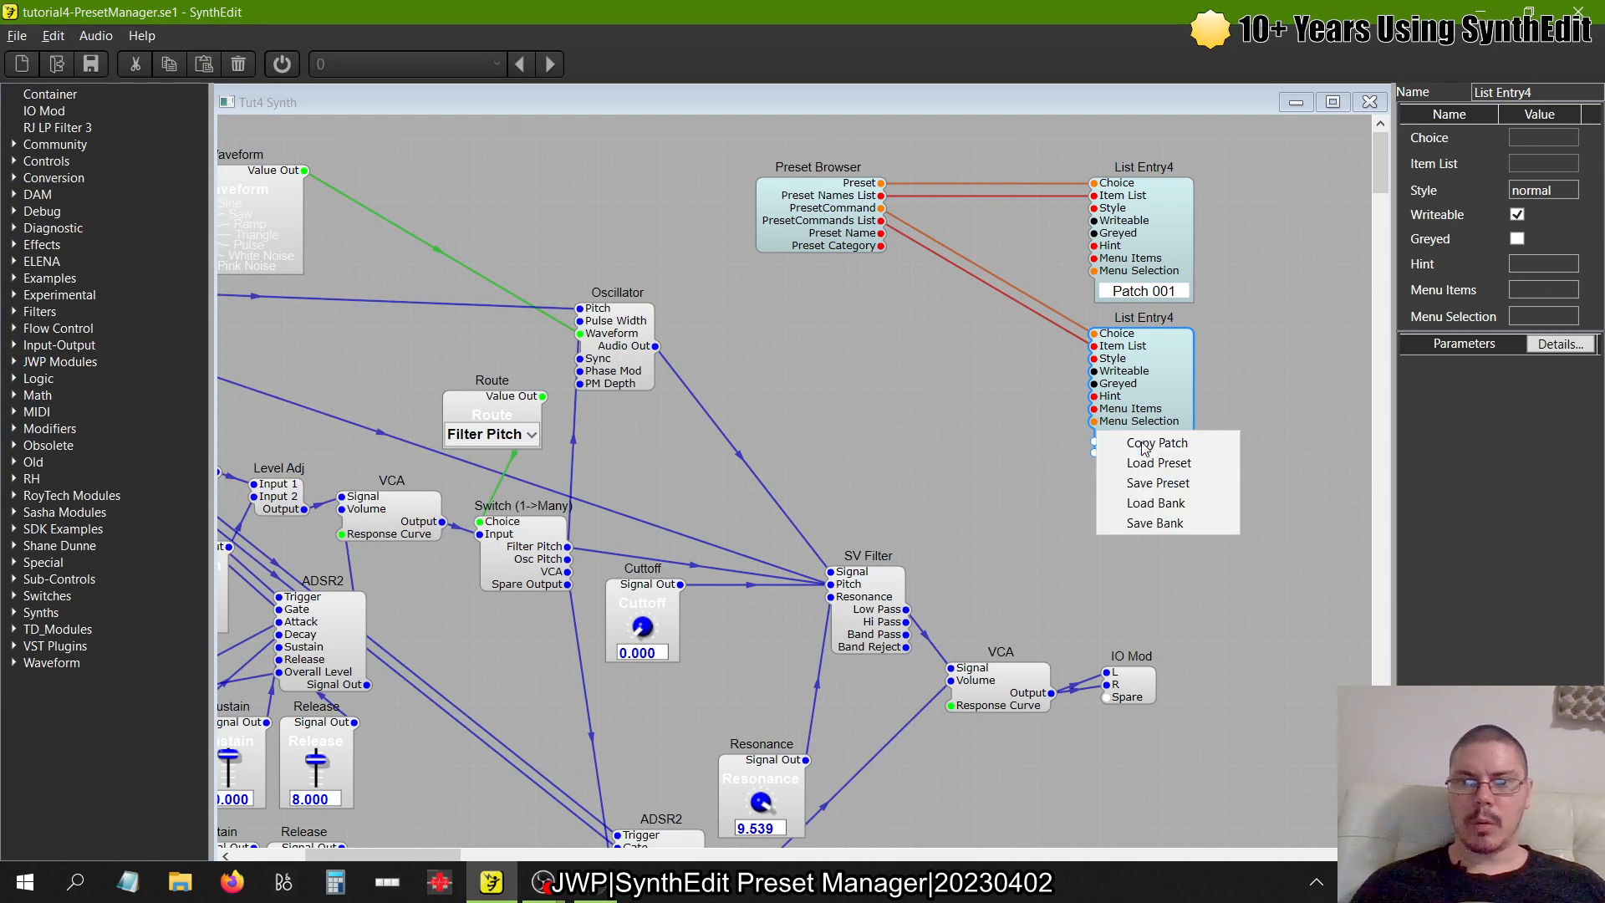
pyautogui.click(1148, 505)
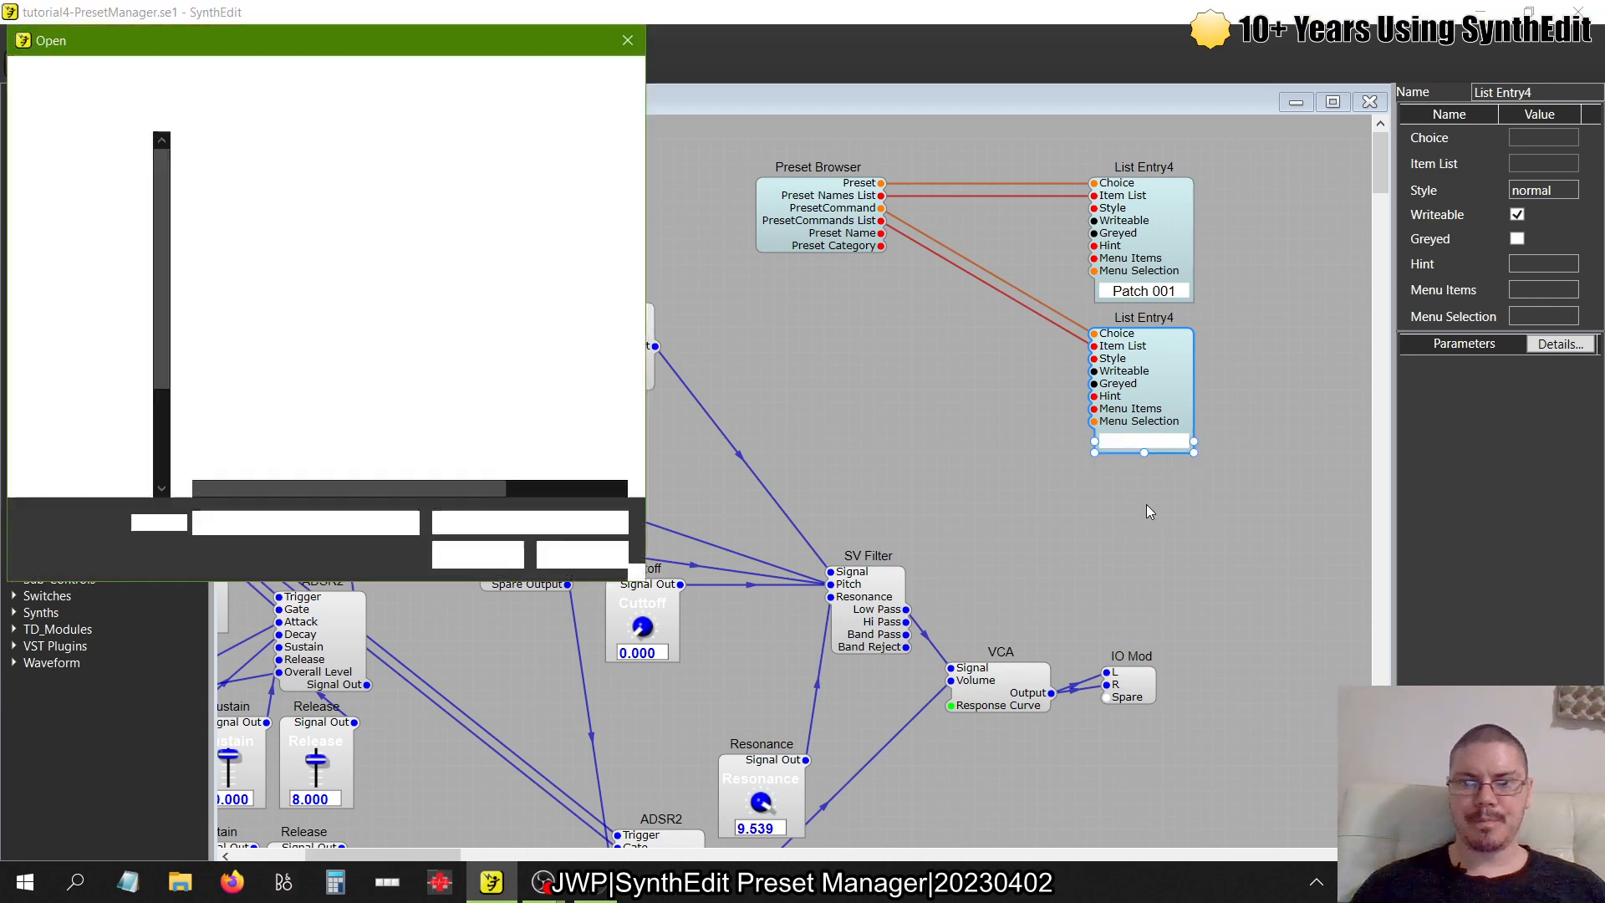
pyautogui.click(574, 524)
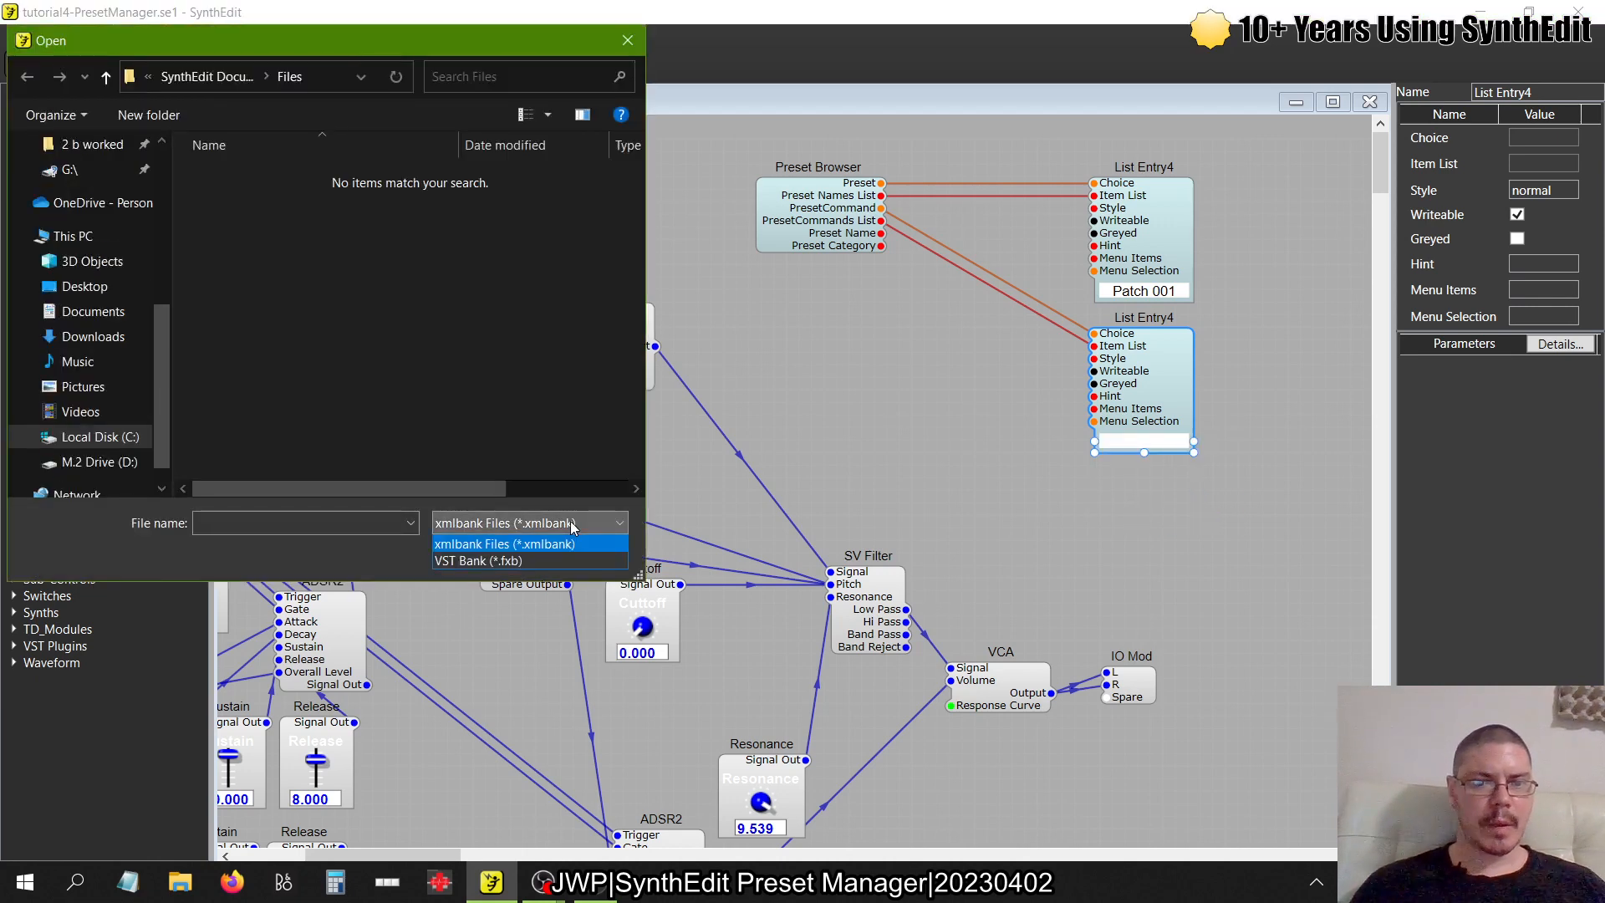
pyautogui.click(489, 543)
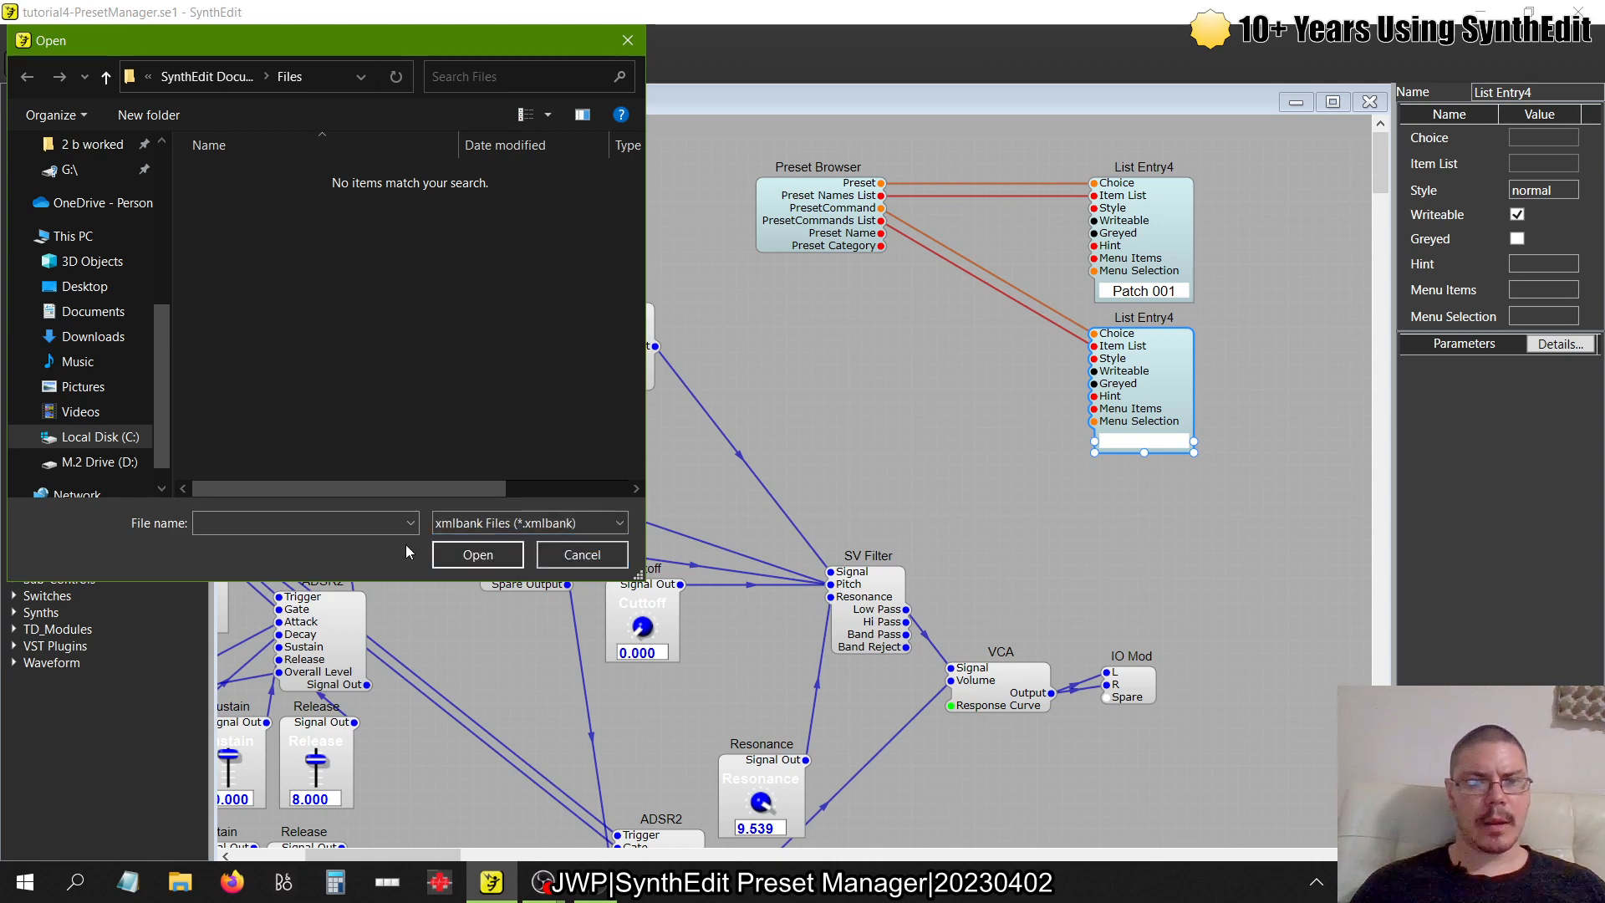
pyautogui.click(595, 555)
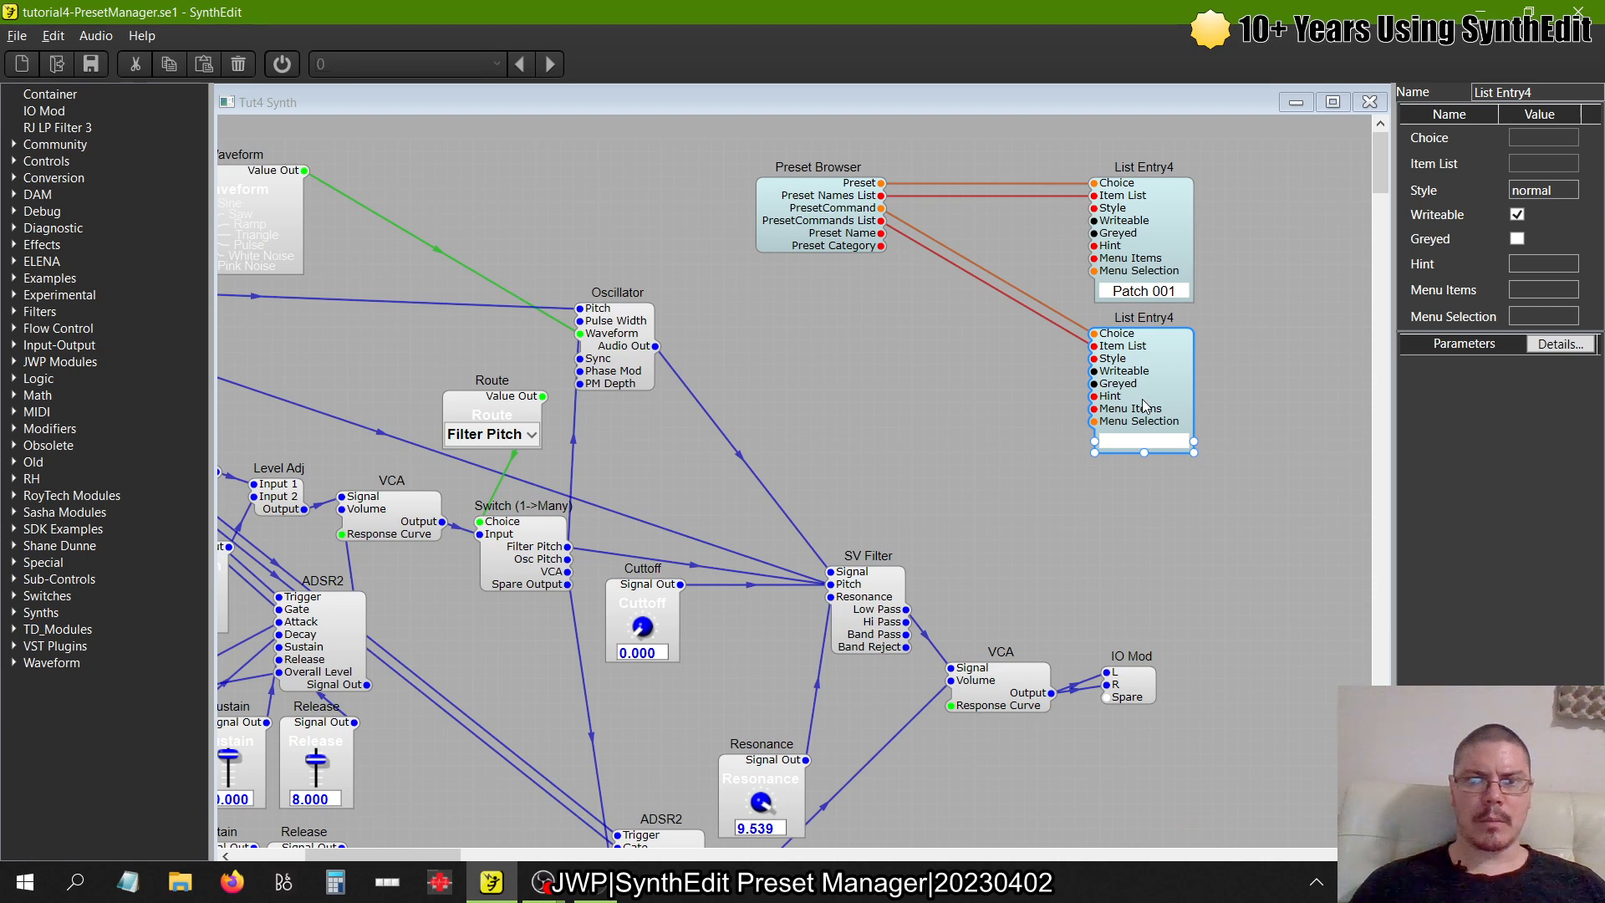
# - Review the preset list of the first List Entry4 and the command list of the second without choosing an entry
pyautogui.click(1148, 290)
pyautogui.click(975, 343)
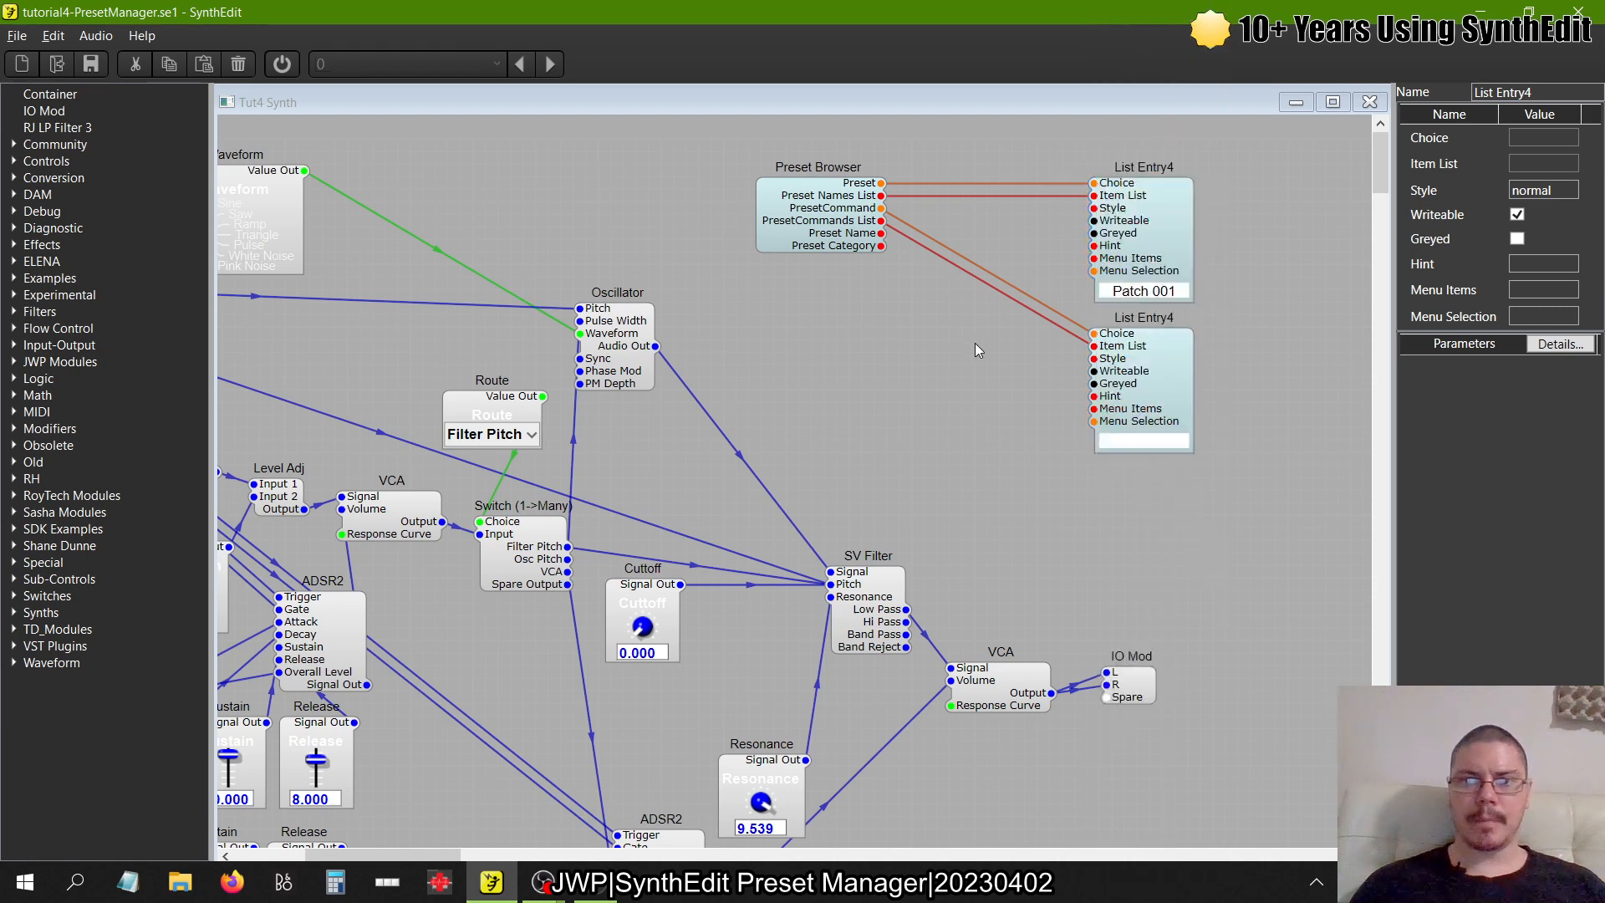
pyautogui.click(1127, 441)
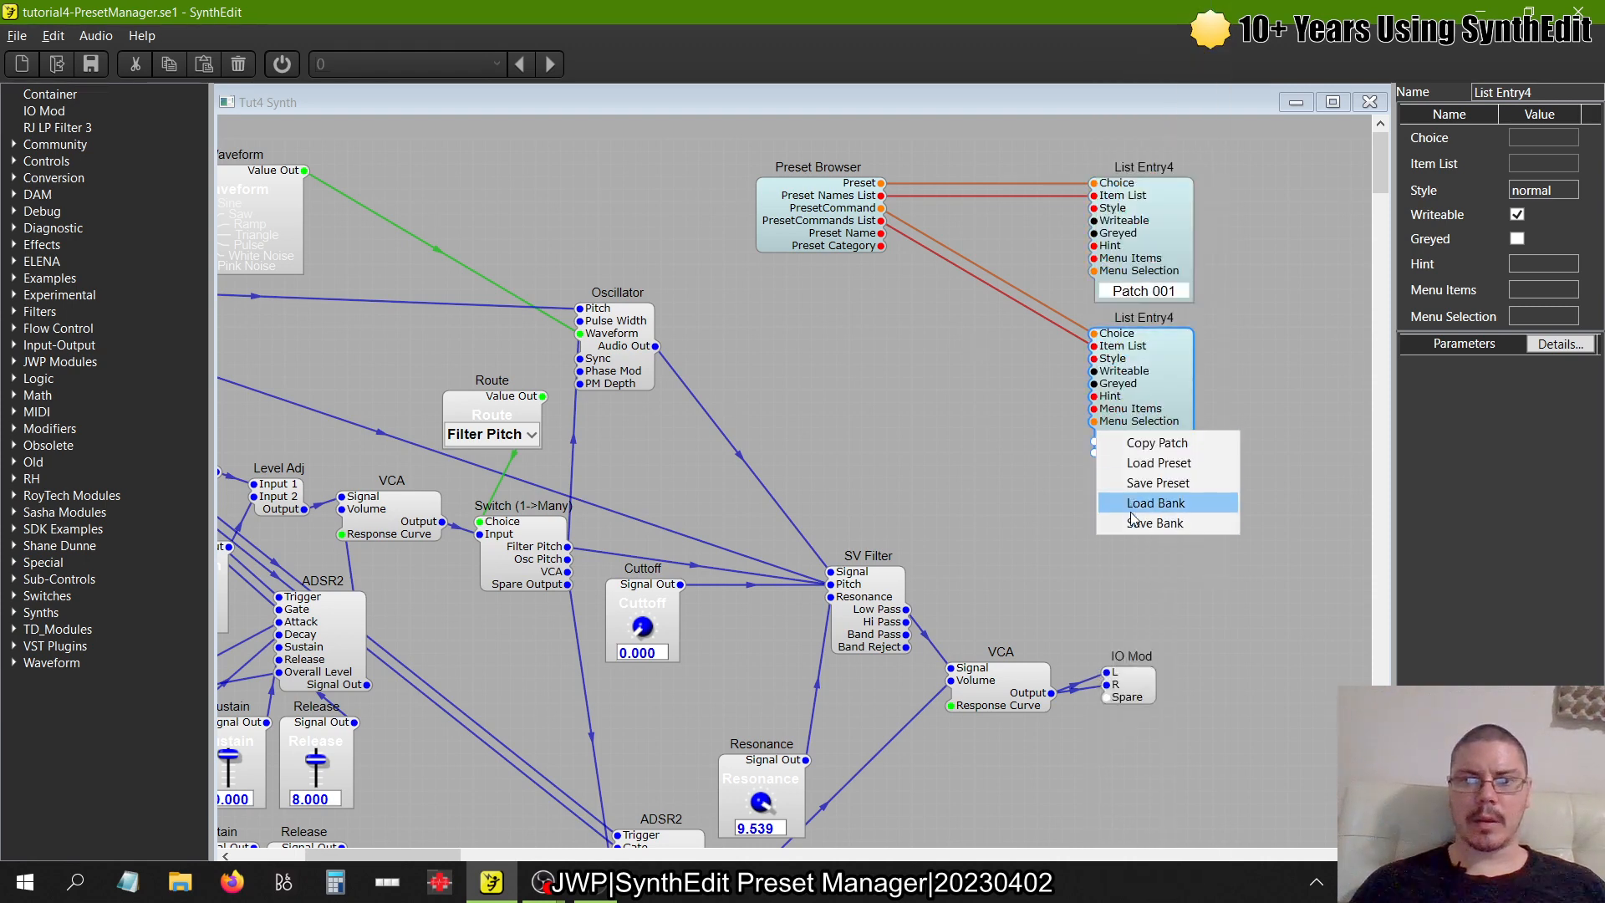
pyautogui.click(992, 492)
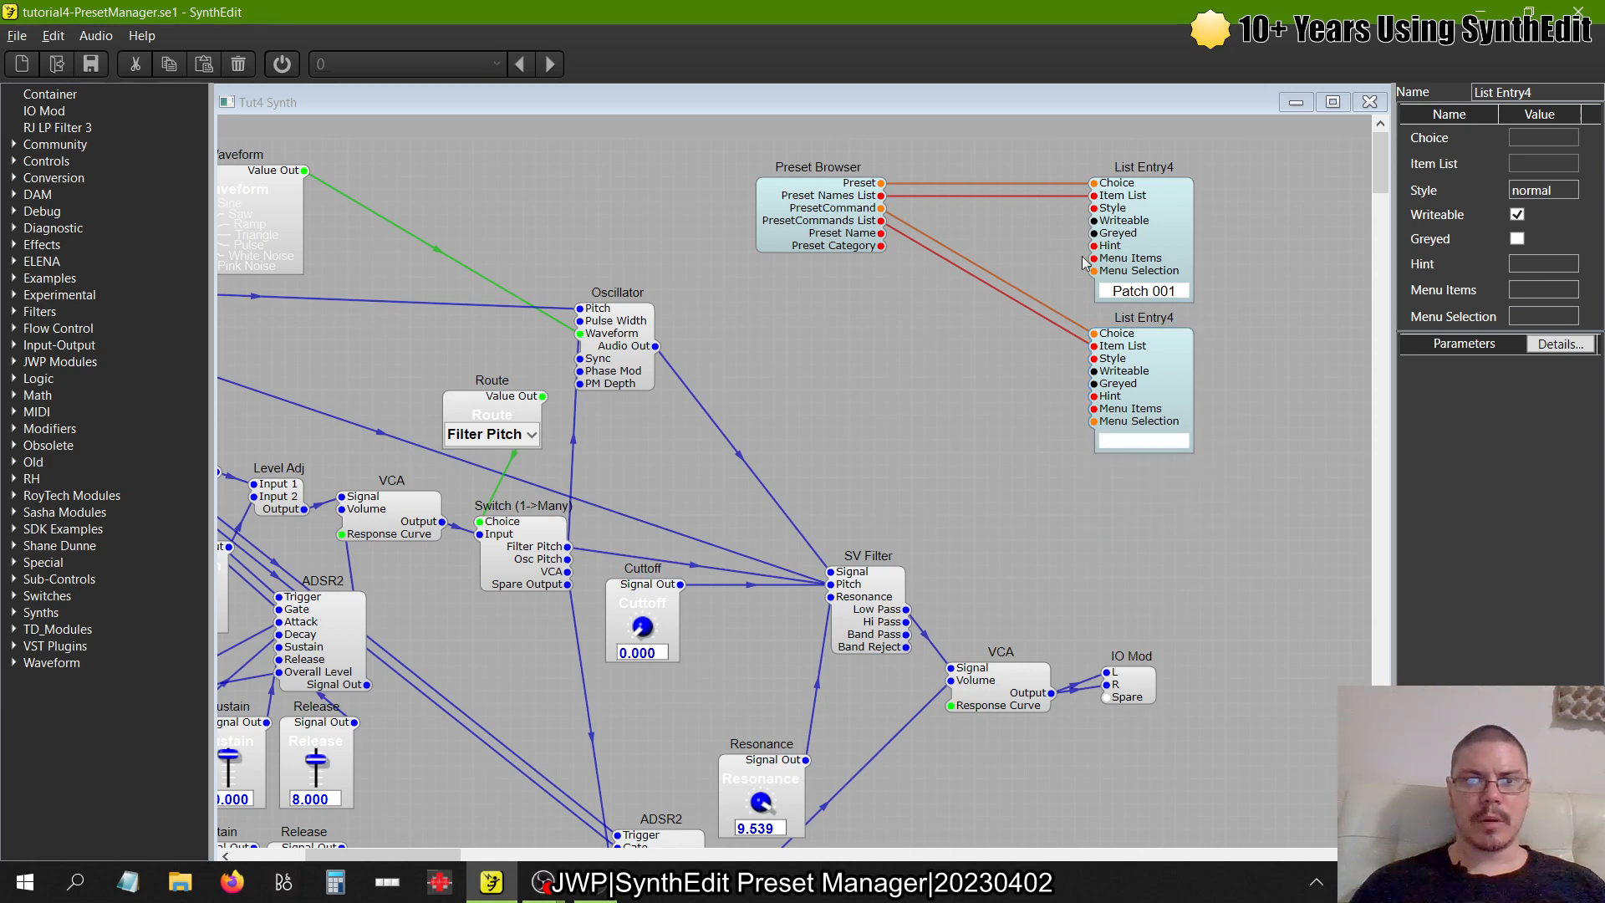
# - Run Load Bank once more from the second List Entry4 and close the file dialog without loading
pyautogui.moveTo(1143, 387)
pyautogui.mouseDown()
pyautogui.moveTo(1142, 372)
pyautogui.moveTo(1154, 384)
pyautogui.mouseUp()
pyautogui.click(1145, 440)
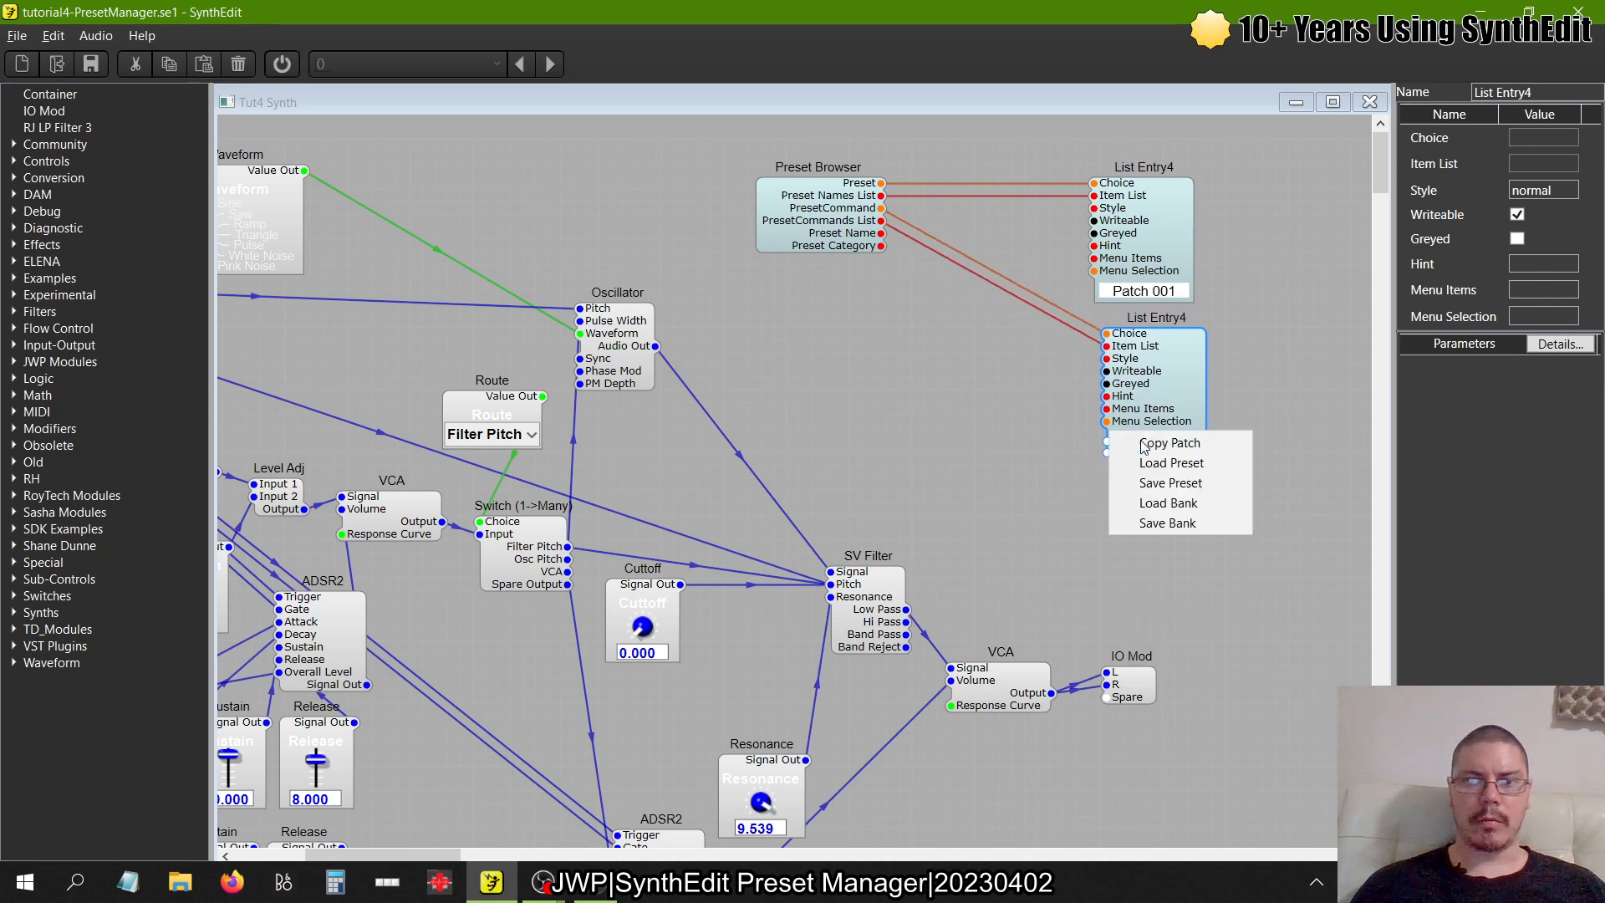
pyautogui.click(1170, 503)
pyautogui.click(628, 40)
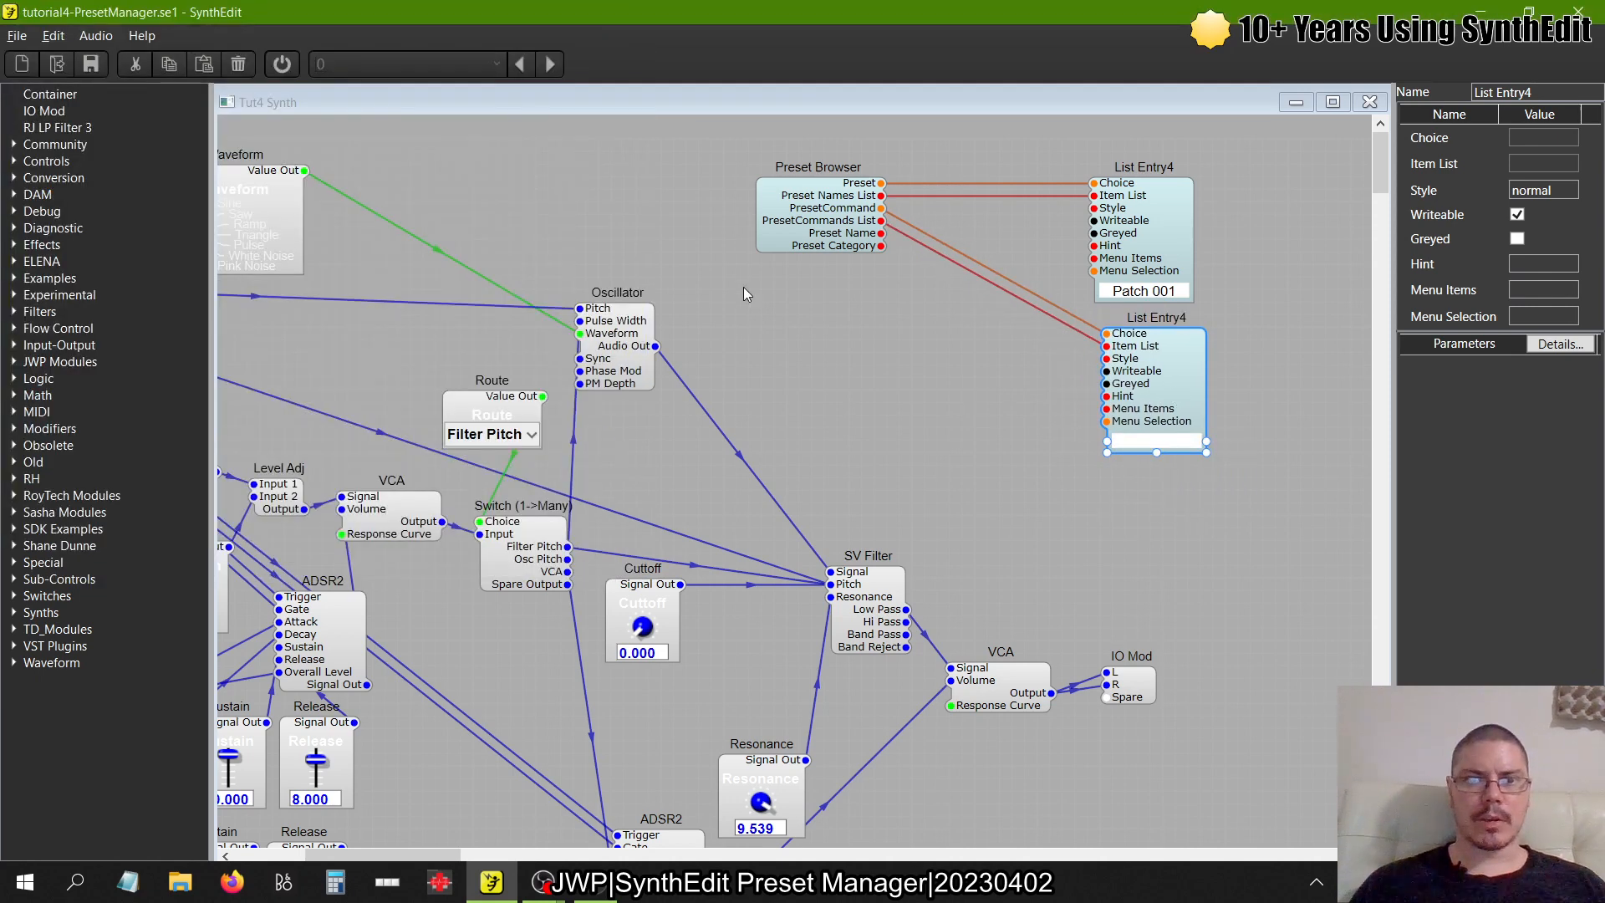
# - Open the synth panel and examine the preset commands in its added list without running one
pyautogui.rightClick(744, 287)
pyautogui.click(823, 411)
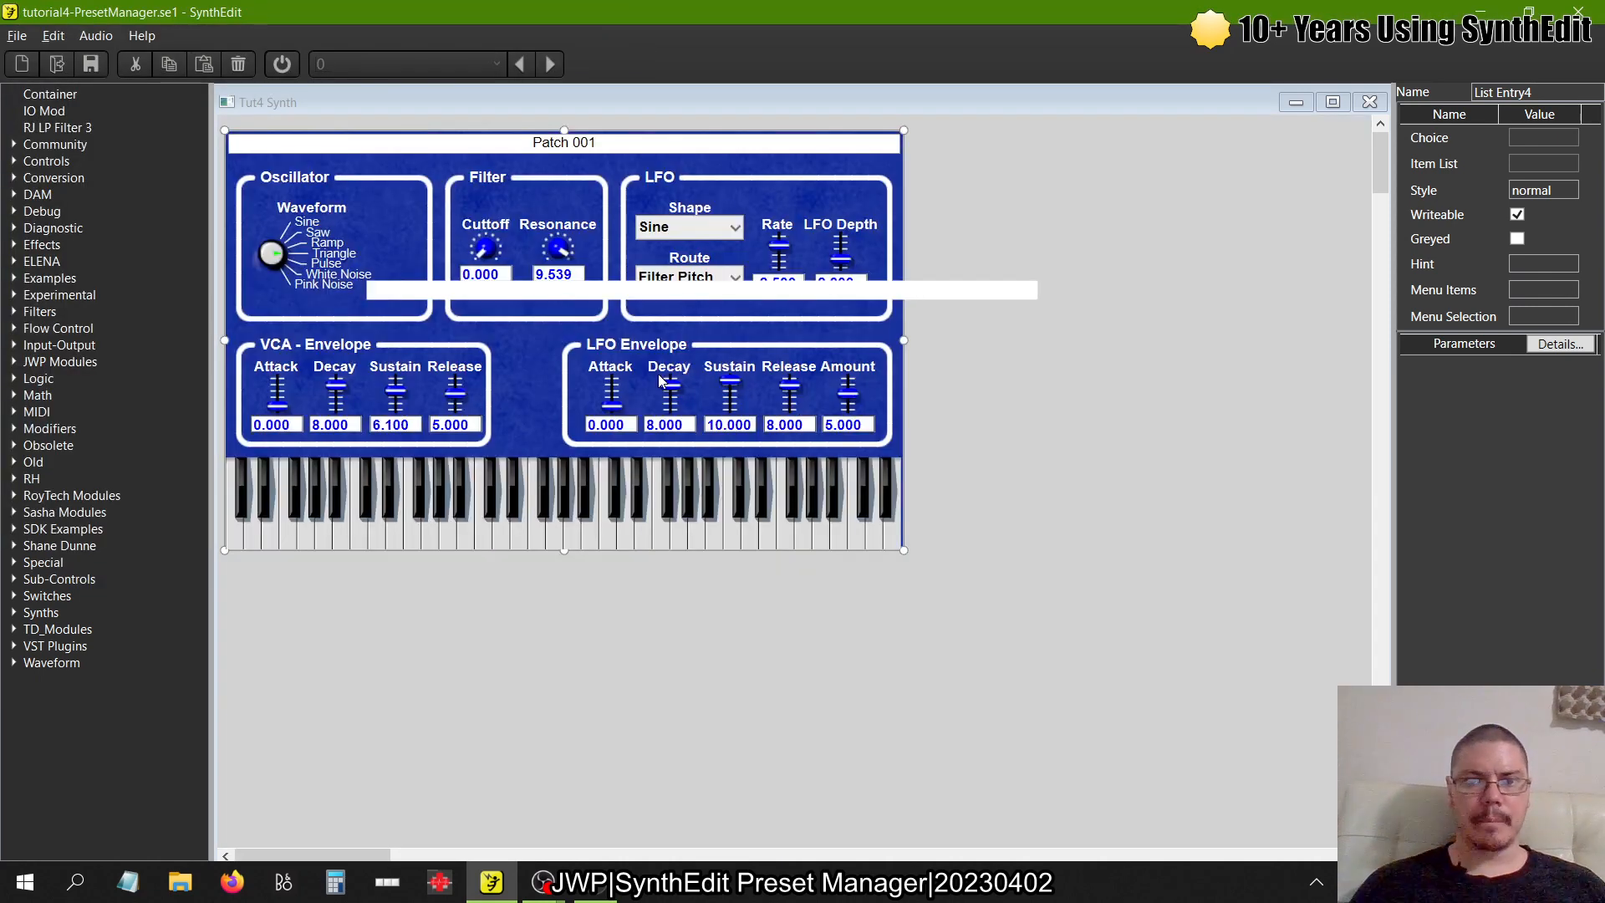
pyautogui.click(515, 301)
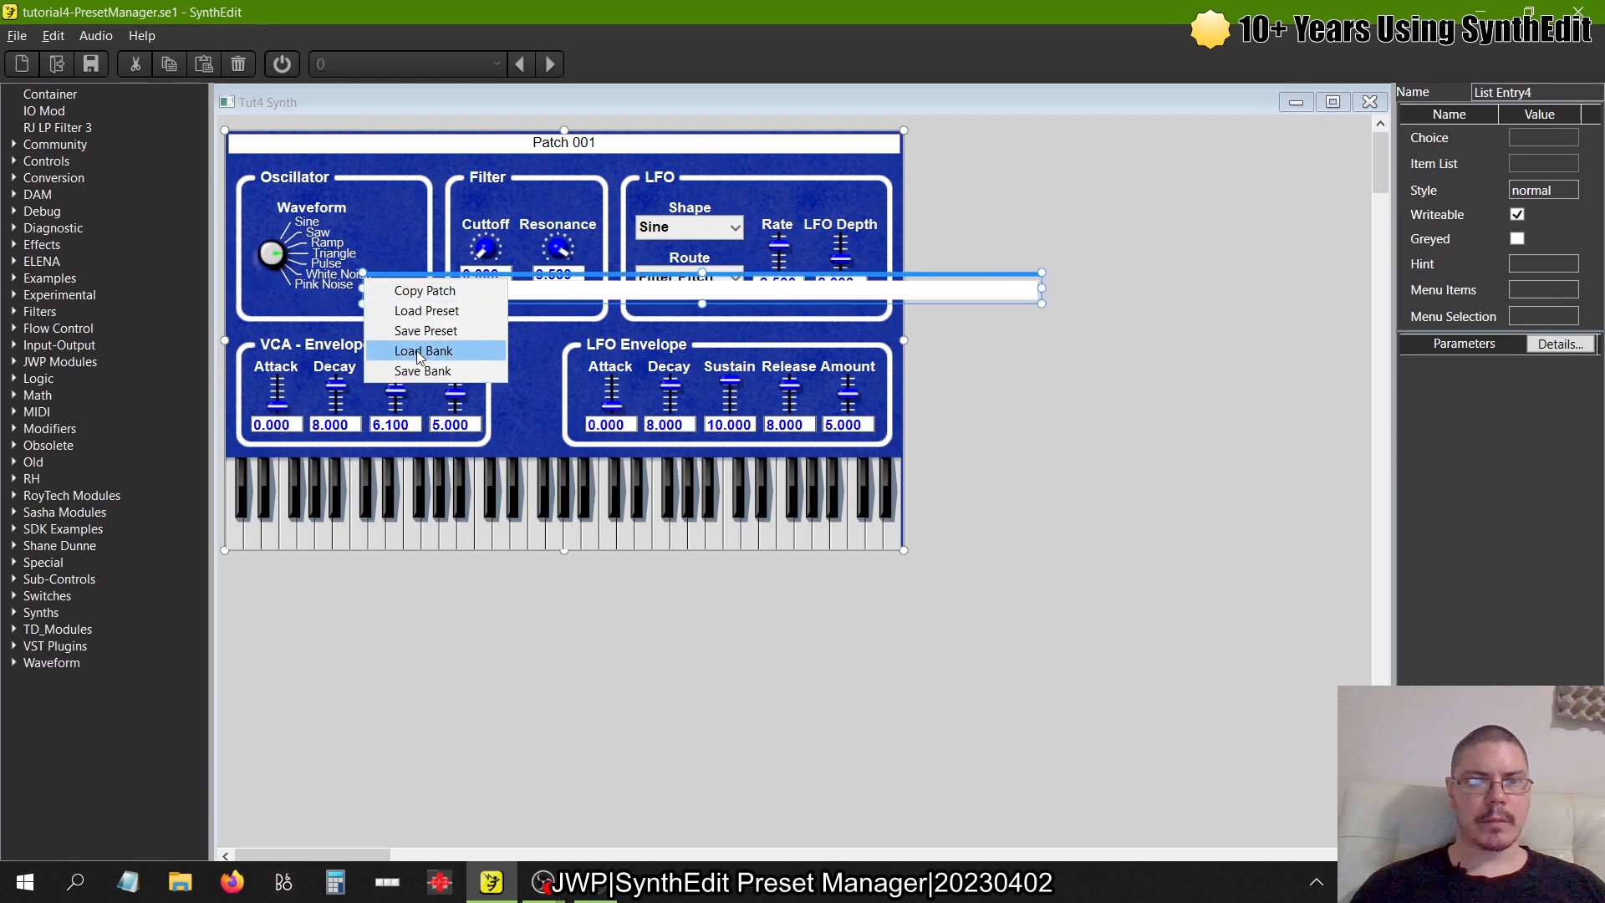
pyautogui.click(1134, 344)
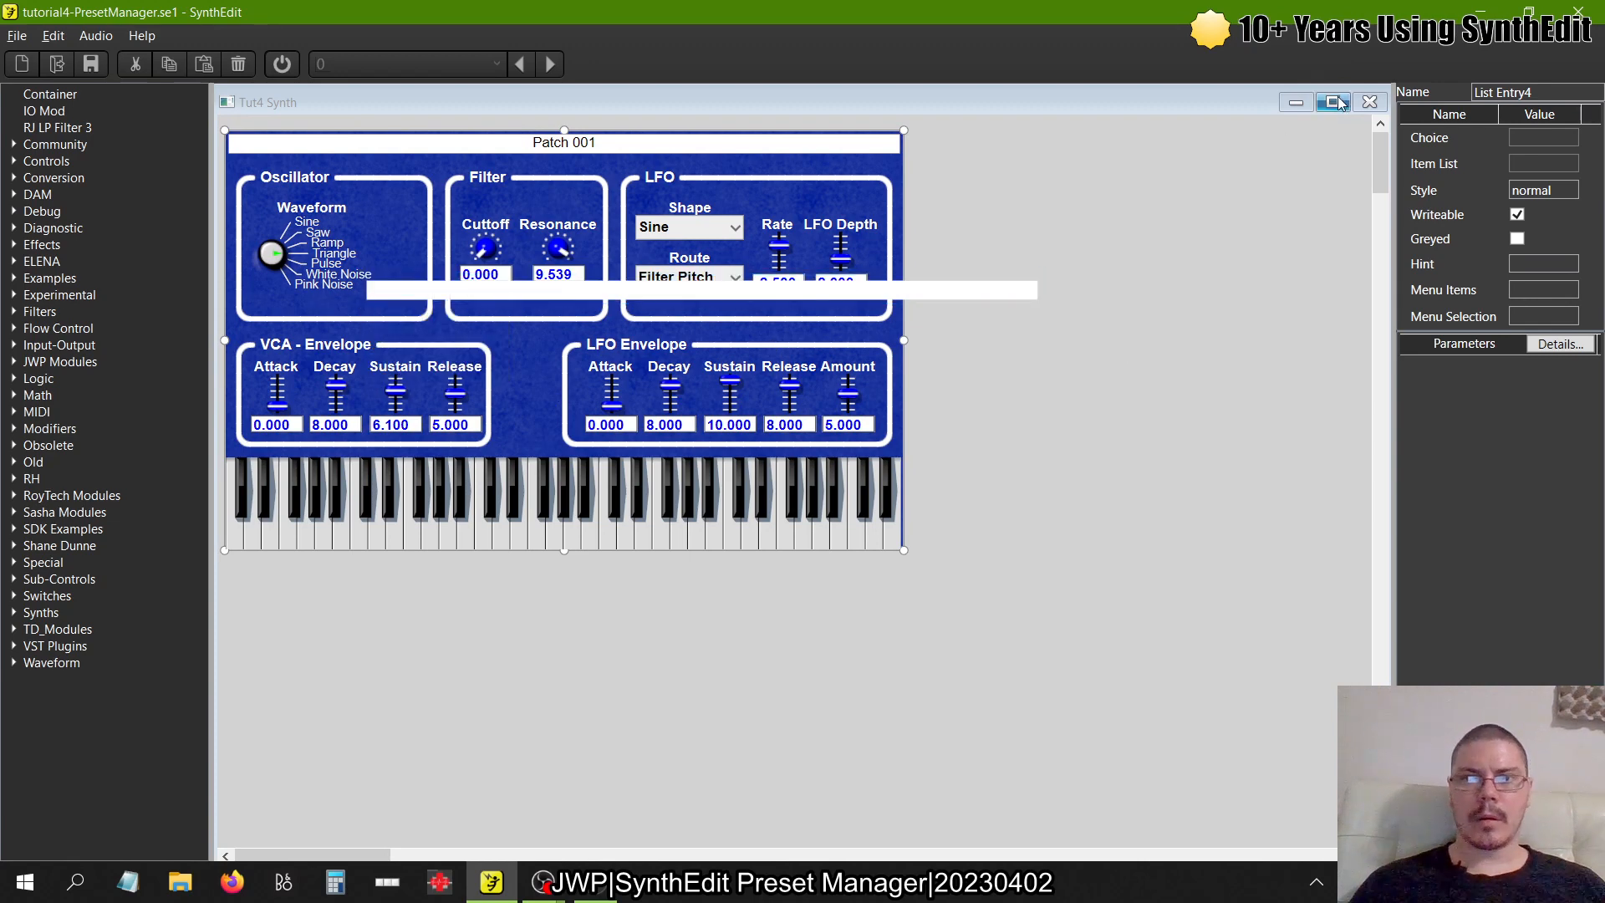
# - Return to the module structure, reposition the second List Entry4 below the first, and show the available Sub-Controls modules
pyautogui.click(1369, 101)
pyautogui.moveTo(1168, 430); pyautogui.dragTo(1166, 394)
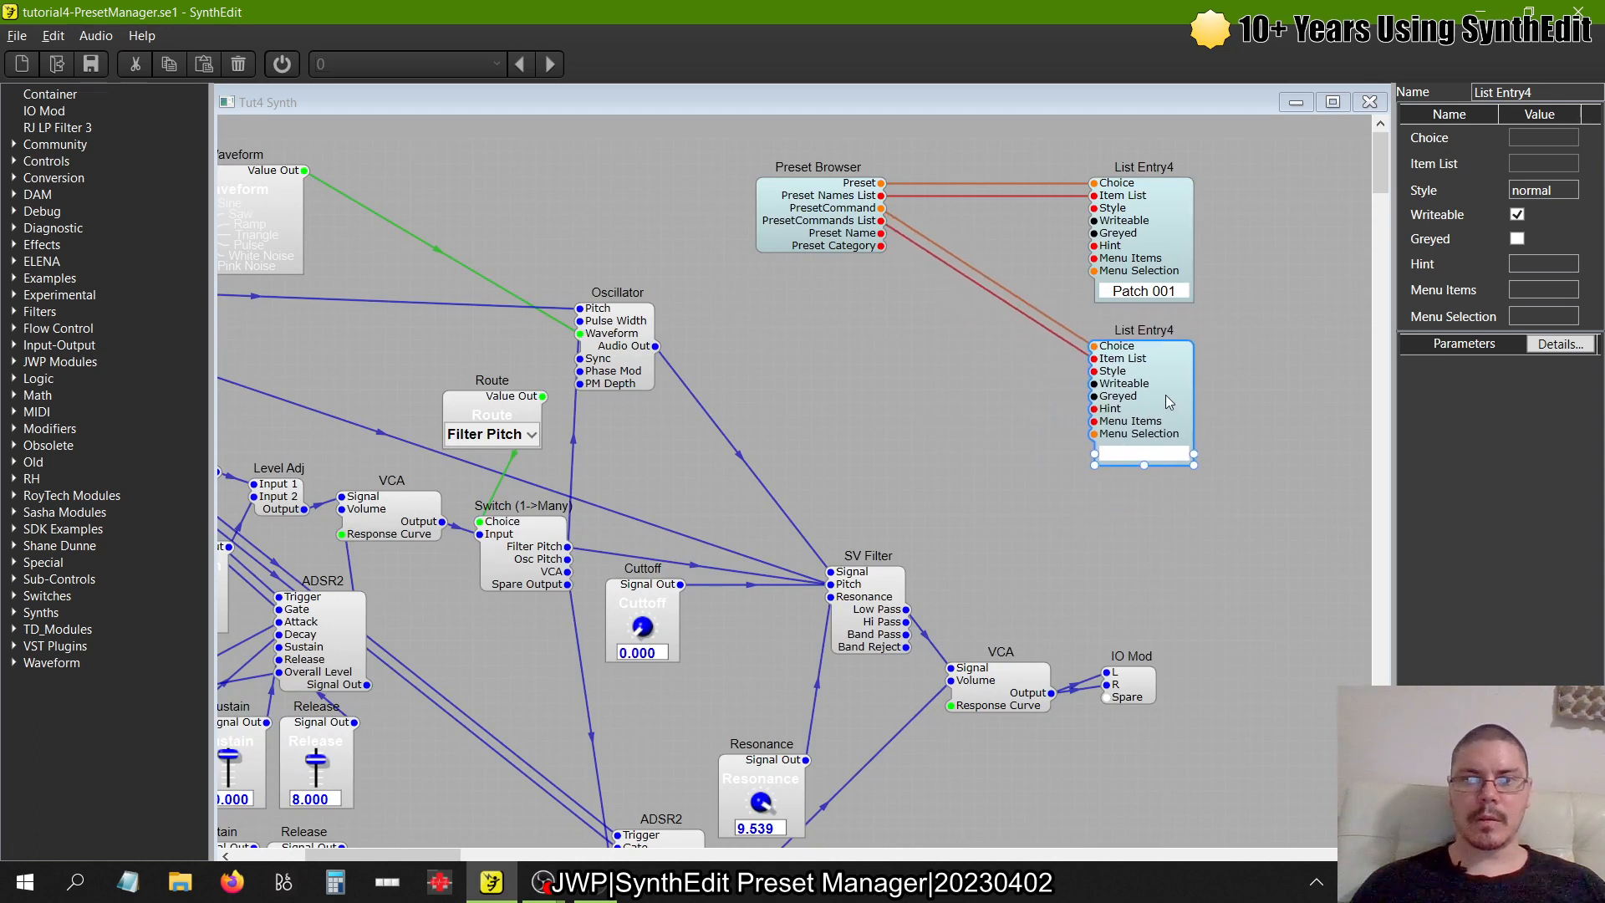
pyautogui.click(1014, 397)
pyautogui.click(13, 578)
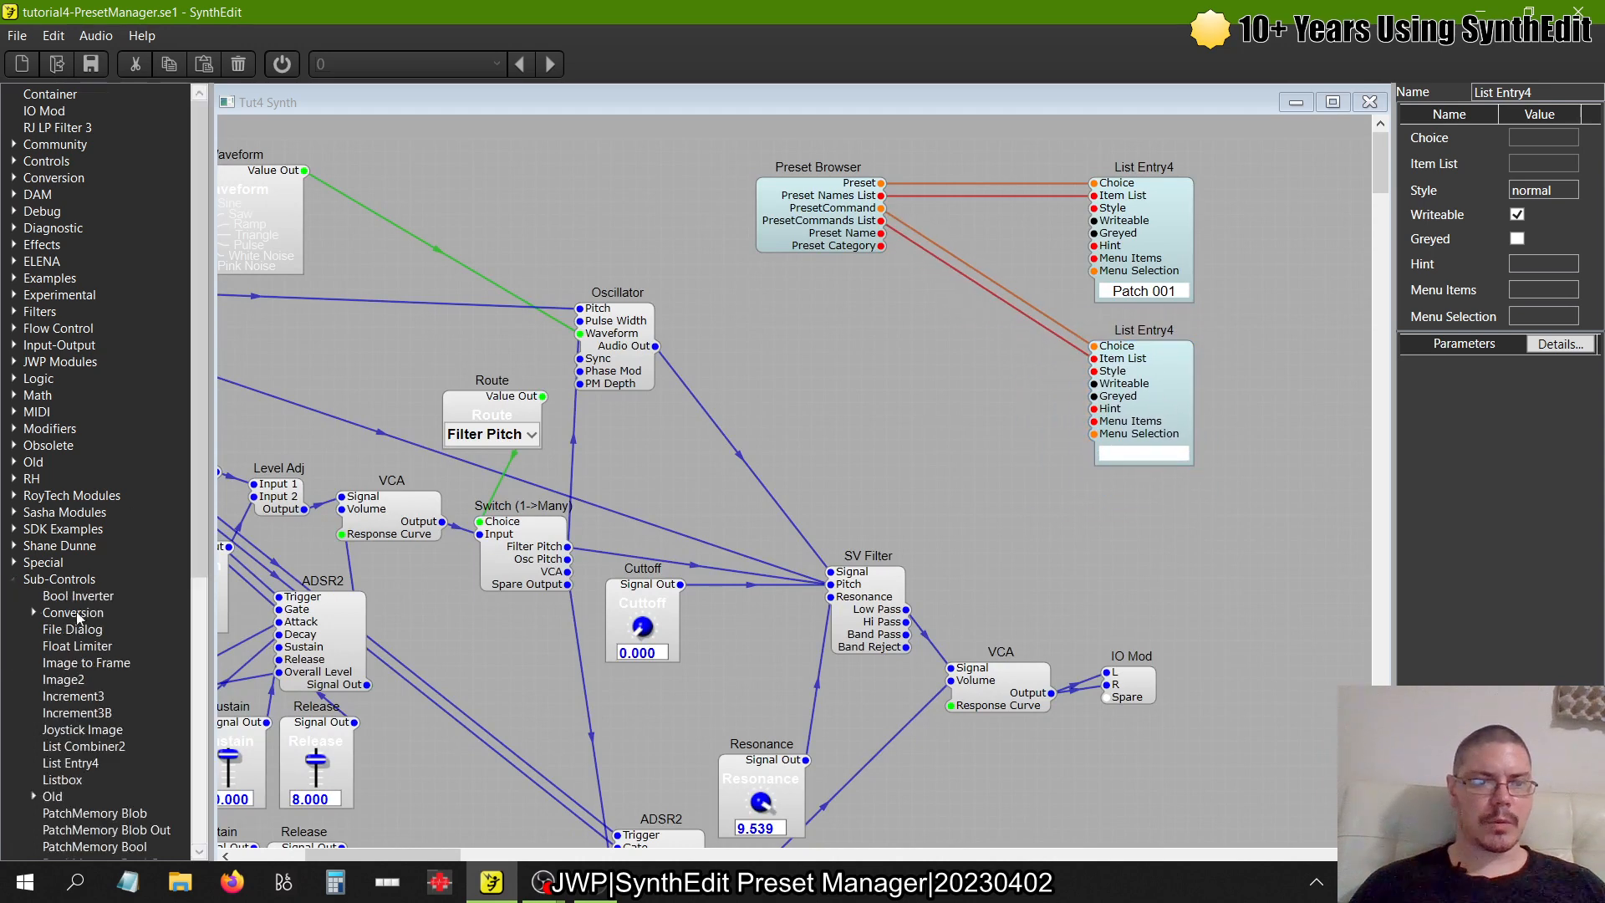
pyautogui.scroll(-8, 77, 614)
pyautogui.moveTo(116, 305); pyautogui.dragTo(893, 343)
pyautogui.click(986, 479)
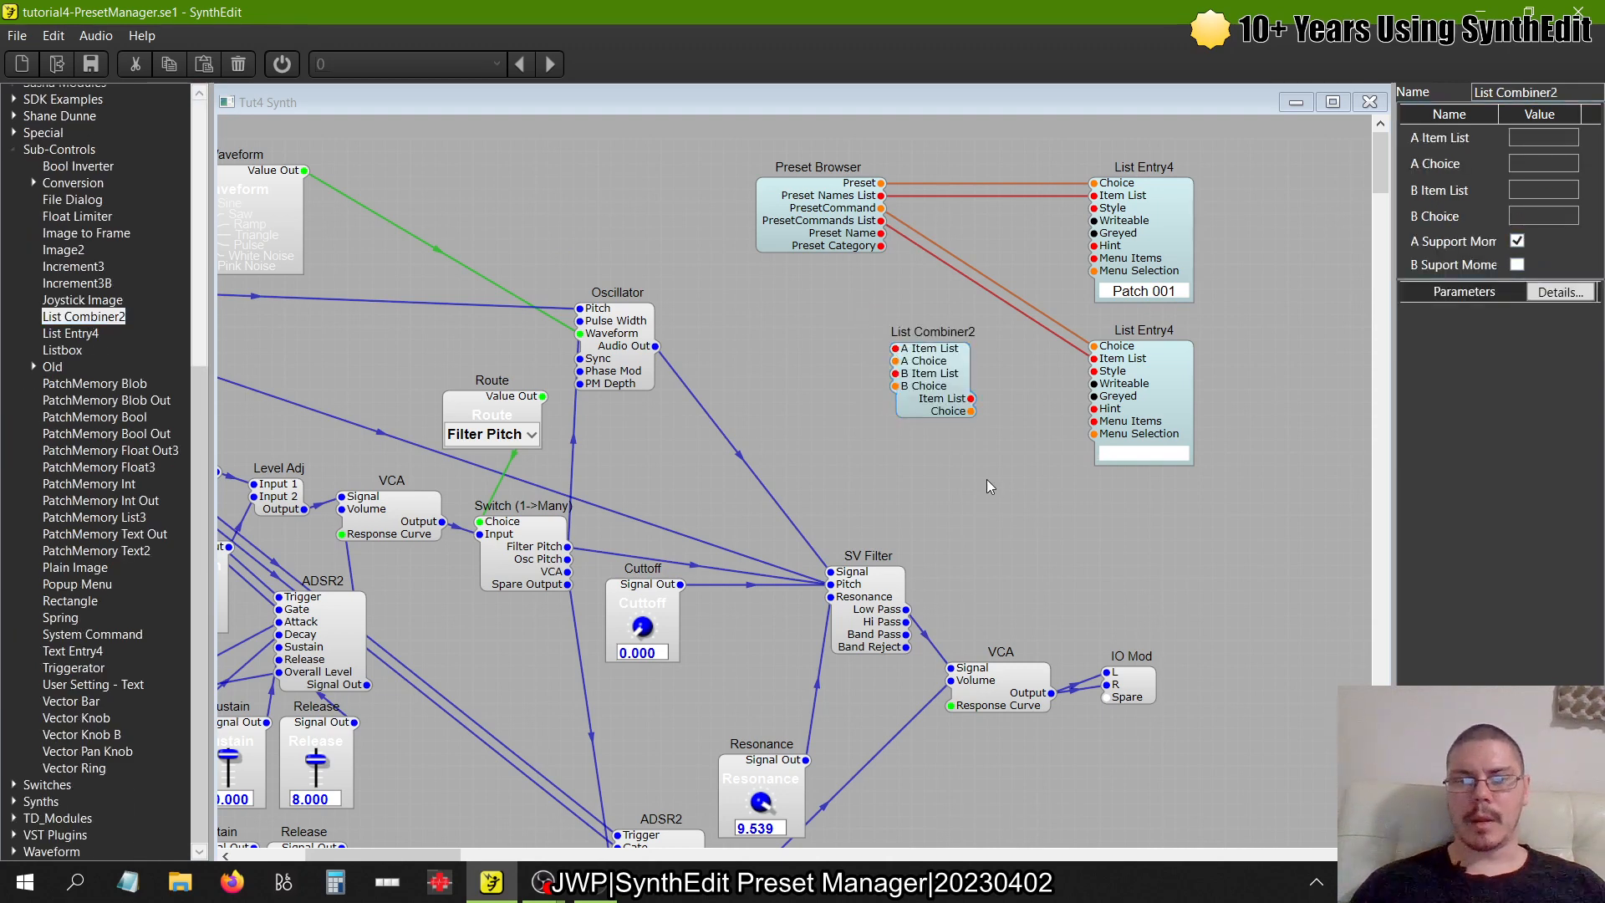
pyautogui.click(948, 369)
pyautogui.press('Delete')
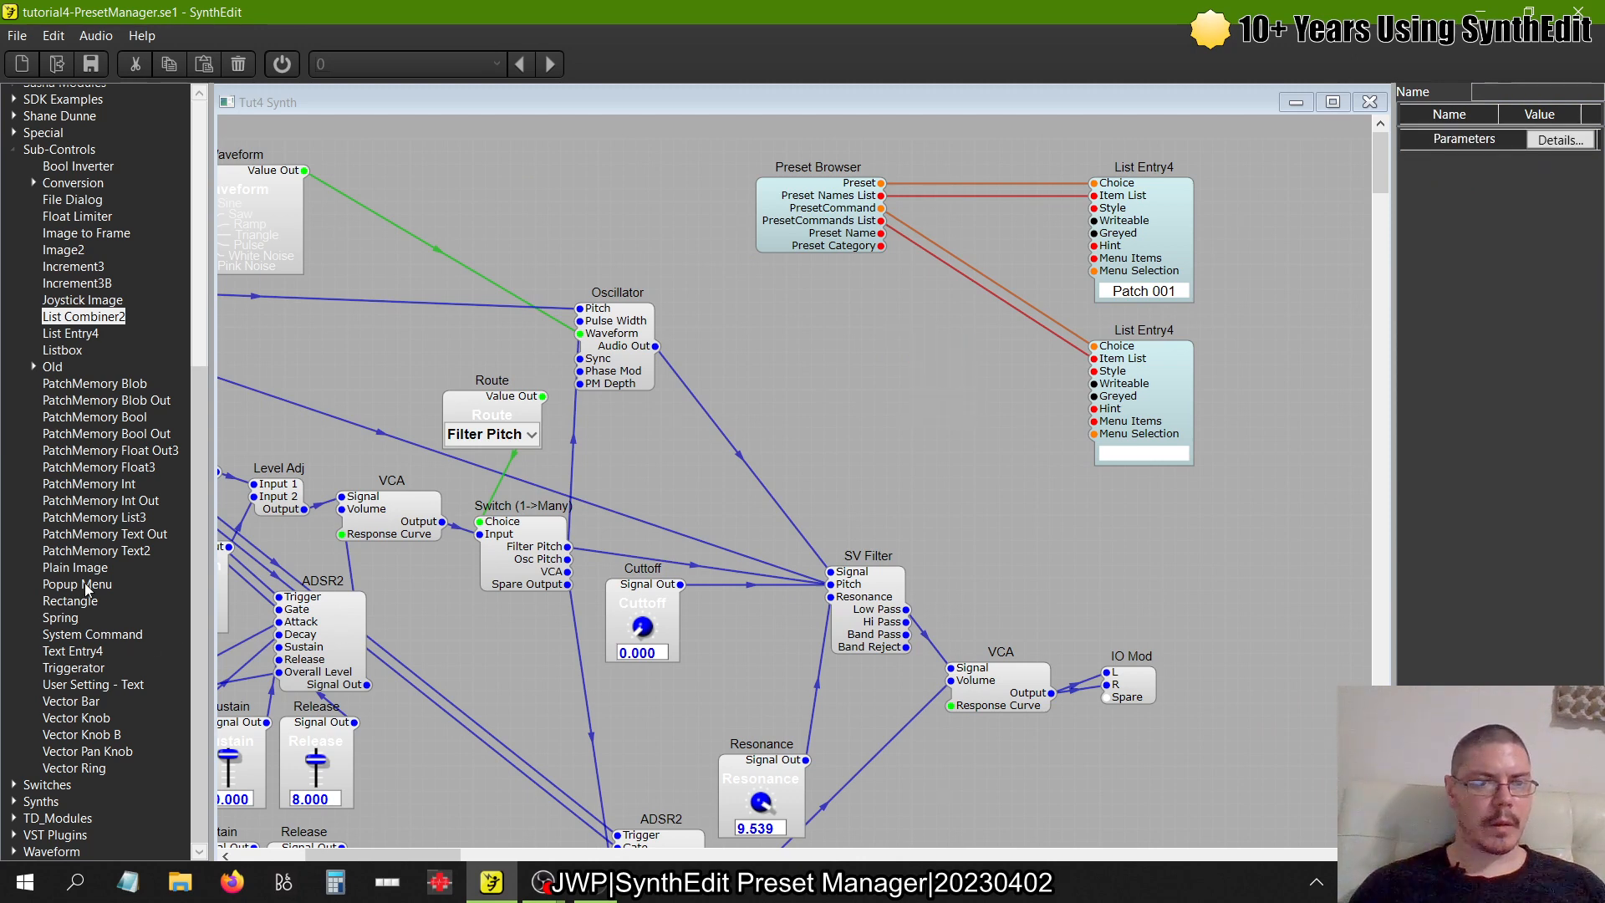
# - Replace the second List Entry4 with a Popup Menu module, placed beneath the remaining List Entry4 with its display area made taller
pyautogui.moveTo(83, 585); pyautogui.dragTo(965, 361)
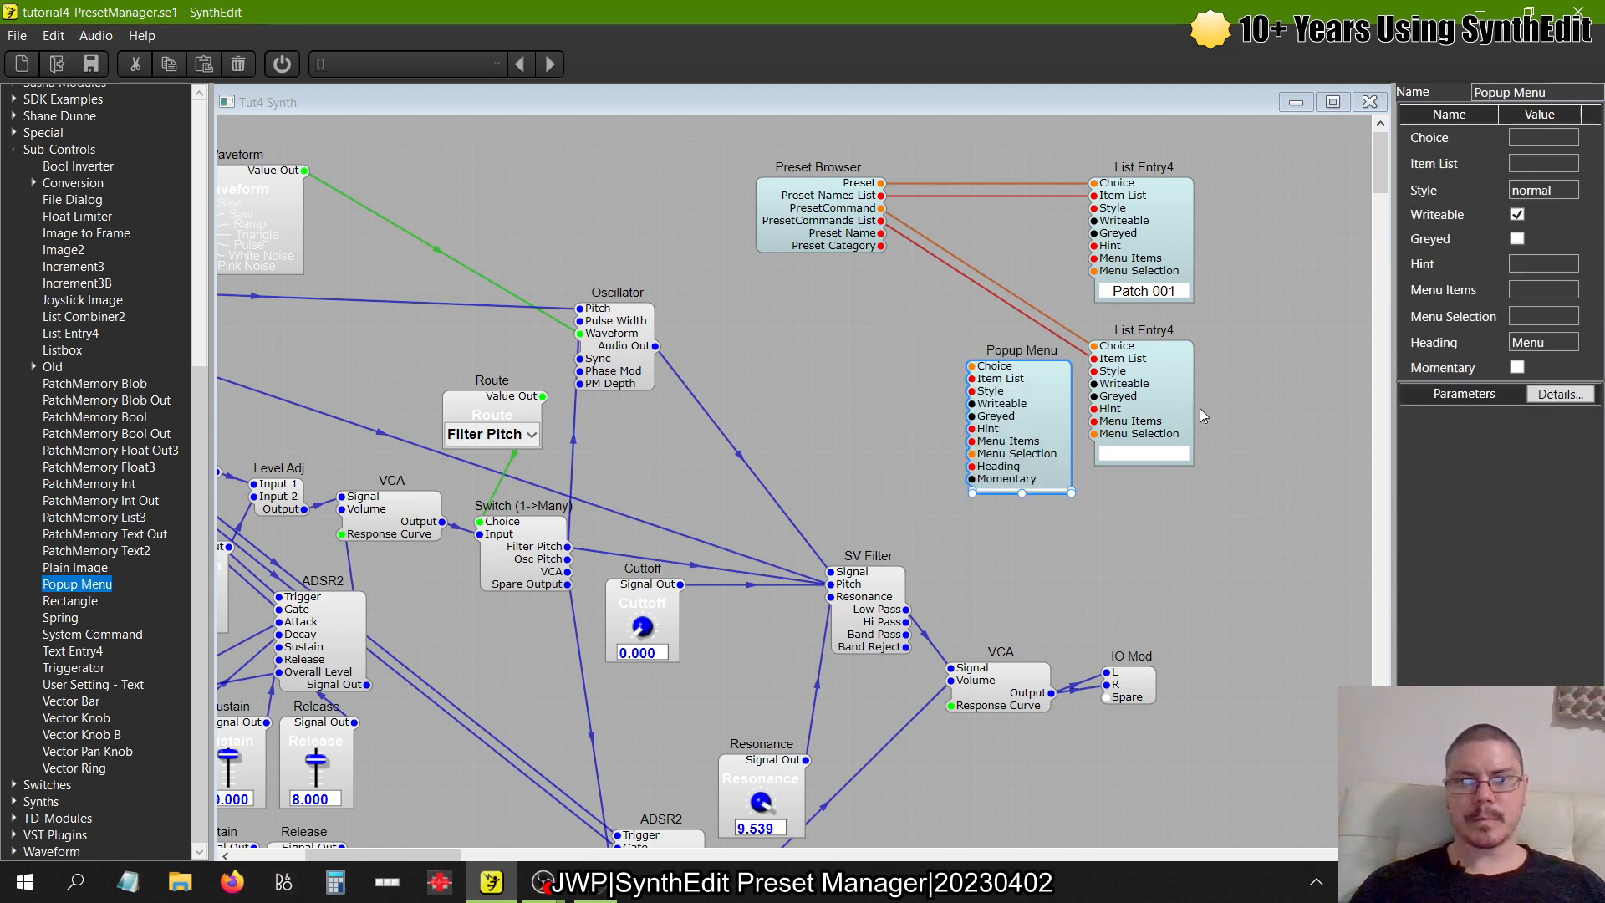
pyautogui.click(1169, 404)
pyautogui.press('Delete')
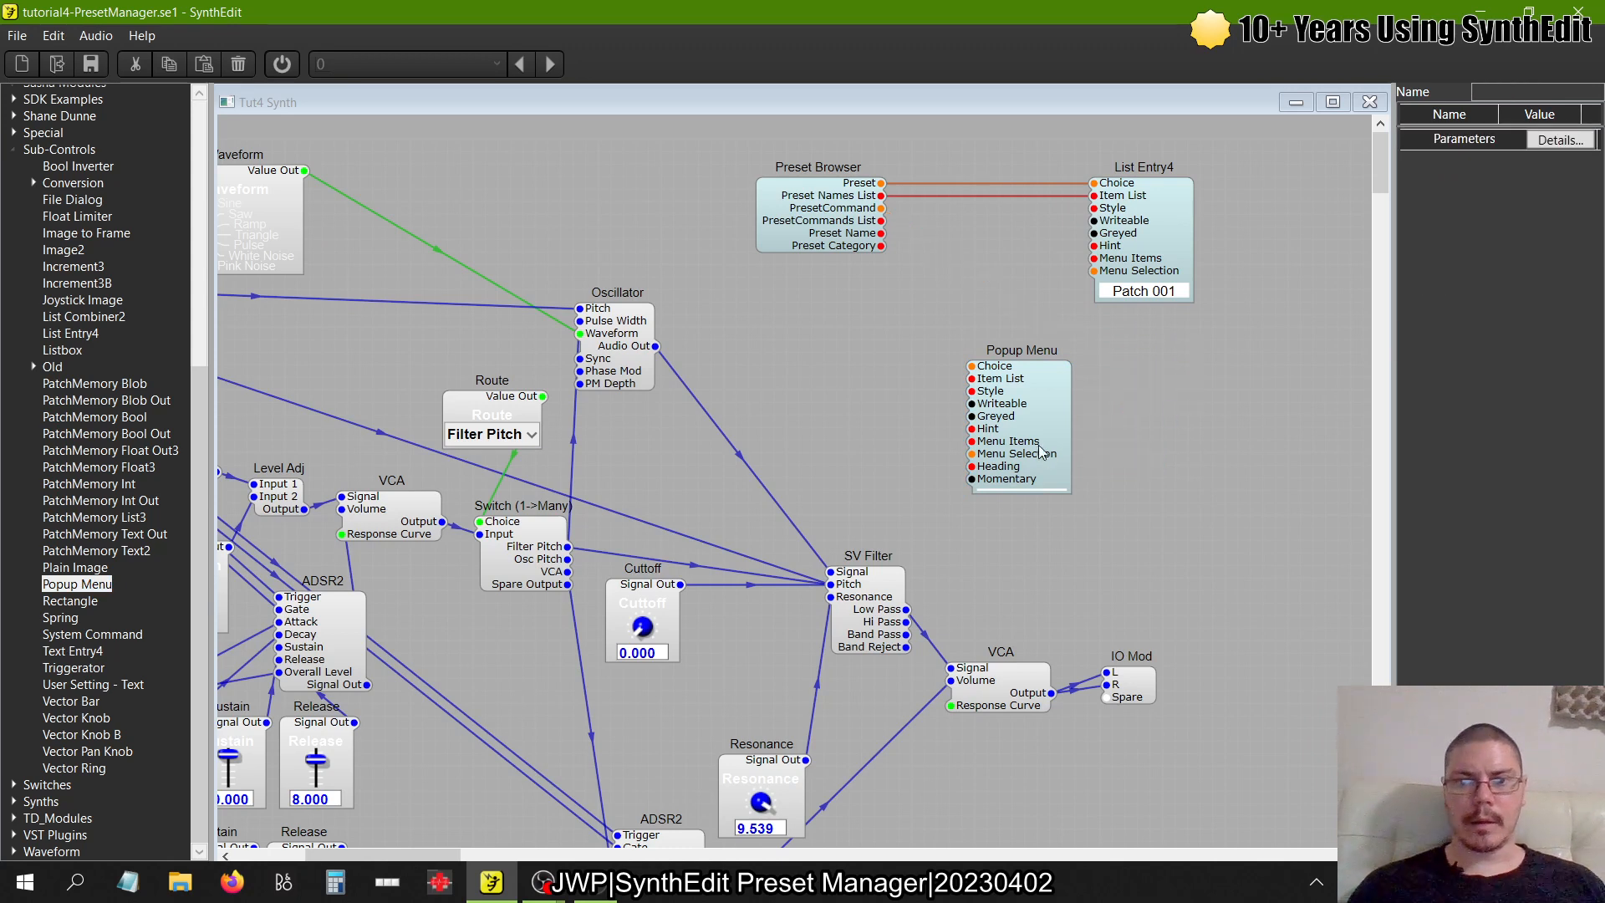
pyautogui.moveTo(1041, 439); pyautogui.dragTo(1151, 404)
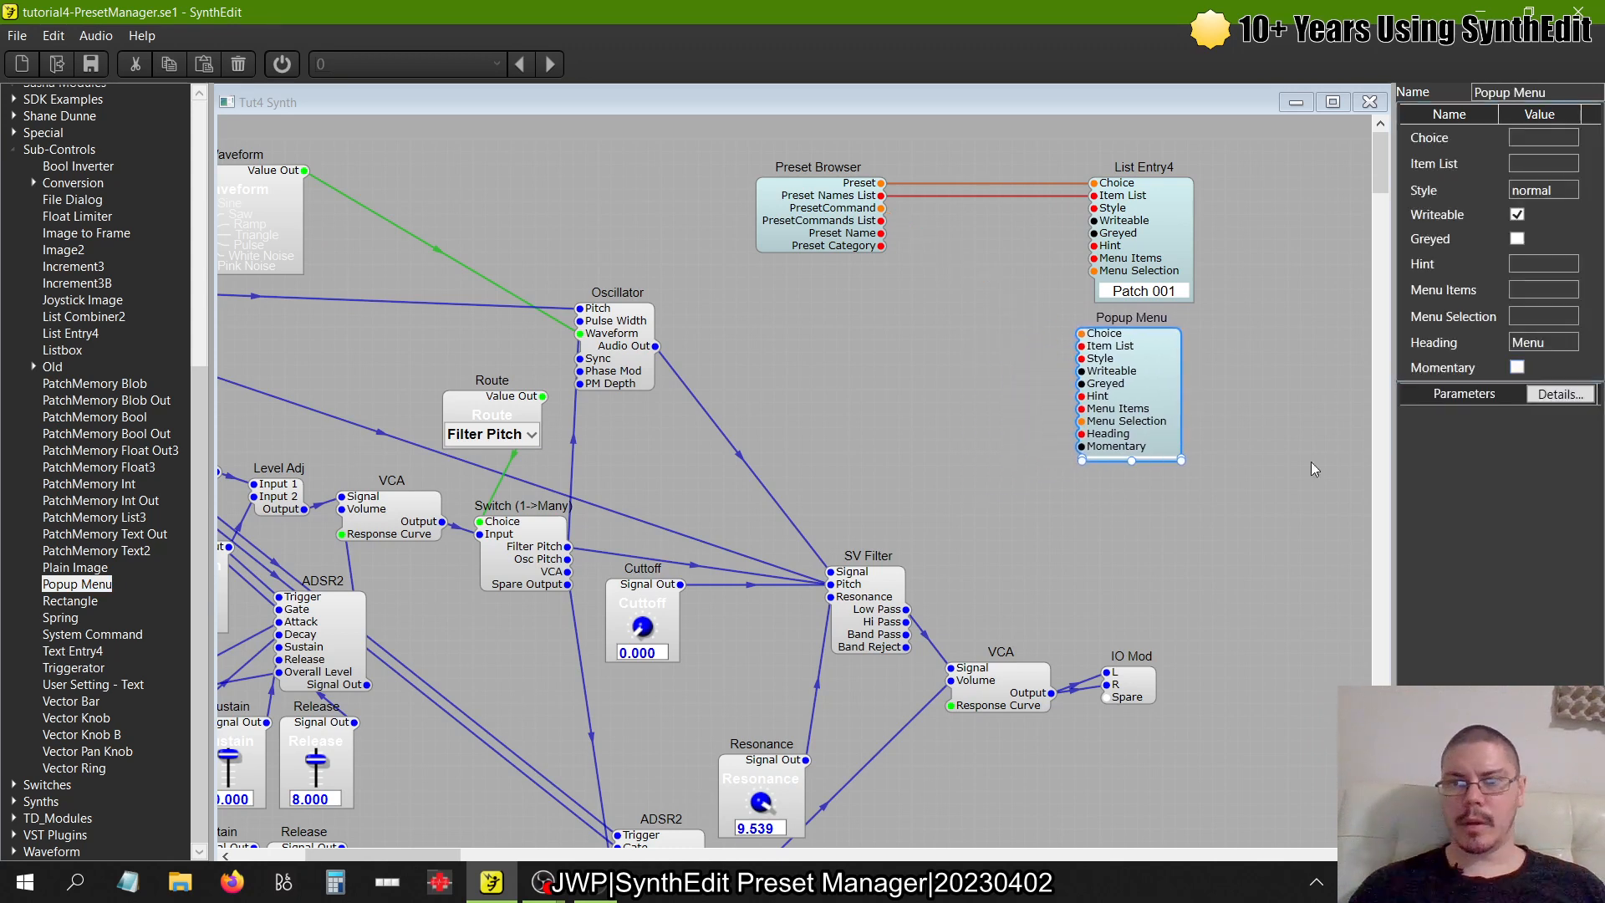
pyautogui.moveTo(1135, 480); pyautogui.dragTo(1137, 490)
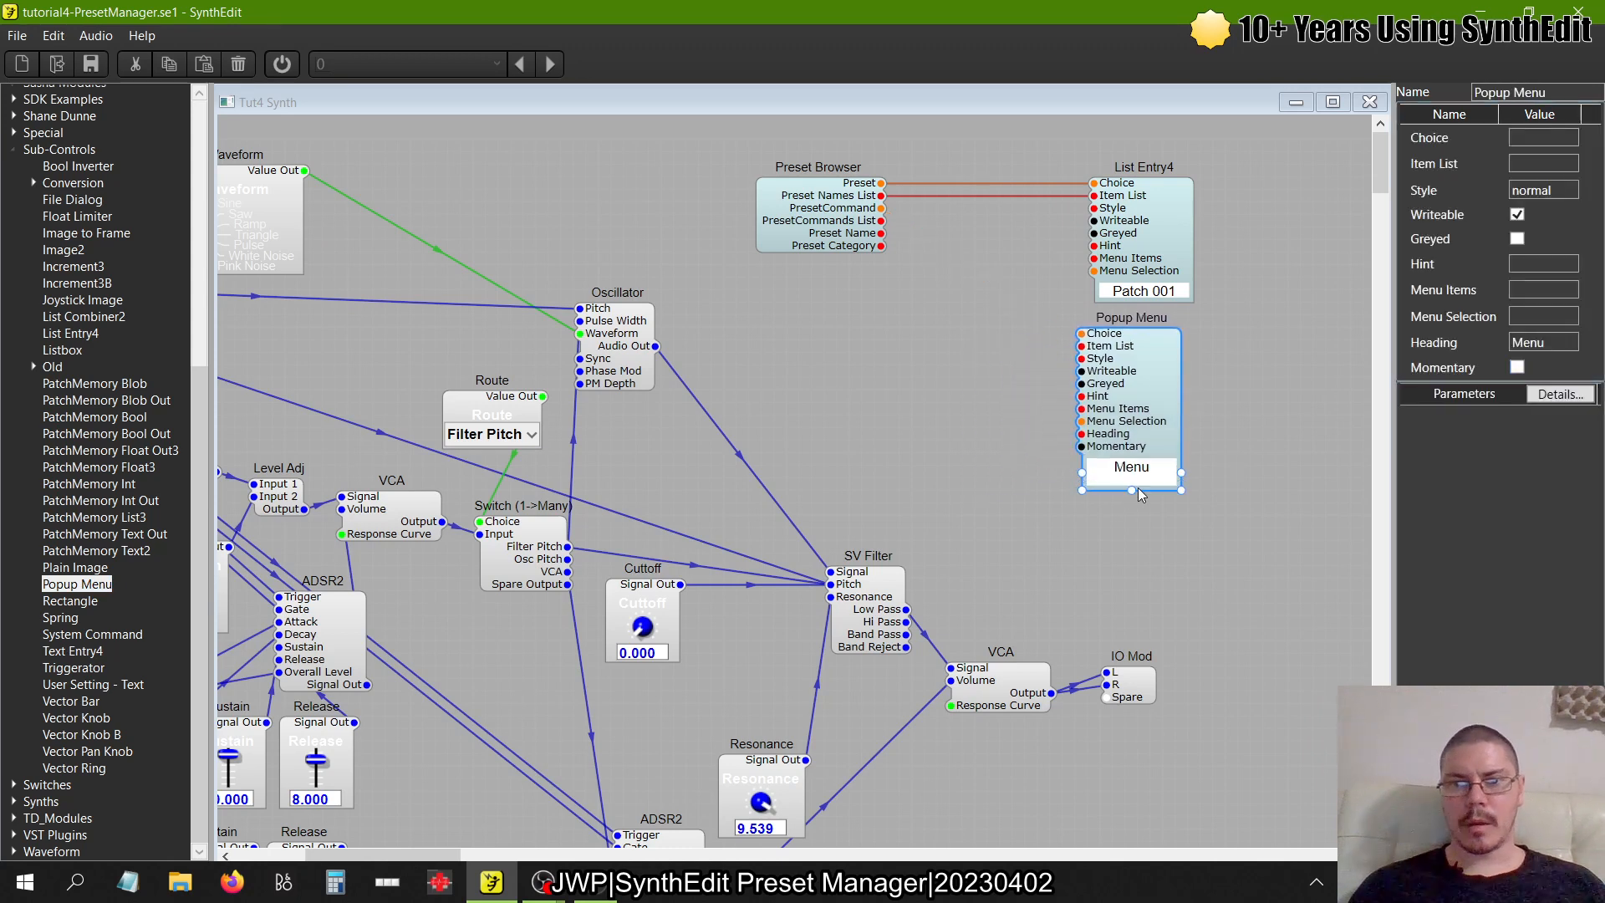
# - Enable Momentary on the Popup Menu and connect the Preset Browser's PresetCommand to its Choice and PresetCommands List to its Item List
pyautogui.click(1517, 367)
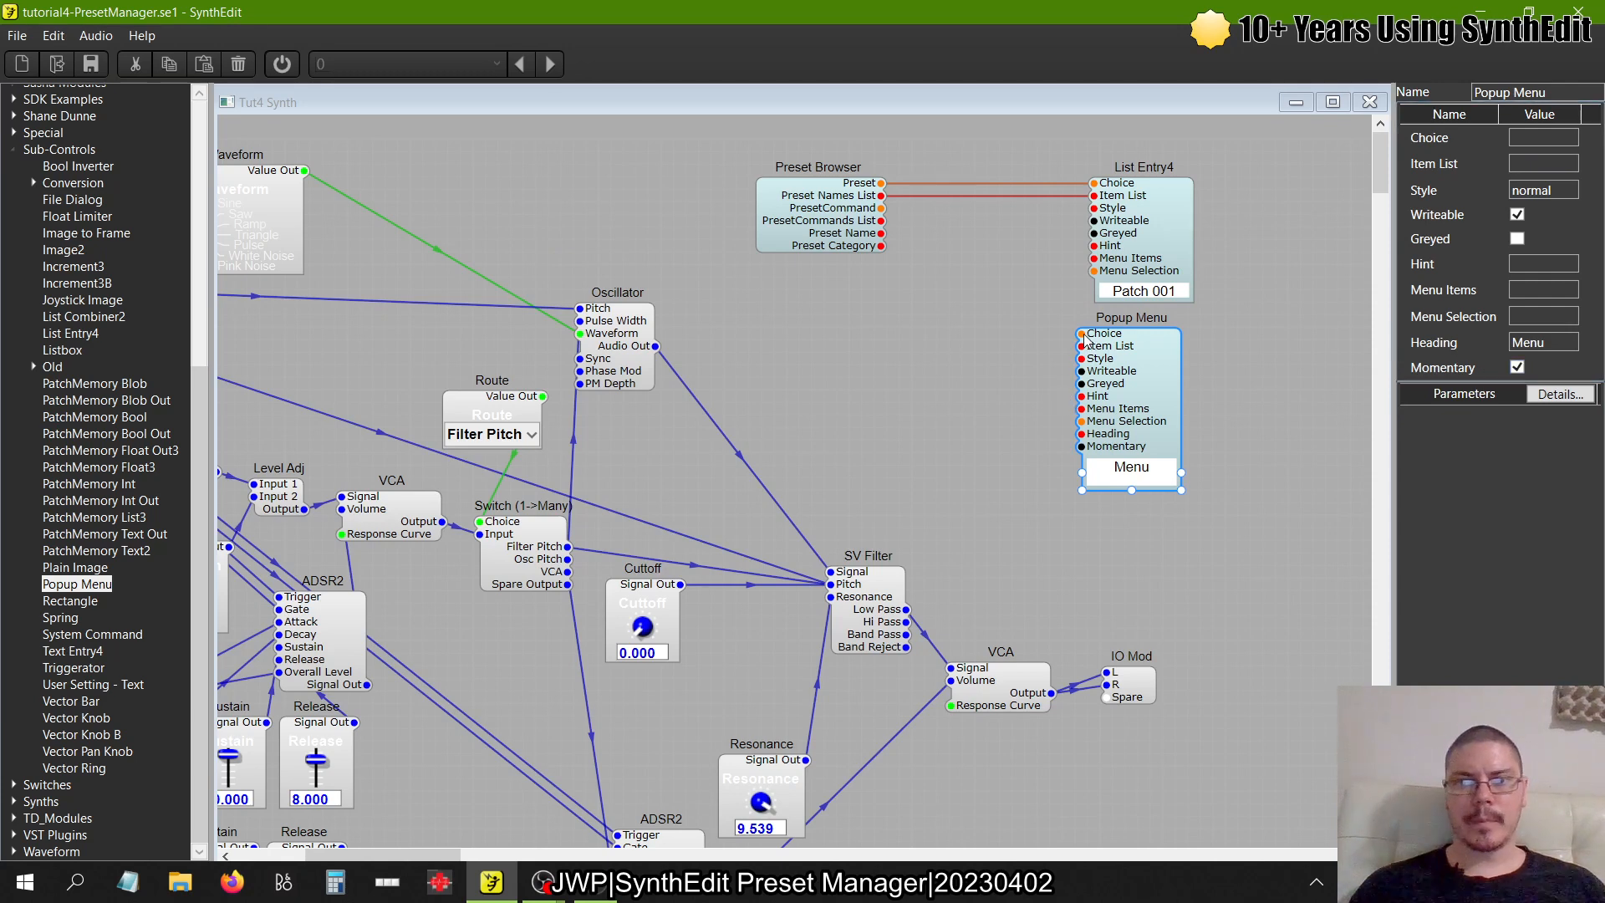
pyautogui.moveTo(896, 218); pyautogui.dragTo(1081, 345)
pyautogui.click(1267, 364)
pyautogui.click(1136, 374)
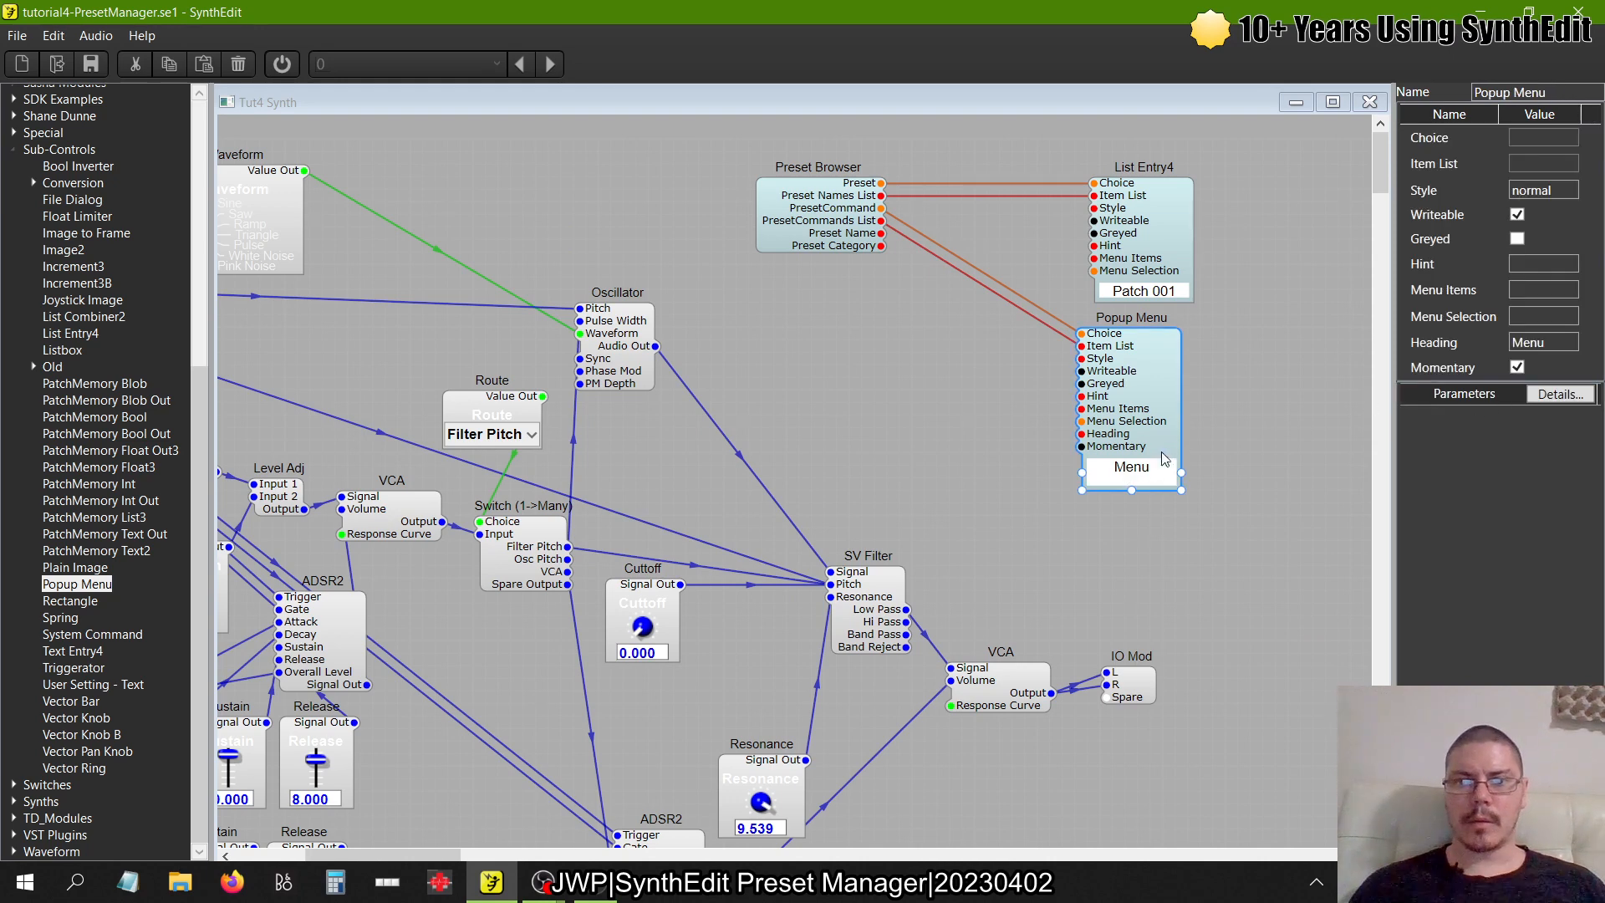
# - Set the Popup Menu's Heading to "Manage Presets"
pyautogui.click(1575, 342)
pyautogui.doubleClick(1575, 342)
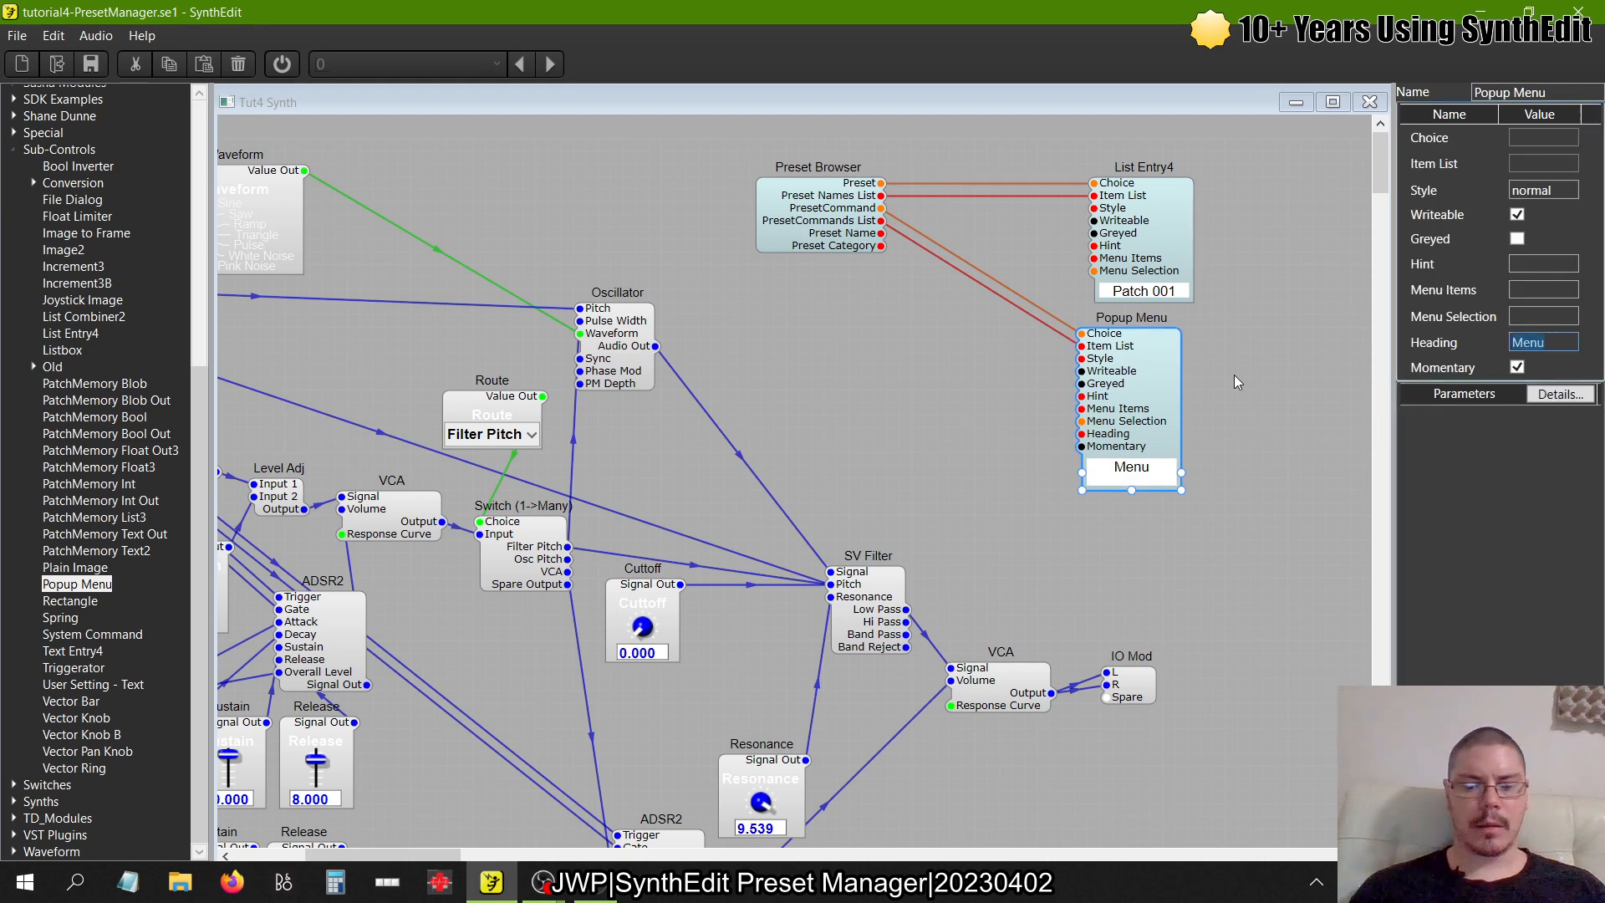
pyautogui.write('Manage')
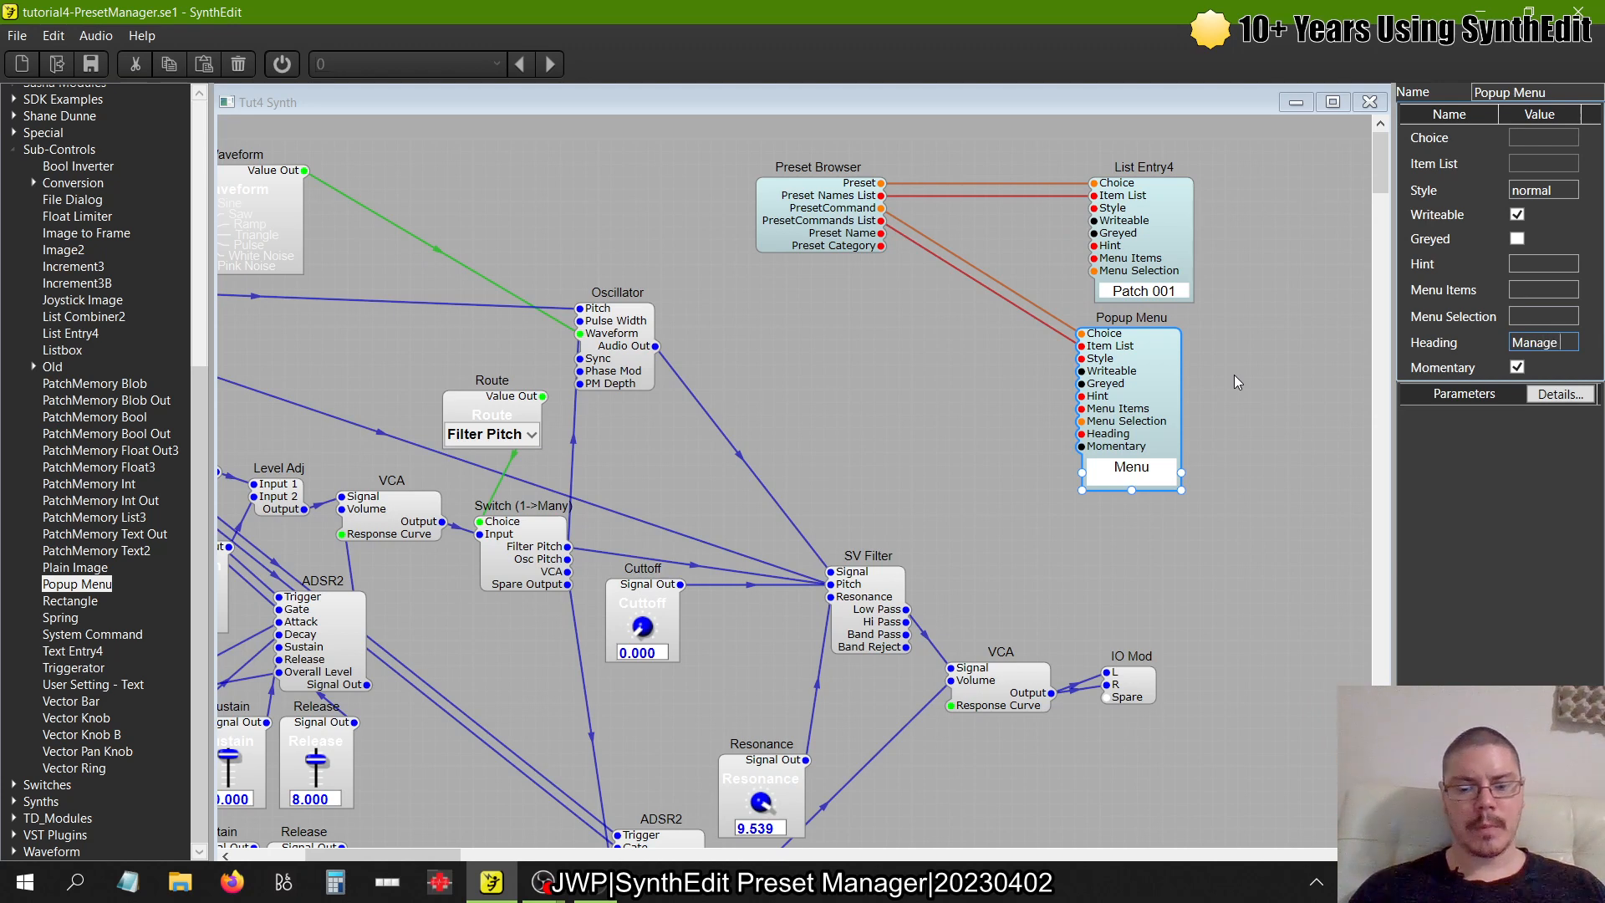
pyautogui.write(' Presets')
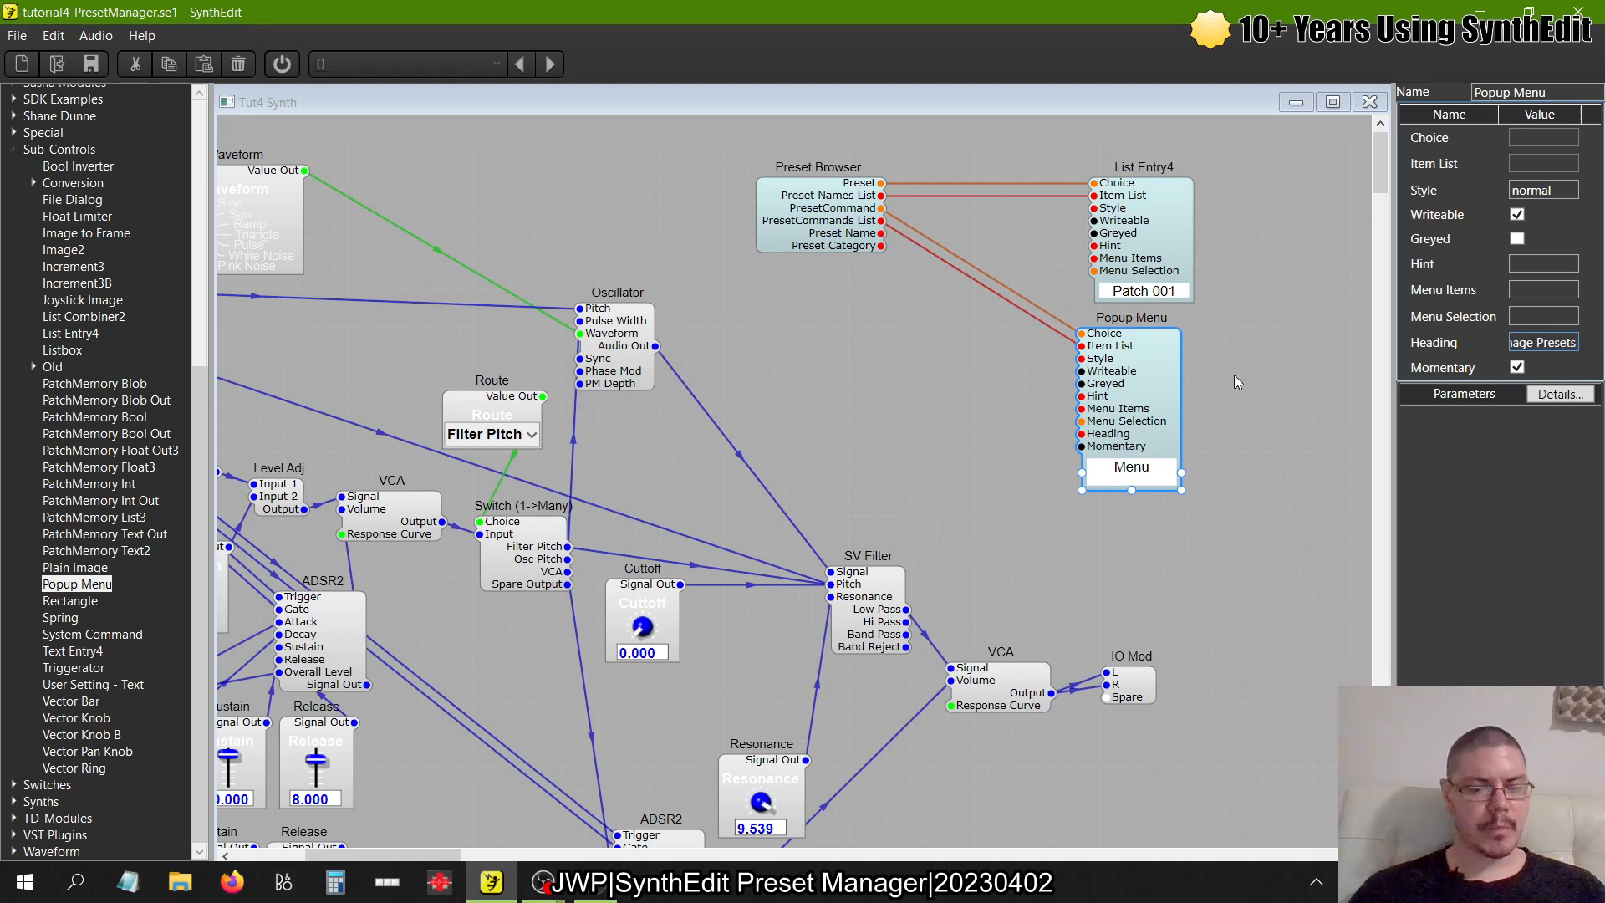
pyautogui.press('Tab')
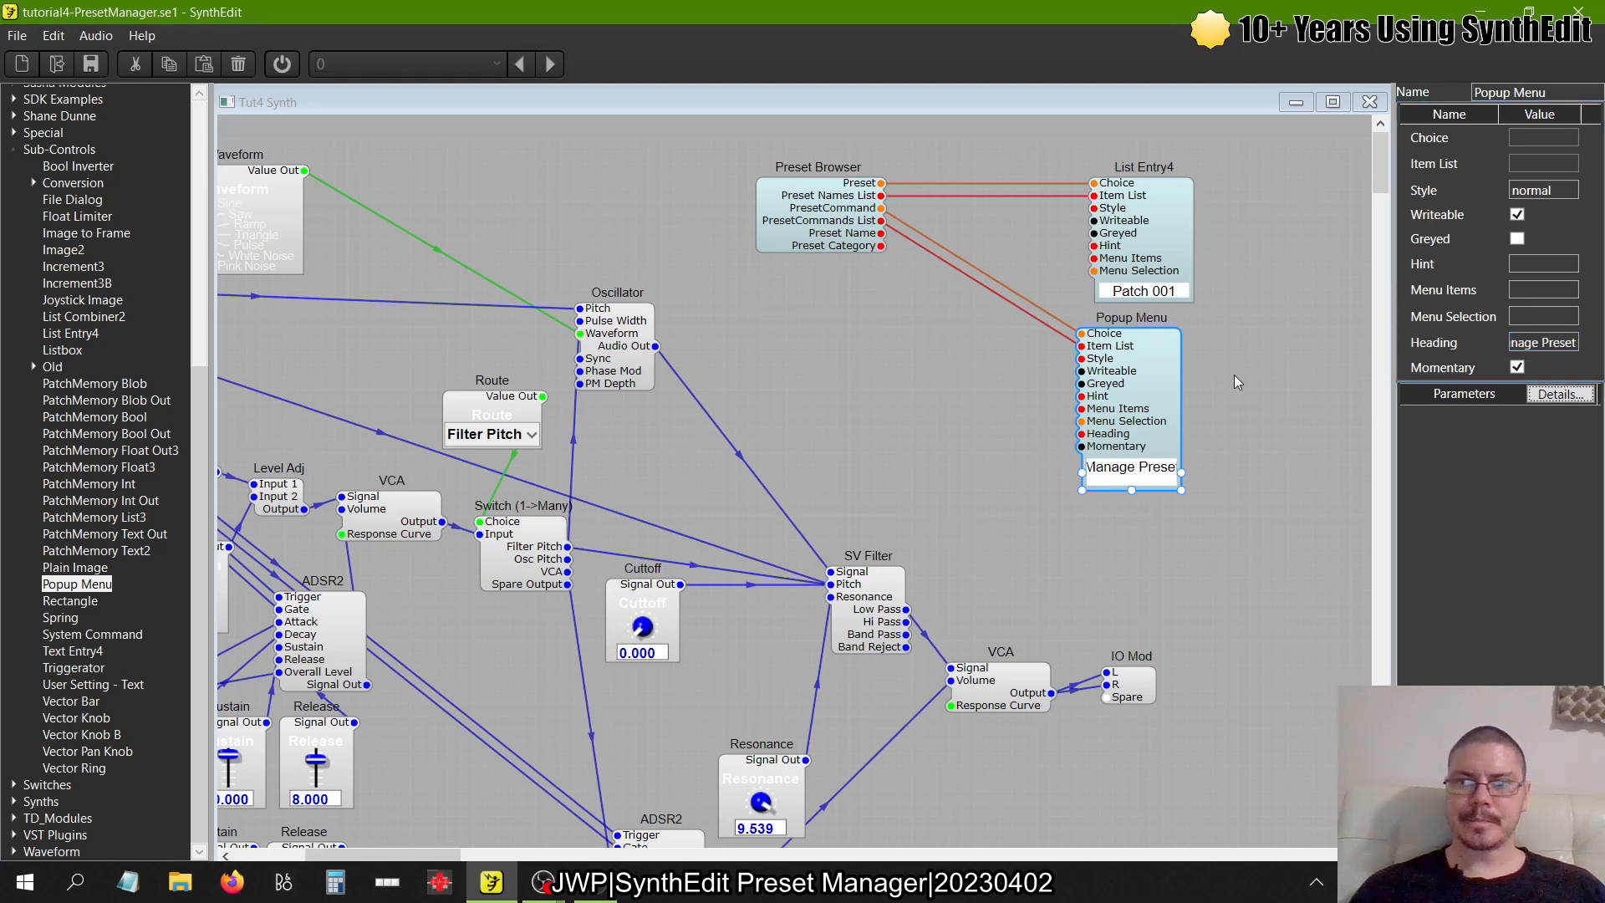
# - Show the synth's panel and narrow the patch list entry so it covers only the left half of the strip above the controls
pyautogui.rightClick(921, 376)
pyautogui.click(977, 501)
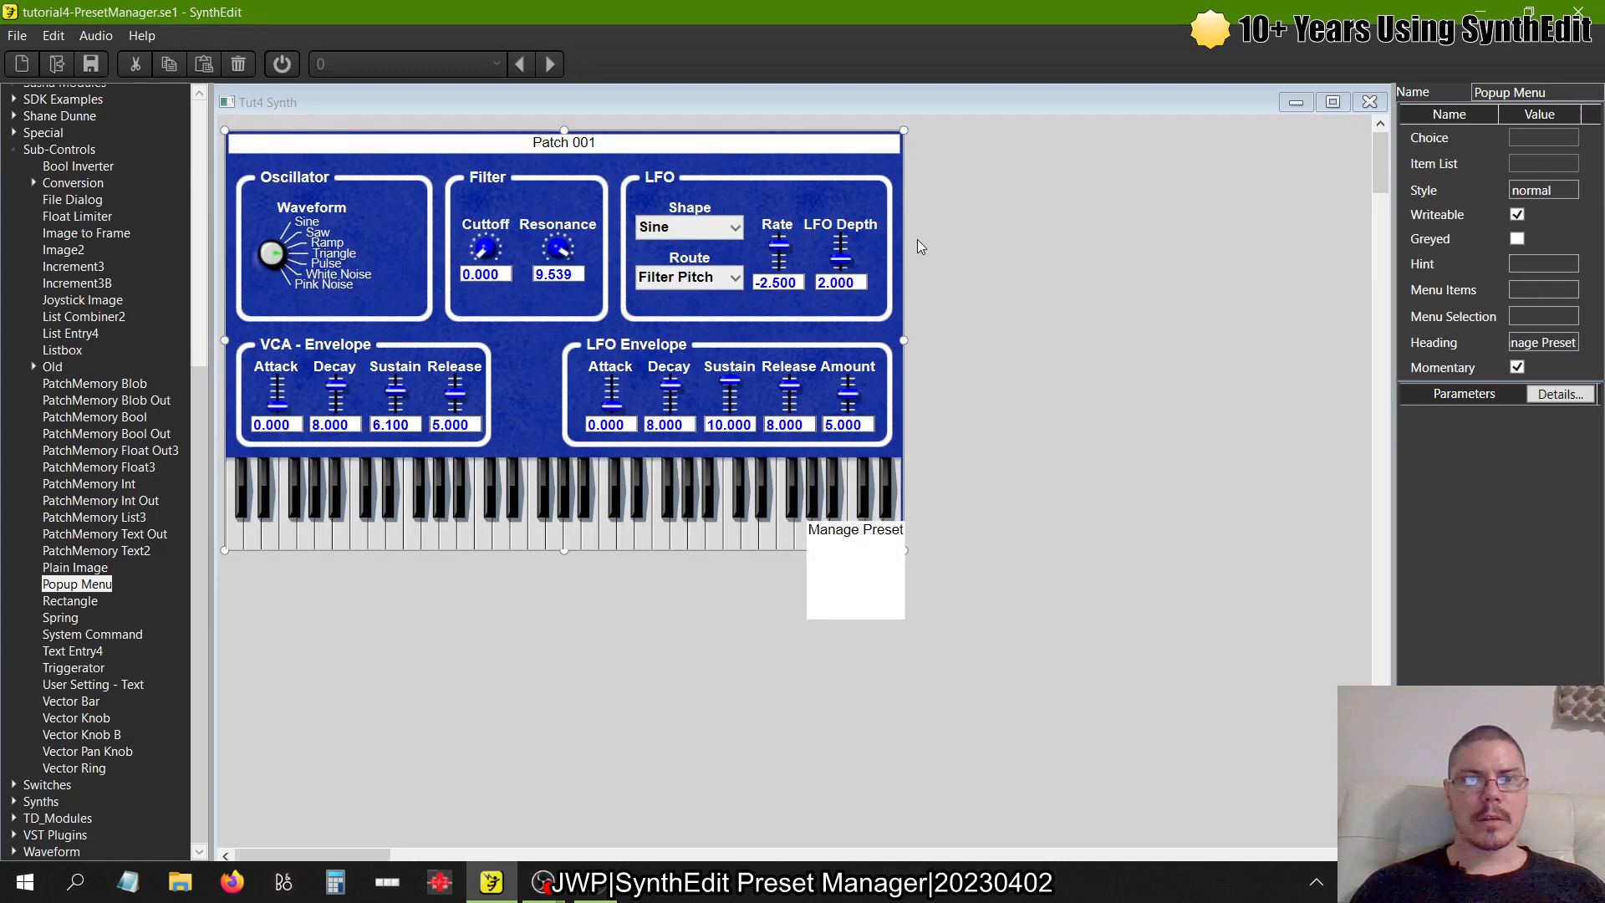
pyautogui.click(878, 144)
pyautogui.click(907, 148)
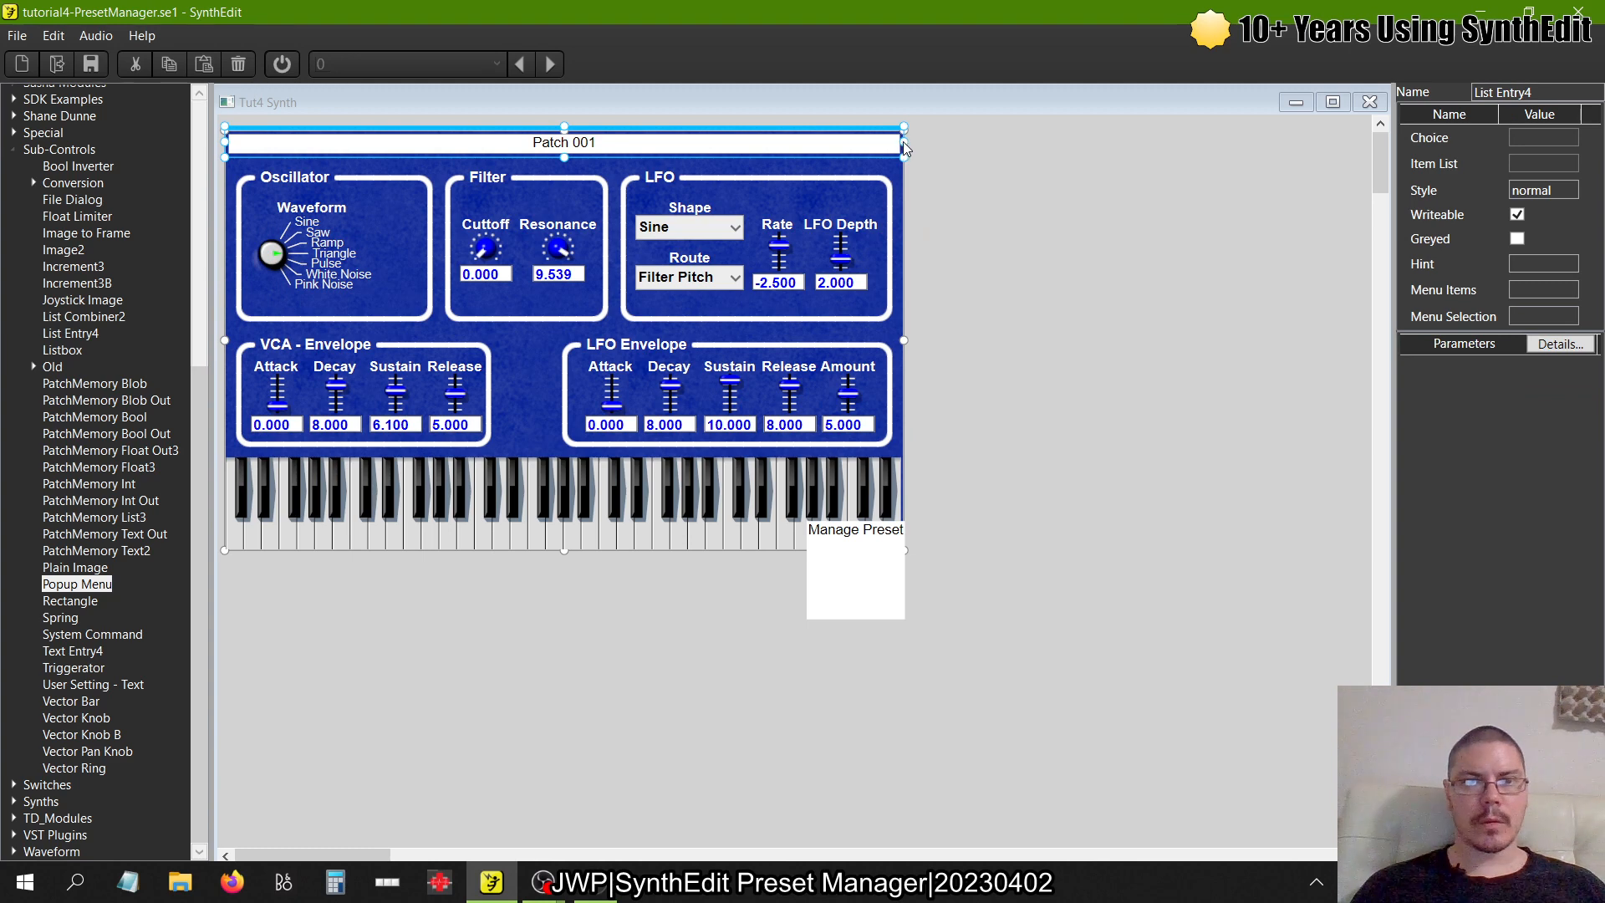
pyautogui.moveTo(905, 148); pyautogui.dragTo(562, 150)
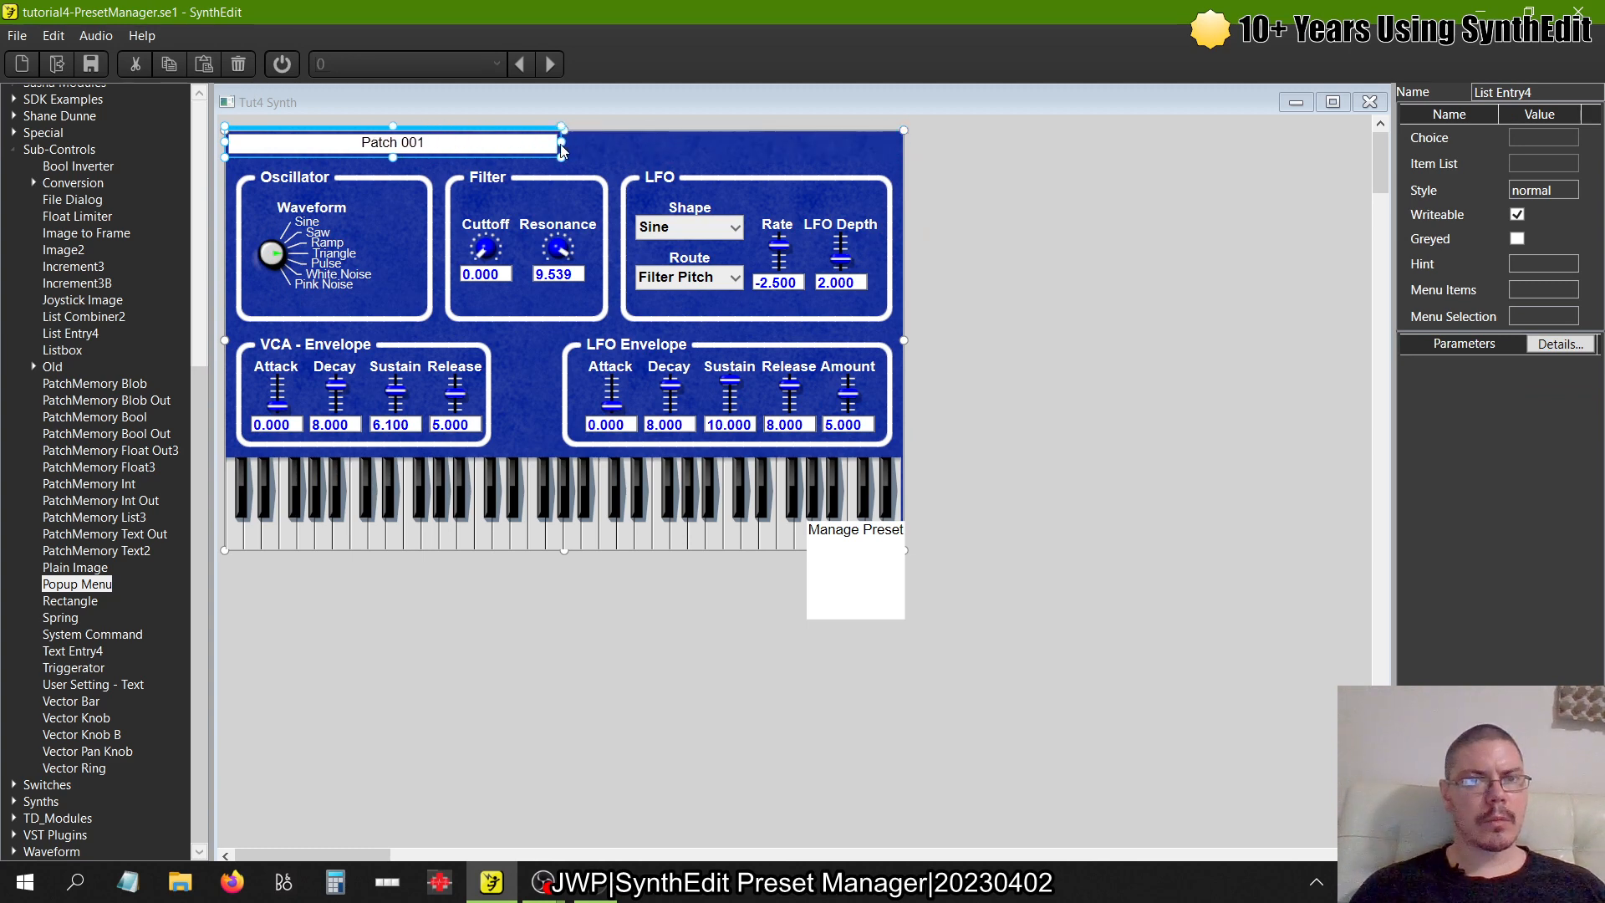
# - Move the Manage Presets menu into the strip beside the patch list entry and widen it to fill the right half
pyautogui.click(865, 568)
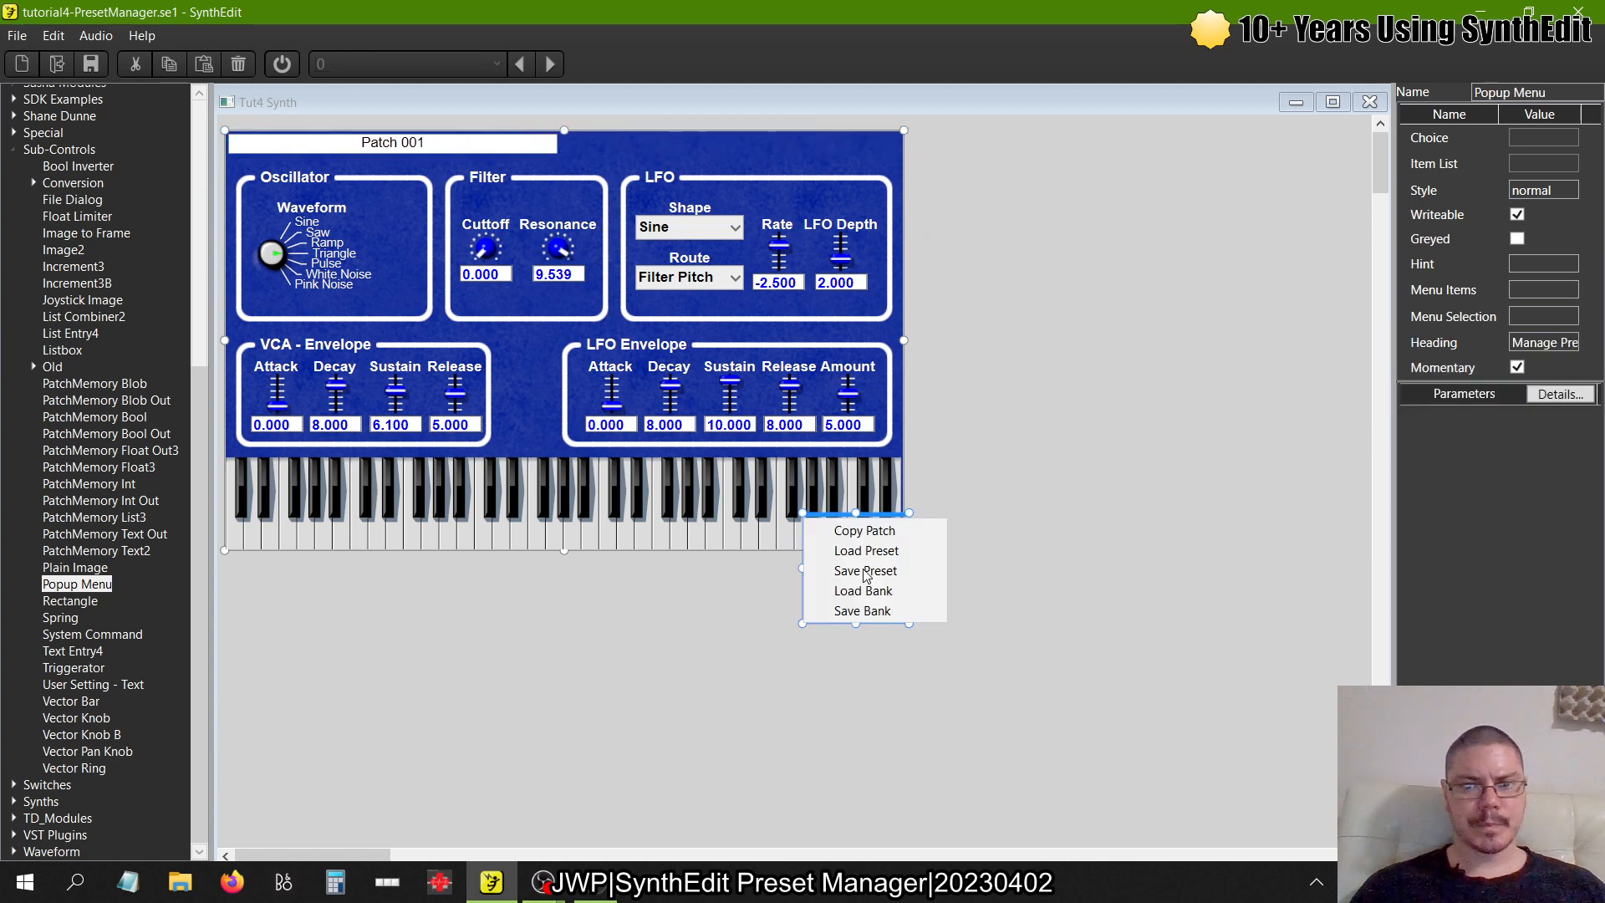
pyautogui.click(885, 515)
pyautogui.moveTo(885, 517); pyautogui.dragTo(870, 128)
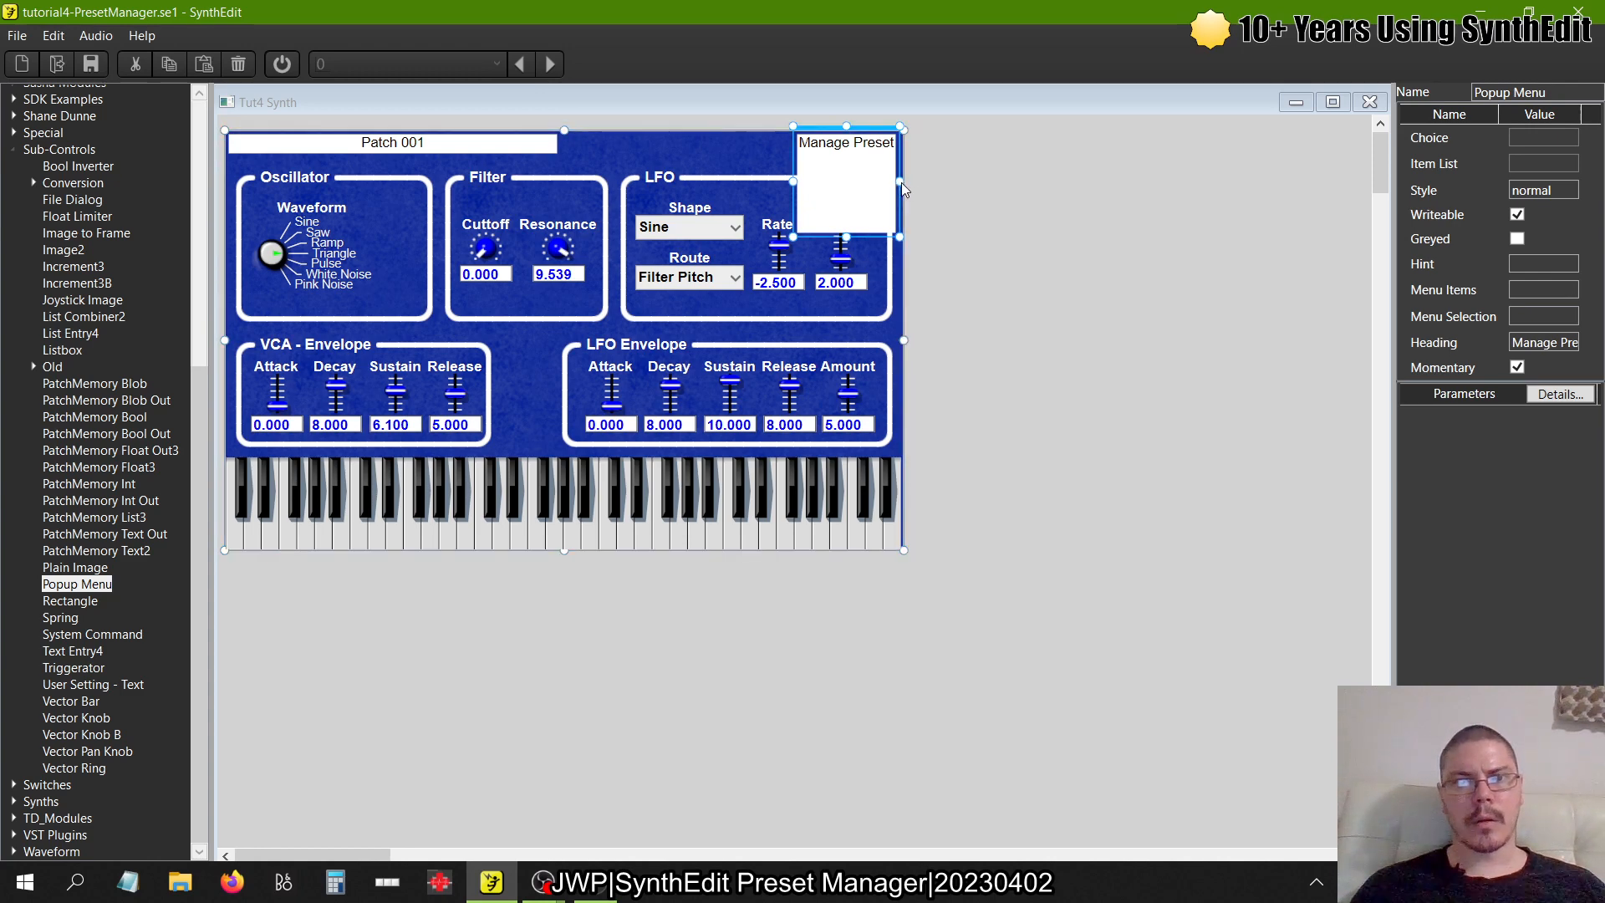
pyautogui.moveTo(904, 190); pyautogui.dragTo(909, 190)
pyautogui.moveTo(793, 190); pyautogui.dragTo(575, 192)
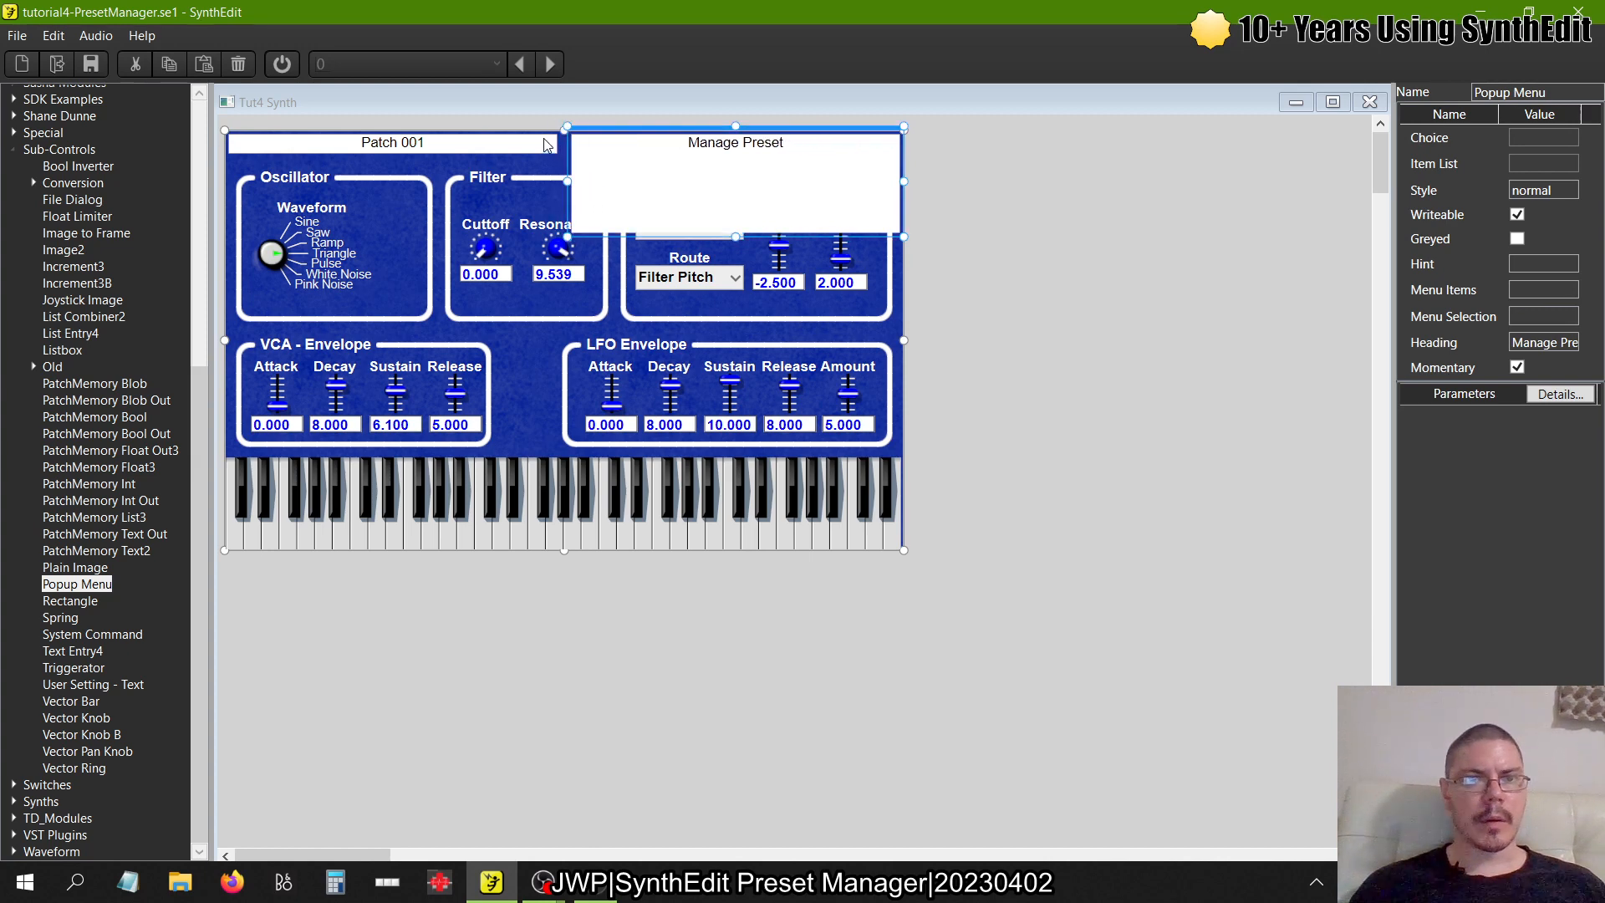
# - Shorten the Manage Presets menu on the panel to match the height of the patch list entry
pyautogui.click(542, 149)
pyautogui.click(597, 123)
pyautogui.click(721, 173)
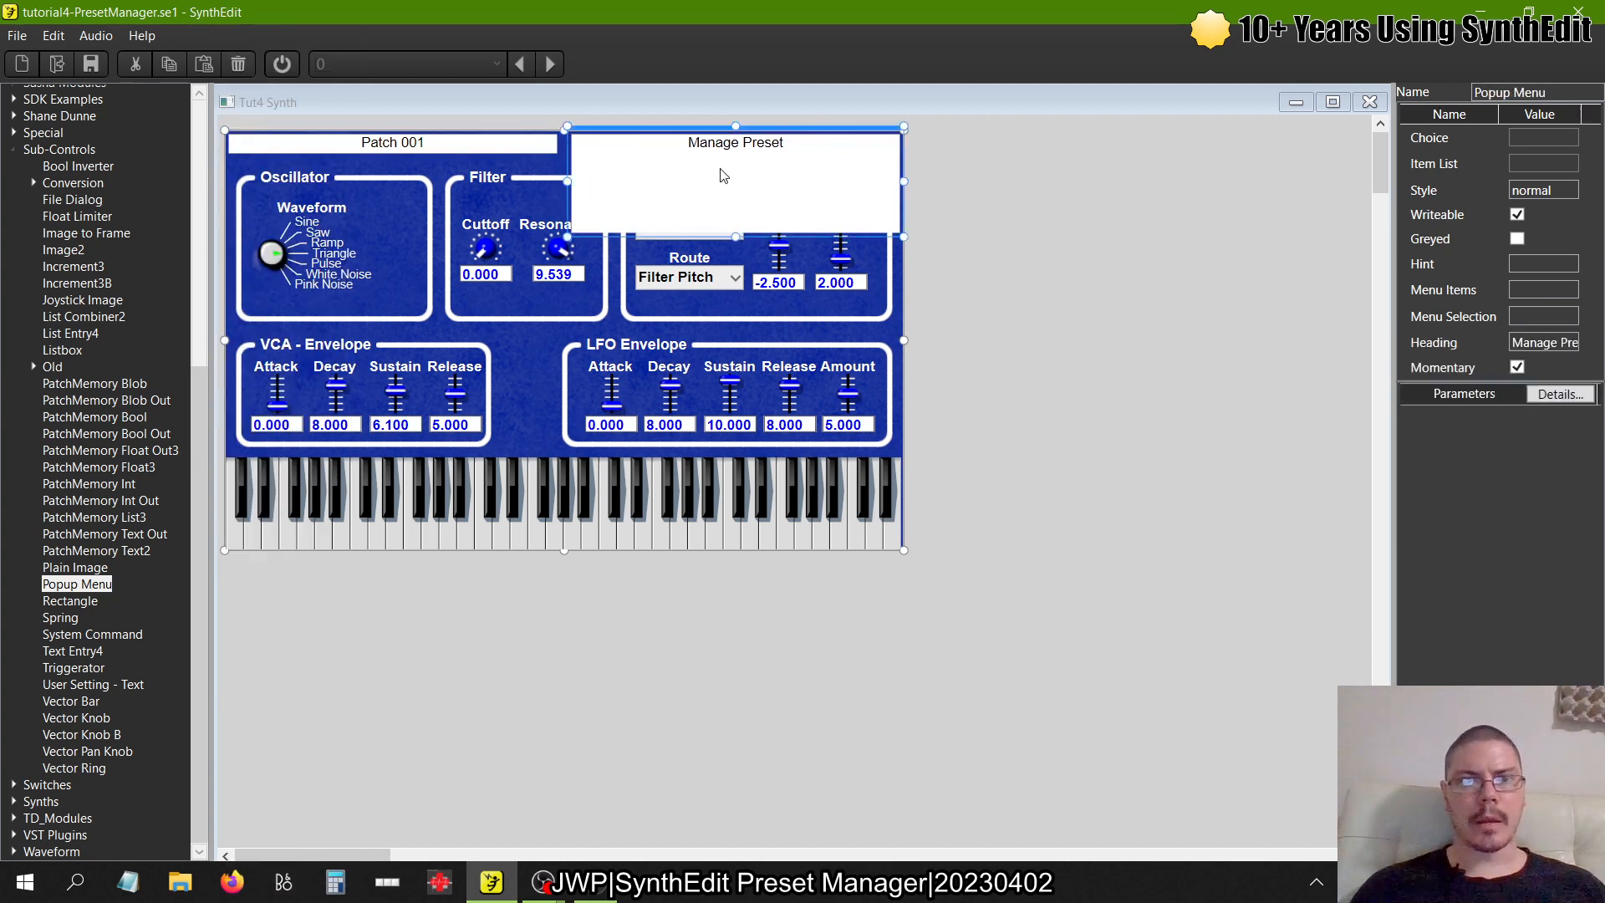
pyautogui.moveTo(735, 238); pyautogui.dragTo(736, 154)
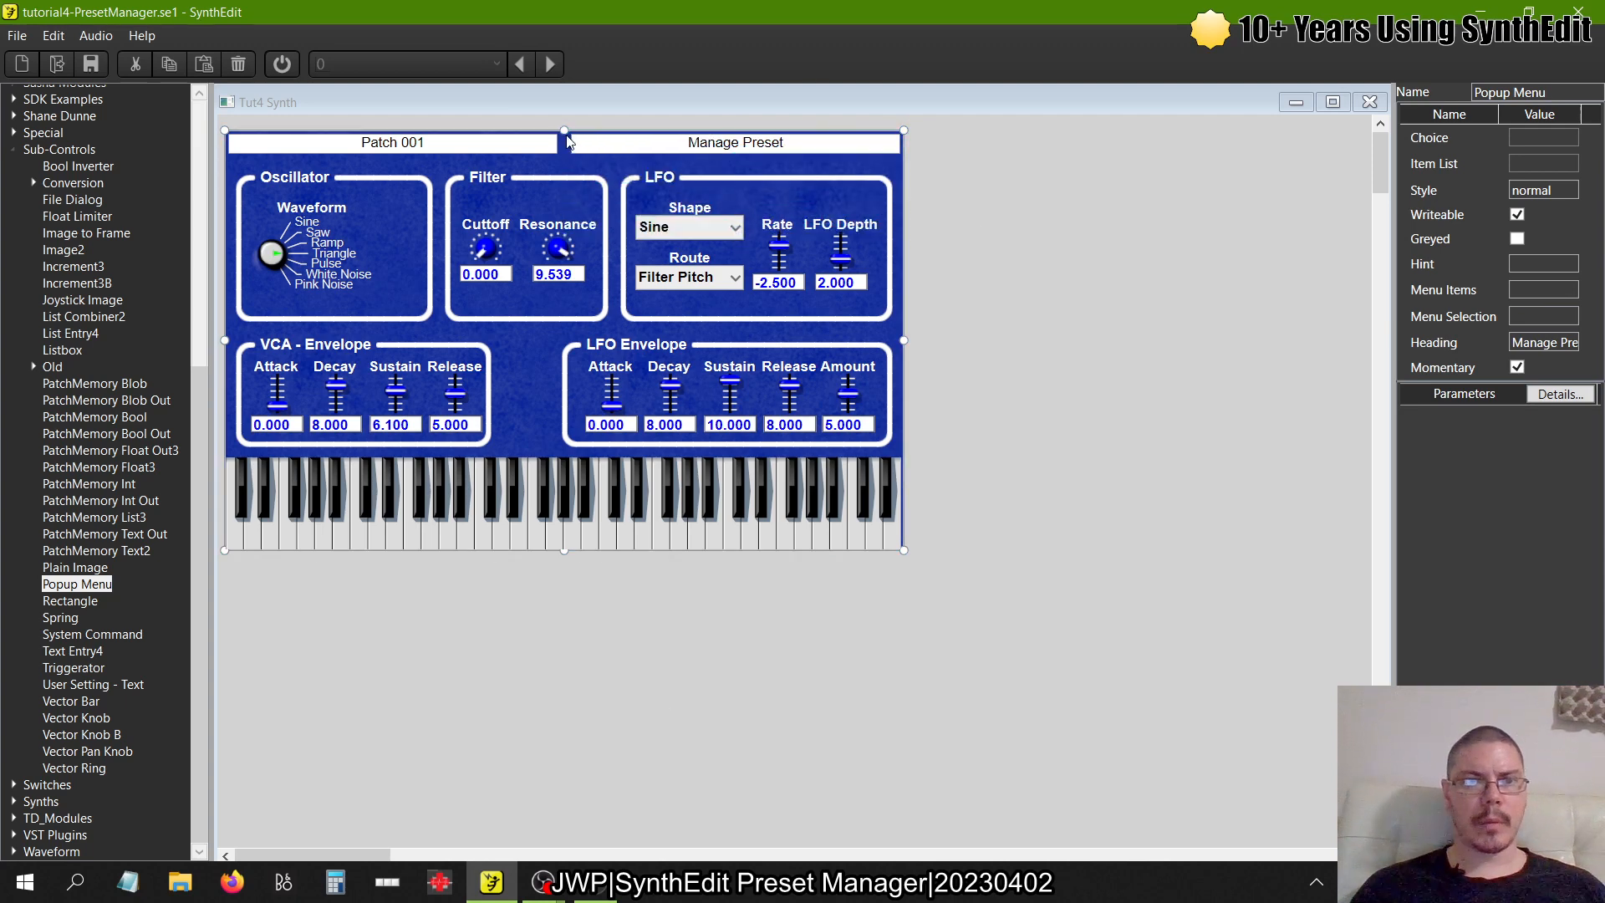
pyautogui.hotkey('ctrl', 'a')
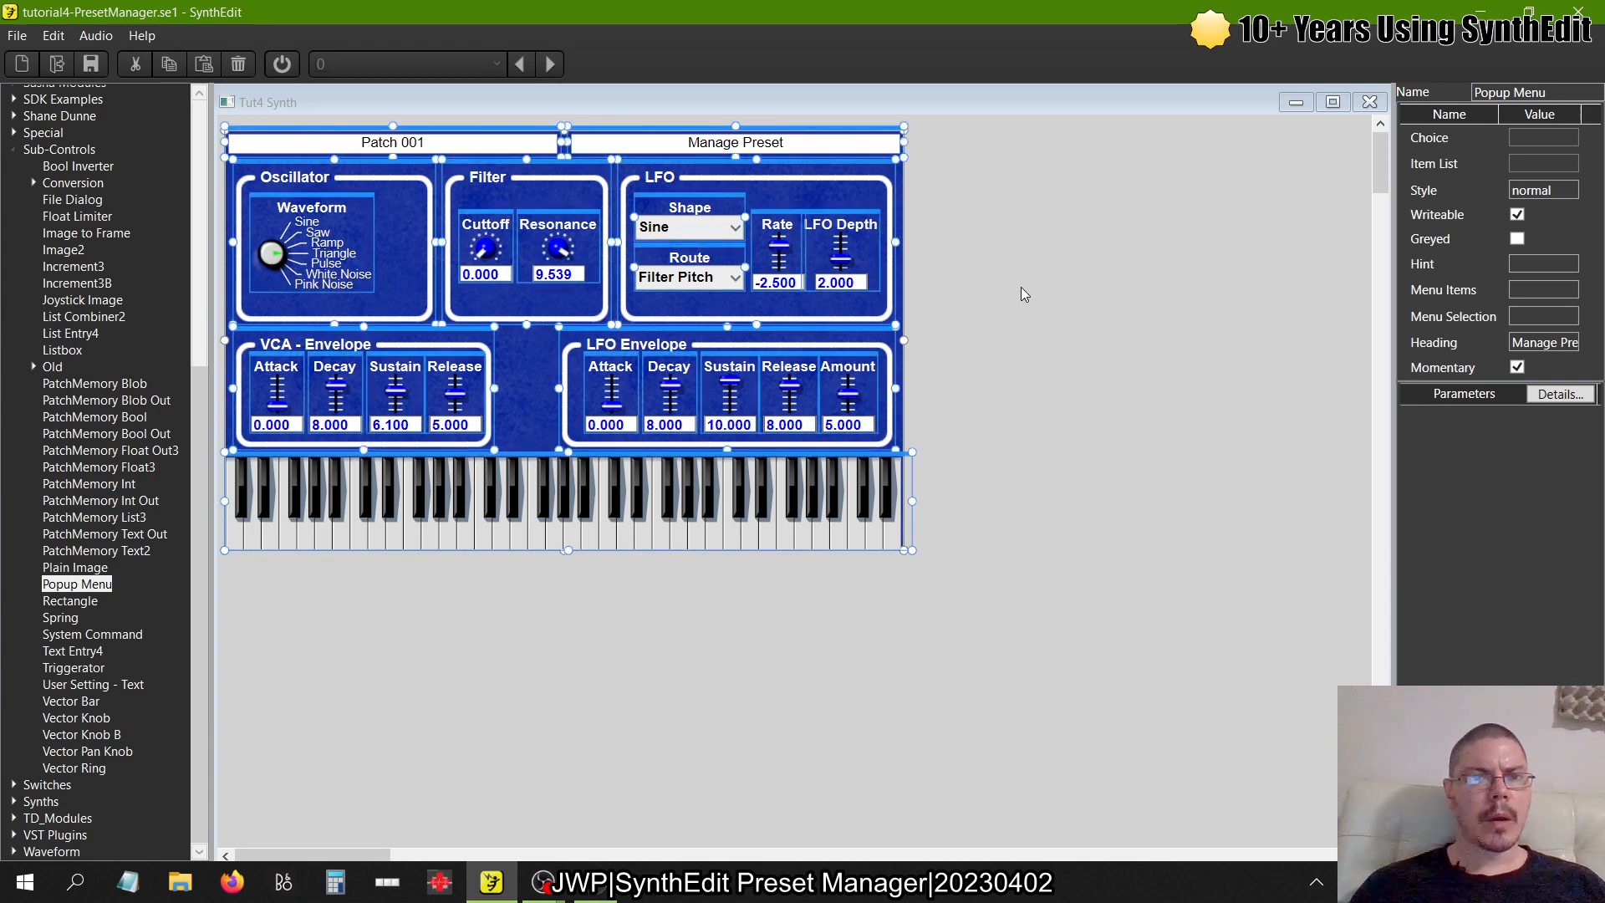
pyautogui.click(1023, 294)
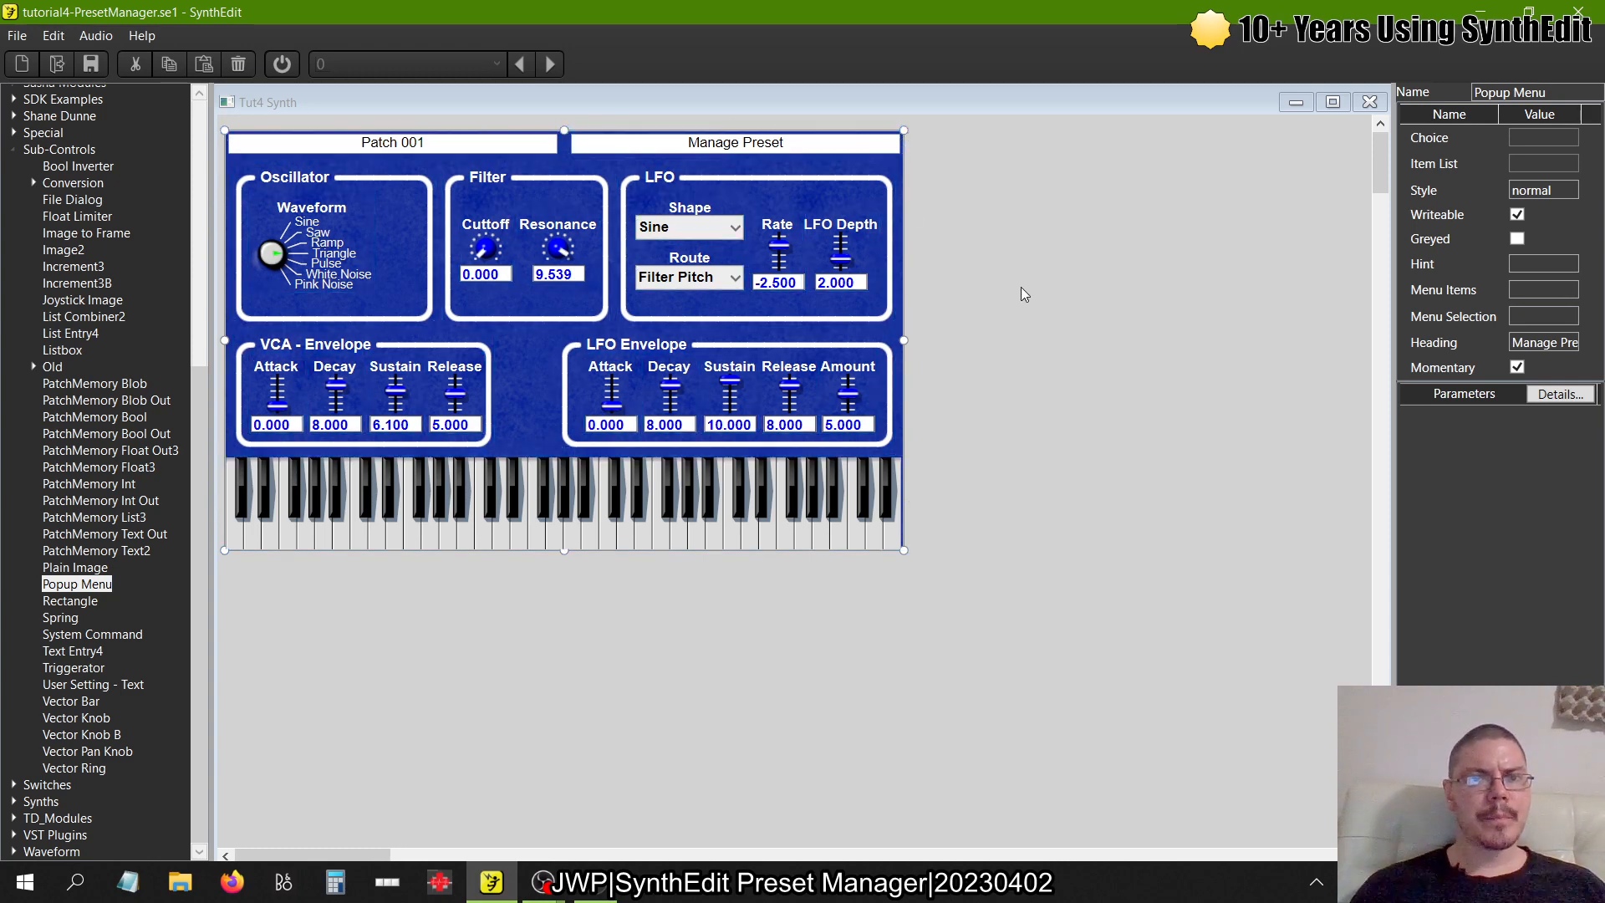
# - Test the Manage Presets commands by viewing the Copy Patch dialog, and examine the patch list of the list entry
pyautogui.click(734, 149)
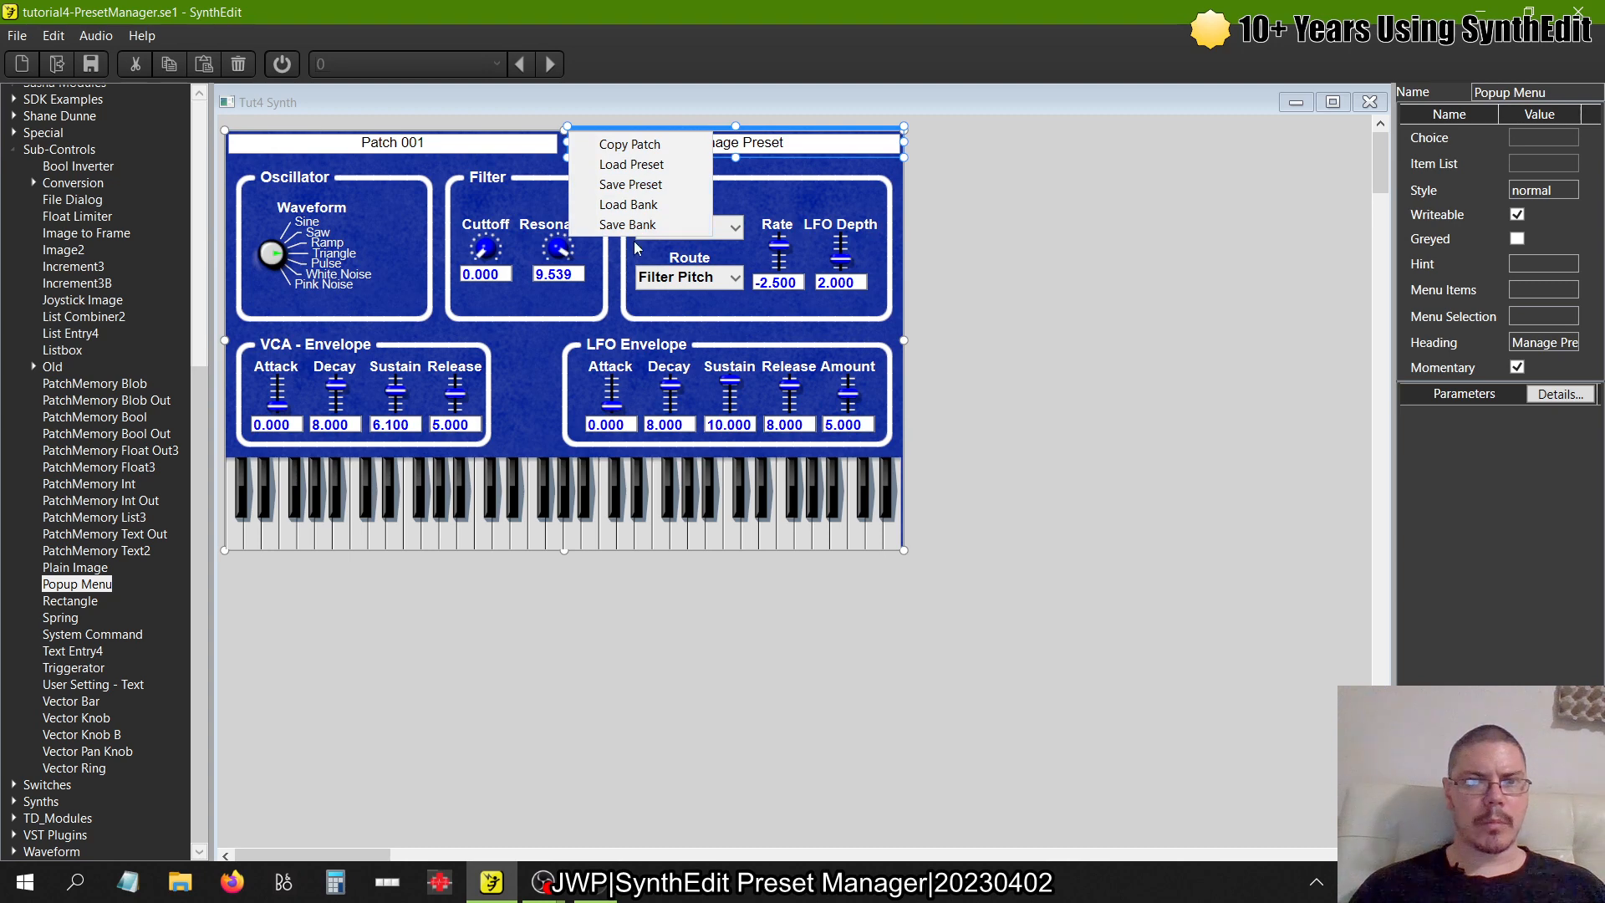
pyautogui.click(653, 145)
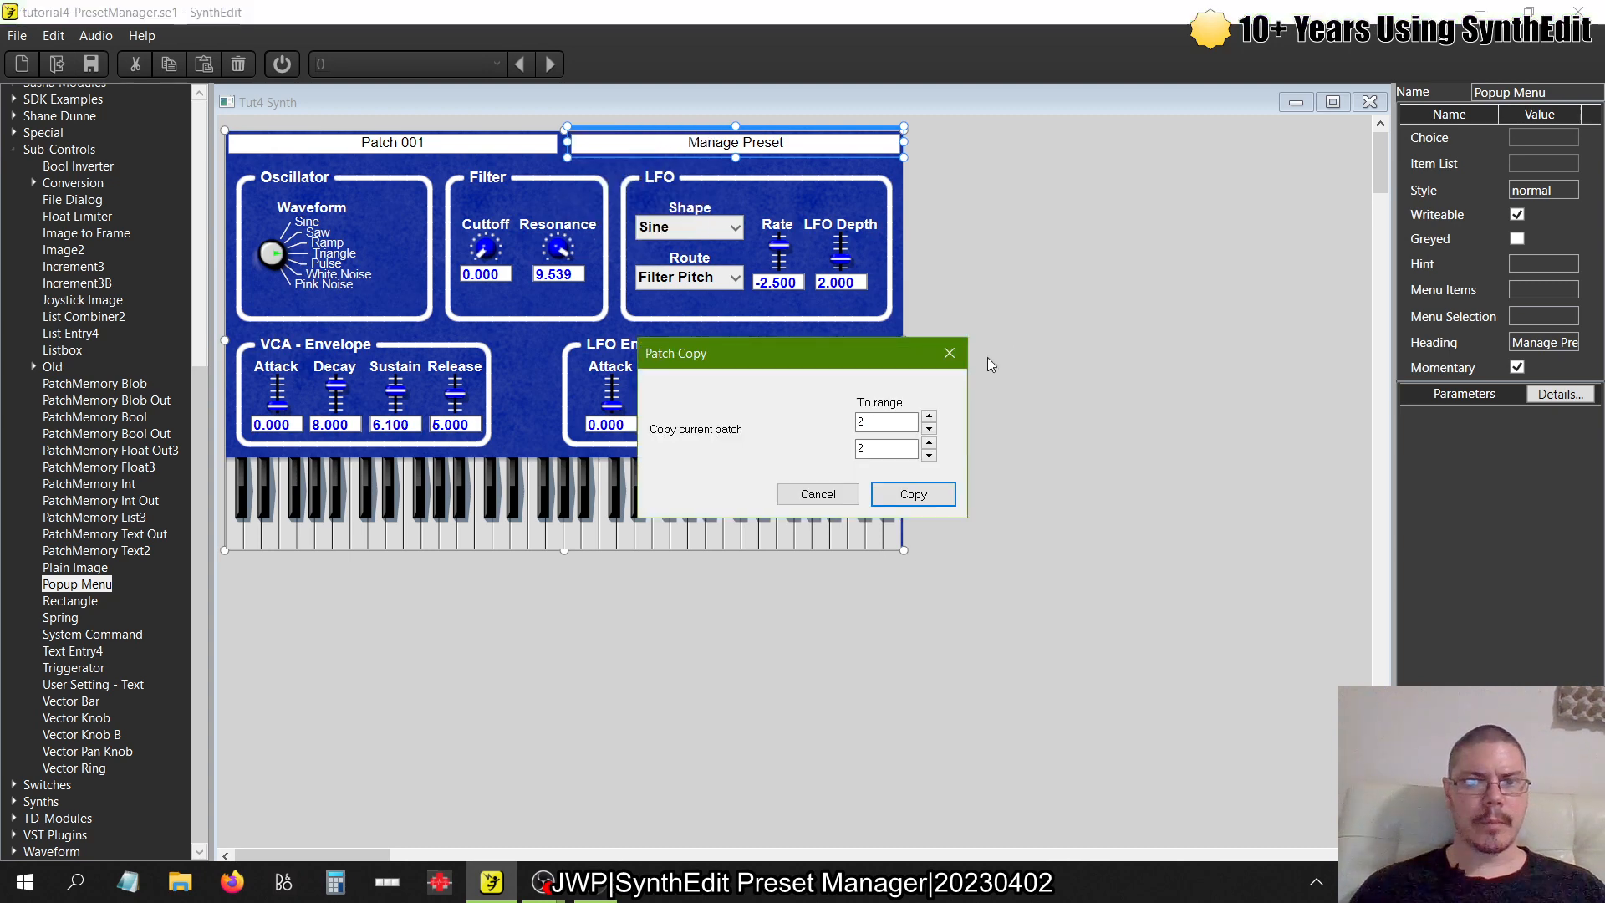
pyautogui.click(949, 353)
pyautogui.click(801, 152)
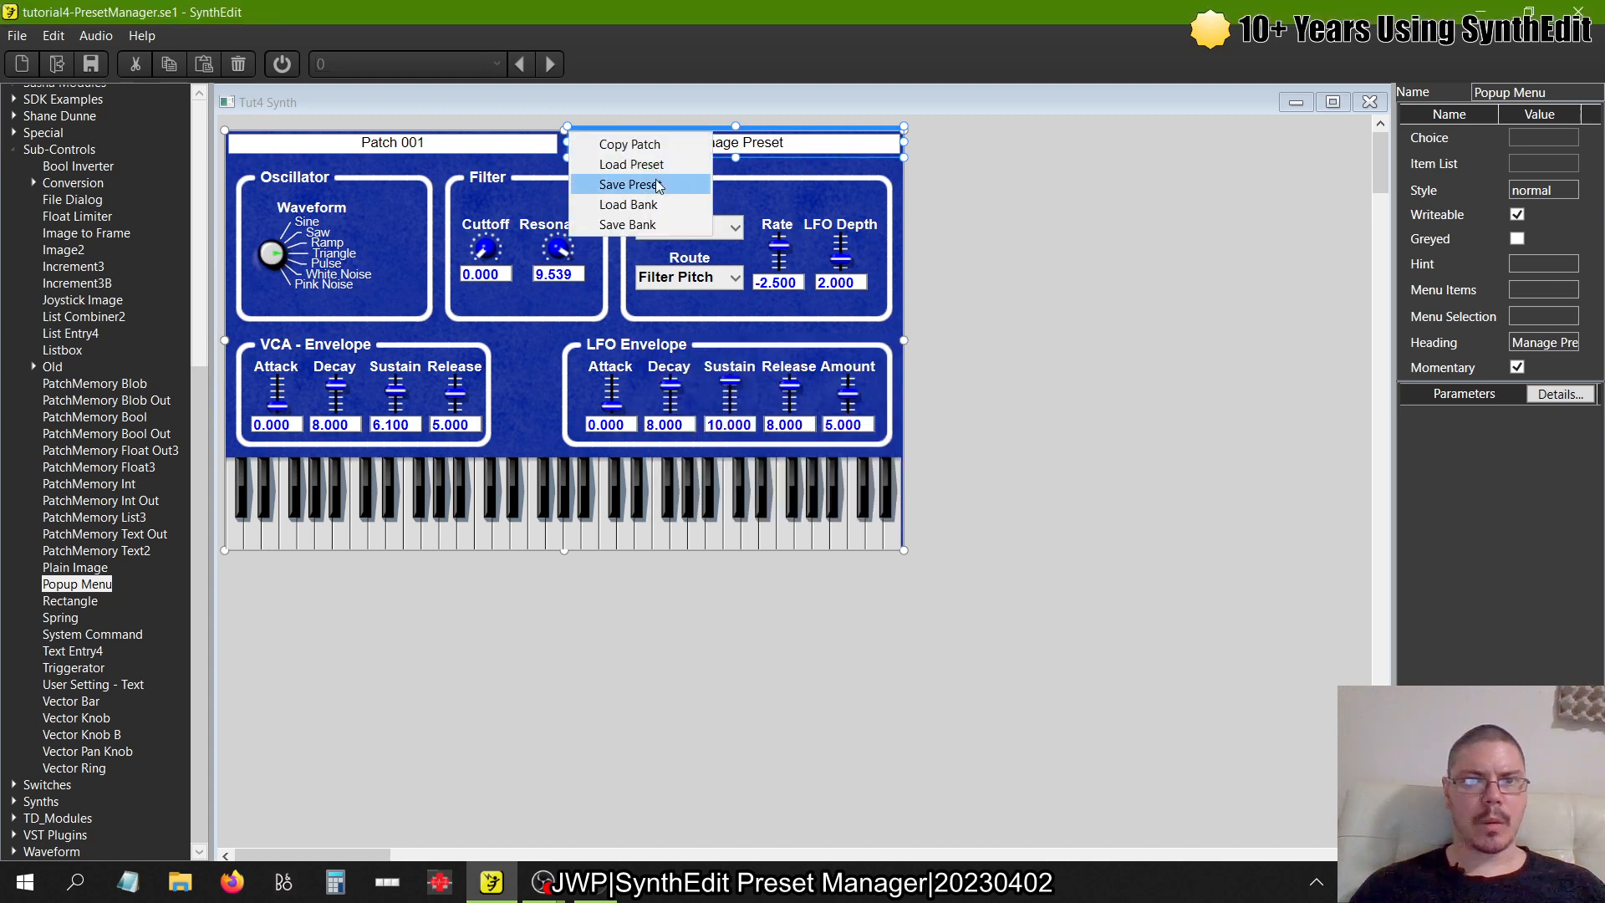
pyautogui.click(1062, 167)
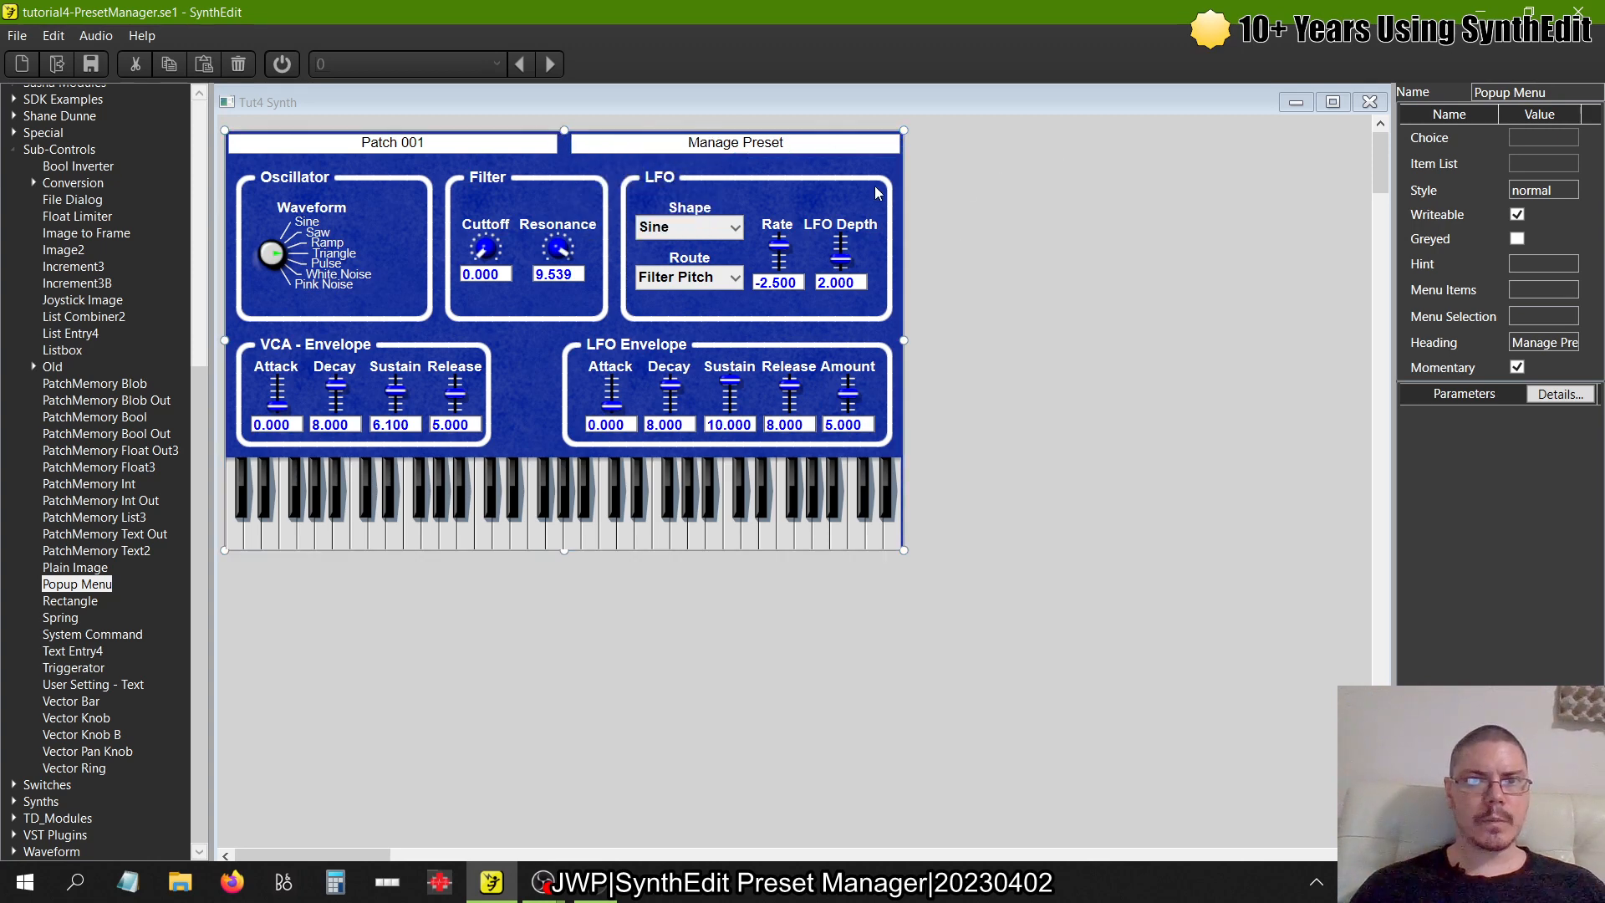
pyautogui.click(394, 151)
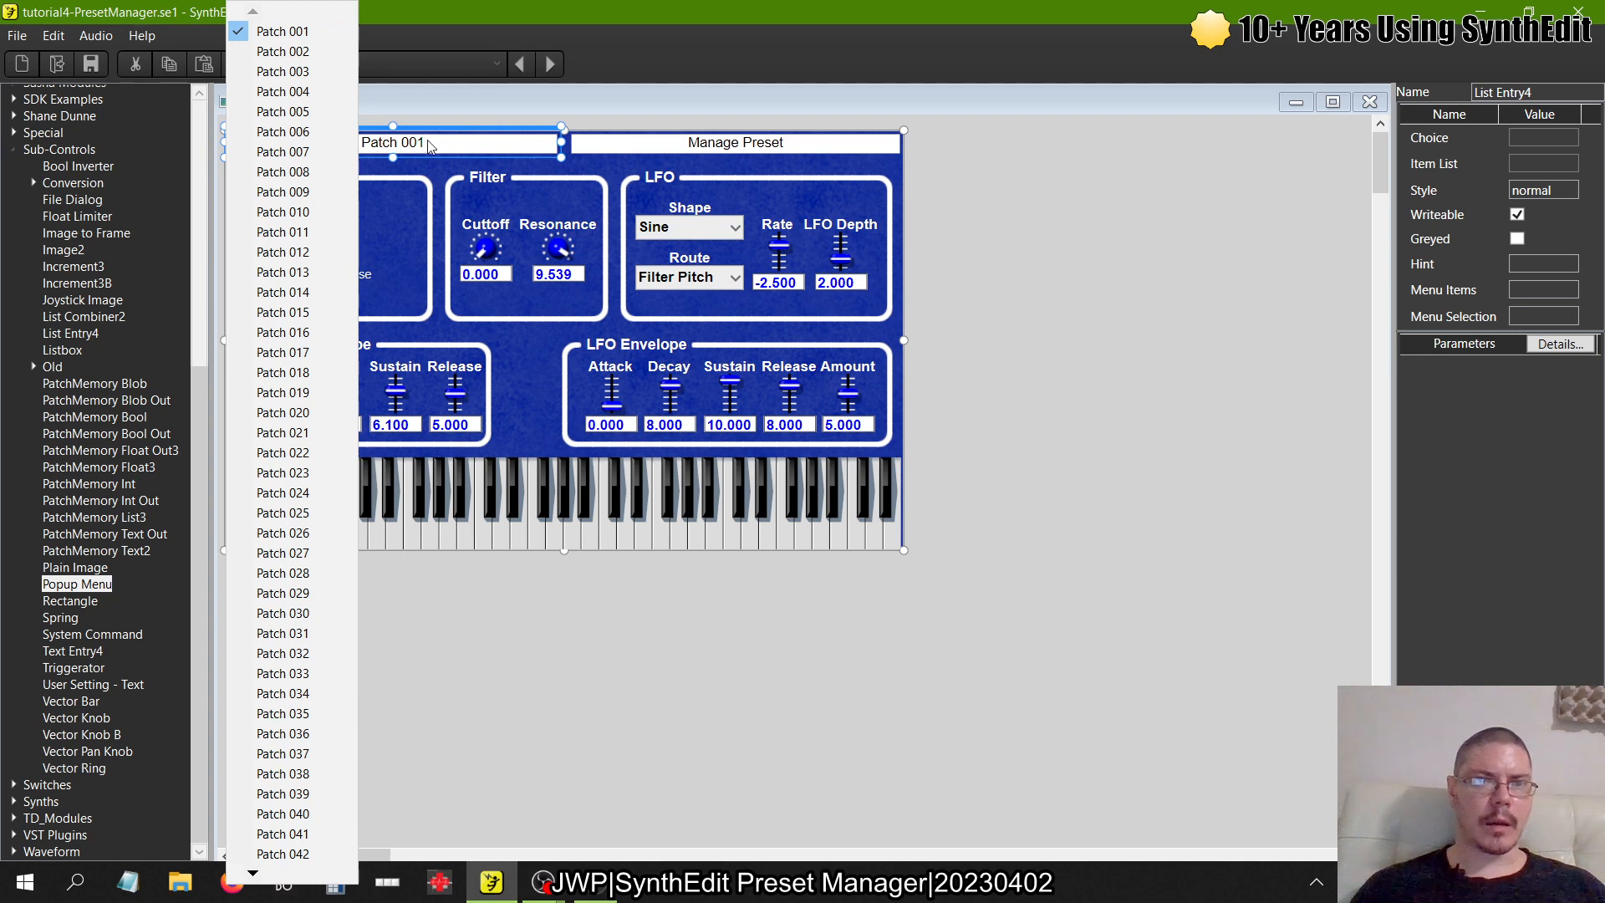
pyautogui.click(684, 724)
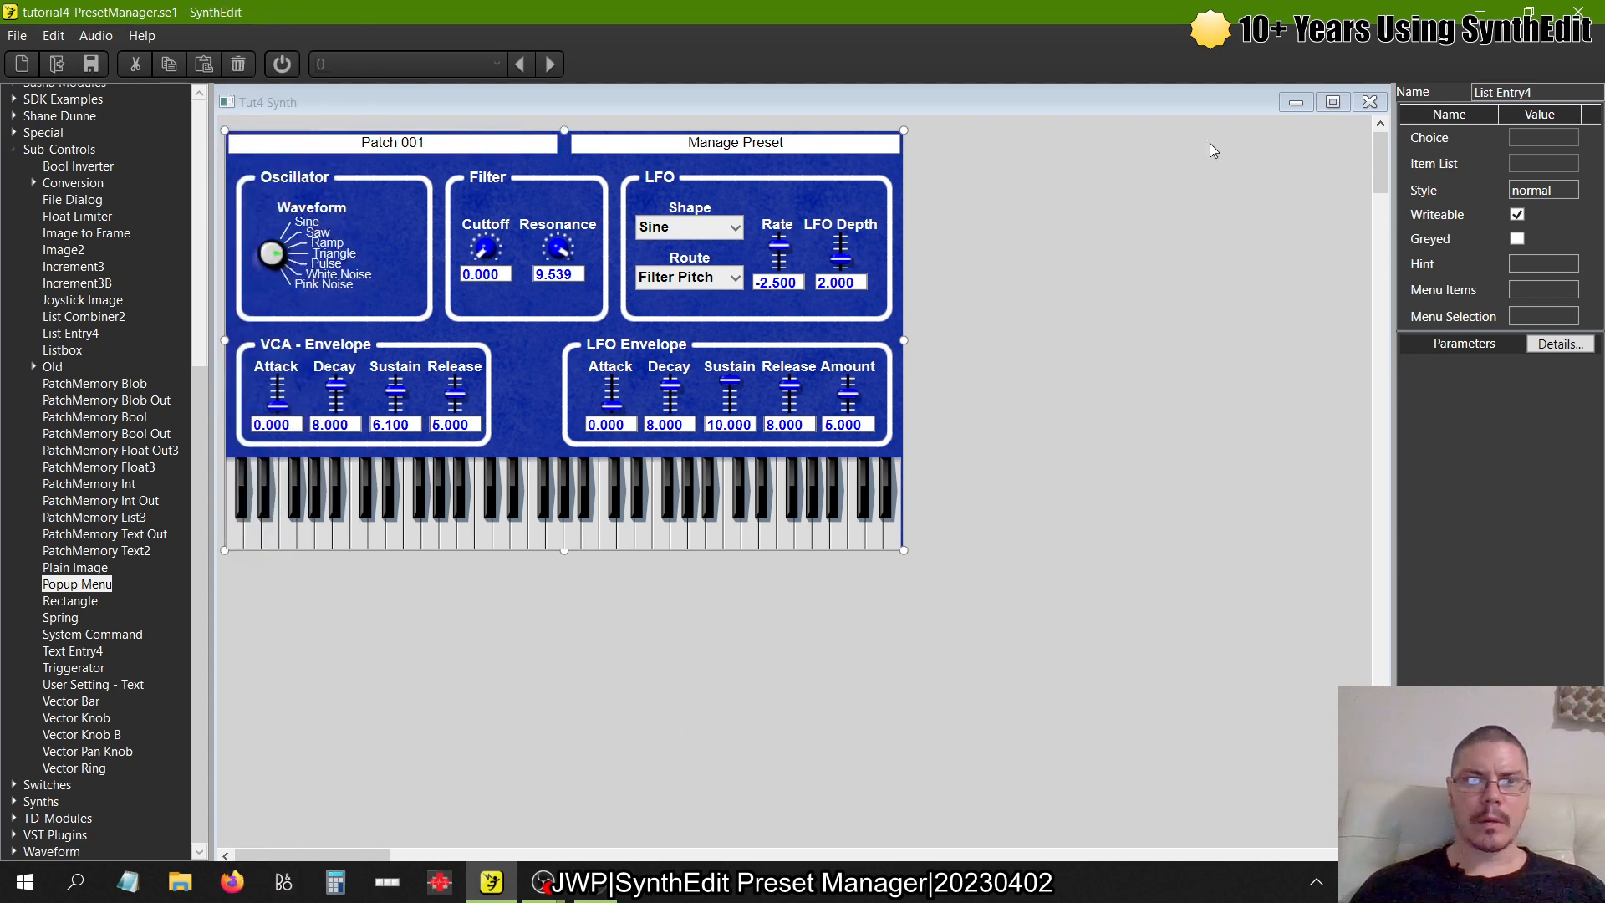
# - Return to the module structure, delete List Entry4 and move the Popup Menu lower to make room above it
pyautogui.click(1370, 103)
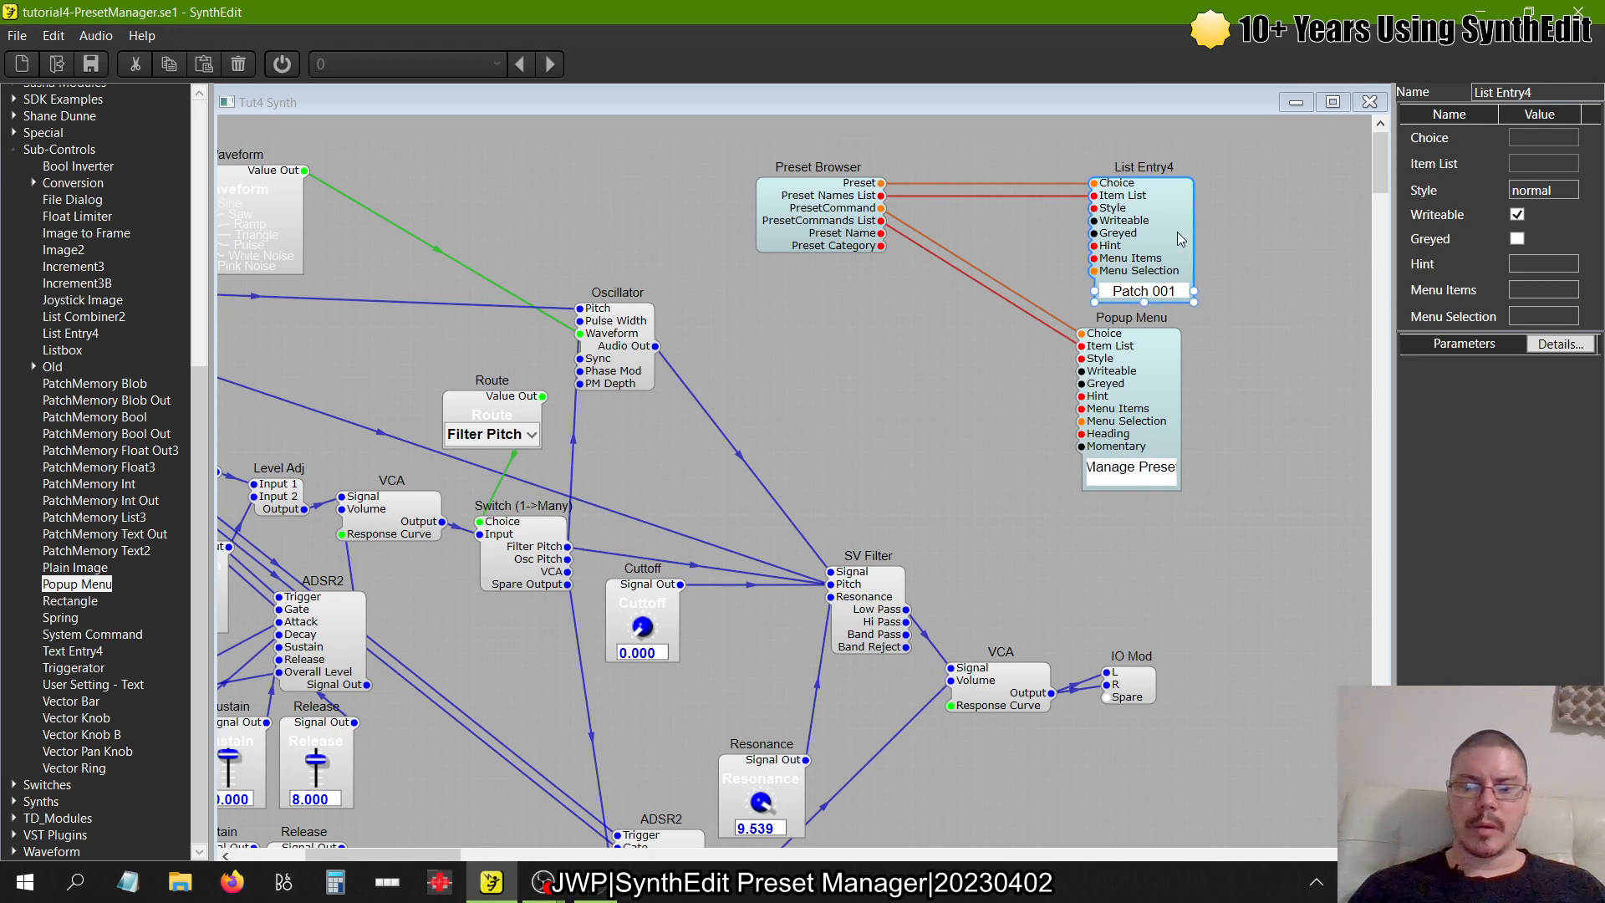
pyautogui.press('Delete')
pyautogui.moveTo(1125, 390); pyautogui.dragTo(1126, 490)
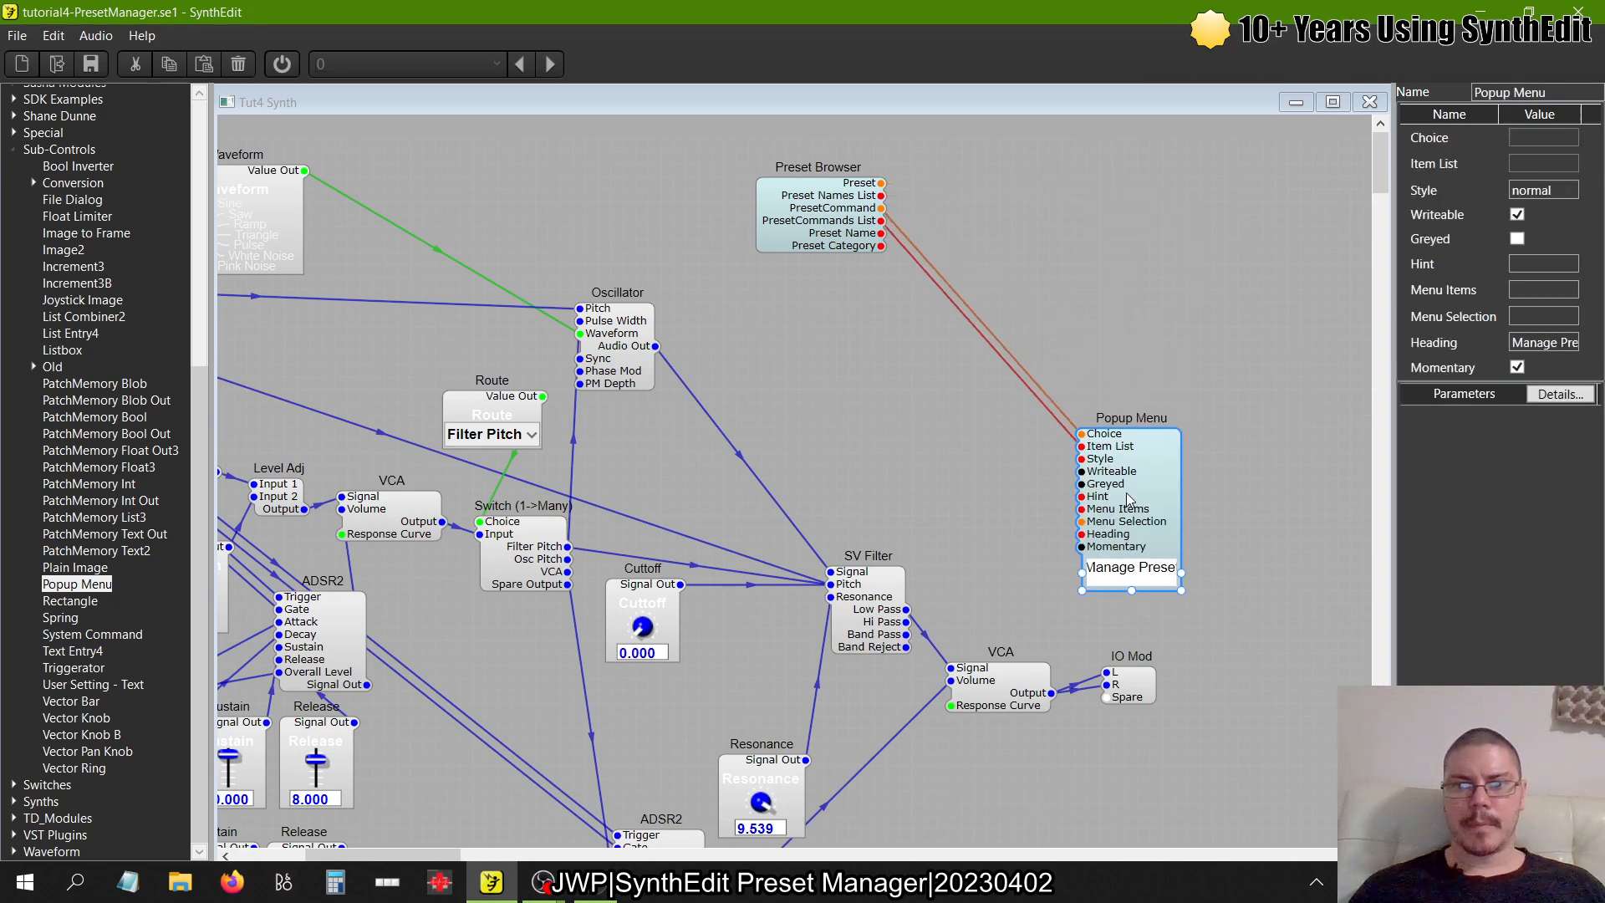
# - Duplicate the Popup Menu above the original and connect the Preset Browser's Preset to its Choice and Preset Names List to its Item List
pyautogui.rightClick(1127, 492)
pyautogui.click(1156, 524)
pyautogui.rightClick(1120, 296)
pyautogui.click(1155, 341)
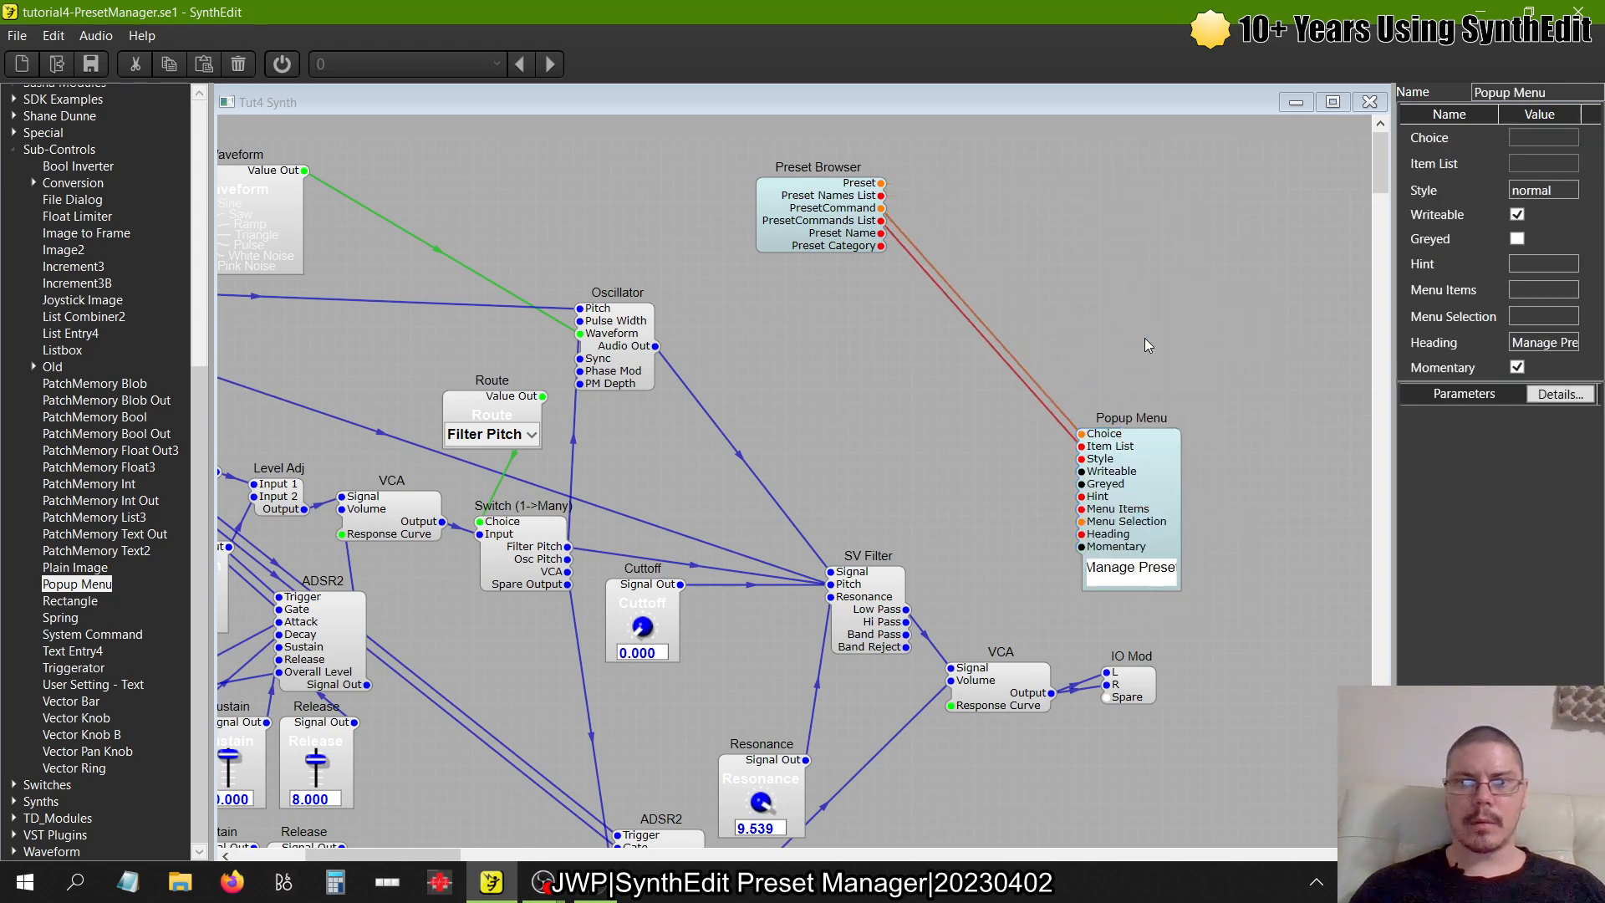
pyautogui.moveTo(1145, 338); pyautogui.dragTo(883, 184)
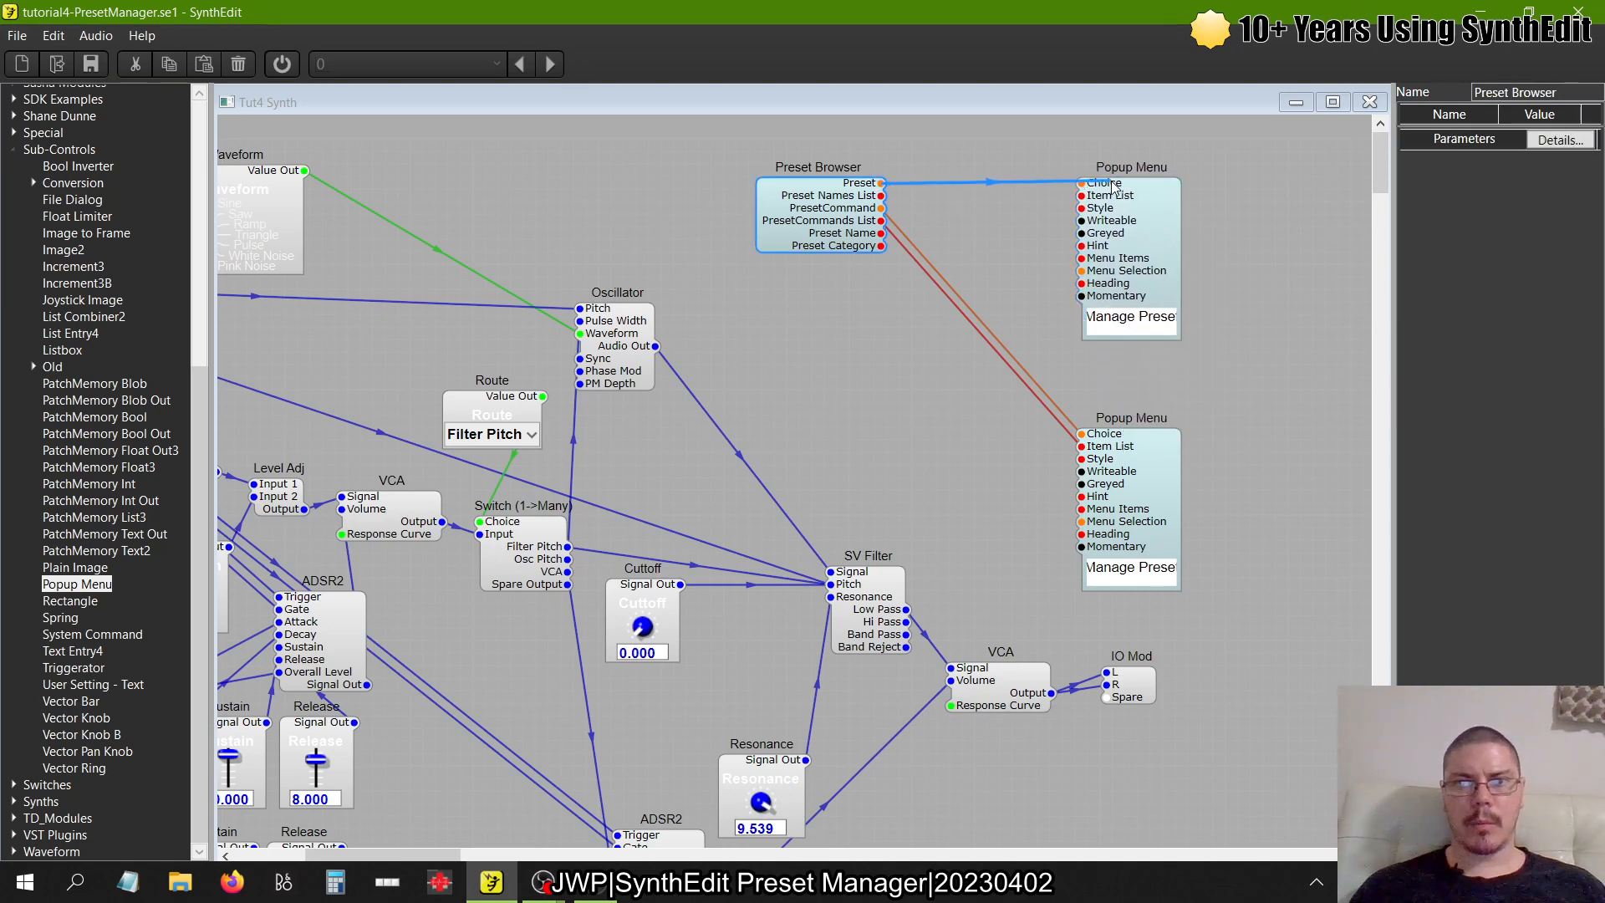
pyautogui.click(1082, 200)
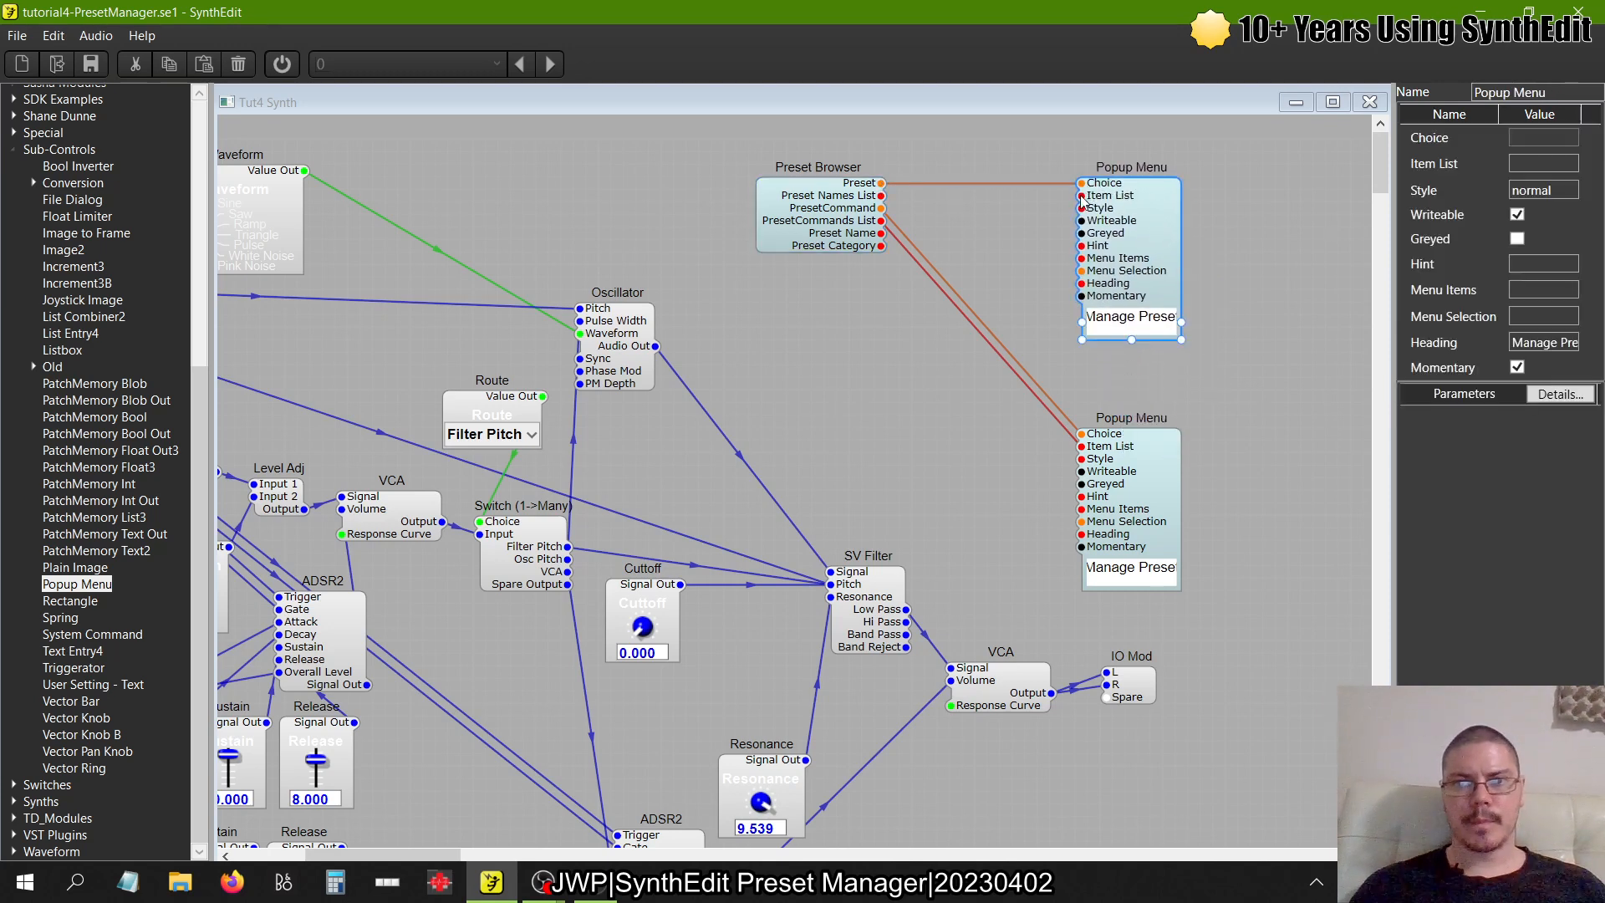
# - On the panel, choose Patch 001 in the duplicated menu and move it into the empty left half of the strip above the controls
pyautogui.rightClick(997, 152)
pyautogui.click(1079, 273)
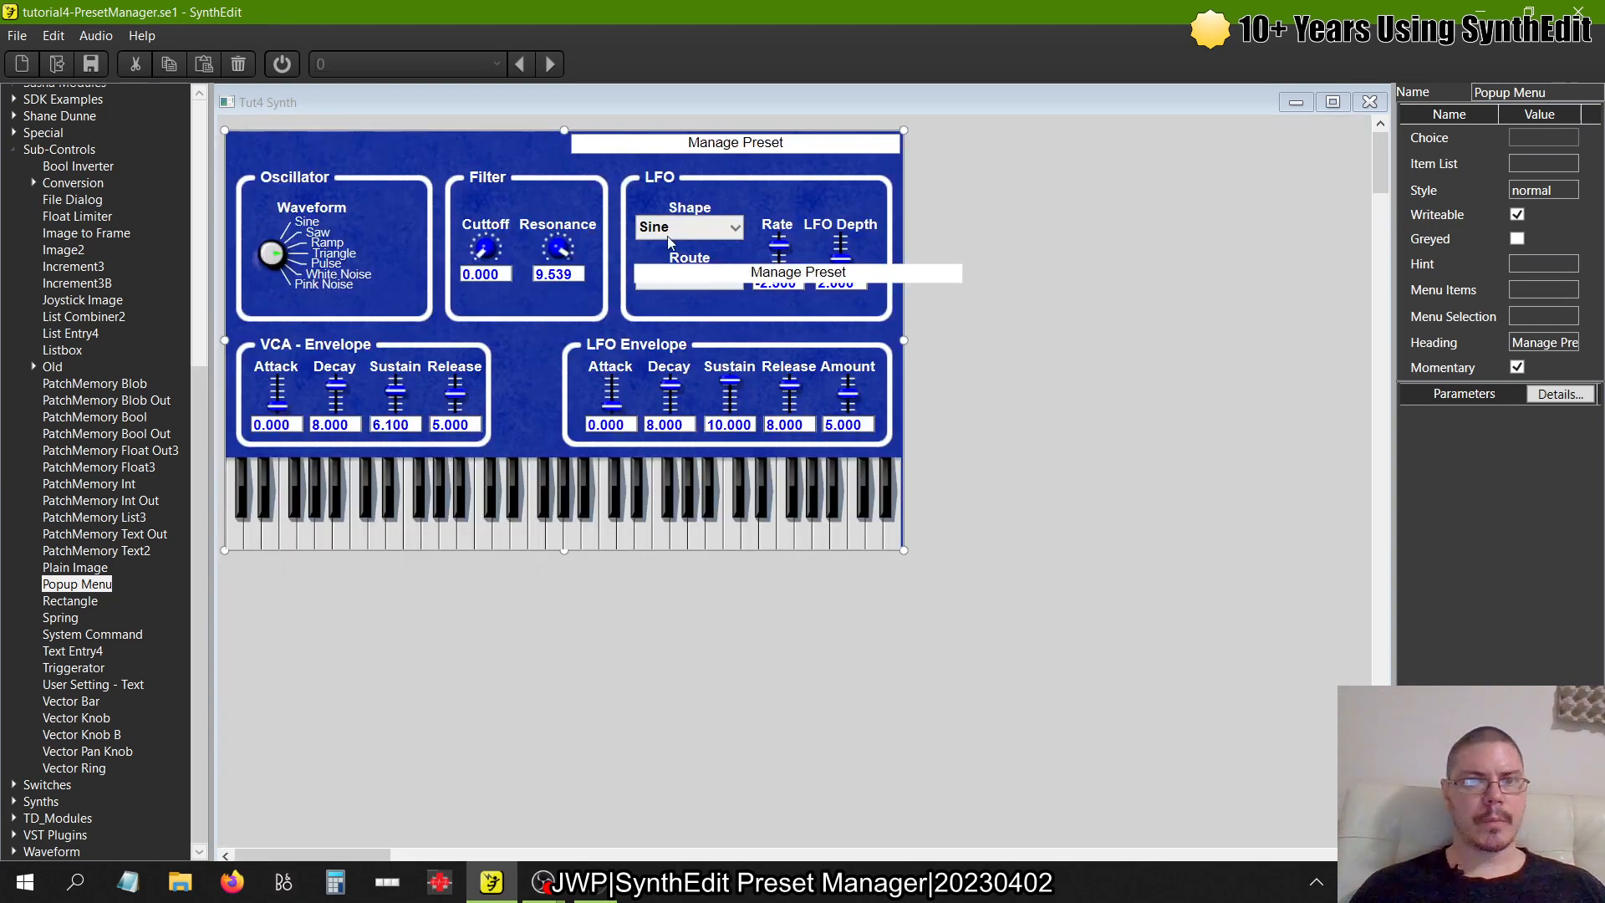
pyautogui.click(768, 277)
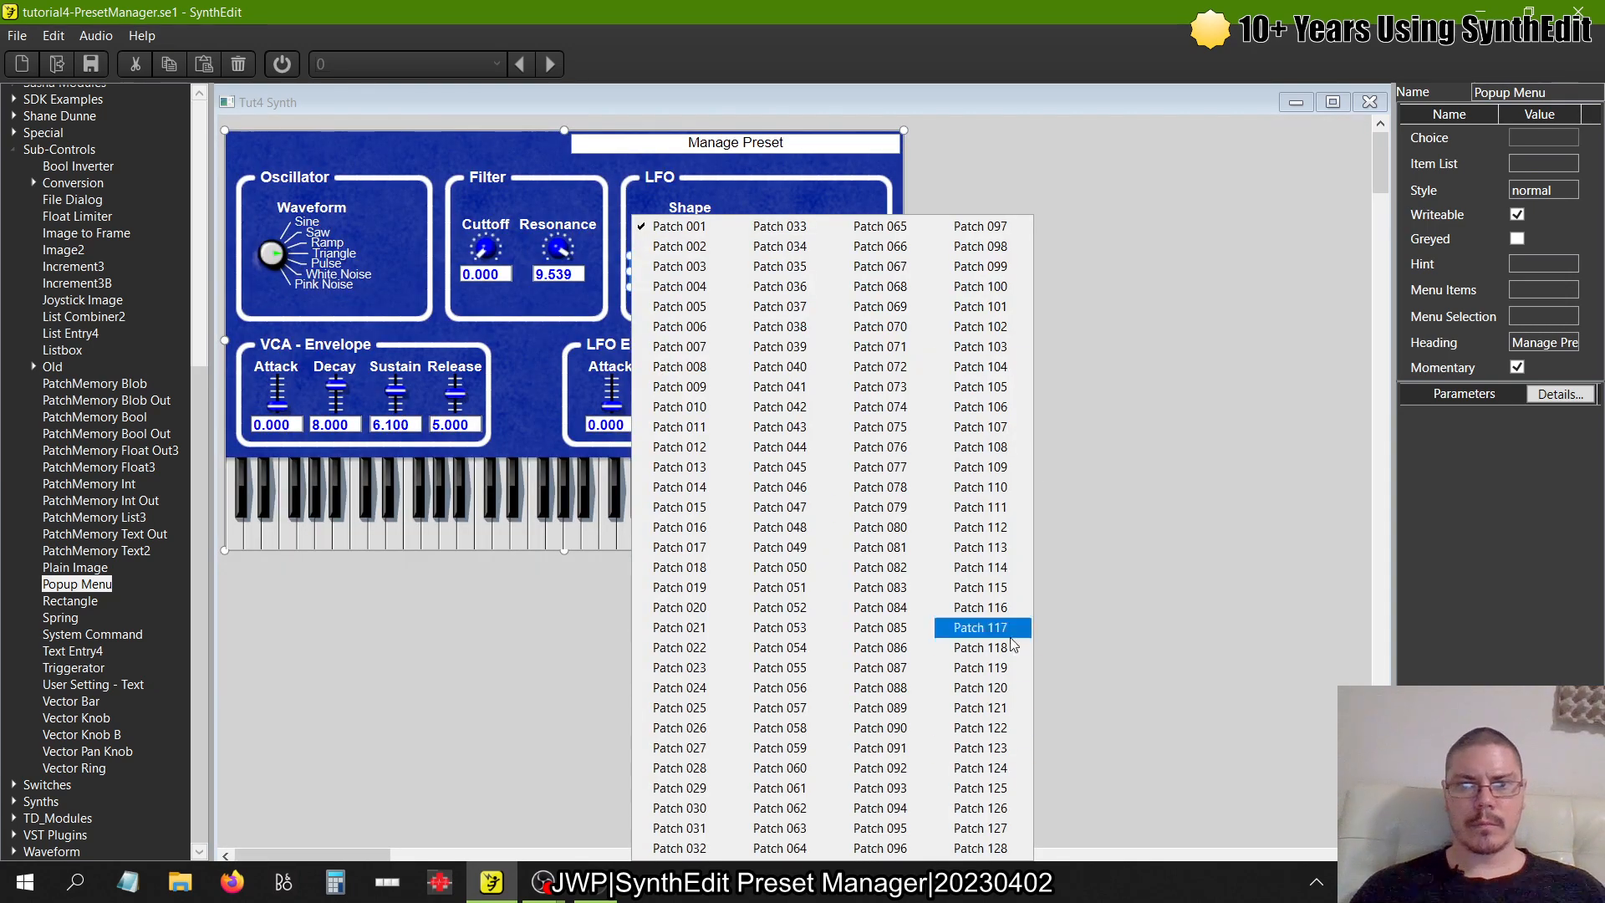
pyautogui.click(1156, 382)
pyautogui.click(920, 275)
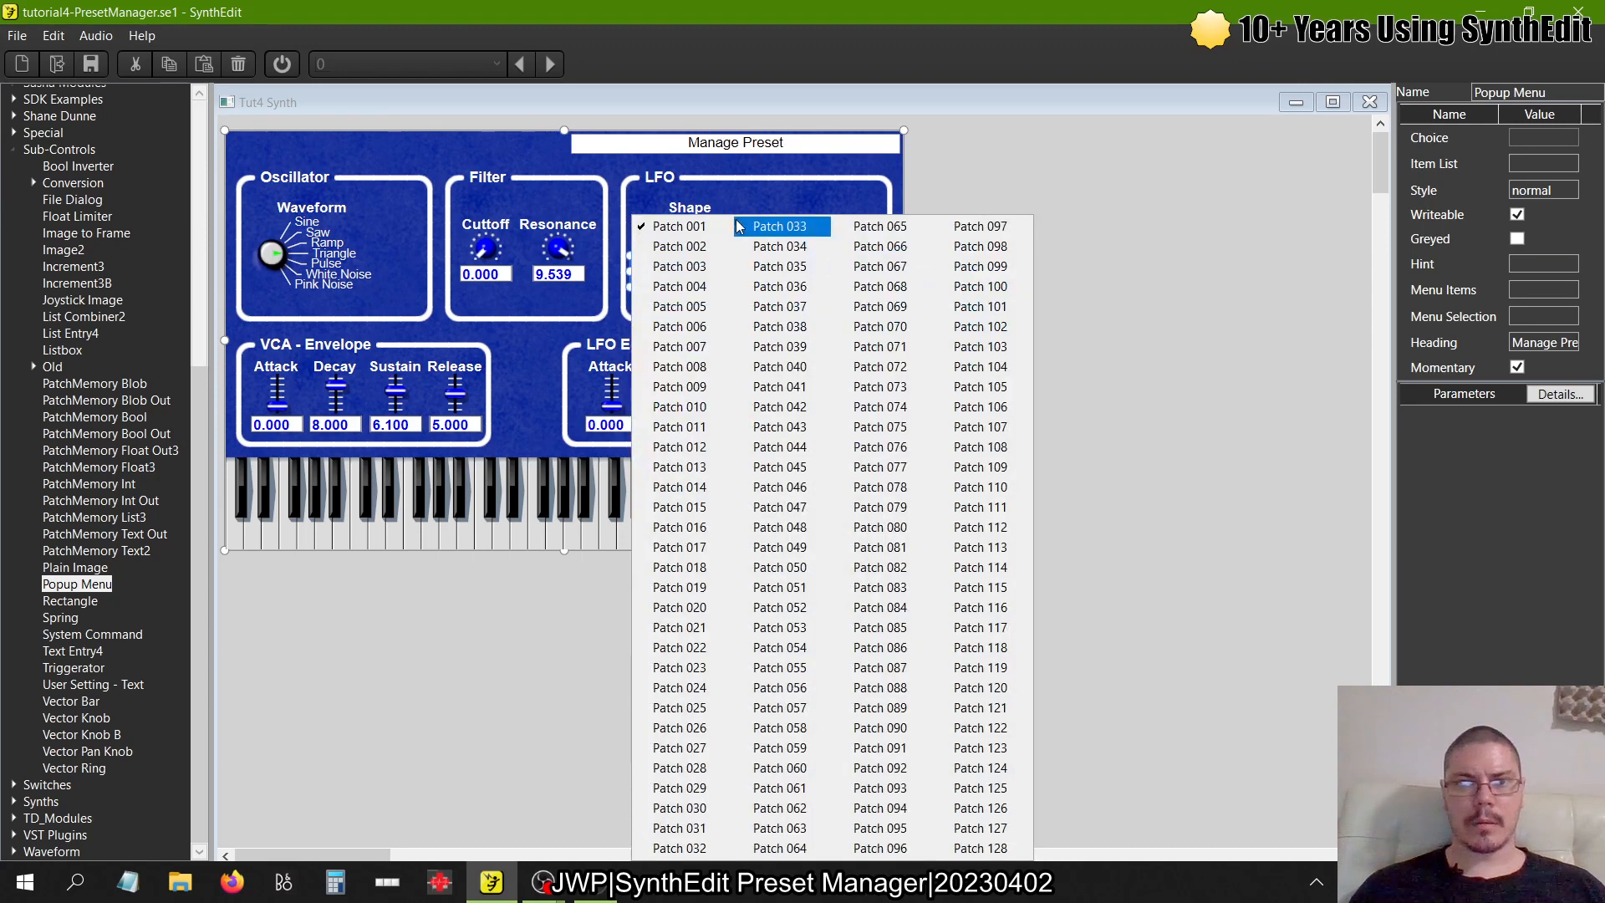
pyautogui.click(702, 227)
pyautogui.moveTo(811, 261); pyautogui.dragTo(405, 132)
pyautogui.click(1103, 255)
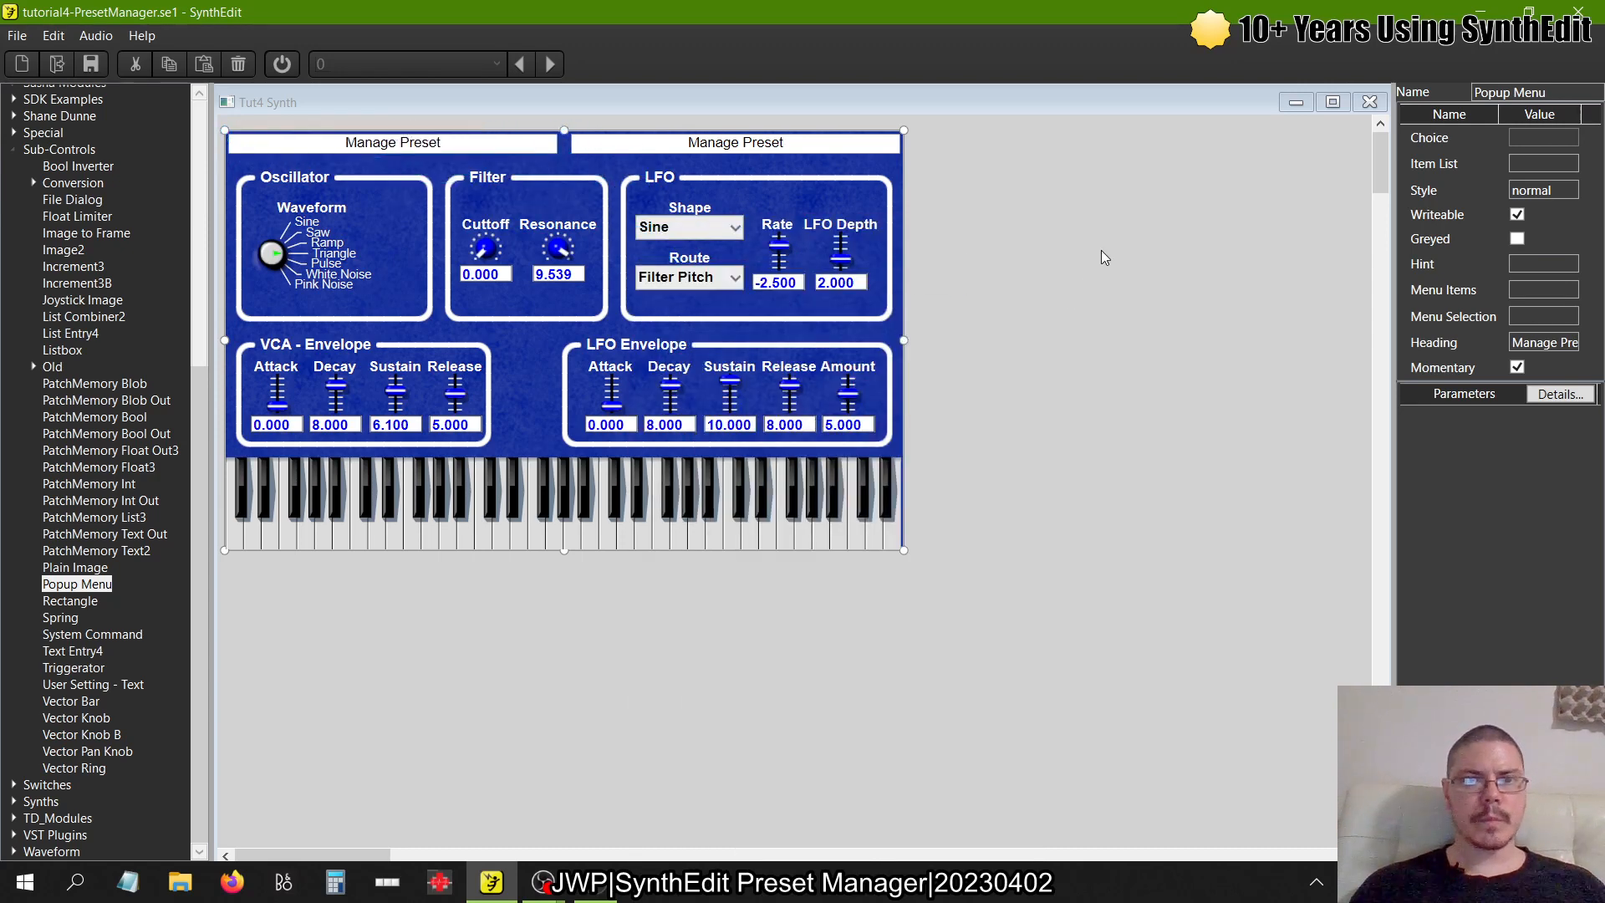
# - Return to the module structure and connect the Preset Browser's Preset Name to the Heading of the upper Popup Menu
pyautogui.click(1371, 103)
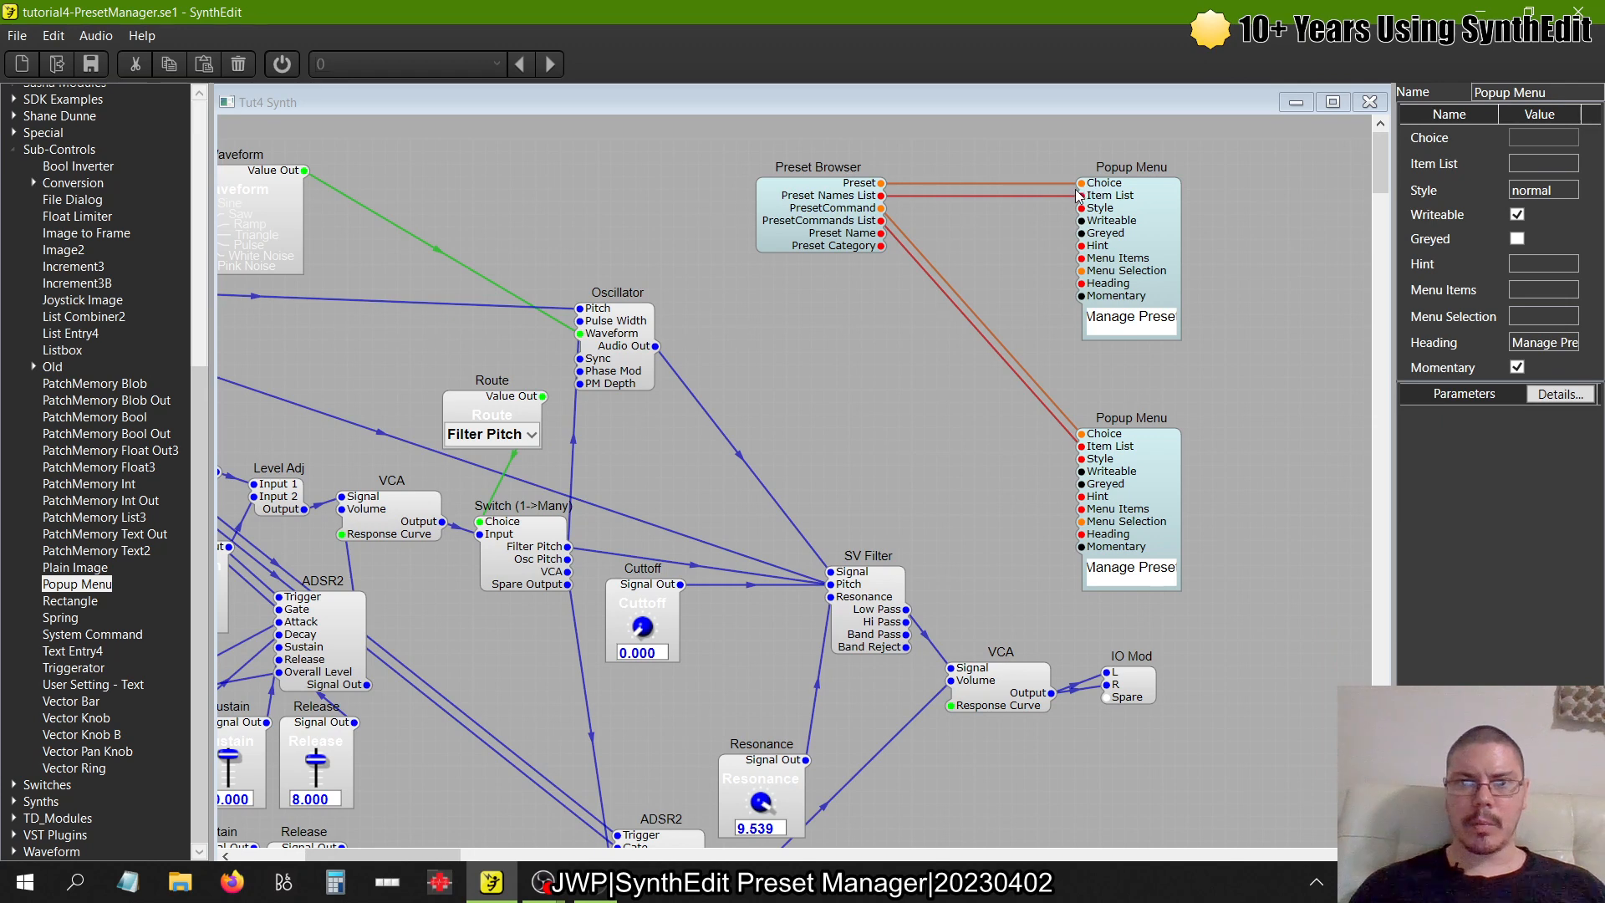
pyautogui.click(883, 239)
pyautogui.moveTo(1017, 258); pyautogui.dragTo(1082, 282)
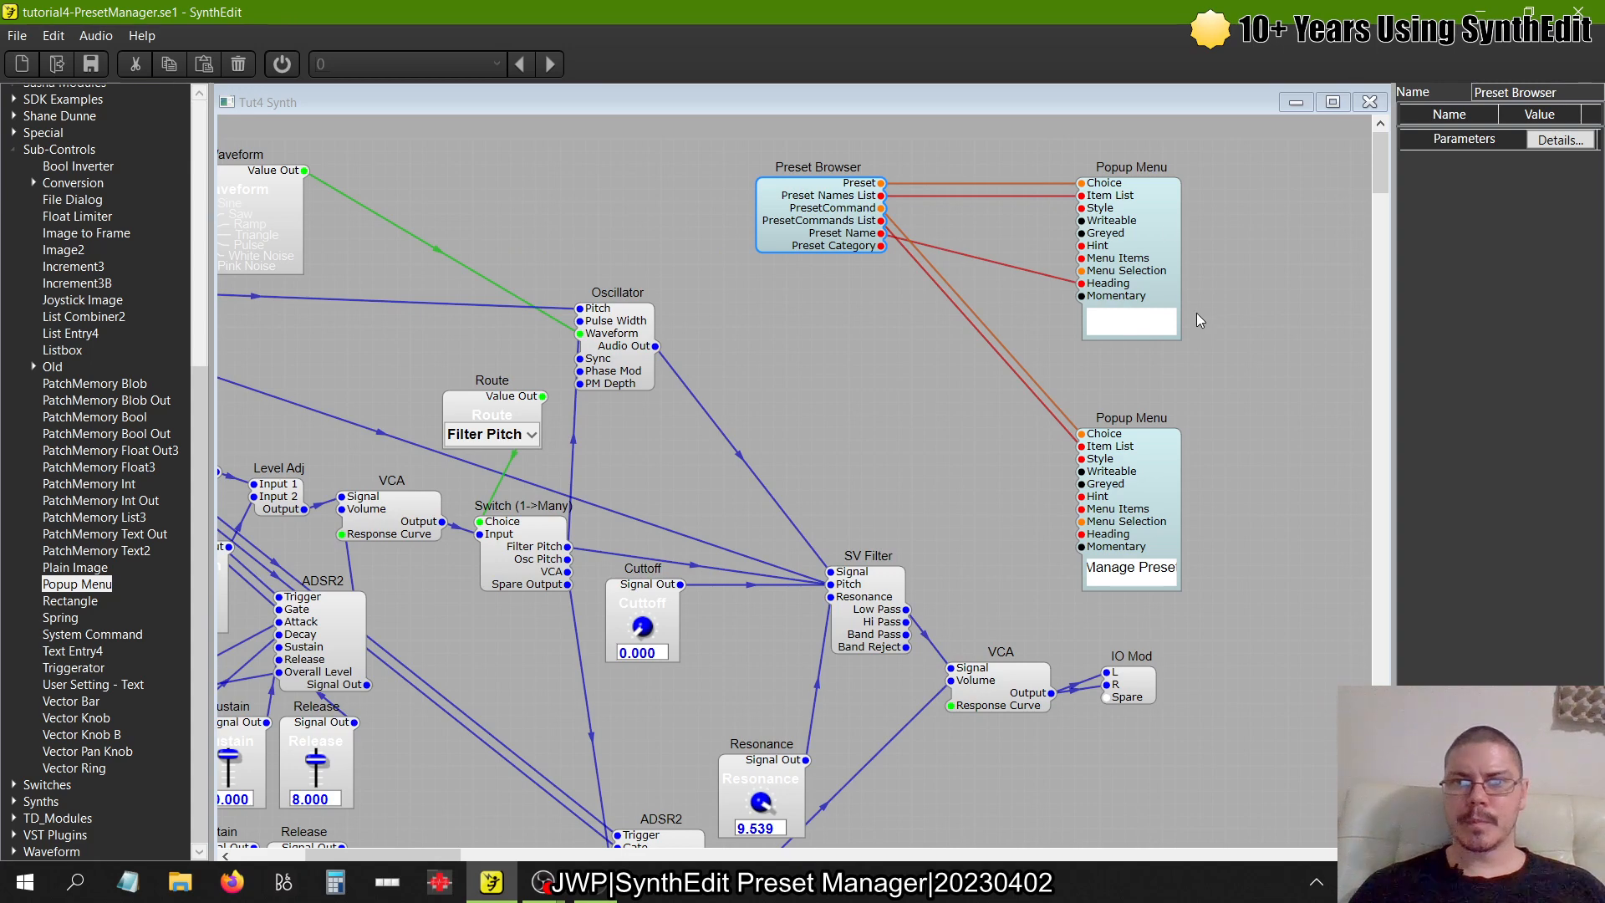
pyautogui.click(1122, 233)
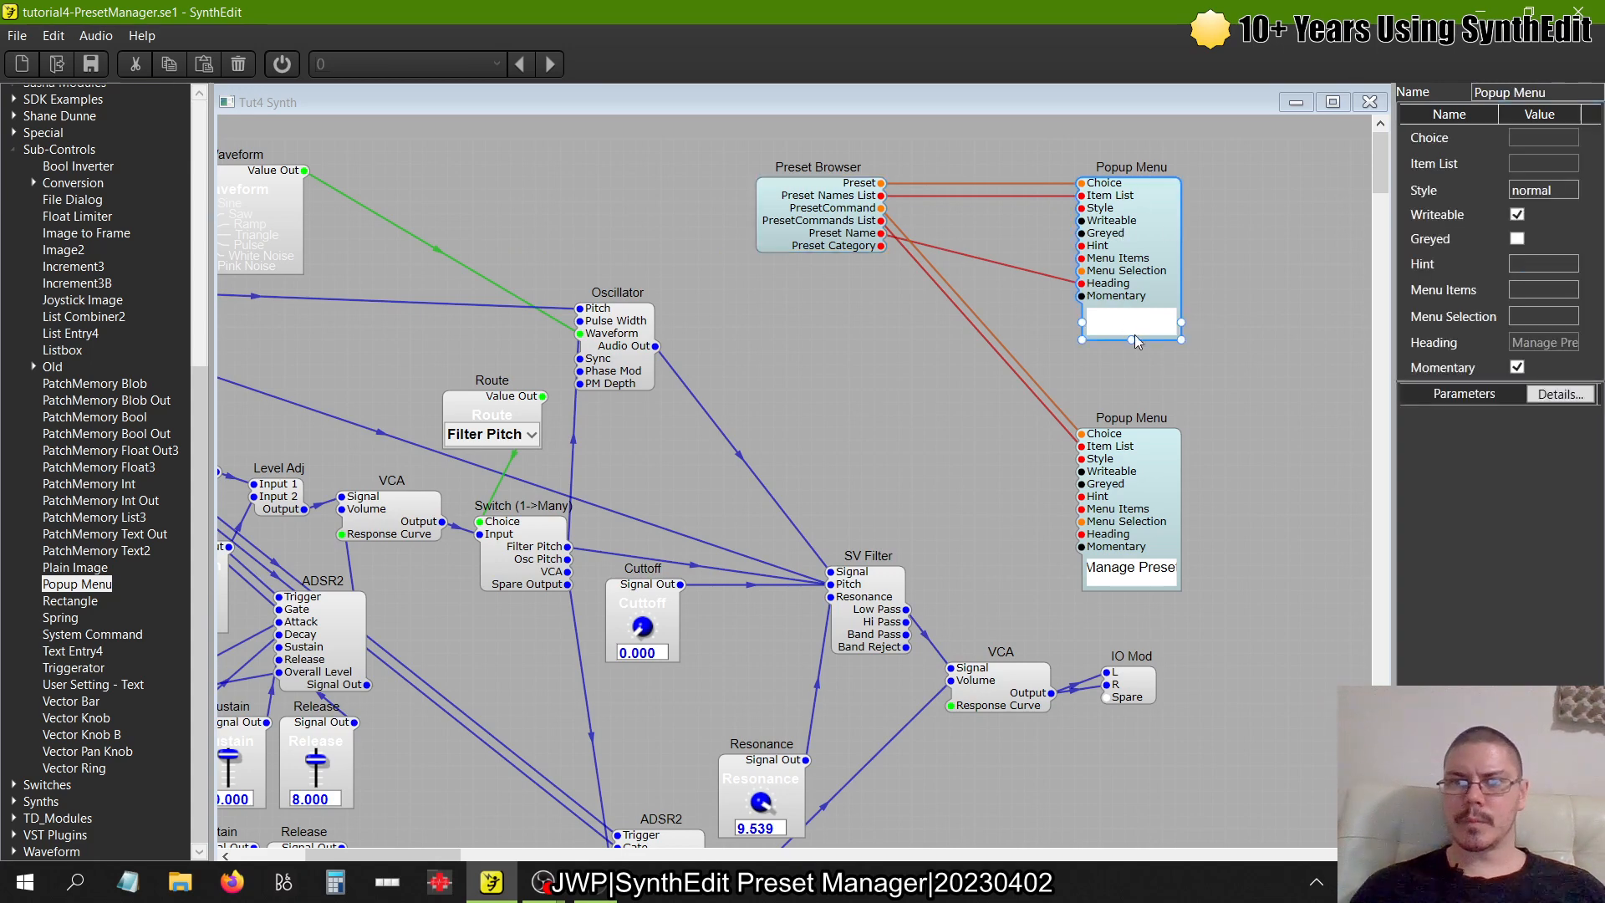
pyautogui.click(1128, 327)
pyautogui.click(1249, 154)
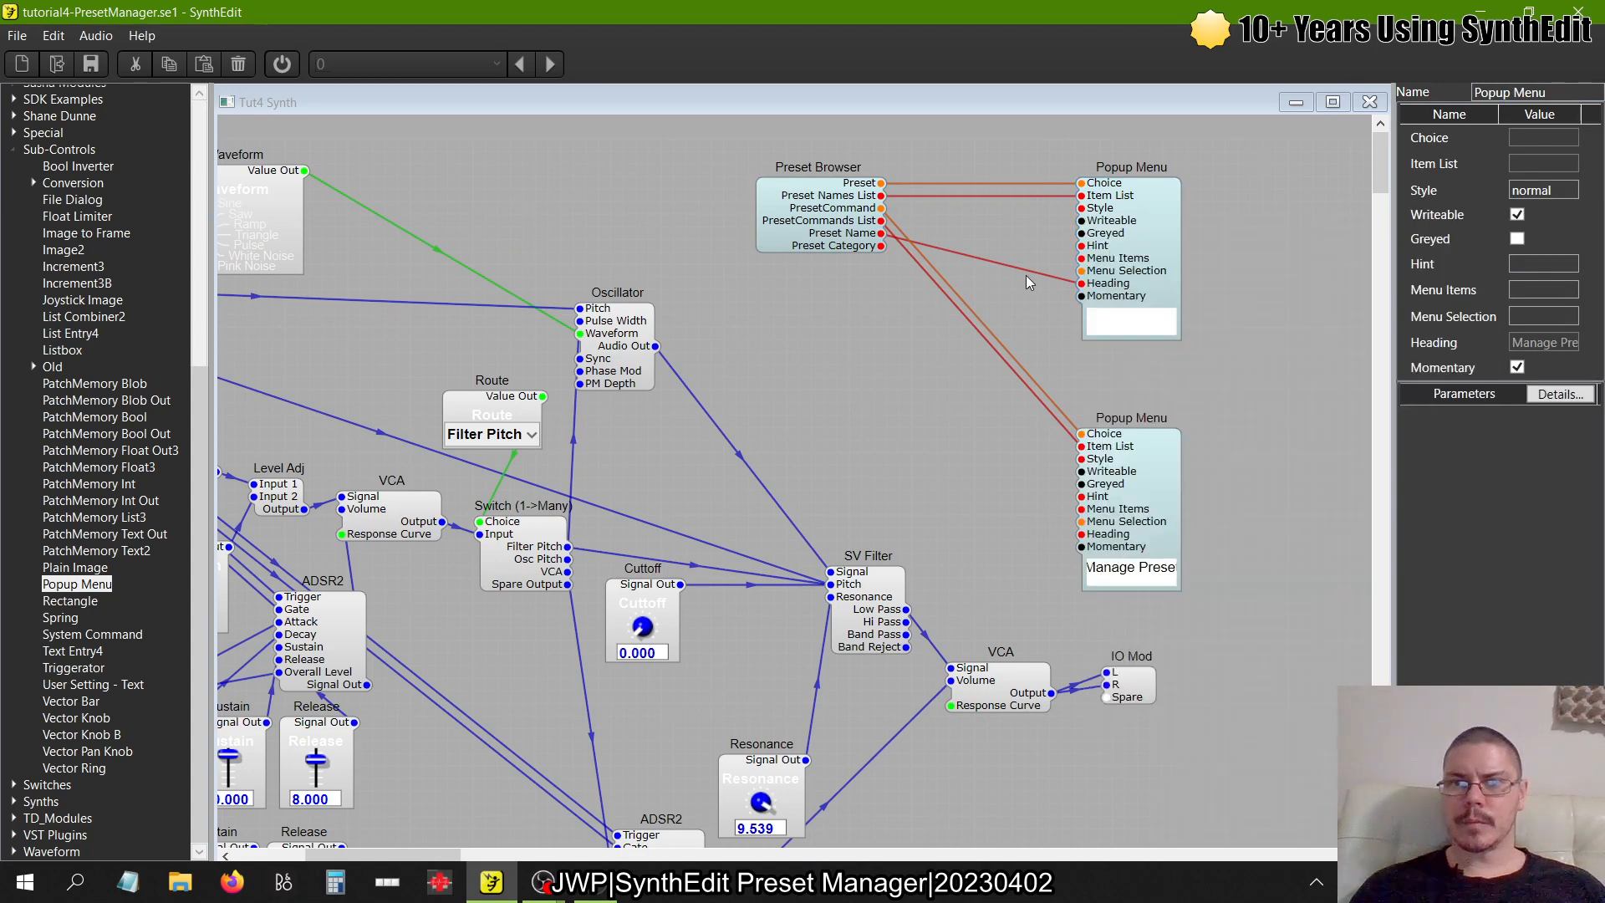
# - Test the left patch menu on the panel by choosing Patch 001, check its heading, and return to the module structure
pyautogui.rightClick(1252, 287)
pyautogui.click(1311, 411)
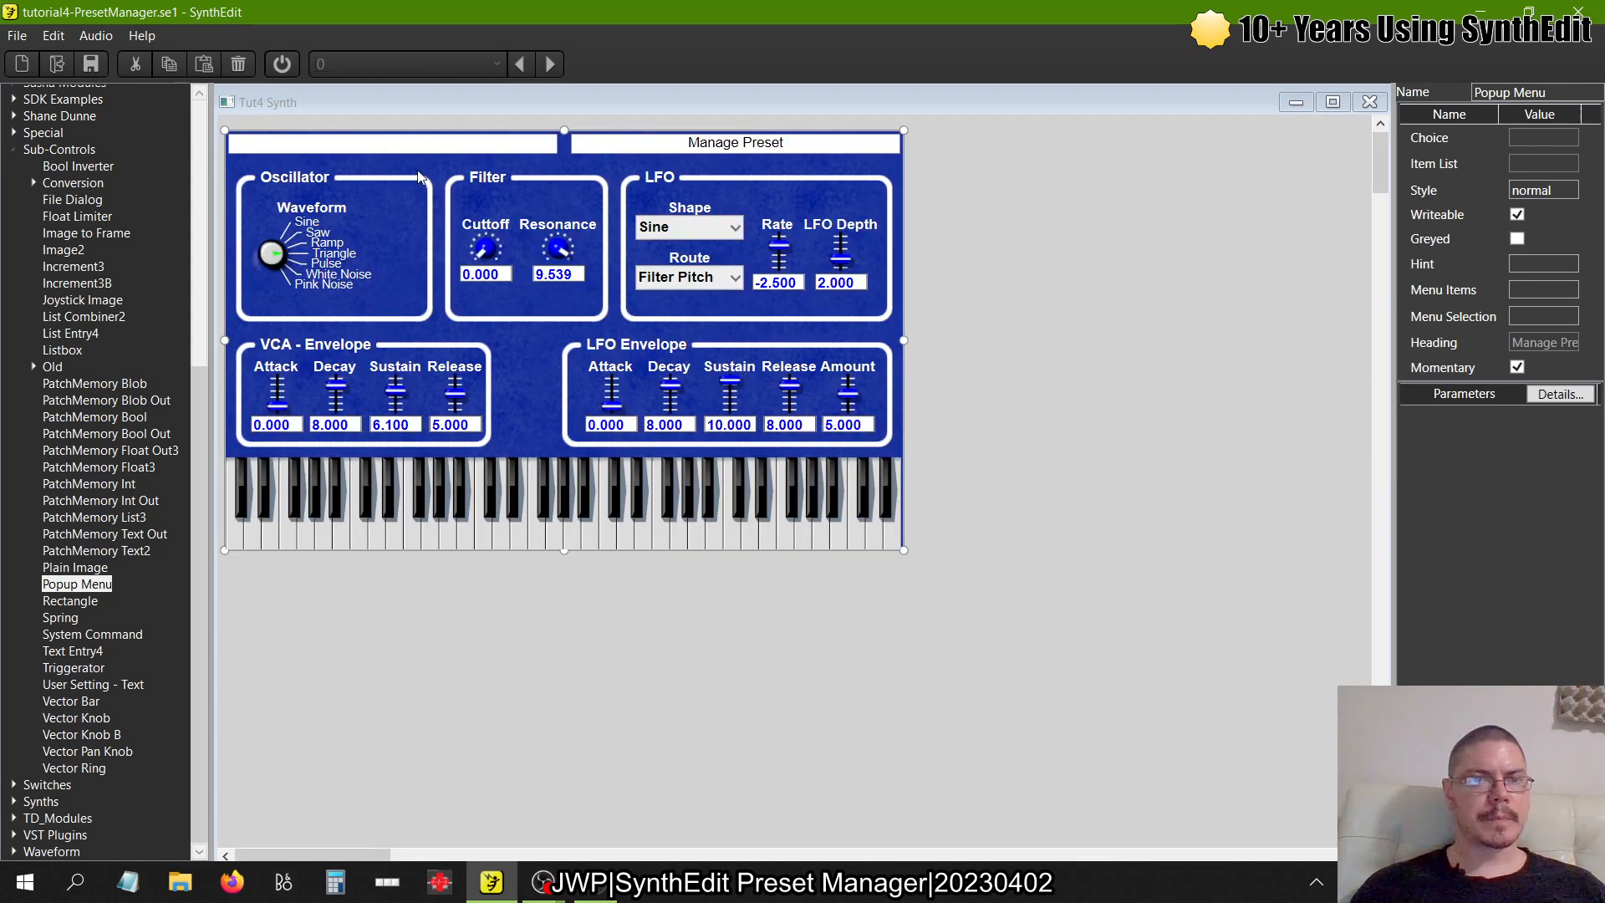
pyautogui.click(392, 151)
pyautogui.click(283, 143)
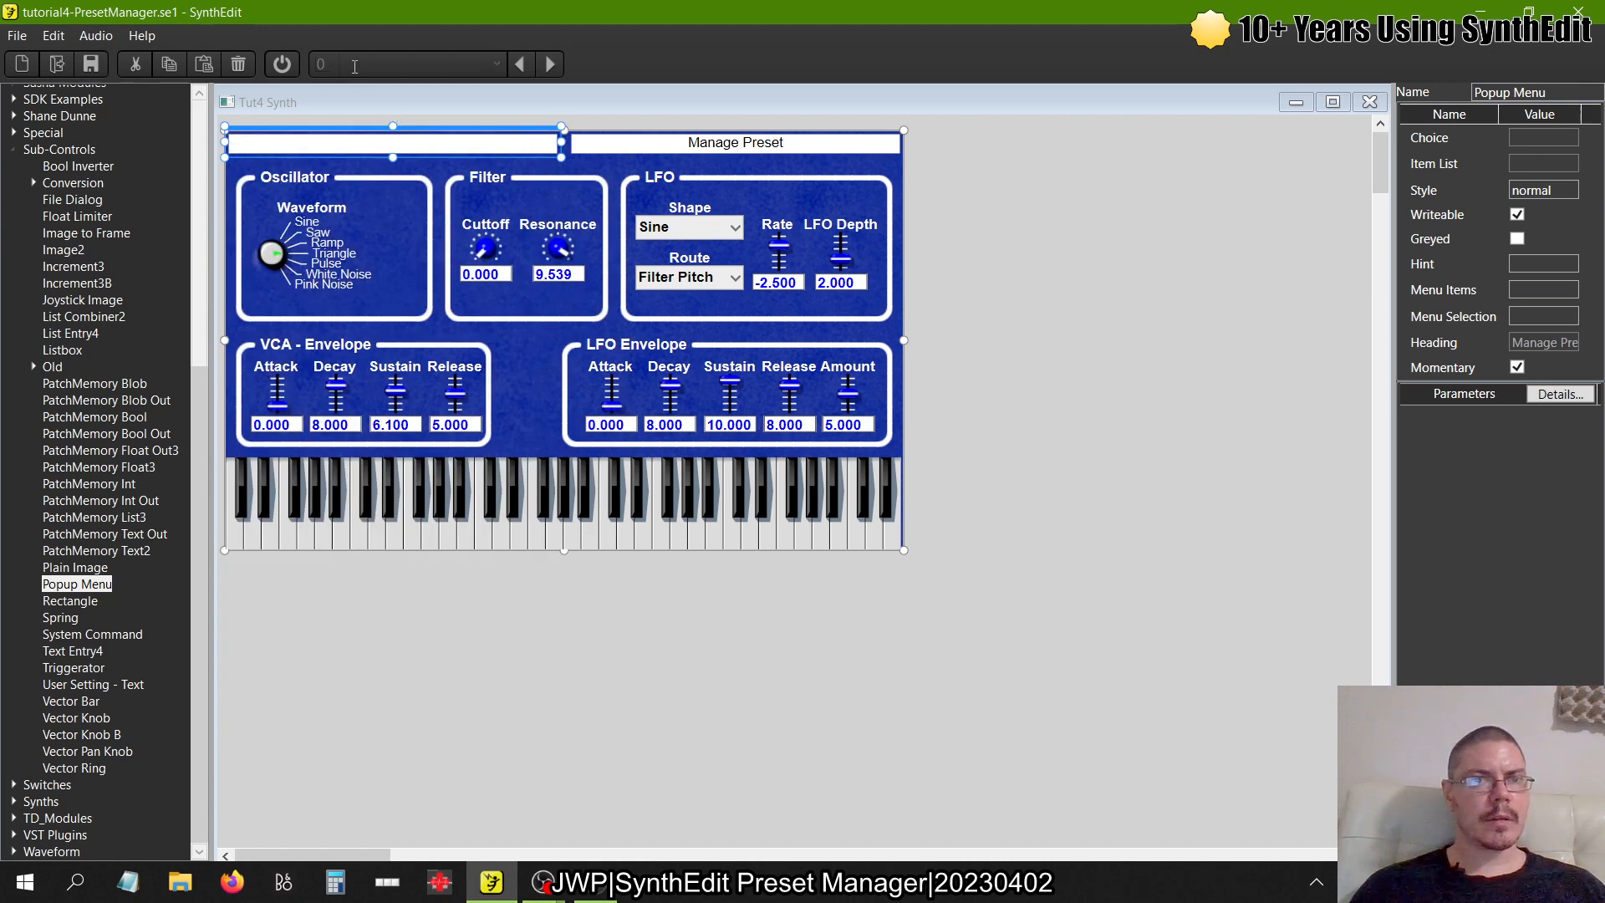
pyautogui.click(497, 66)
pyautogui.click(624, 107)
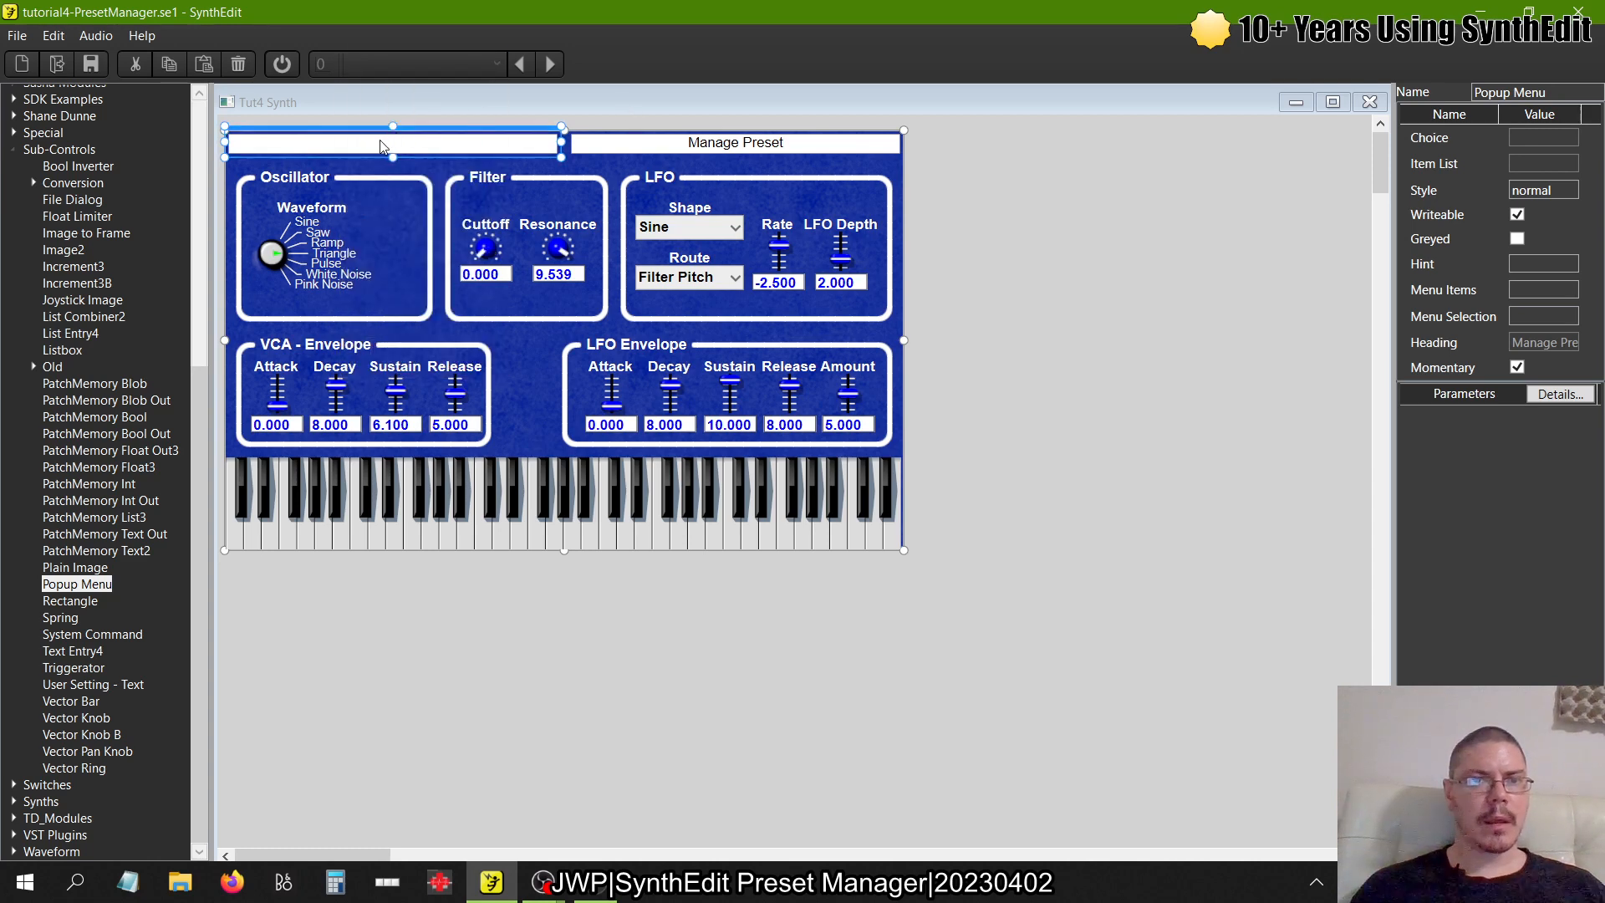
pyautogui.click(431, 151)
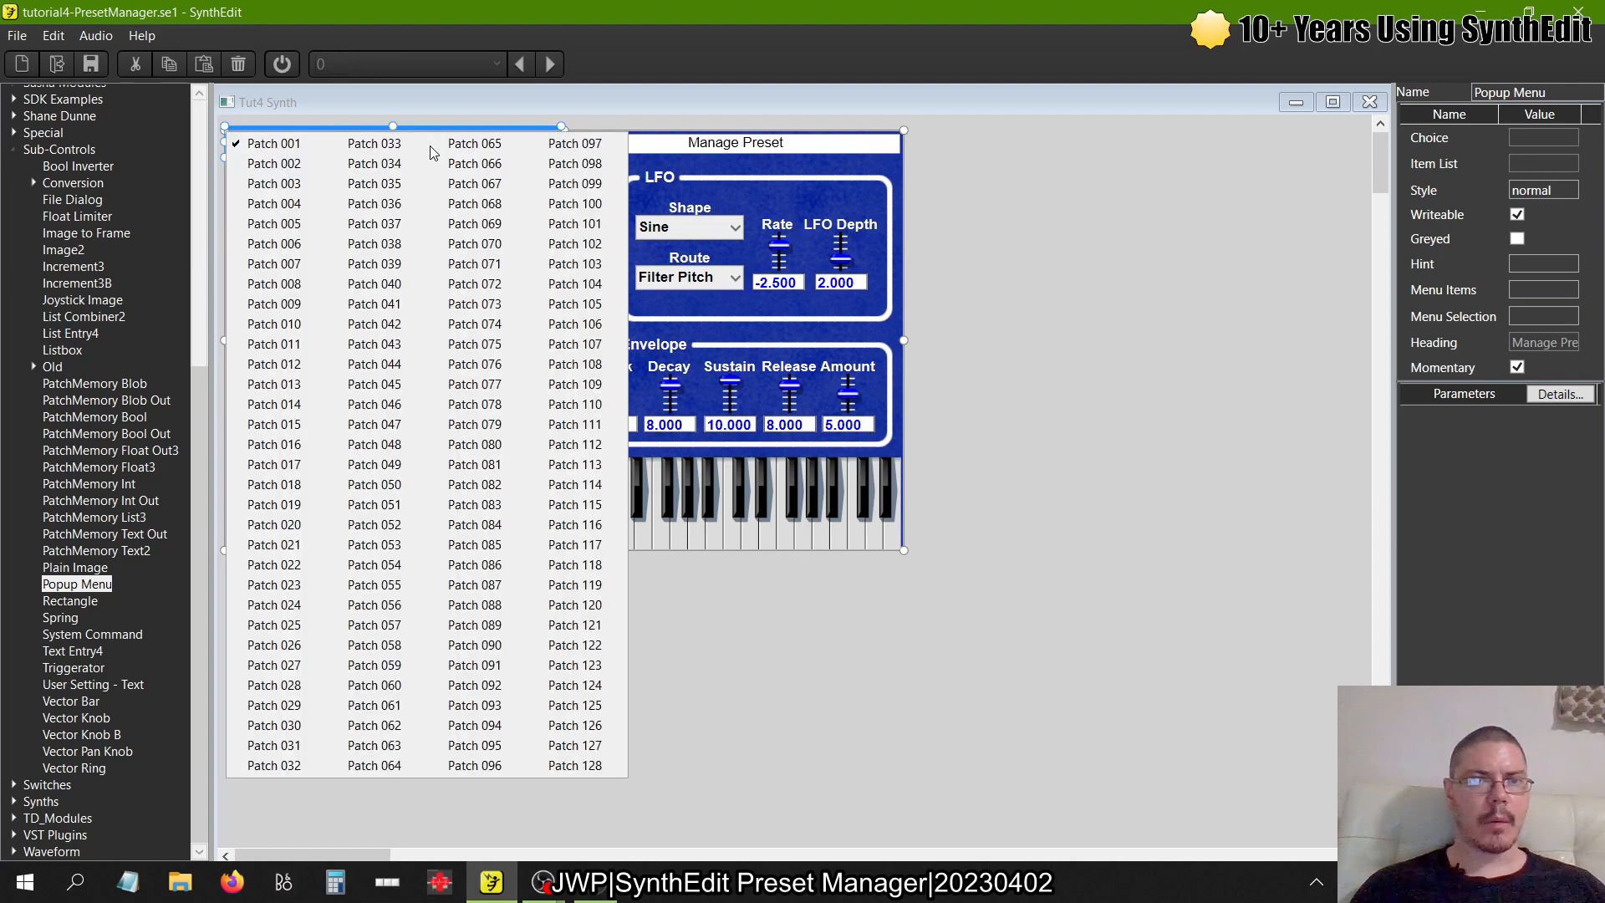
pyautogui.click(303, 152)
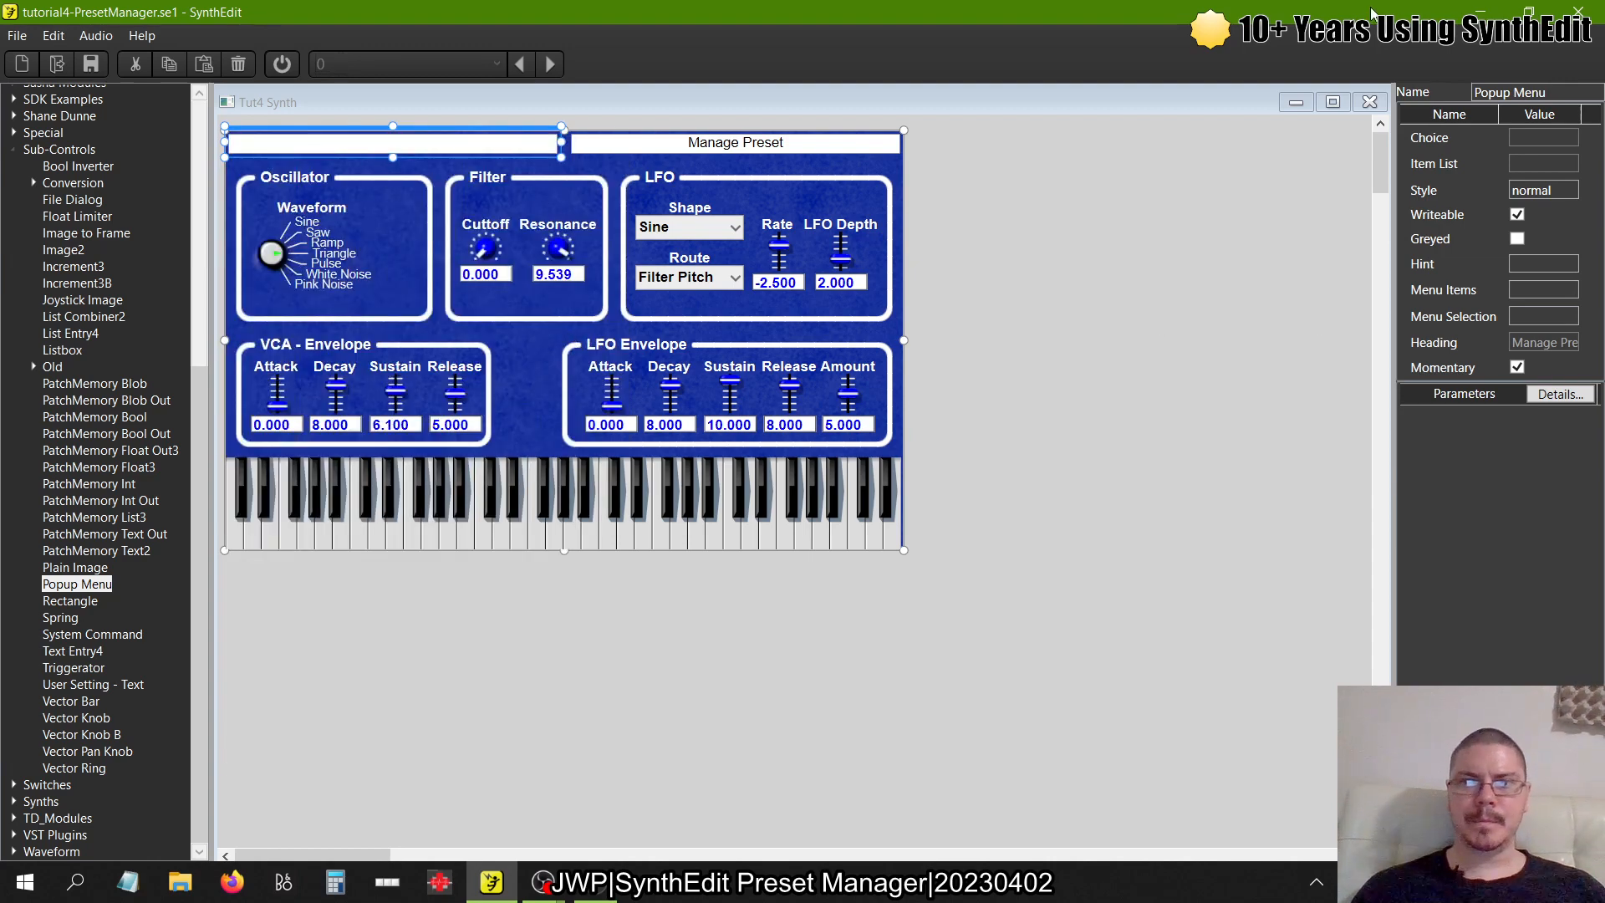
pyautogui.click(1370, 102)
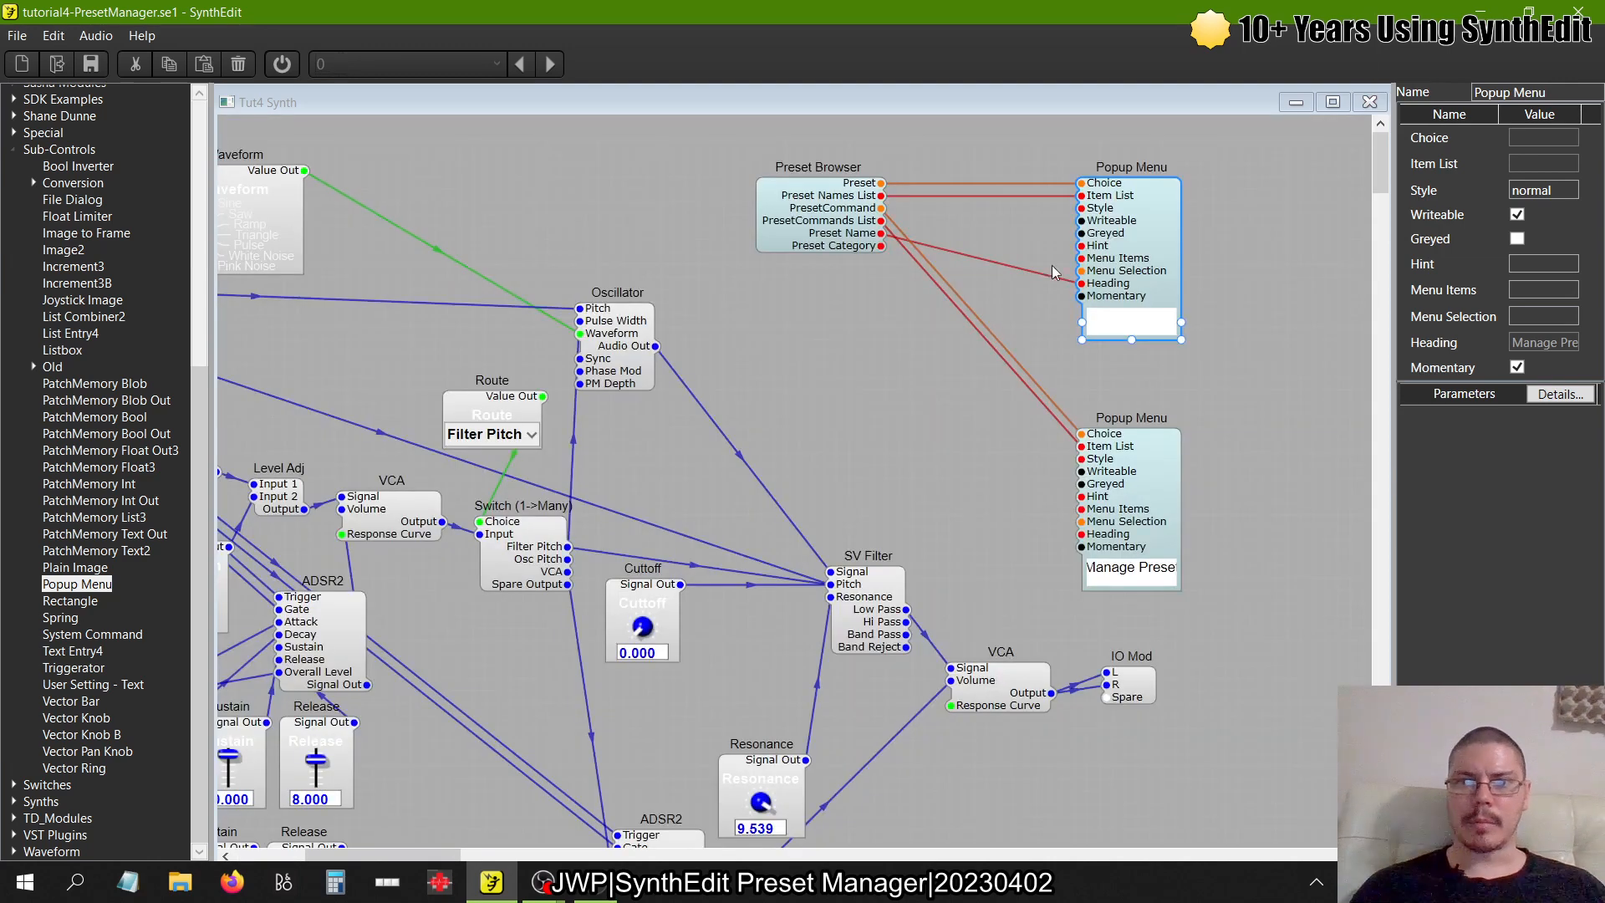
# - Delete the connection from Preset Name to the upper Popup Menu's Heading and set that menu's heading to Bank
pyautogui.click(995, 260)
pyautogui.press('Delete')
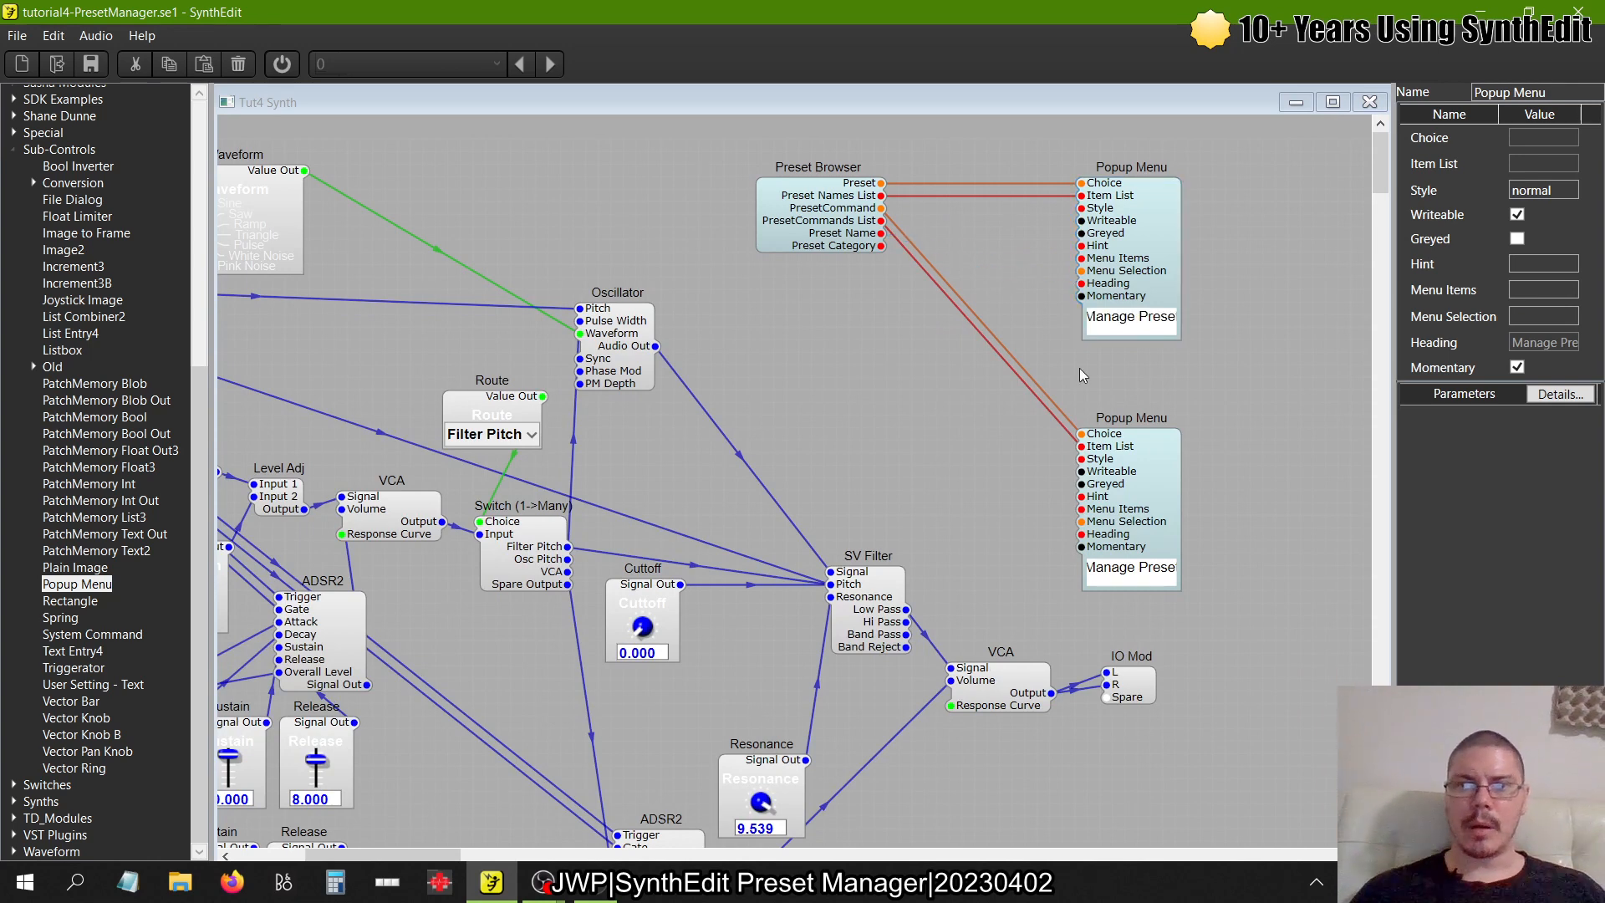
pyautogui.moveTo(1135, 303); pyautogui.dragTo(1198, 290)
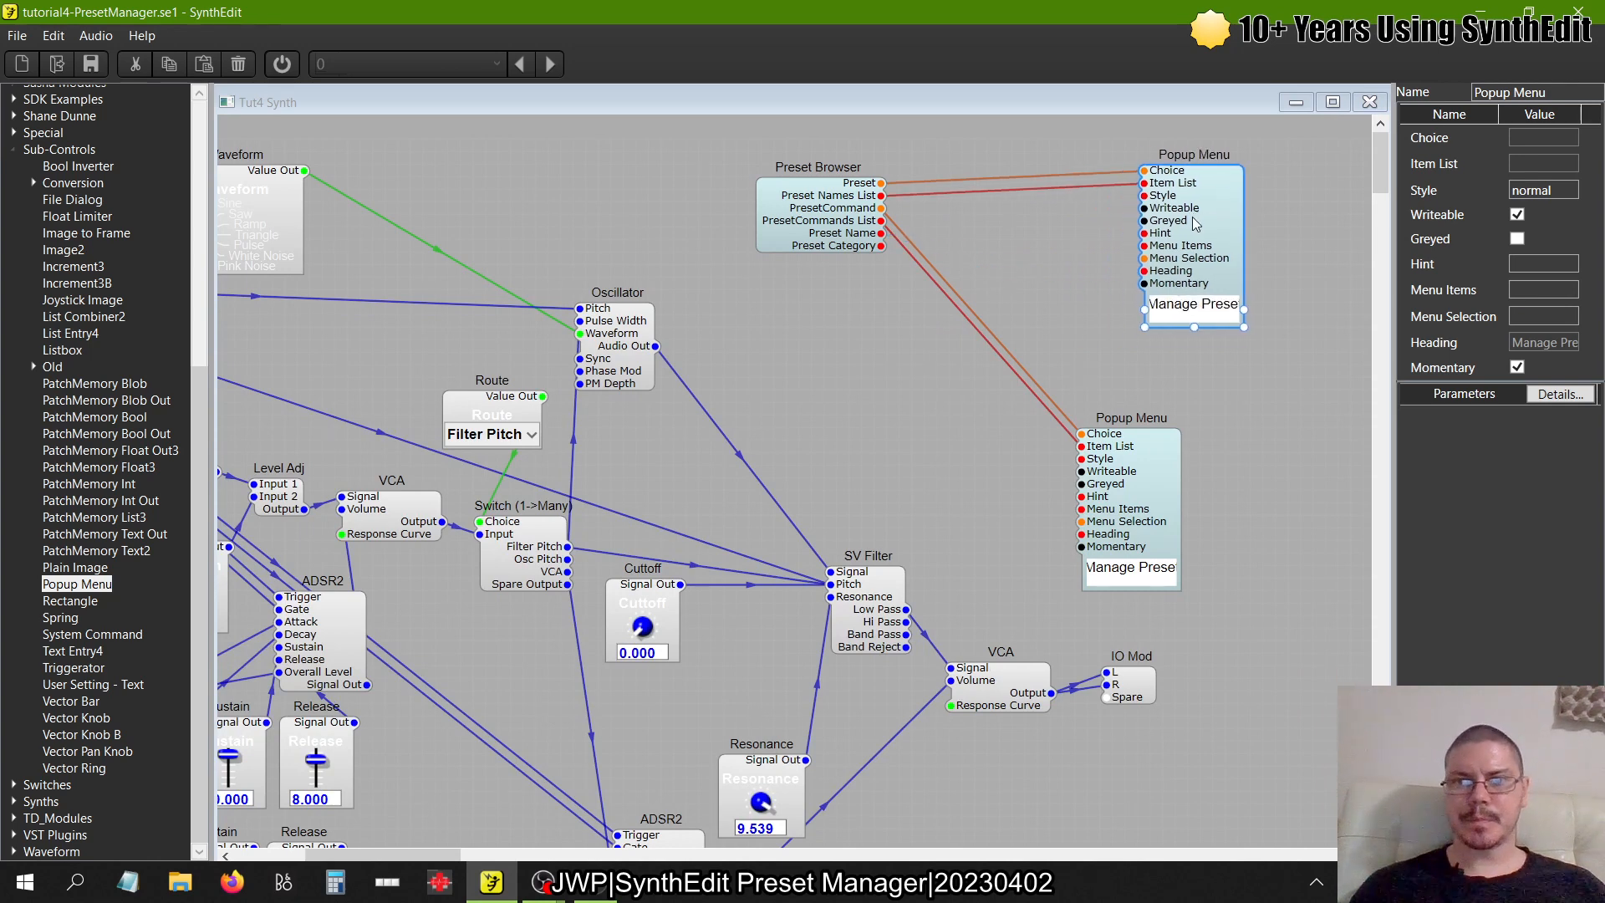
pyautogui.moveTo(1196, 224); pyautogui.dragTo(1208, 237)
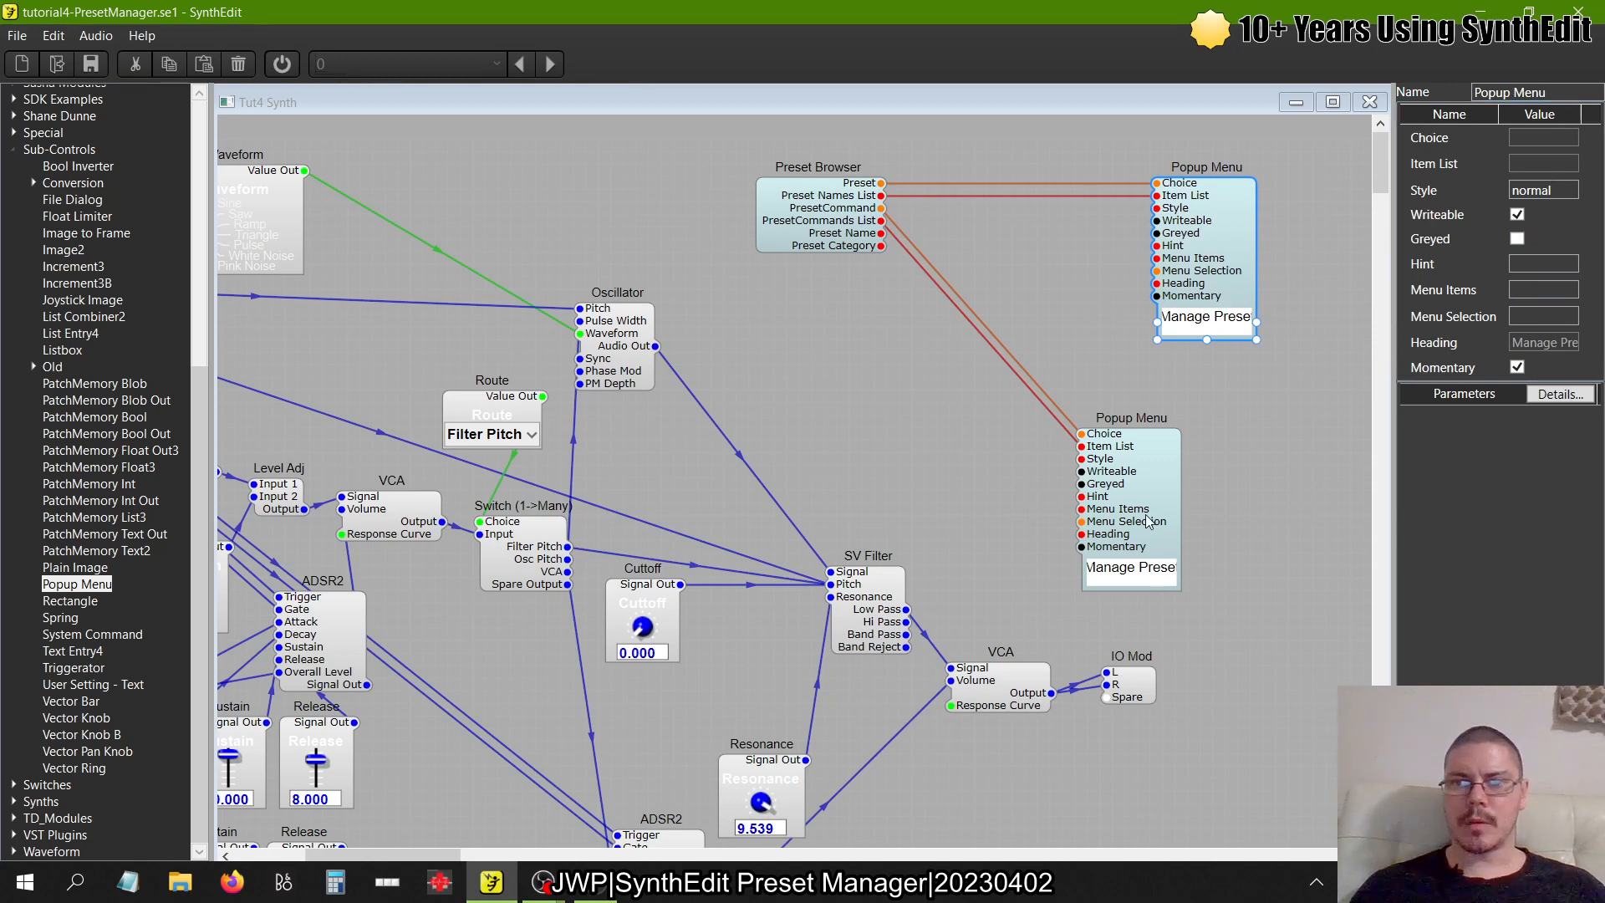
pyautogui.click(1528, 337)
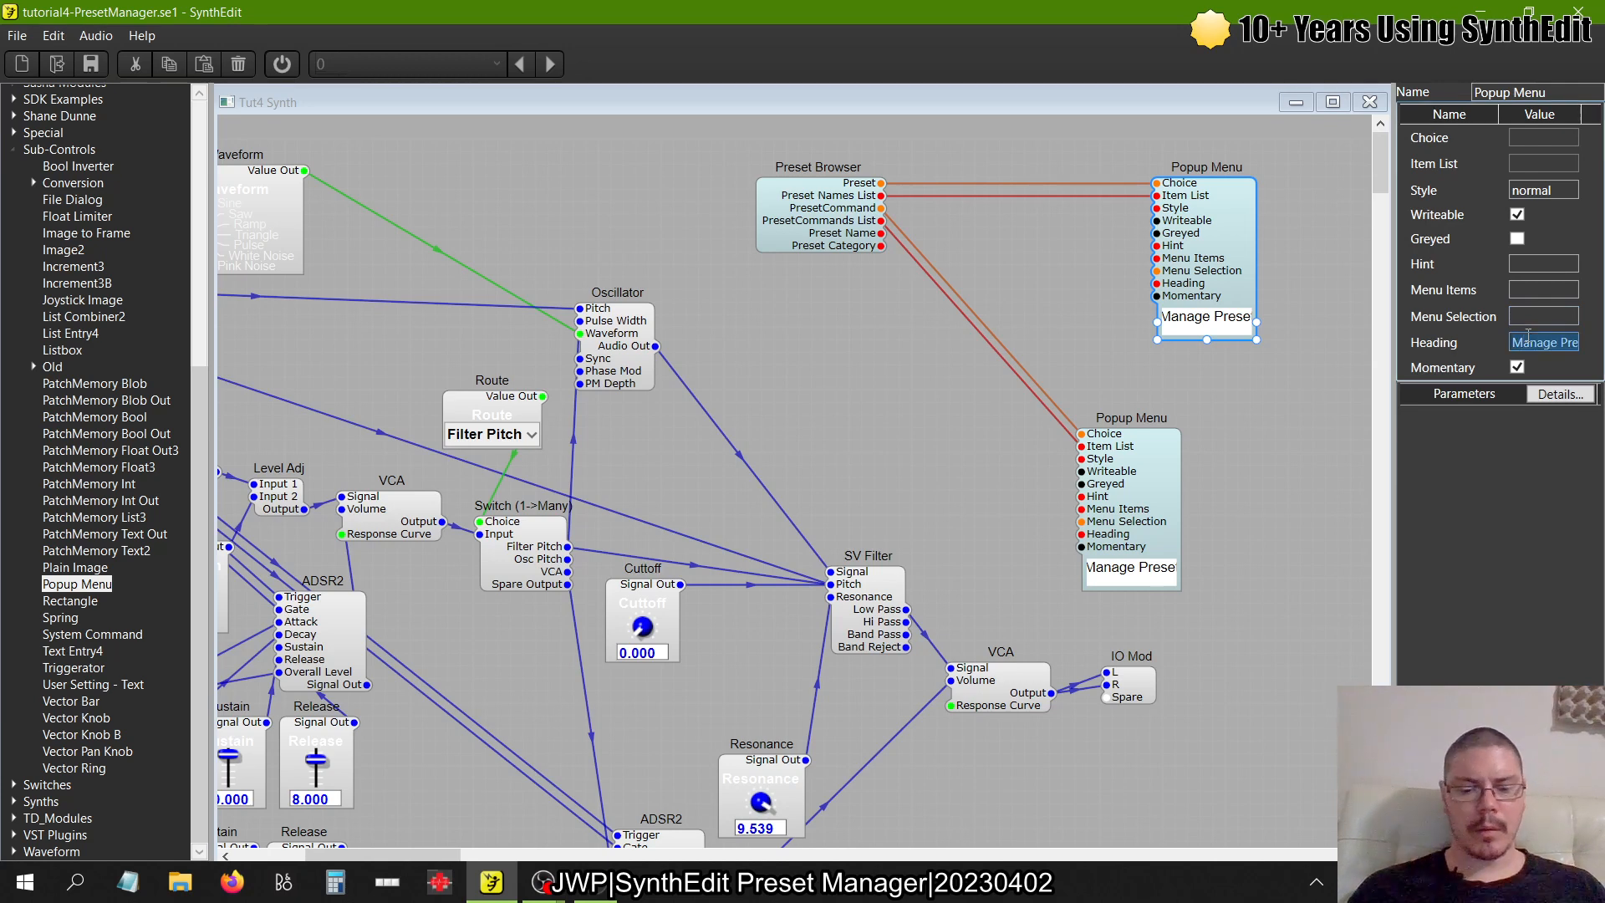
pyautogui.write('Bank')
pyautogui.press('Tab')
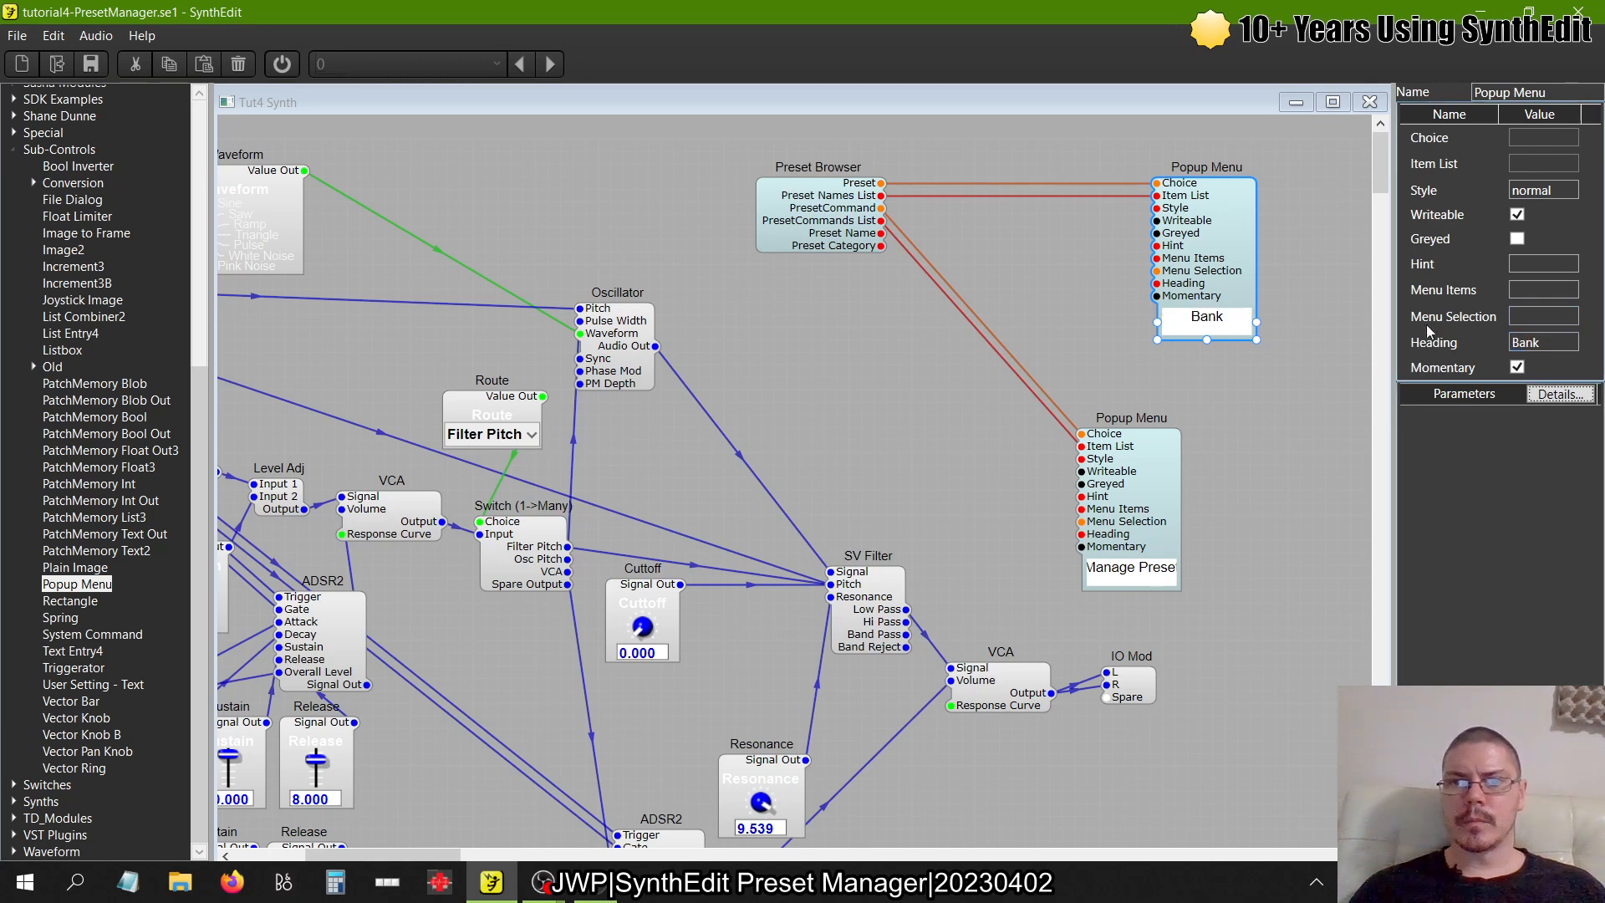
# - On the panel, narrow the Bank menu to just fit its heading at the left end of the strip
pyautogui.rightClick(1036, 248)
pyautogui.click(1087, 370)
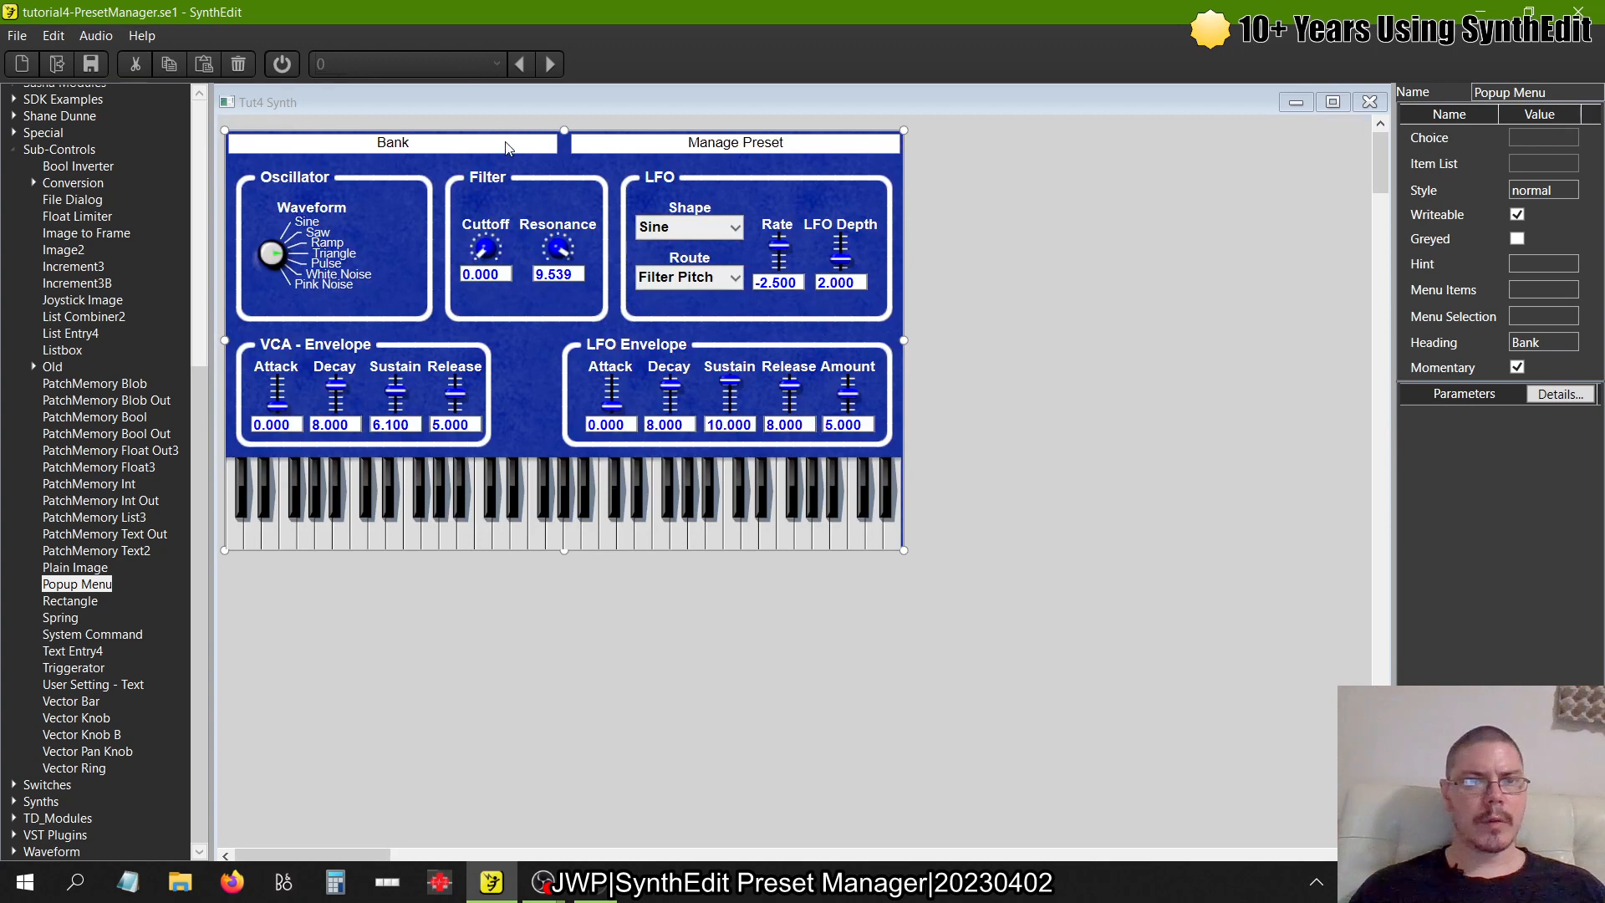
pyautogui.click(506, 148)
pyautogui.click(556, 148)
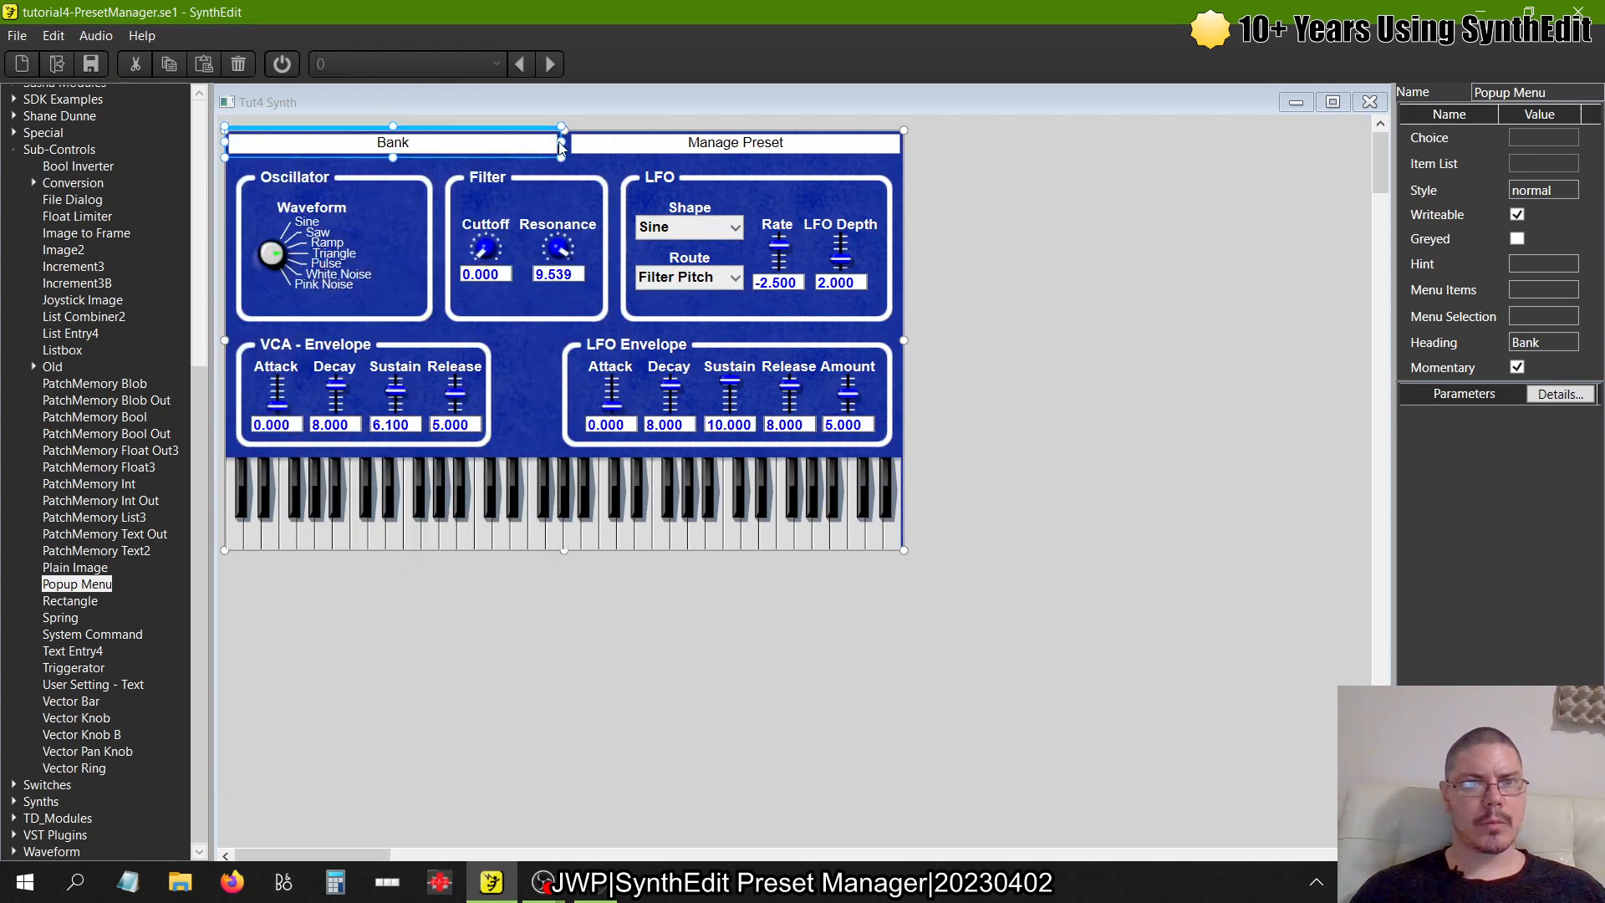
pyautogui.moveTo(562, 149); pyautogui.dragTo(257, 178)
pyautogui.click(960, 278)
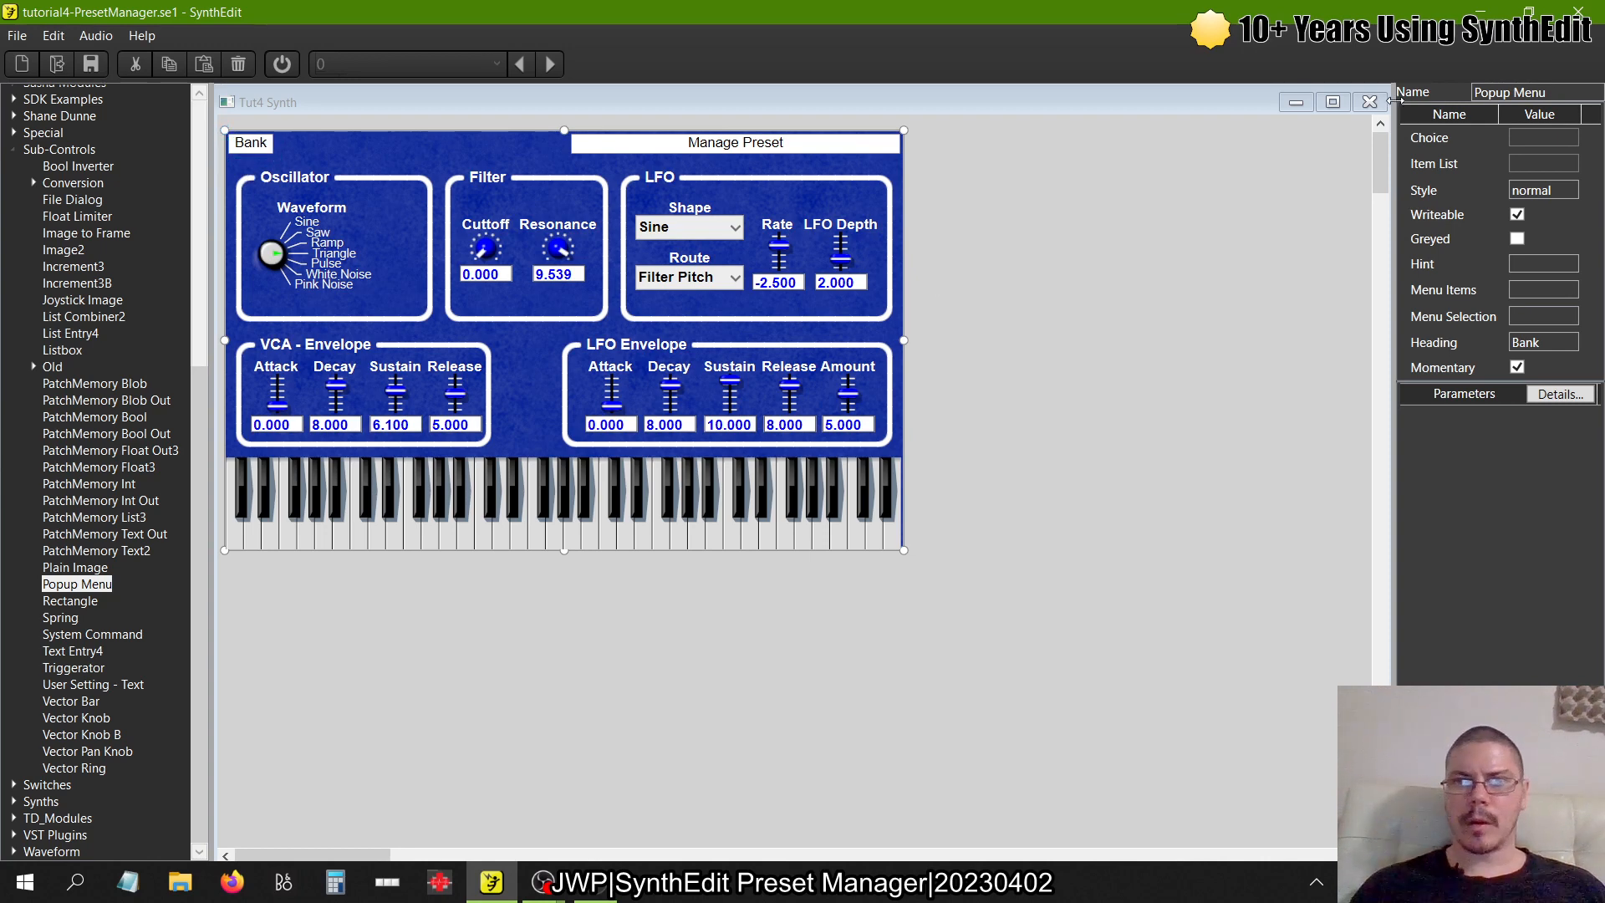
# - Return to the module structure, add a Text Entry4 module and line it up between the two Popup Menus
pyautogui.click(1369, 101)
pyautogui.moveTo(73, 650); pyautogui.dragTo(1092, 360)
pyautogui.moveTo(1171, 514); pyautogui.dragTo(1260, 629)
pyautogui.moveTo(1212, 261); pyautogui.dragTo(1262, 248)
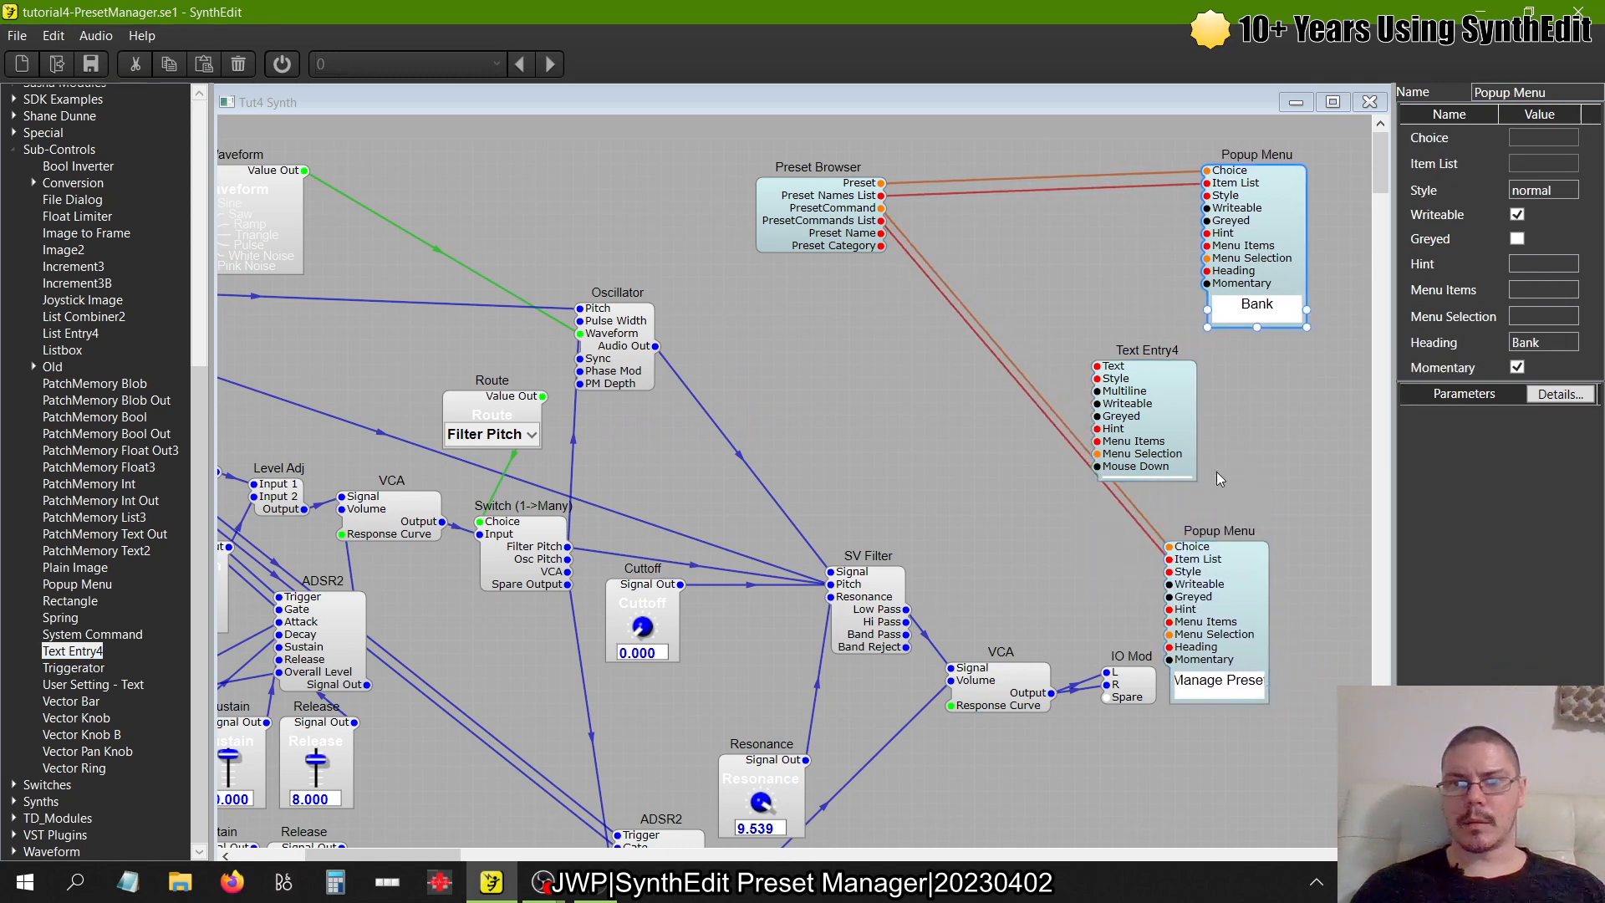
pyautogui.moveTo(1141, 410); pyautogui.dragTo(1259, 402)
pyautogui.click(1201, 579)
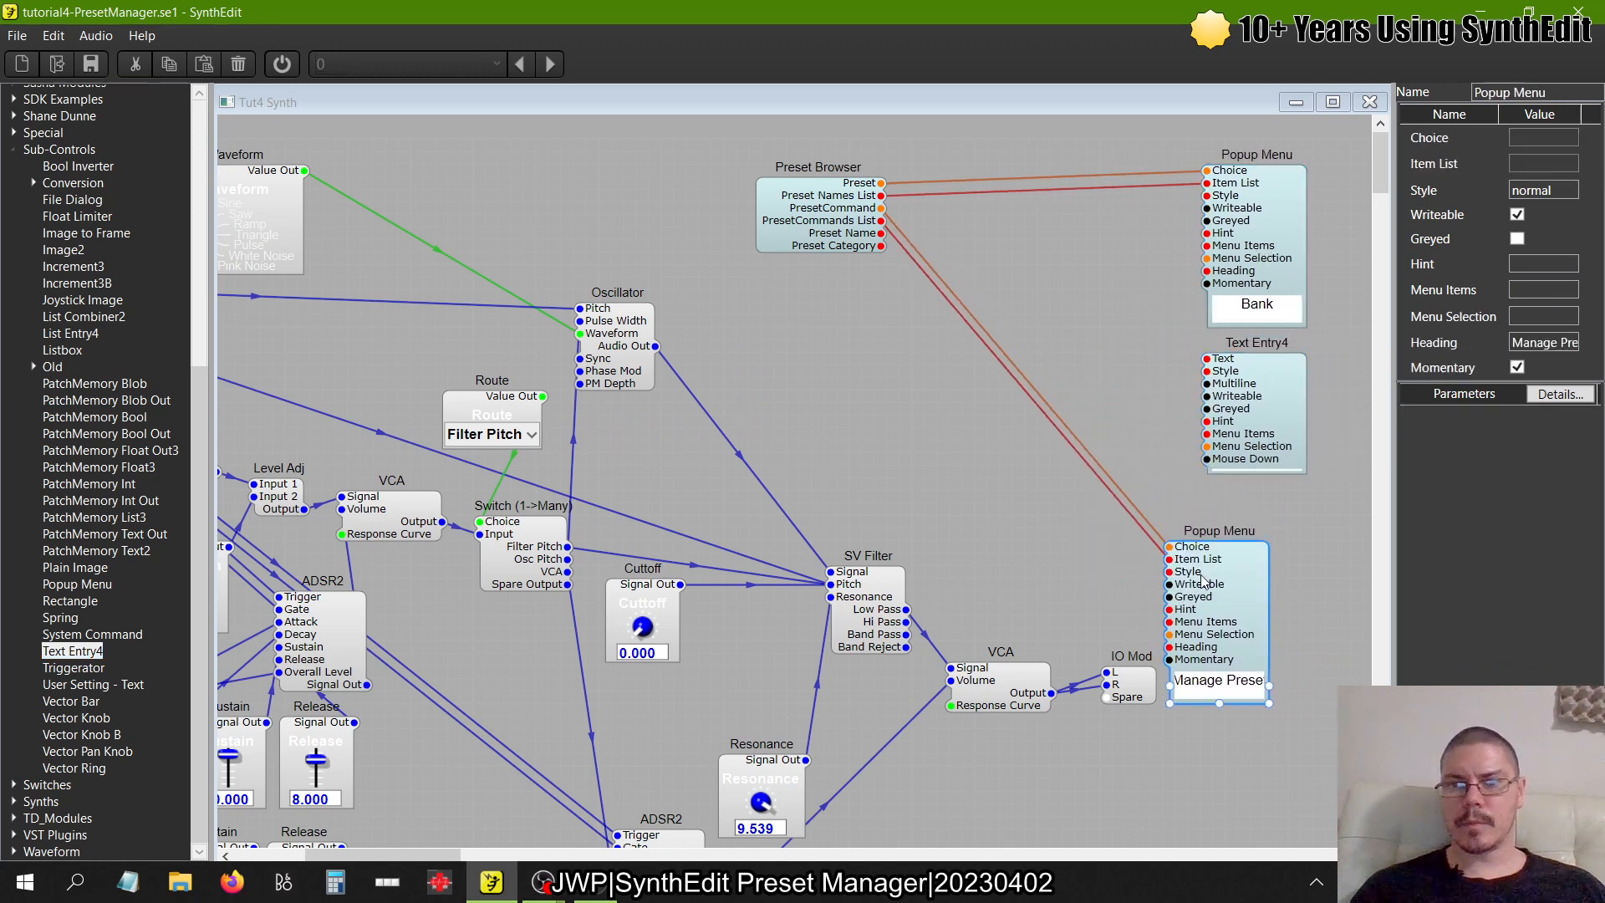
pyautogui.moveTo(1201, 579); pyautogui.dragTo(1238, 566)
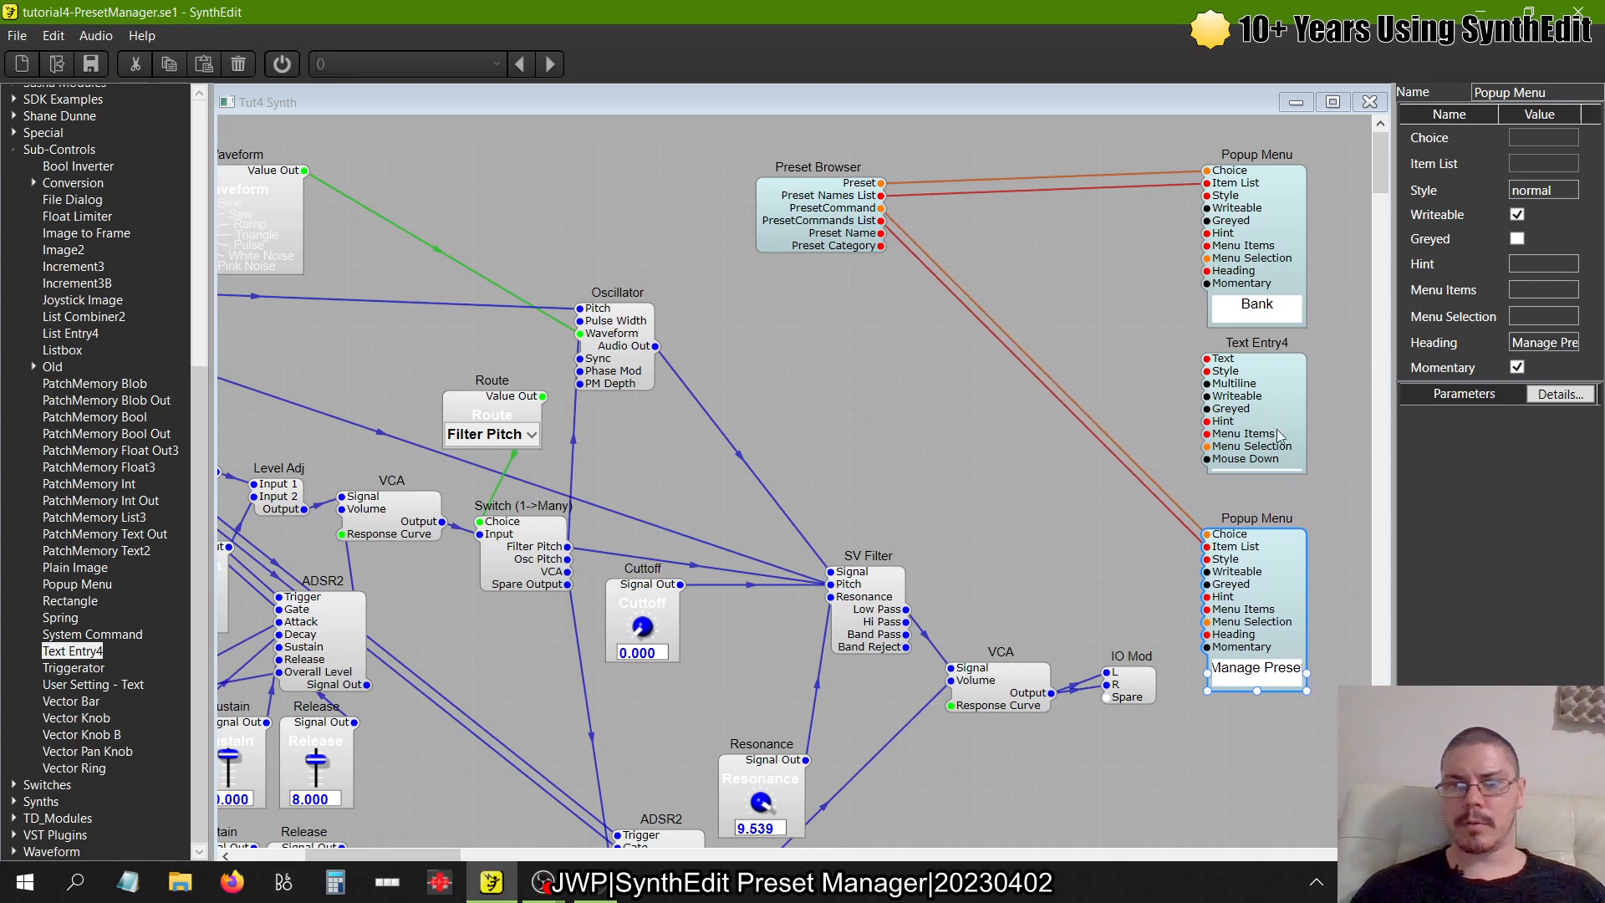
# - Increase the height of the Text Entry4 module's text field and connect its Text to the Preset Browser's Preset Name
pyautogui.click(1257, 473)
pyautogui.moveTo(1256, 473); pyautogui.dragTo(1257, 500)
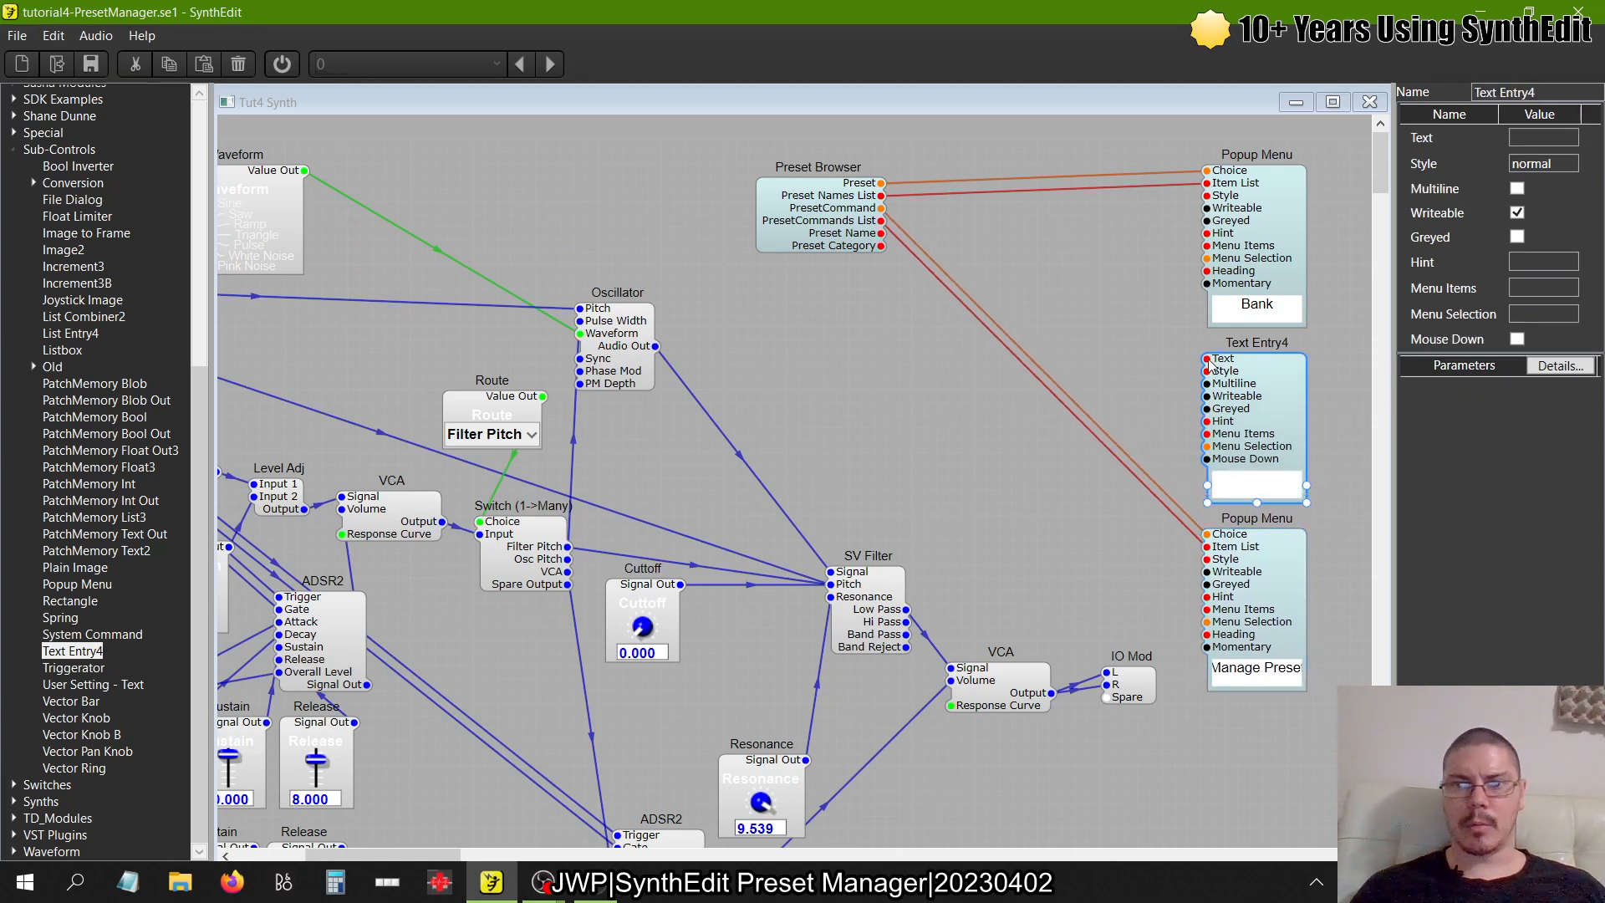
pyautogui.moveTo(1207, 358); pyautogui.dragTo(889, 237)
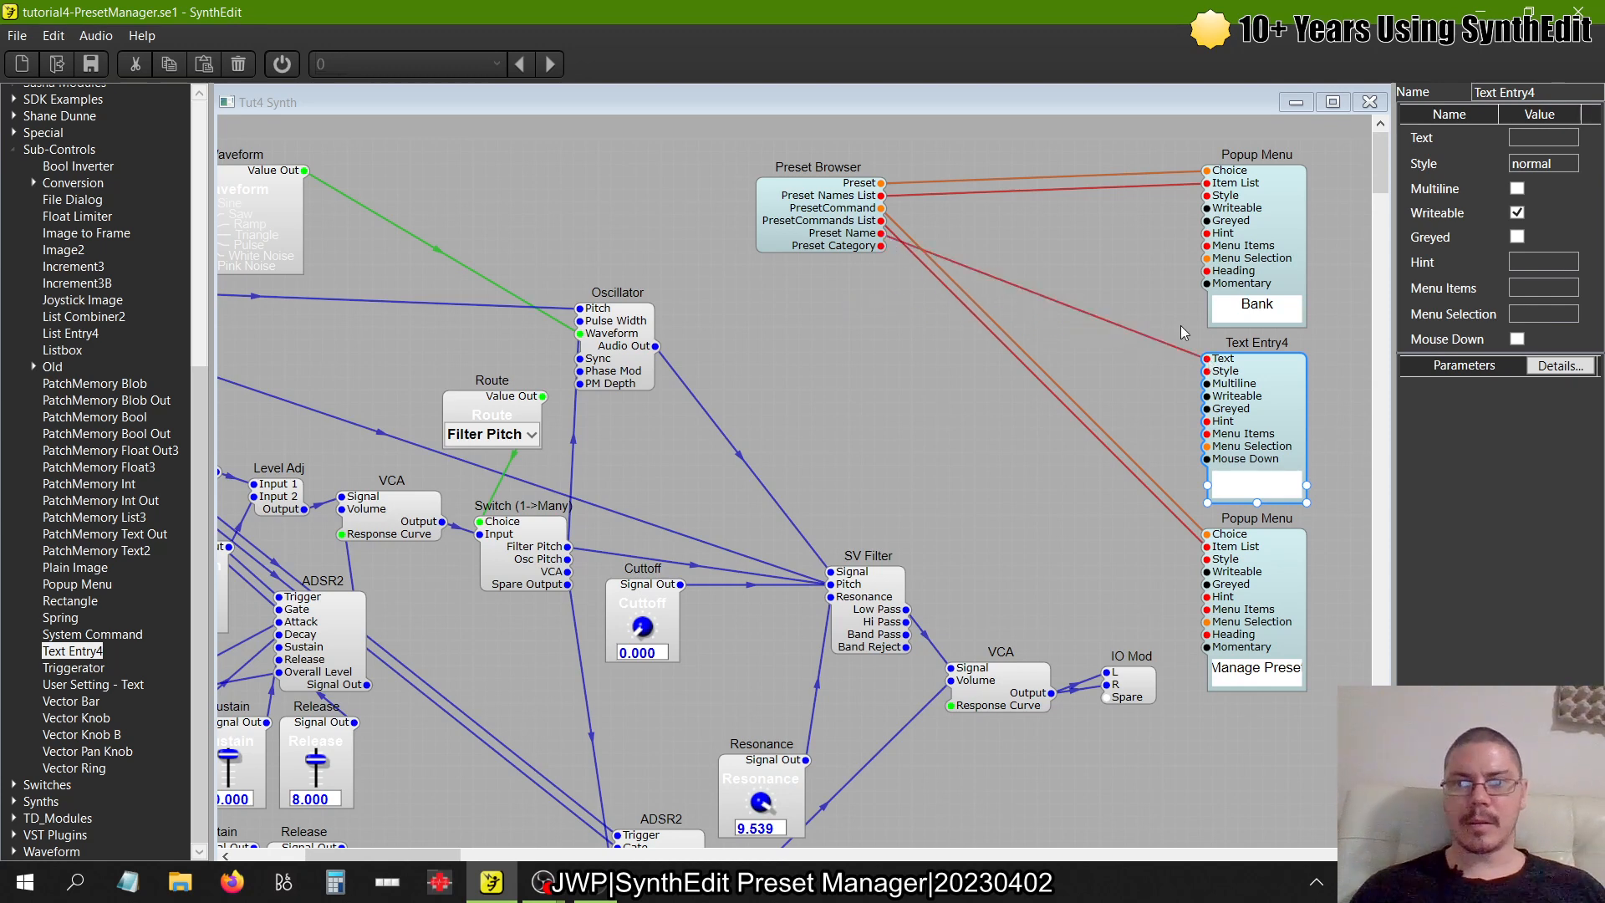
# - On the panel, move and resize the text entry box to fill the gap between the Bank and Manage Preset menus
pyautogui.rightClick(1073, 249)
pyautogui.click(1121, 375)
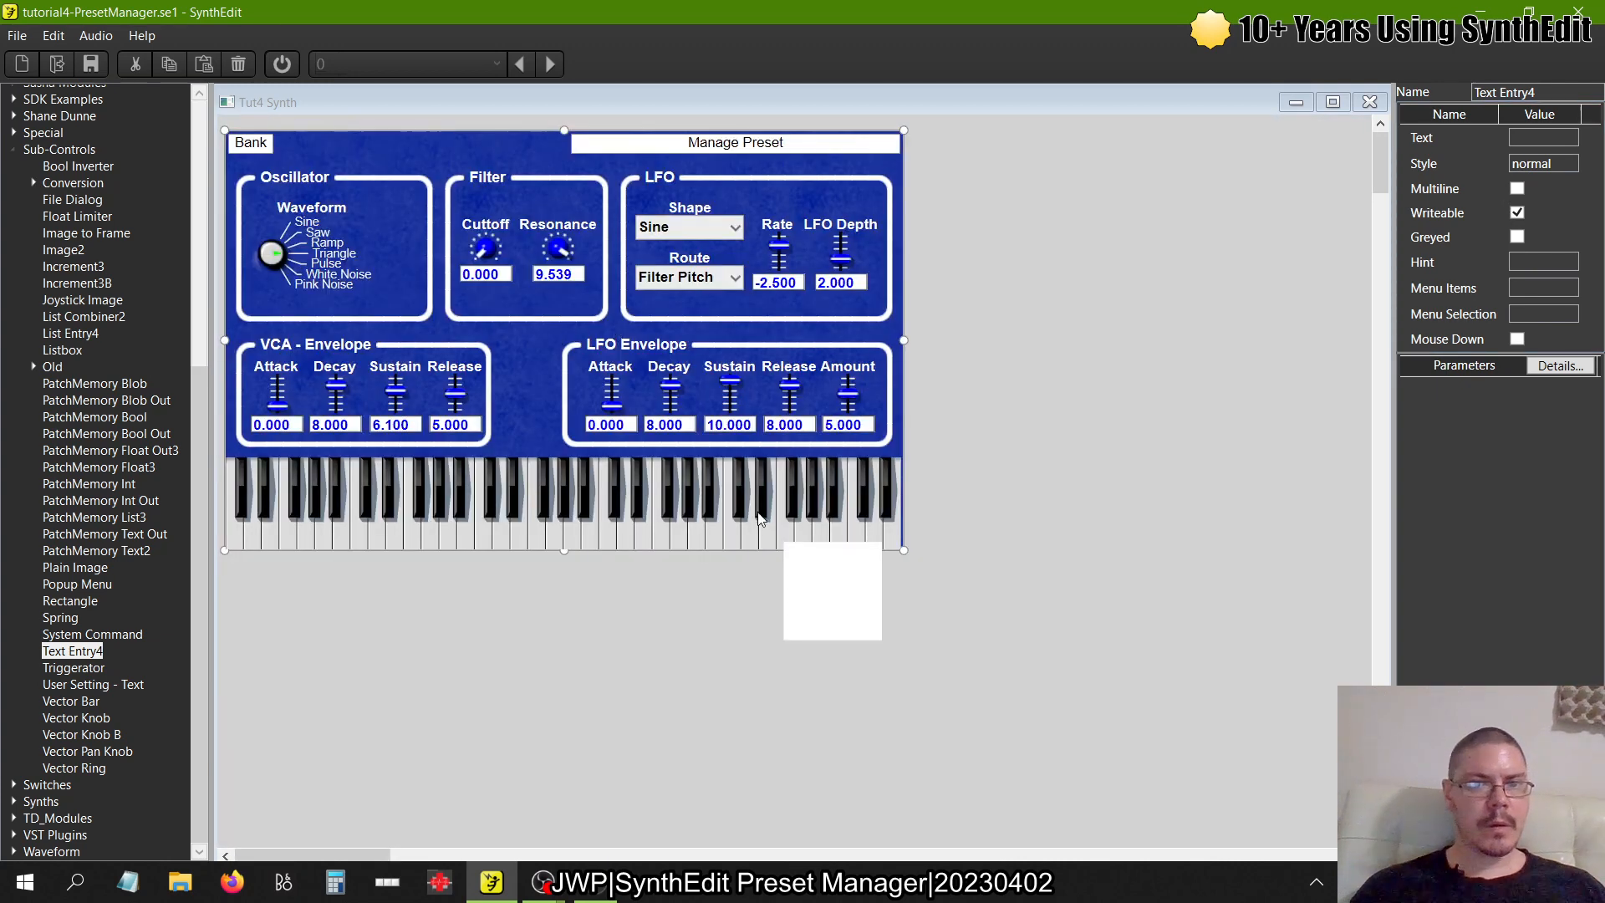
pyautogui.click(845, 556)
pyautogui.click(853, 536)
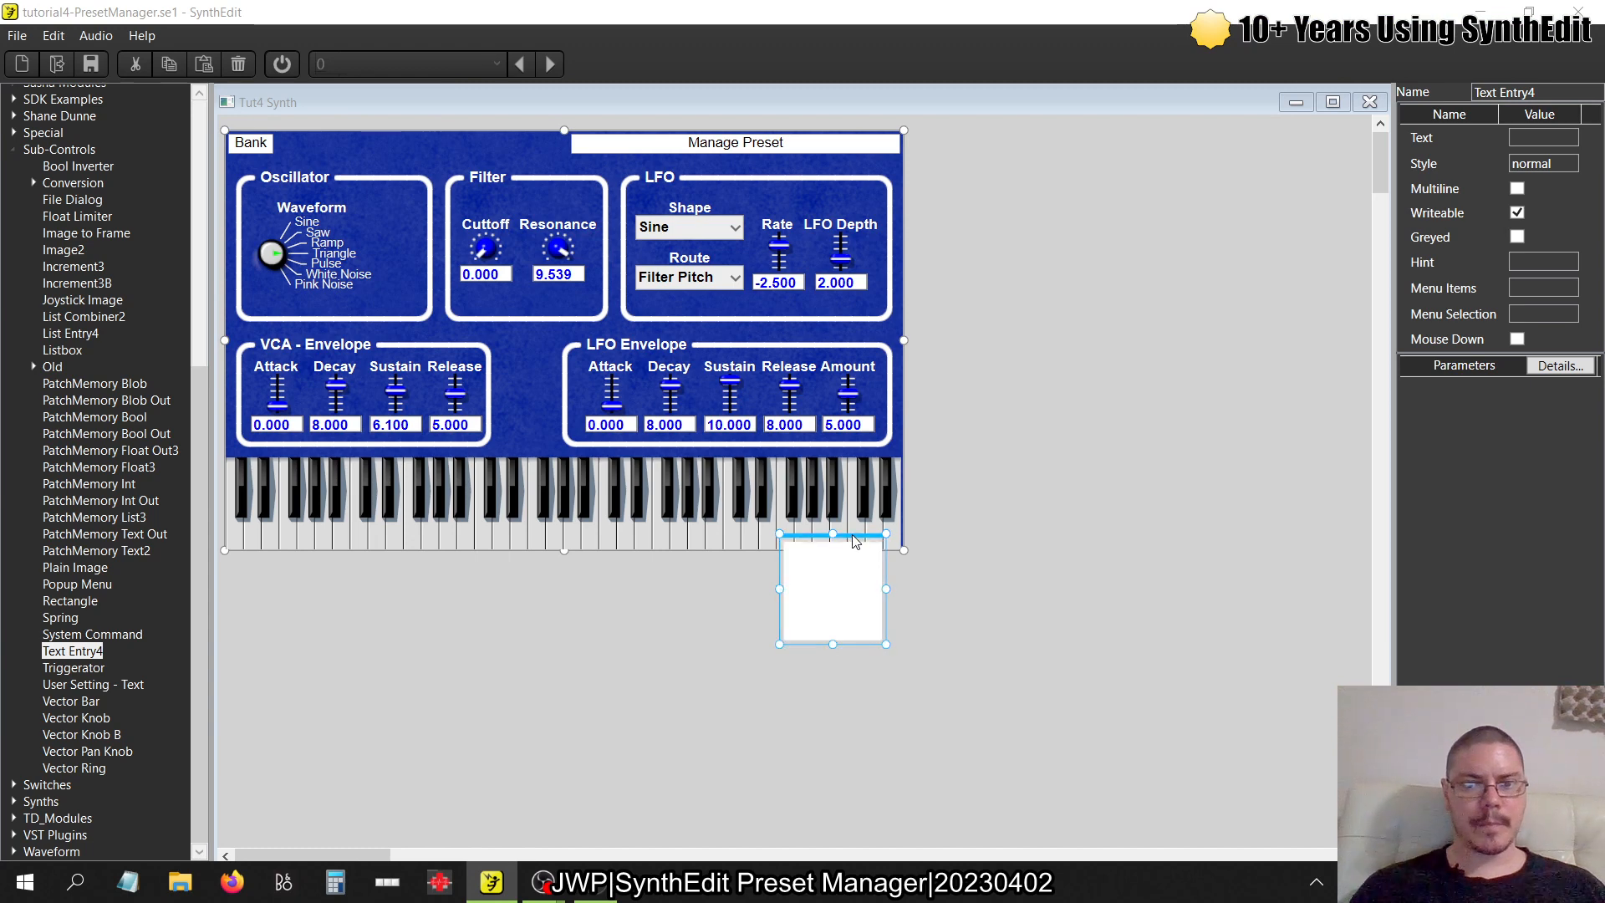
pyautogui.moveTo(863, 544); pyautogui.dragTo(562, 192)
pyautogui.moveTo(415, 238); pyautogui.dragTo(420, 163)
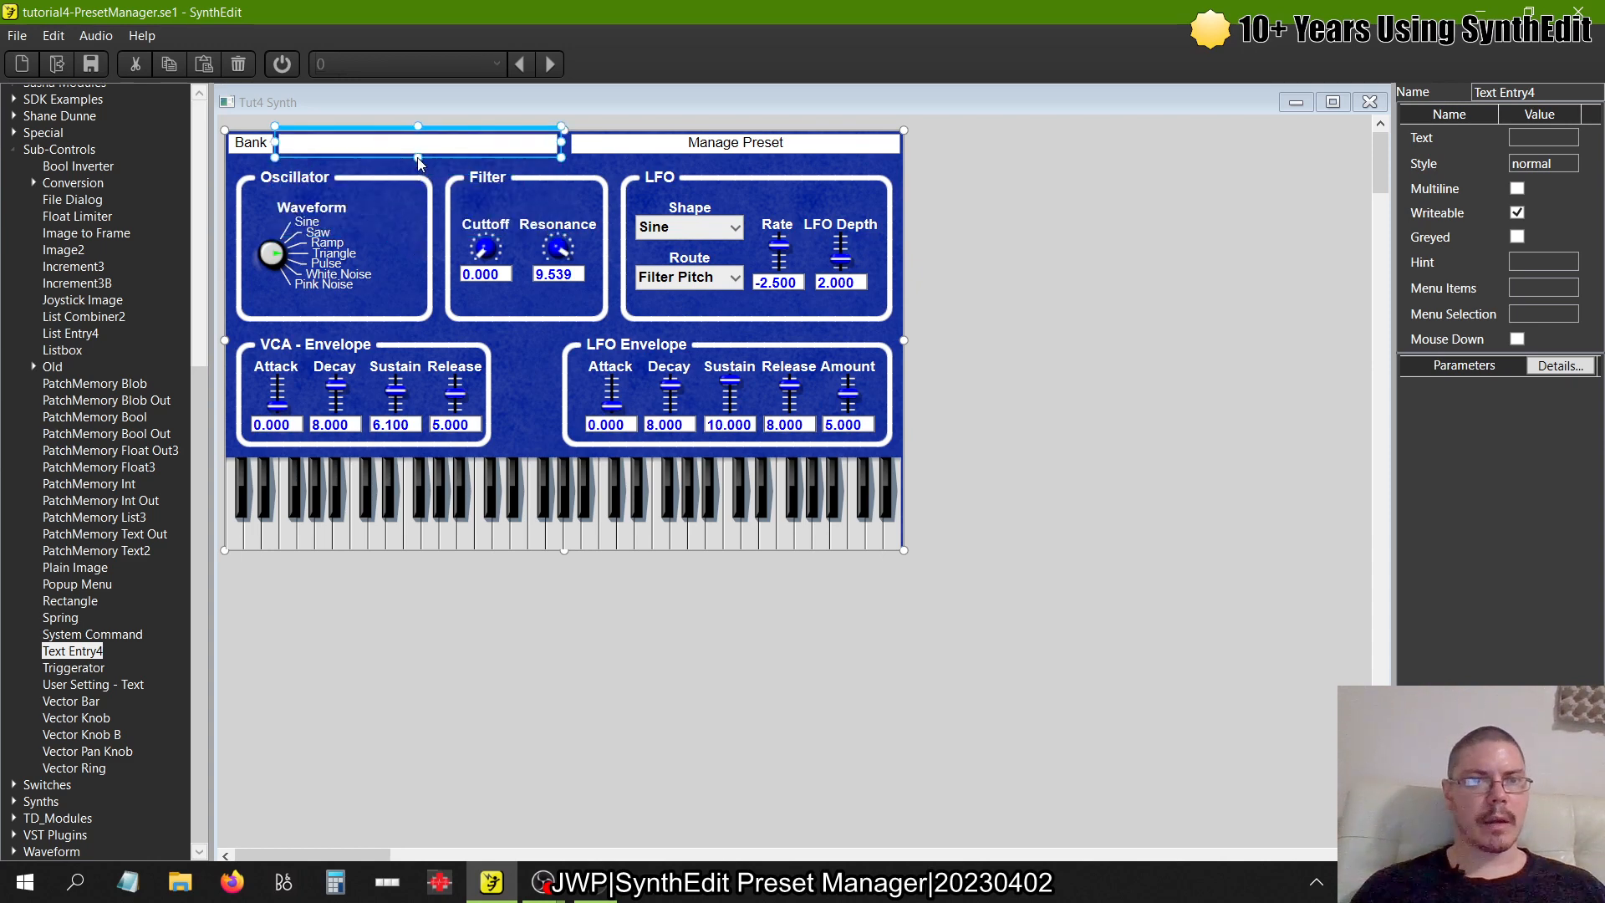
# - Name the current preset Default in the new text entry box on the panel
pyautogui.click(443, 145)
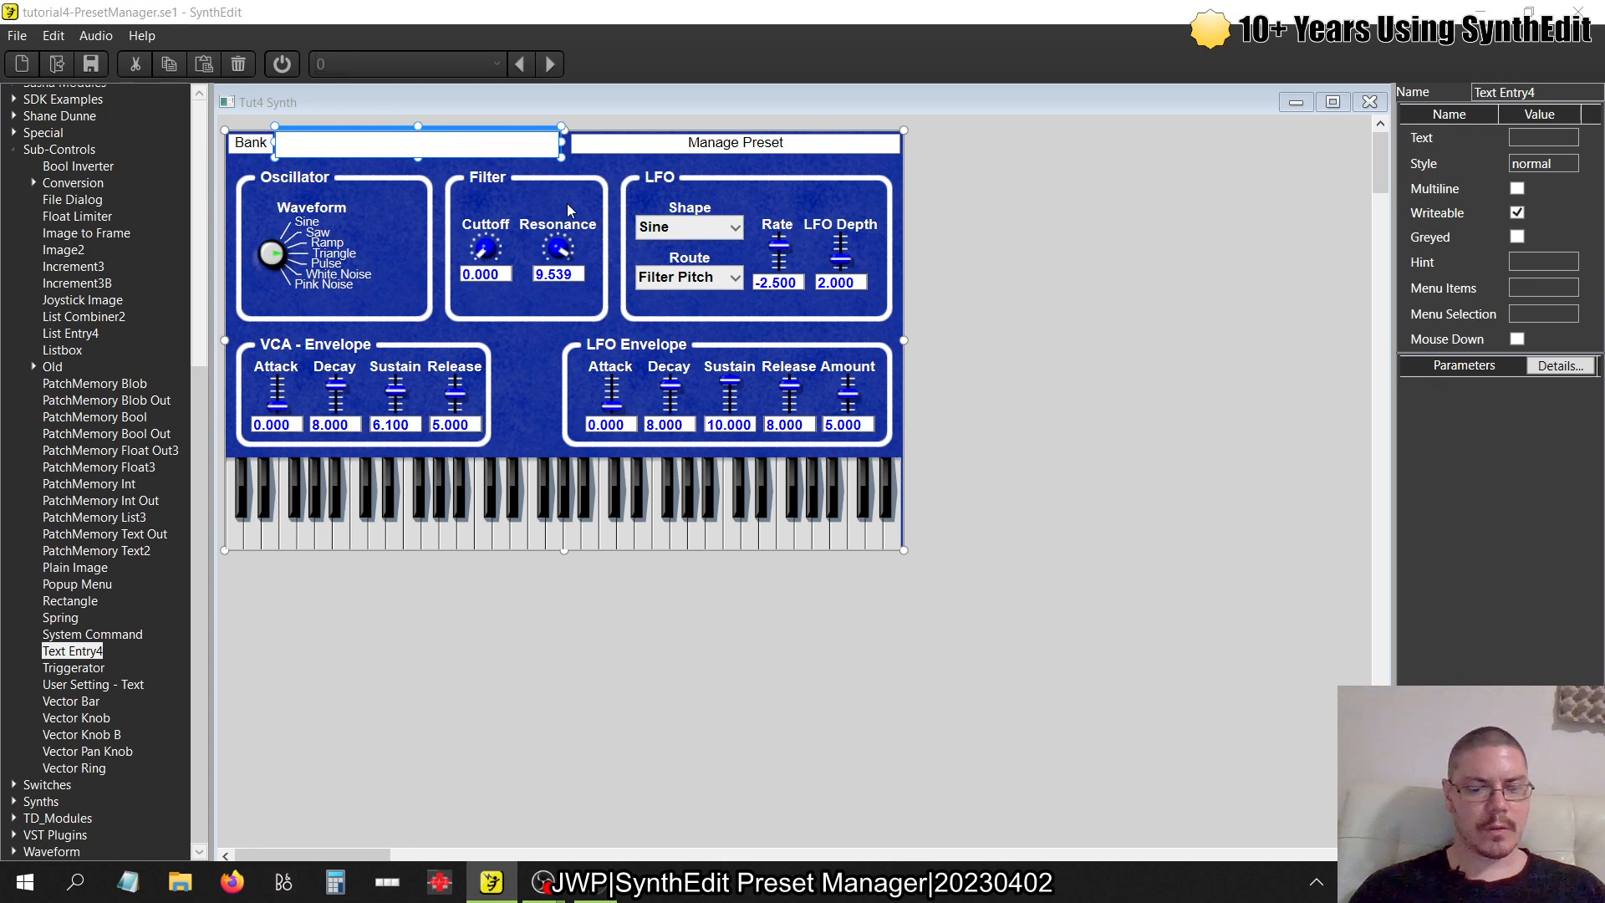
pyautogui.write('Default')
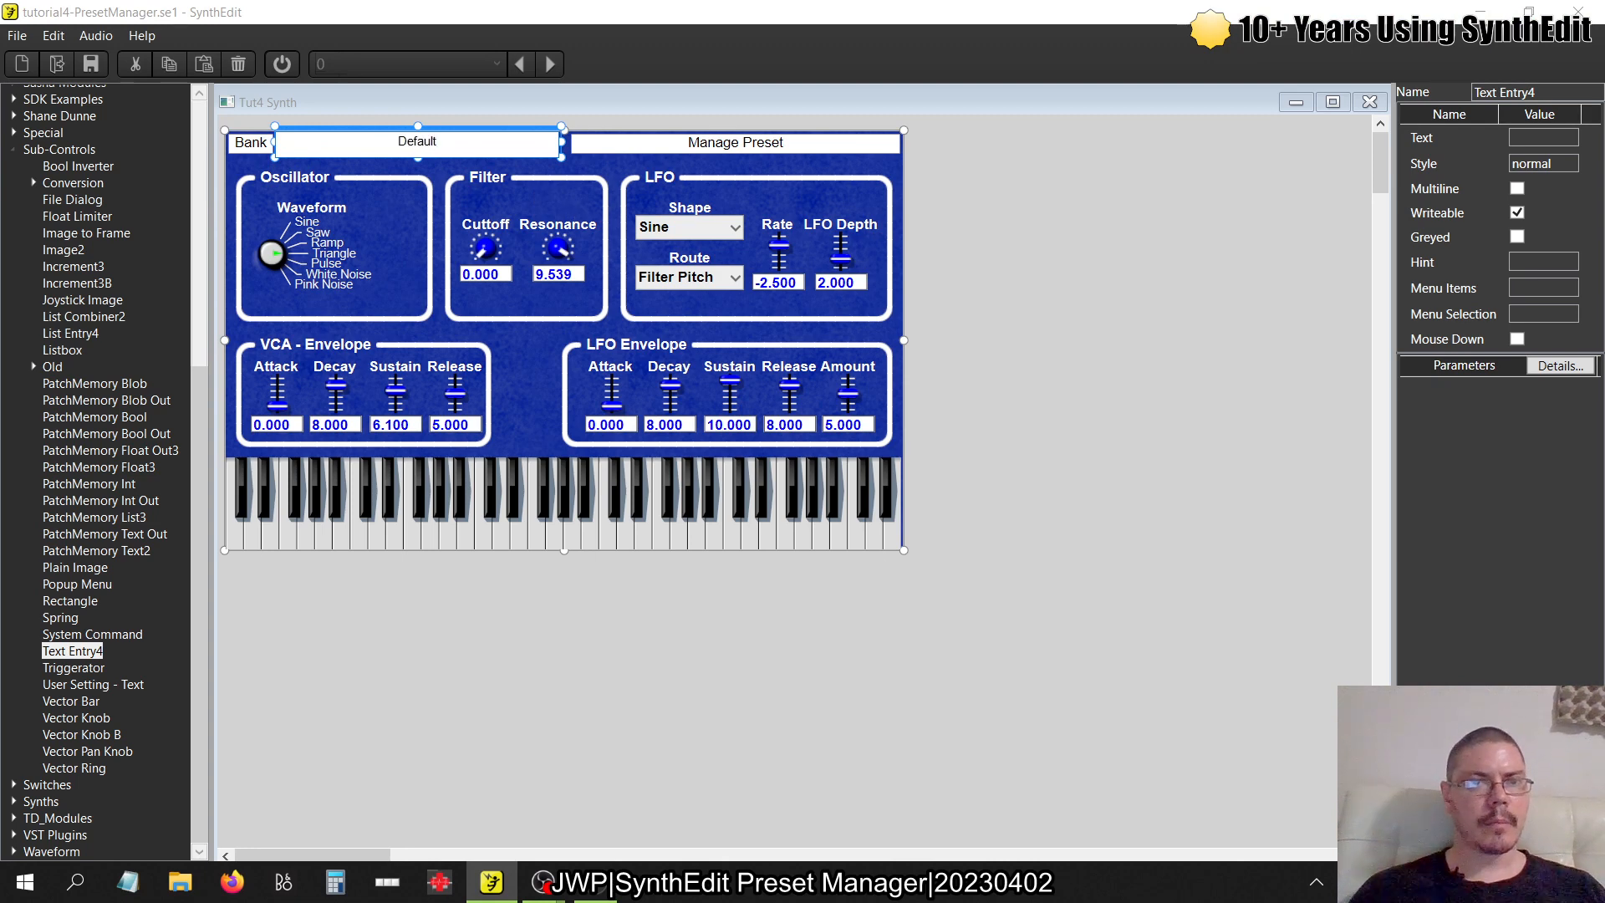
pyautogui.press('Return')
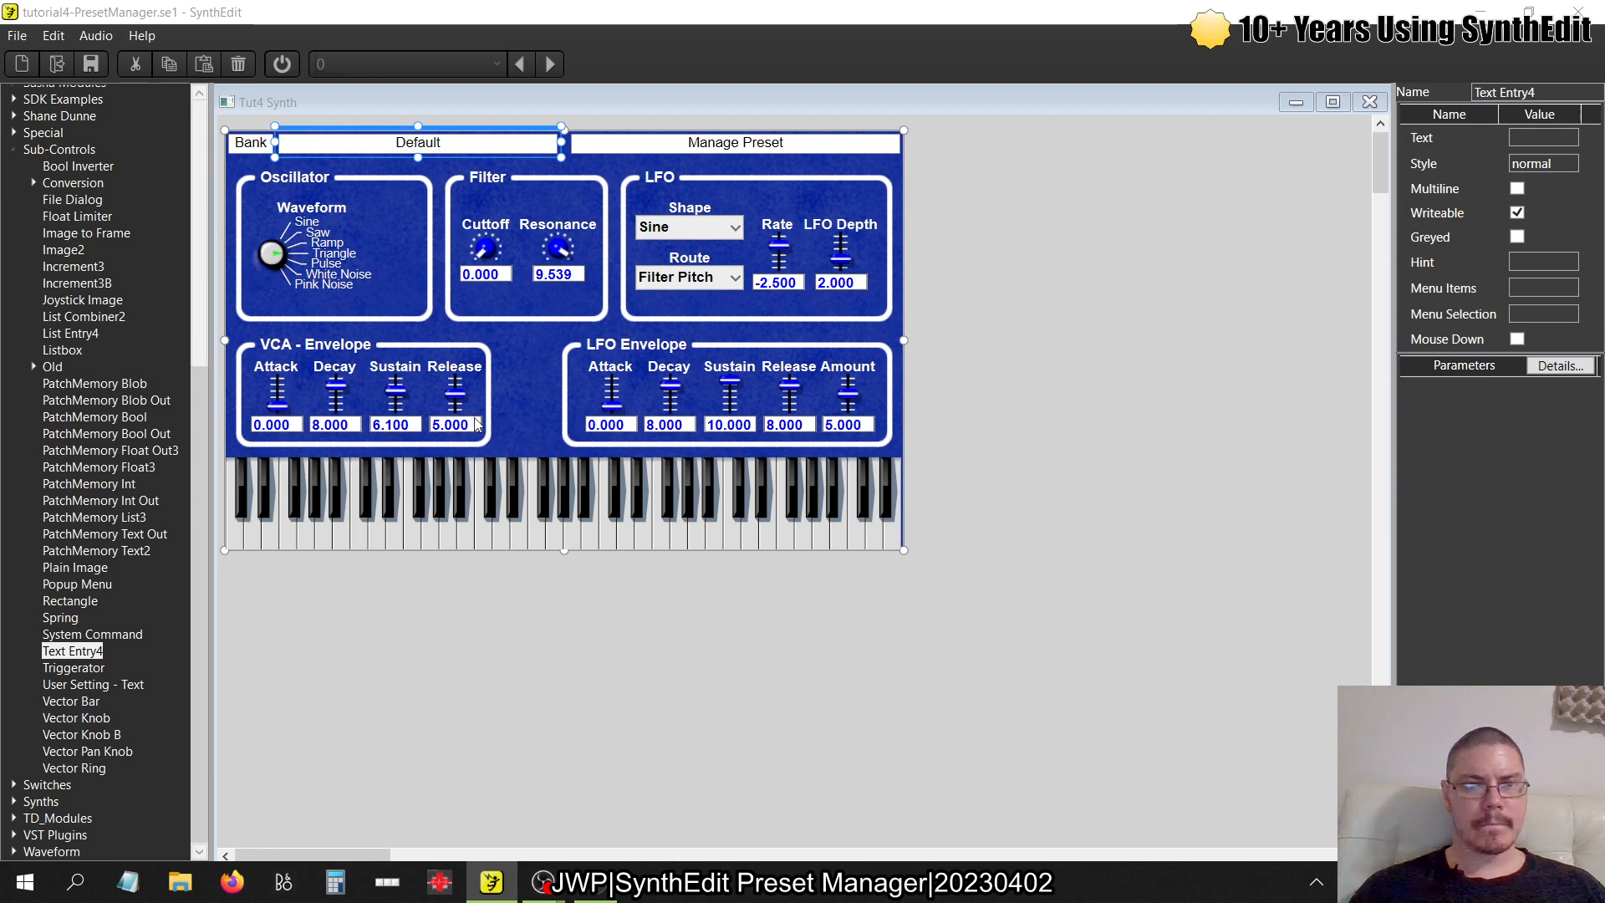
# - In the module structure, place a temporary ADSR2 module to check its default envelope values and delete it
pyautogui.click(1370, 102)
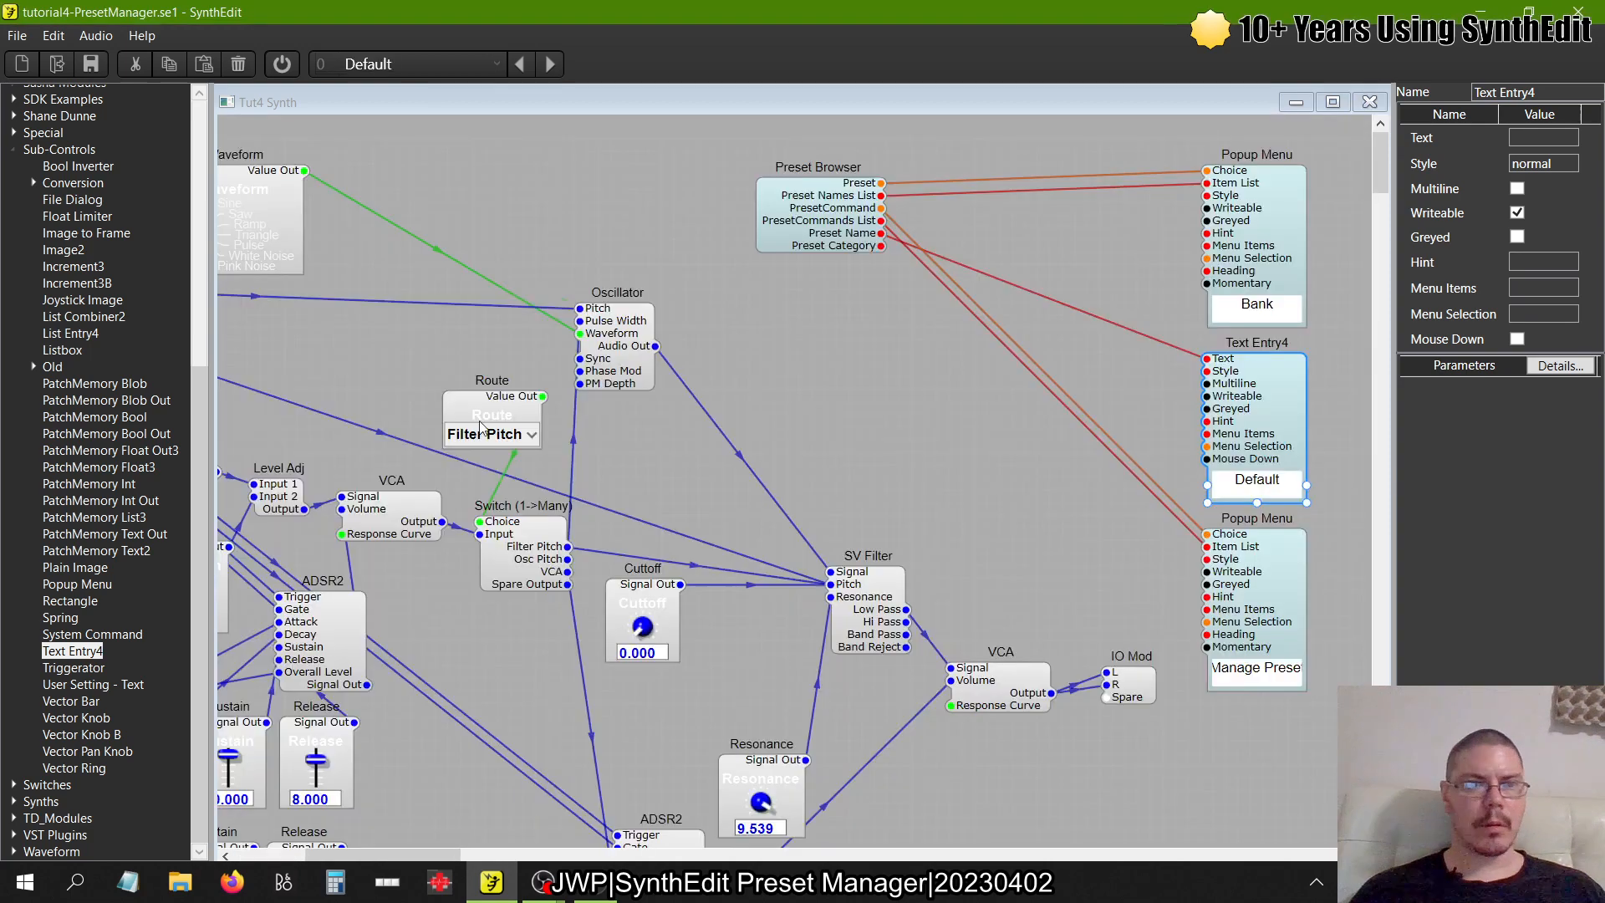
pyautogui.click(12, 152)
pyautogui.click(14, 662)
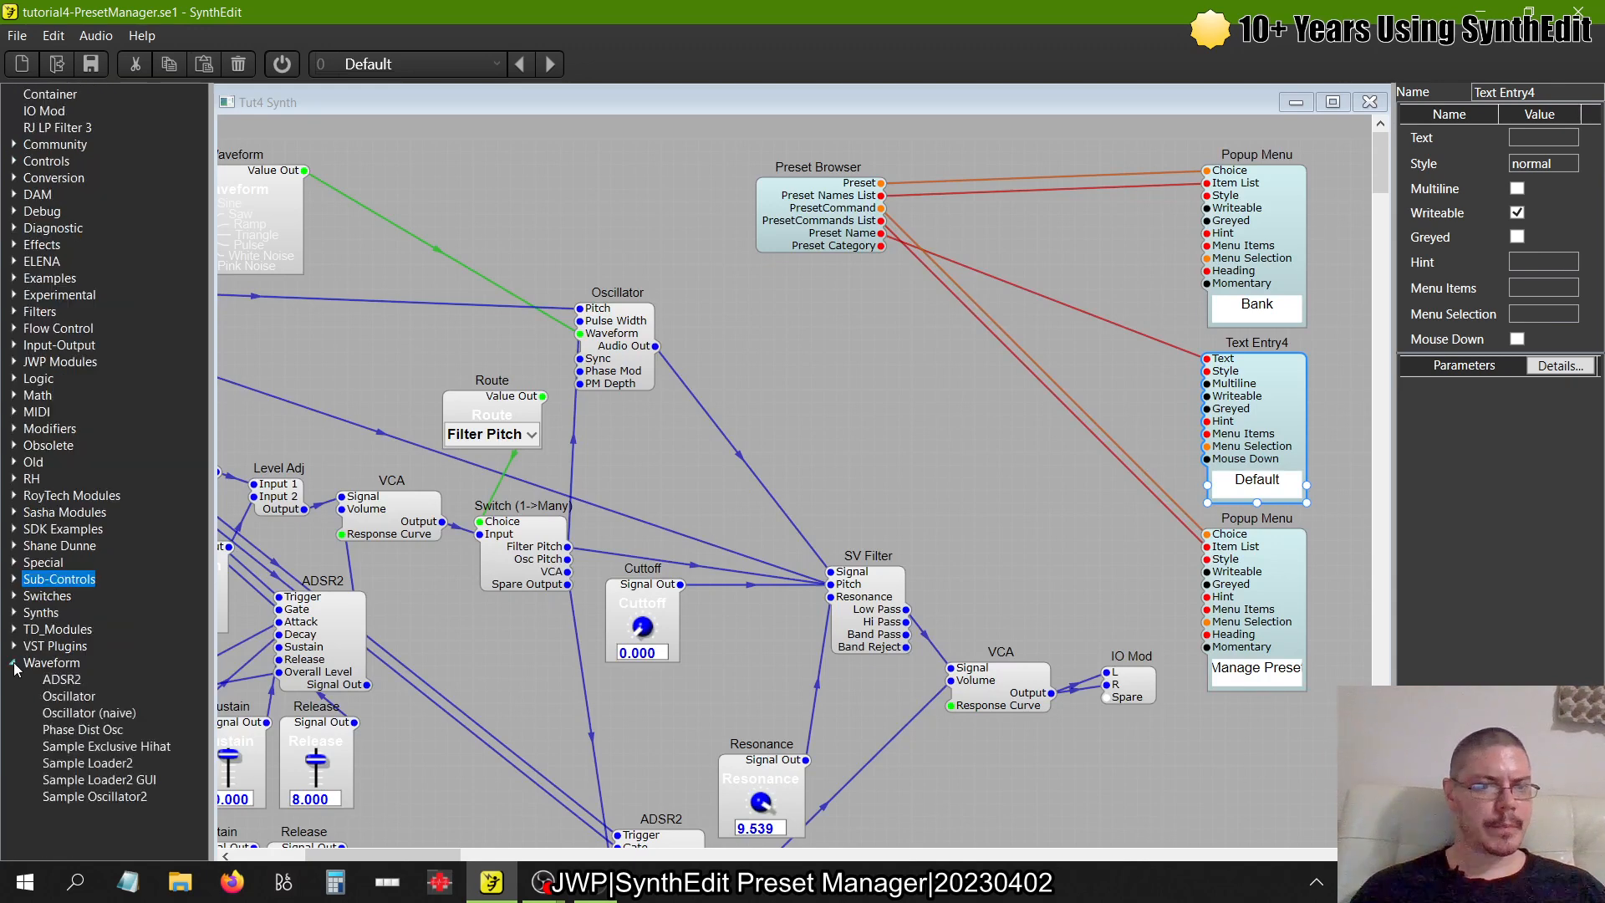
pyautogui.moveTo(58, 683); pyautogui.dragTo(766, 384)
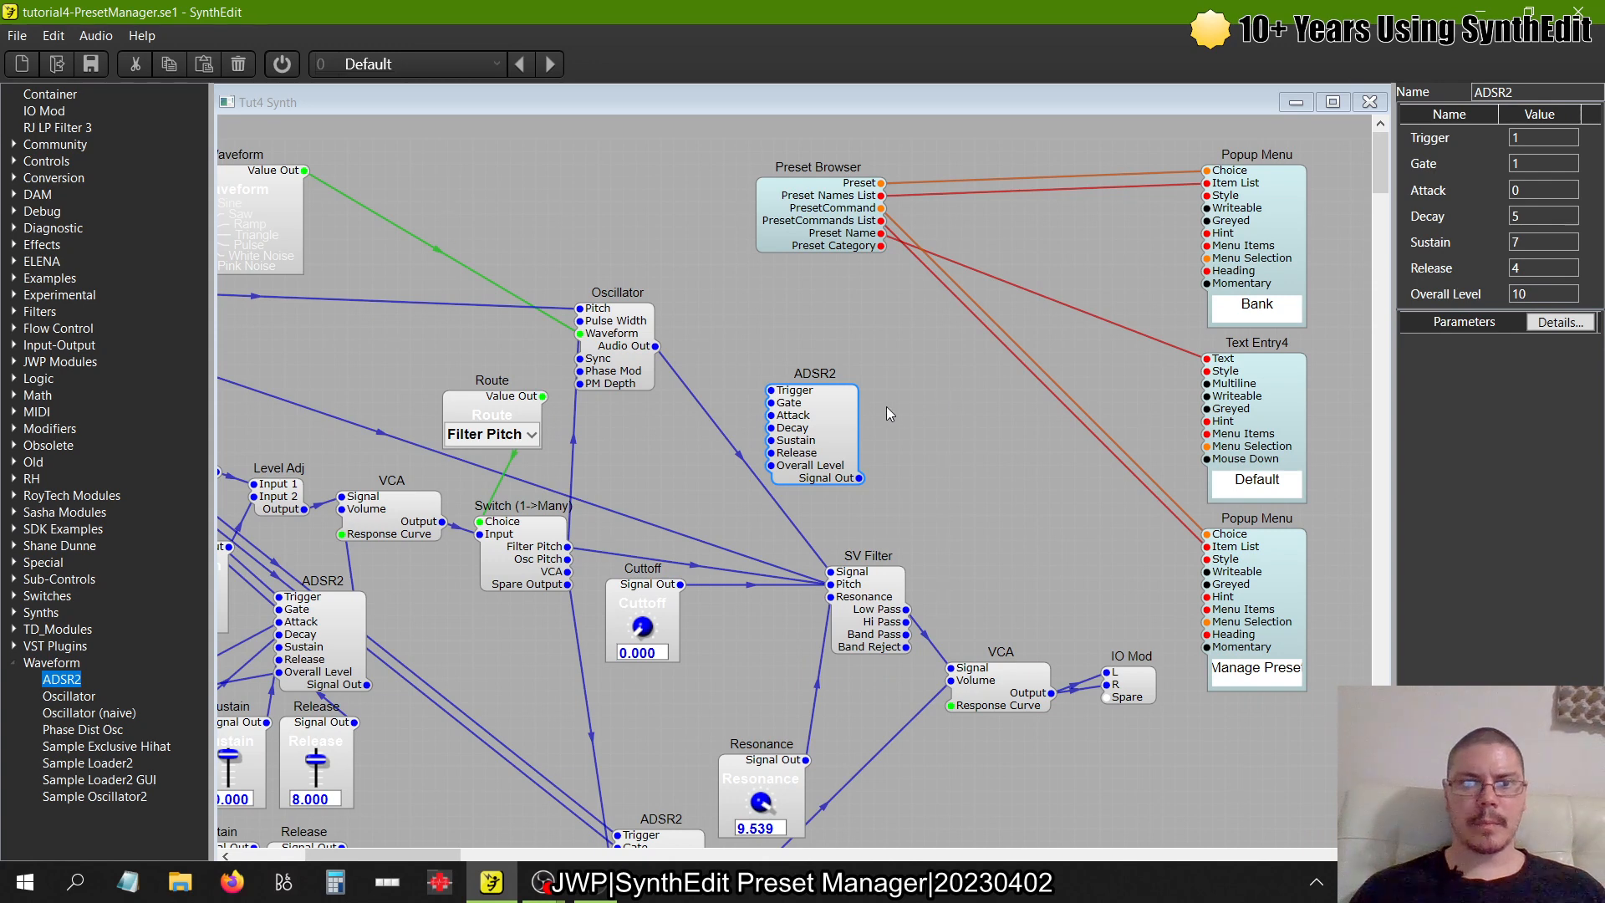
pyautogui.press('Delete')
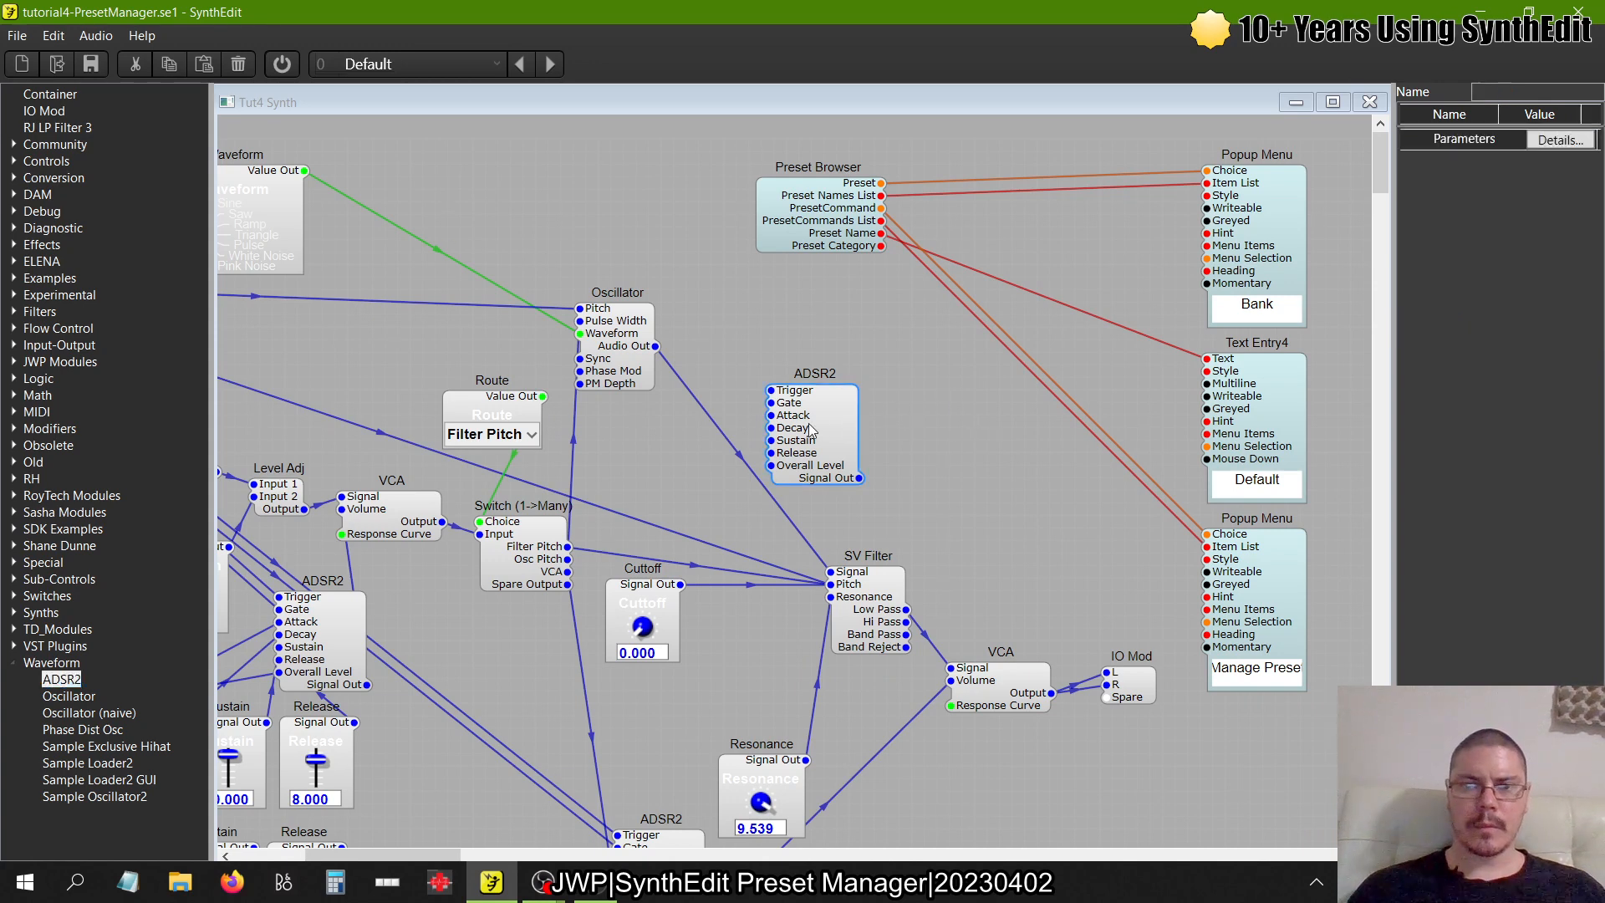
# - Reopen the Tut4 Synth panel for editing and set the VCA Envelope's Decay to 5, Sustain to 7 and Release to 4
pyautogui.click(1369, 101)
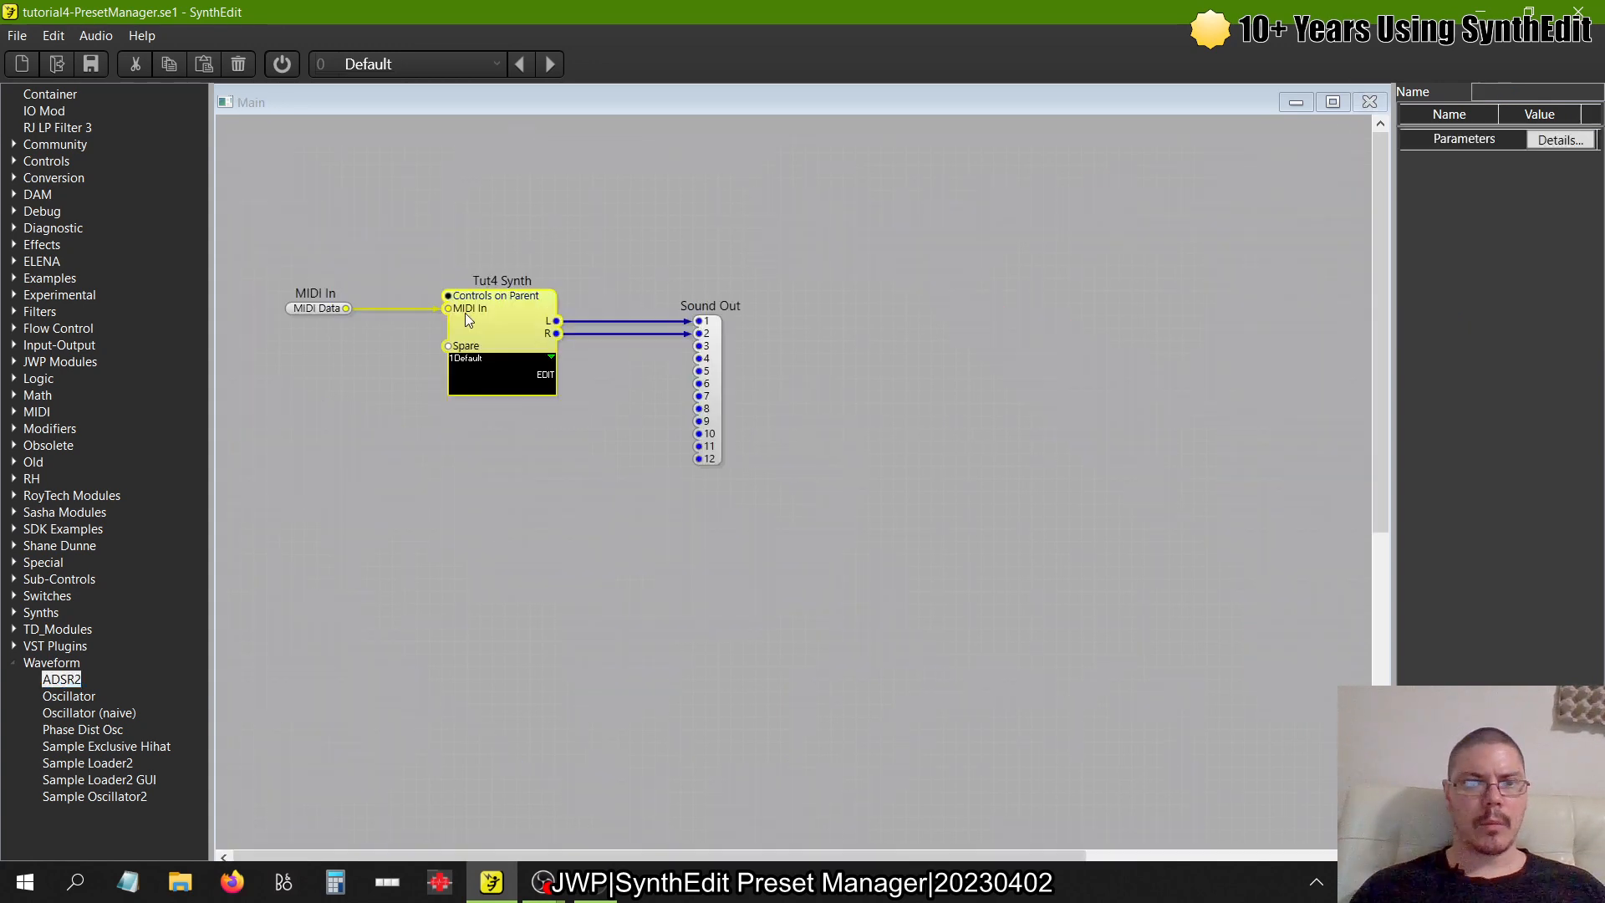
pyautogui.rightClick(532, 317)
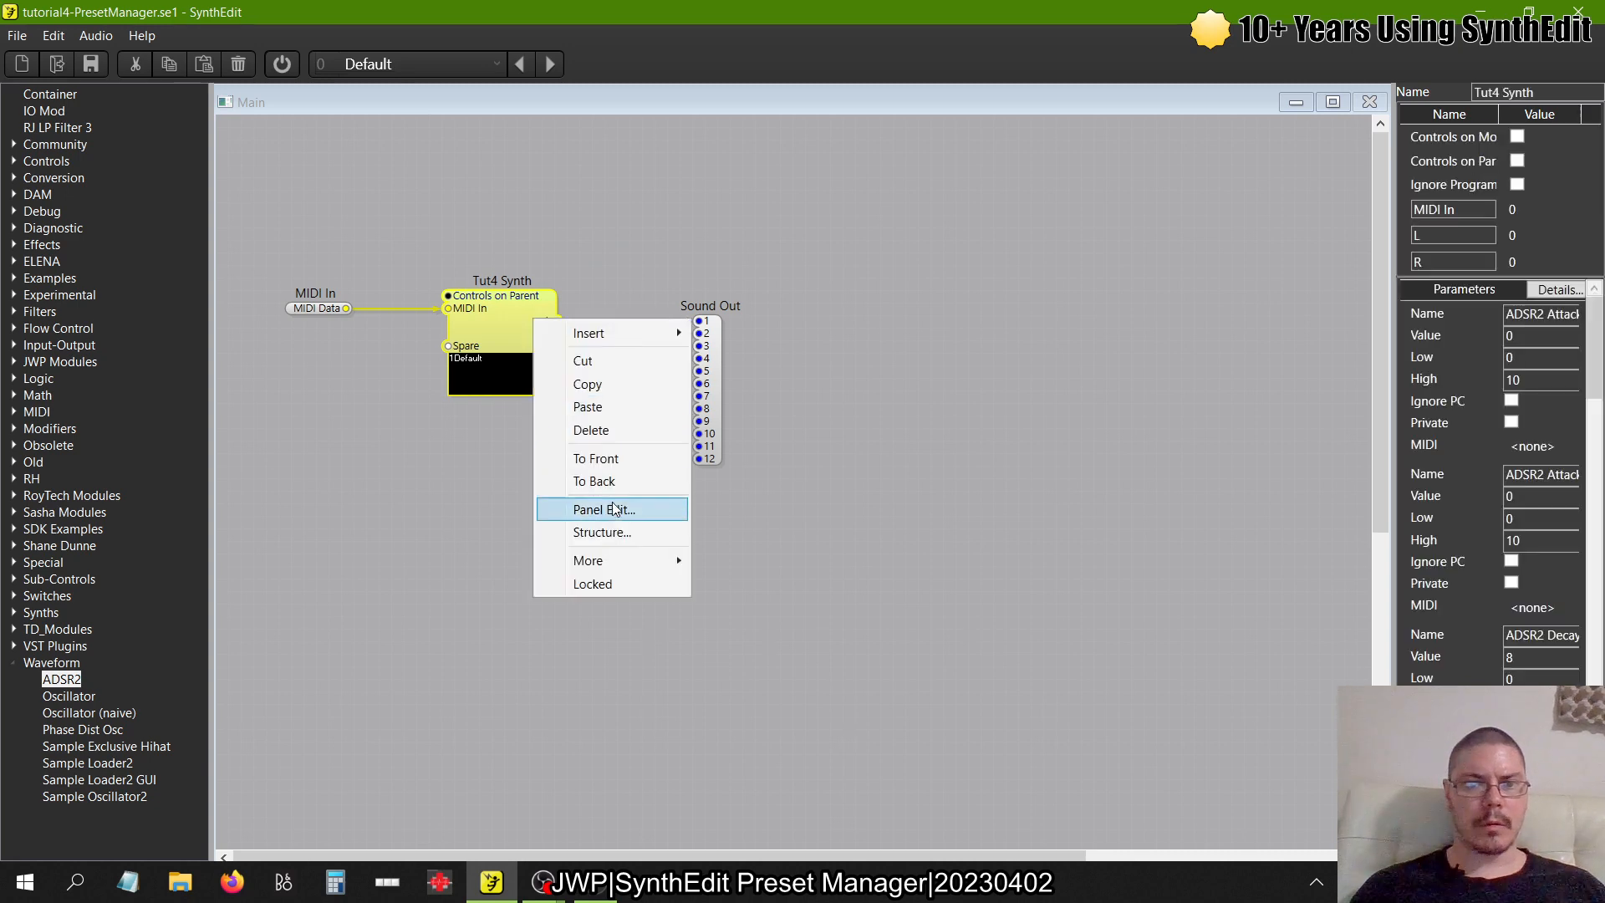
pyautogui.click(615, 511)
pyautogui.click(330, 424)
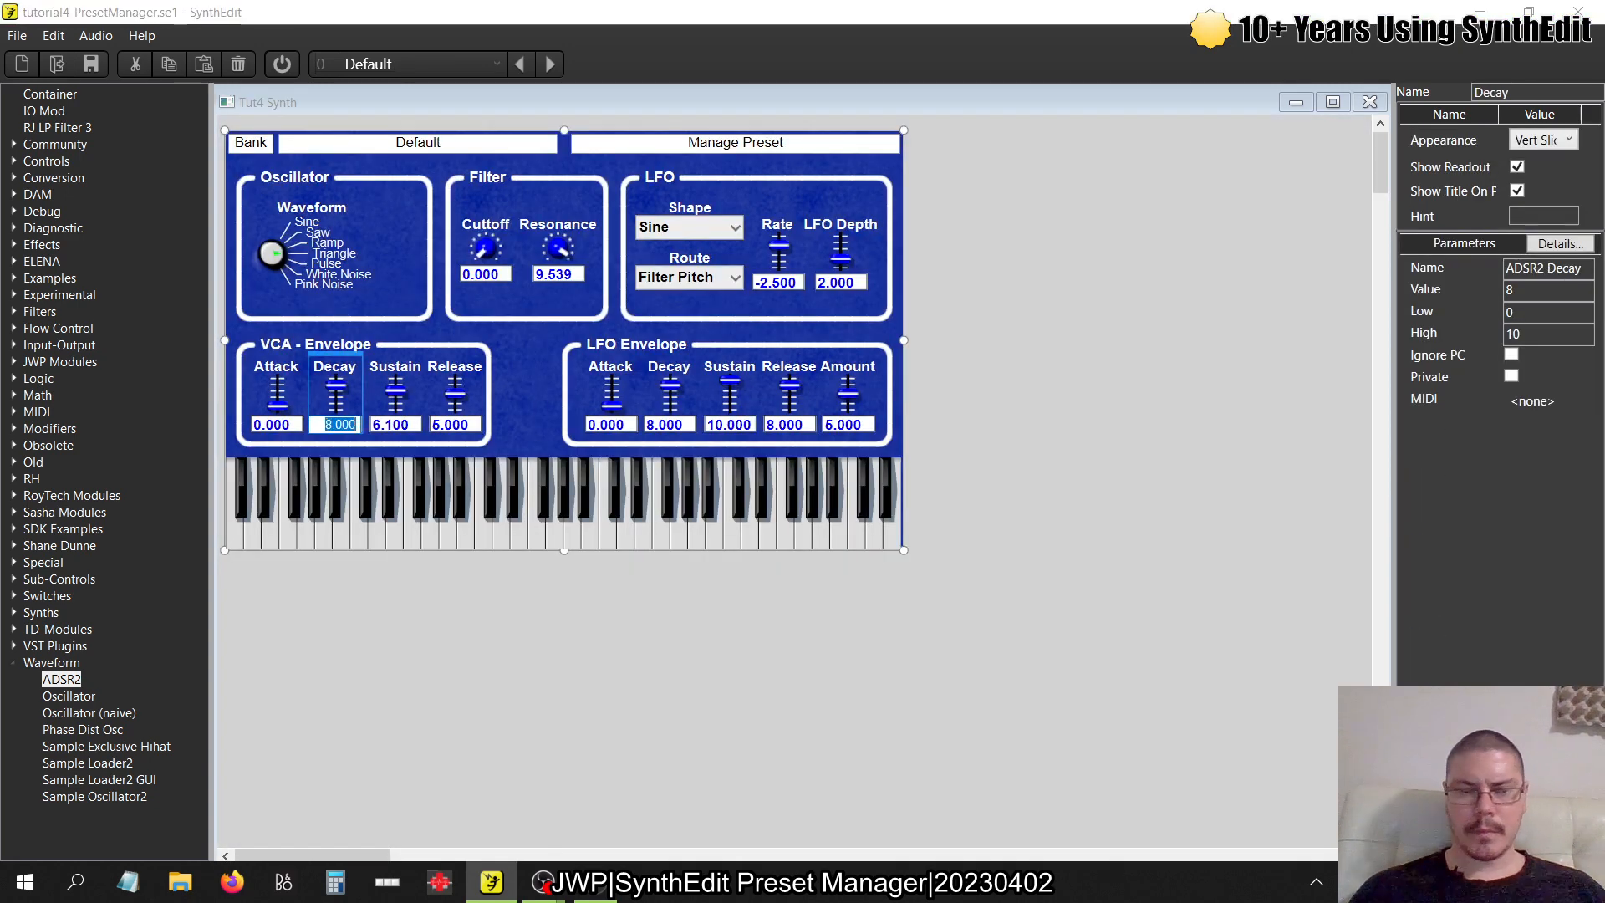
pyautogui.write('5')
pyautogui.press('Return')
pyautogui.click(401, 425)
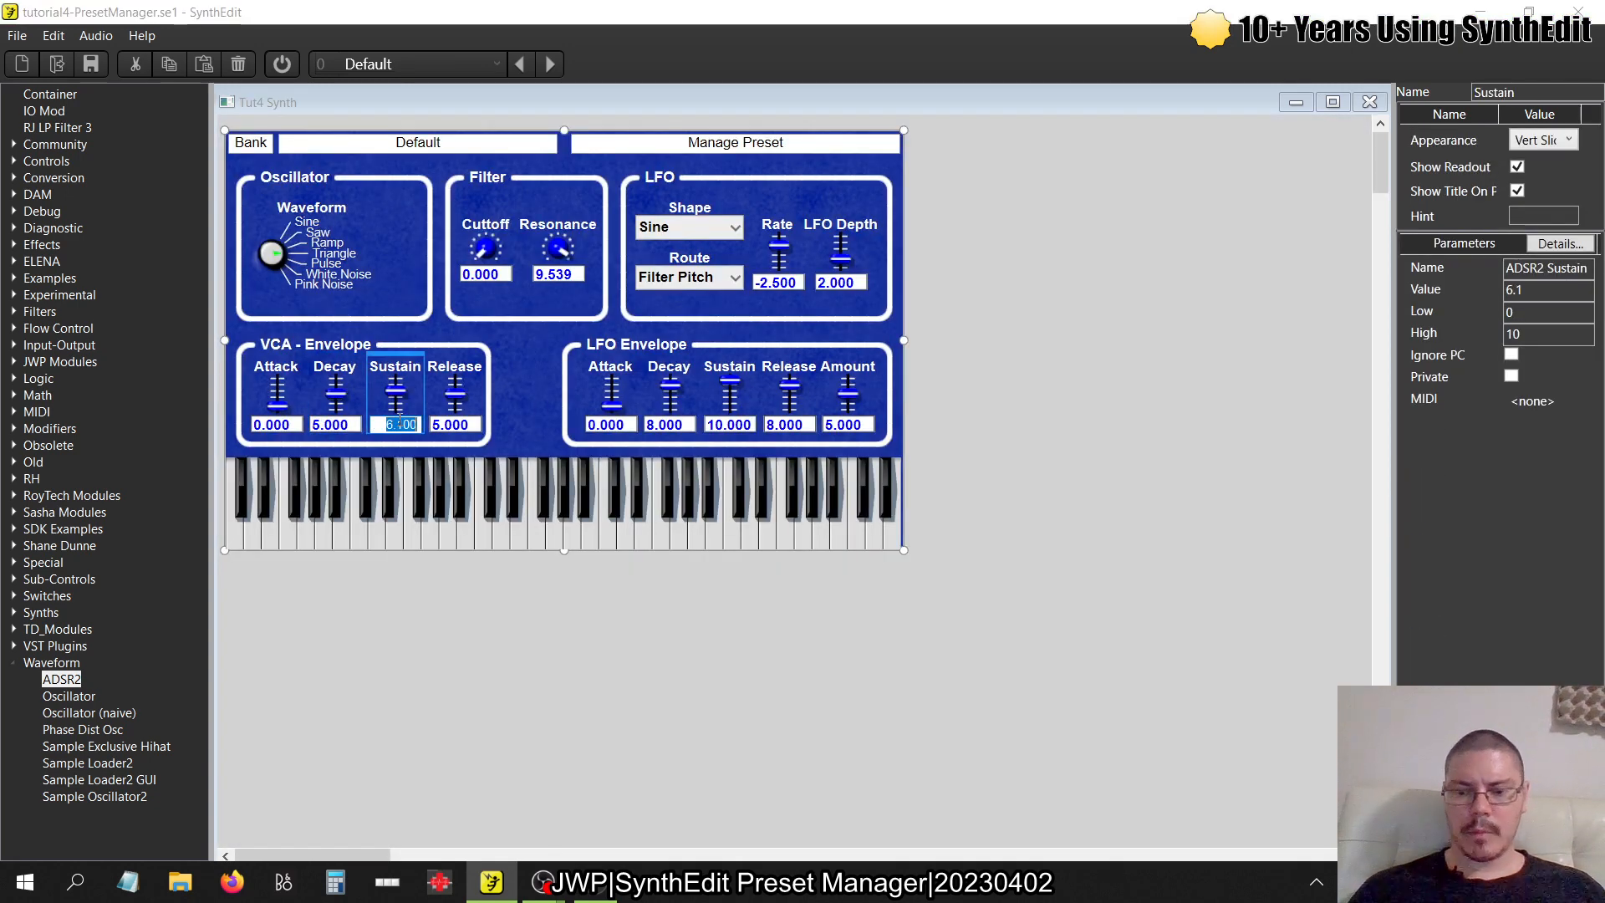
pyautogui.write('7')
pyautogui.press('Return')
pyautogui.click(454, 424)
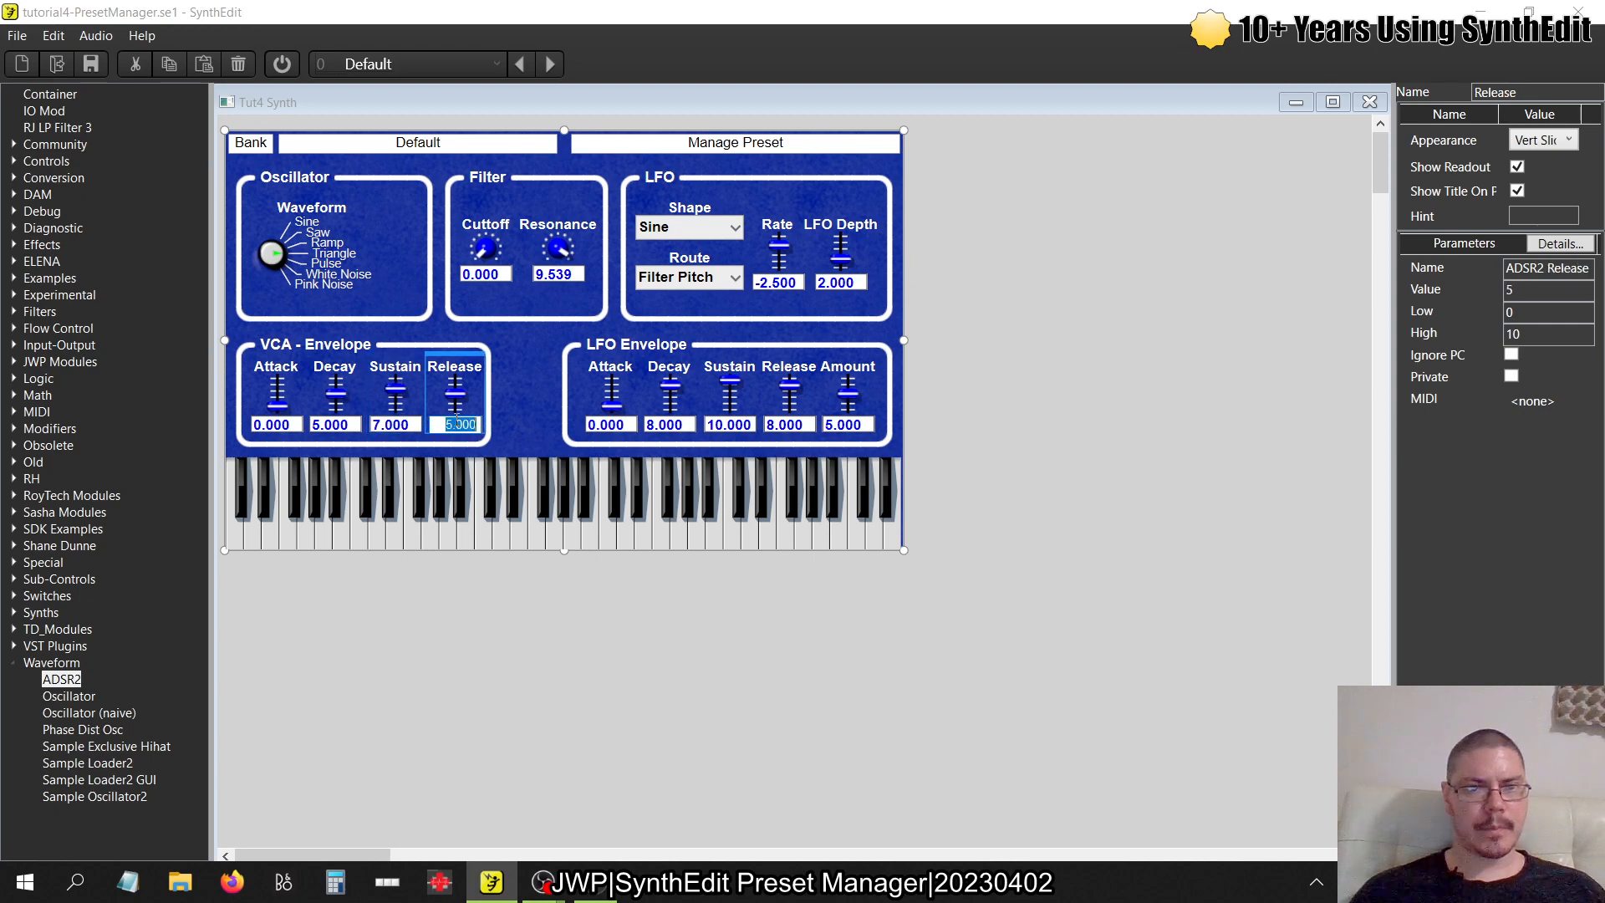
pyautogui.write('4')
pyautogui.press('Return')
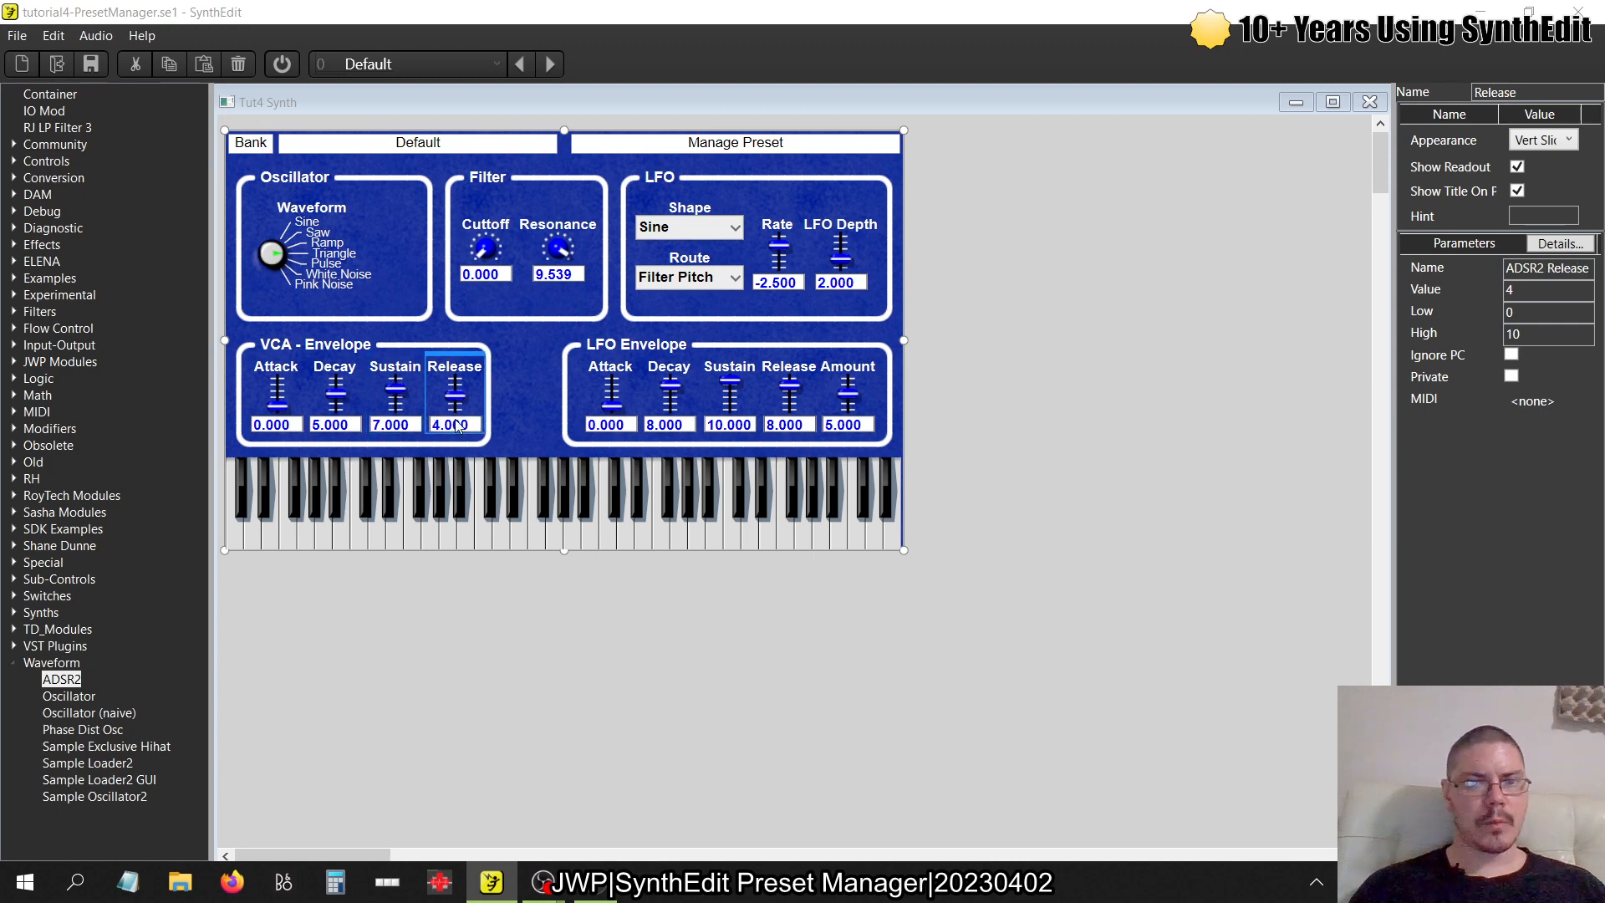
# - Set the LFO Envelope's Decay to 5, Sustain to 7, Release to 4 and Amount to 10
pyautogui.click(668, 426)
pyautogui.write('5')
pyautogui.press('Return')
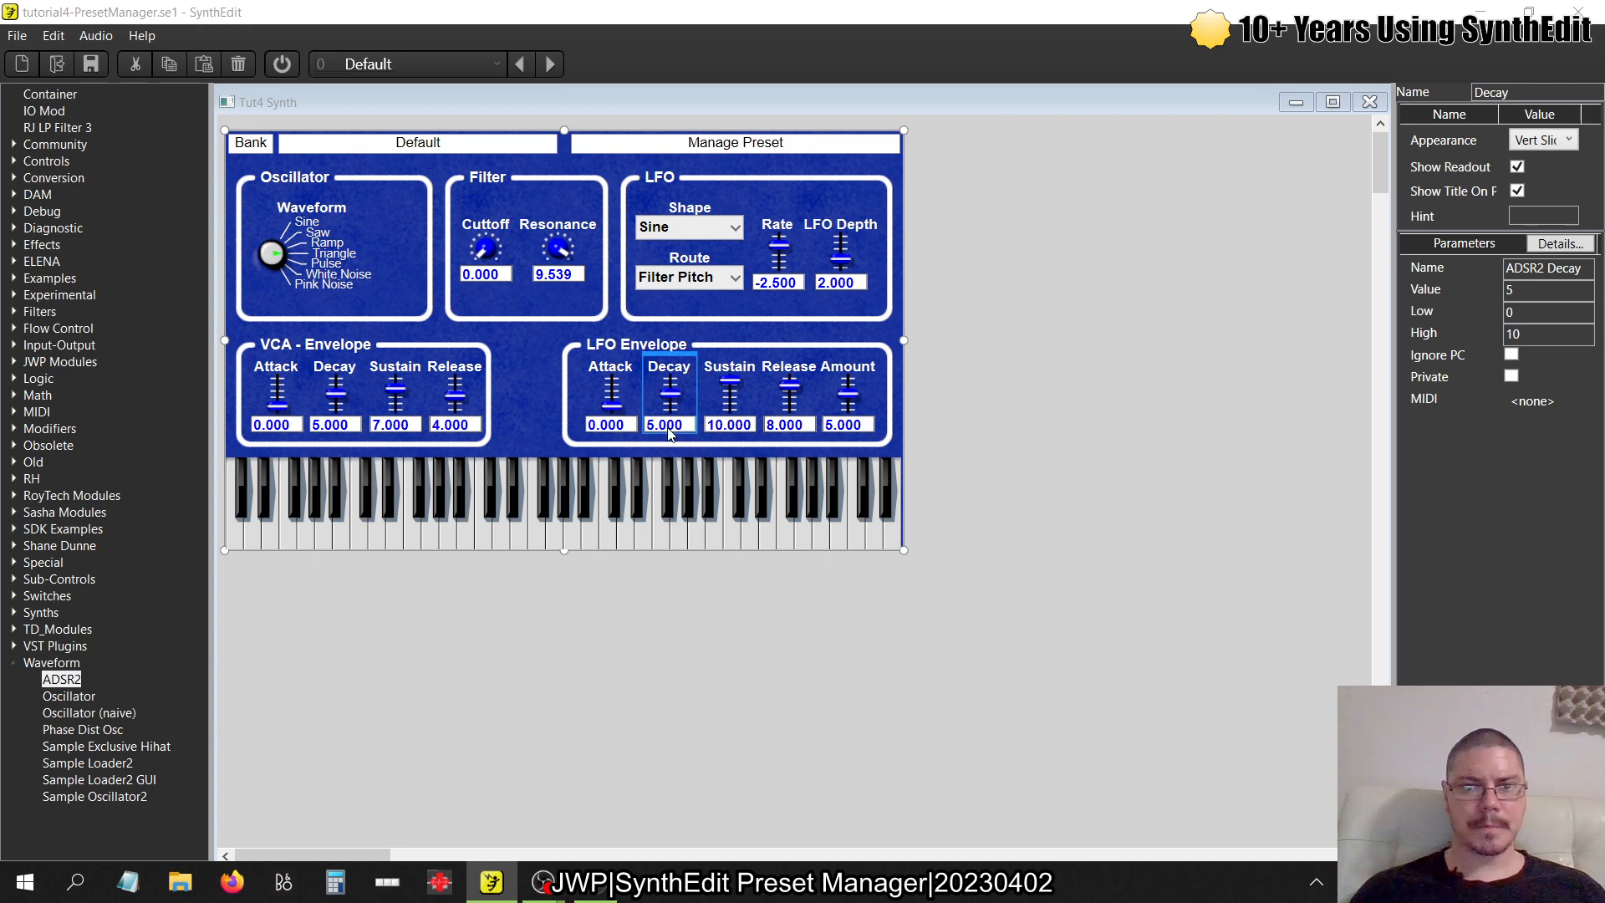
pyautogui.click(727, 427)
pyautogui.write('7')
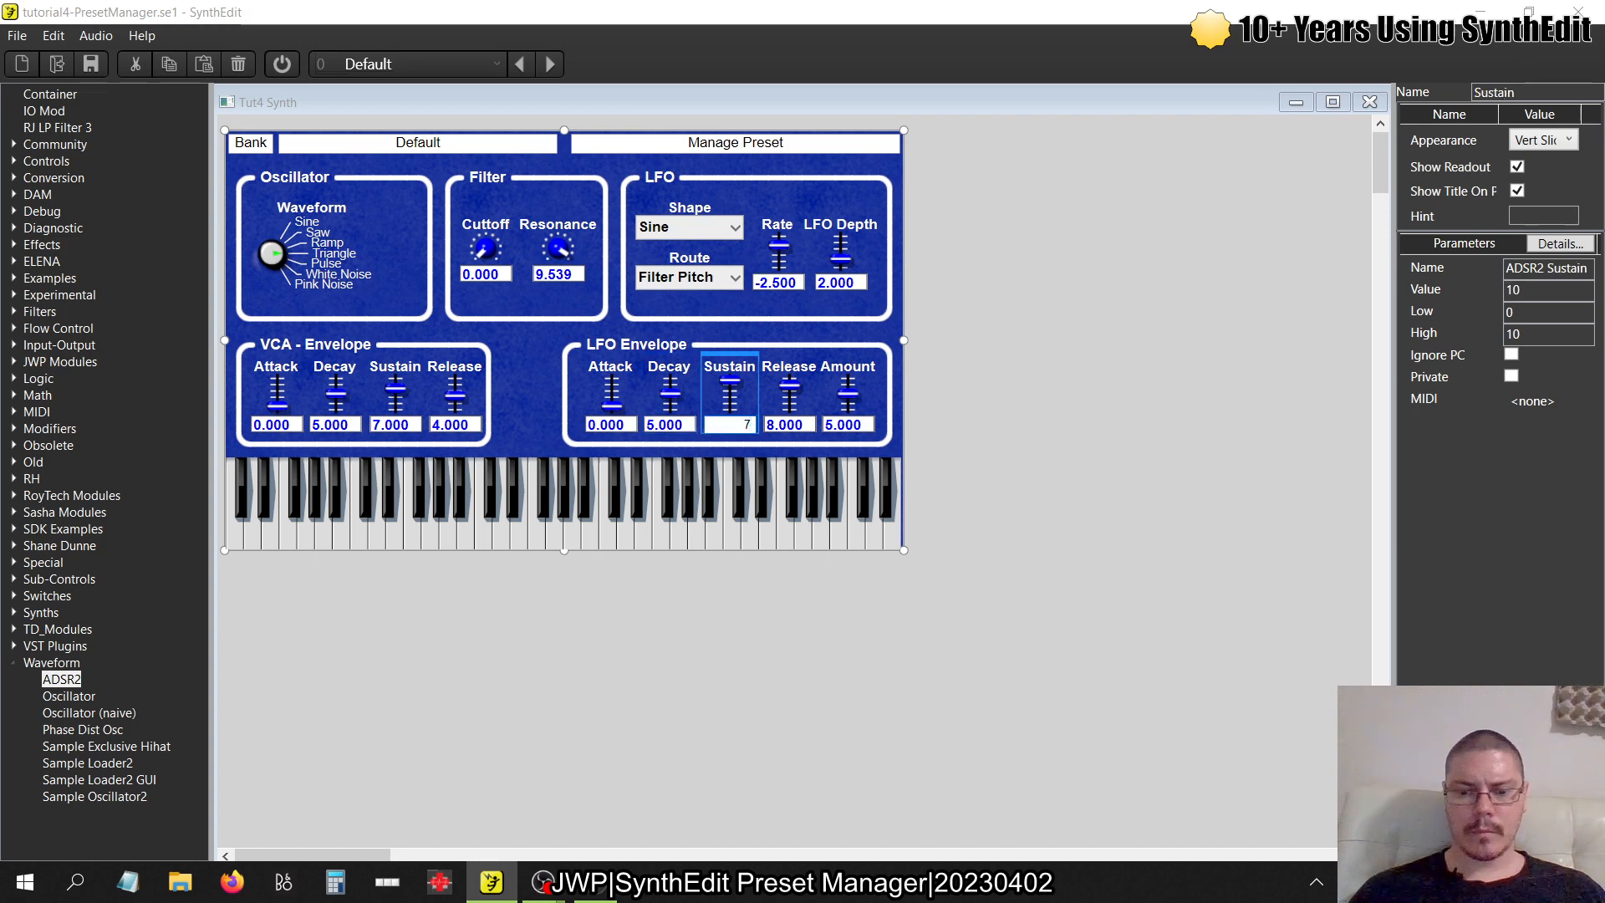
pyautogui.press('Return')
pyautogui.click(786, 426)
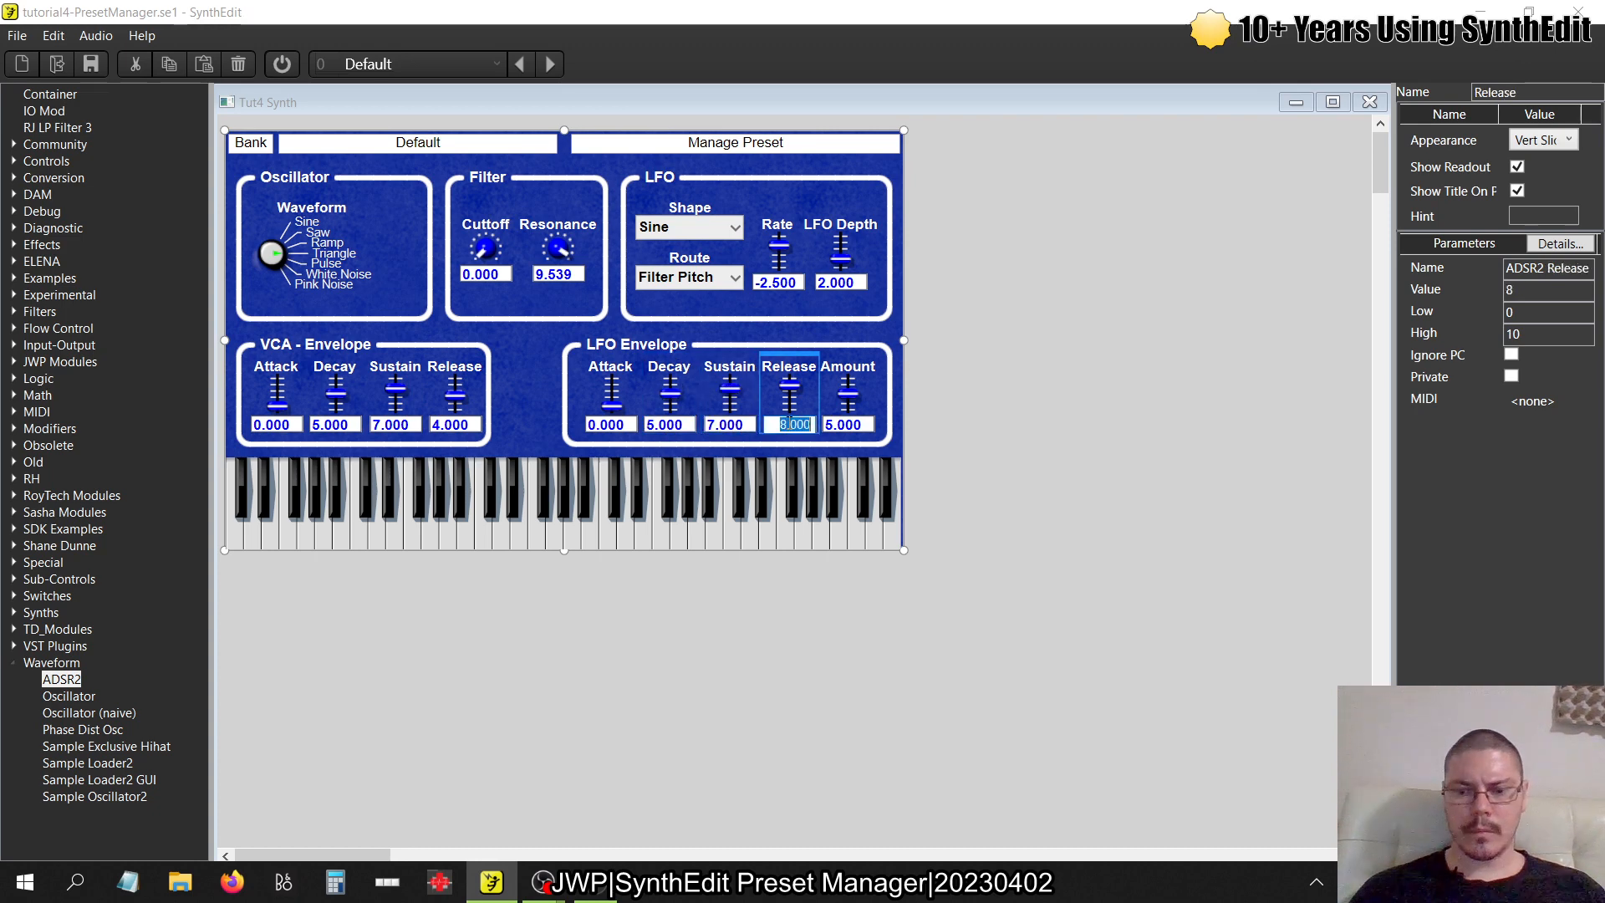
pyautogui.write('4')
pyautogui.press('Return')
pyautogui.click(846, 426)
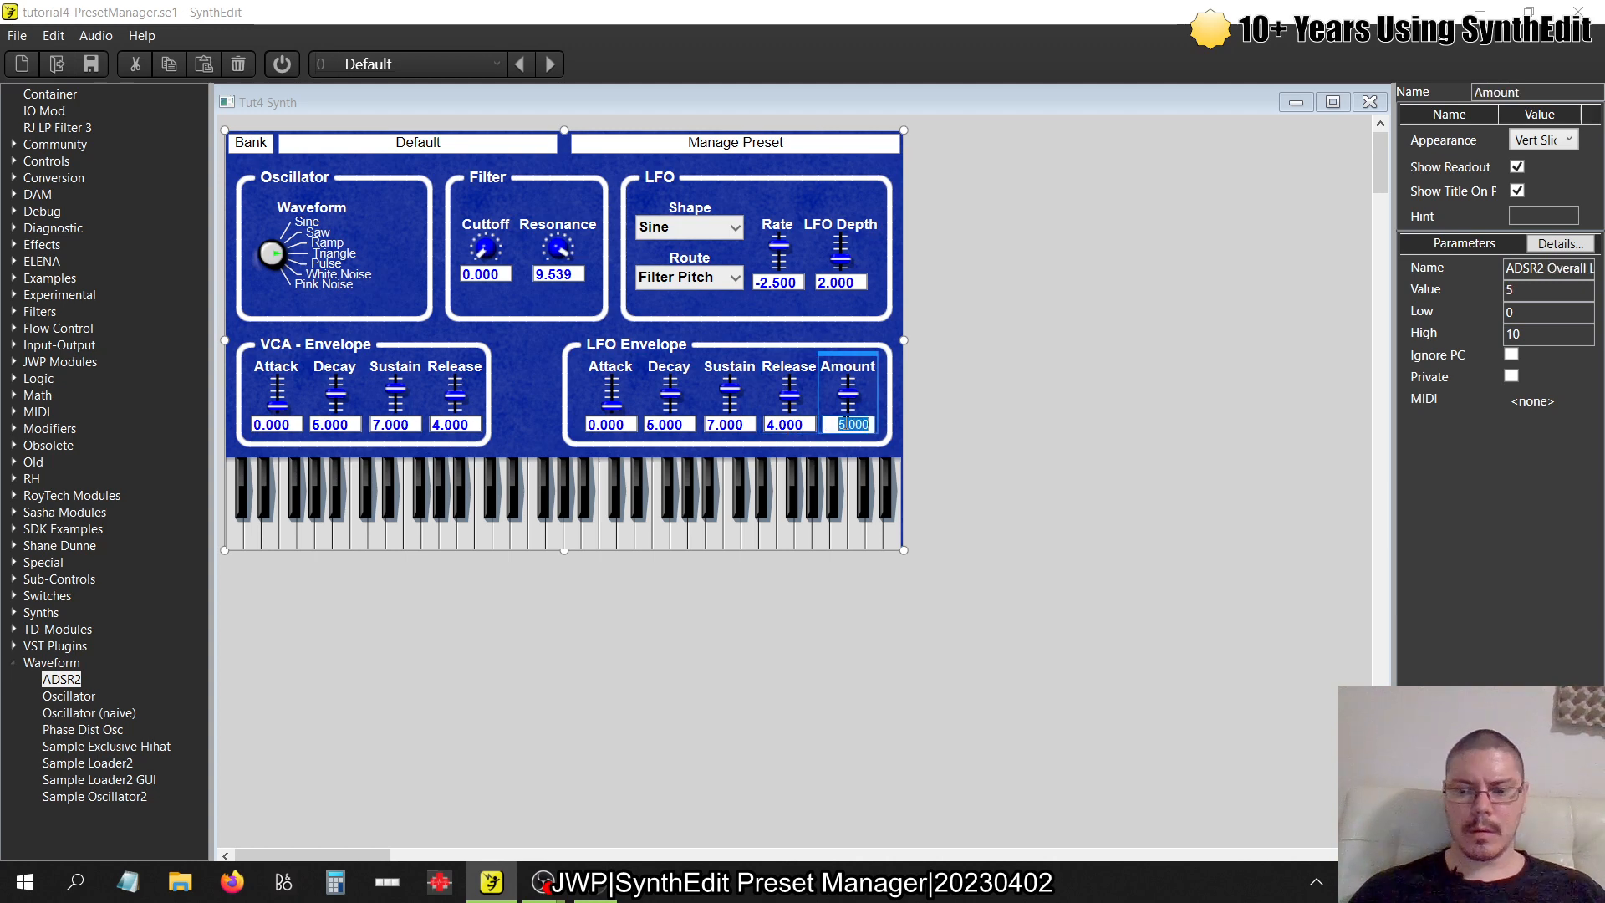
pyautogui.write('10')
pyautogui.press('Return')
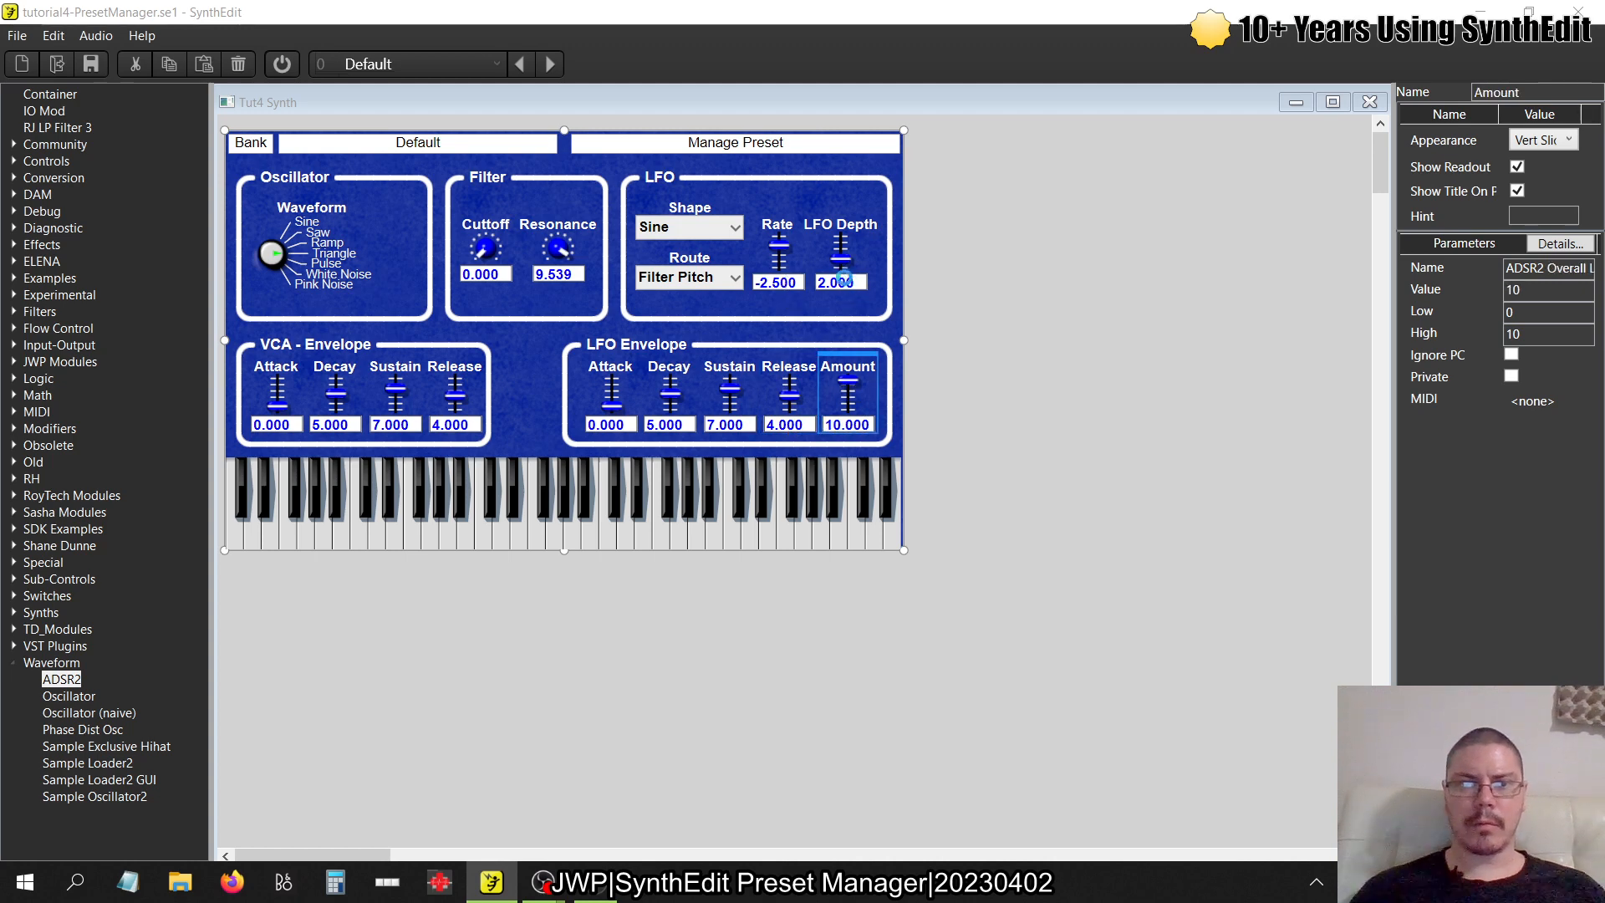
# - Set the LFO Depth to 5
pyautogui.click(845, 282)
pyautogui.write('5')
pyautogui.press('Return')
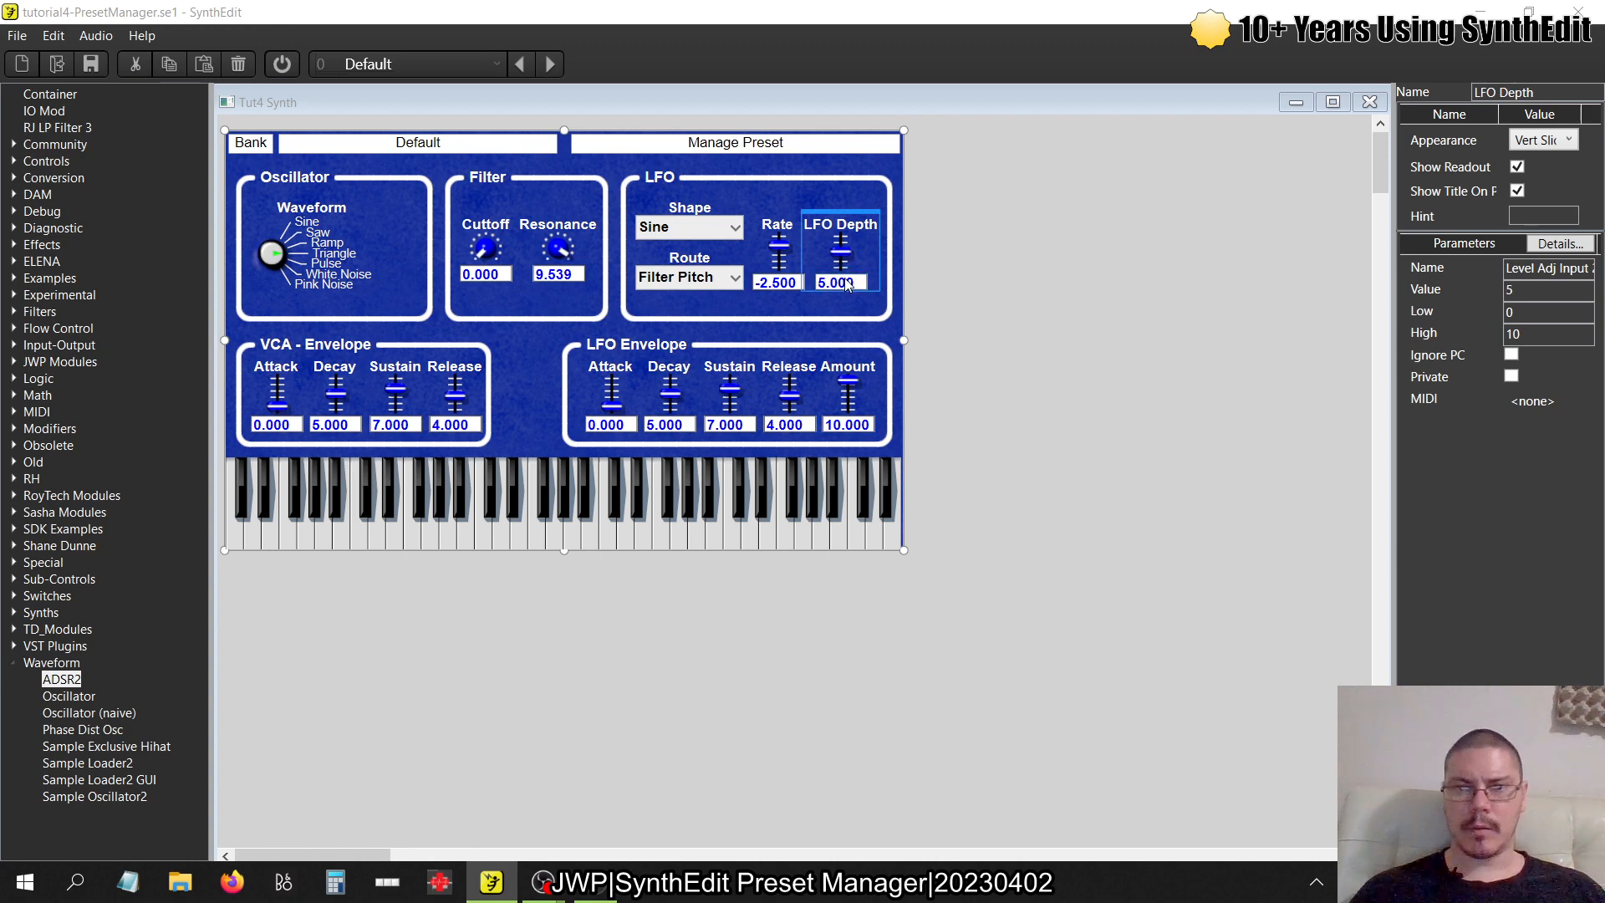
# - Set the LFO Depth to 10 and check the available LFO Route options
pyautogui.click(847, 284)
pyautogui.write('10')
pyautogui.press('Return')
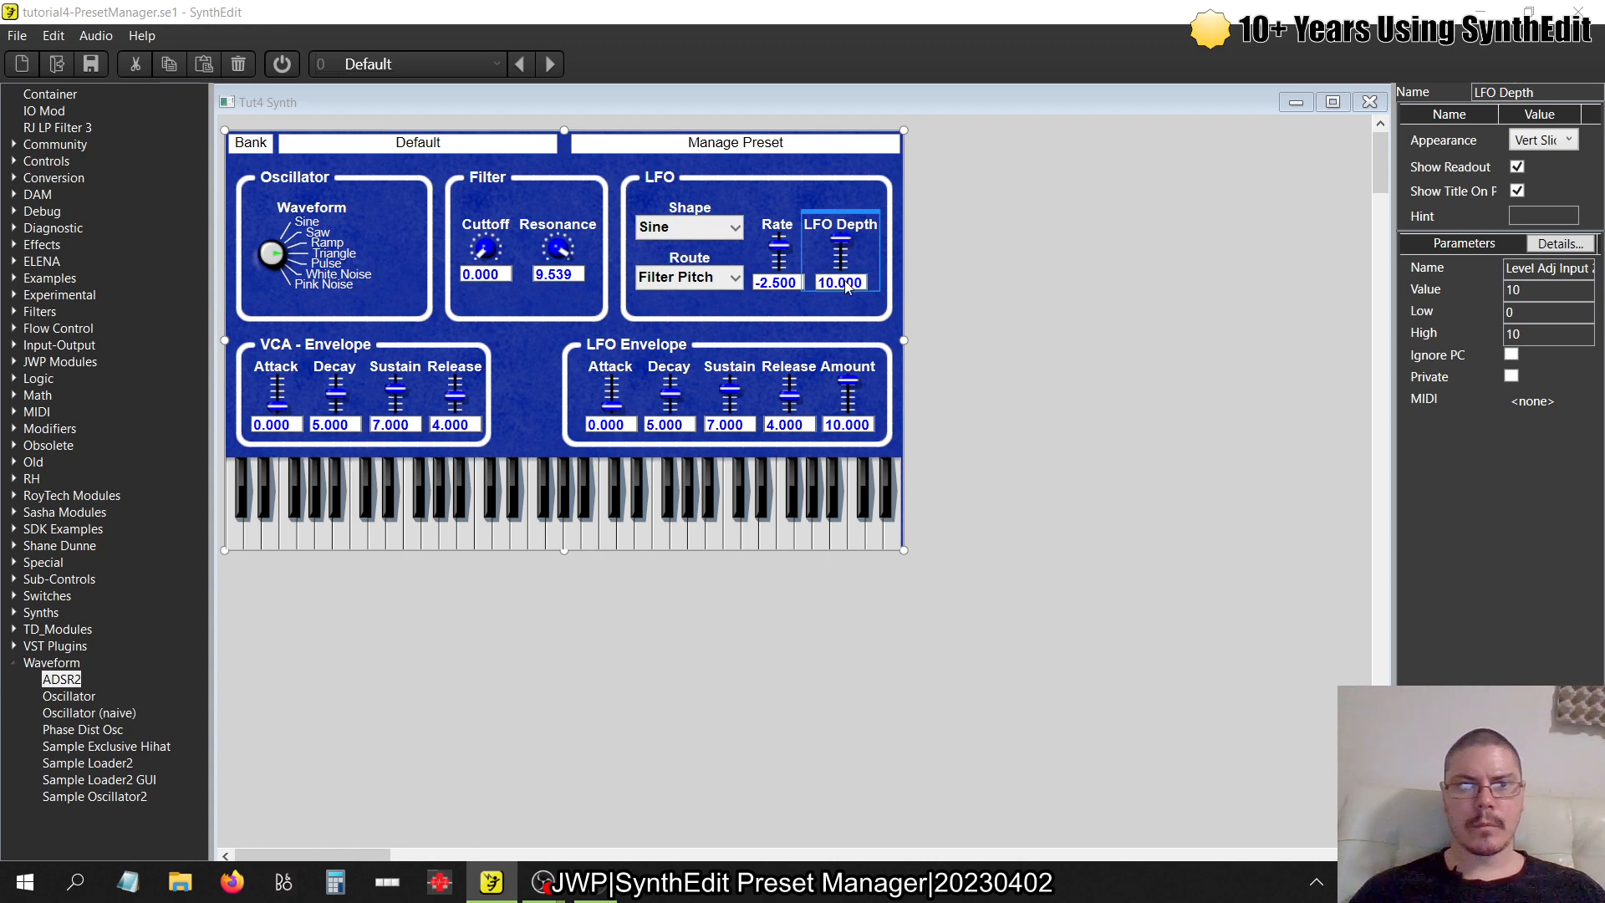
pyautogui.click(695, 283)
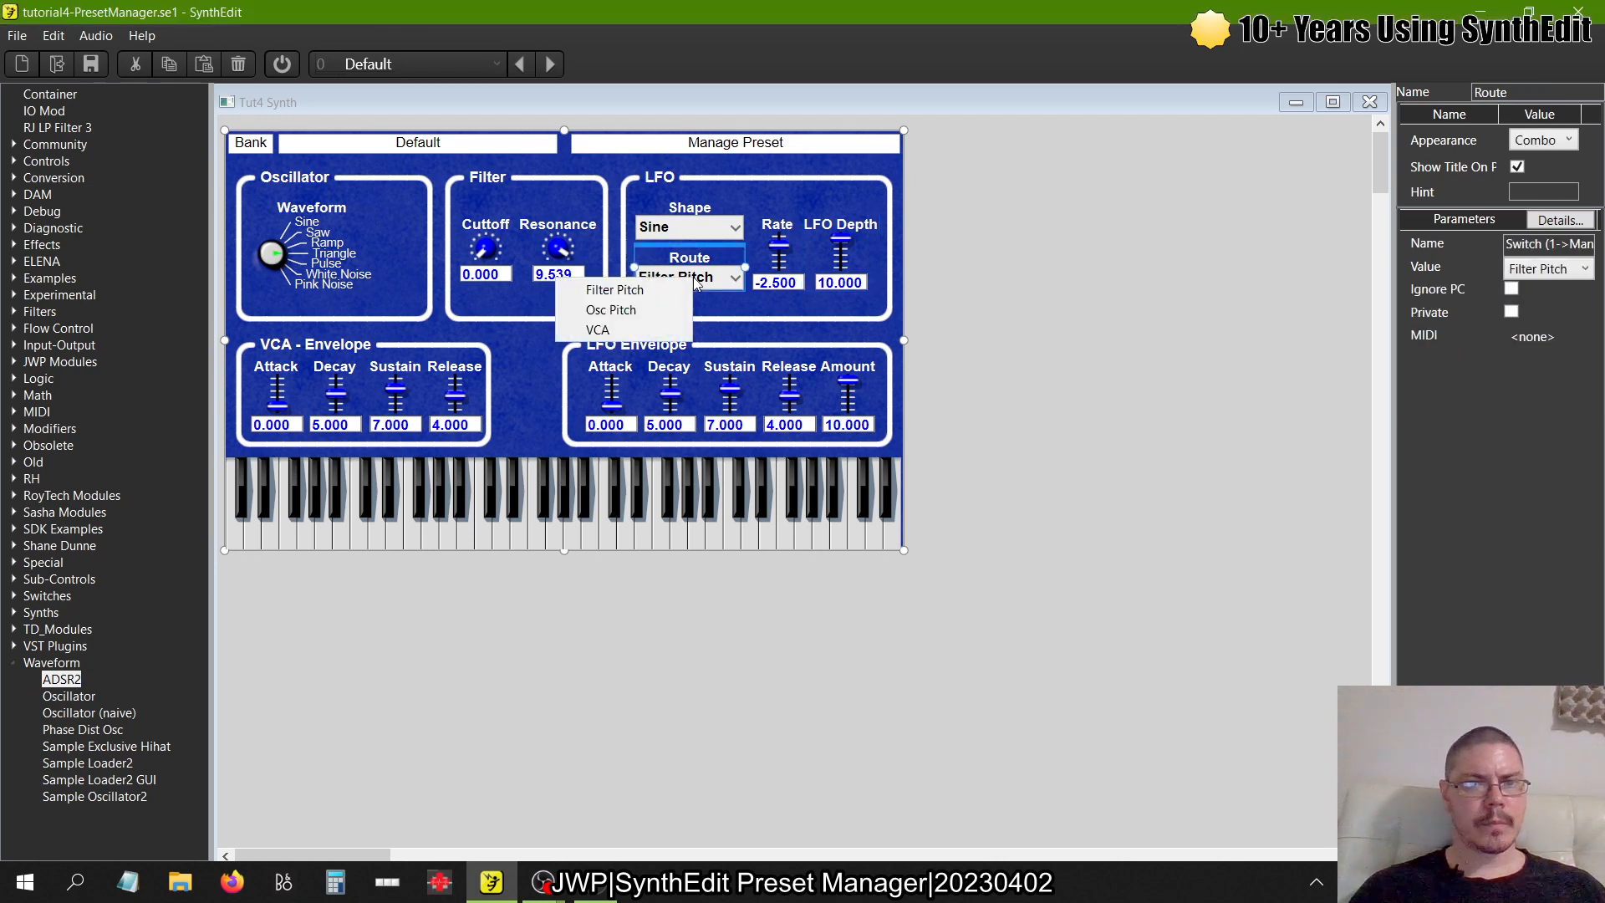
pyautogui.click(1044, 268)
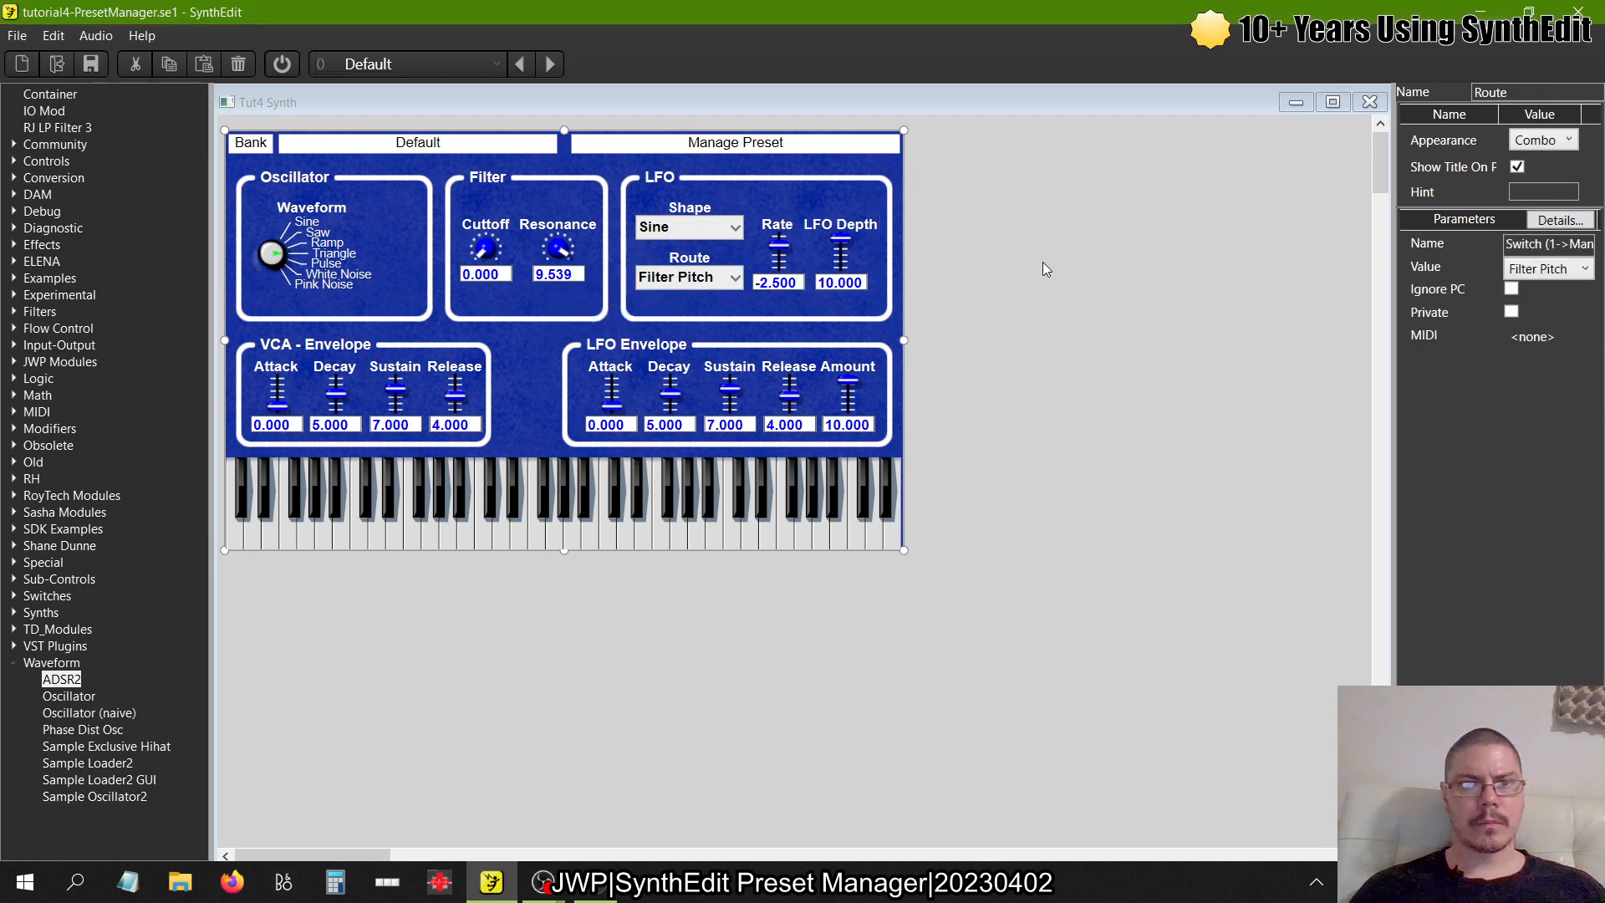
pyautogui.click(692, 287)
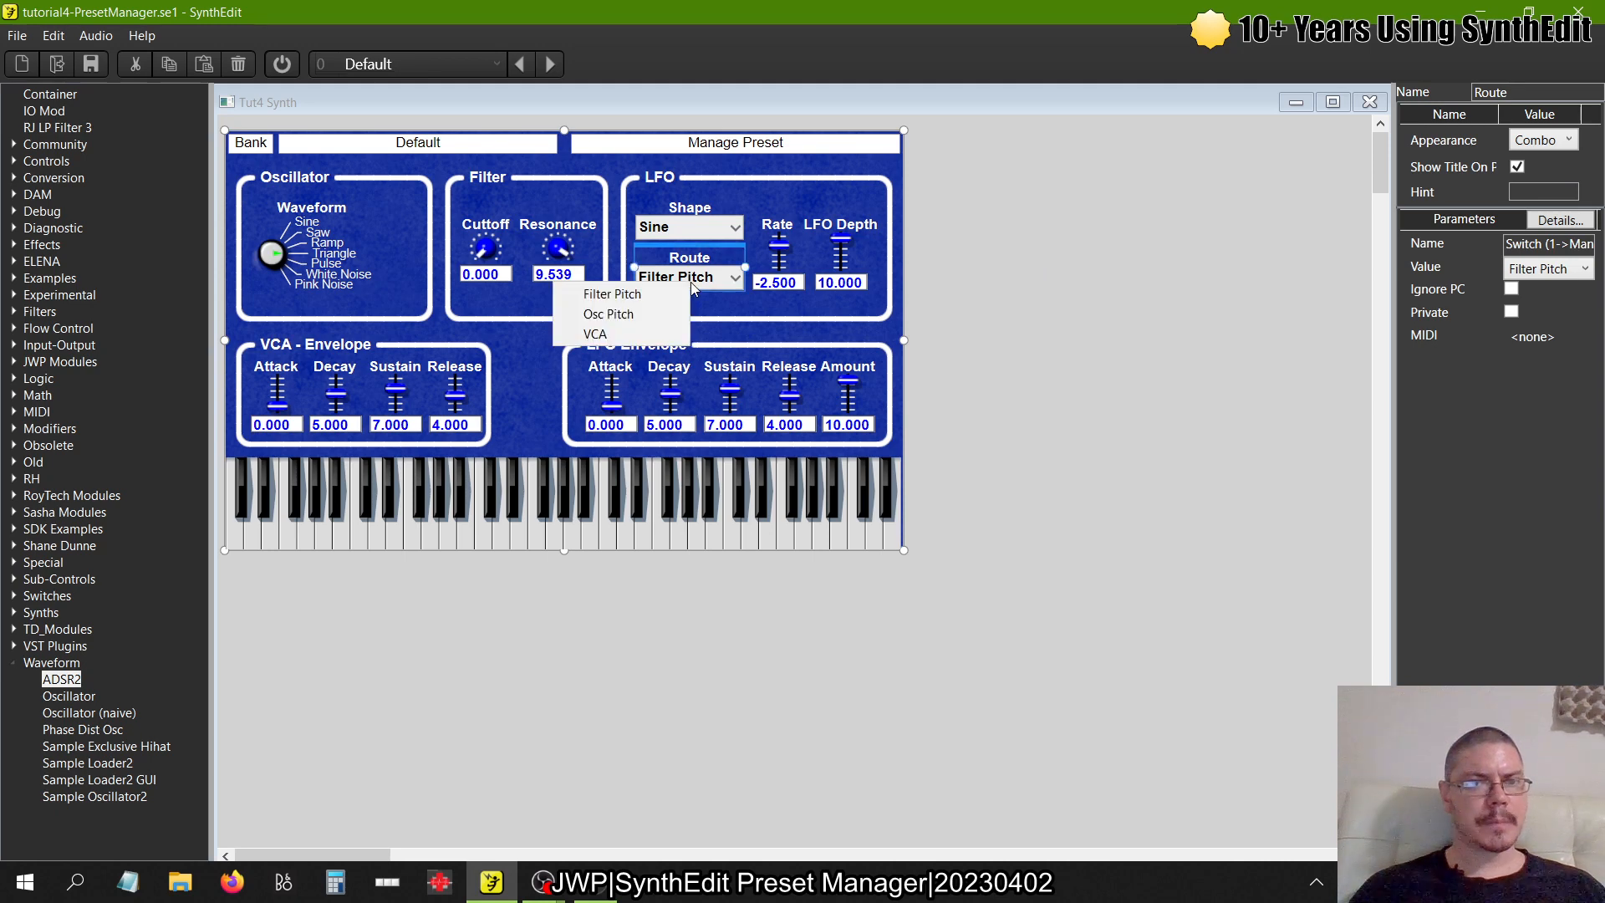
# - Set both the filter's Cutoff and its Resonance to 5
pyautogui.click(482, 276)
pyautogui.write('5')
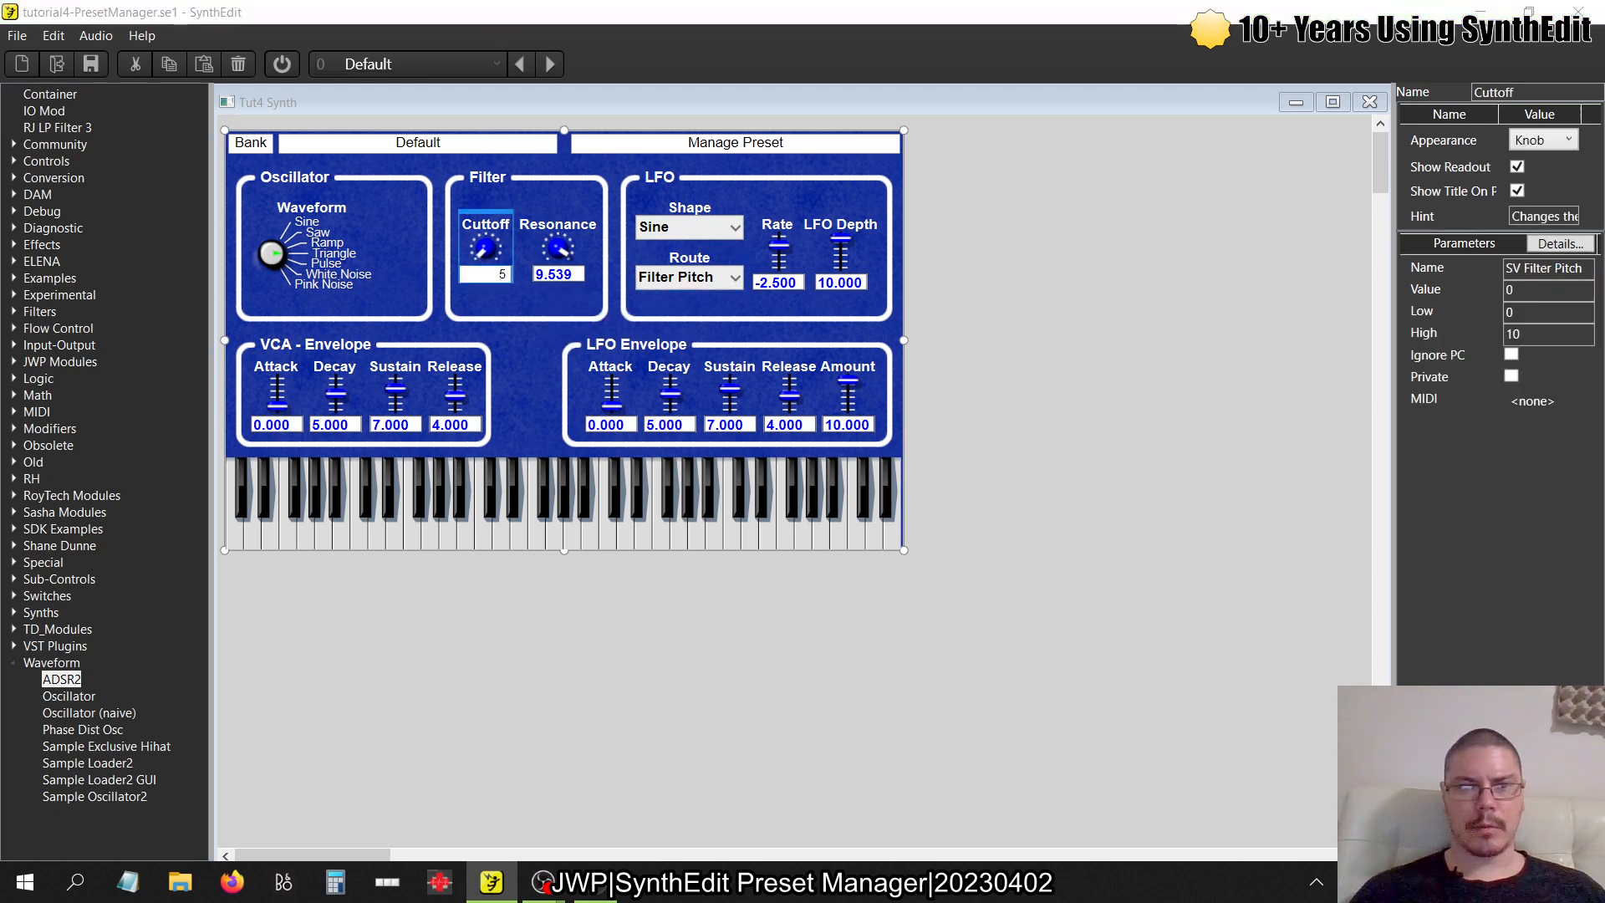
pyautogui.press('Return')
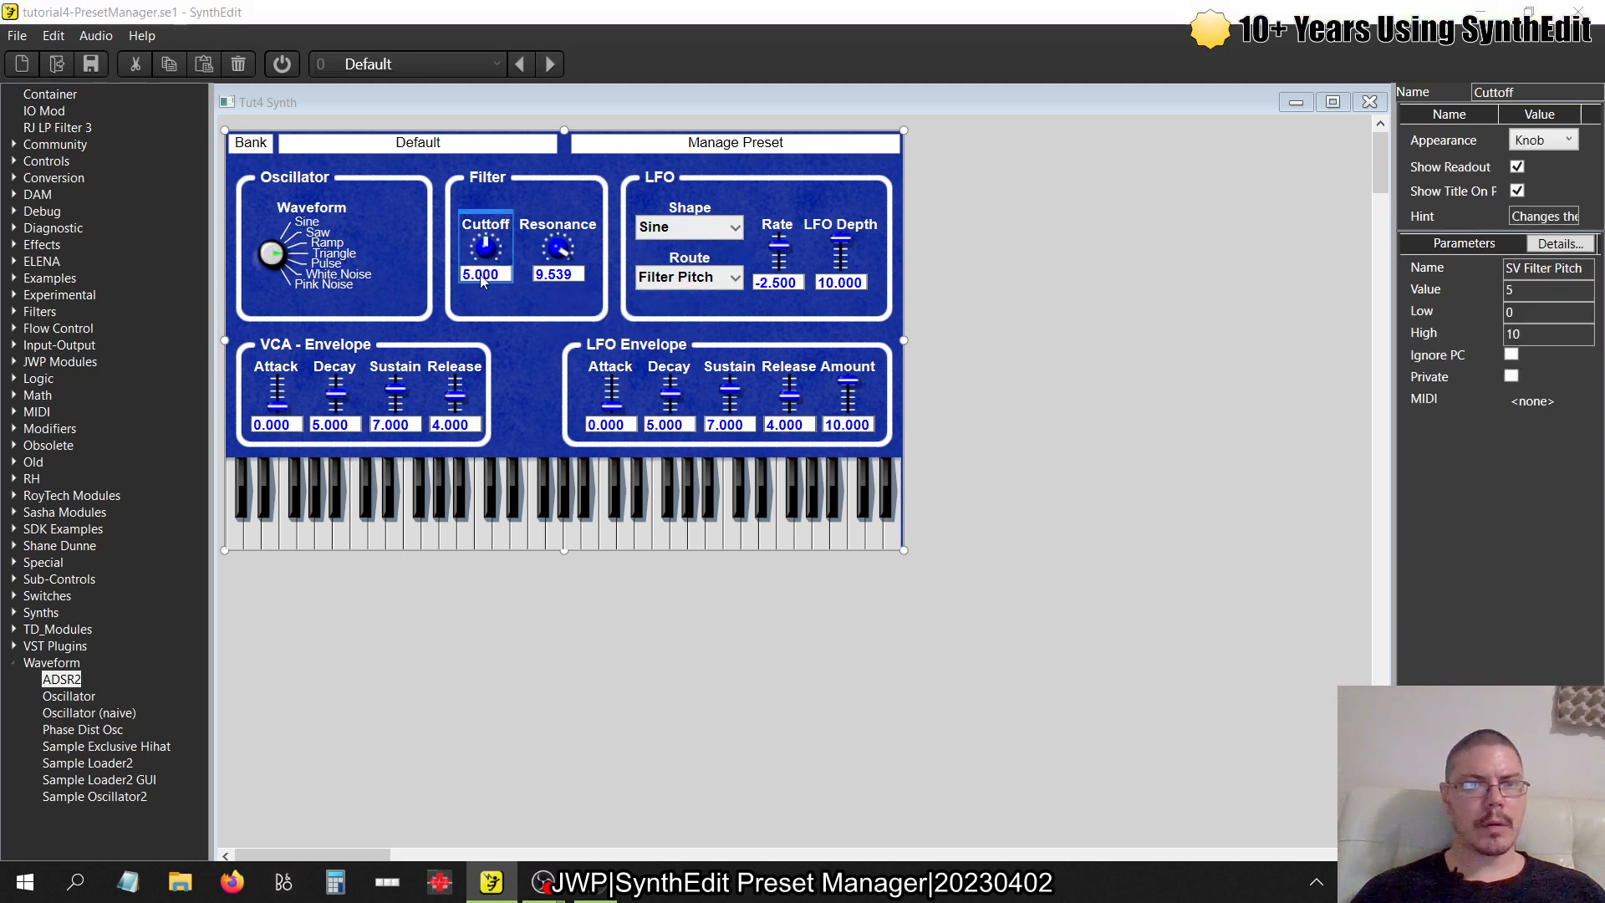
pyautogui.click(569, 276)
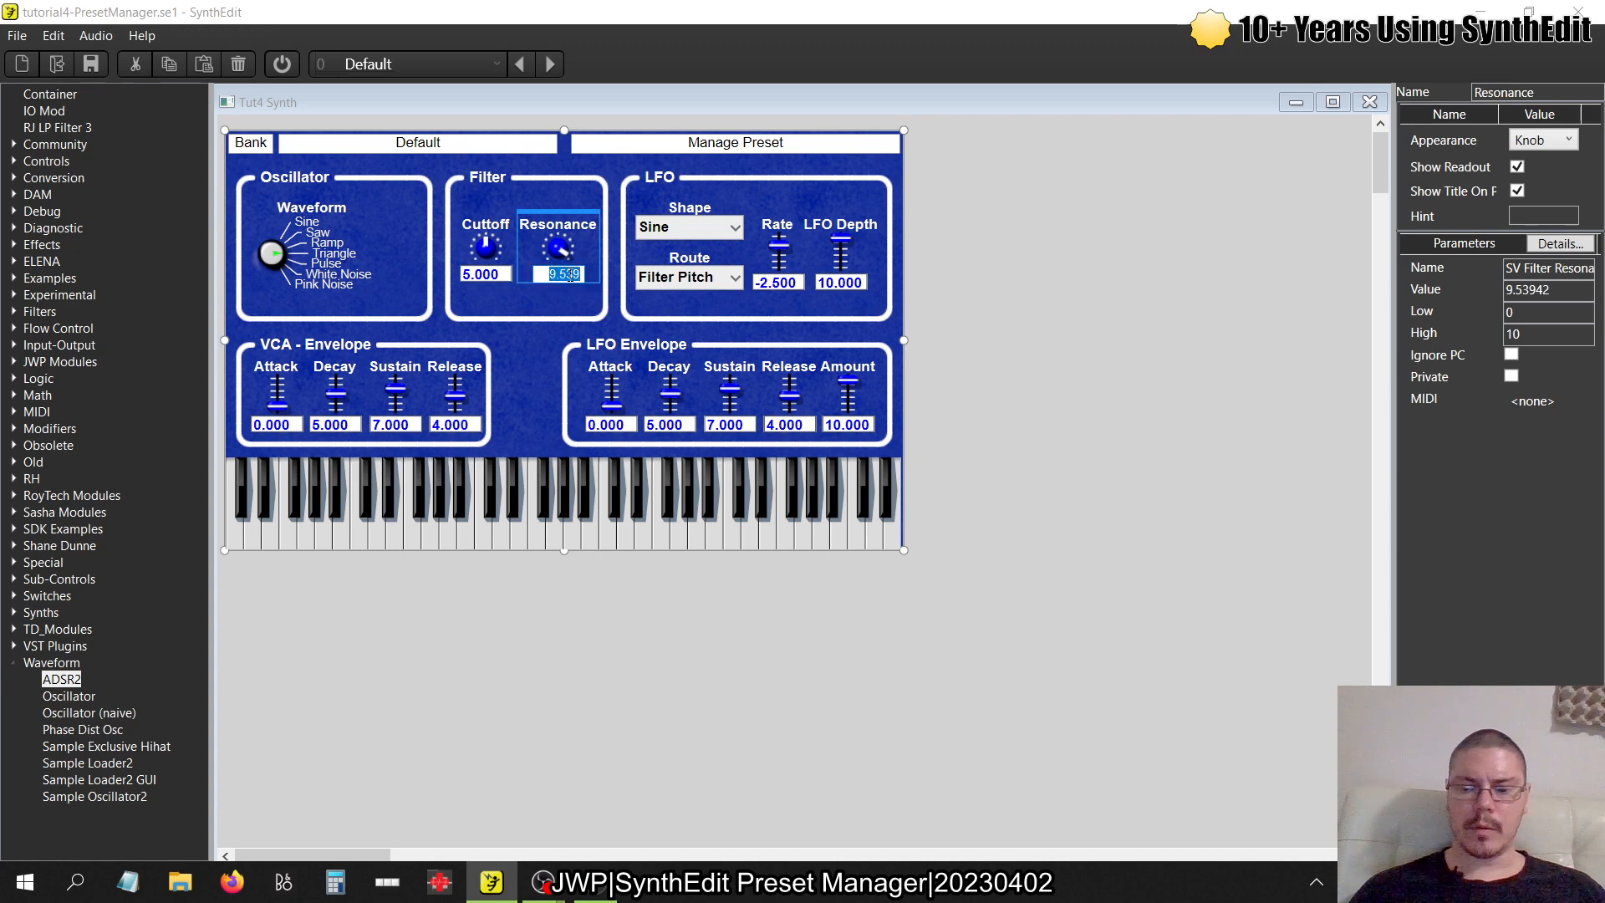
pyautogui.write('5')
pyautogui.press('Return')
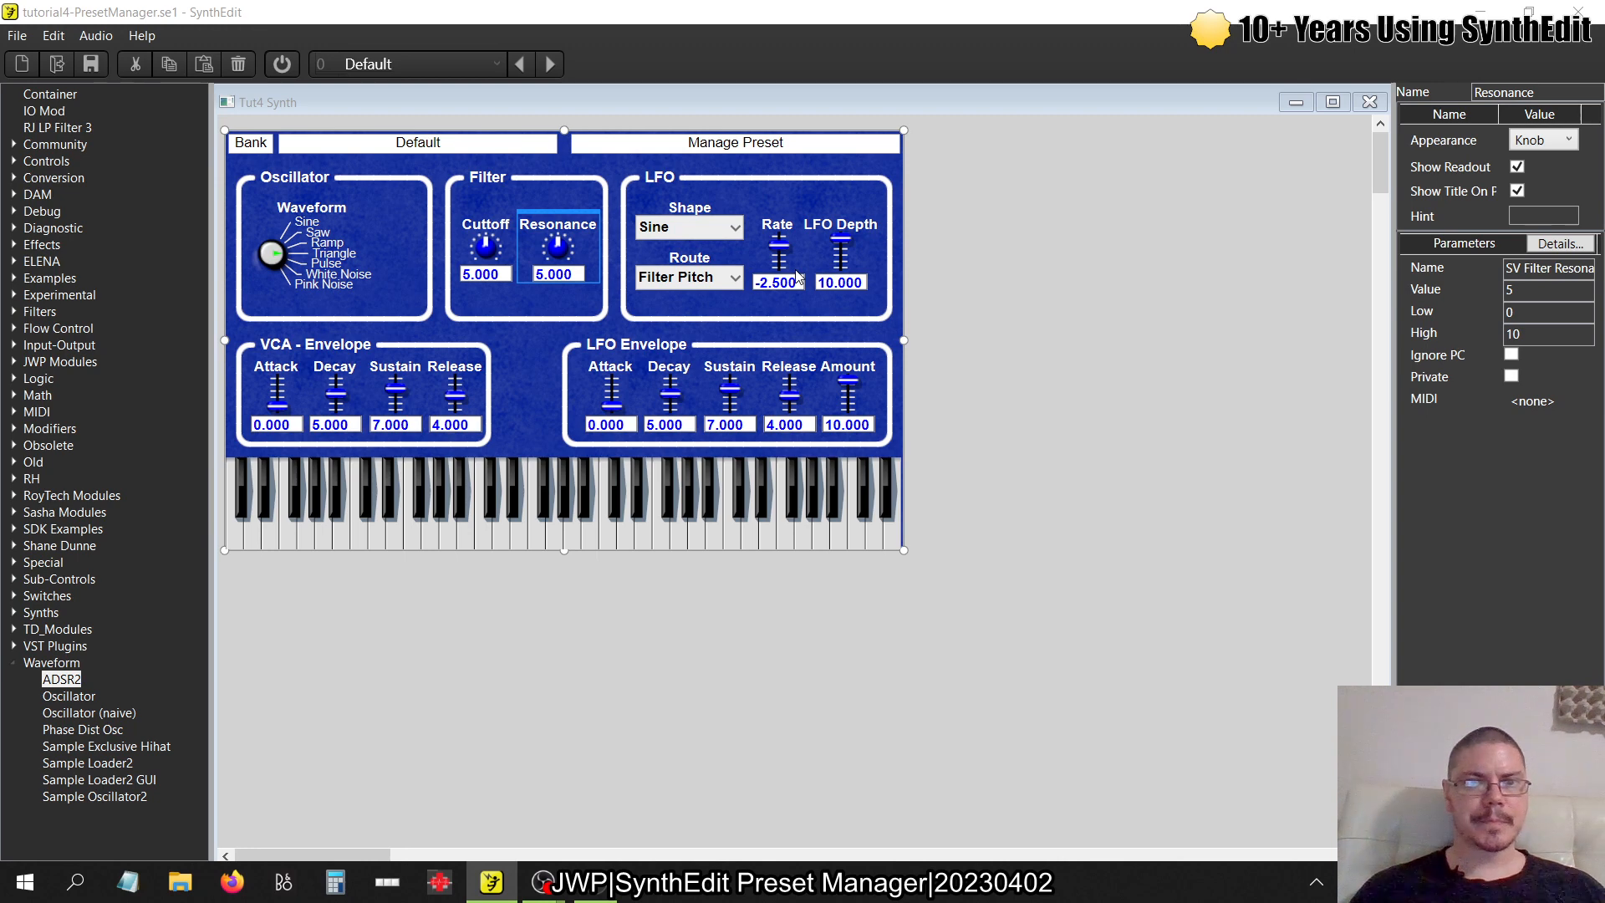
# - Close the Tut4 Synth panel and shrink the Main structure window to fit around its modules
pyautogui.click(259, 147)
pyautogui.click(259, 145)
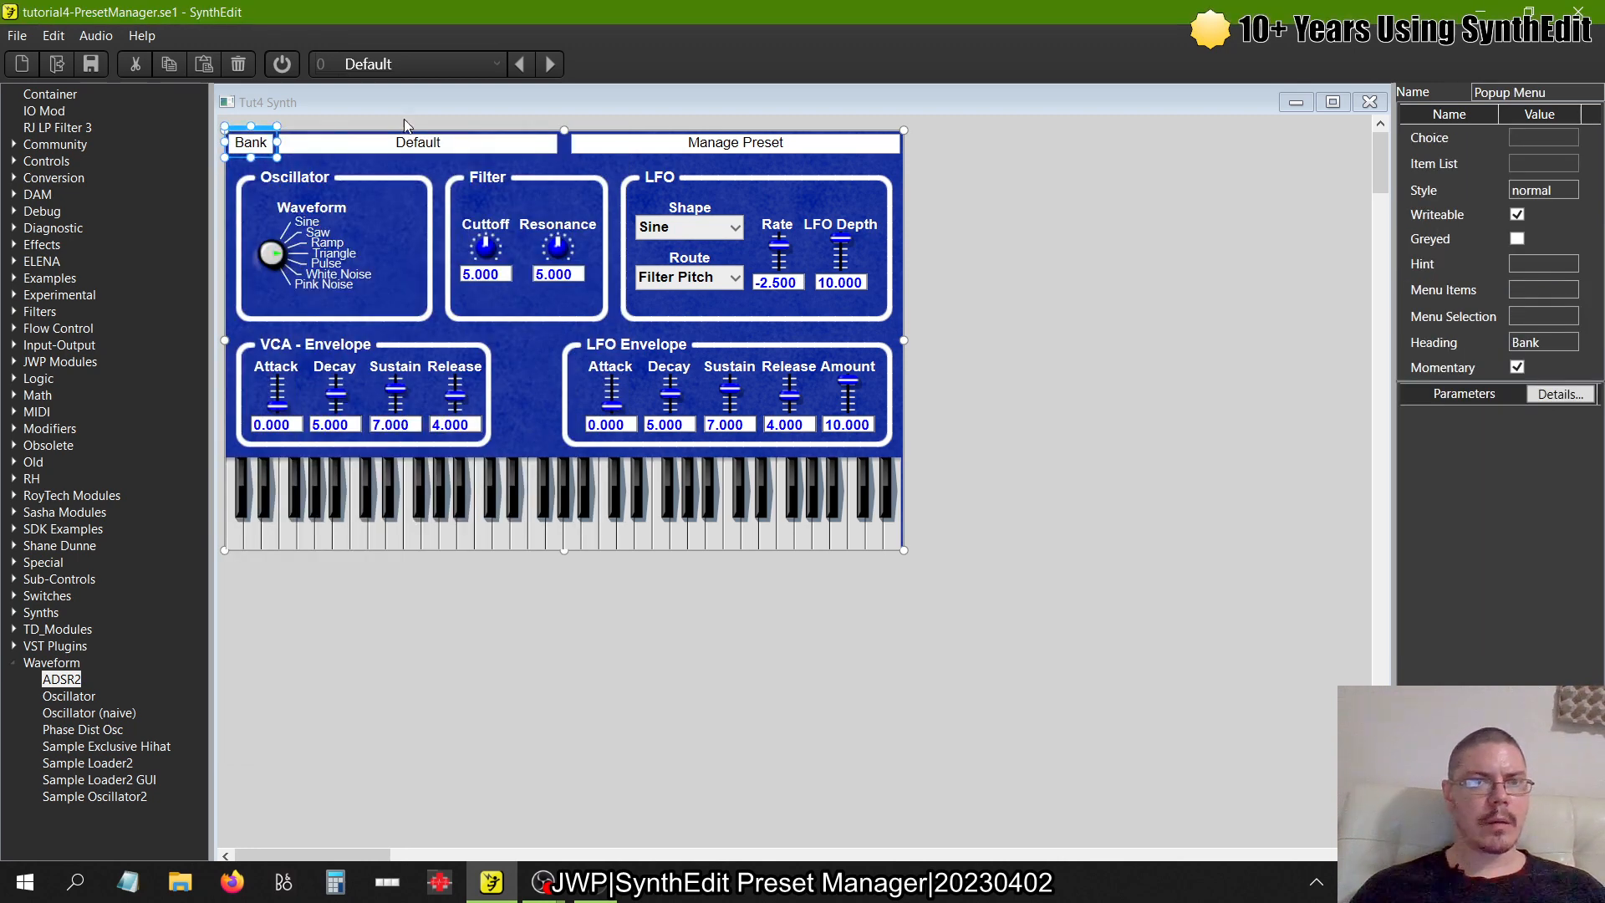
pyautogui.click(441, 151)
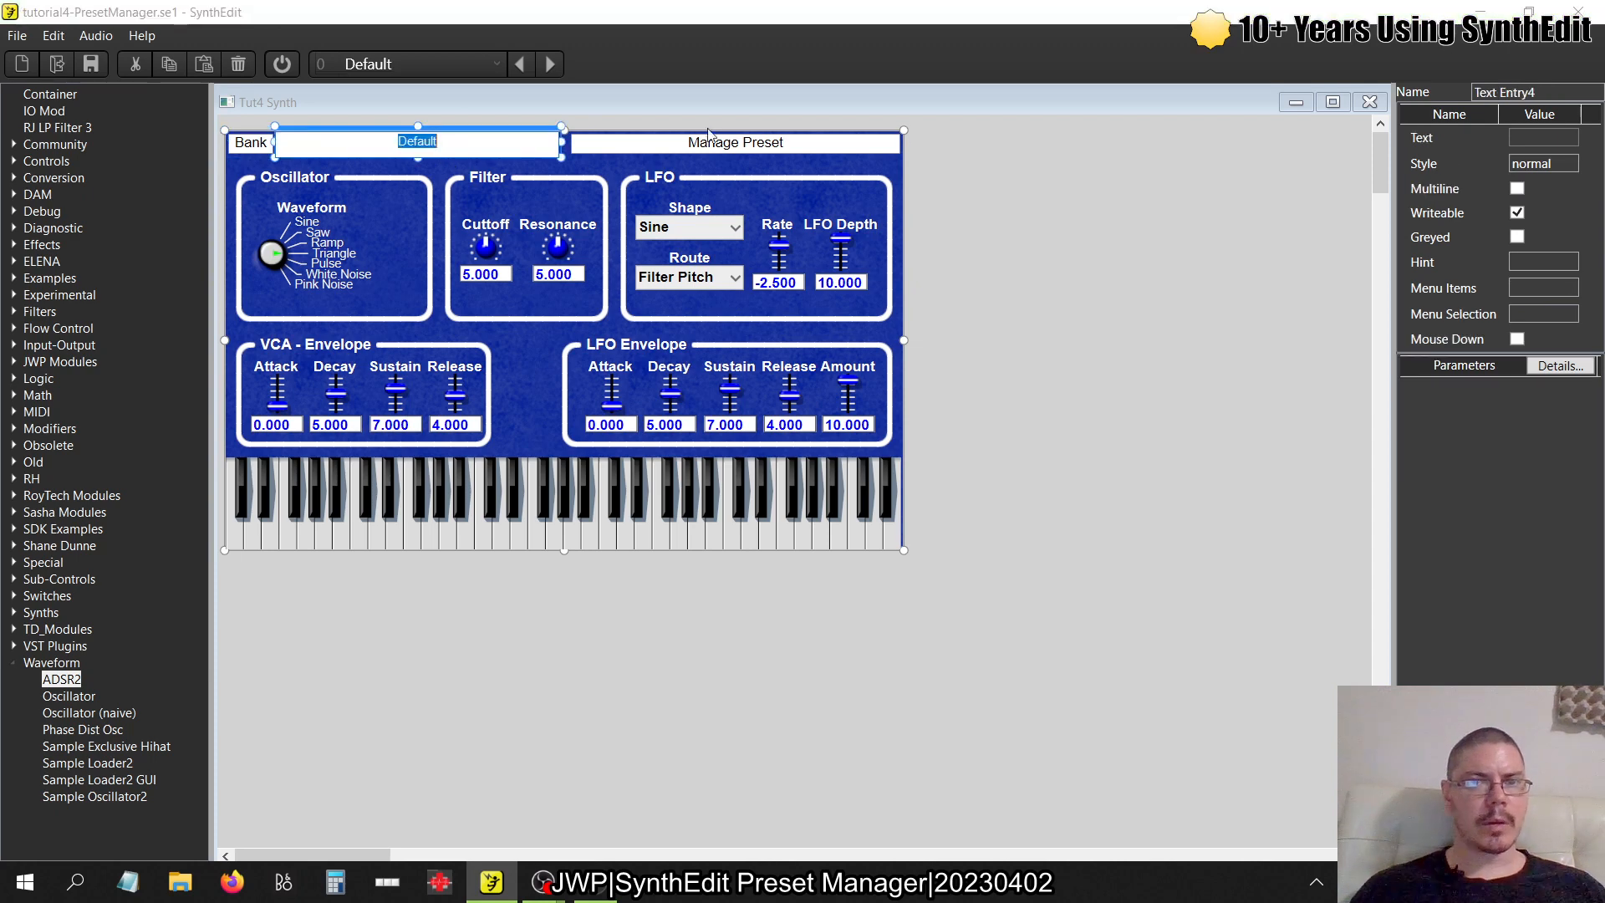
pyautogui.click(1370, 101)
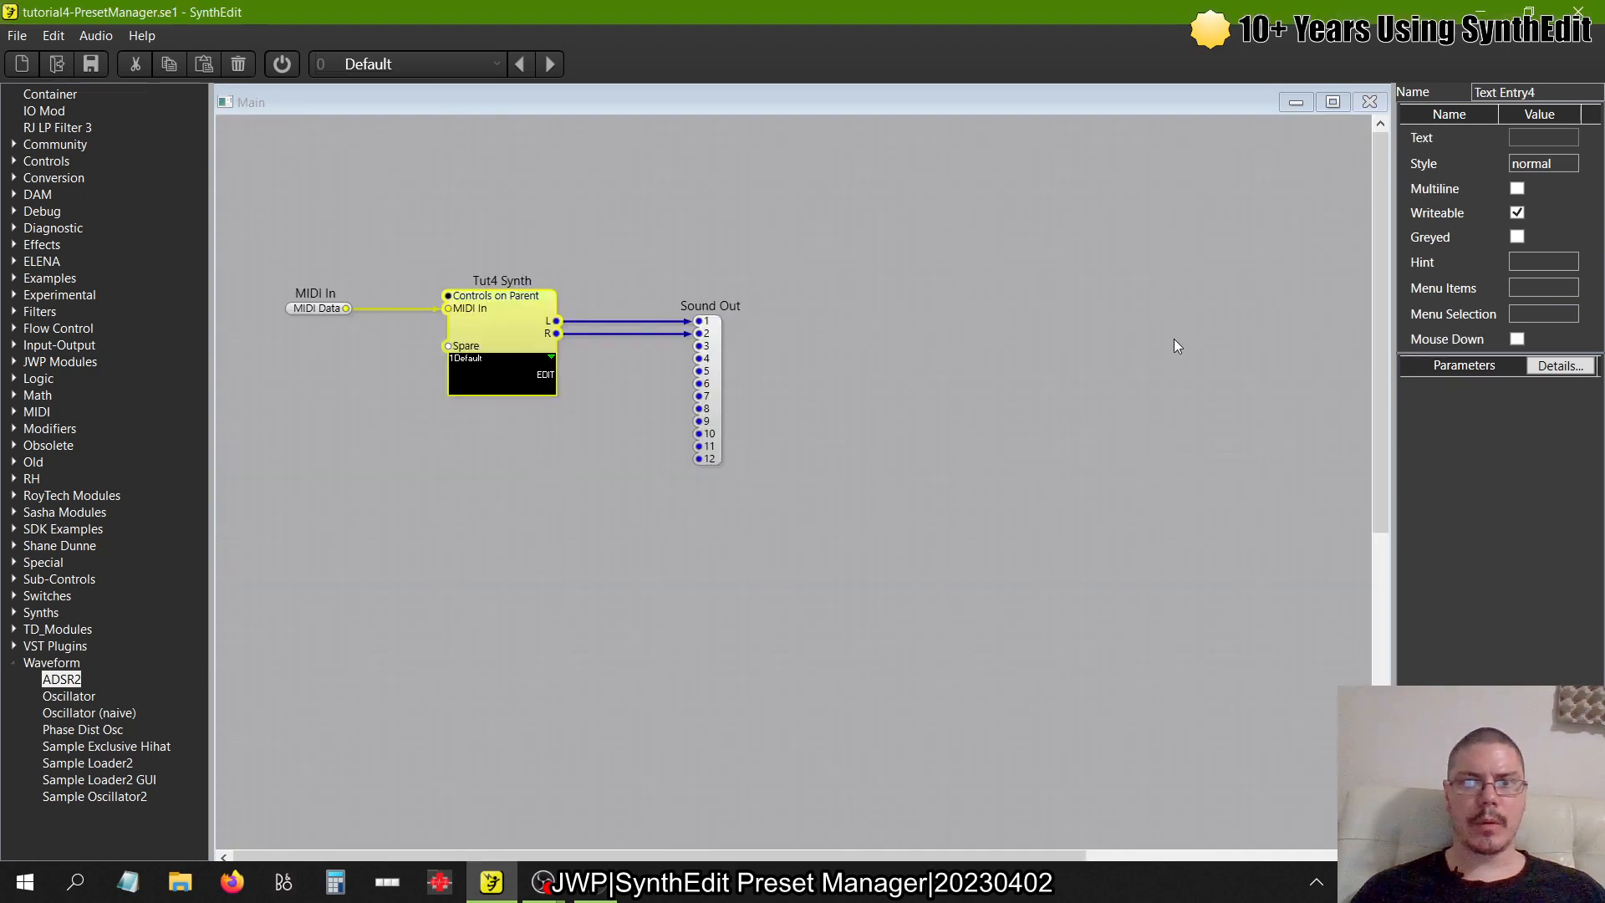
pyautogui.moveTo(1379, 855); pyautogui.dragTo(805, 529)
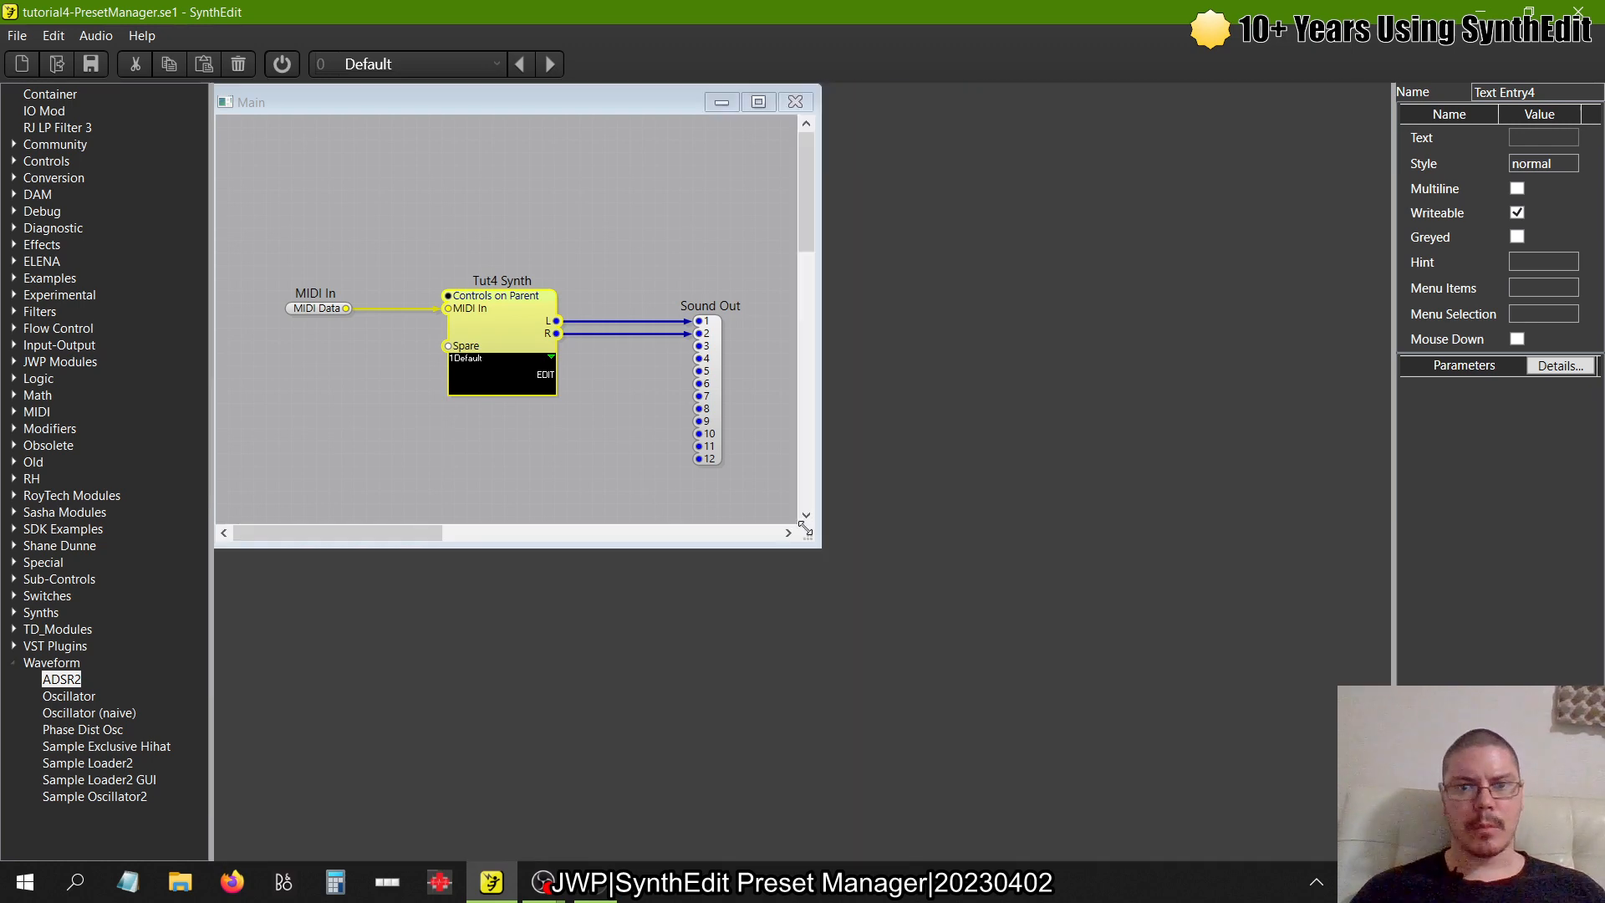
pyautogui.click(438, 214)
# - Save the project and export it as a VST3 plugin with the existing export settings
pyautogui.click(52, 35)
pyautogui.moveTo(17, 35)
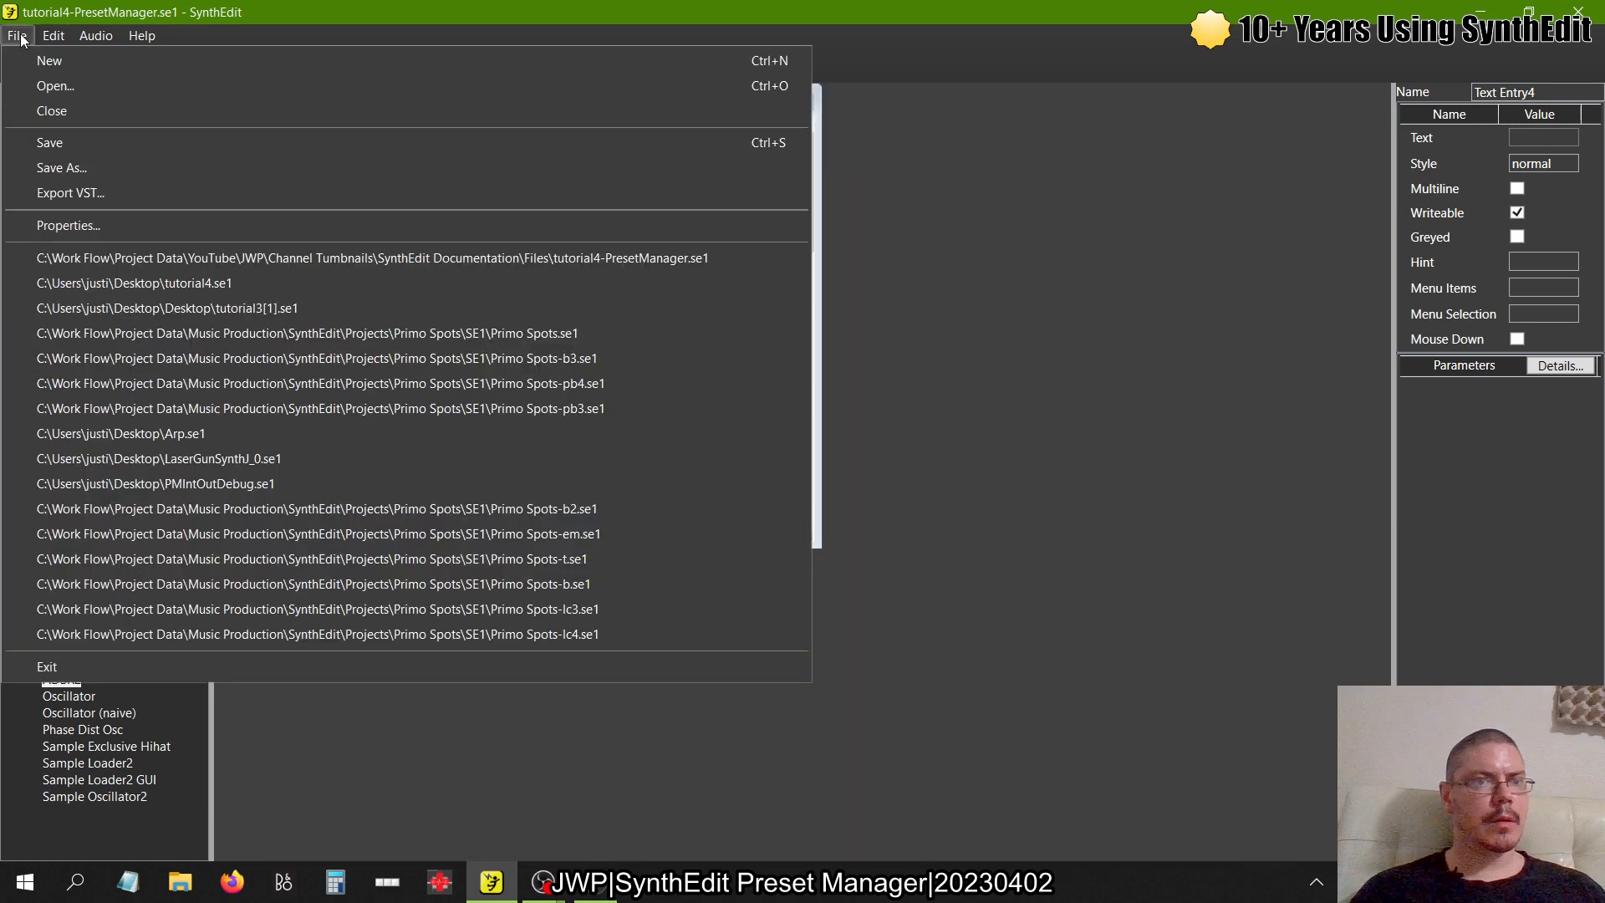
pyautogui.click(56, 143)
pyautogui.click(17, 36)
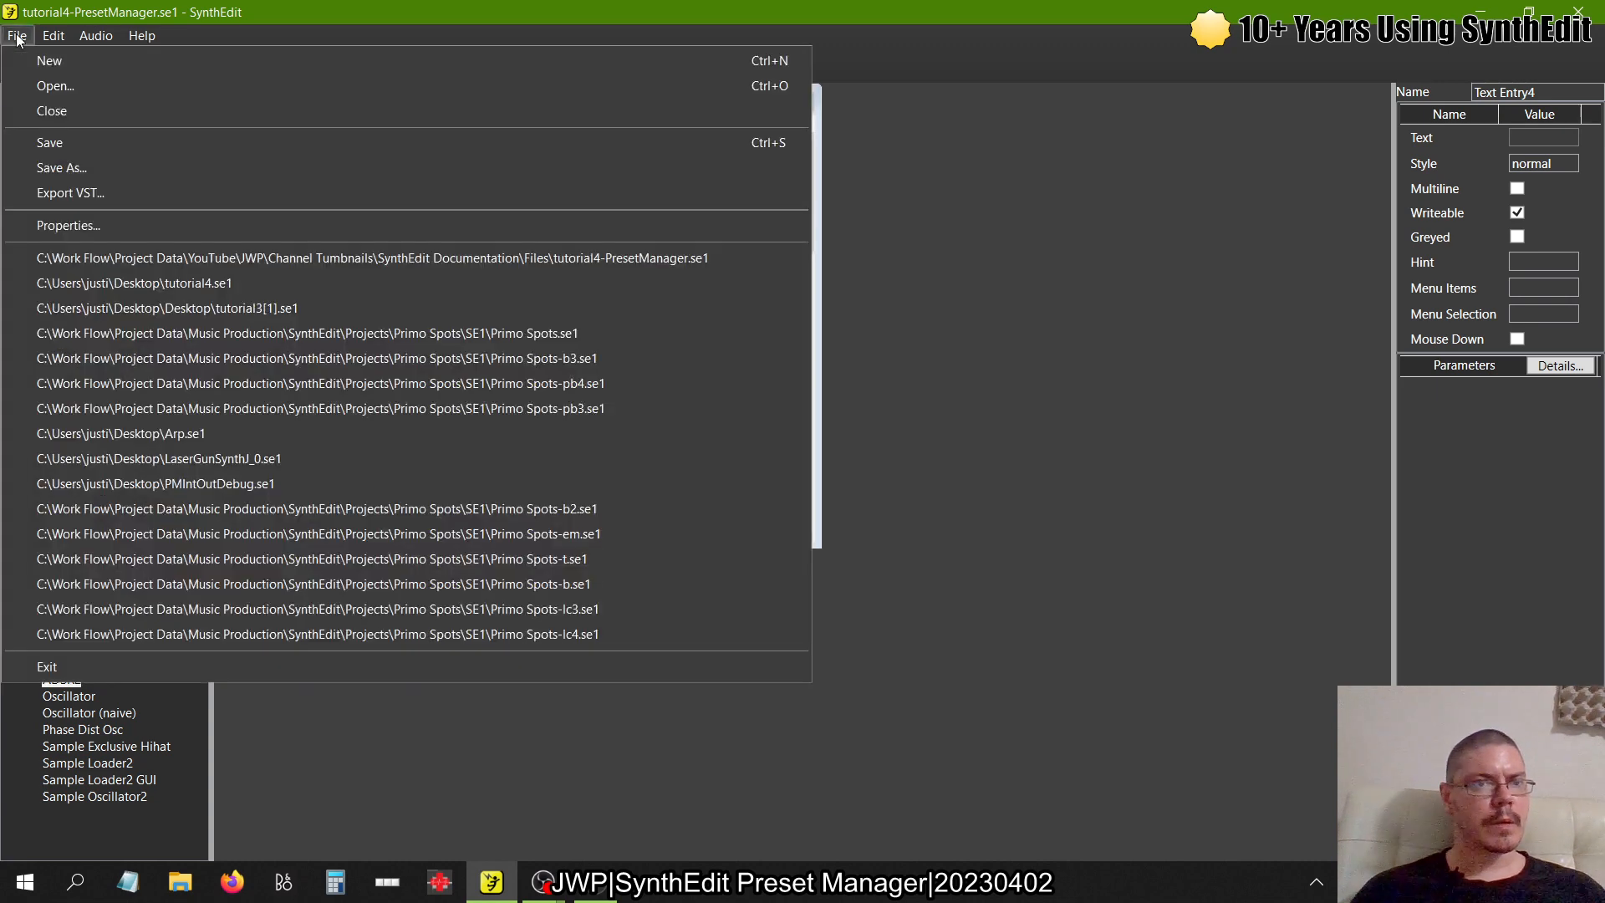
pyautogui.click(59, 190)
pyautogui.click(786, 687)
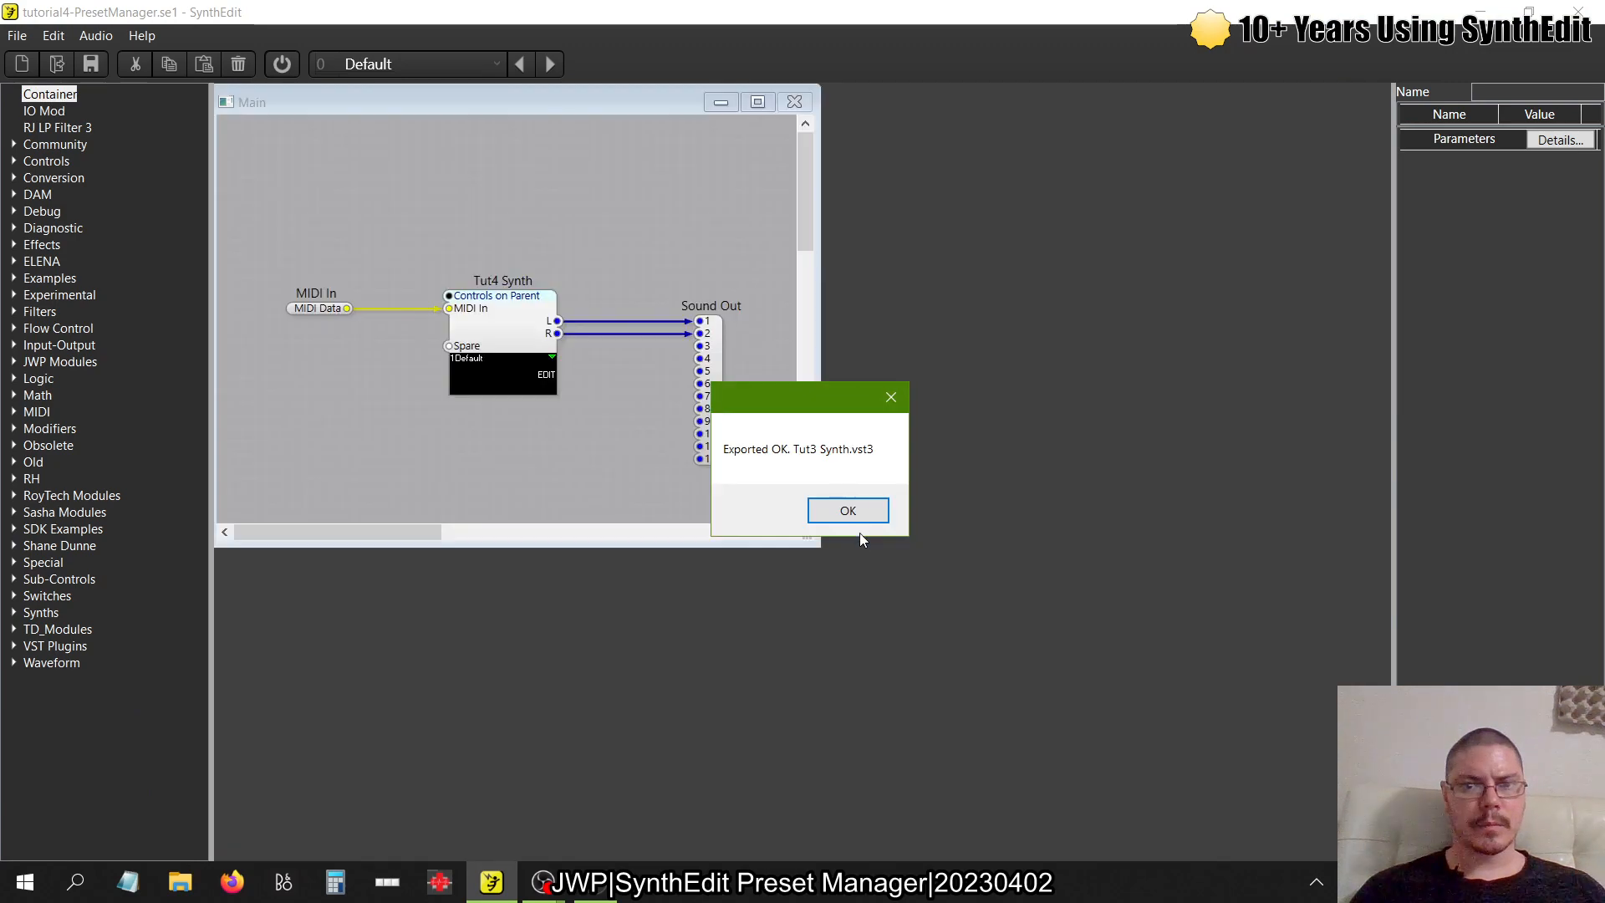
pyautogui.click(853, 514)
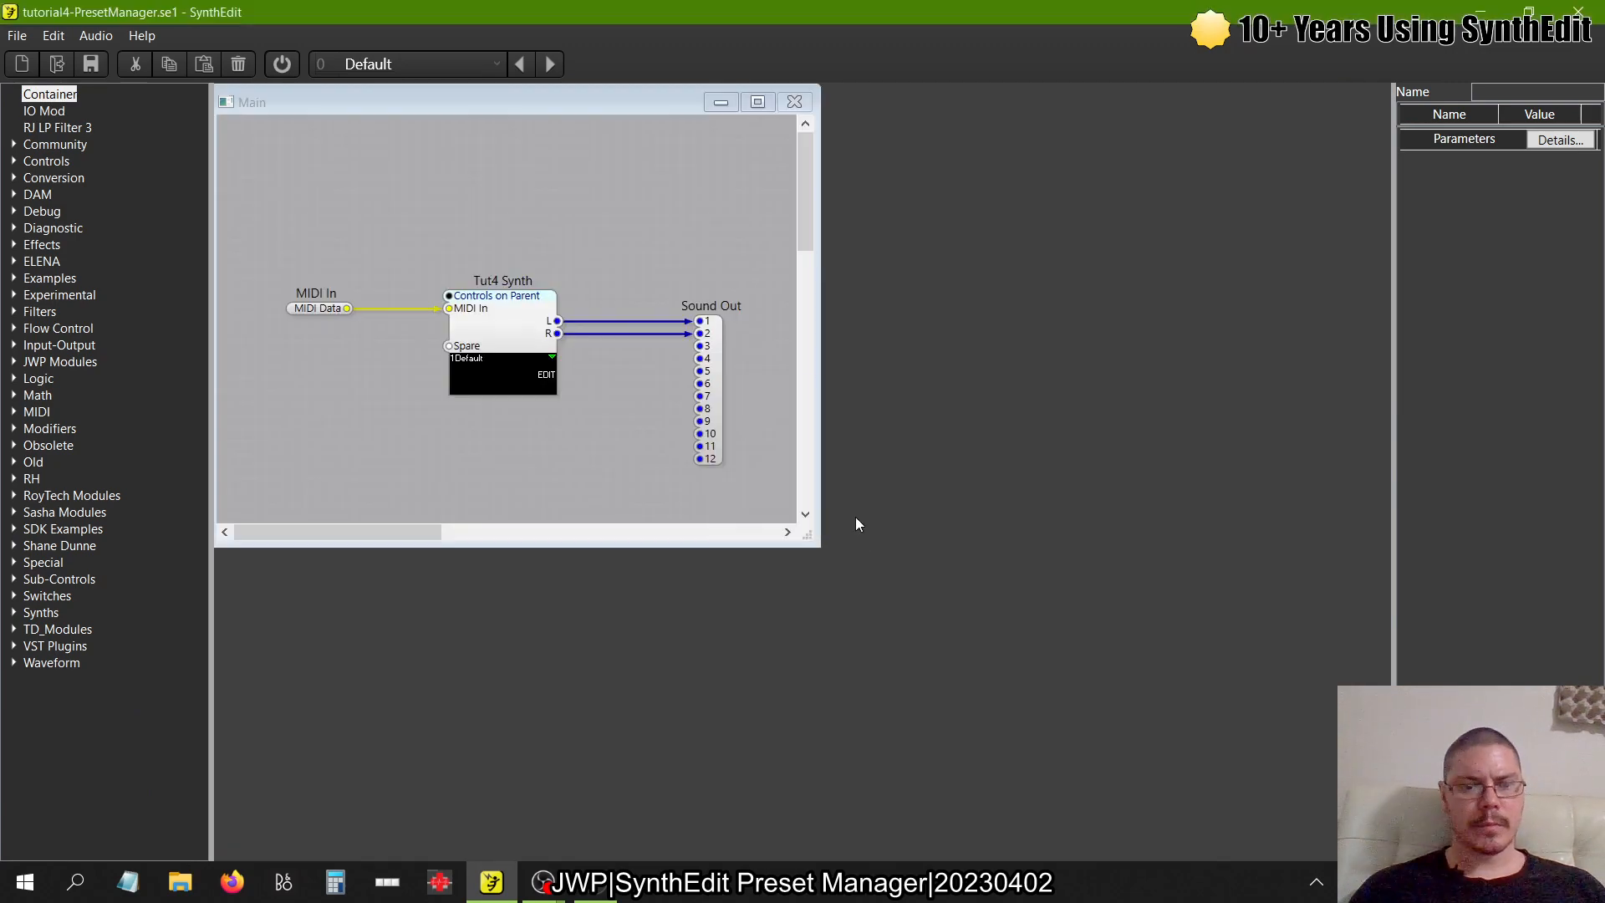
# - Switch to FL Studio, load Tut4 Synth PM into the Sampler channel to check its panel, and close the plugin window
pyautogui.hotkey('alt', 'Tab')
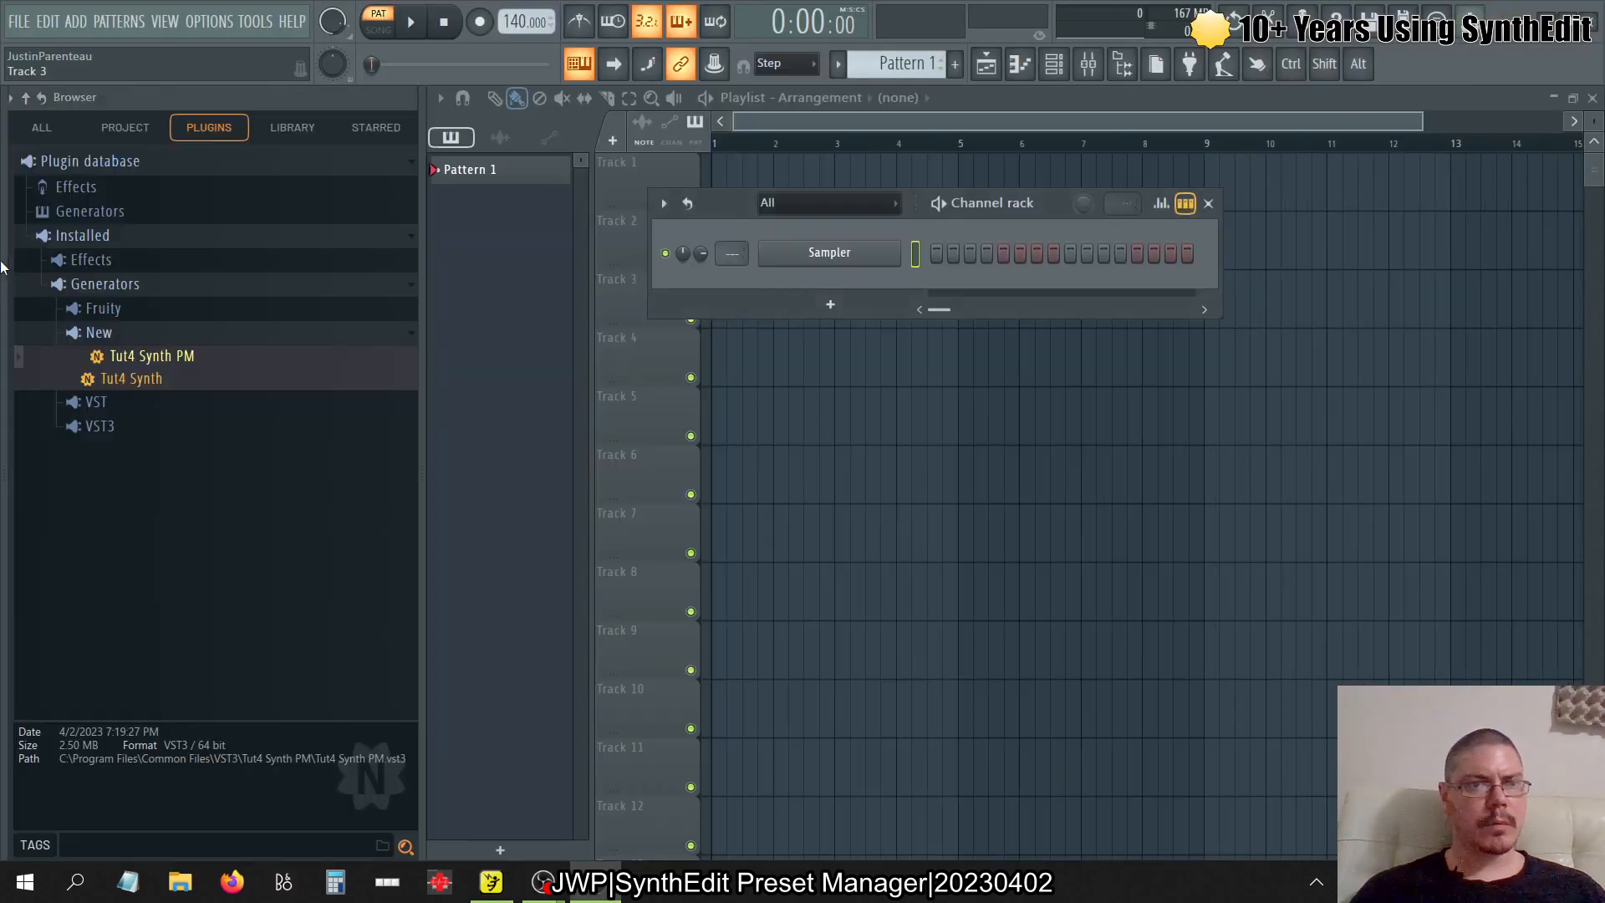
pyautogui.moveTo(202, 353); pyautogui.dragTo(430, 251)
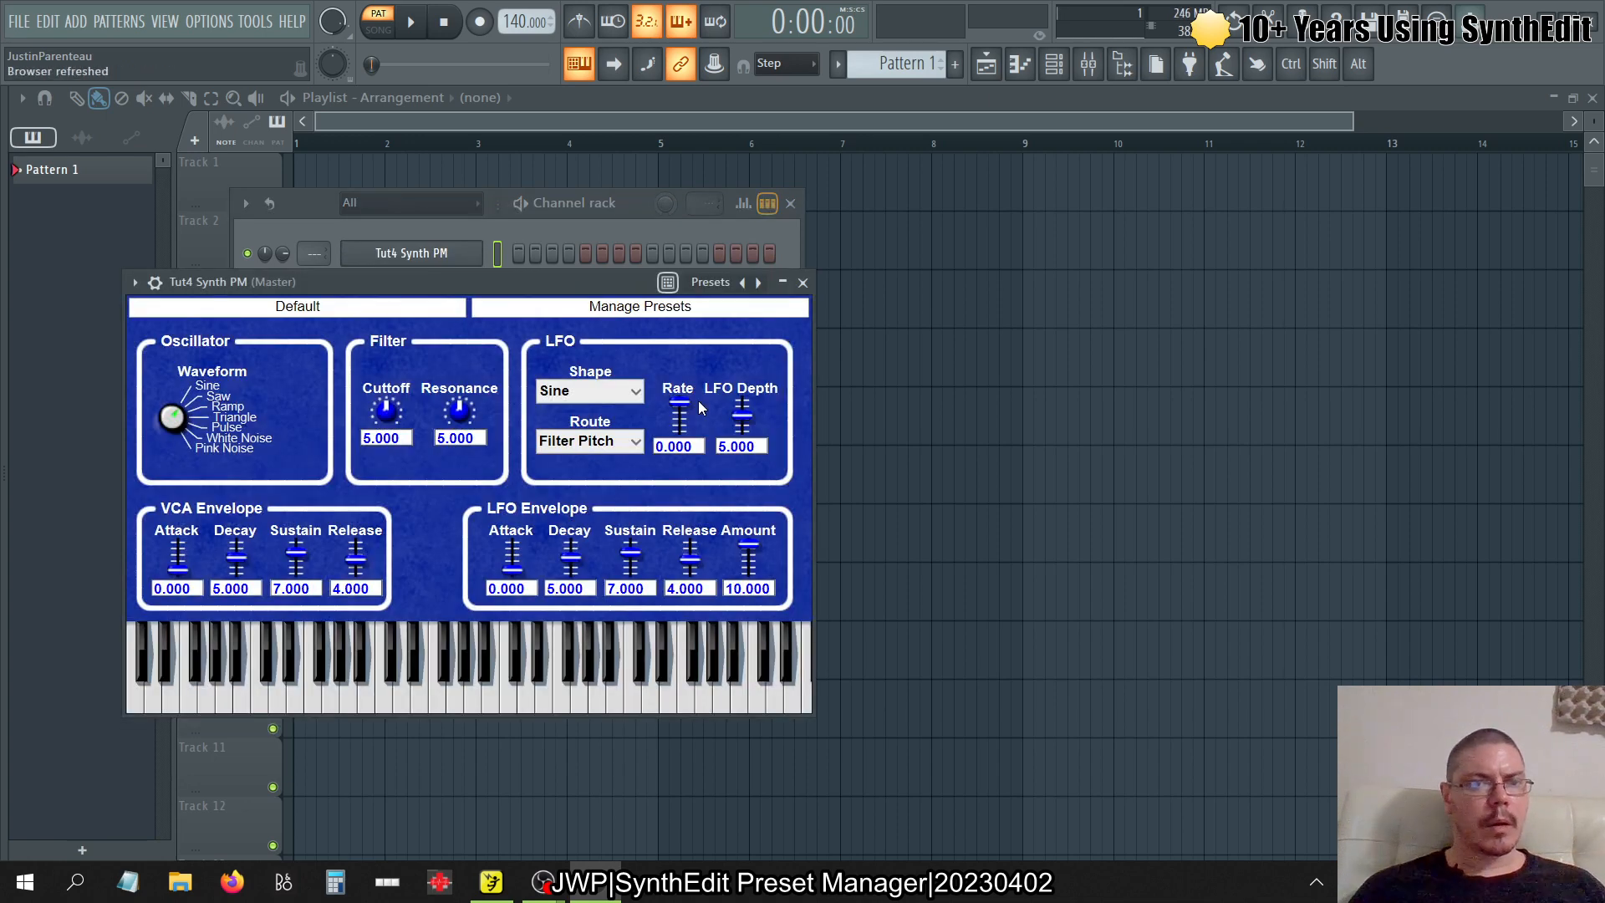
pyautogui.click(802, 282)
pyautogui.hotkey('alt', 'F8')
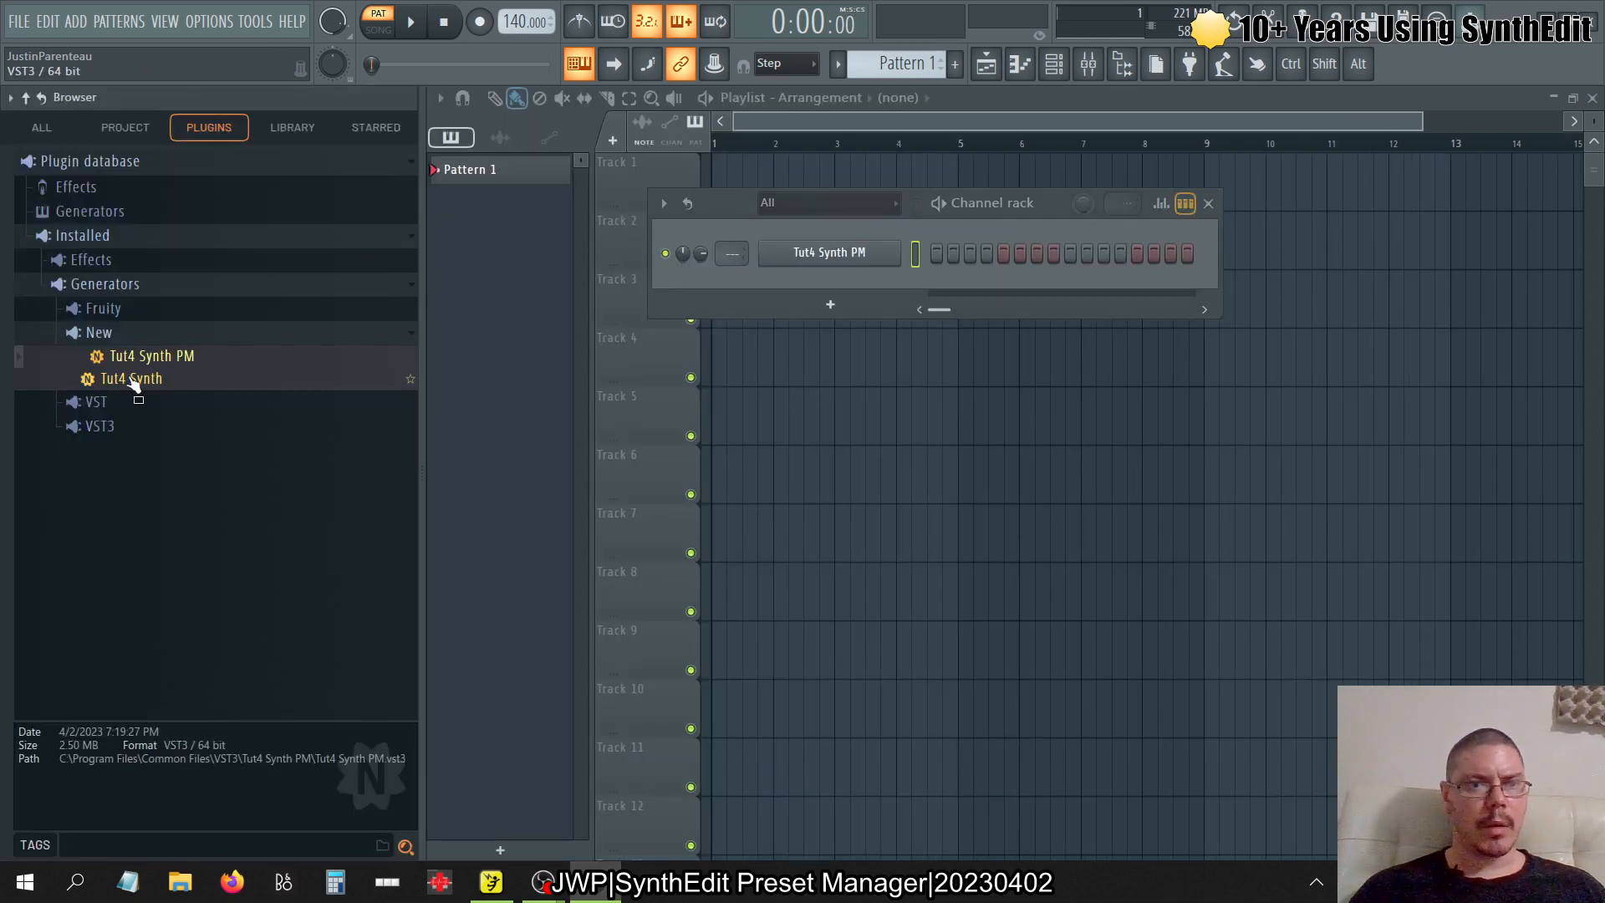
# - Try to load the Tut4 Synth generator into the same channel in place of Tut4 Synth PM
pyautogui.moveTo(134, 377); pyautogui.dragTo(418, 252)
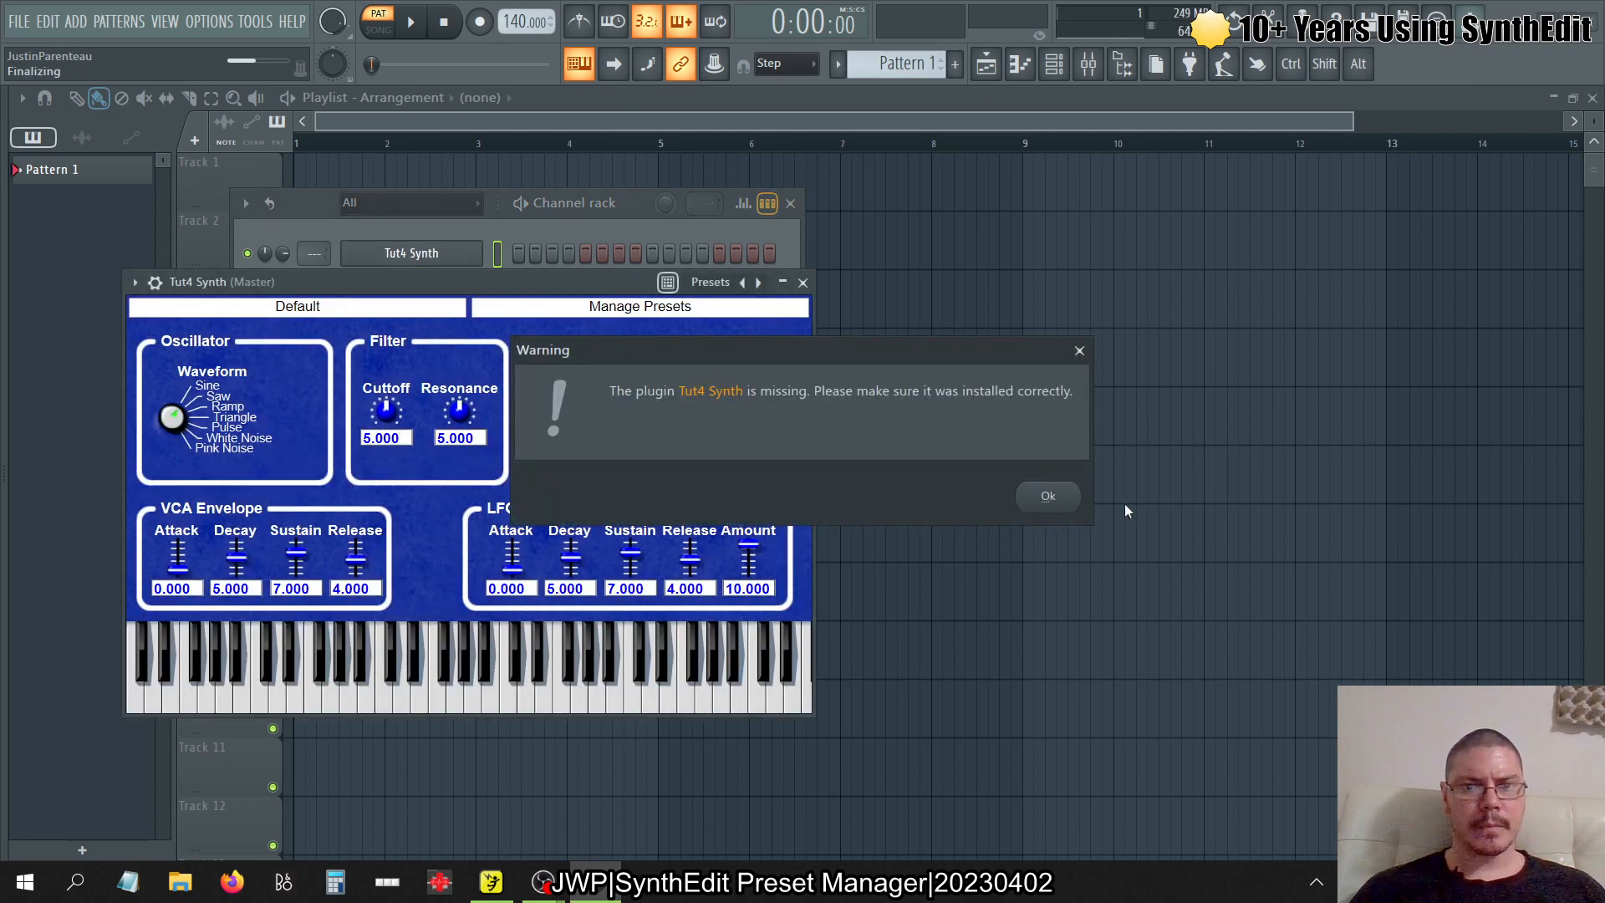
pyautogui.click(1065, 498)
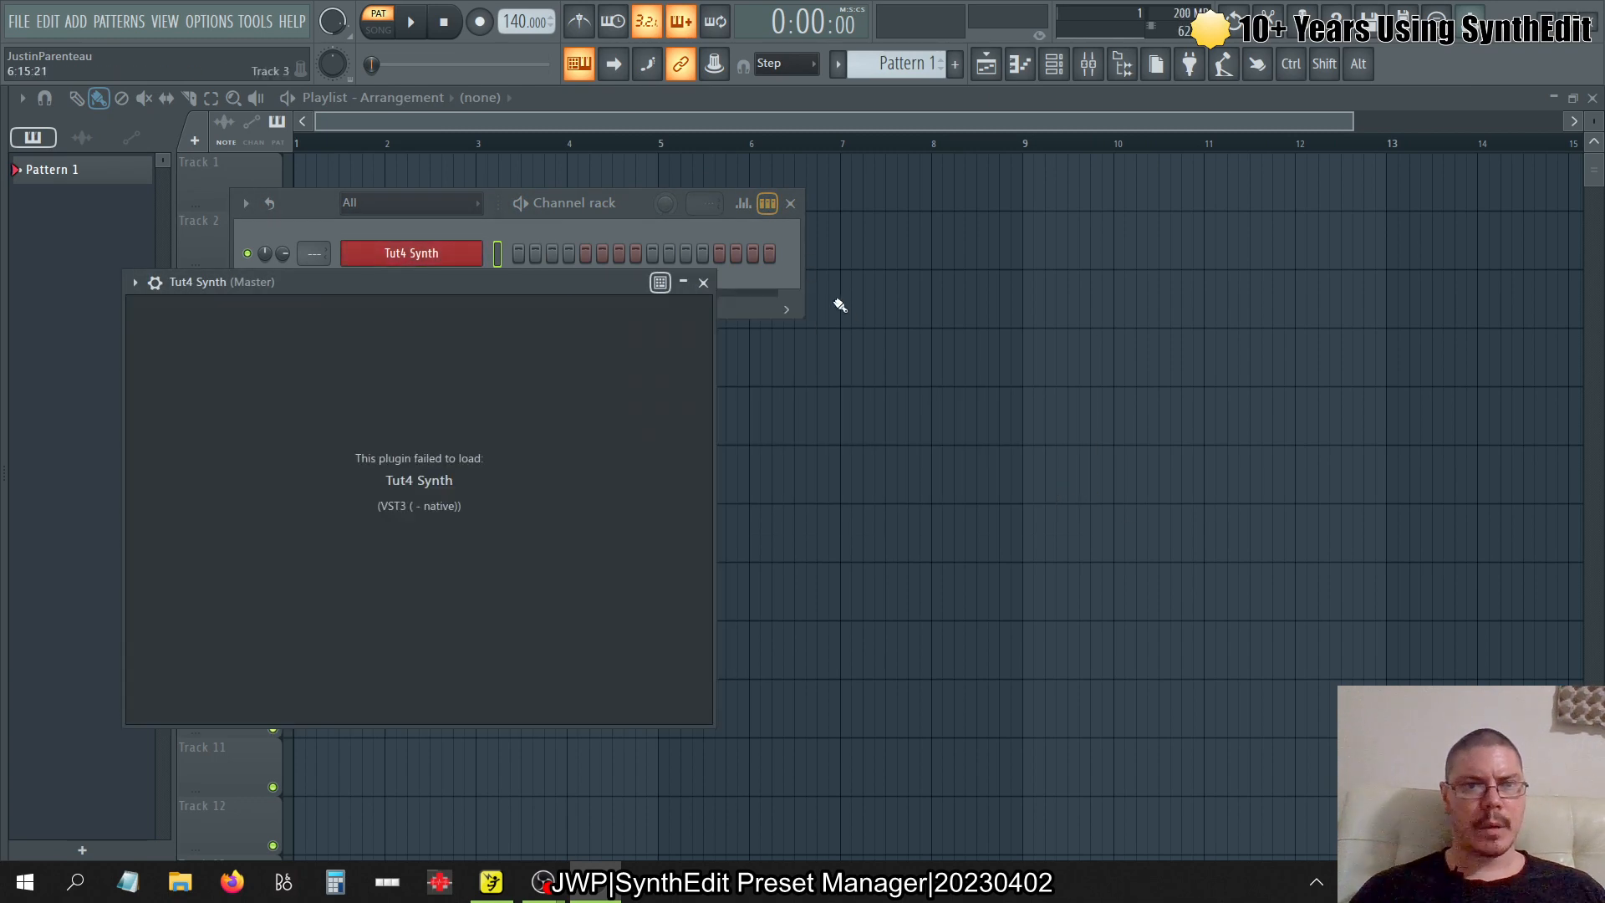
pyautogui.click(710, 282)
pyautogui.hotkey('alt', 'F8')
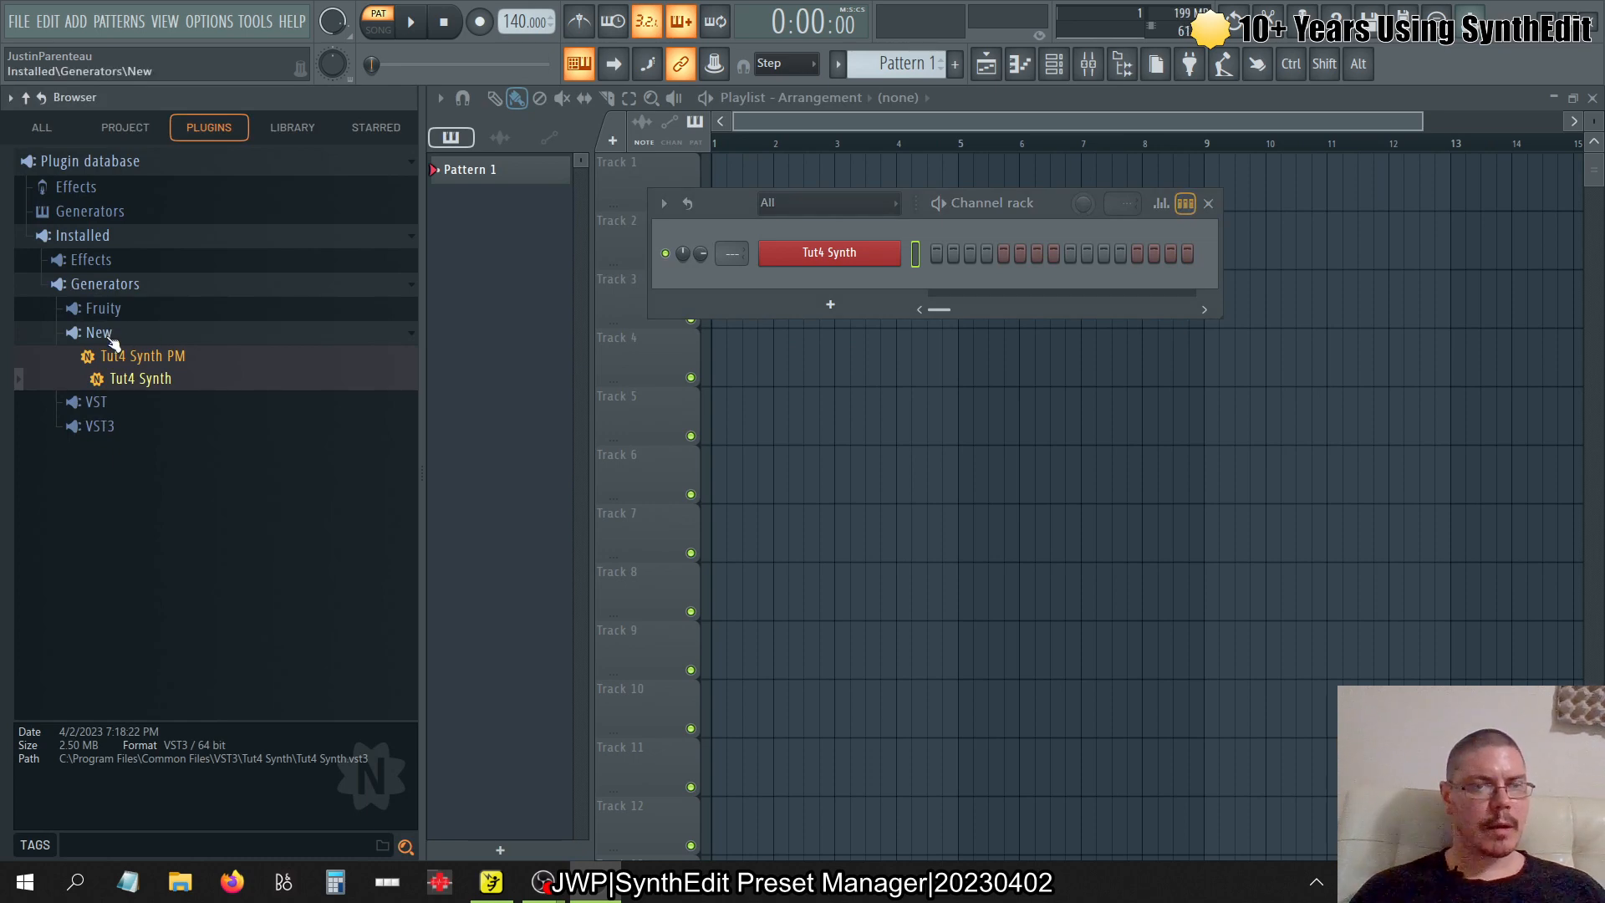
pyautogui.hotkey('alt', 'F8')
# - Switch back to SynthEdit and set the product name to Tut4 Synth PM in the VST export settings
pyautogui.click(492, 882)
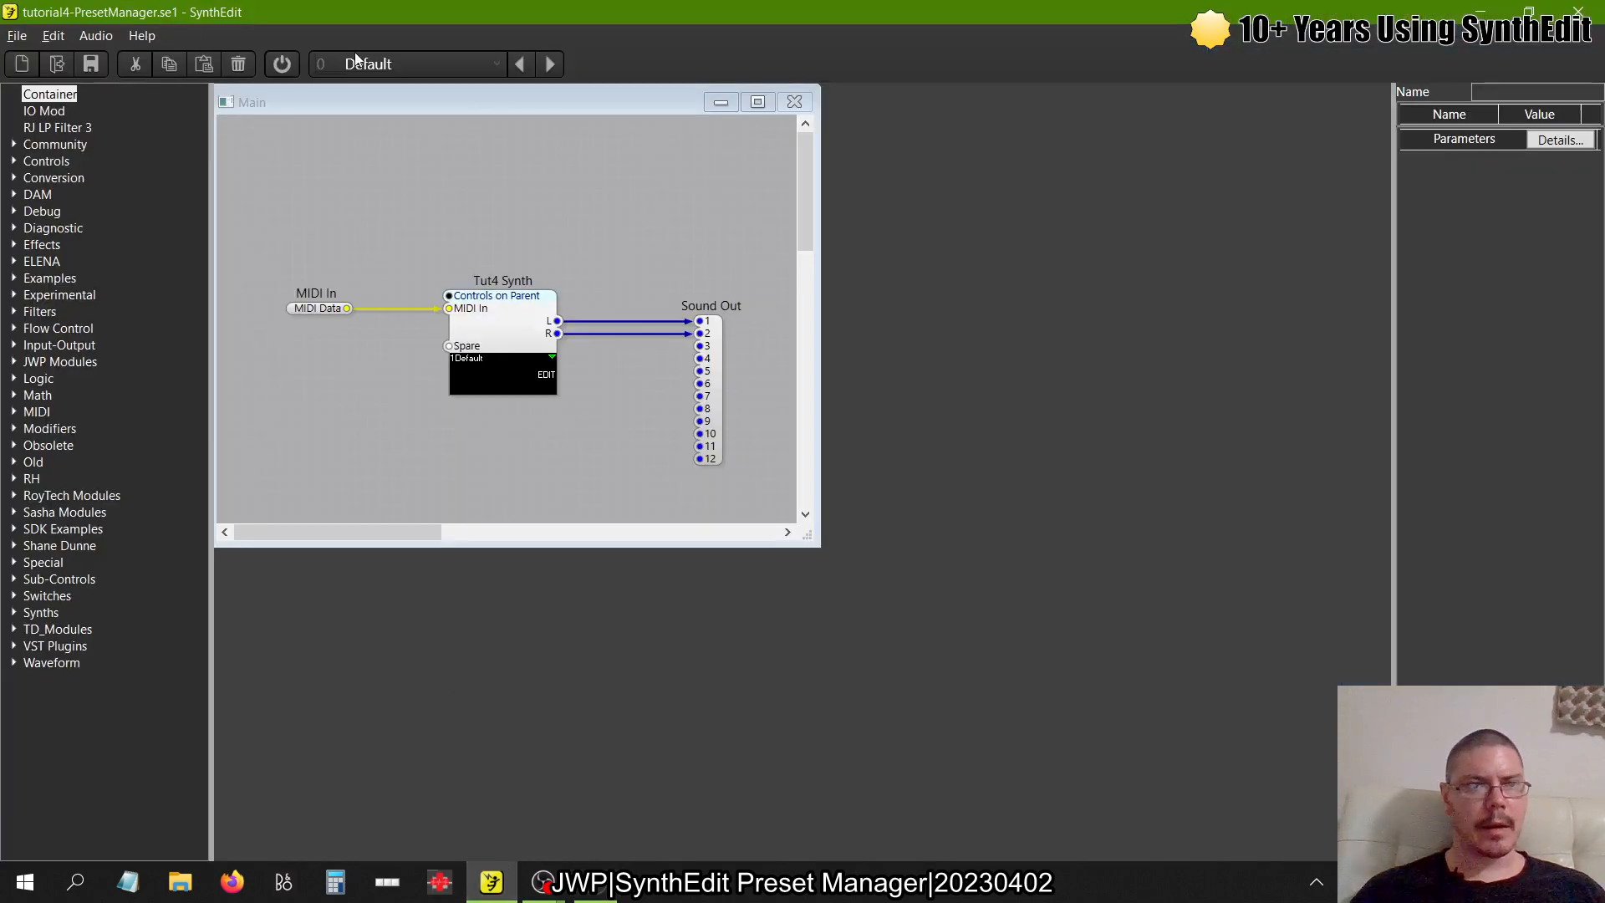
pyautogui.click(25, 36)
pyautogui.click(23, 38)
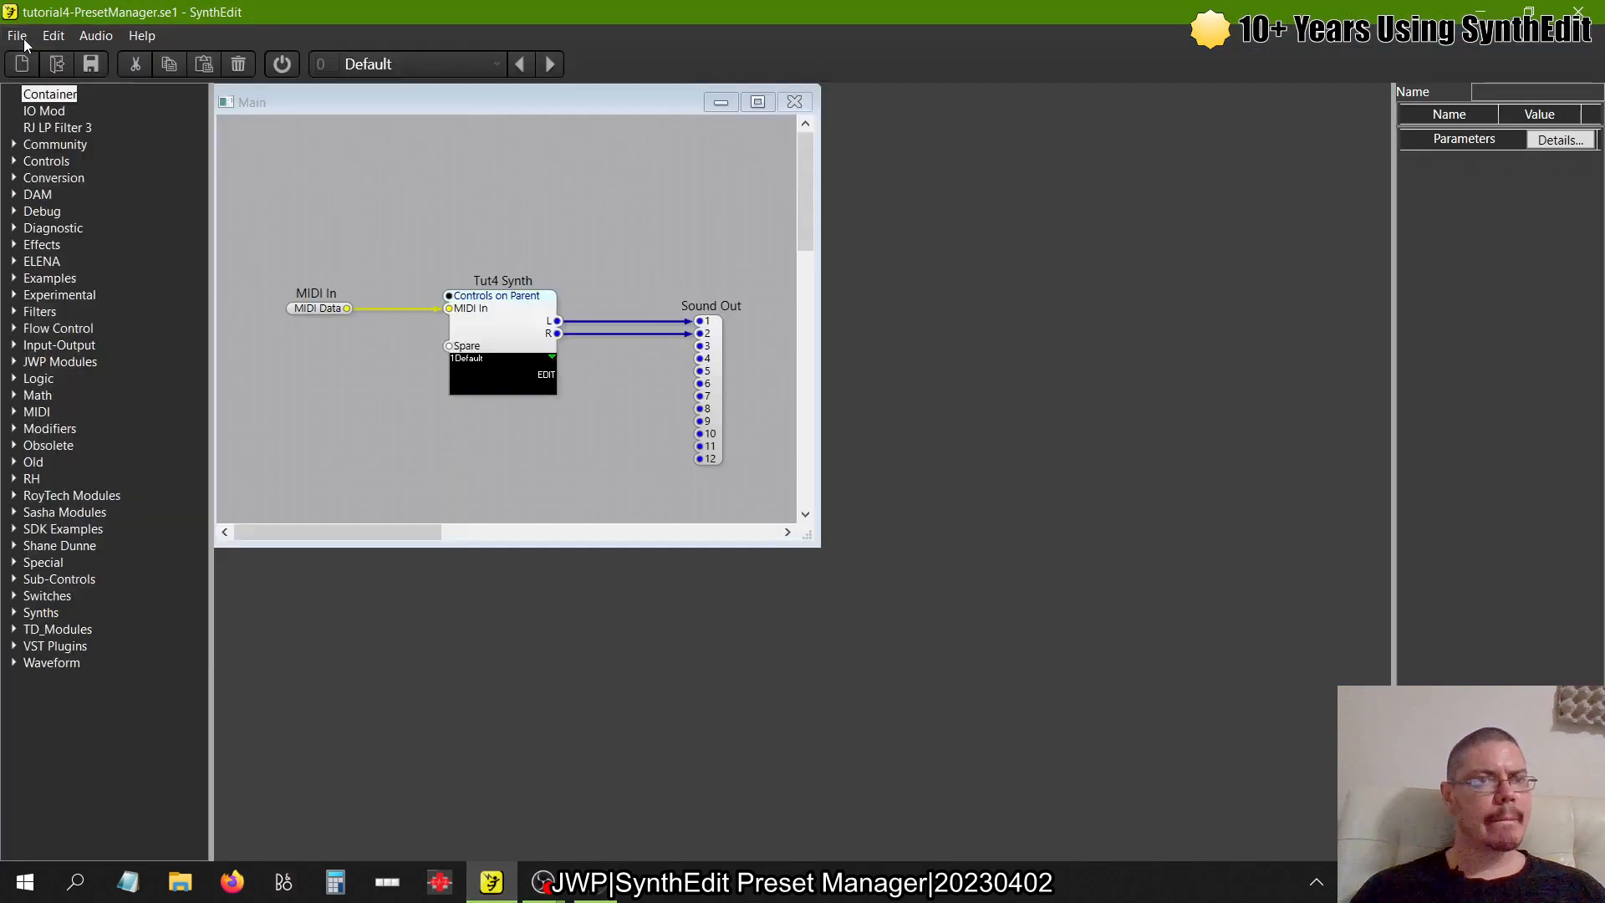
pyautogui.click(24, 38)
pyautogui.click(57, 193)
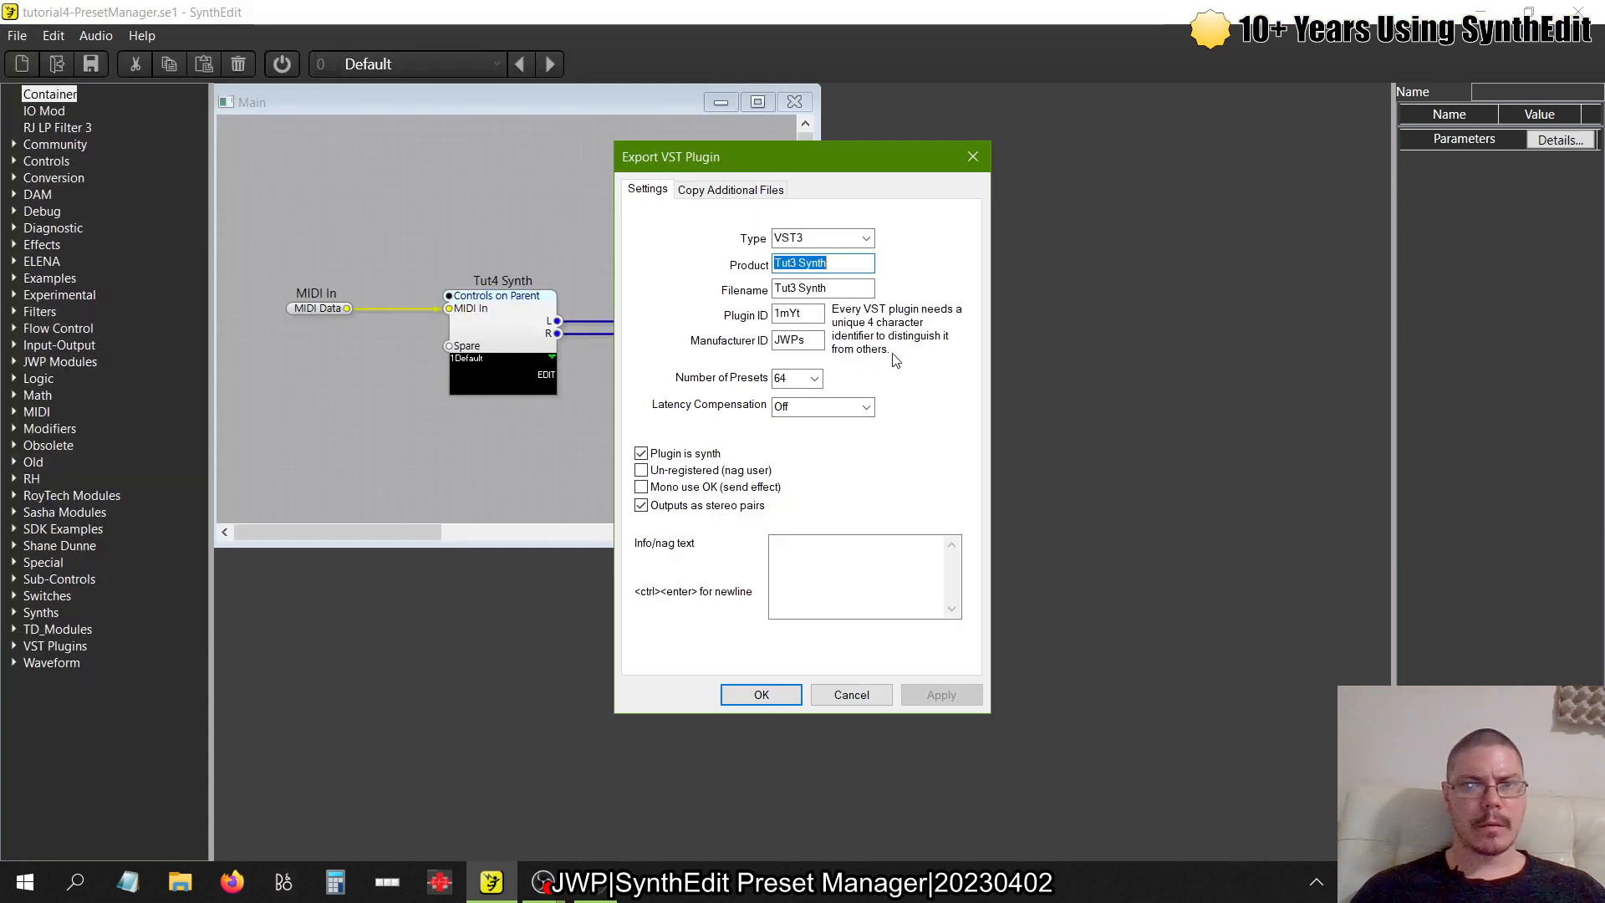
pyautogui.click(852, 264)
pyautogui.press('BackSpace')
pyautogui.press('BackSpace')
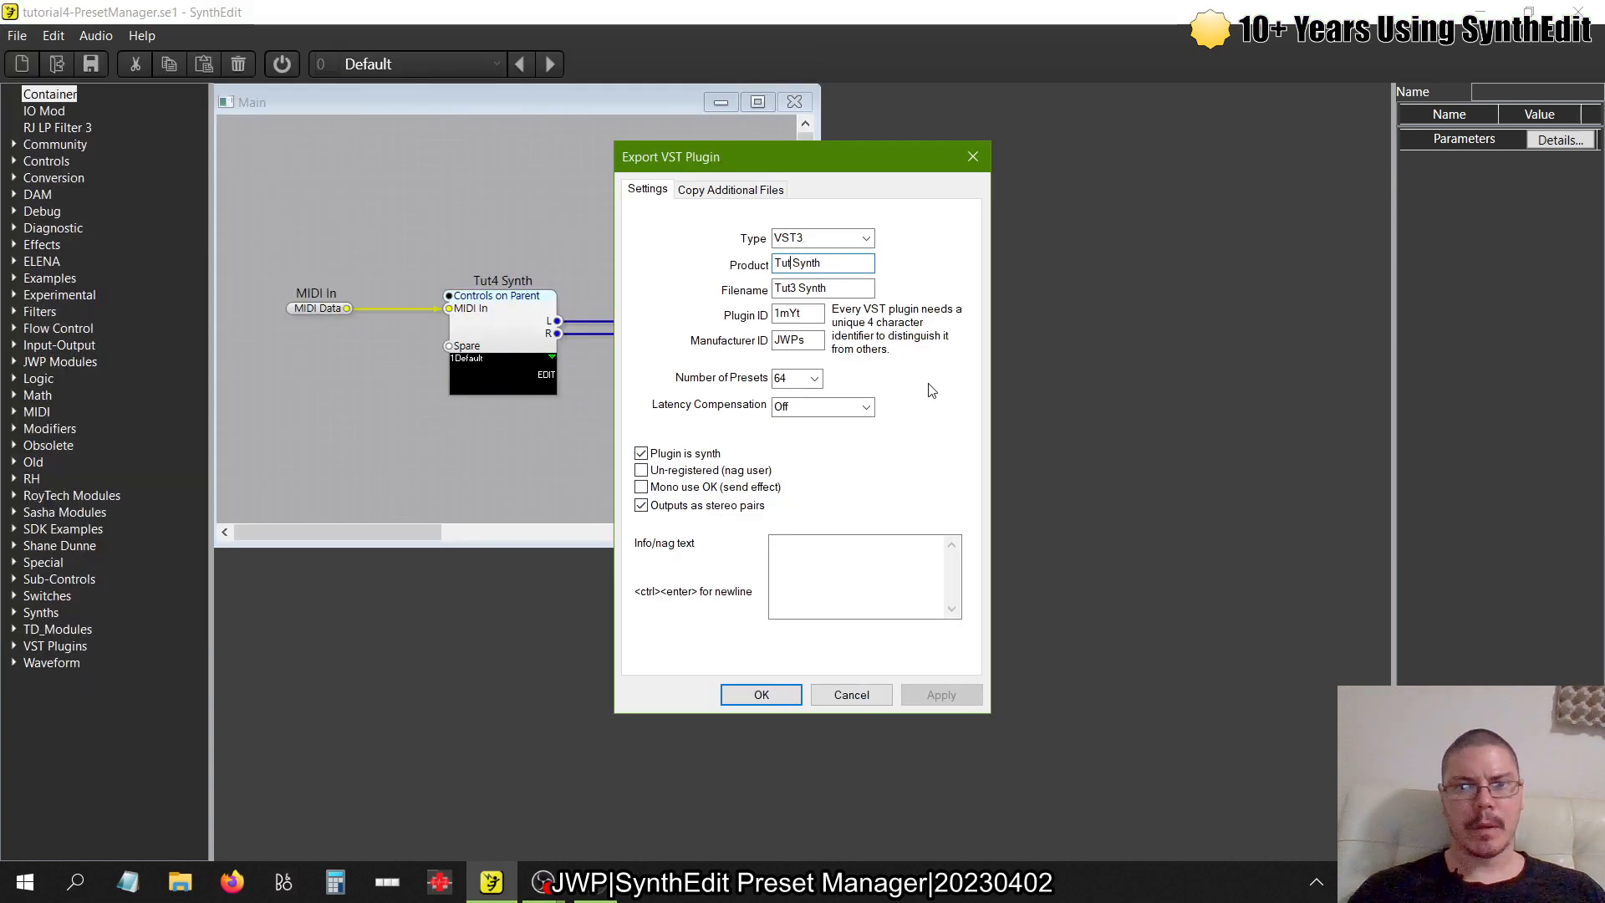
pyautogui.write('4')
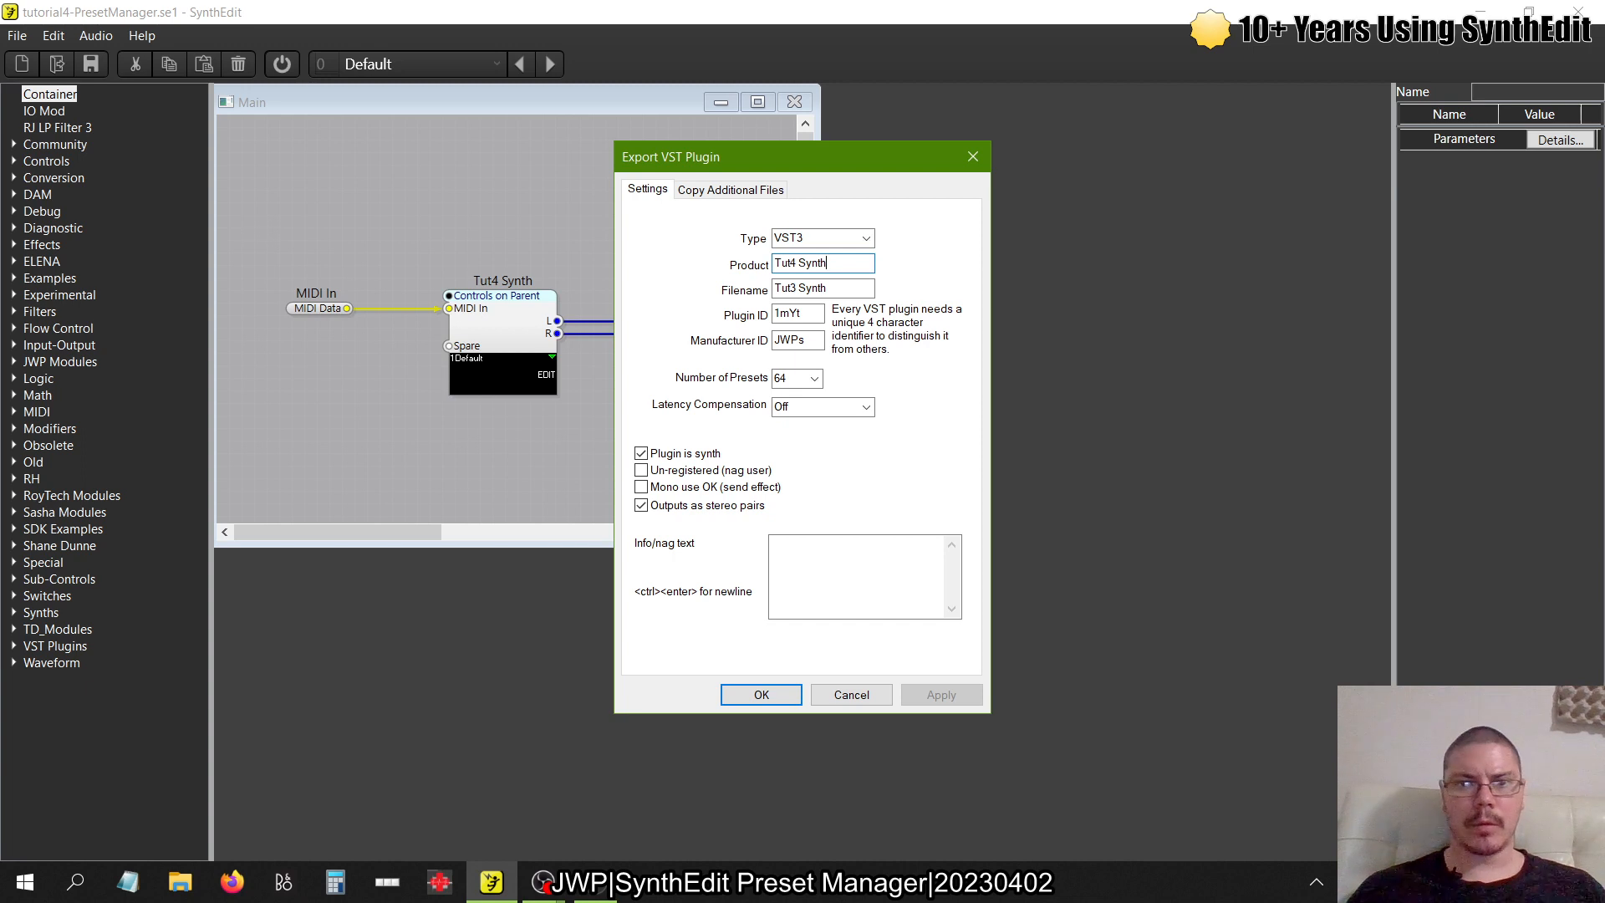
pyautogui.hotkey('shift', 'Tab')
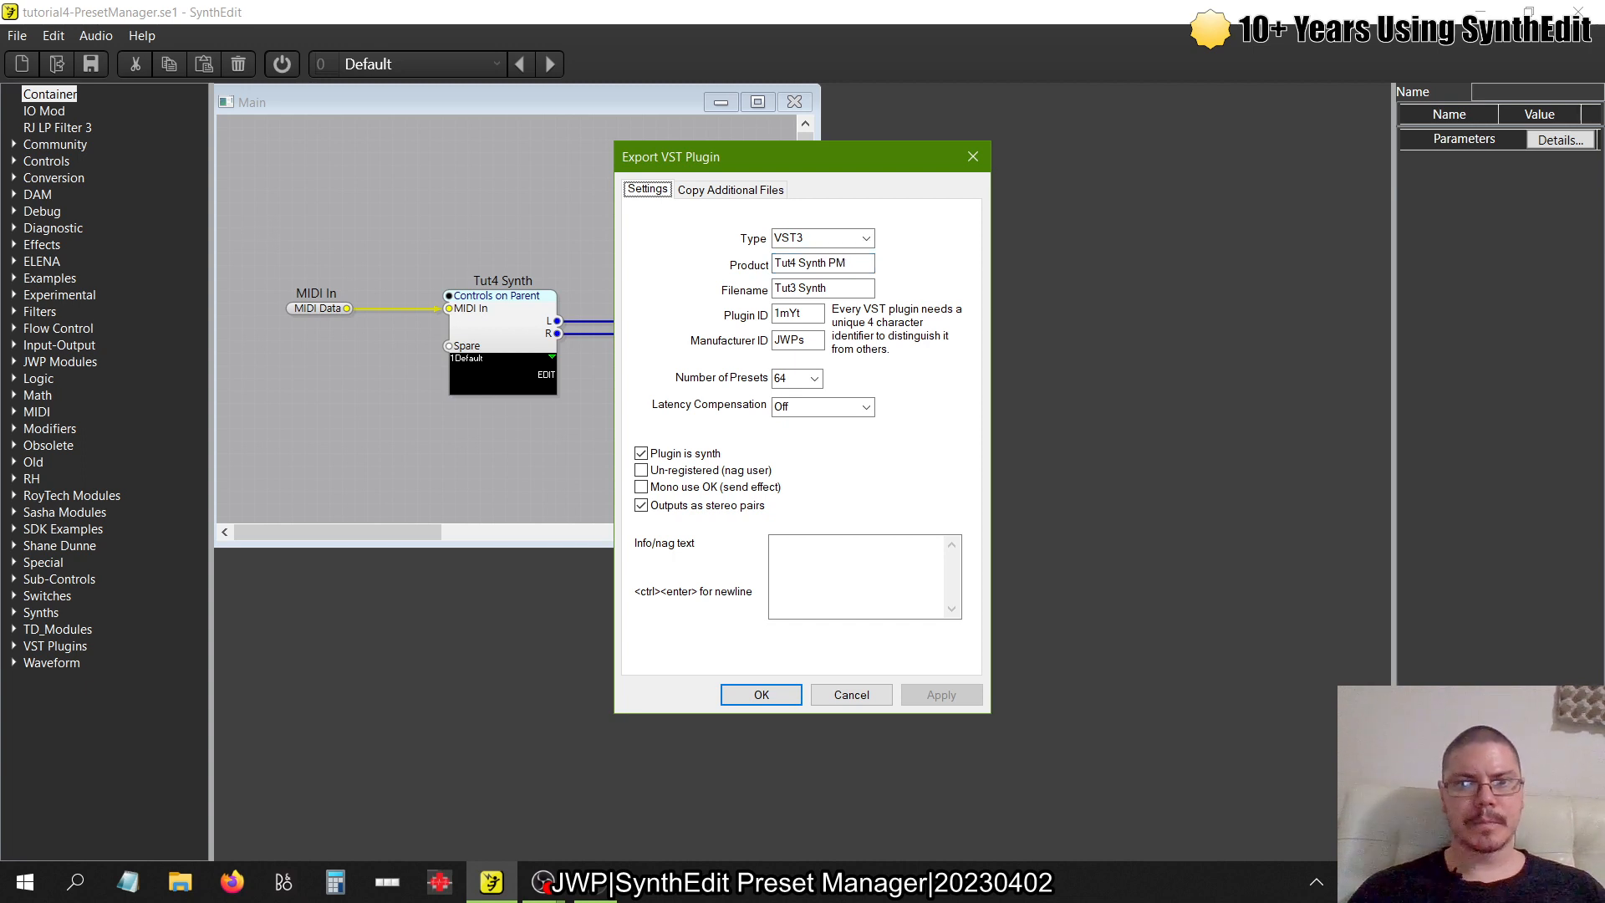
# - Copy the product name into the export filename so it reads Tut4 Synth PM
pyautogui.click(828, 264)
pyautogui.hotkey('ctrl', 'a')
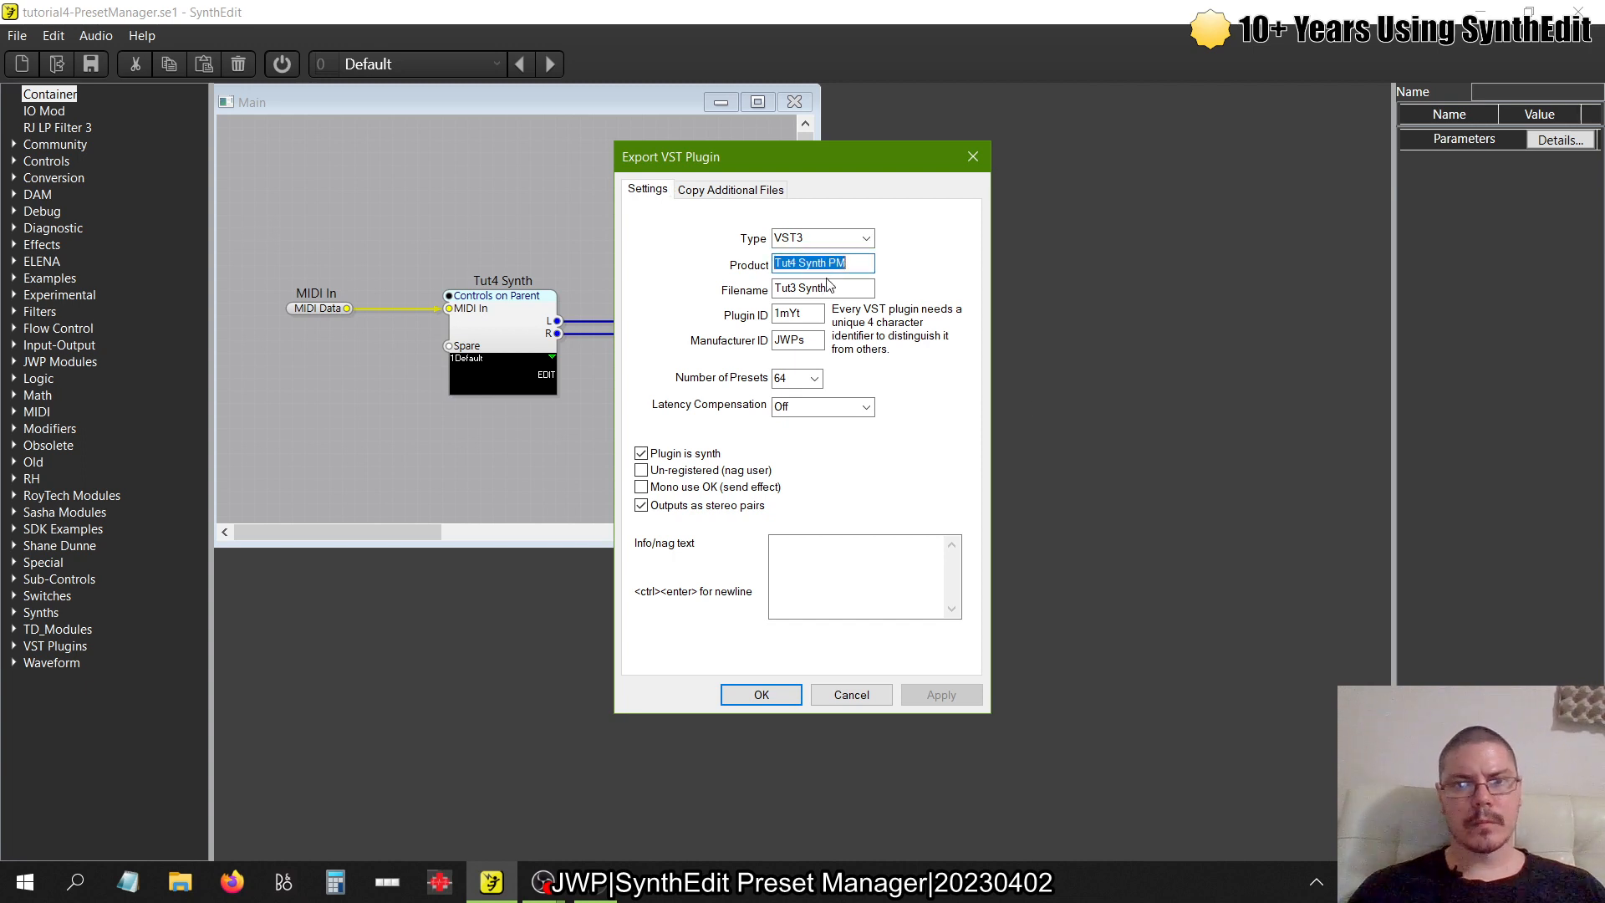
pyautogui.hotkey('ctrl', 'c')
pyautogui.click(827, 288)
pyautogui.hotkey('ctrl', 'a')
pyautogui.hotkey('ctrl', 'v')
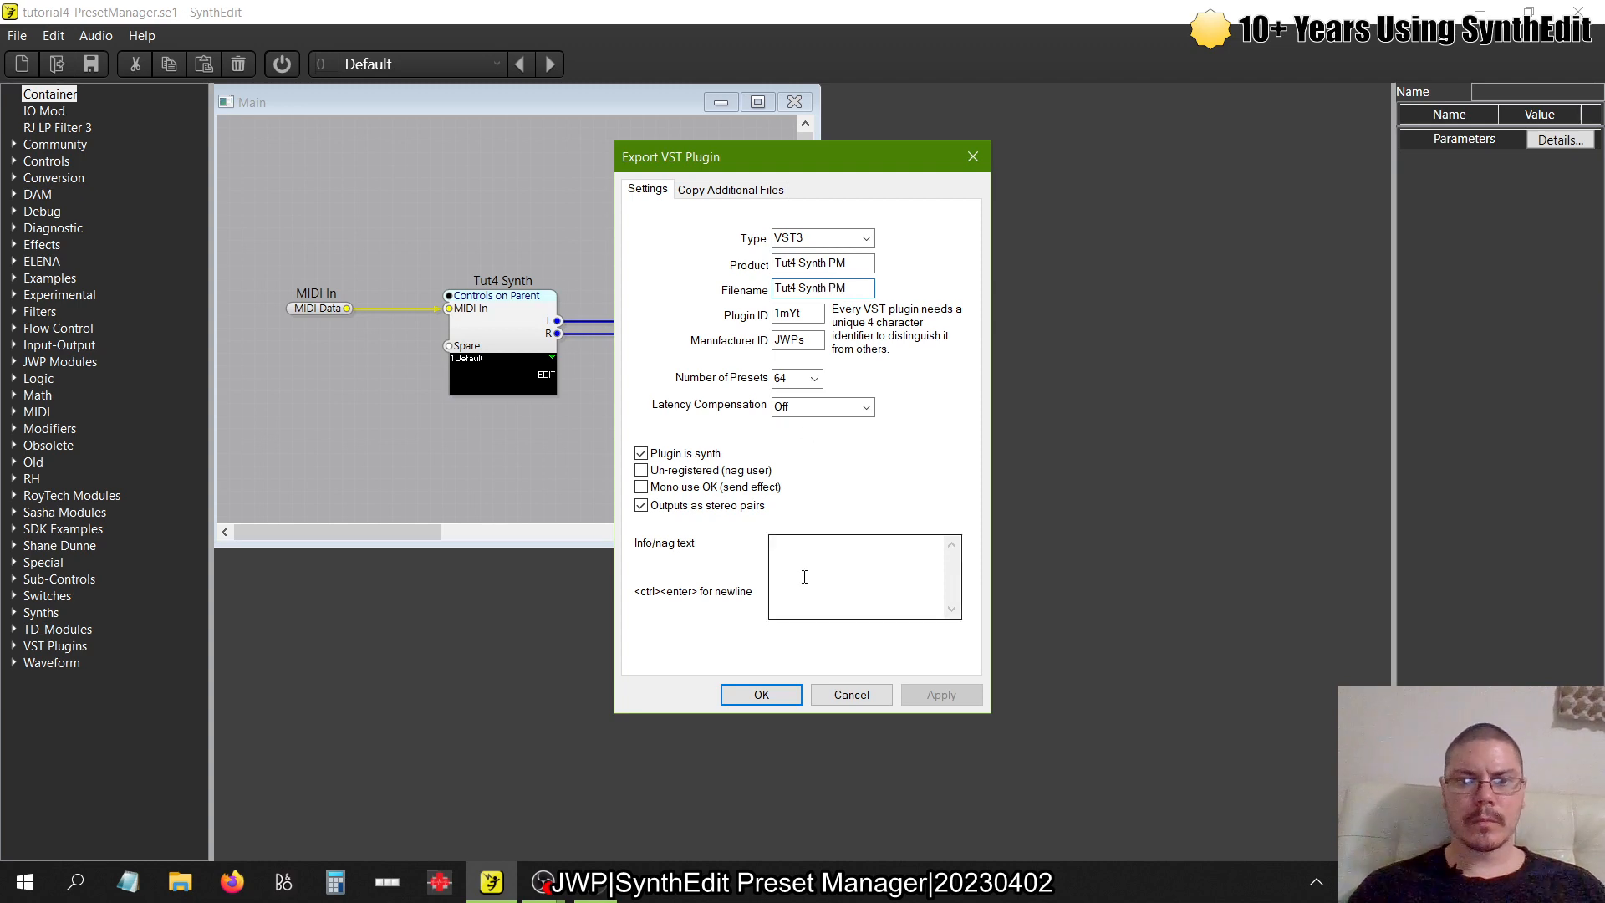
# - Export the Tut4 Synth PM plugin, saving the project file first
pyautogui.click(769, 678)
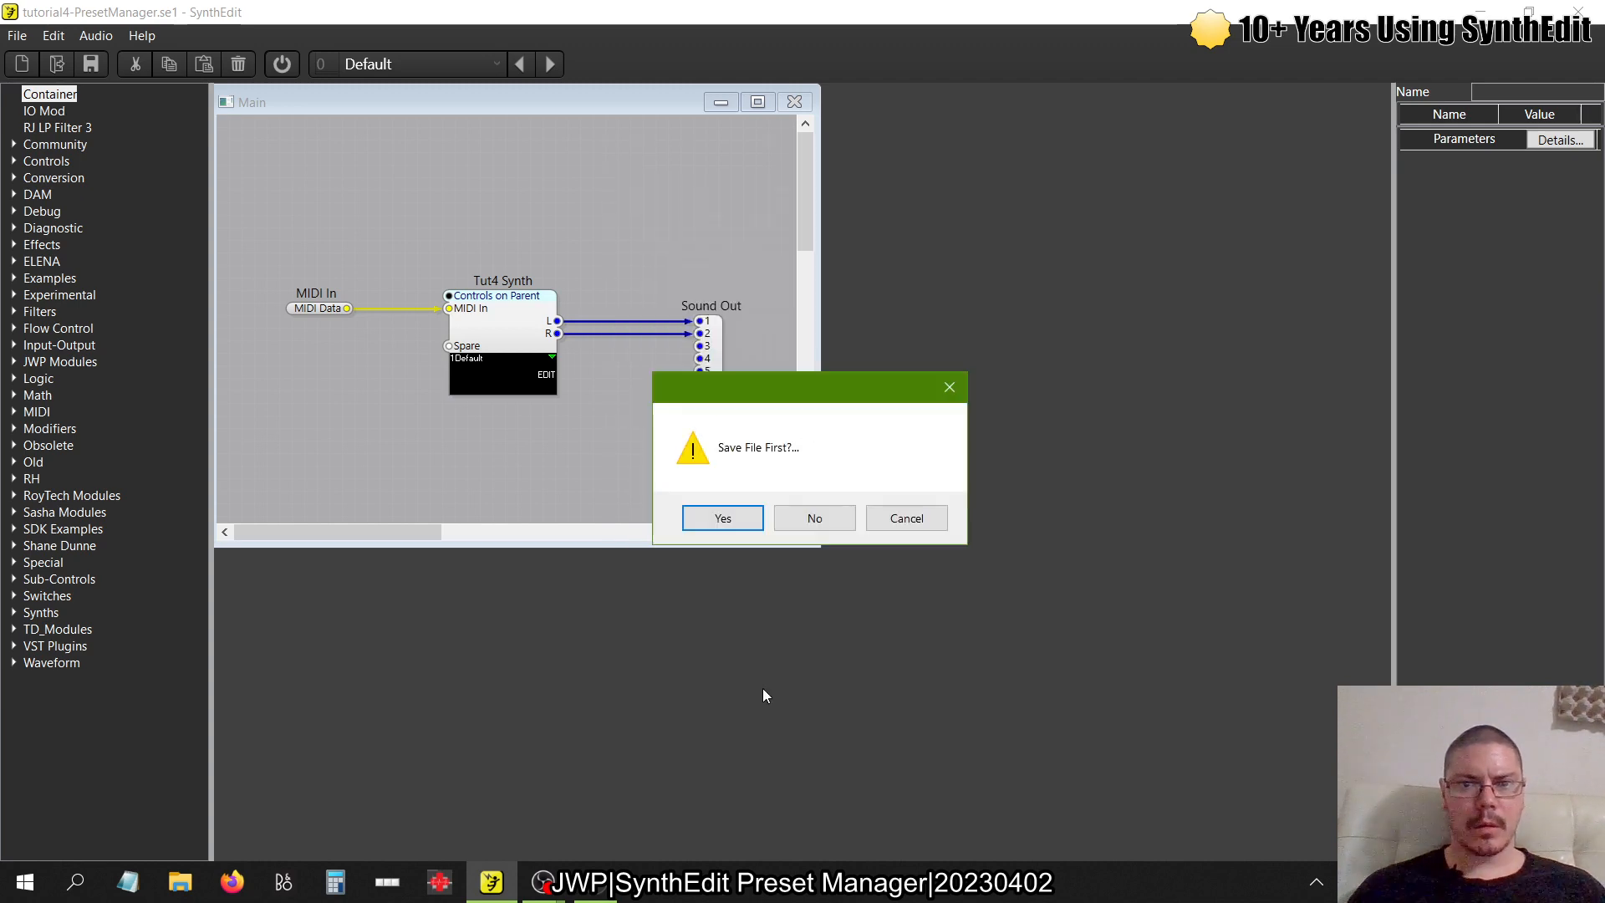
pyautogui.click(723, 520)
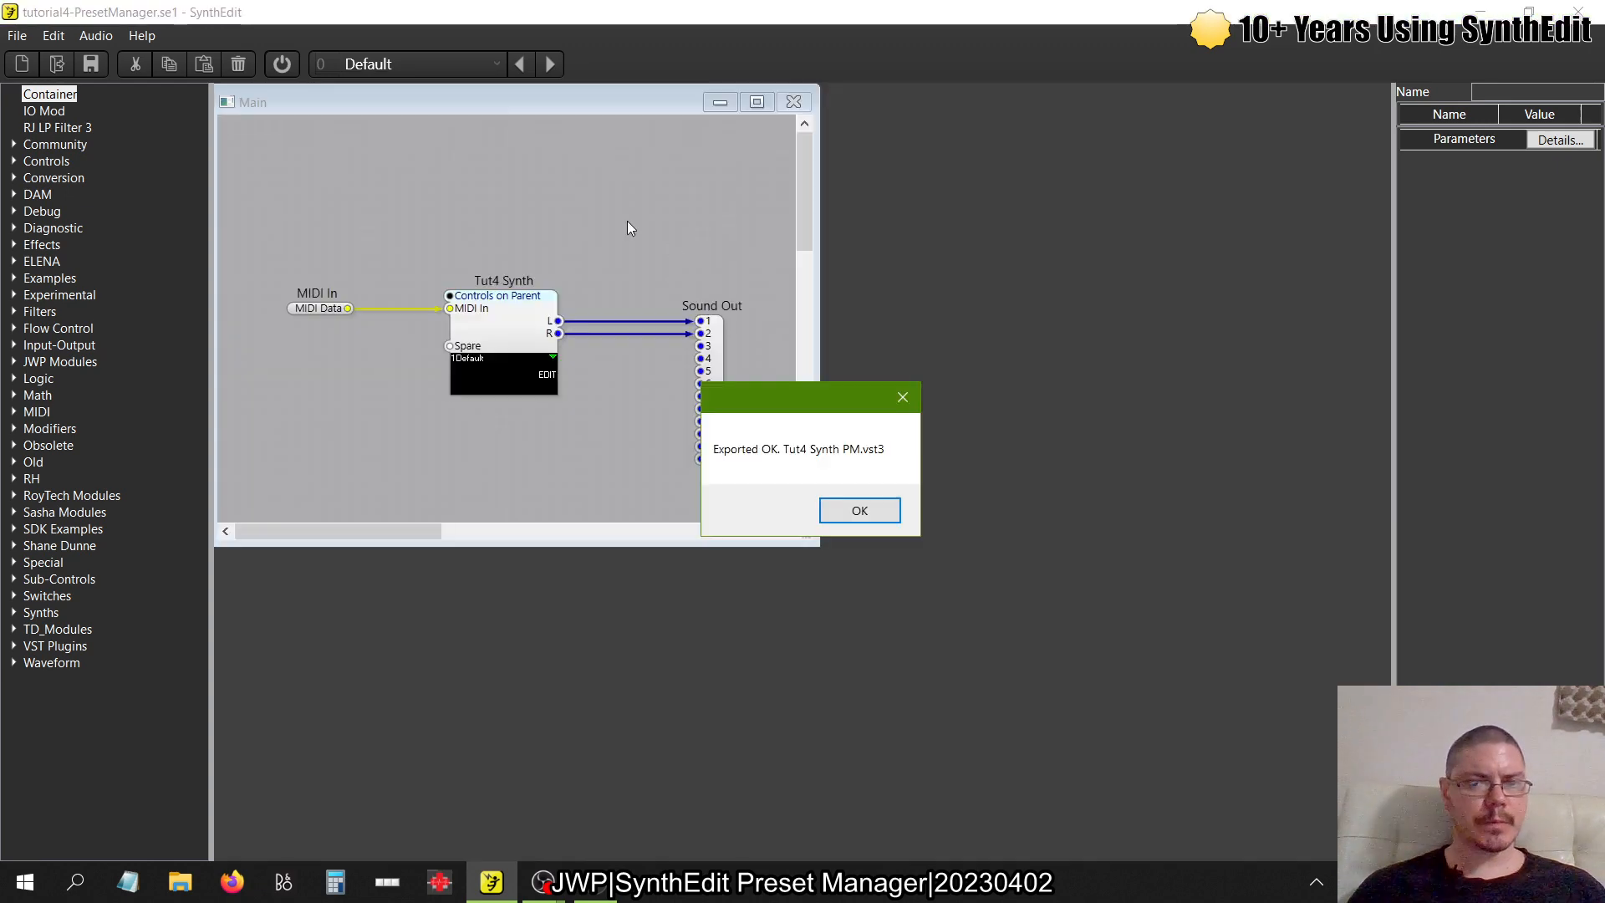
pyautogui.click(881, 506)
# - Switch to FL Studio and delete the Tut4 Synth channel from the channel rack
pyautogui.hotkey('alt', 'Tab')
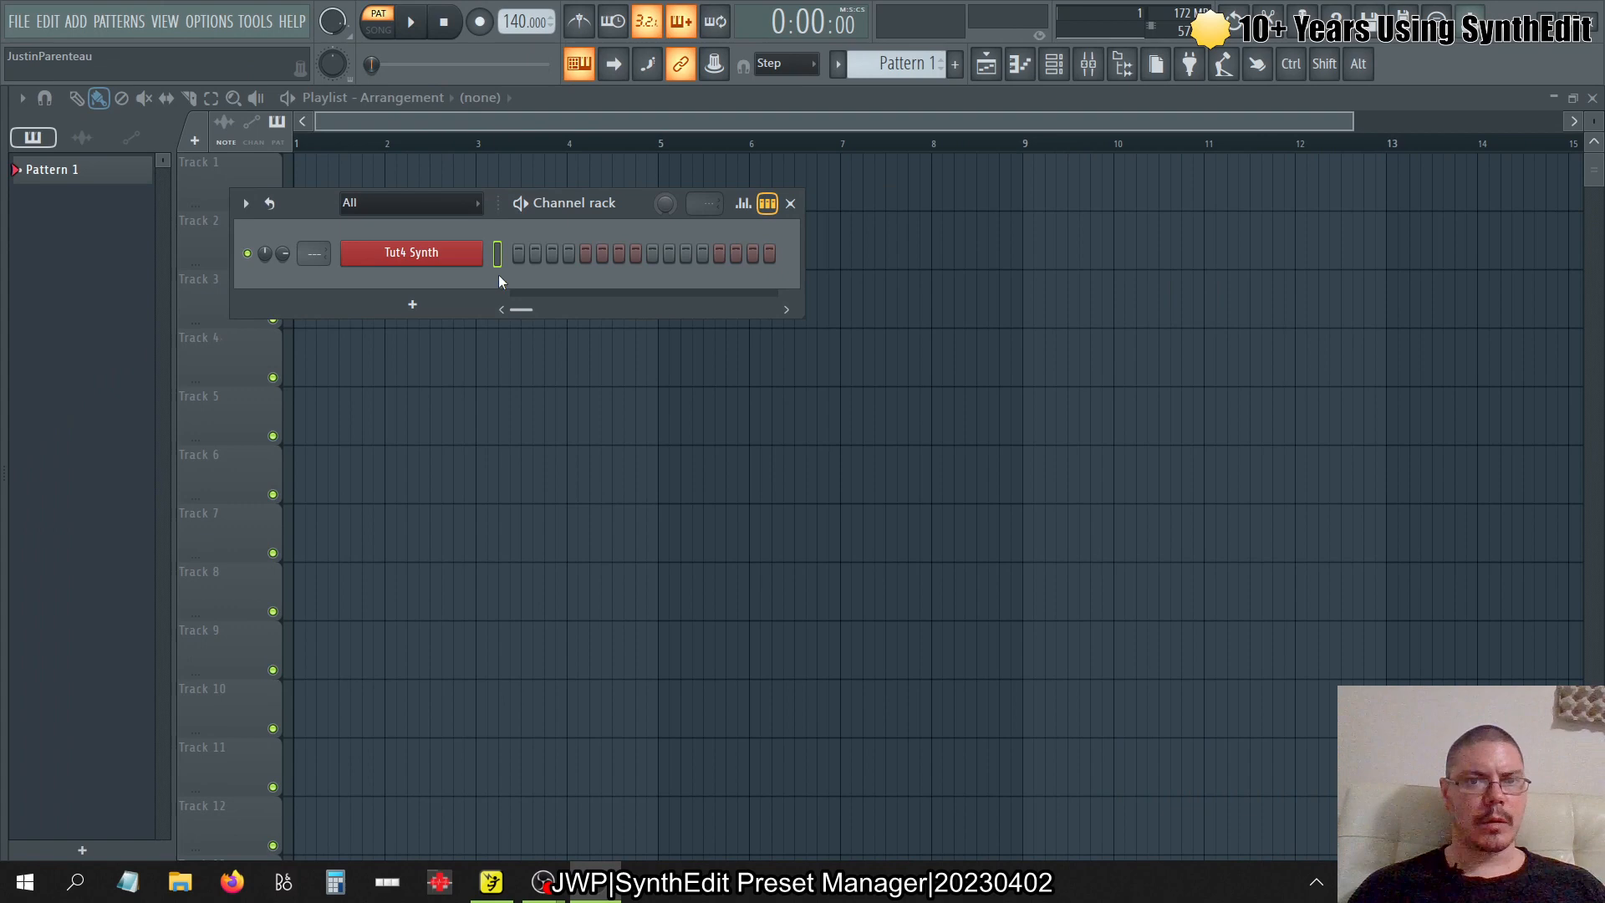
pyautogui.rightClick(430, 255)
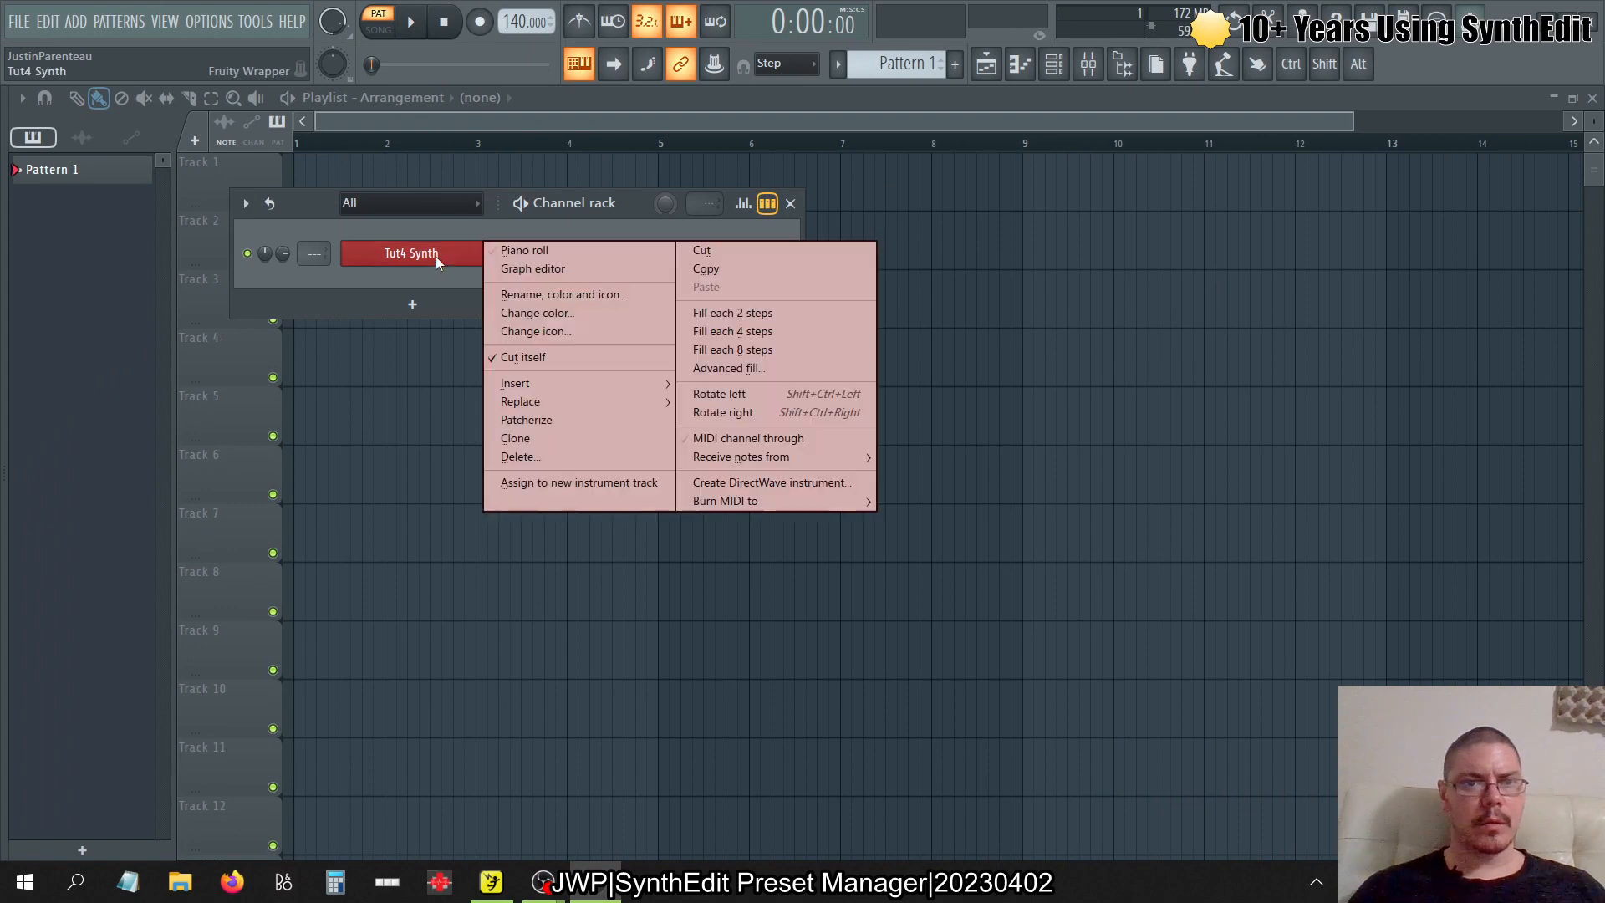
pyautogui.click(543, 459)
pyautogui.click(890, 512)
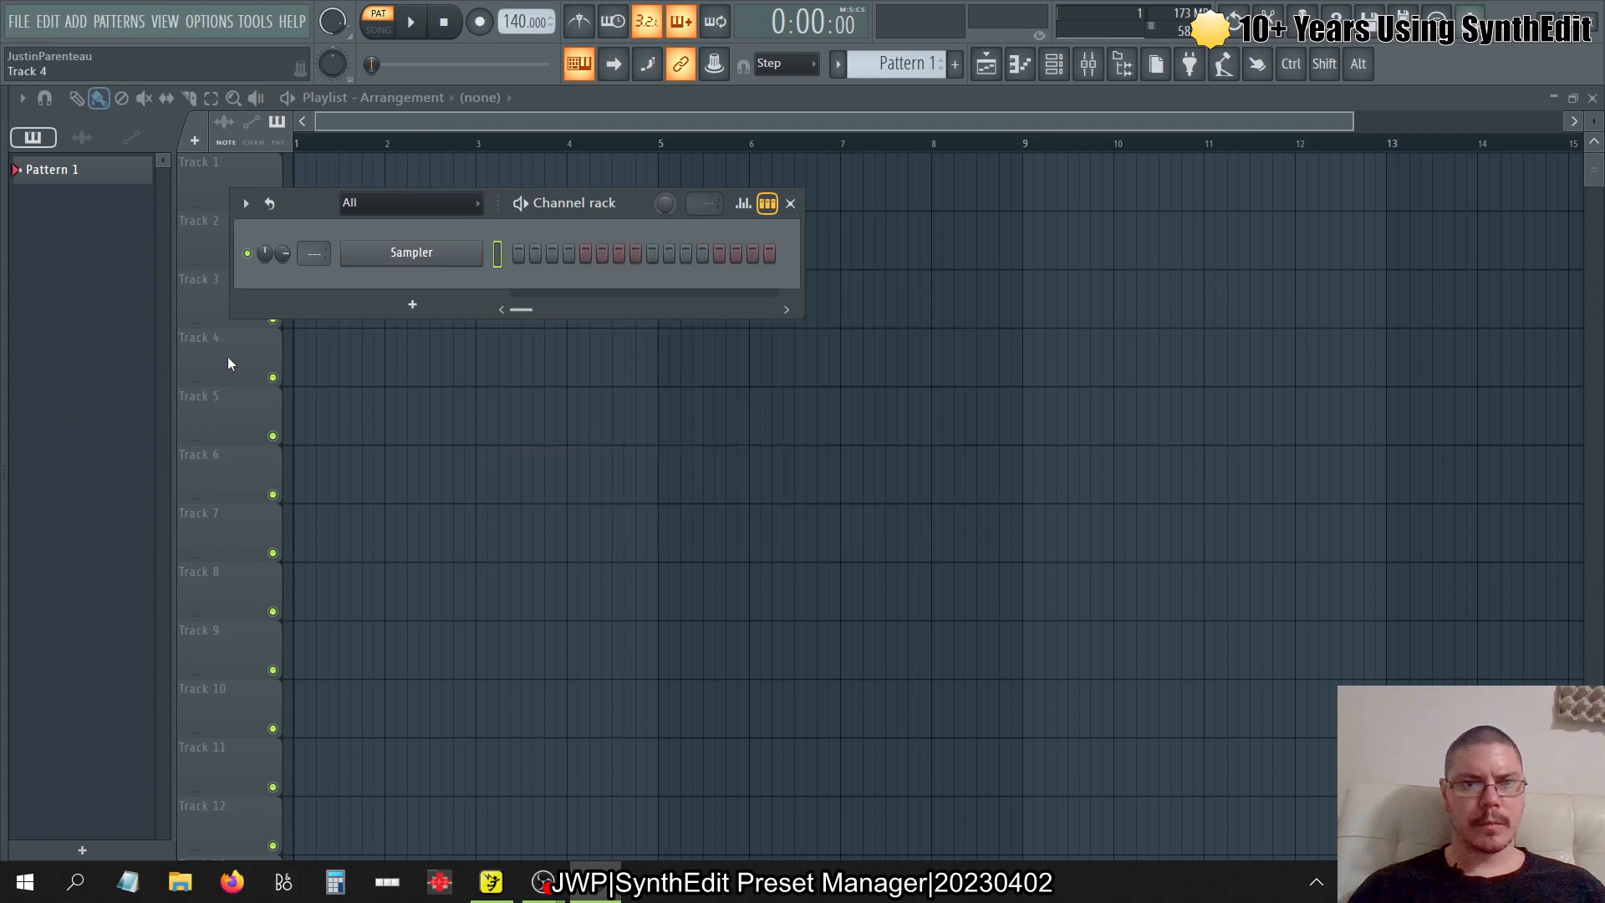
# - Refresh the plugin list in the FL Studio browser with a fast scan
pyautogui.moveTo(4, 351)
pyautogui.rightClick(180, 337)
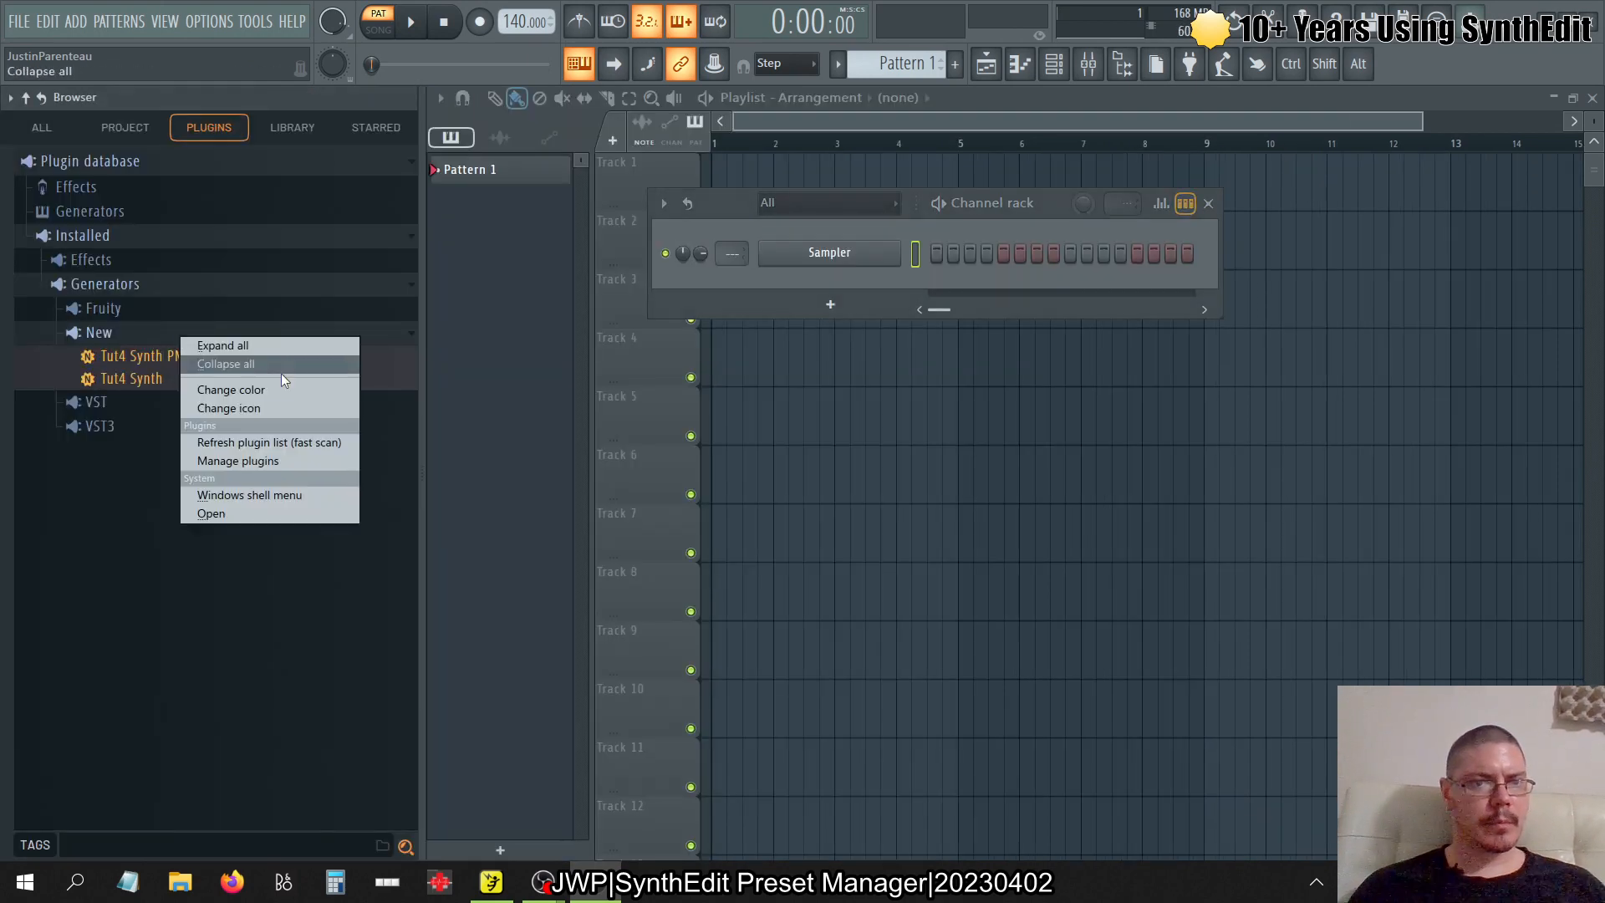
pyautogui.click(269, 442)
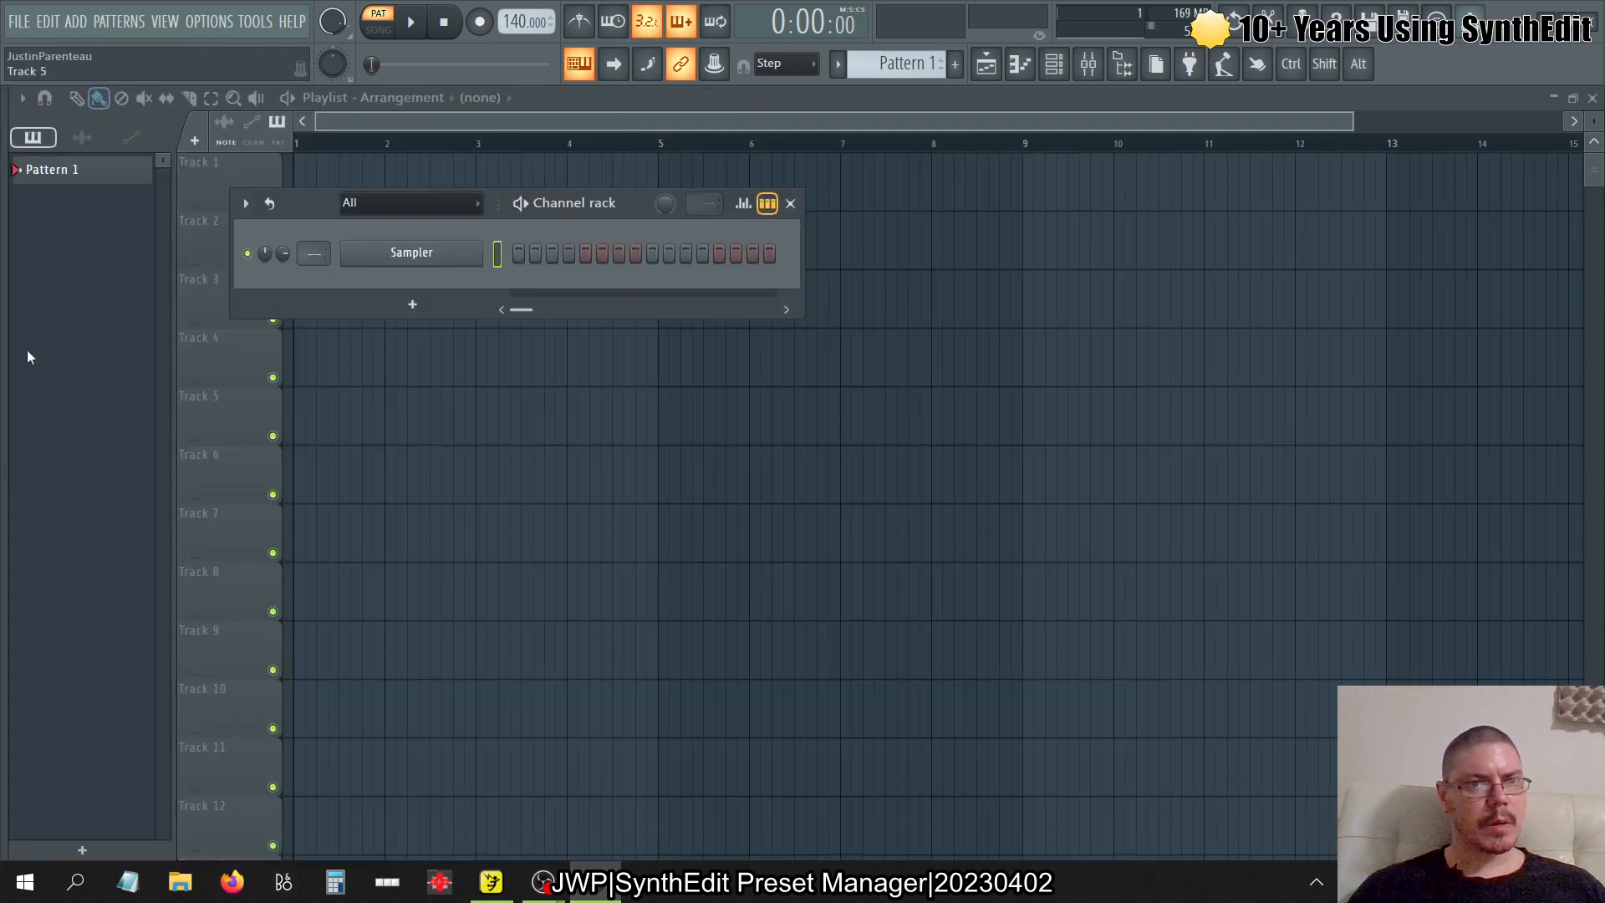
# - Find Tut4 Synth PM among the installed VST3 generators and send it to the selected channel
pyautogui.moveTo(3, 448)
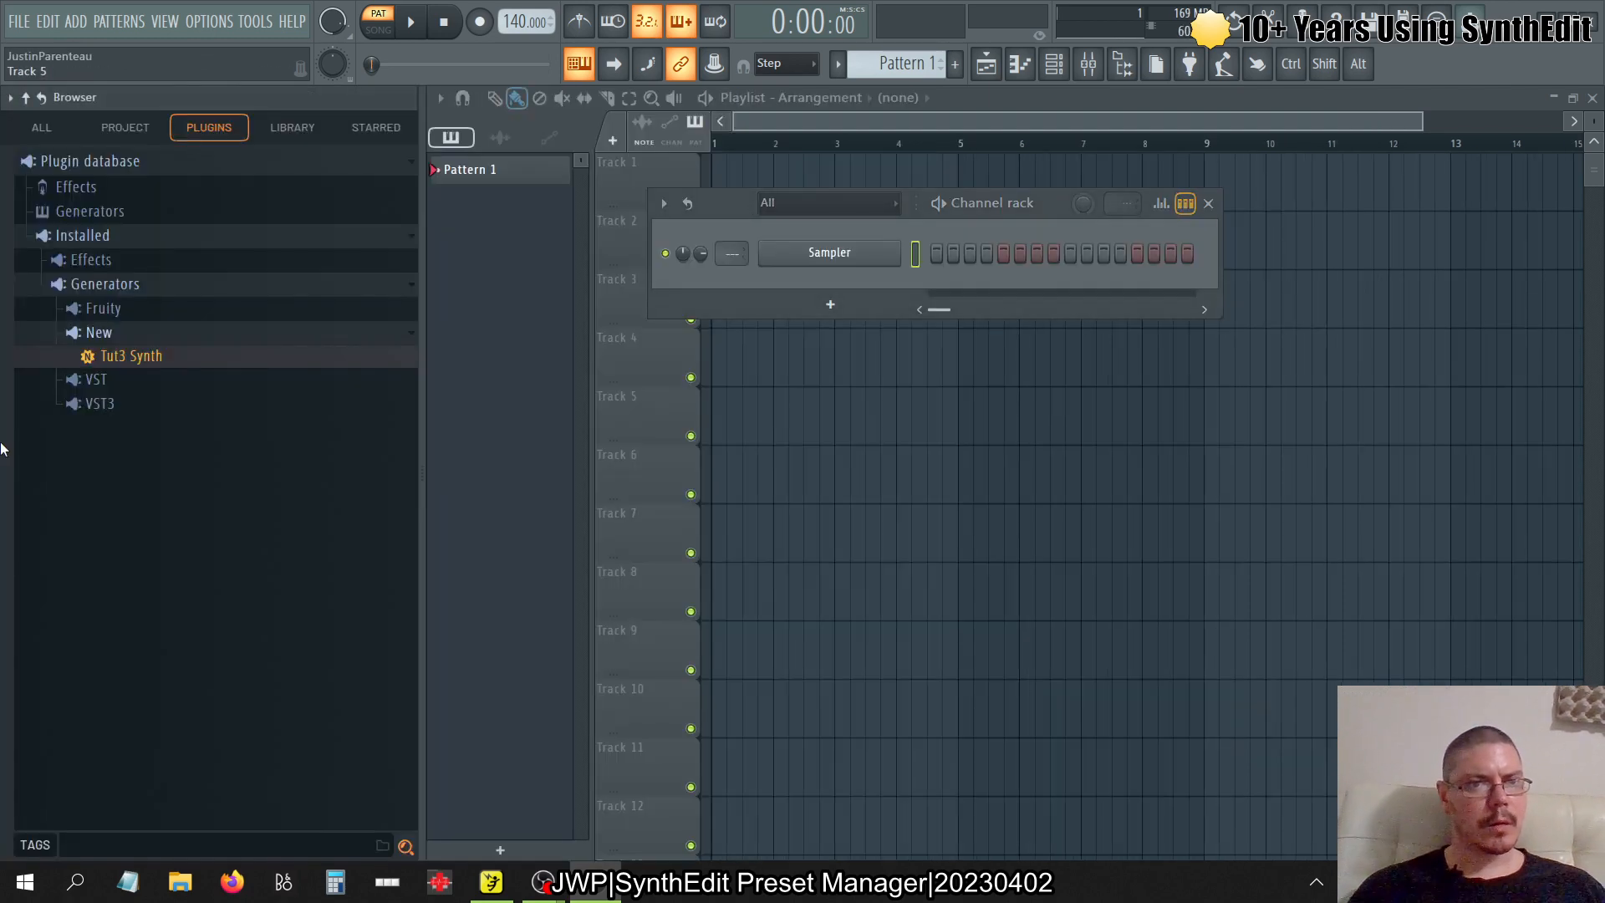
pyautogui.click(127, 404)
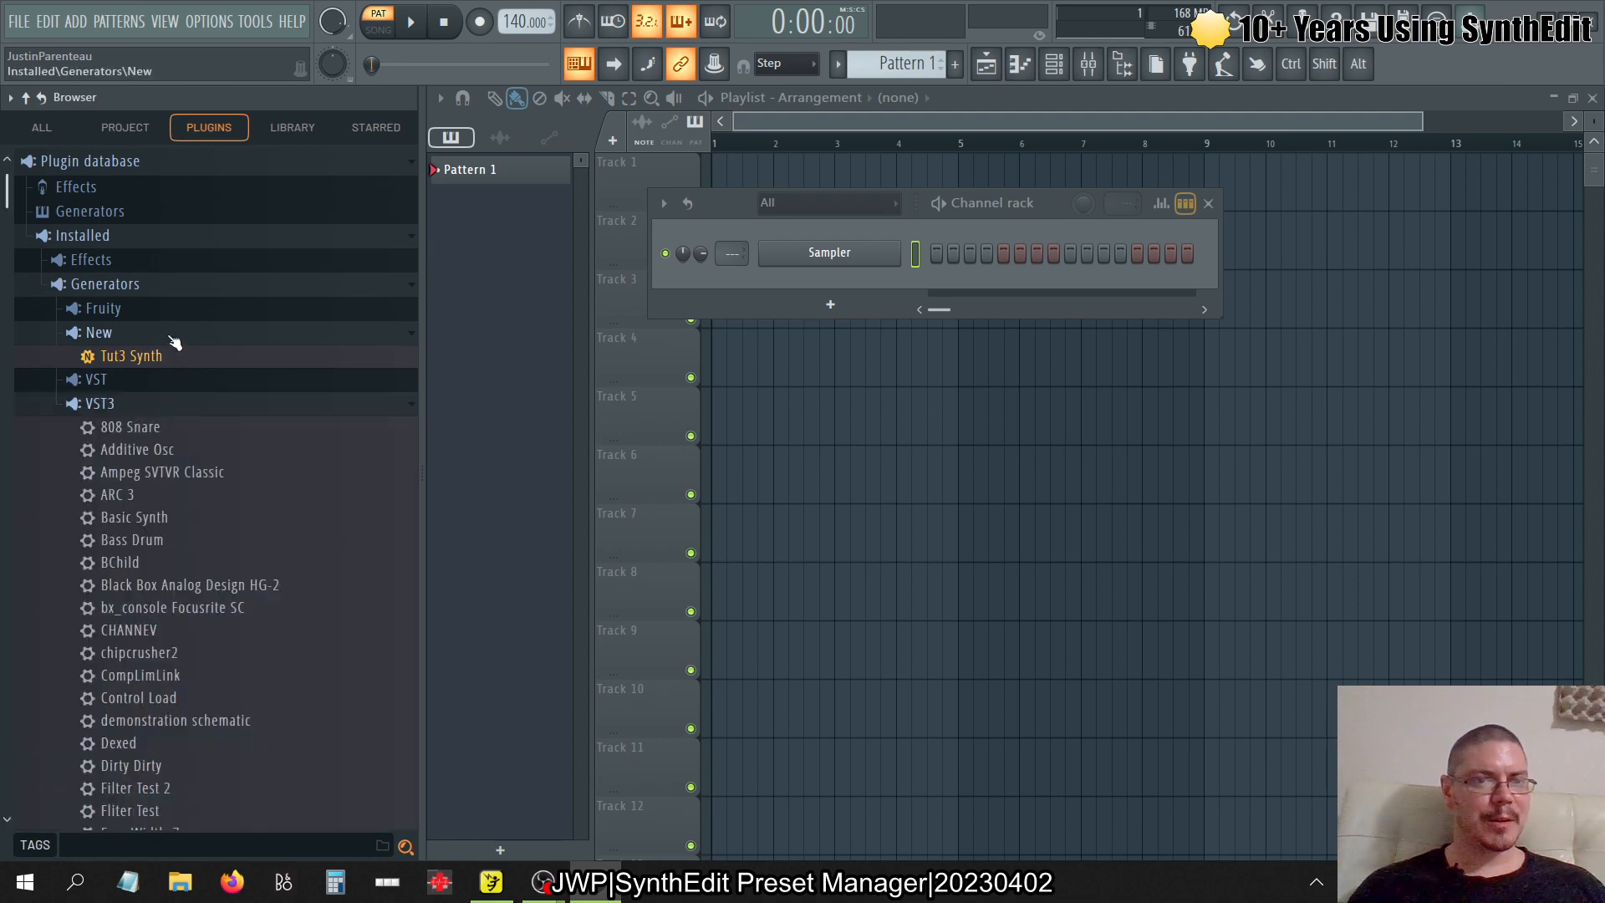
pyautogui.click(170, 335)
pyautogui.scroll(-20, 192, 448)
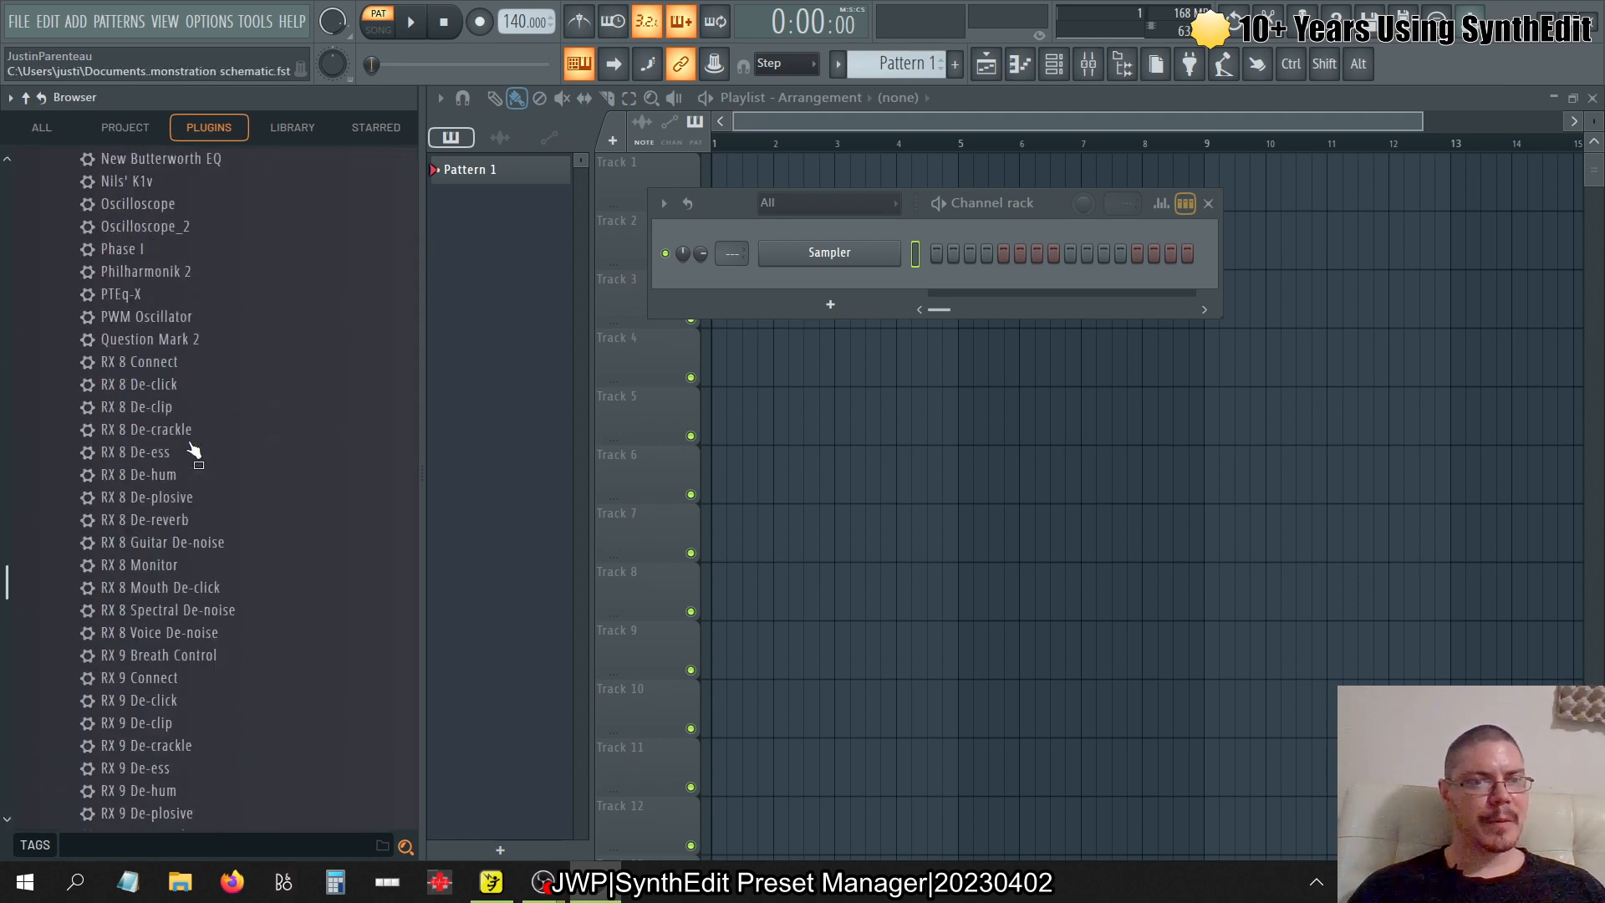
pyautogui.scroll(-3, 191, 449)
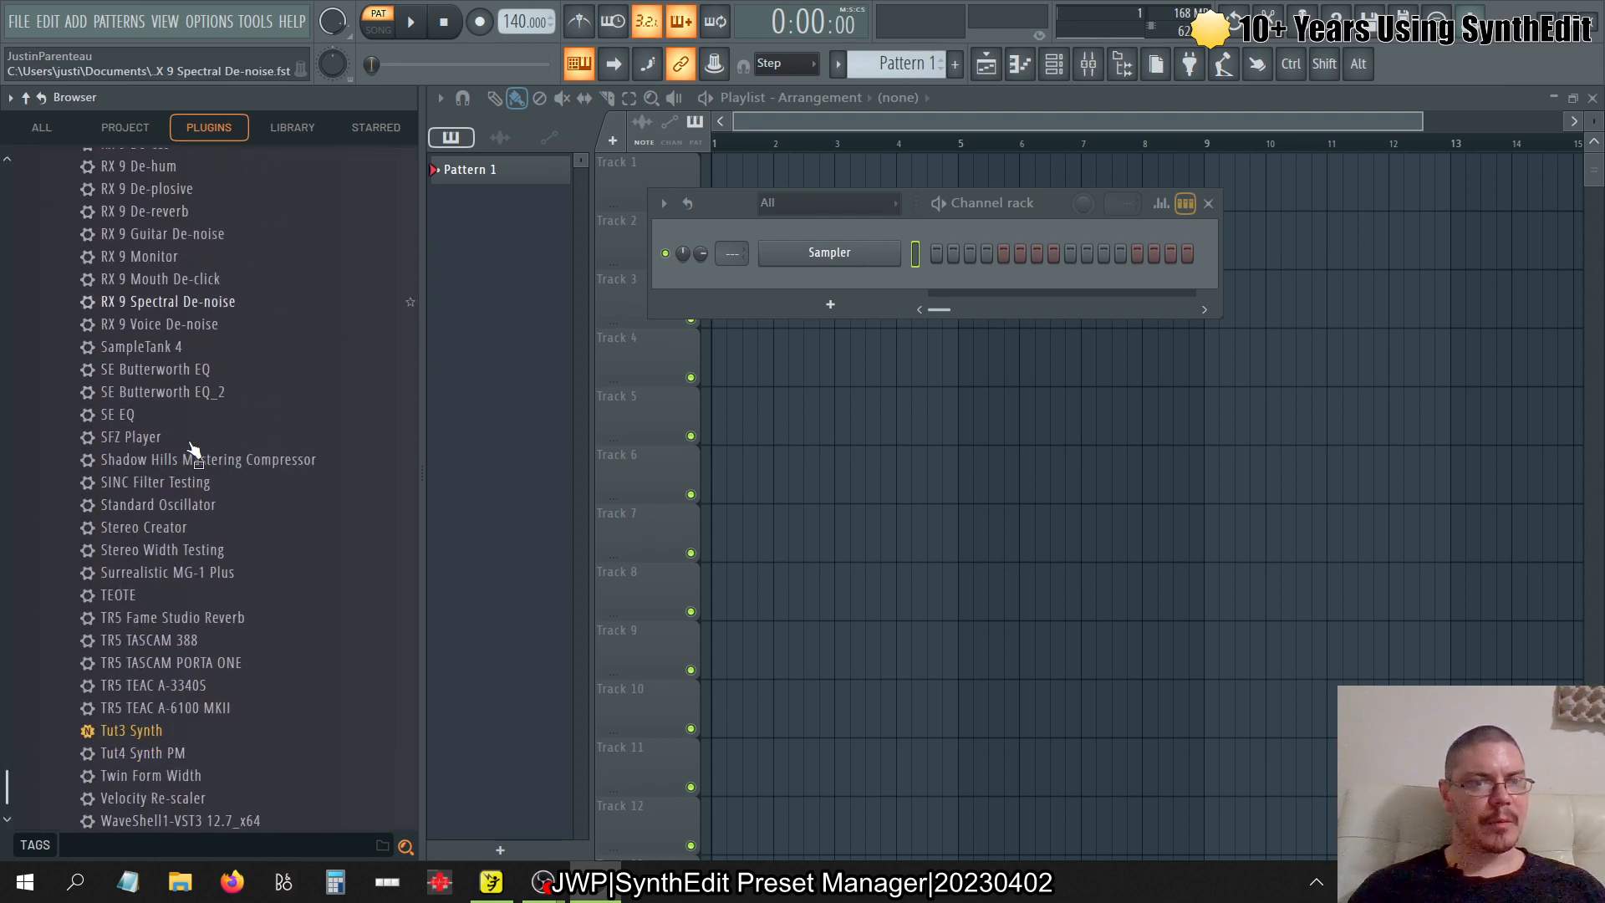
pyautogui.rightClick(149, 757)
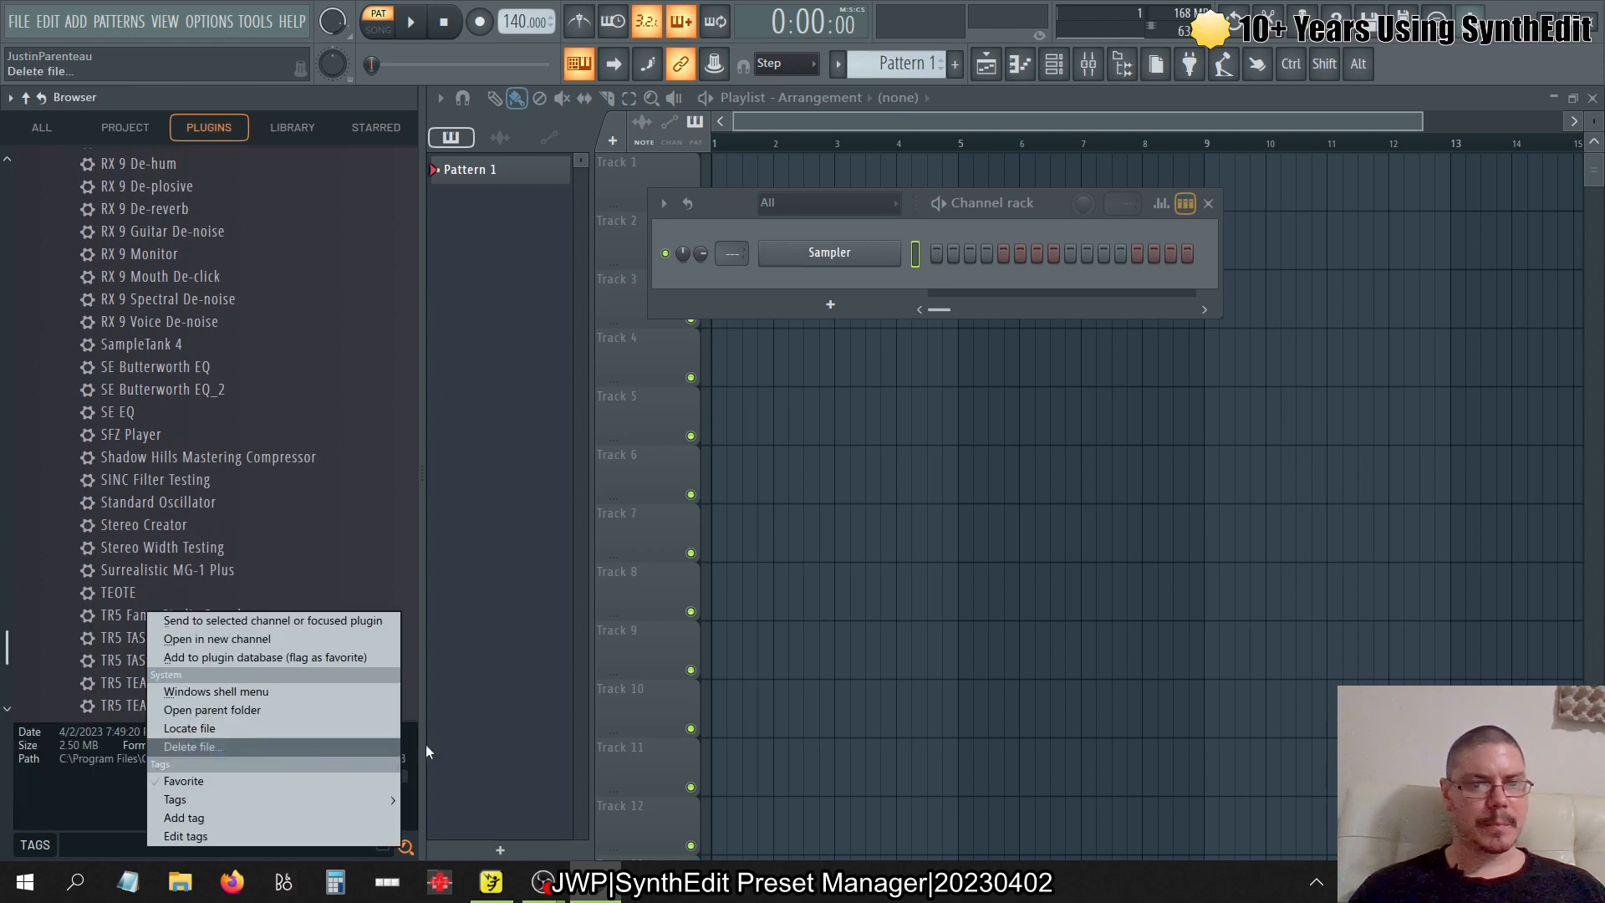
pyautogui.click(318, 624)
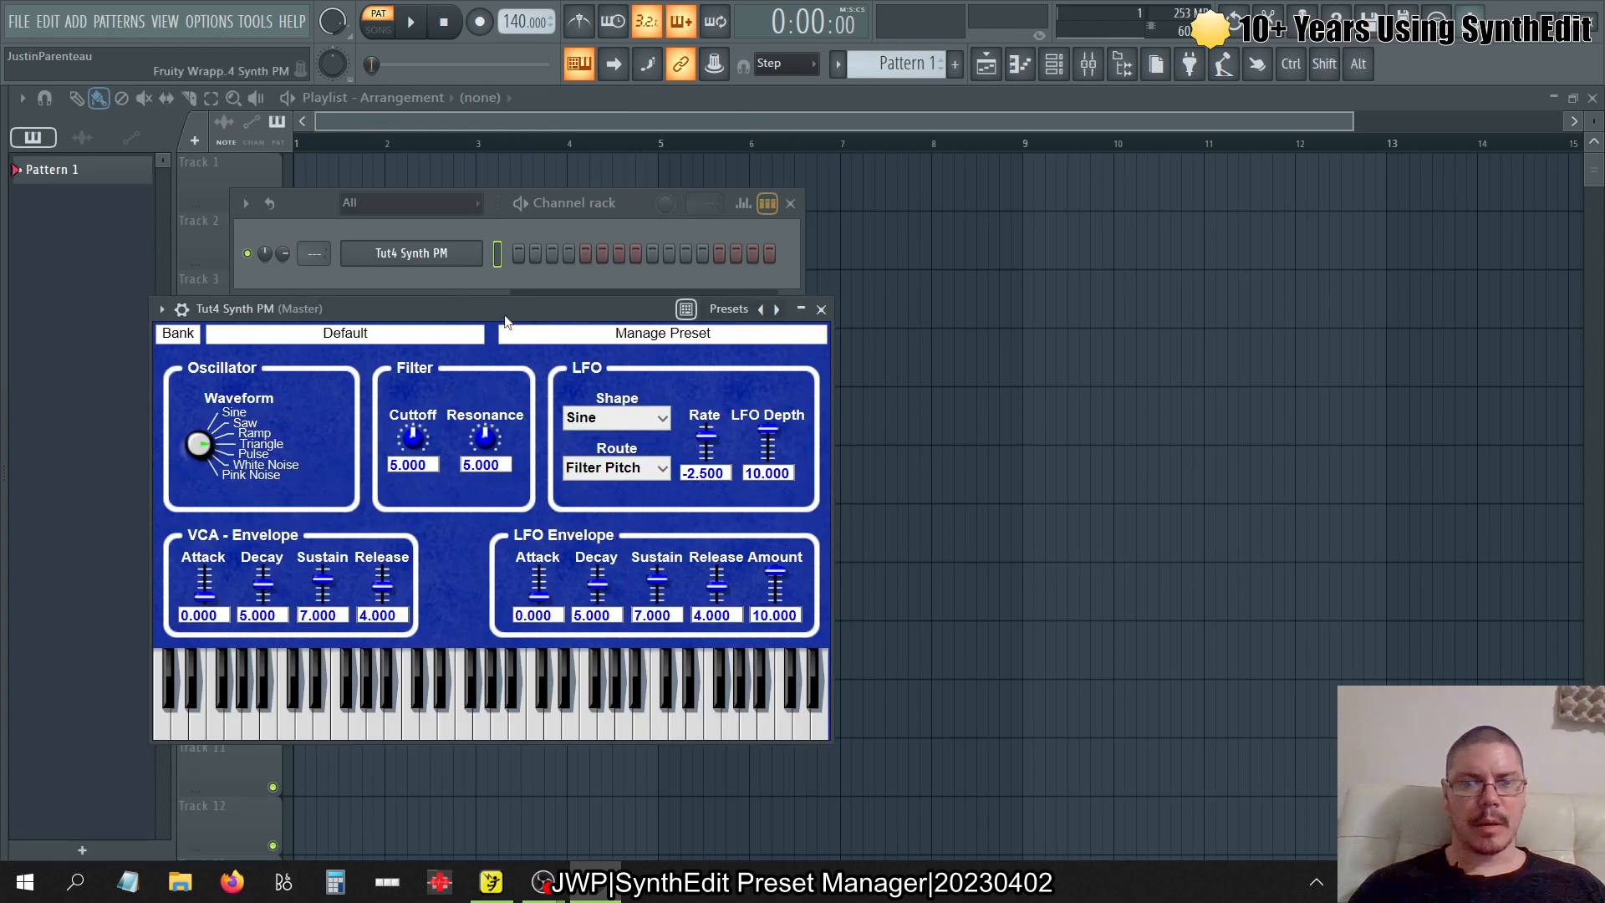
# - Move the Tut4 Synth PM window clear of the channel rack and check its preset name and Bank preset list
pyautogui.moveTo(508, 309); pyautogui.dragTo(971, 263)
pyautogui.click(801, 289)
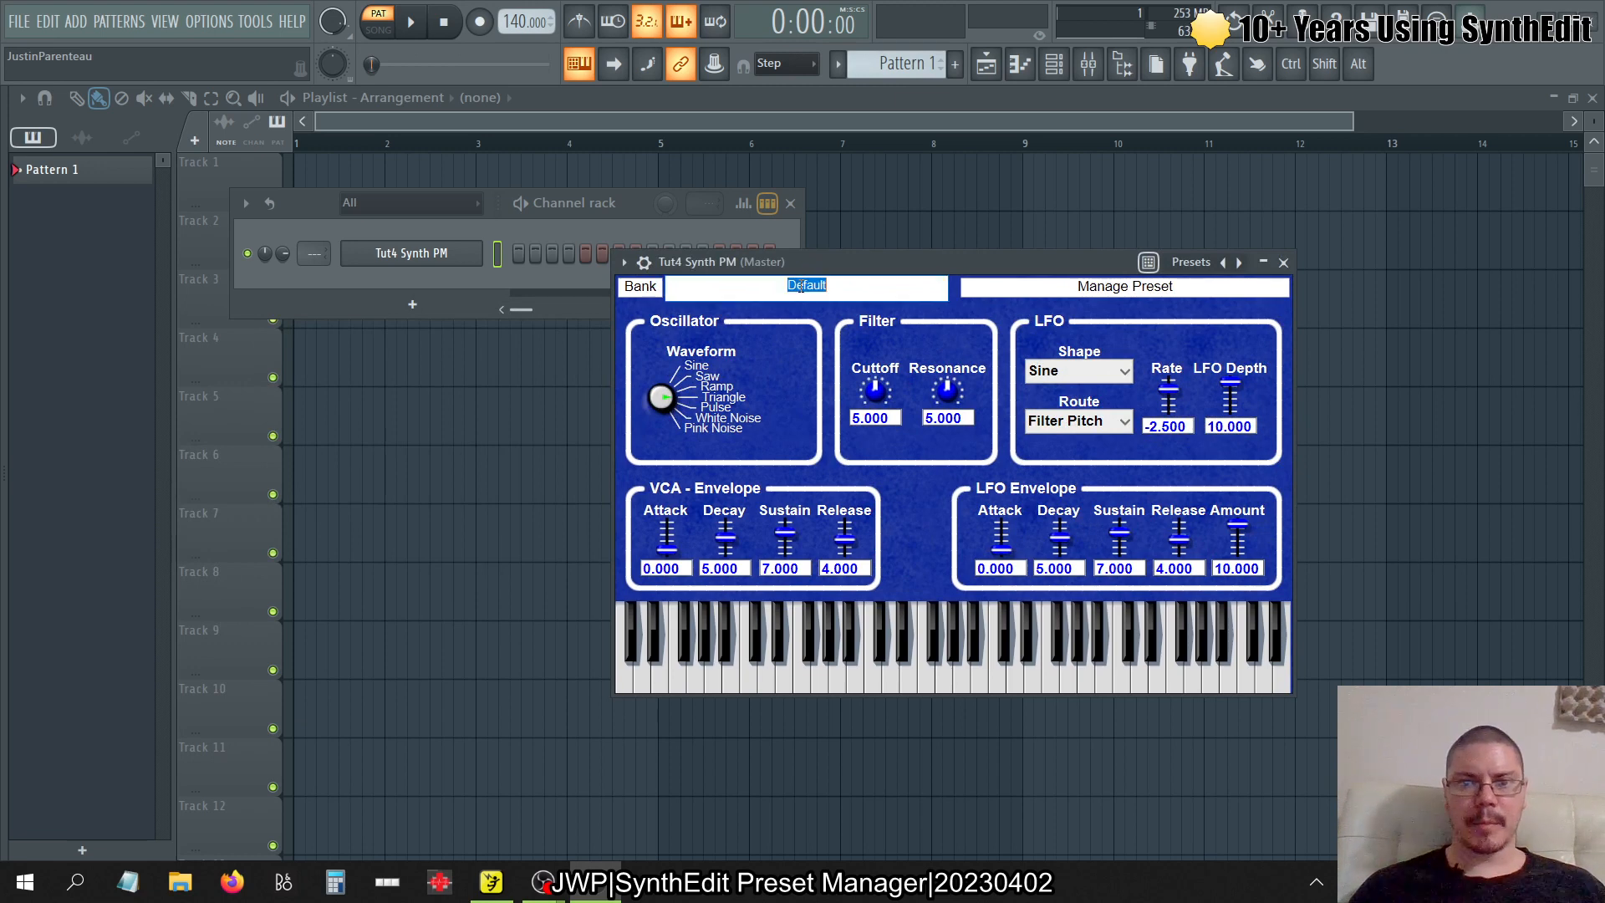
pyautogui.click(829, 337)
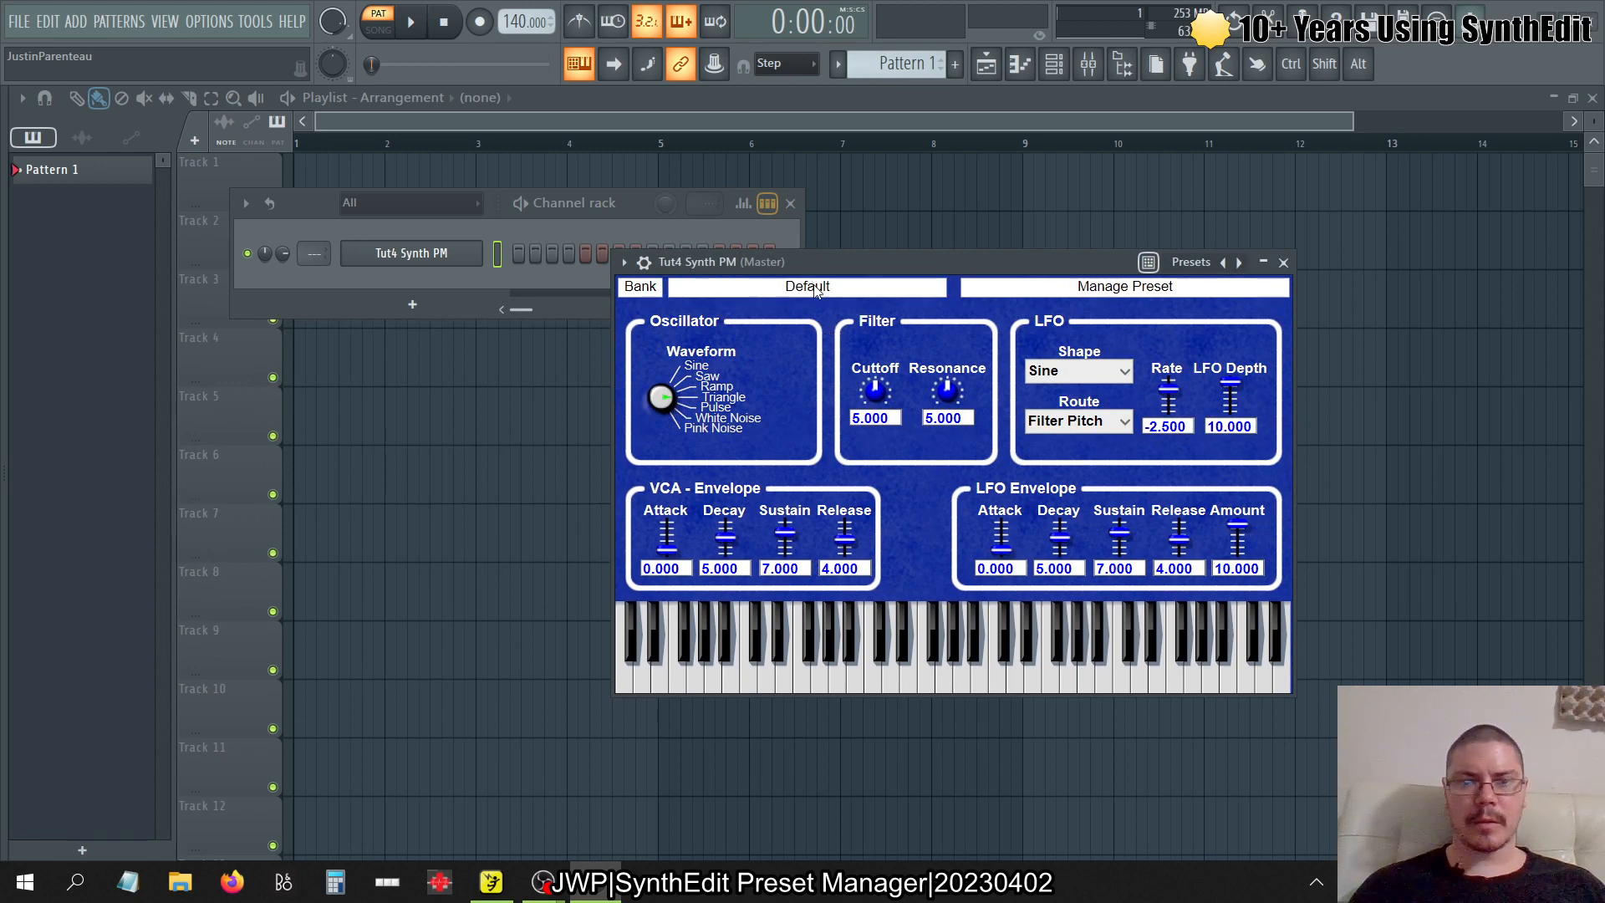
pyautogui.click(637, 288)
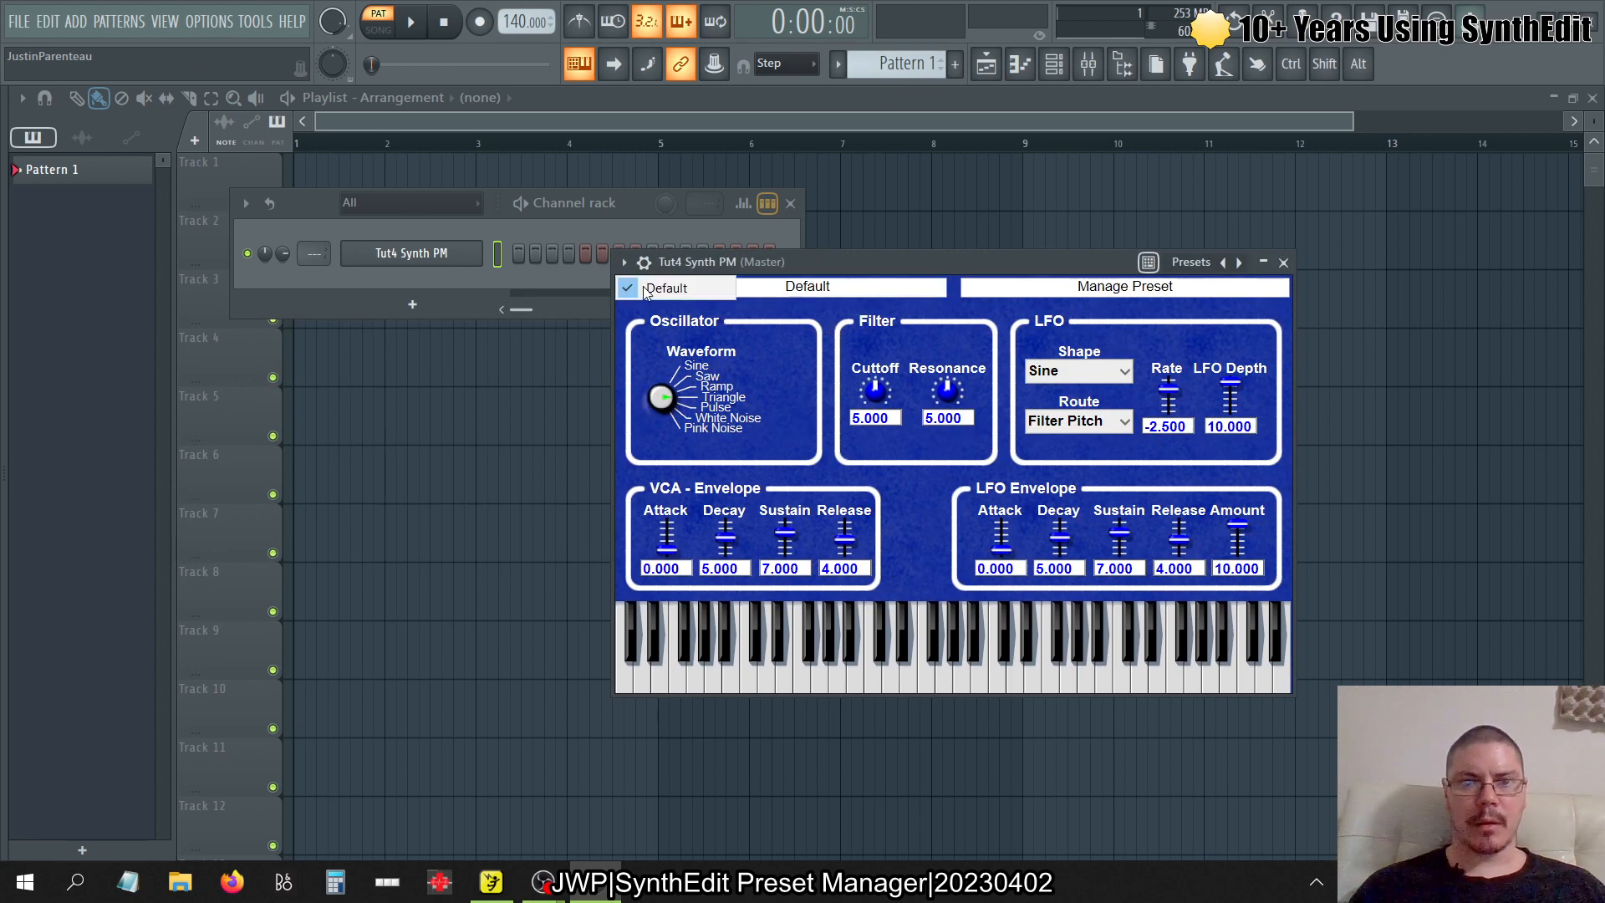
pyautogui.click(719, 288)
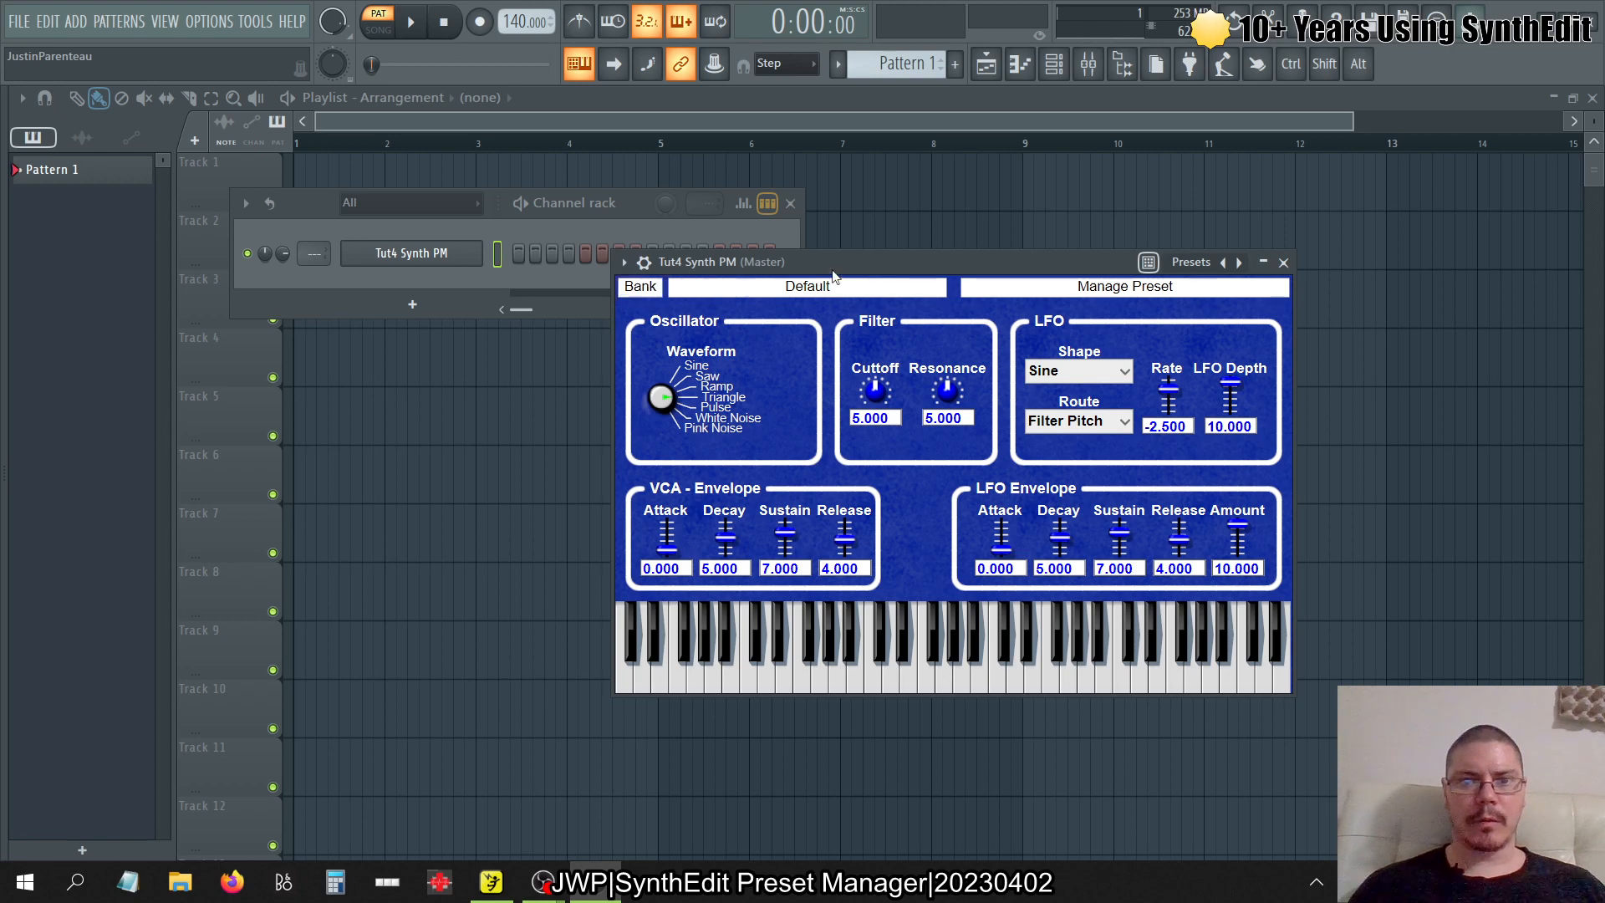
# - Advance the plugin to its next host preset and move its window over the channel rack
pyautogui.rightClick(1229, 266)
pyautogui.click(1062, 273)
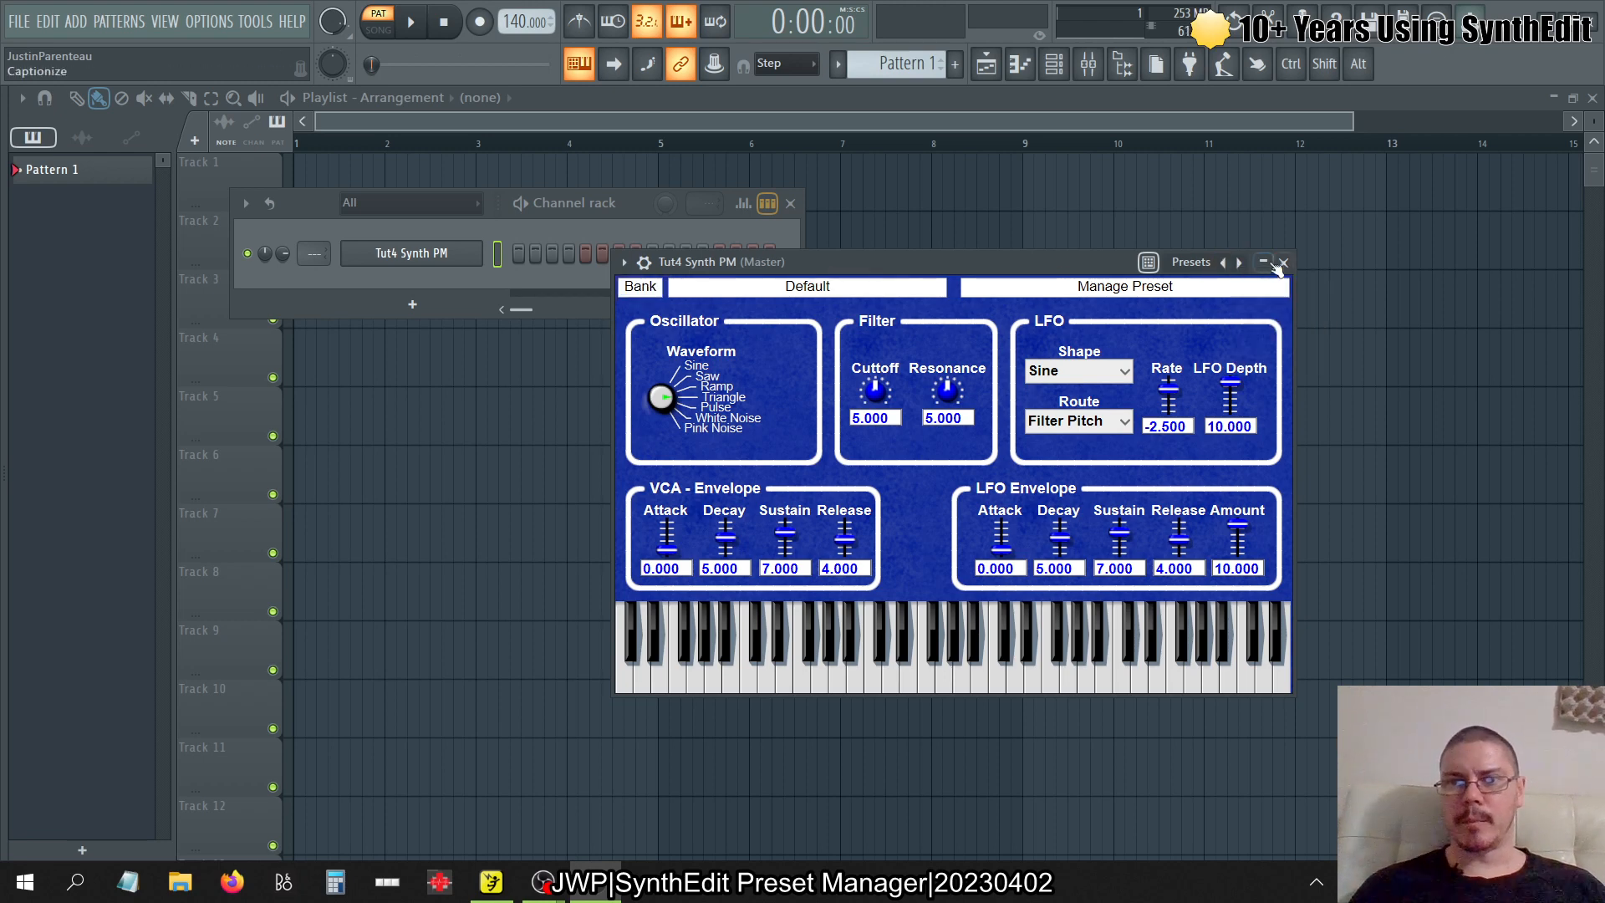
pyautogui.click(1238, 267)
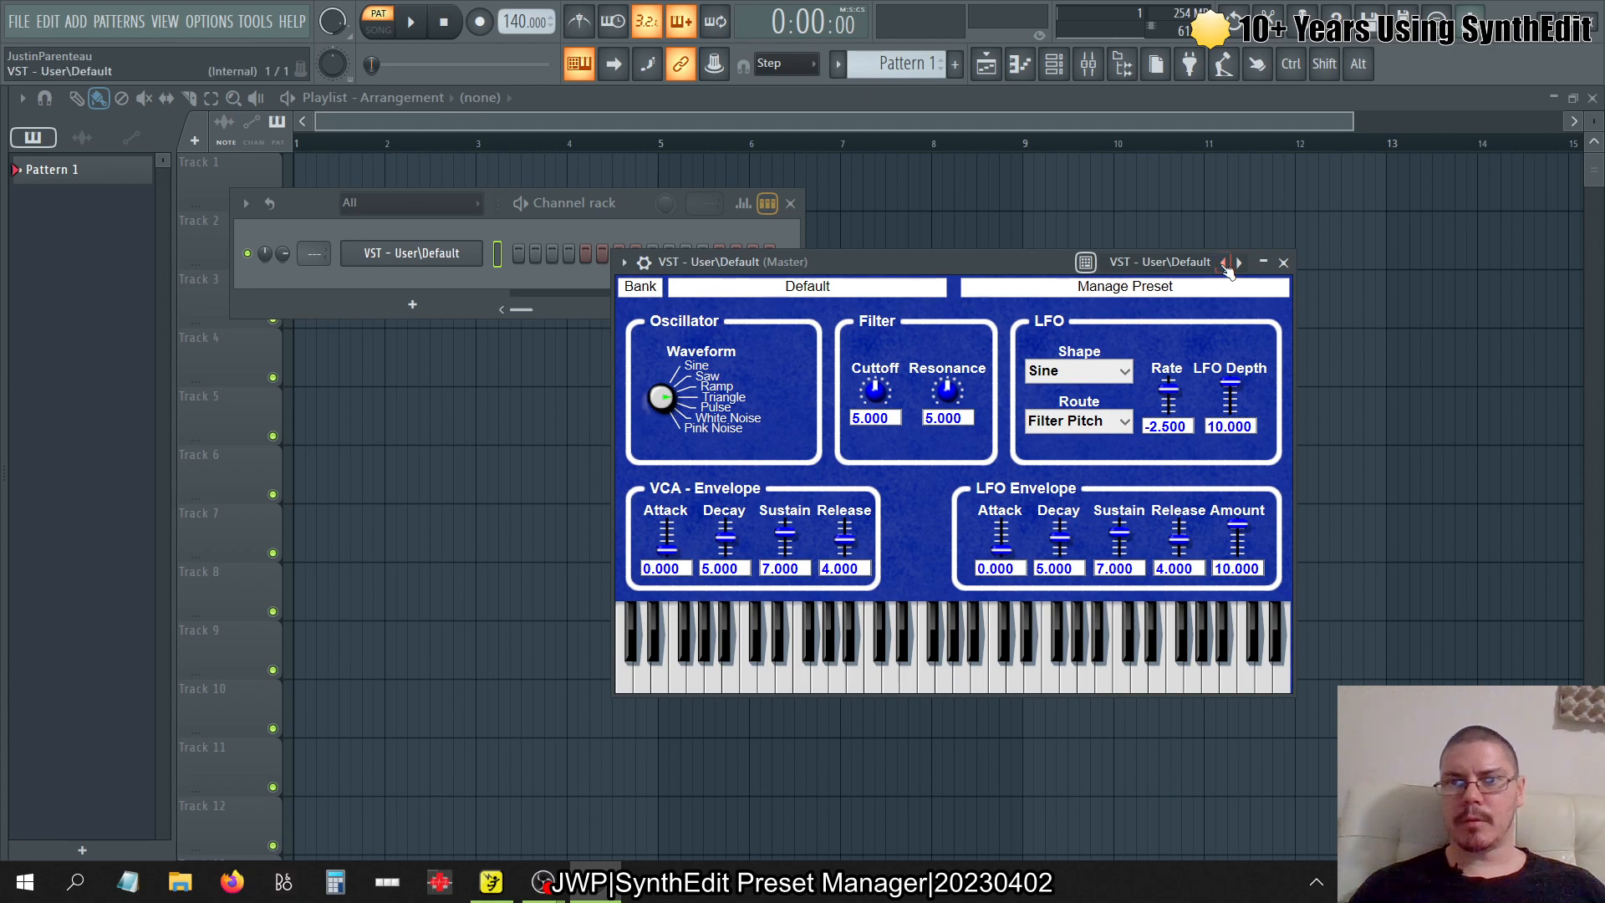
pyautogui.moveTo(975, 262); pyautogui.dragTo(600, 213)
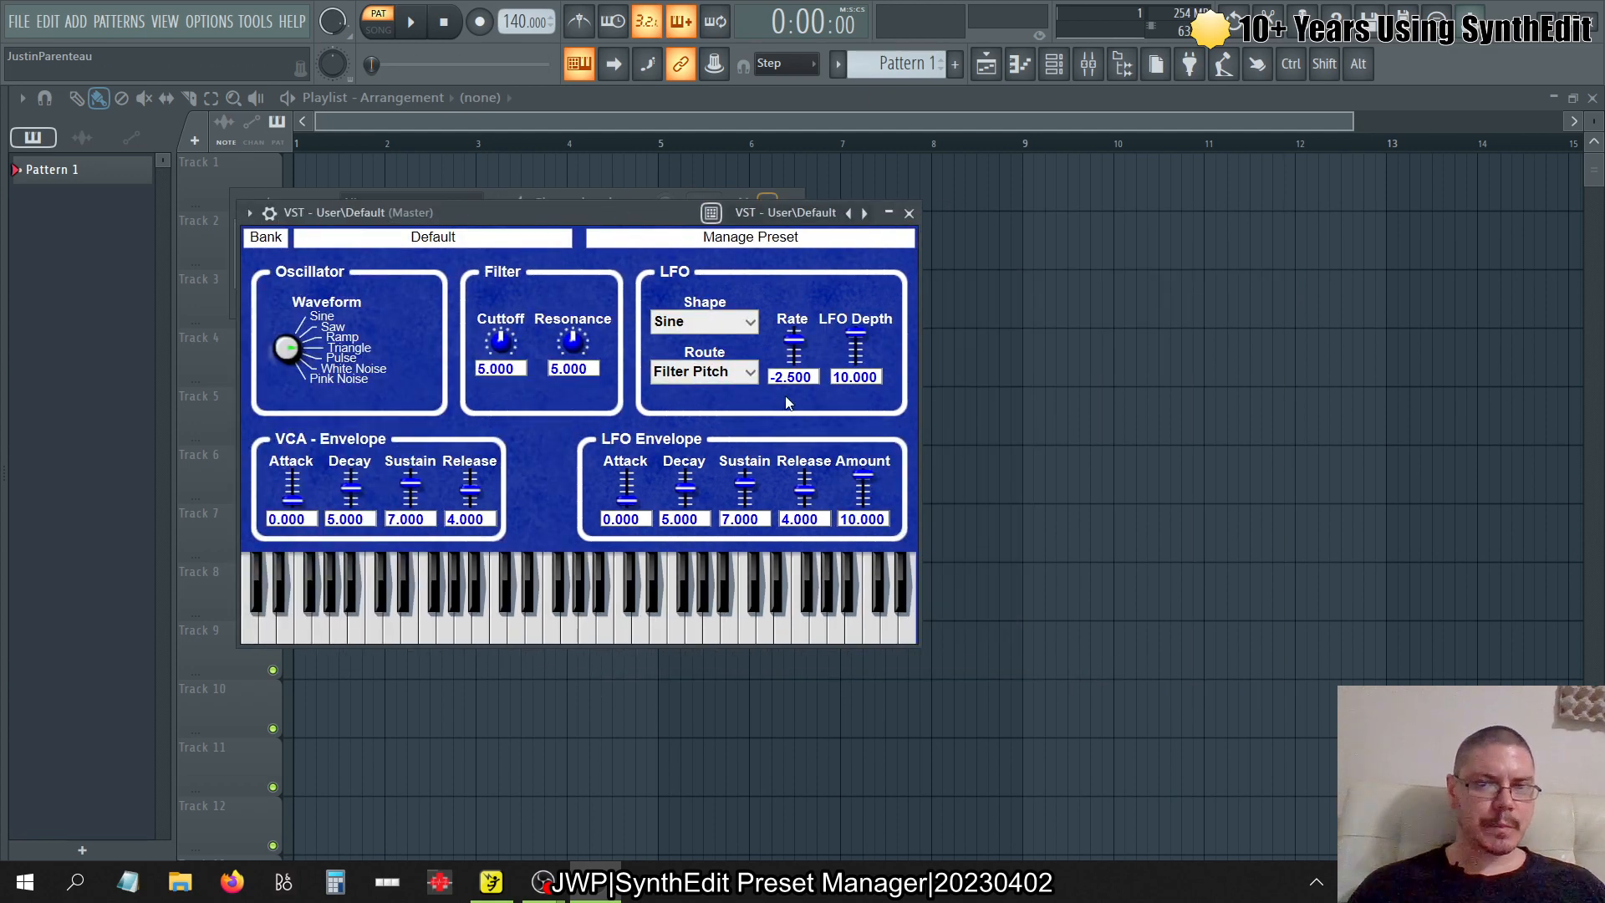
# - Switch to SynthEdit, delete the Patch Automator module inside the Tut4 Synth container and close the container
pyautogui.hotkey('alt', 'Tab')
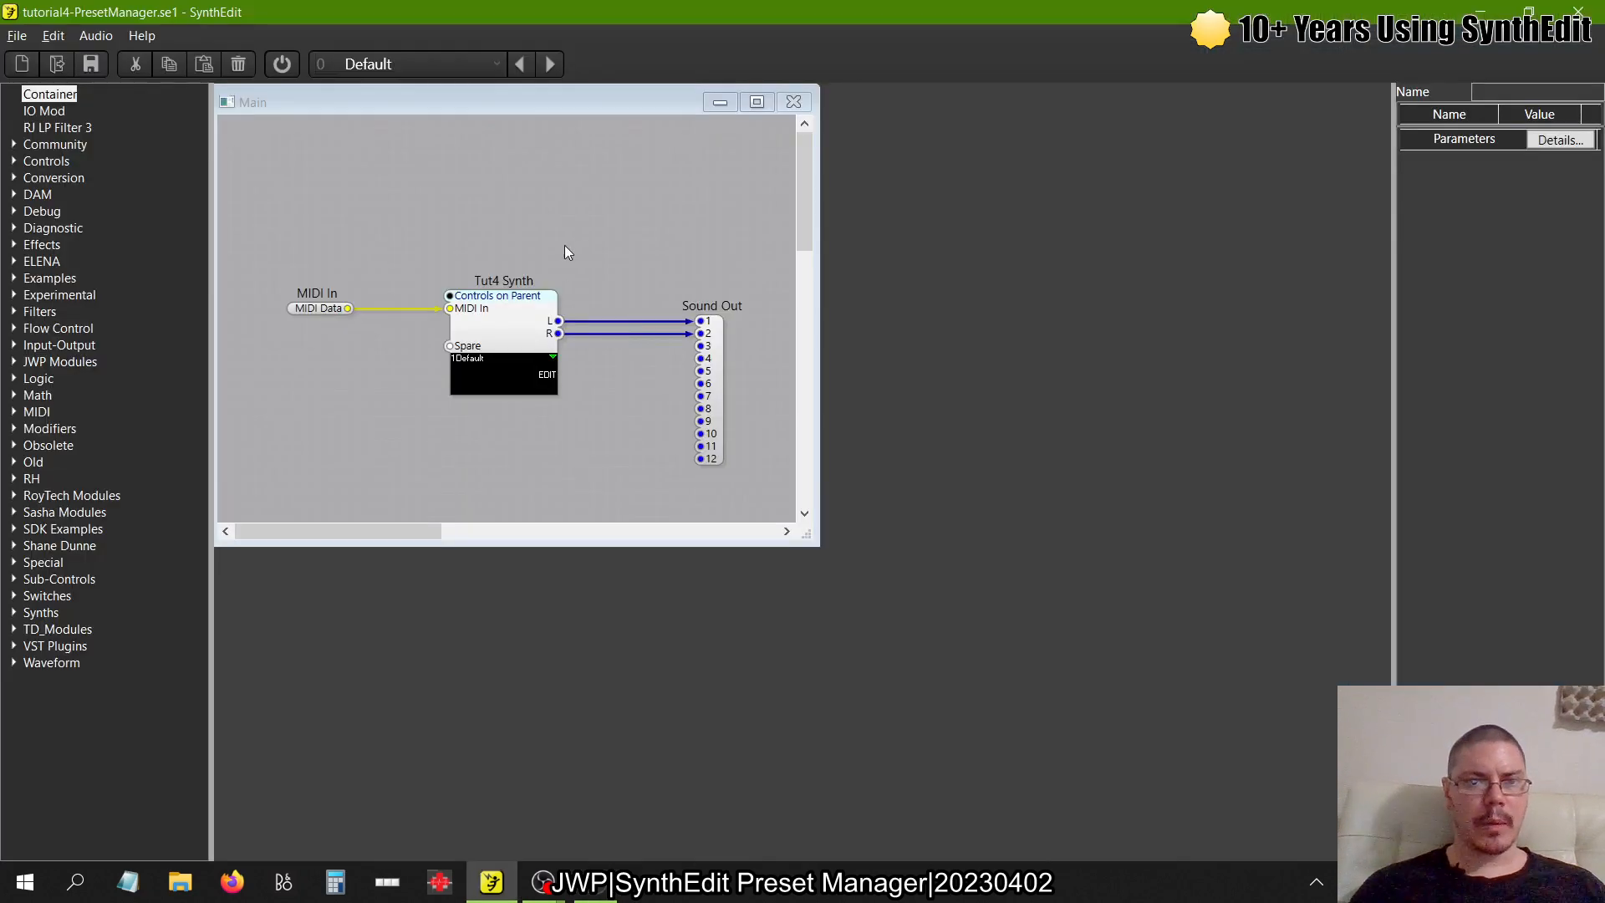
pyautogui.doubleClick(520, 304)
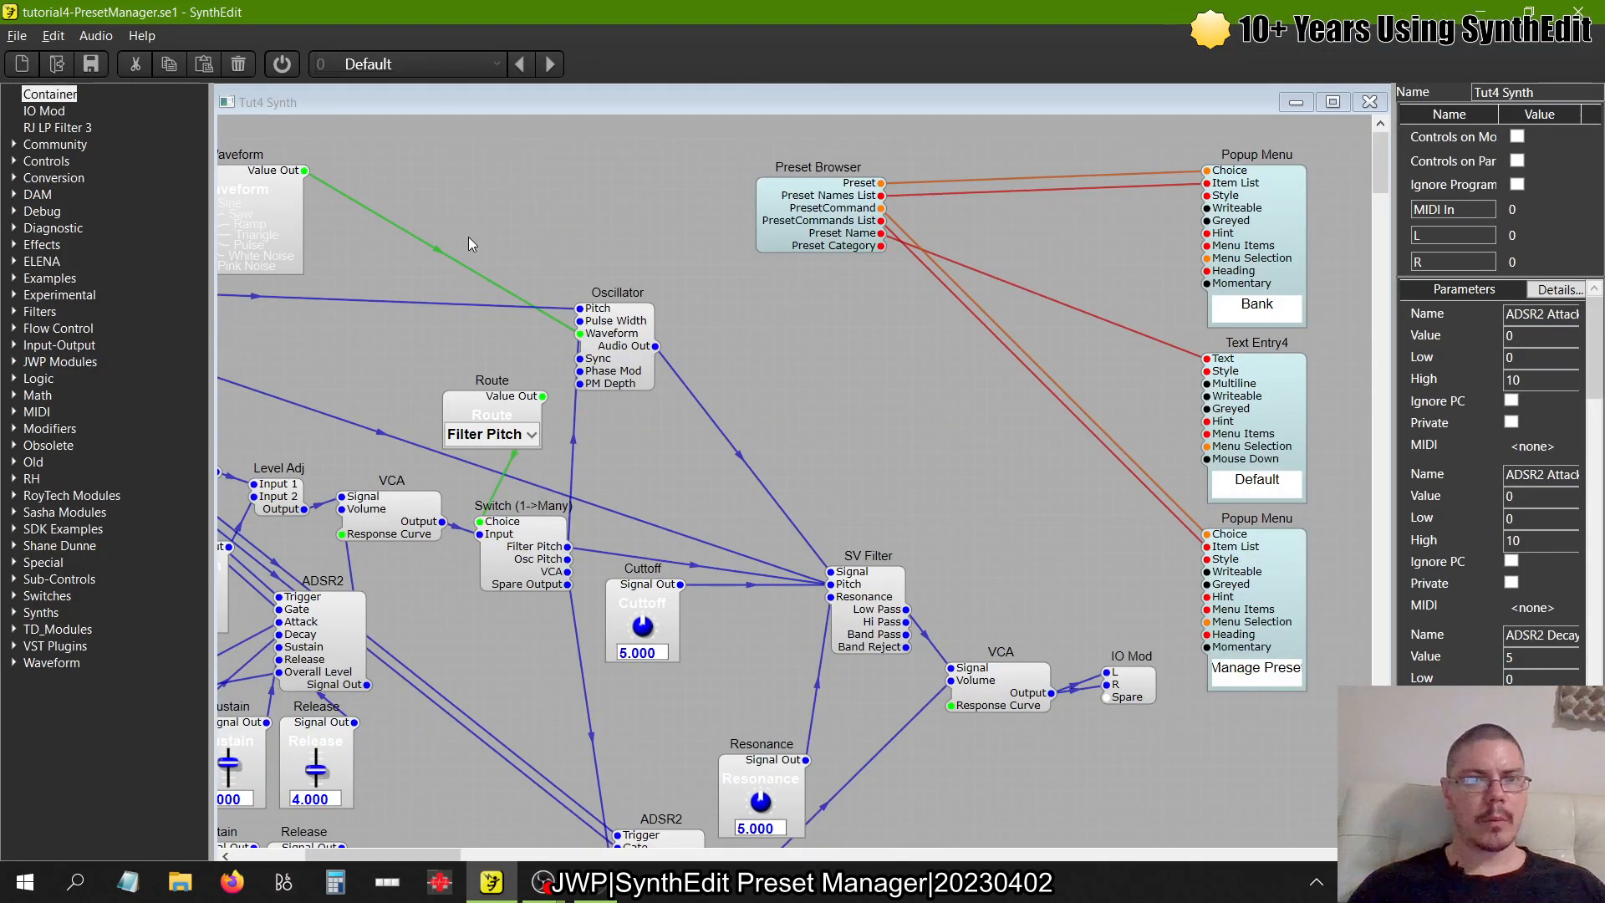
pyautogui.hscroll(-5, 468, 237)
pyautogui.click(448, 165)
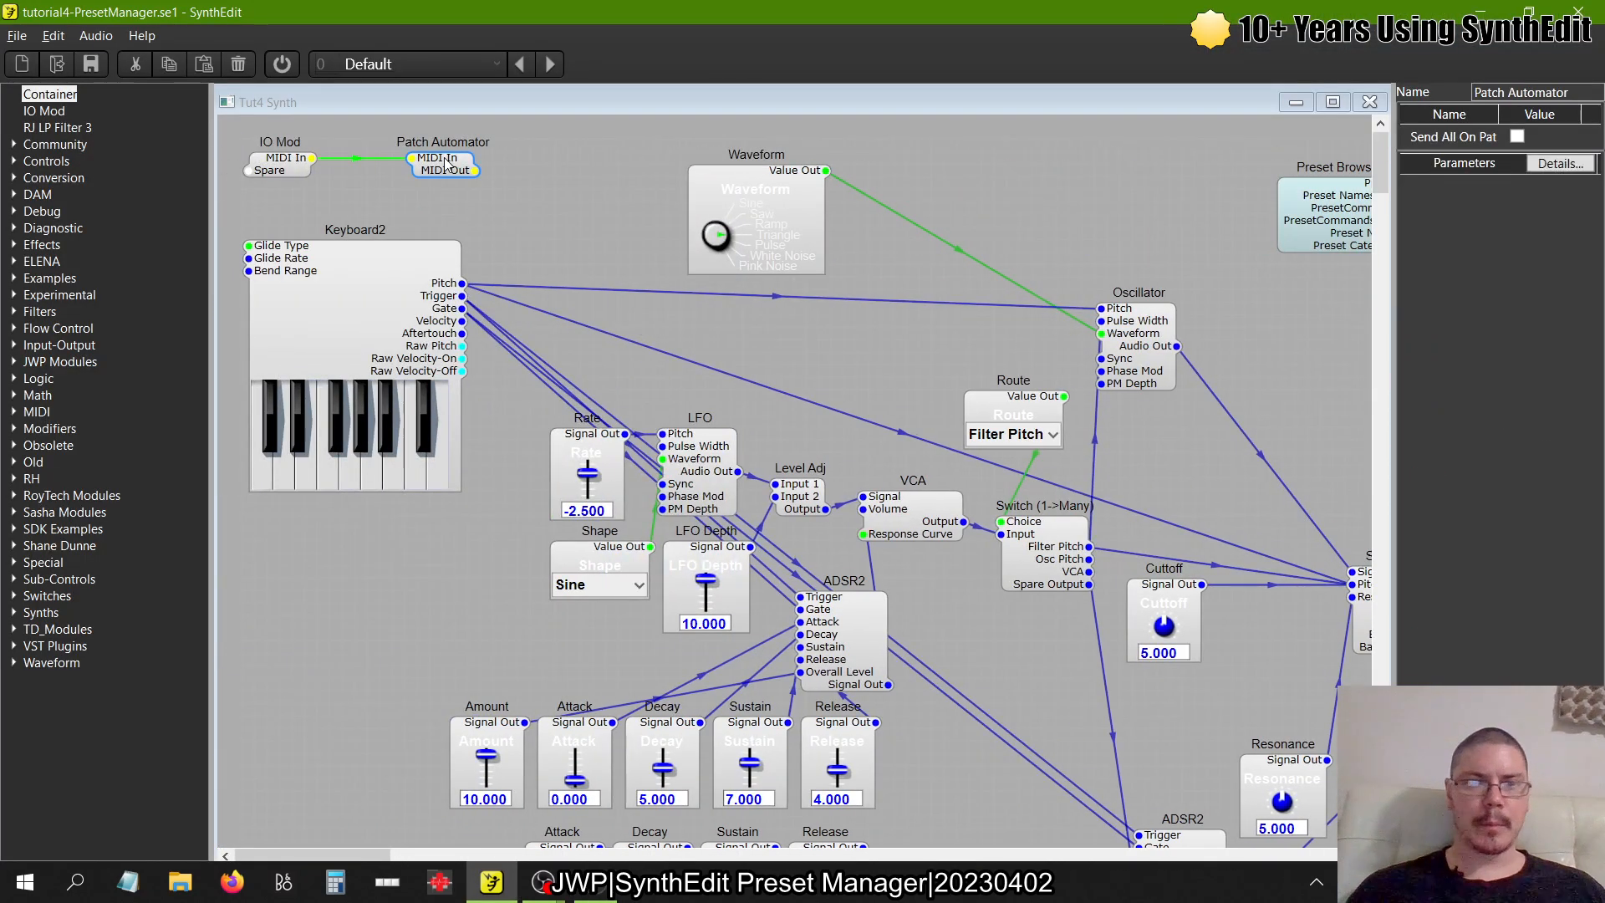
pyautogui.press('Delete')
pyautogui.click(1369, 102)
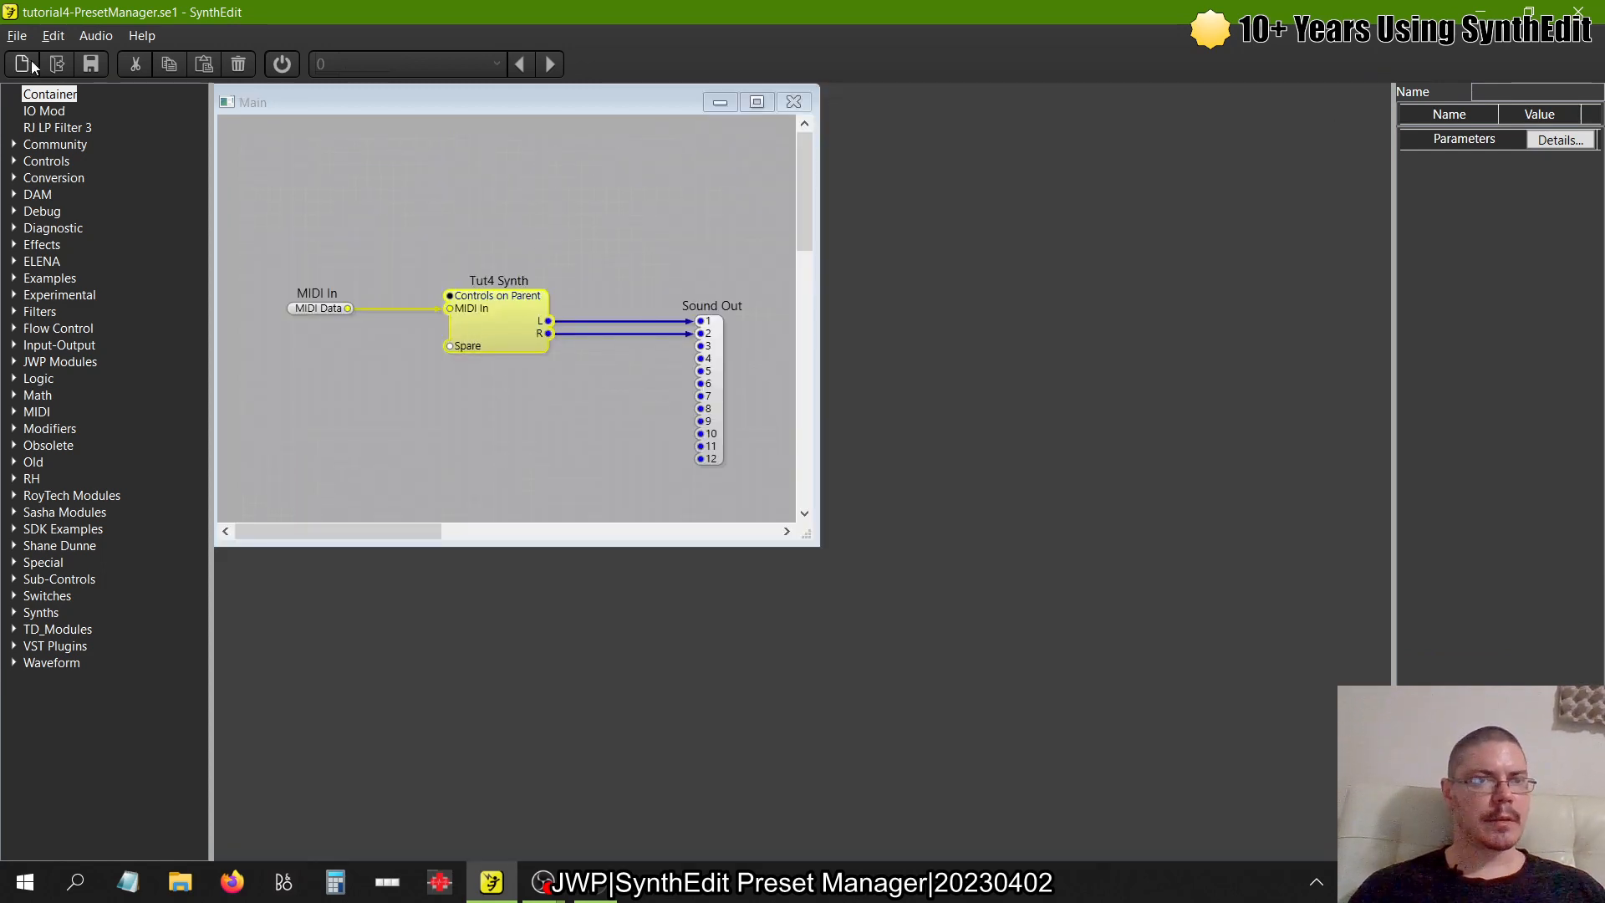
# - Open the VST export settings, then switch to FL Studio and delete the synth's channel from the channel rack
pyautogui.click(17, 35)
pyautogui.click(77, 193)
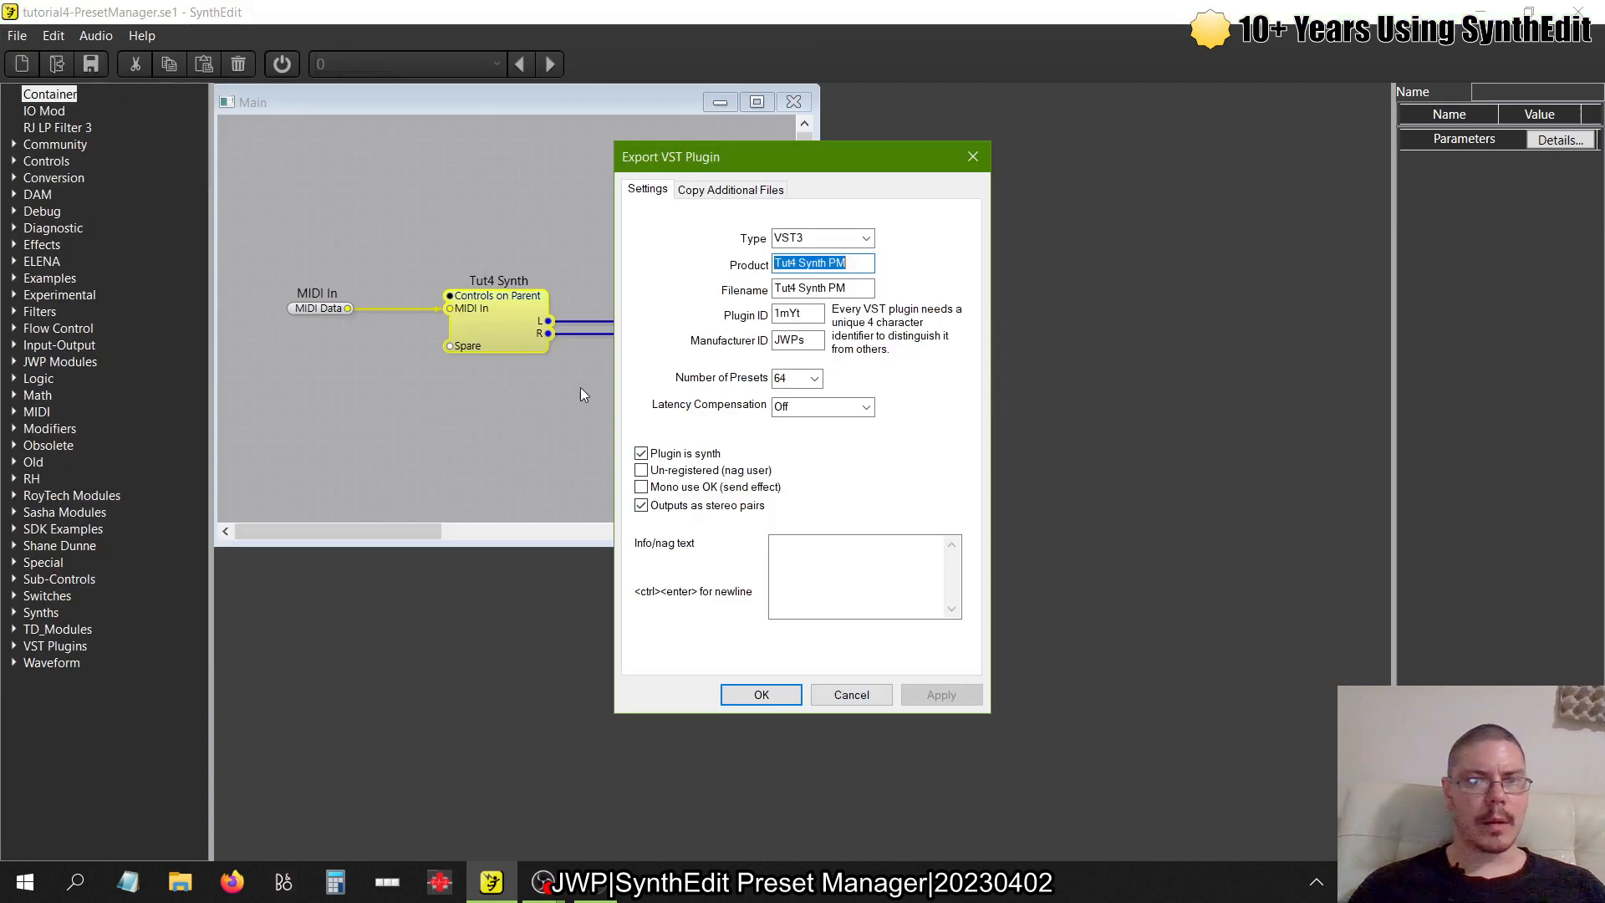
pyautogui.hotkey('alt', 'Tab')
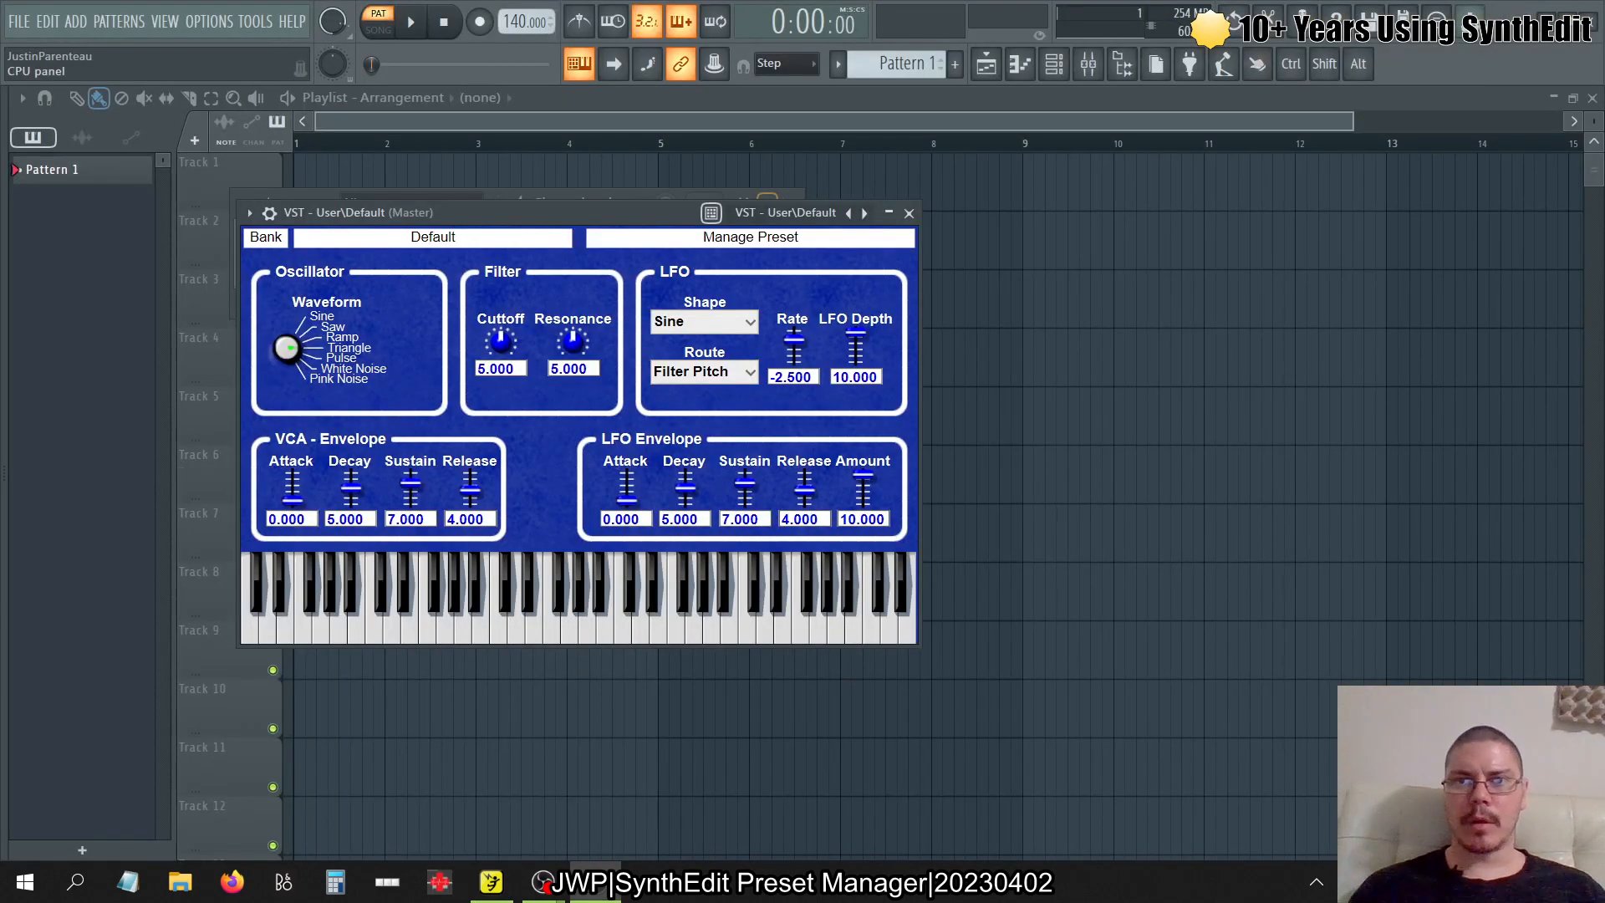
pyautogui.click(1054, 64)
pyautogui.rightClick(391, 253)
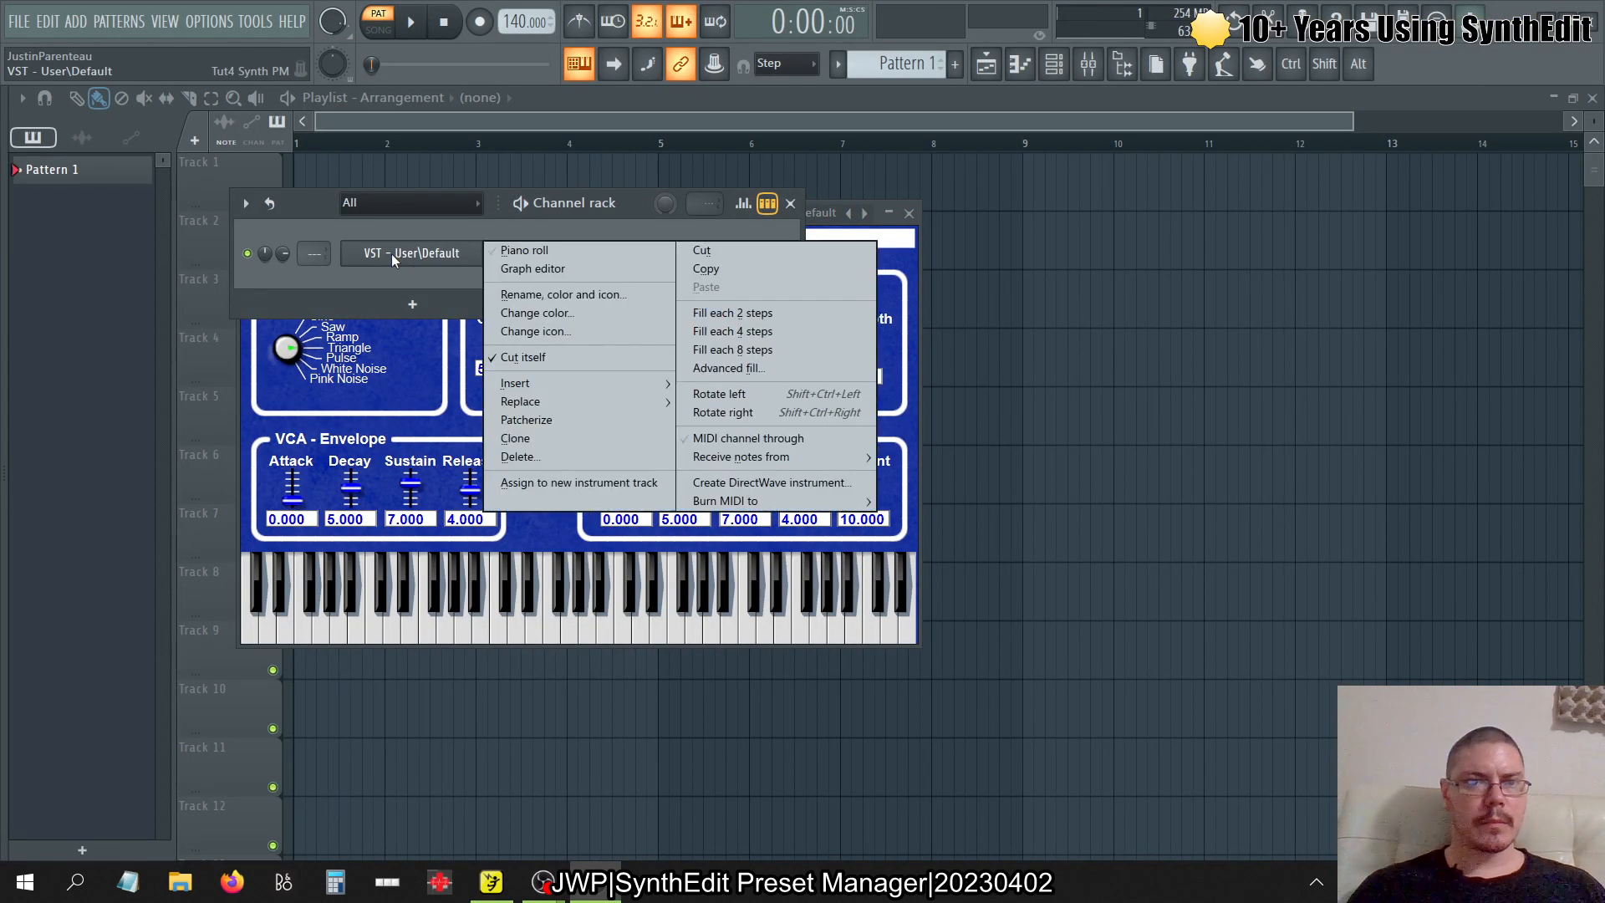
pyautogui.click(559, 460)
pyautogui.click(903, 516)
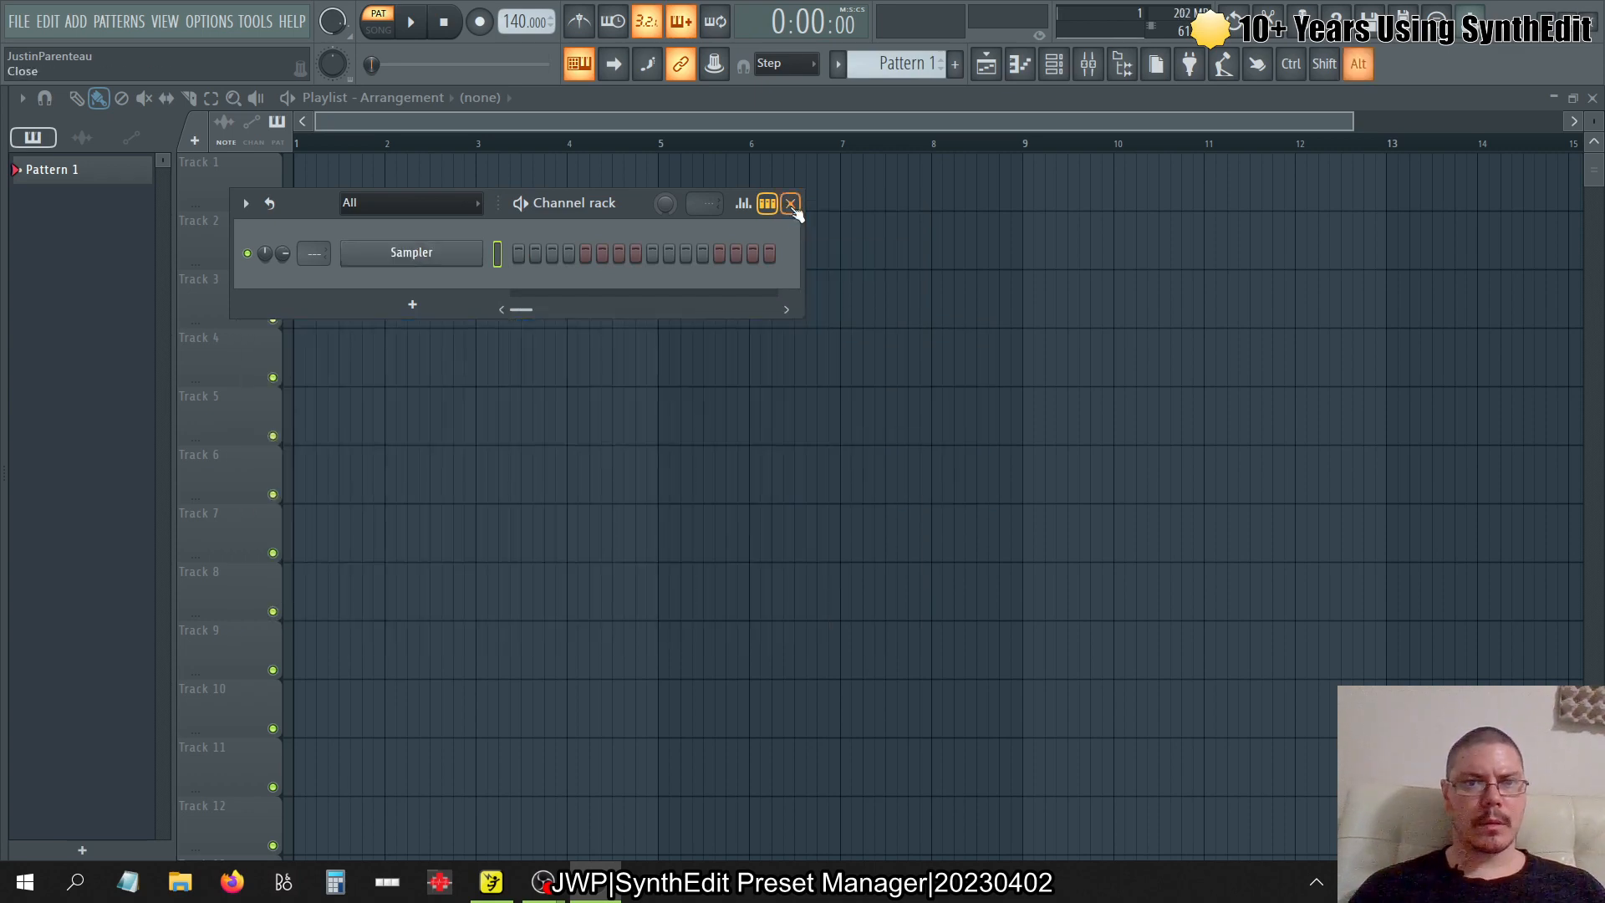
# - Switch back to SynthEdit and export the Tut4 Synth PM plugin without saving the project file
pyautogui.hotkey('alt', 'Tab')
pyautogui.click(774, 696)
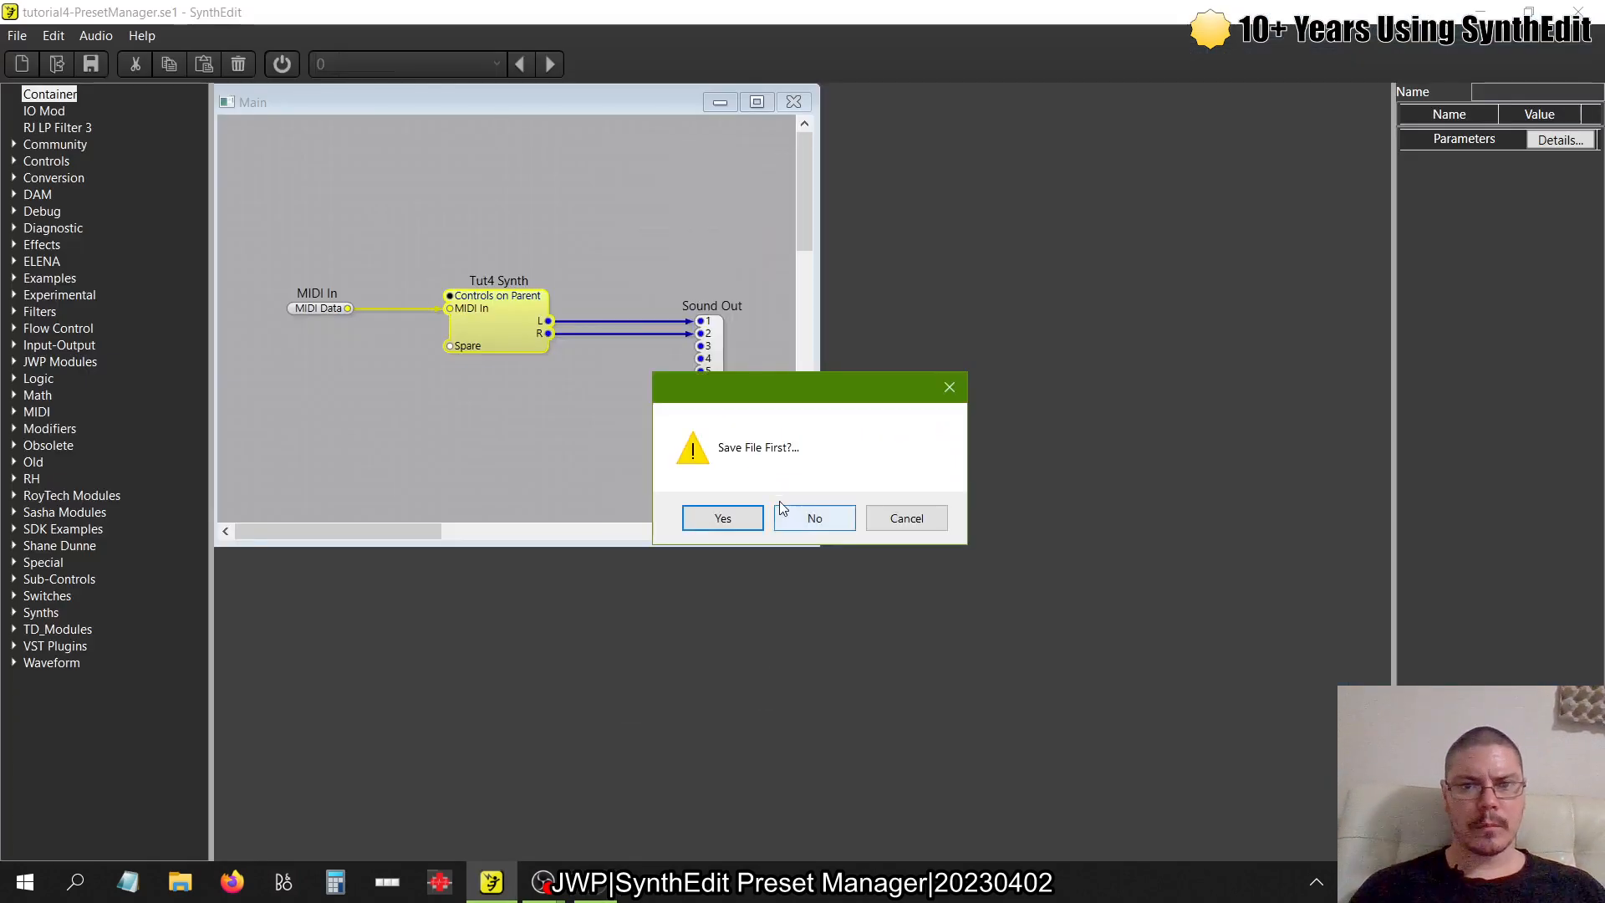
pyautogui.click(826, 523)
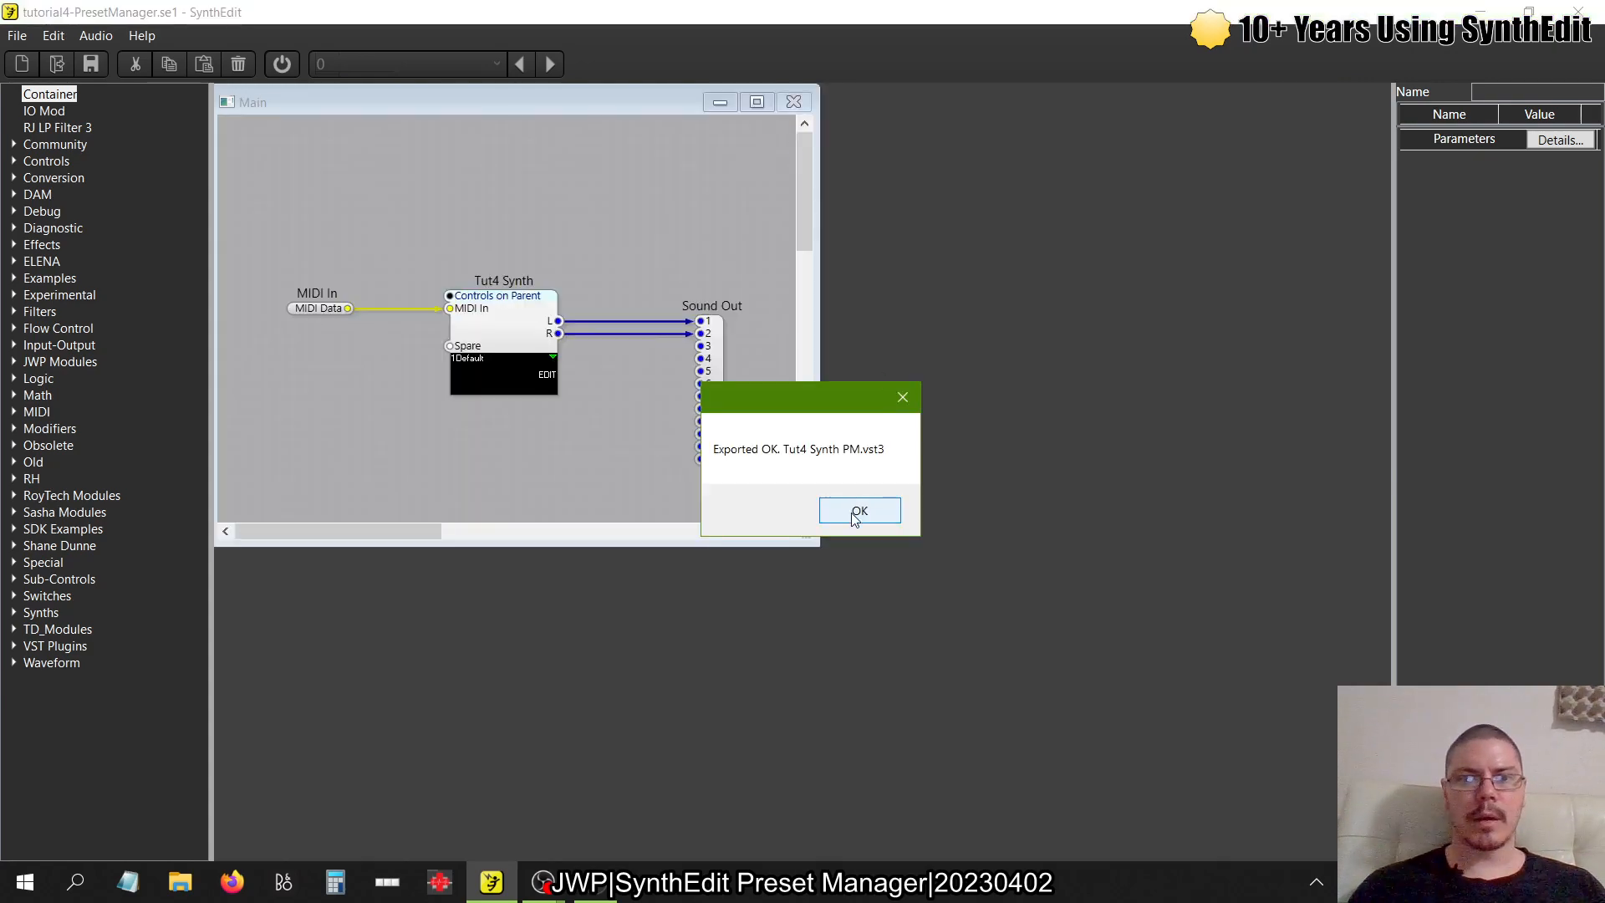
pyautogui.click(854, 513)
# - Switch to FL Studio and load the re-exported Tut4 Synth PM from the browser onto the Sampler channel
pyautogui.hotkey('alt', 'Tab')
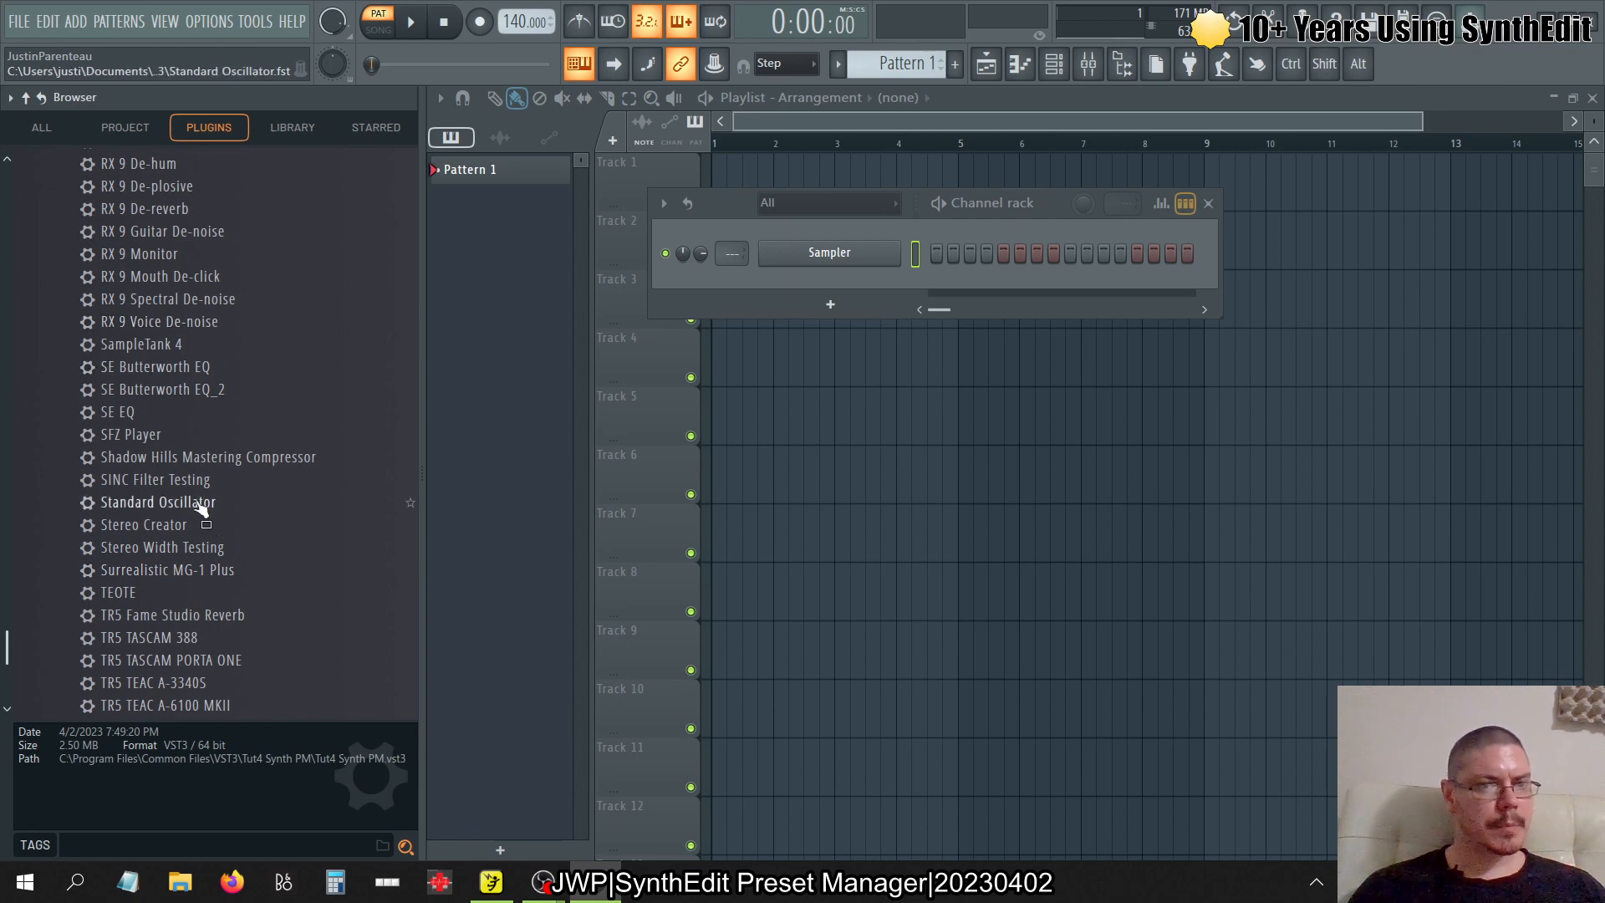
pyautogui.scroll(3, 198, 504)
pyautogui.scroll(-5, 198, 504)
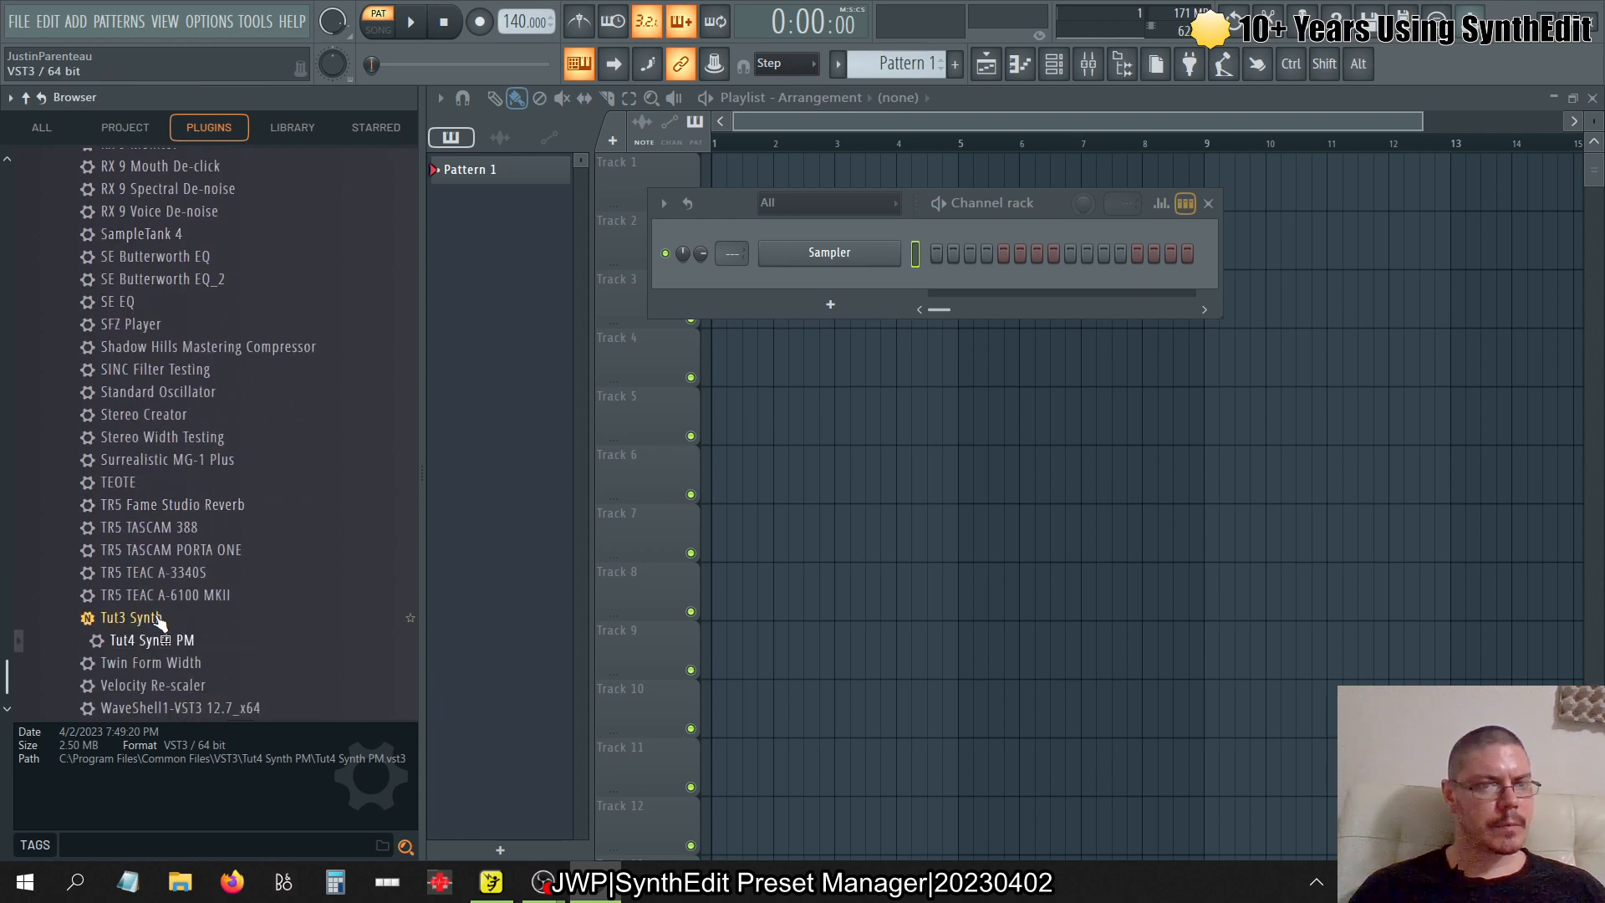
pyautogui.moveTo(158, 623); pyautogui.dragTo(411, 252)
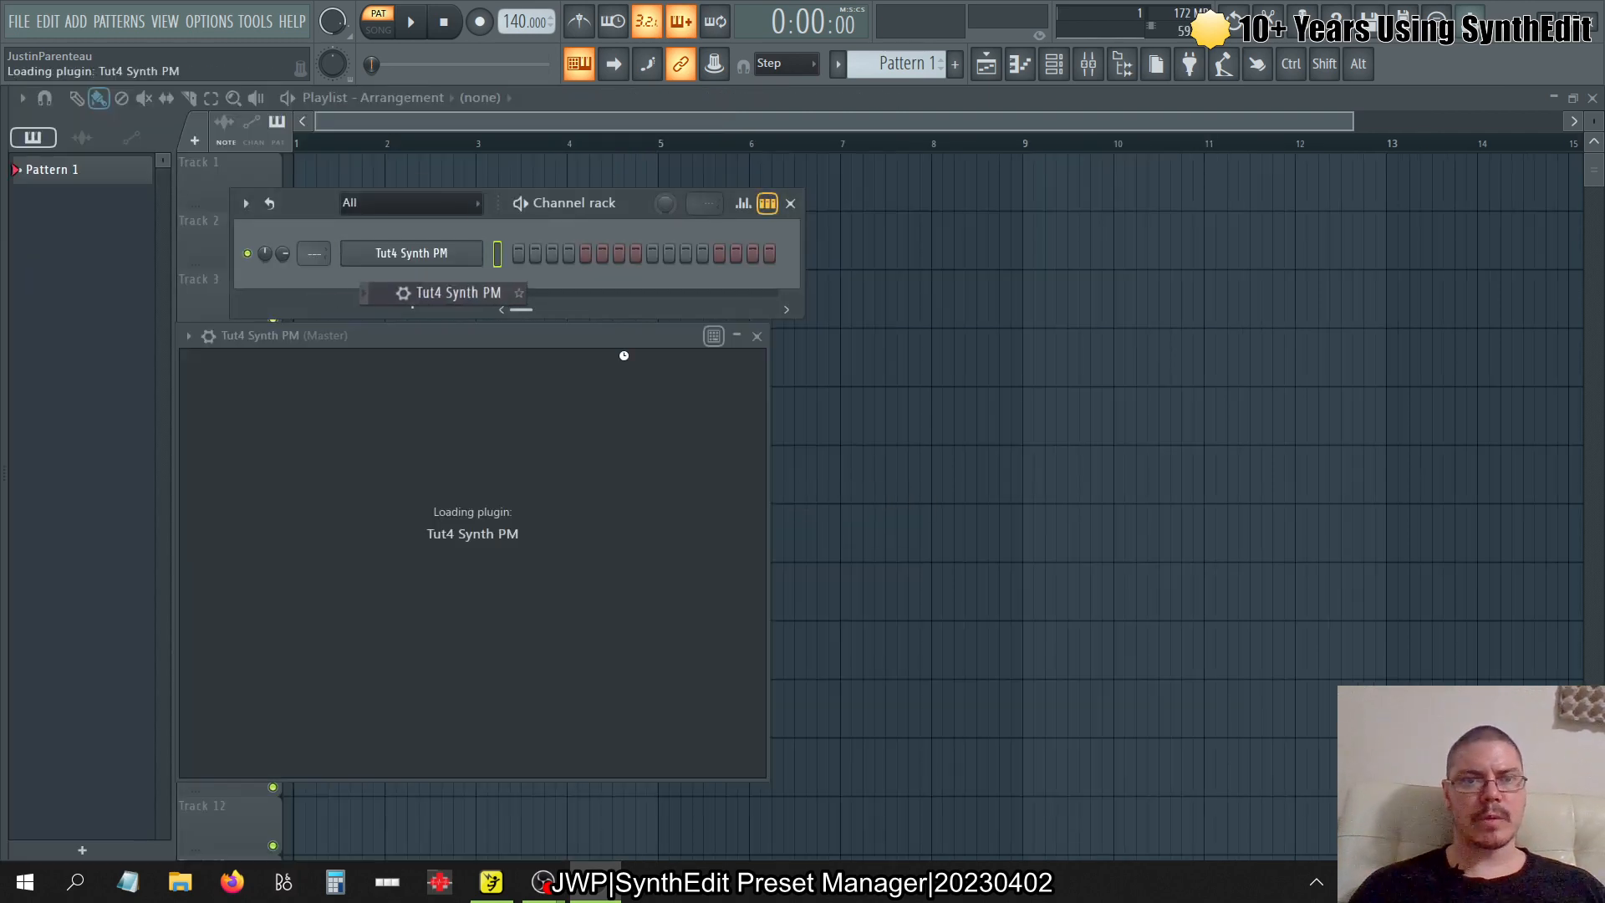
# - Move the plugin window aside and advance it to its next host preset to test the preset name field
pyautogui.moveTo(671, 334); pyautogui.dragTo(1031, 286)
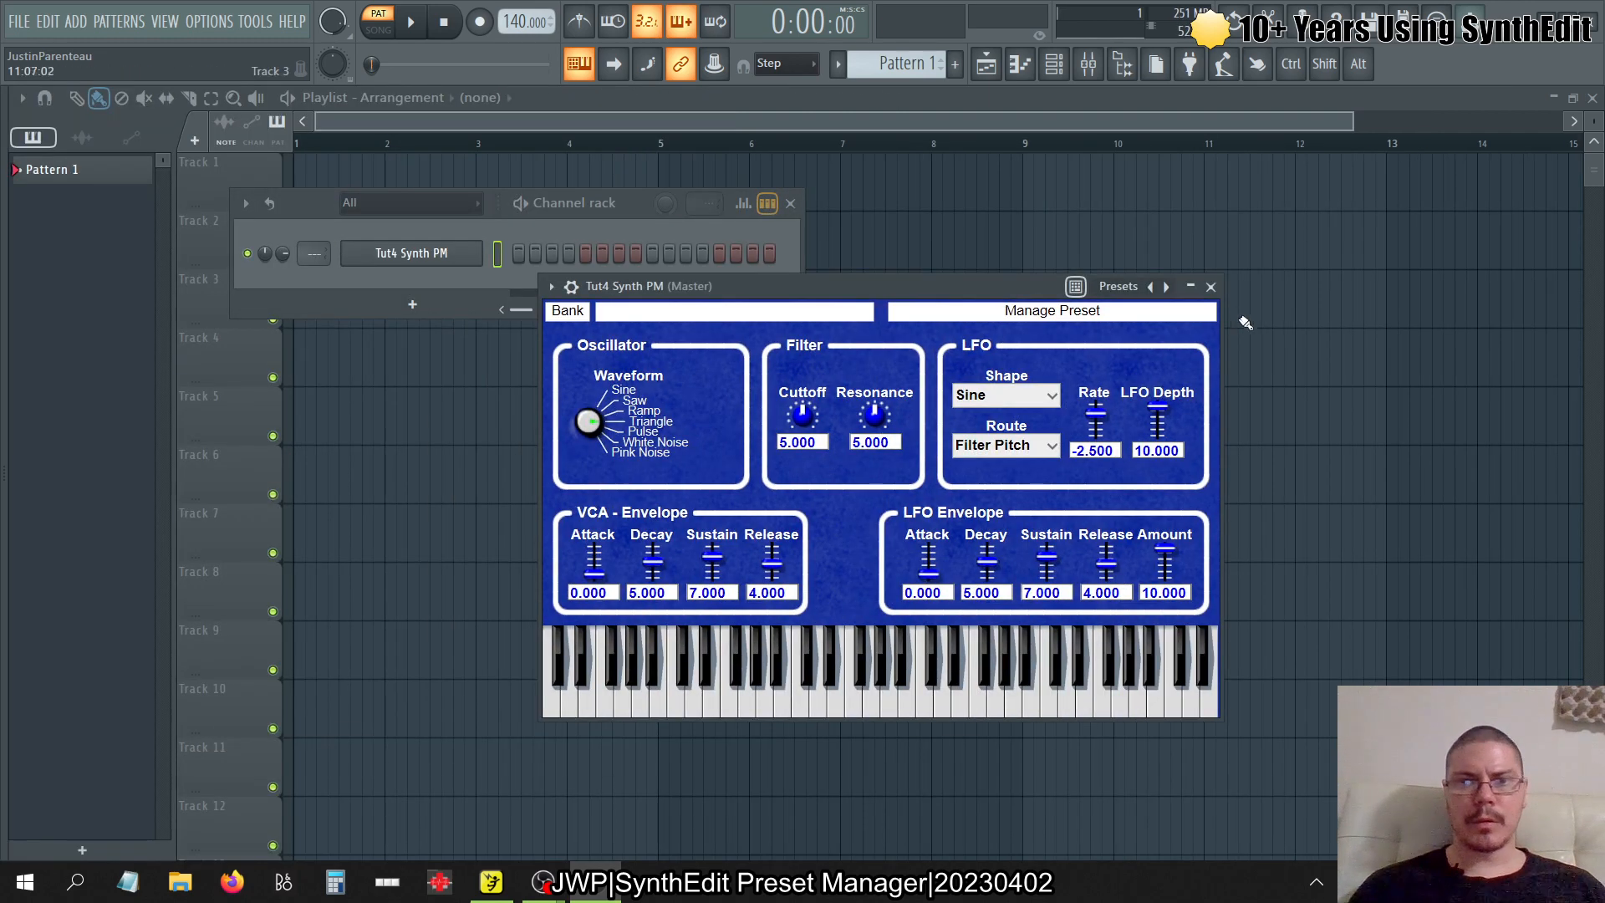
pyautogui.click(1166, 286)
pyautogui.click(1191, 332)
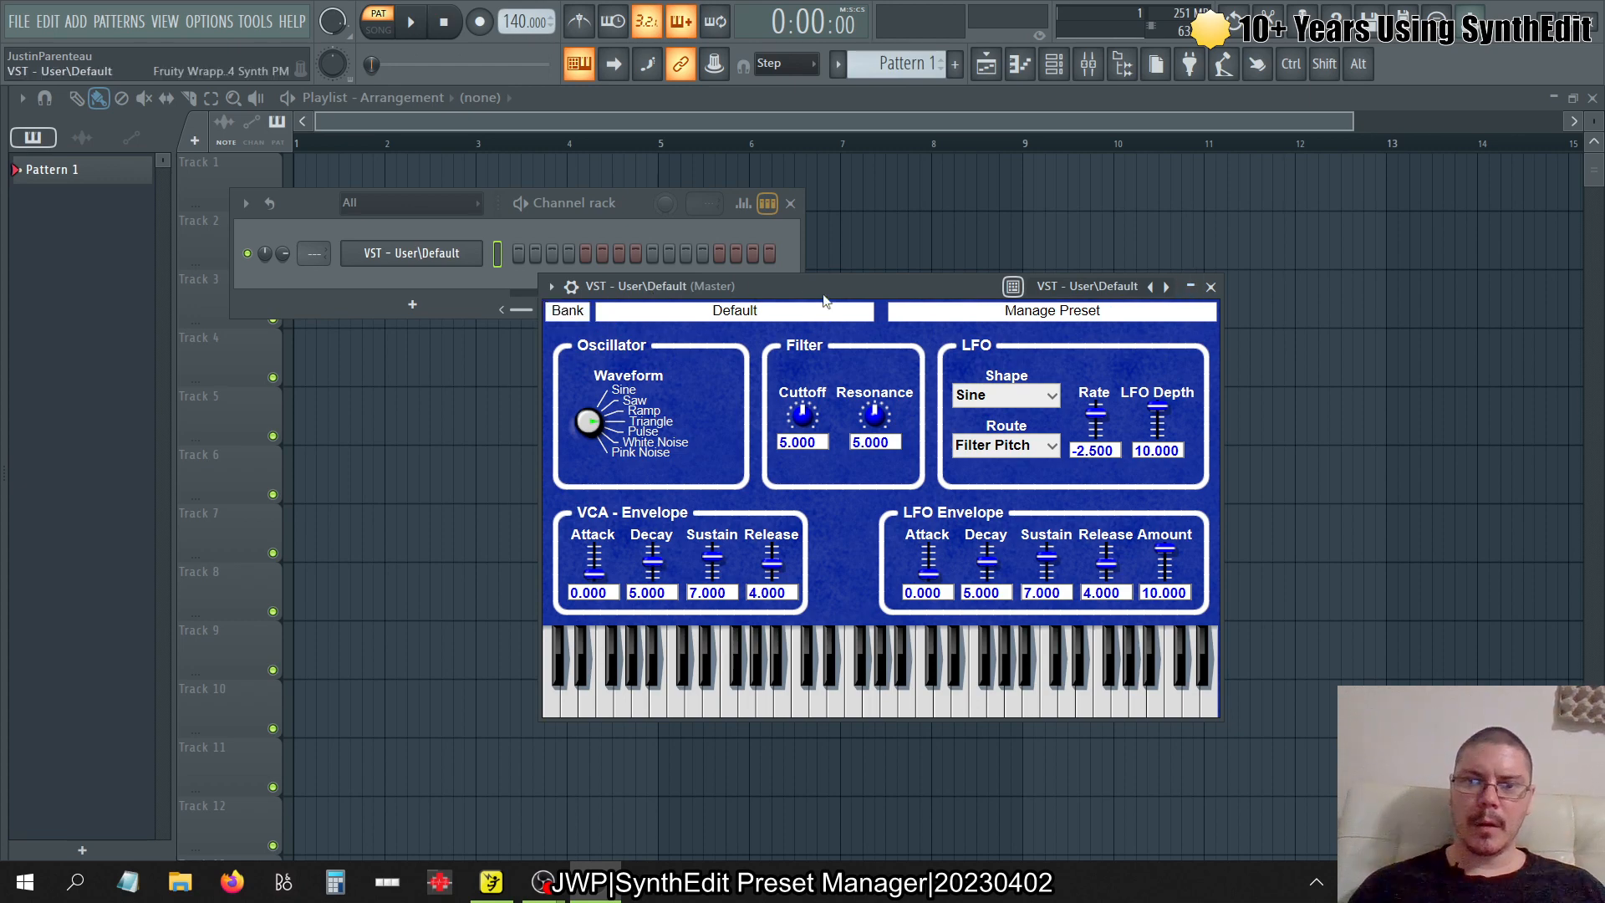
pyautogui.moveTo(2, 513)
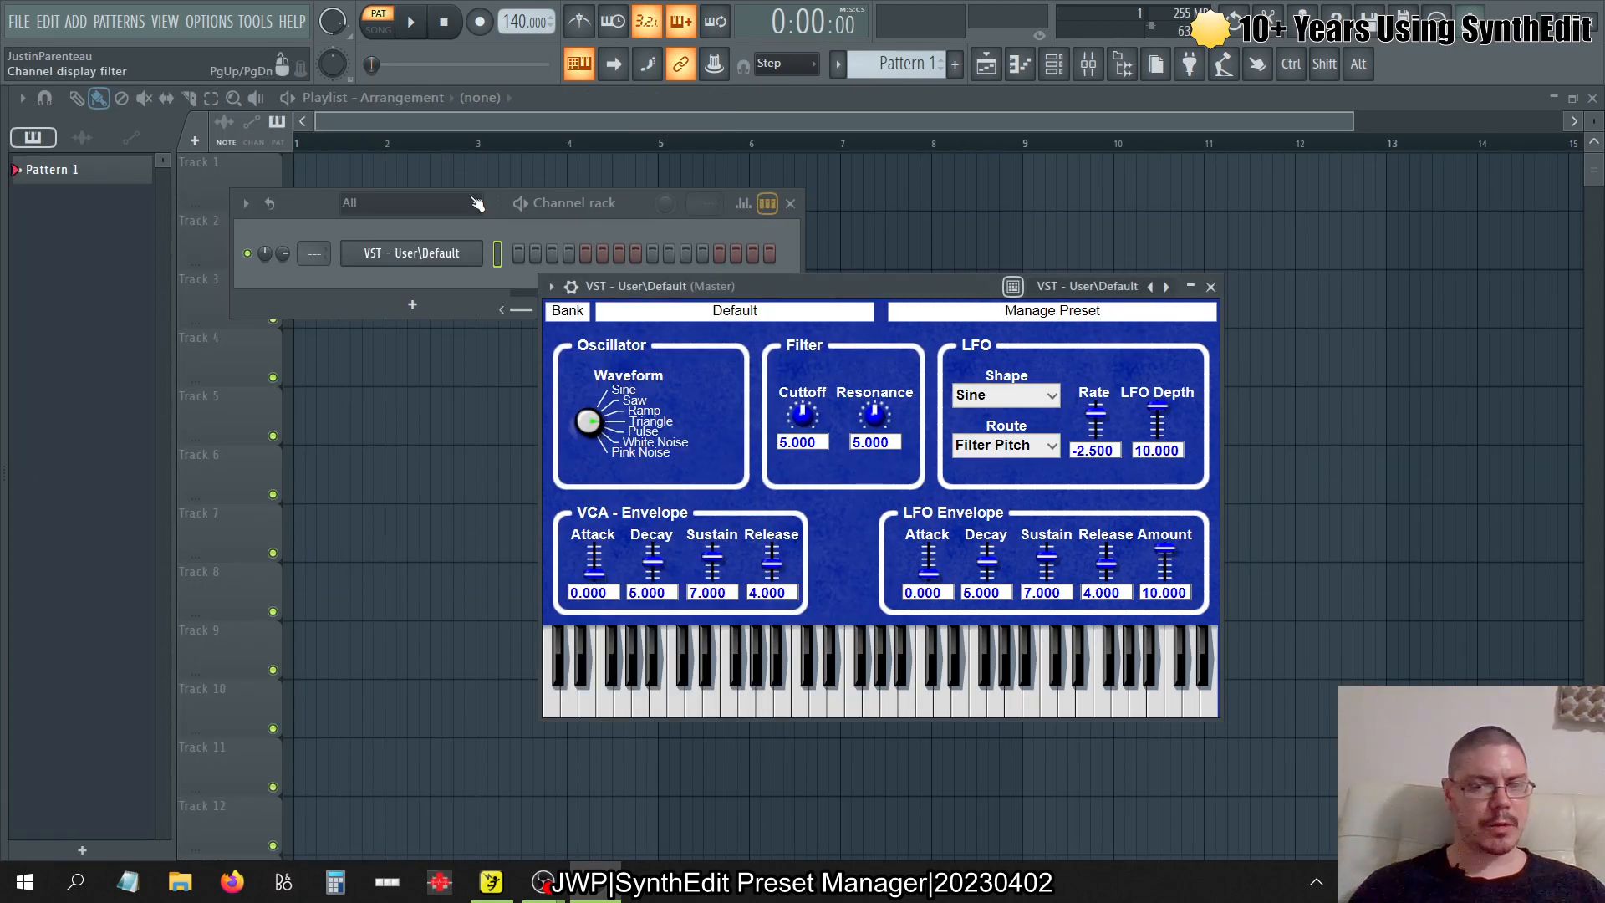
# - Switch to SynthEdit, open tutorial4.se1 and open the structure of its Tut3 Synth container
pyautogui.hotkey('alt', 'Tab')
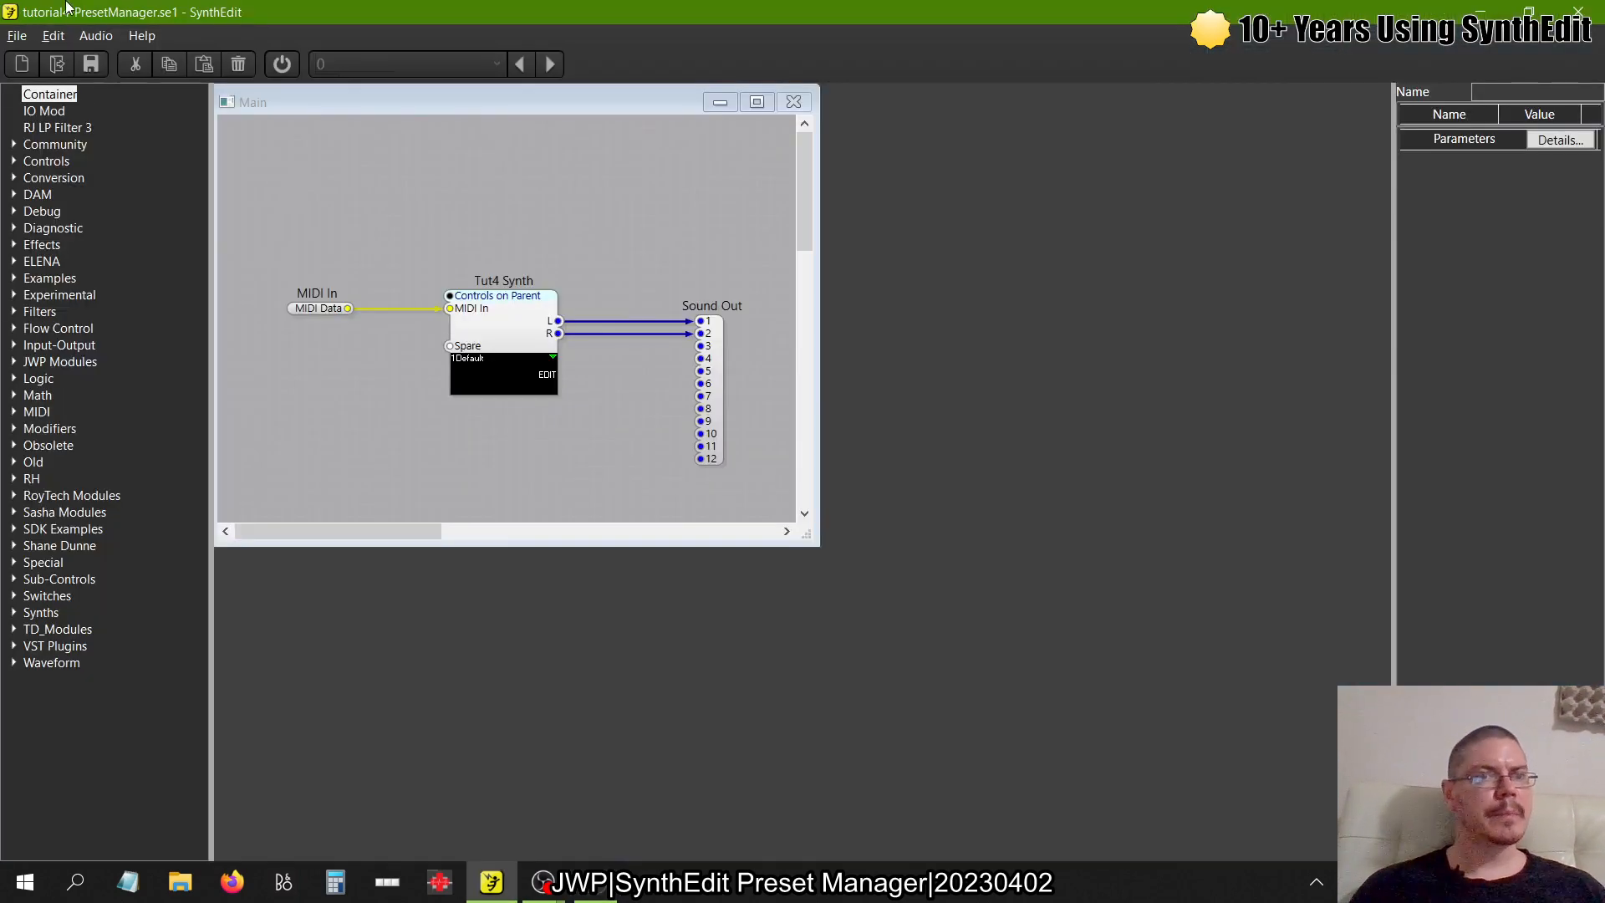
pyautogui.click(17, 36)
pyautogui.click(51, 80)
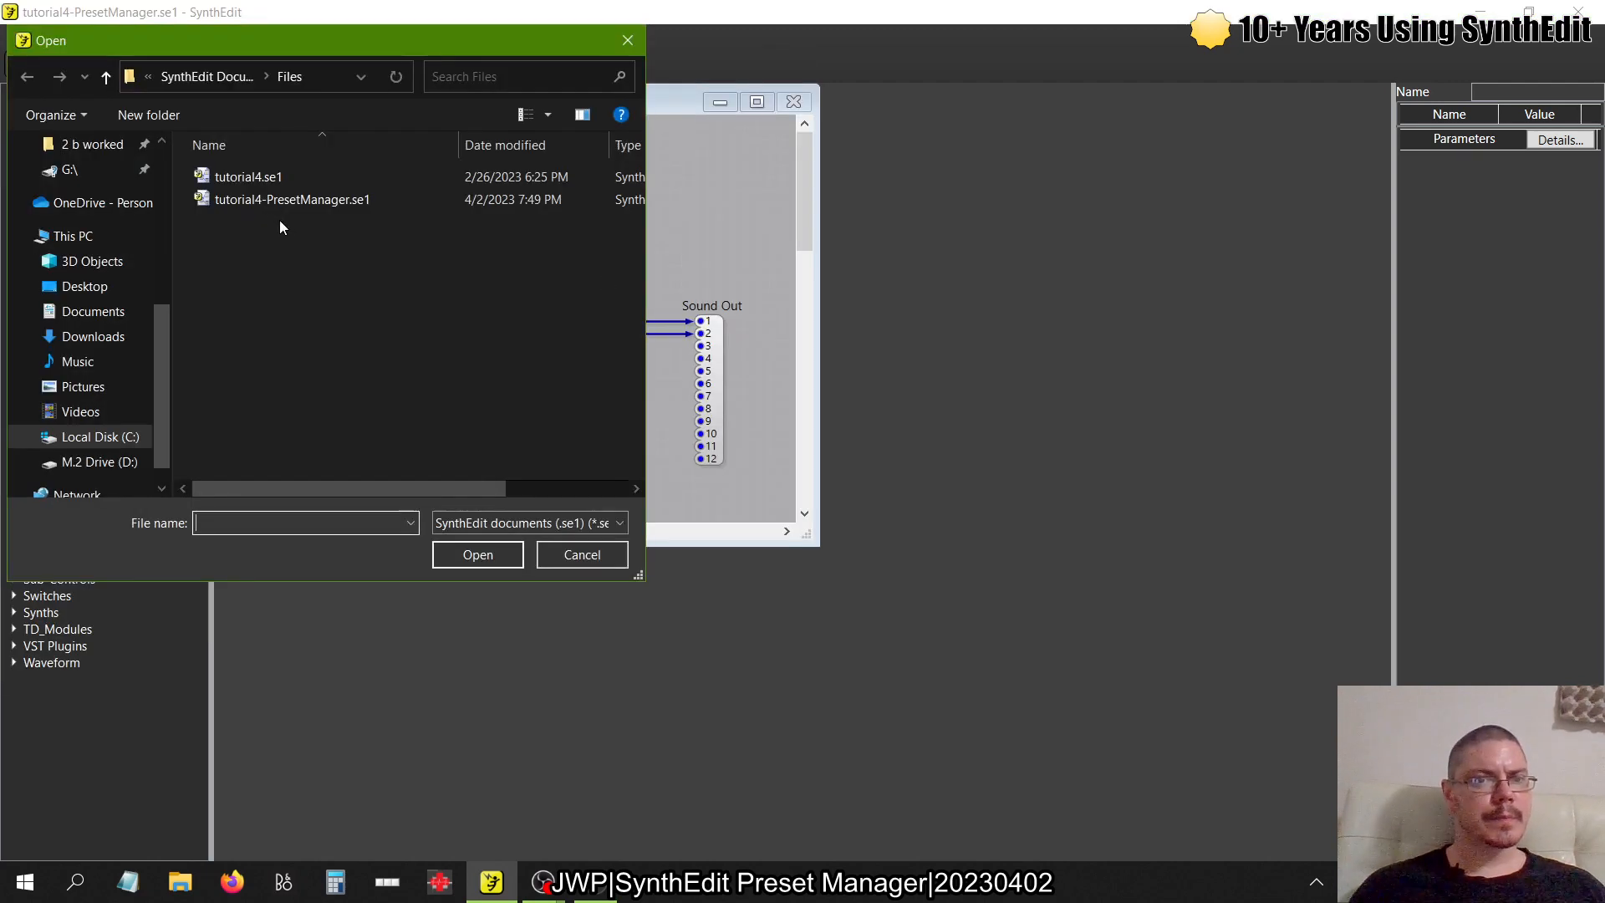
pyautogui.doubleClick(248, 177)
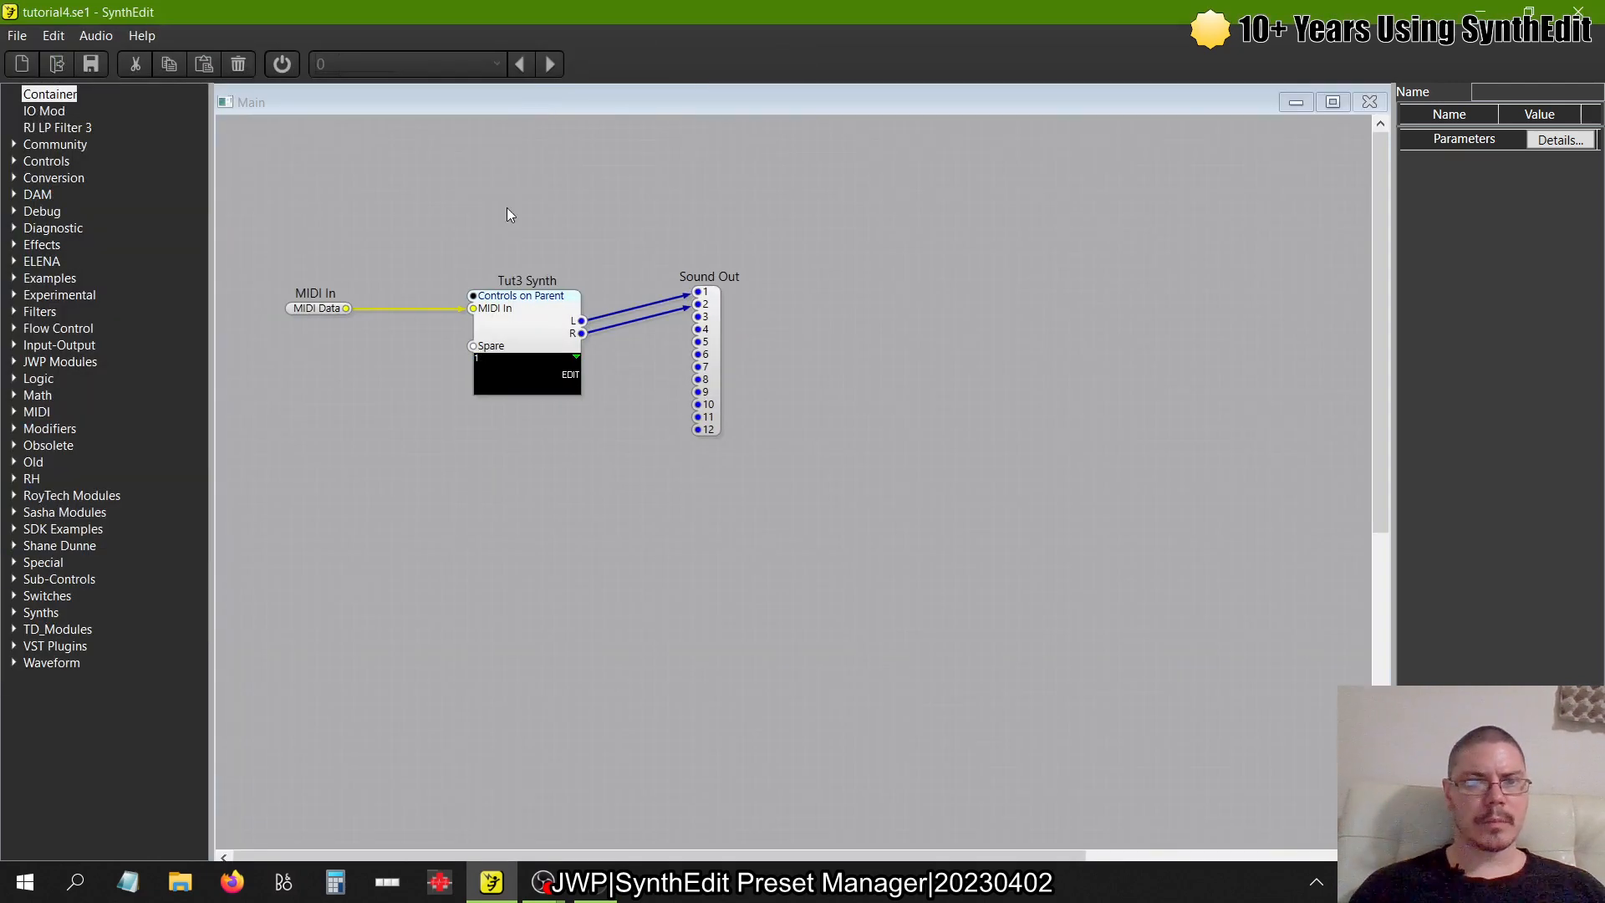
pyautogui.doubleClick(520, 332)
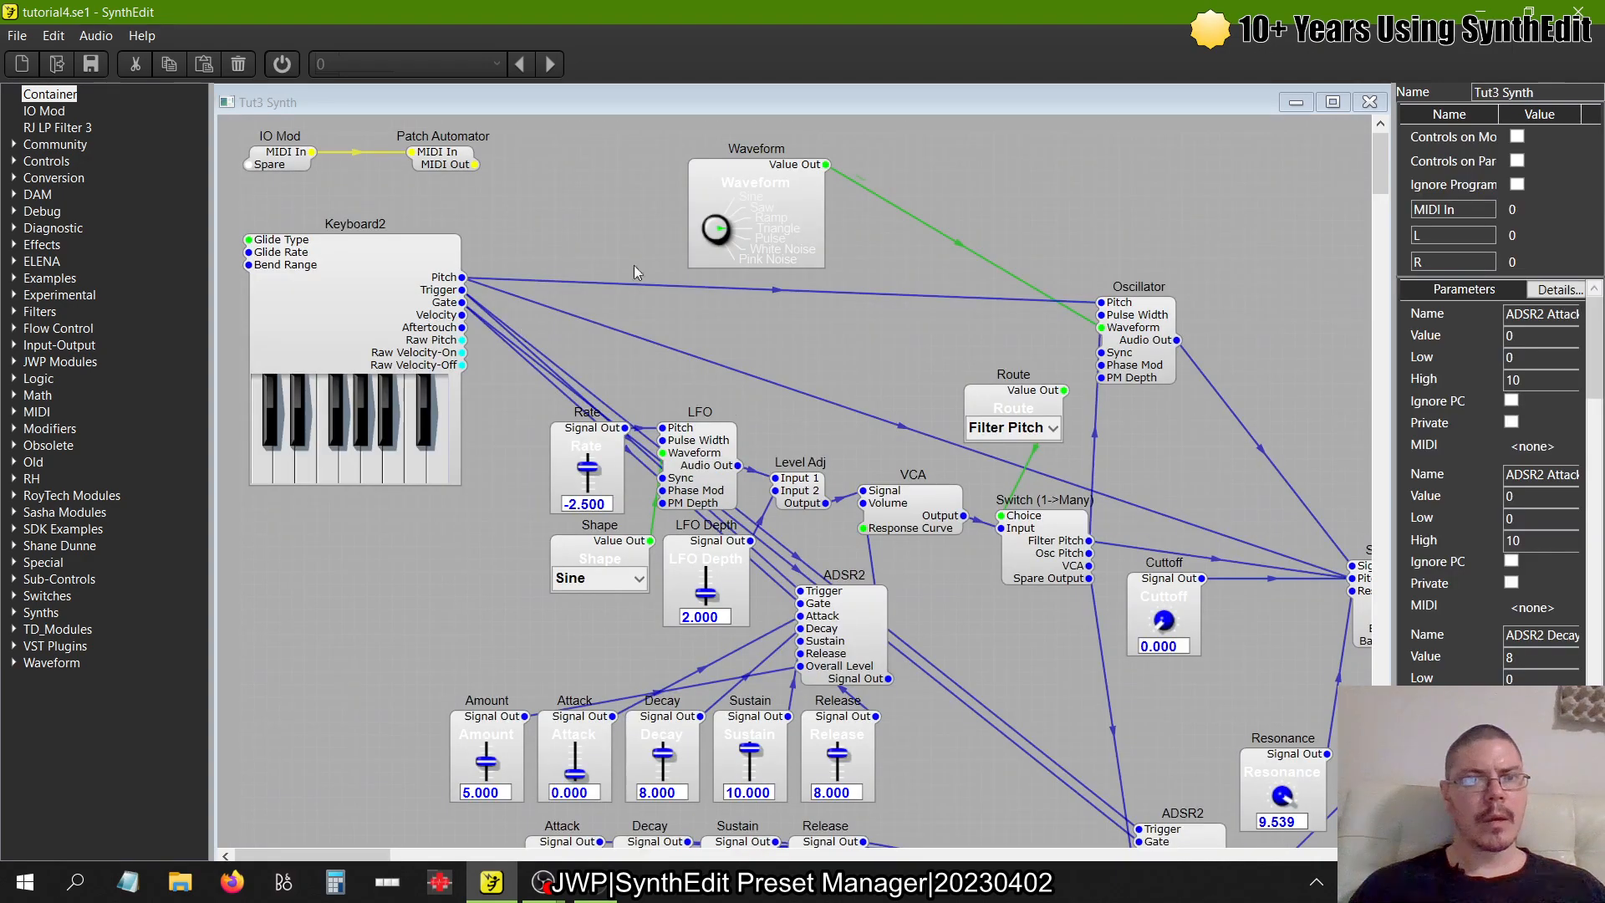
# - Check the Tut3 Synth container's panel layout, return to its structure and delete the Patch Automator module
pyautogui.rightClick(555, 180)
pyautogui.click(616, 305)
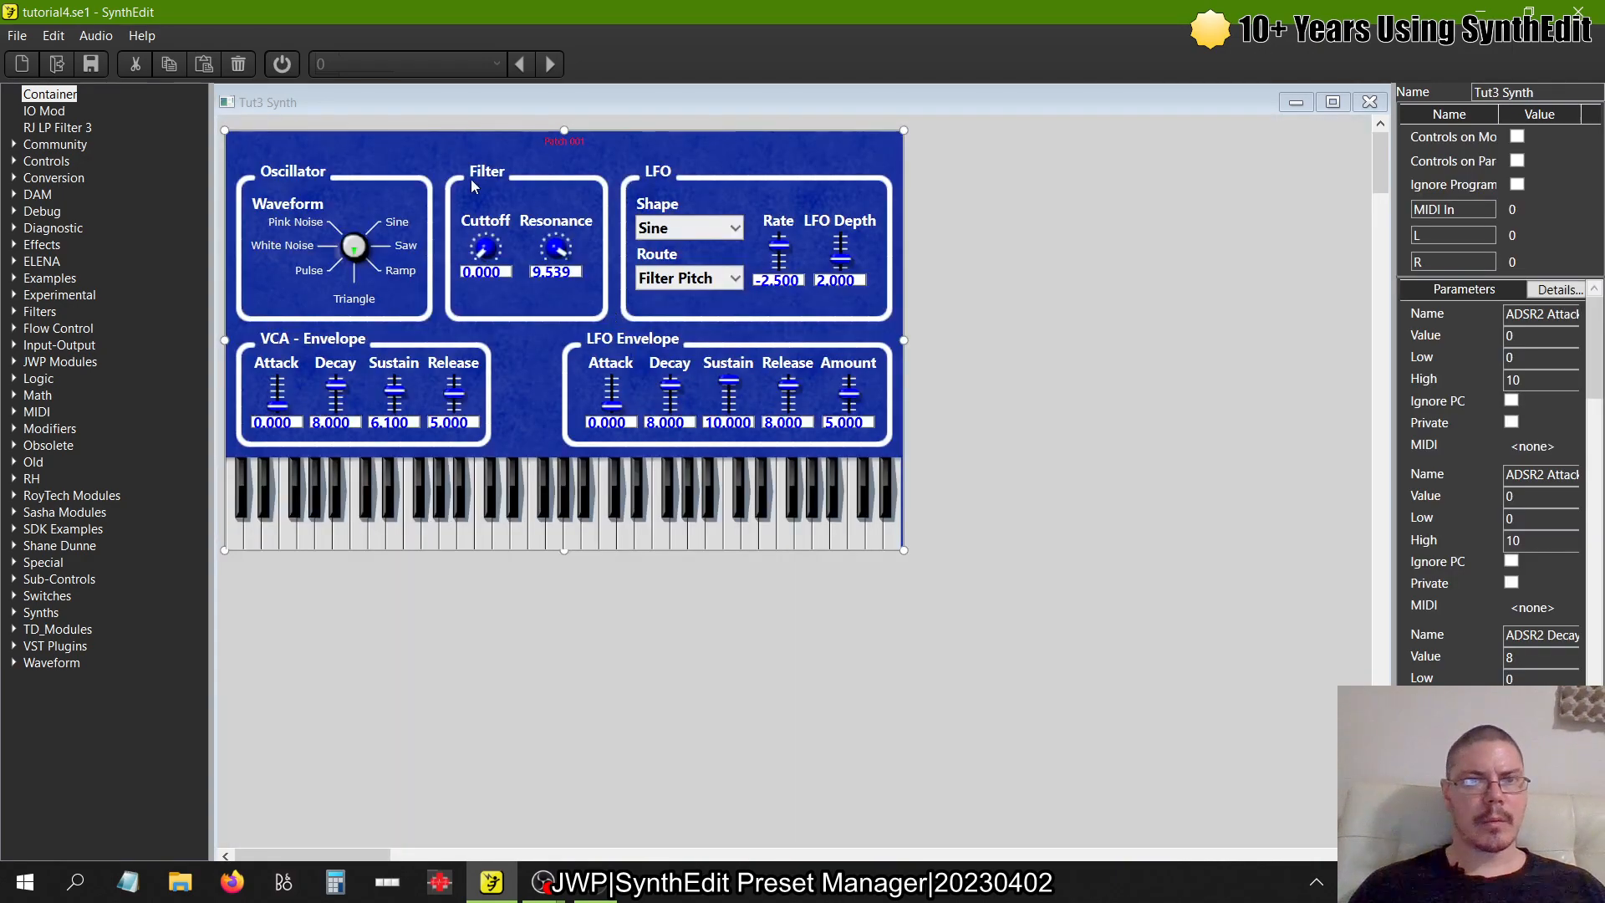
pyautogui.click(1369, 102)
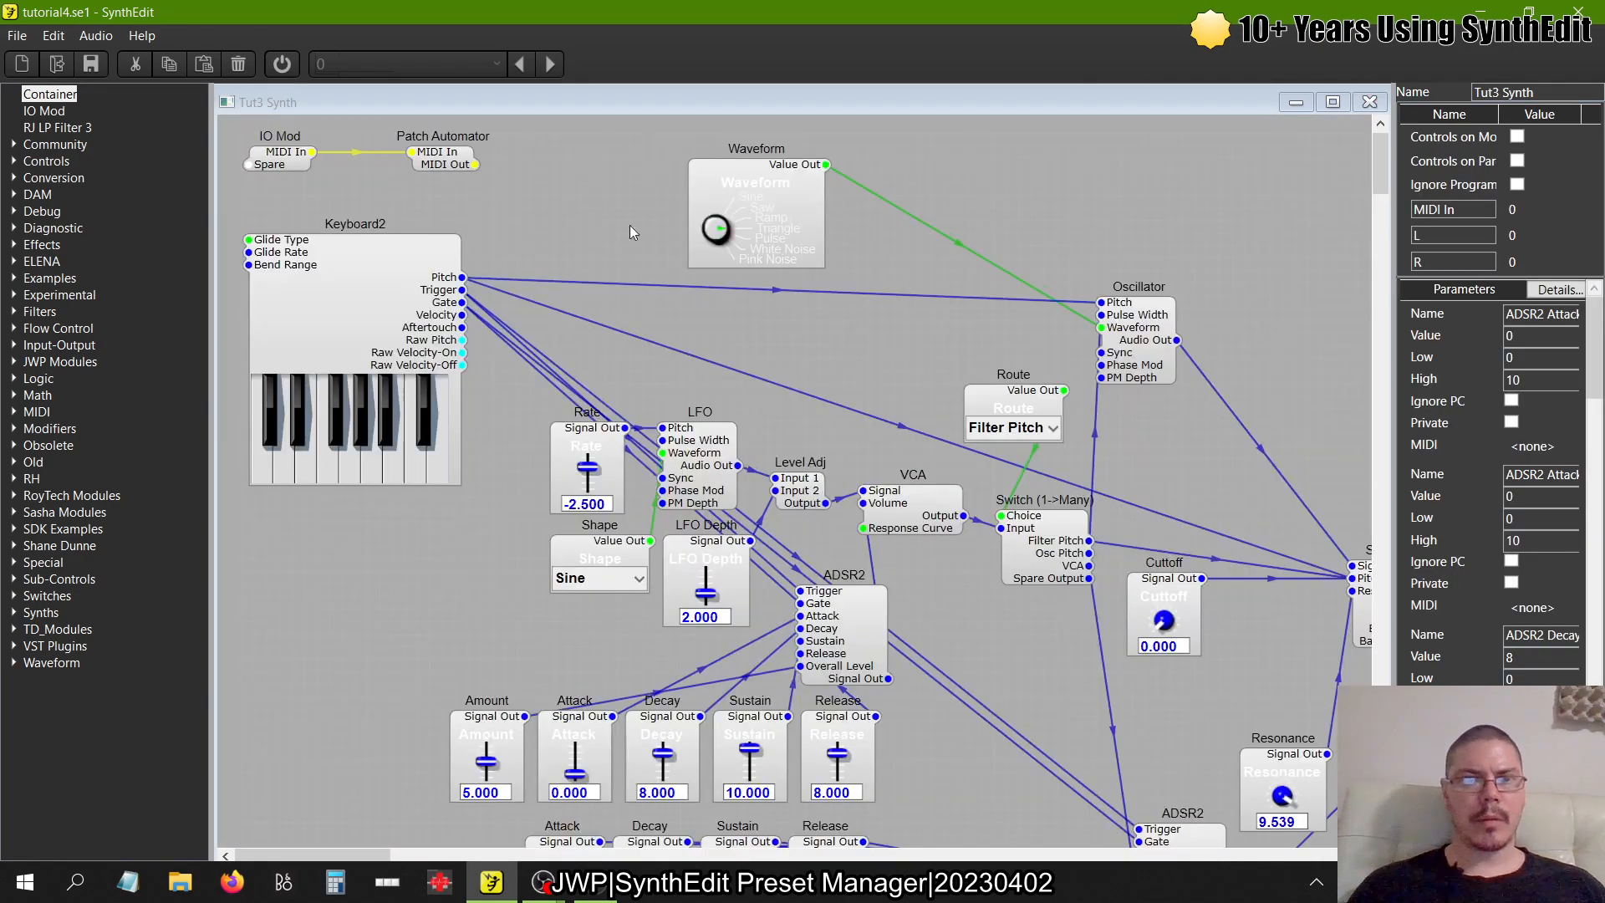
pyautogui.click(452, 163)
pyautogui.press('Delete')
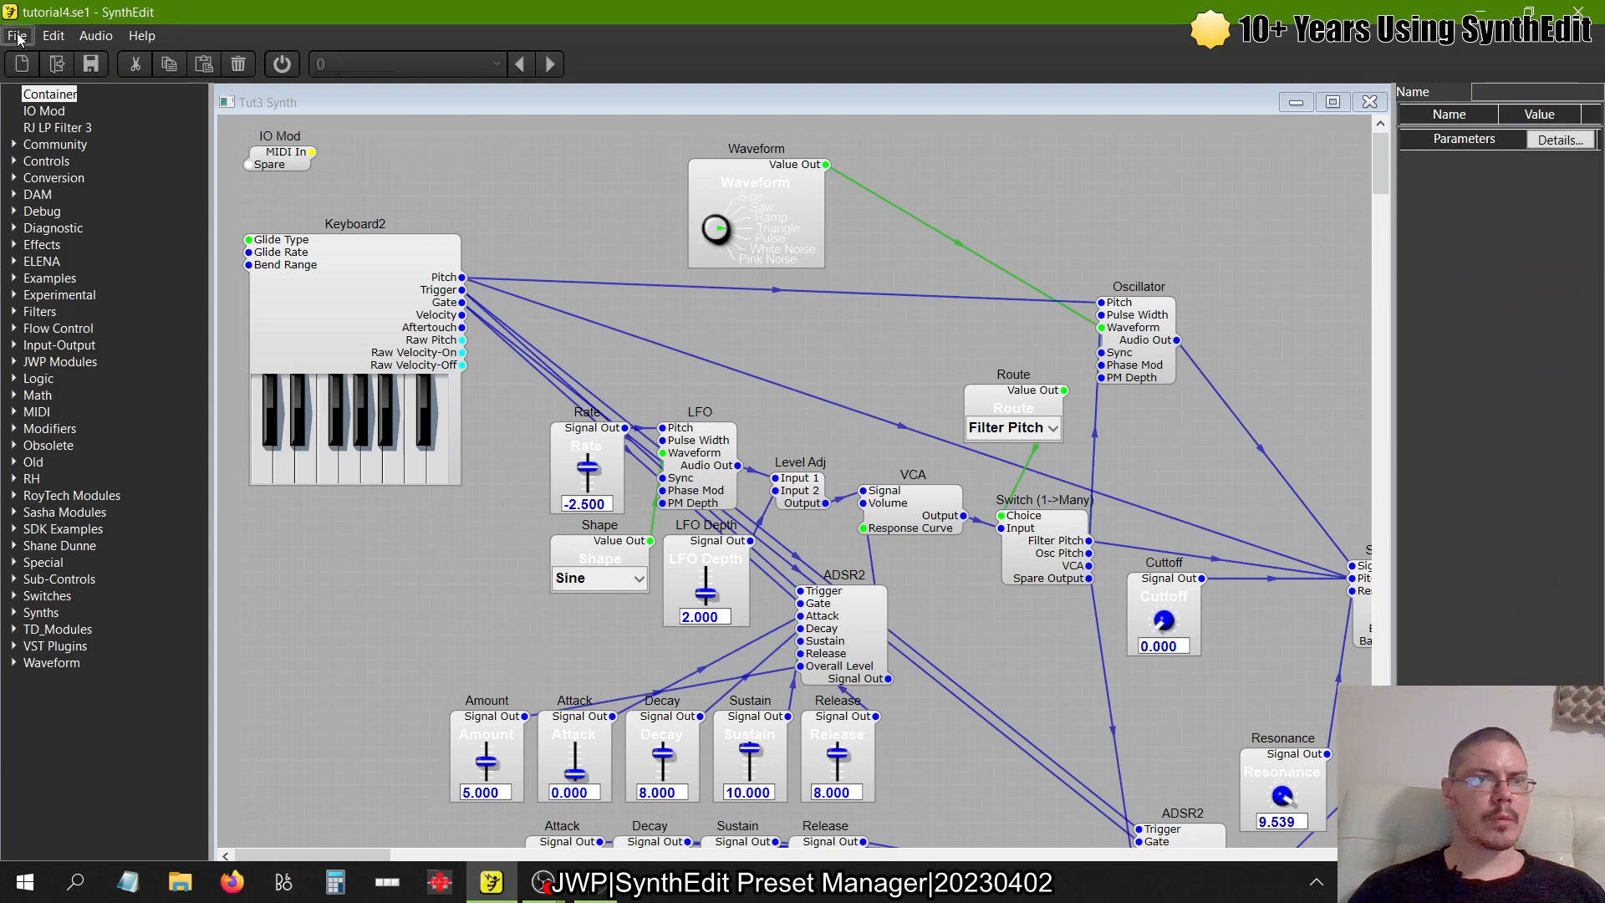
# - Export Tut3 Synth as a VST3 synth plugin with 64 presets, without the Patch Automator
pyautogui.click(17, 37)
pyautogui.click(67, 190)
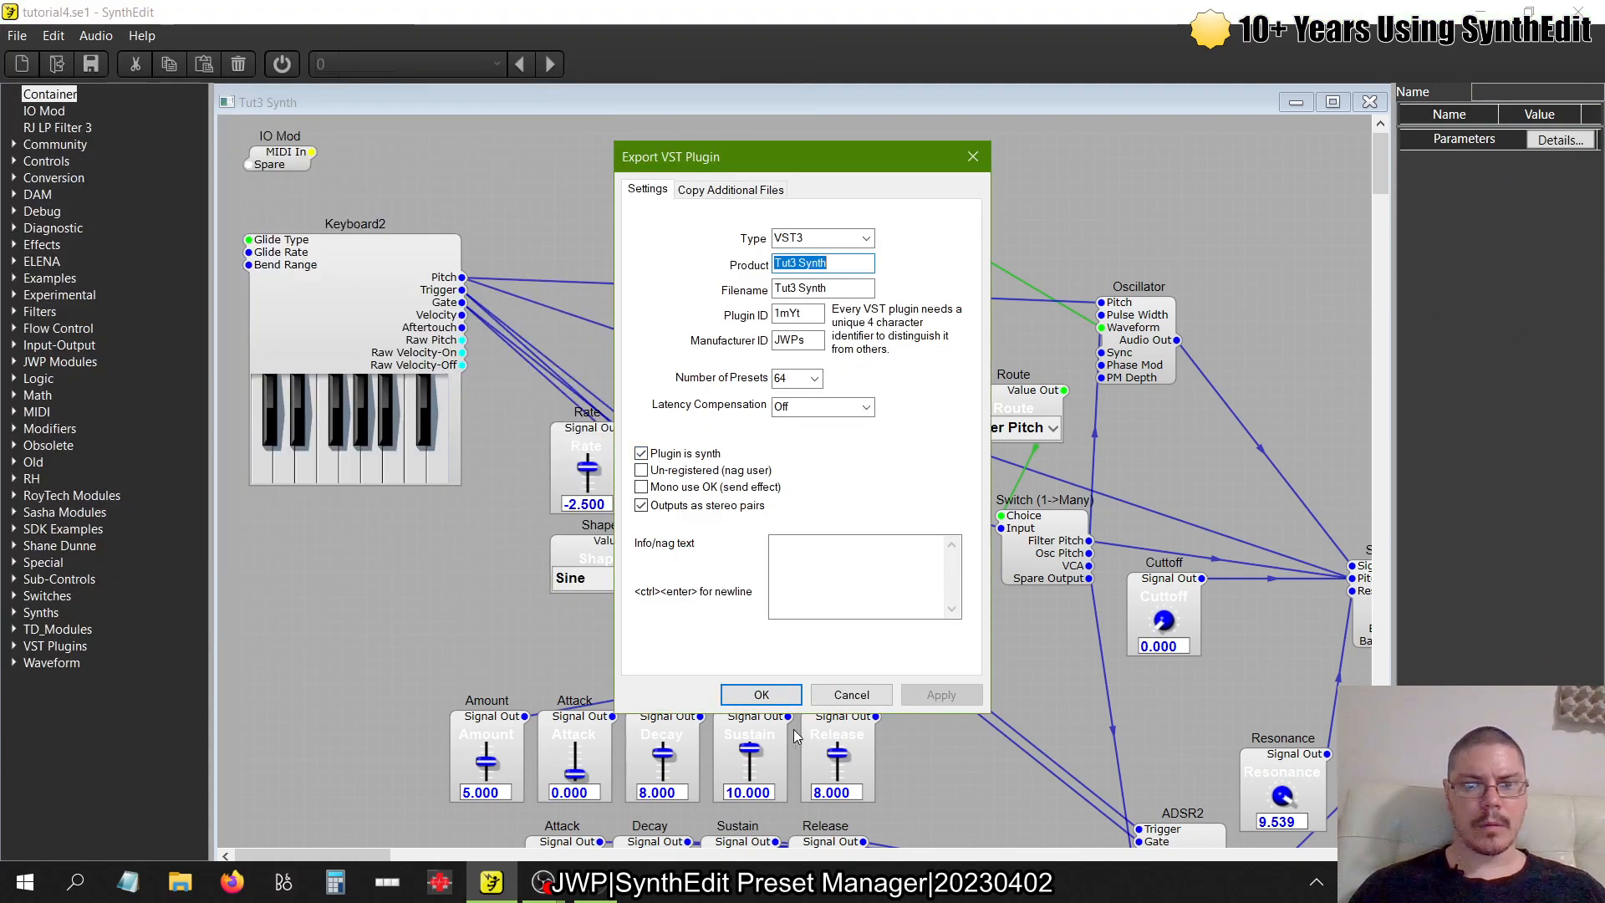
pyautogui.click(771, 698)
pyautogui.click(831, 529)
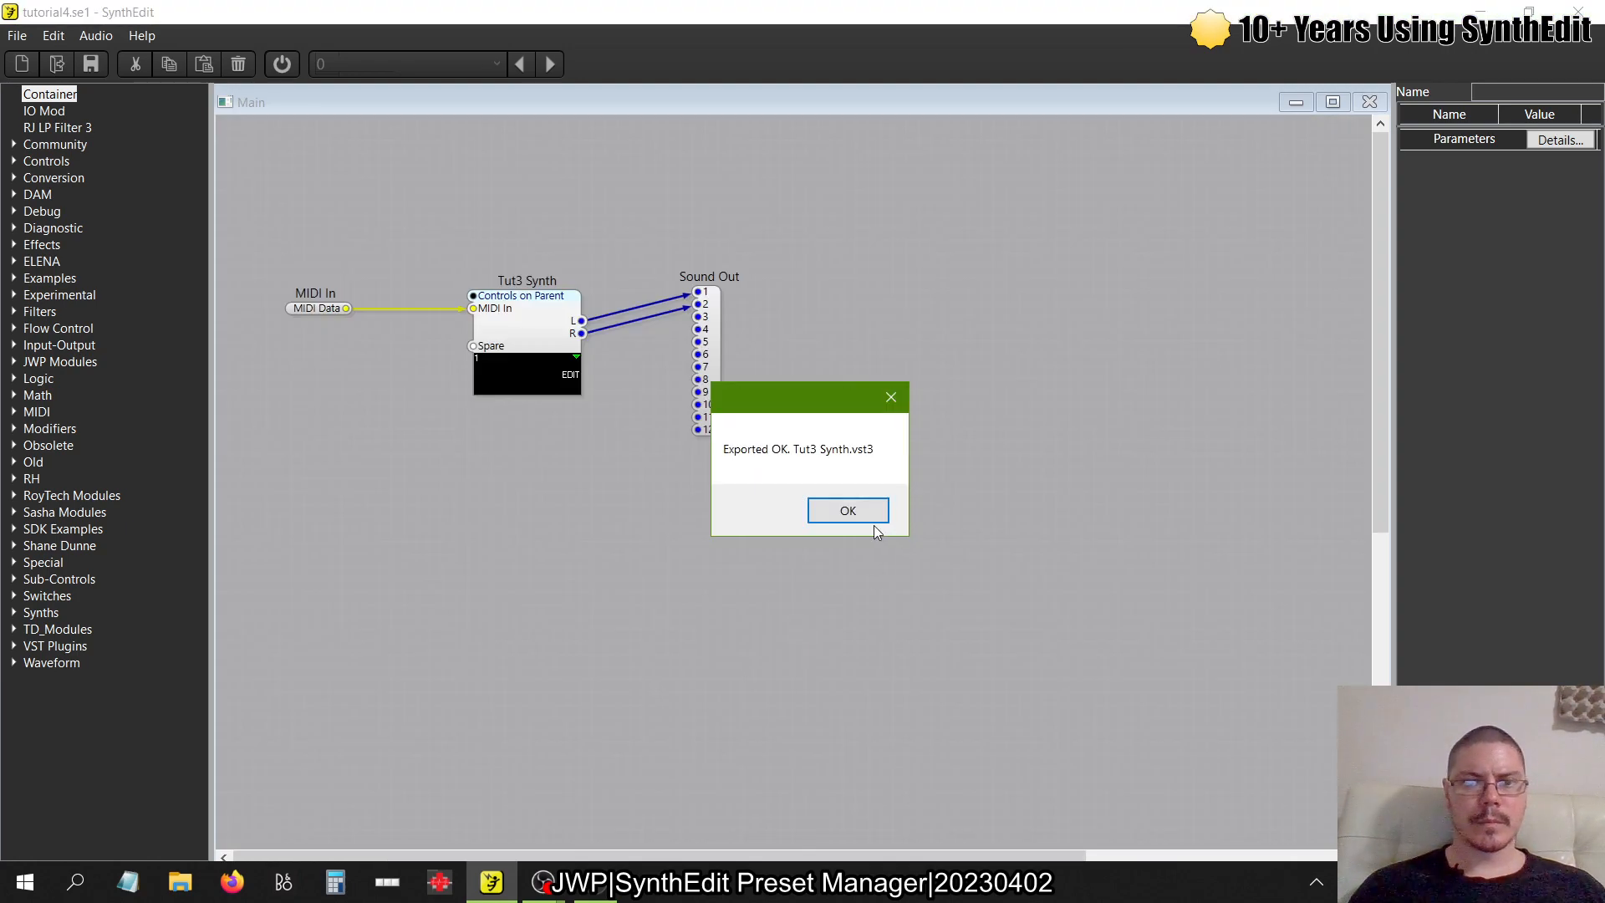
pyautogui.click(848, 509)
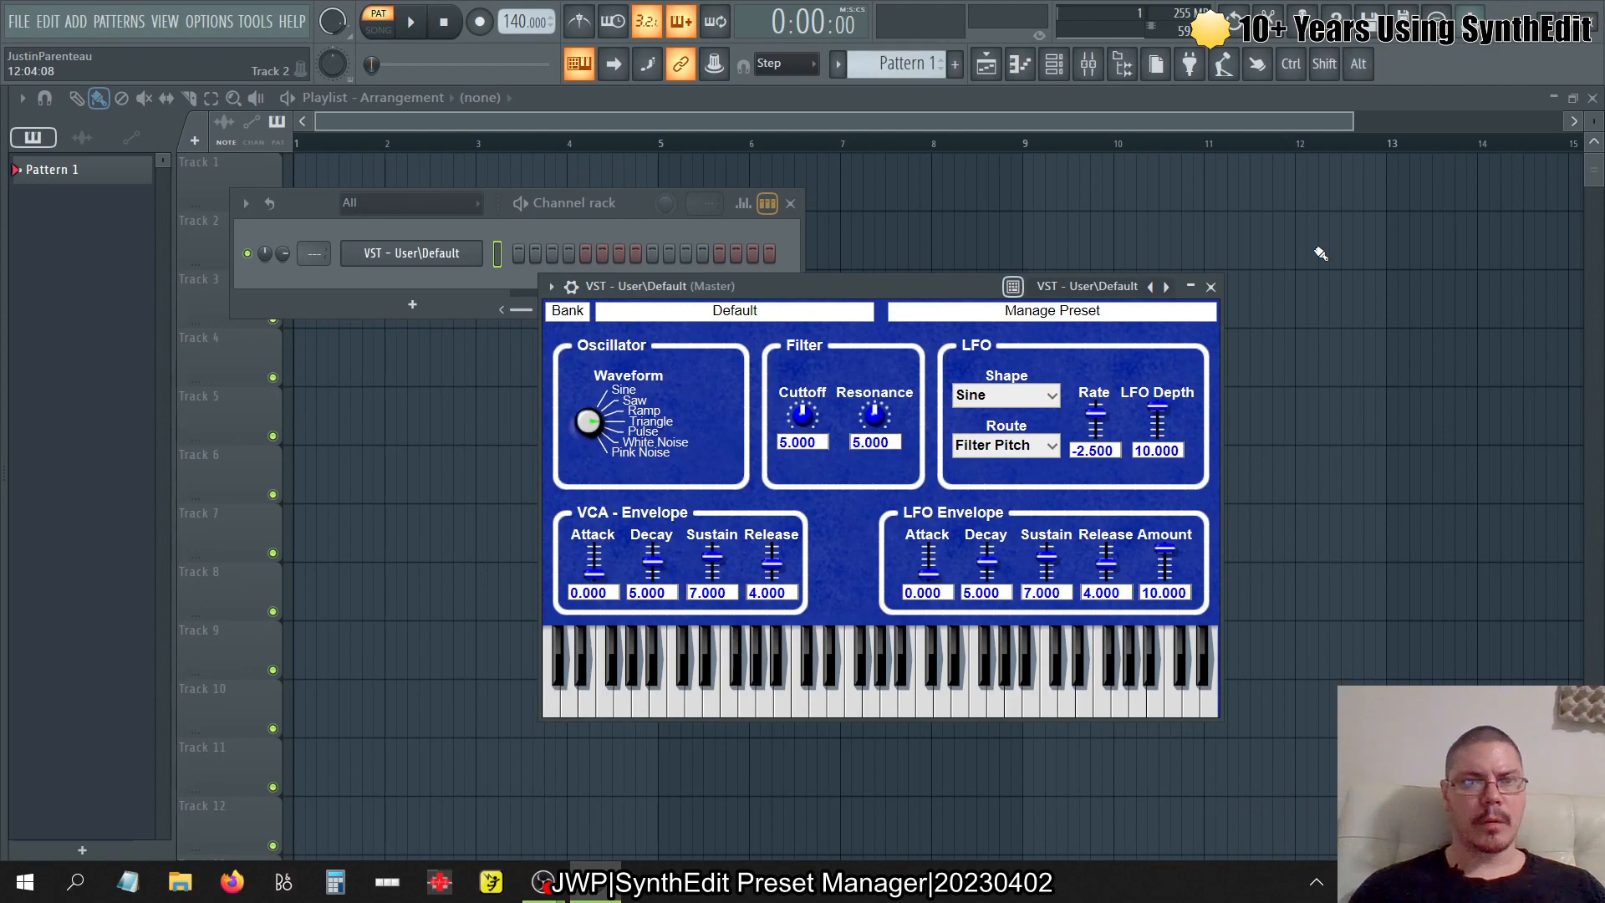
# - Switch to FL Studio and expand the New generators in the plugin browser to find Tut3 Synth
pyautogui.hotkey('alt', 'F8')
pyautogui.scroll(10, 255, 369)
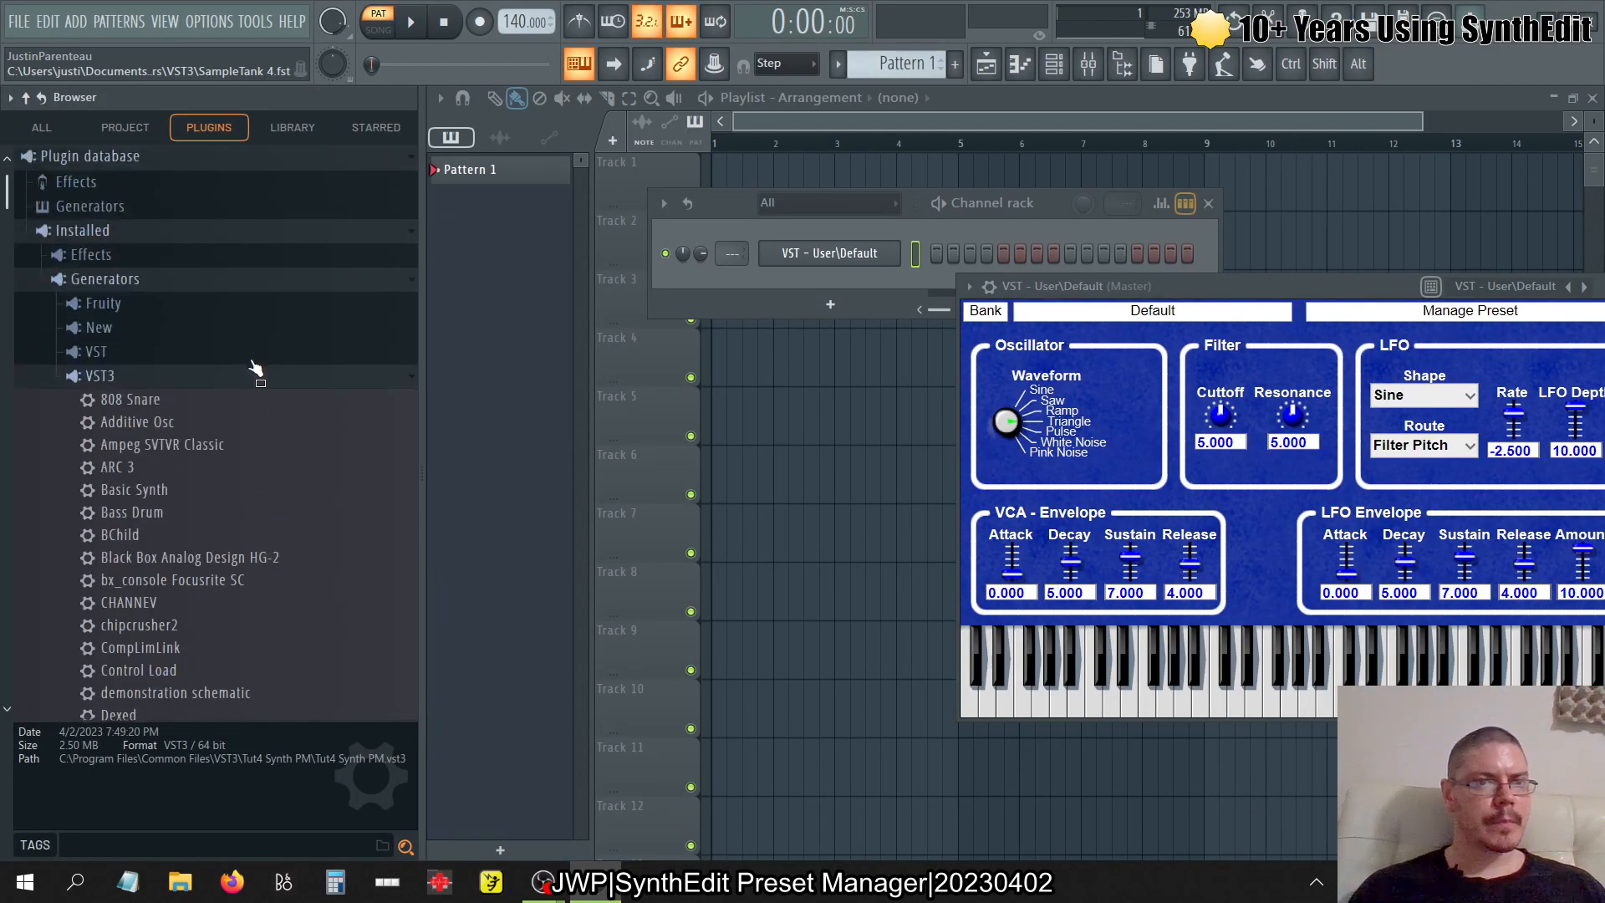
pyautogui.click(138, 373)
pyautogui.click(125, 329)
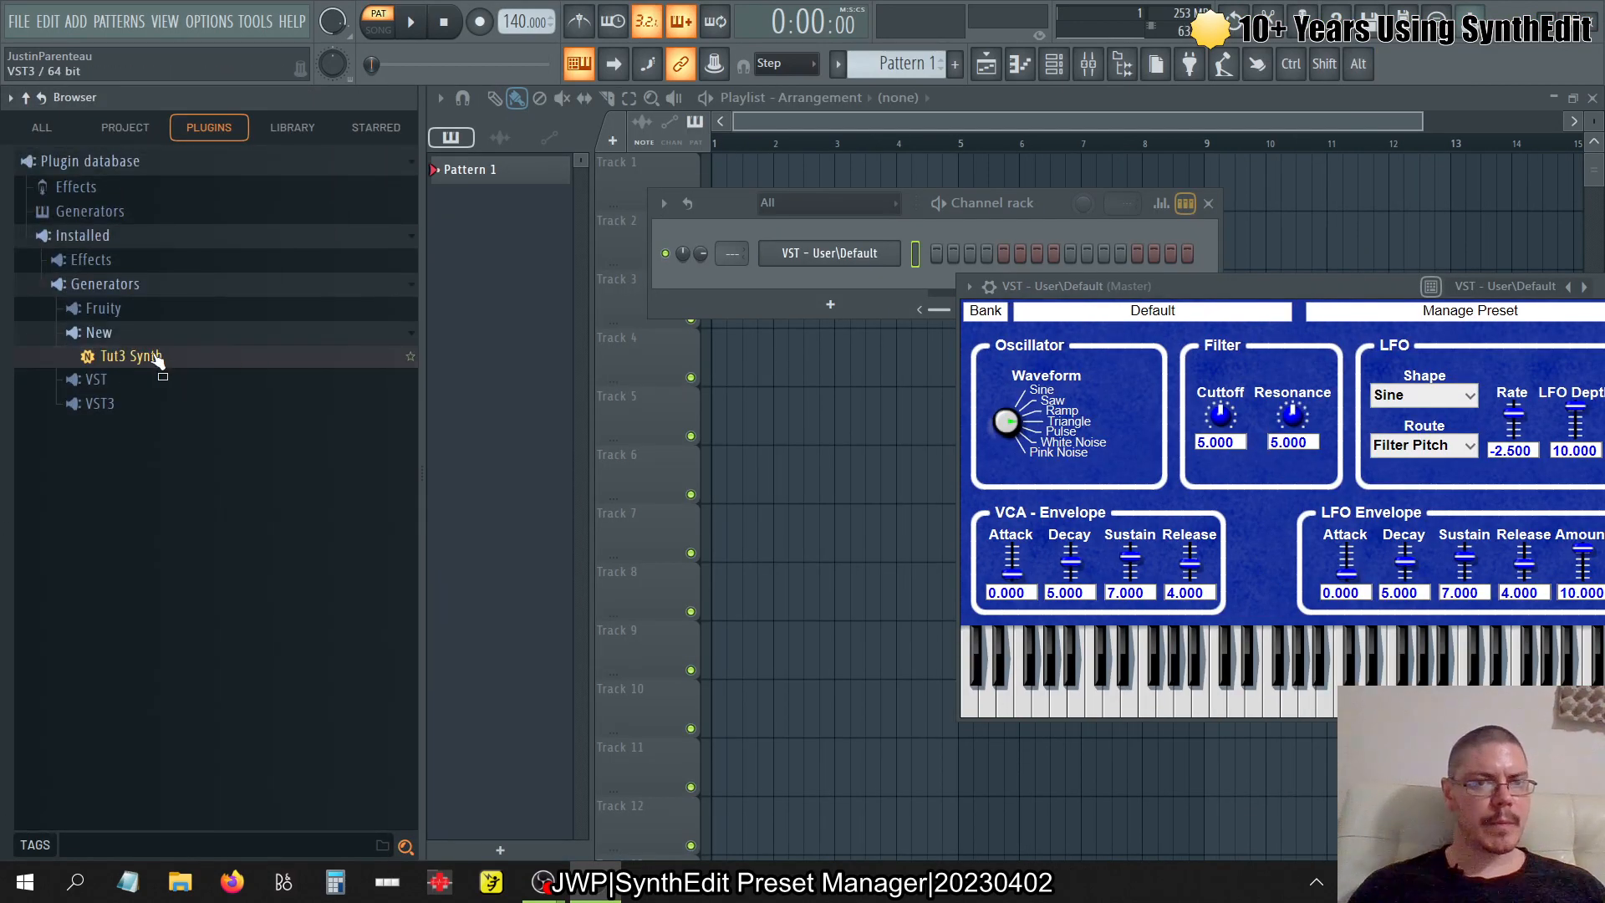
# - Replace the channel's instrument with the Tut3 Synth plugin, load its Default user preset, and reposition the plugin window
pyautogui.moveTo(157, 358); pyautogui.dragTo(411, 255)
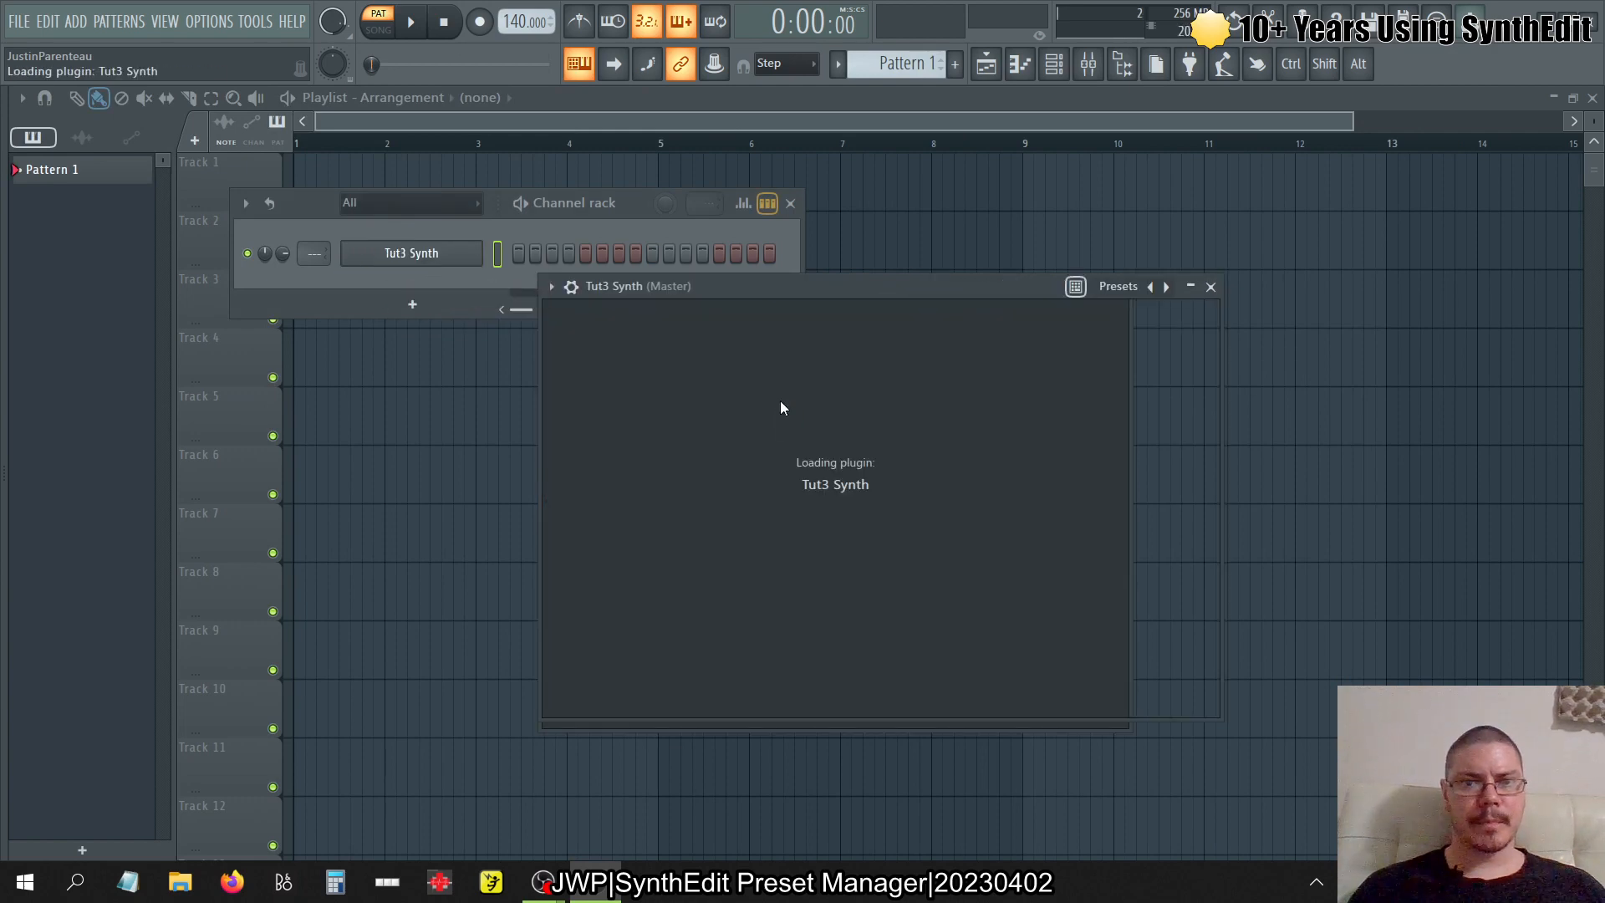
pyautogui.click(1158, 289)
pyautogui.click(1182, 321)
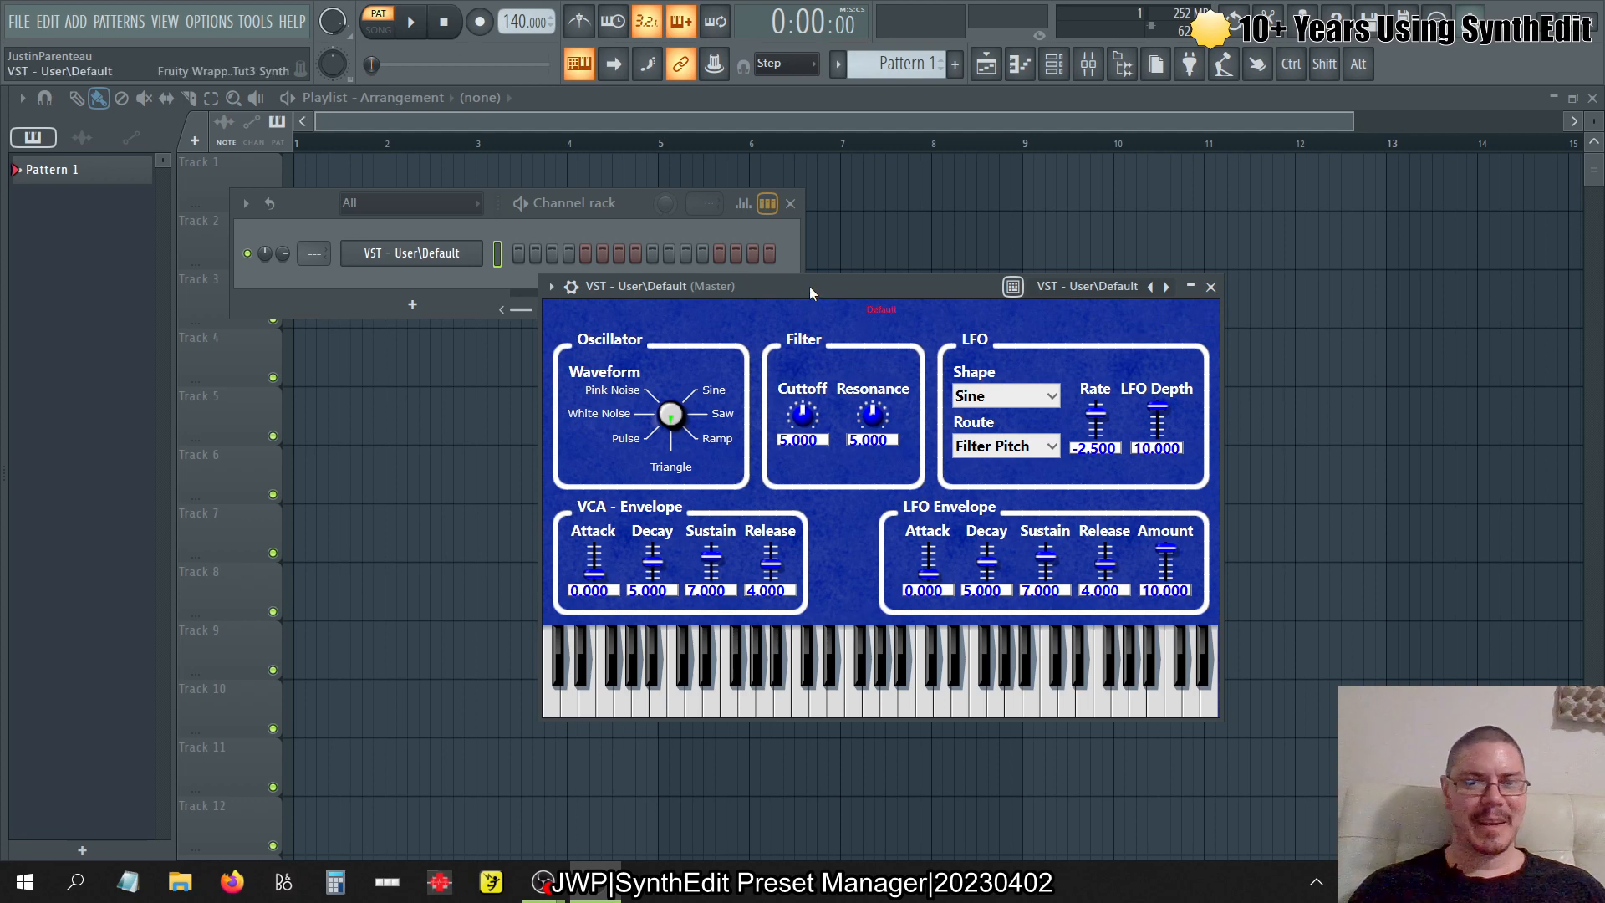
pyautogui.moveTo(809, 286); pyautogui.dragTo(716, 281)
# - Review the Tut3 Synth plugin options and browse the generator presets in the browser, closing the browser when done
pyautogui.click(460, 281)
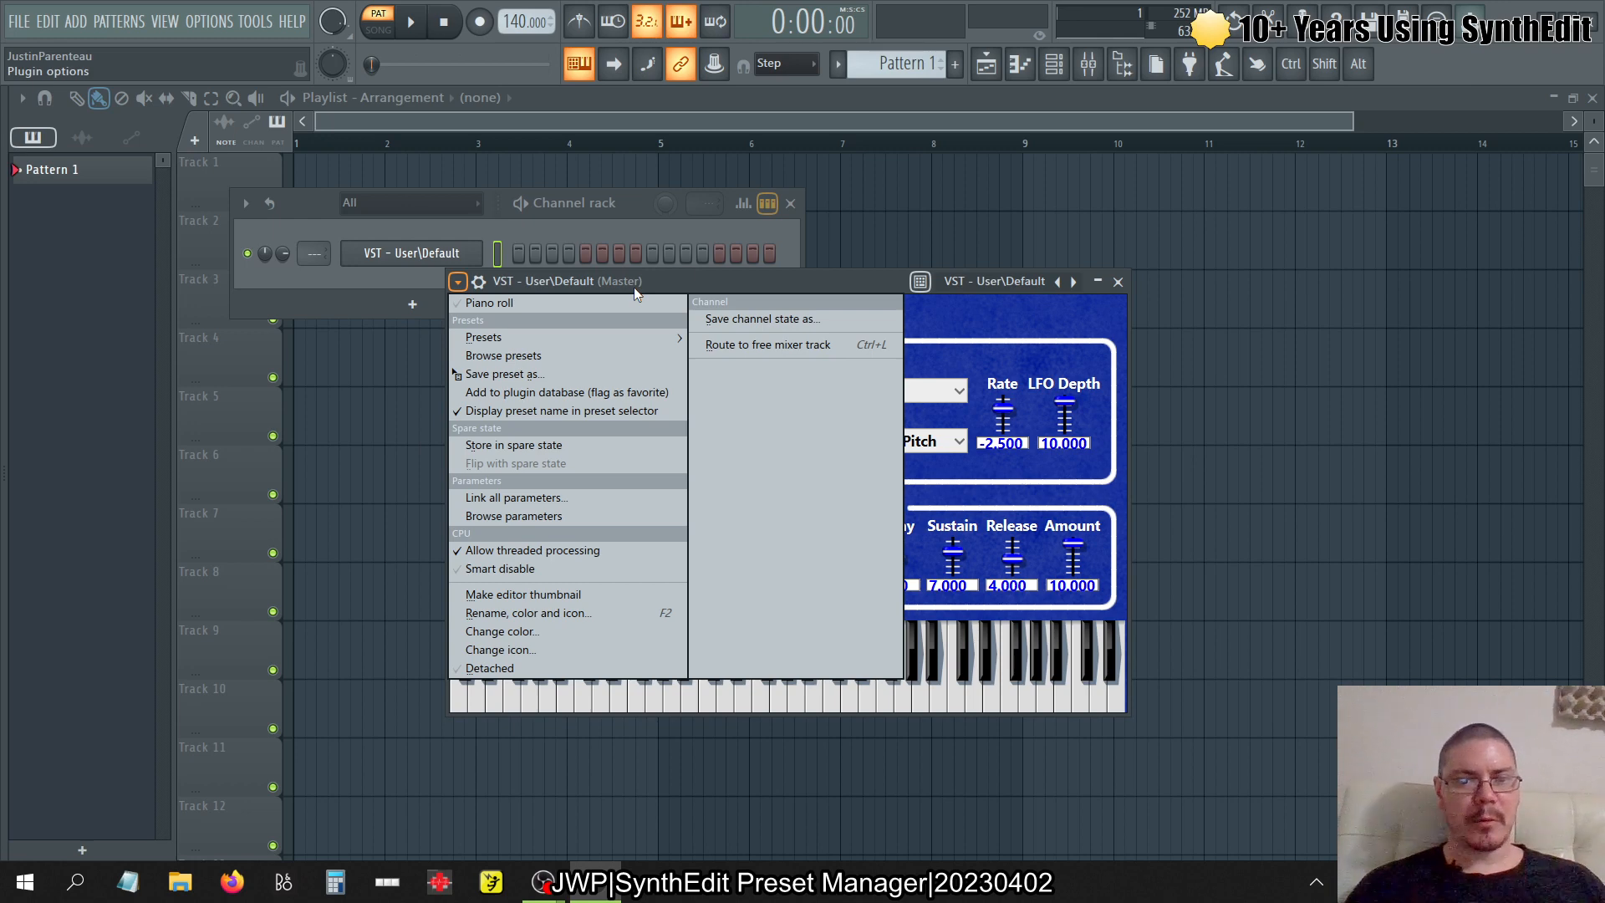
pyautogui.click(837, 276)
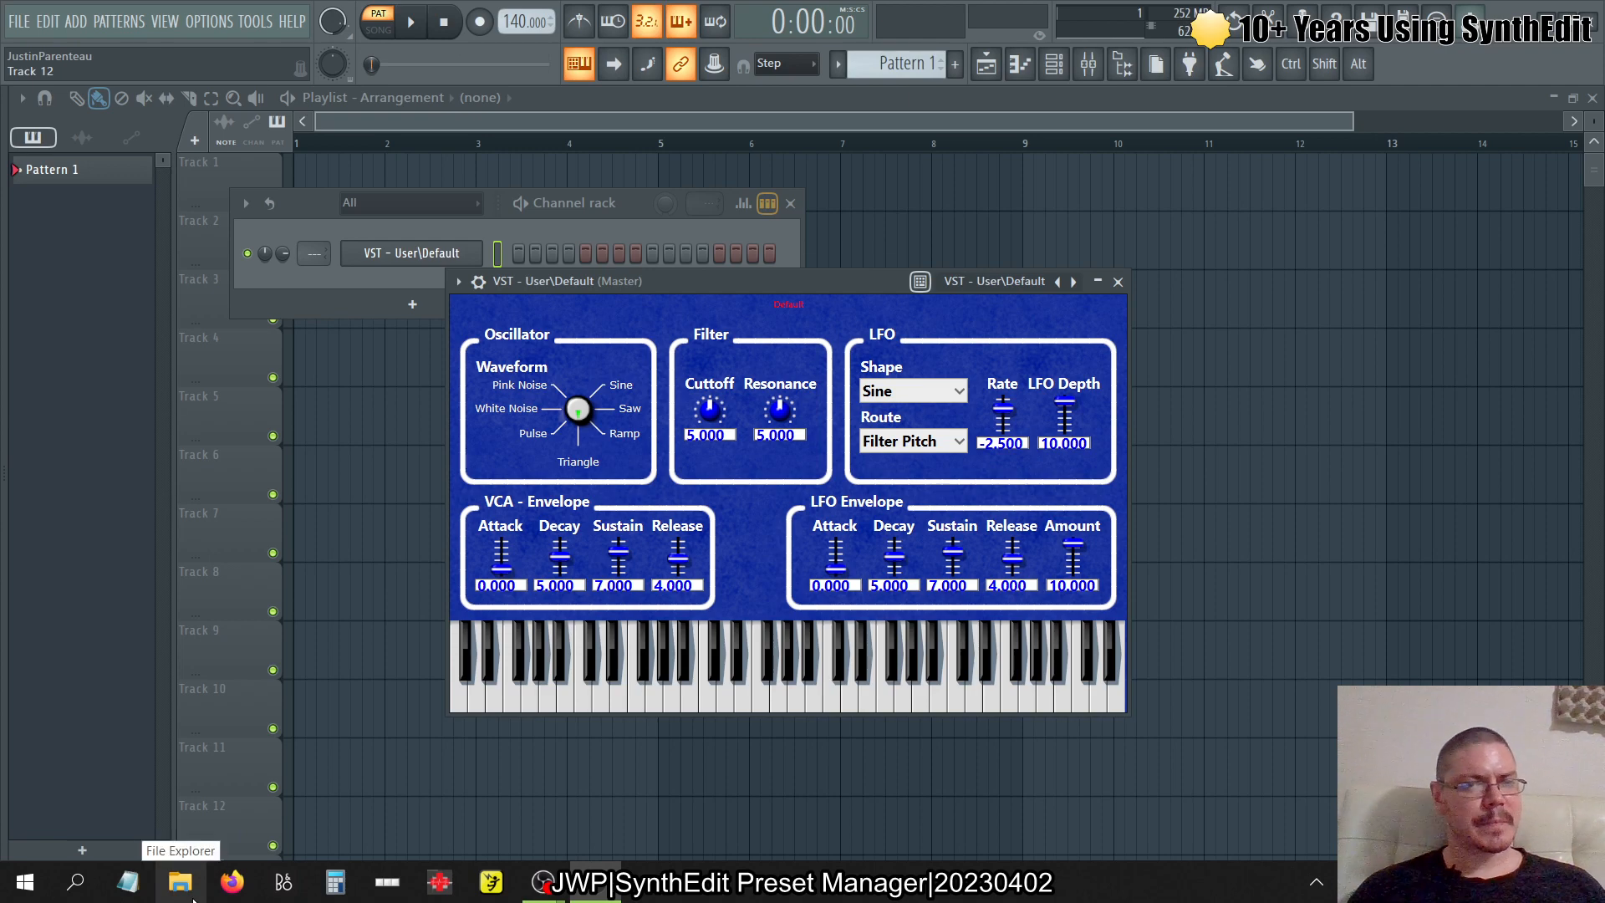
pyautogui.click(459, 282)
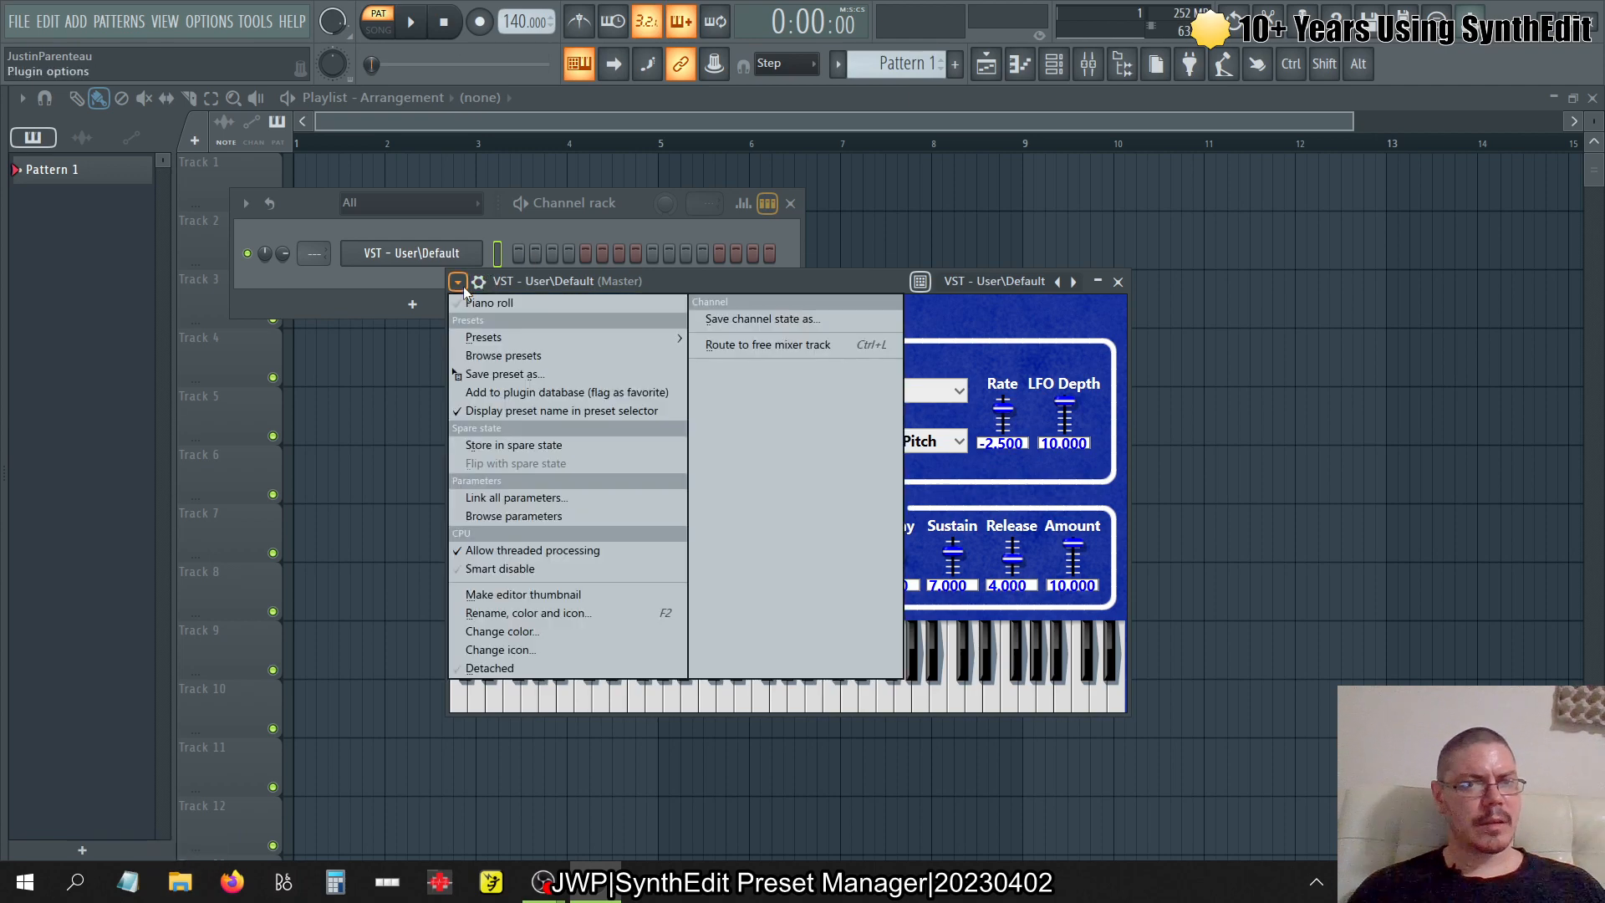
pyautogui.click(515, 356)
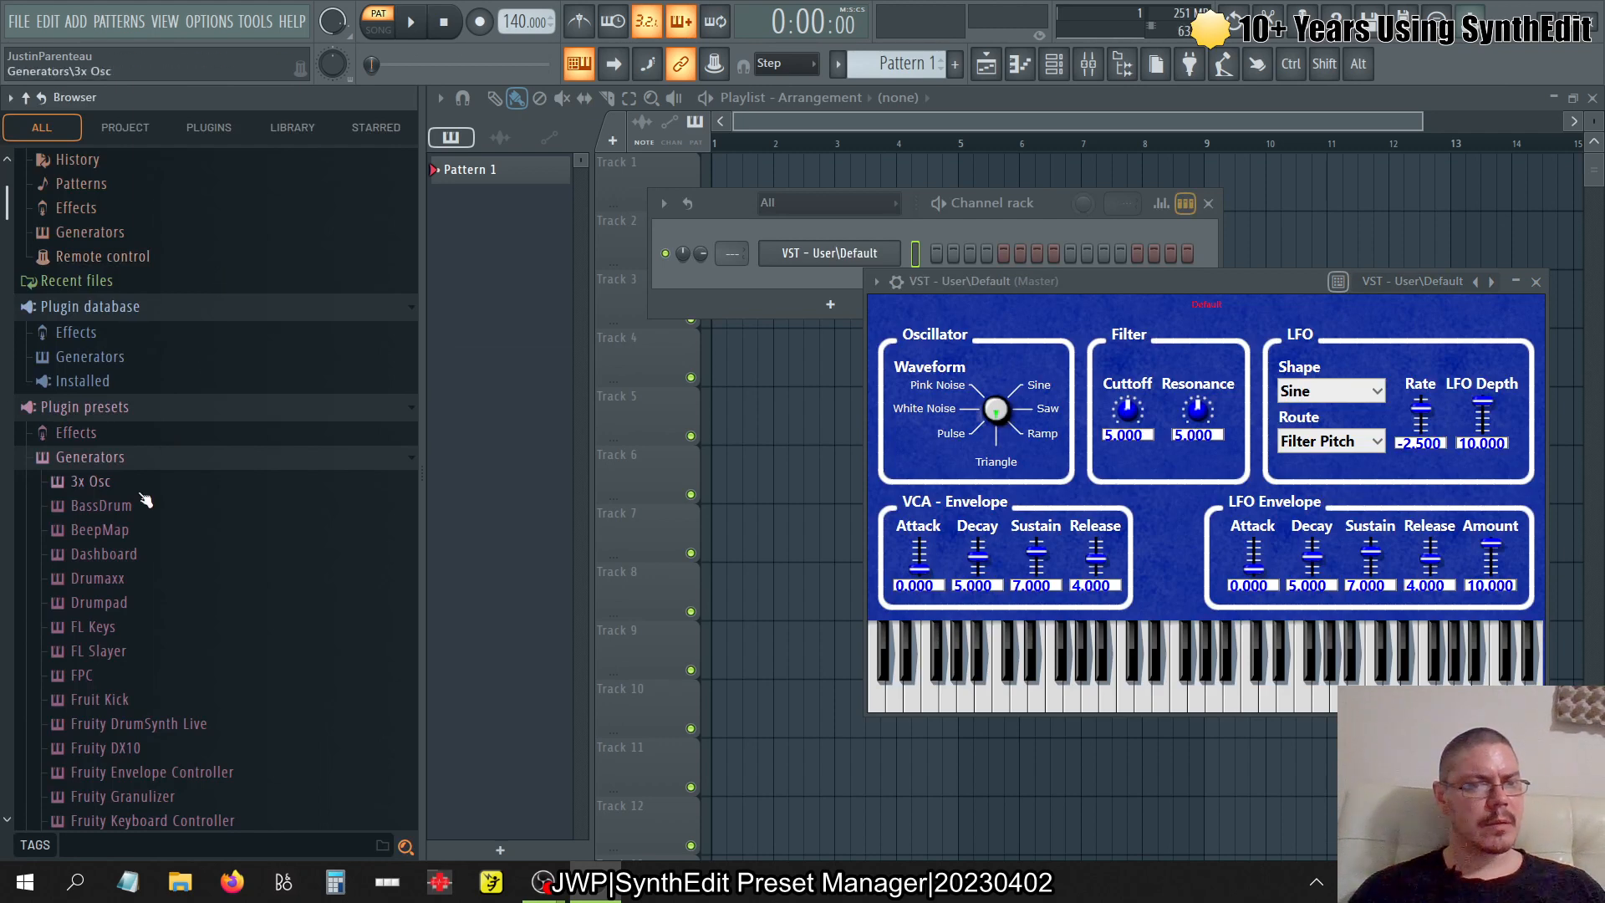
pyautogui.scroll(-6, 146, 500)
pyautogui.scroll(8, 145, 500)
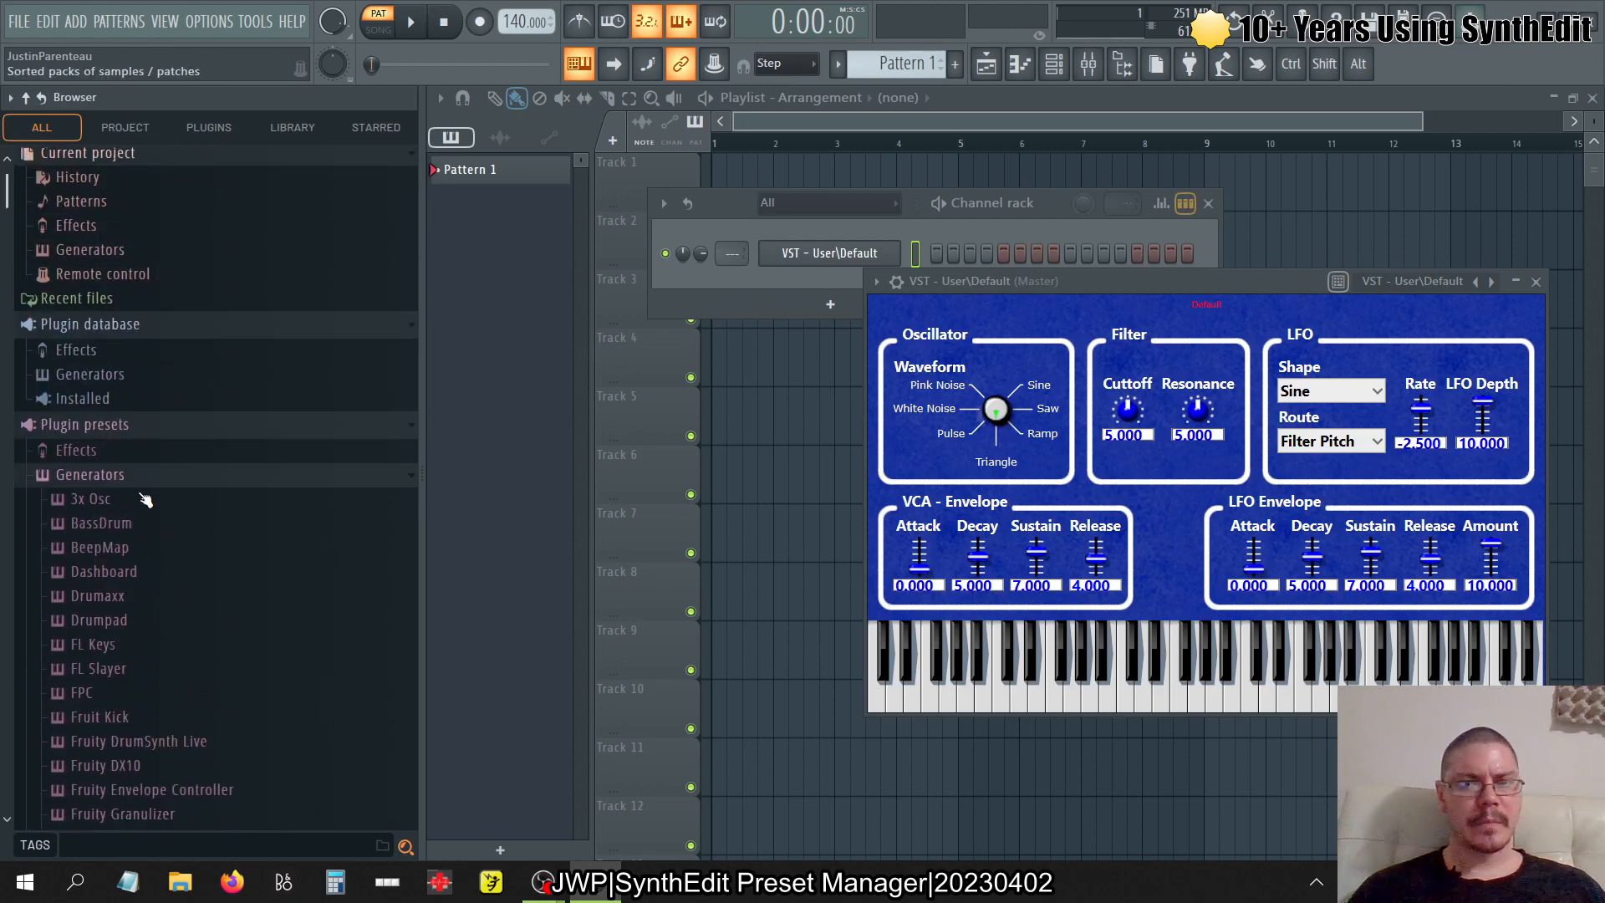
pyautogui.hotkey('alt', 'F8')
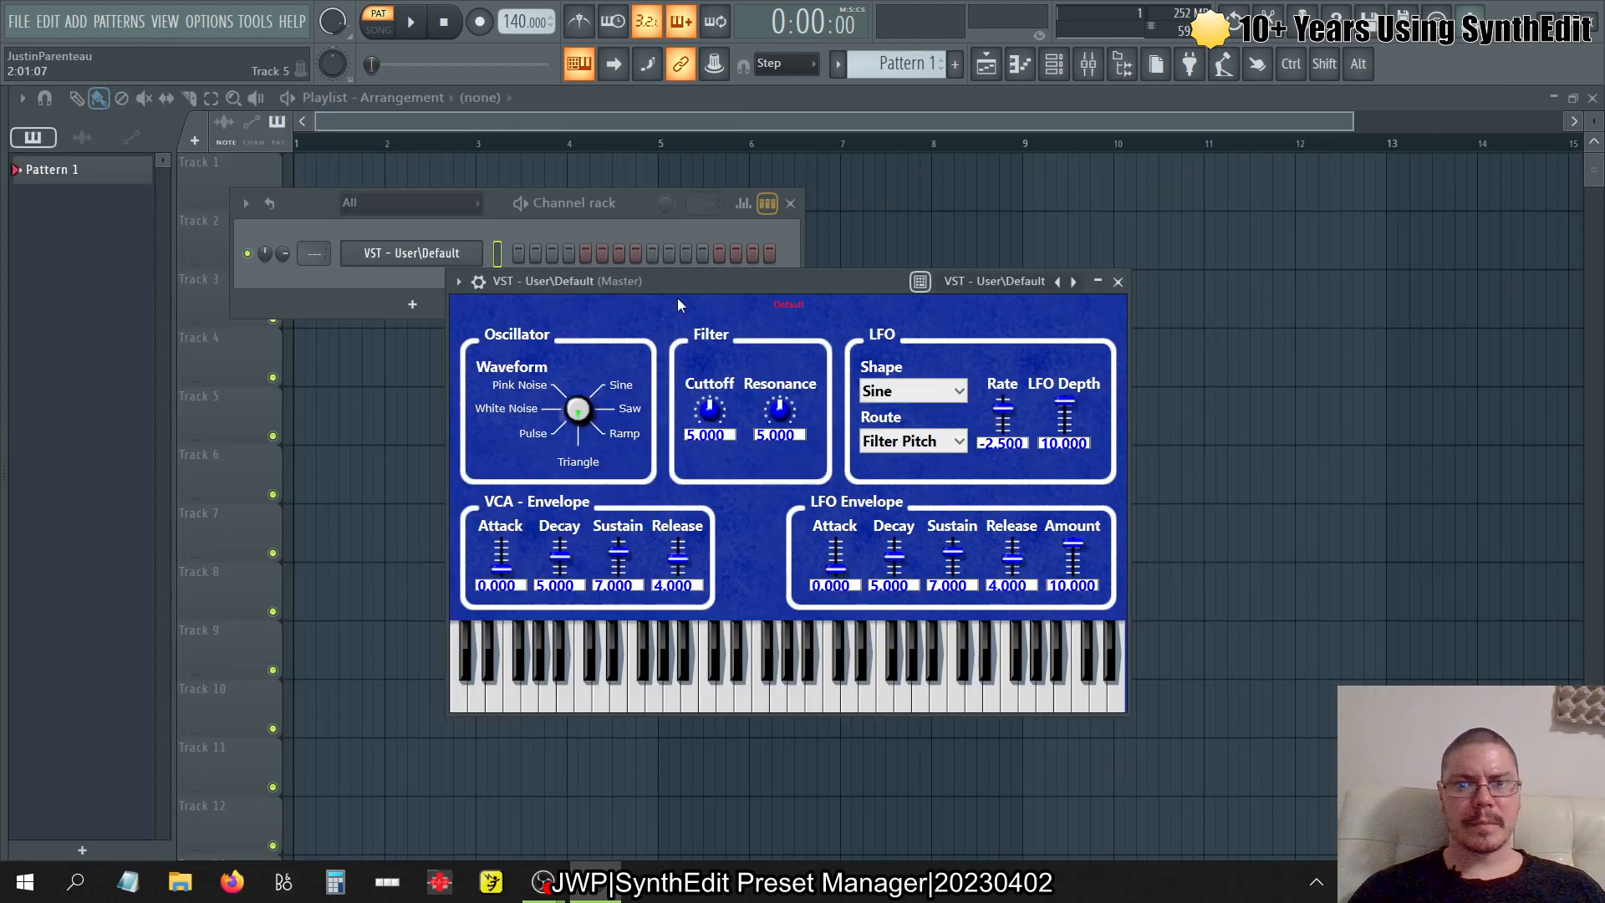
# - Reveal the detailed settings of the Tut3 Synth window and open its VST wrapper settings
pyautogui.rightClick(1068, 286)
pyautogui.click(727, 302)
pyautogui.click(477, 281)
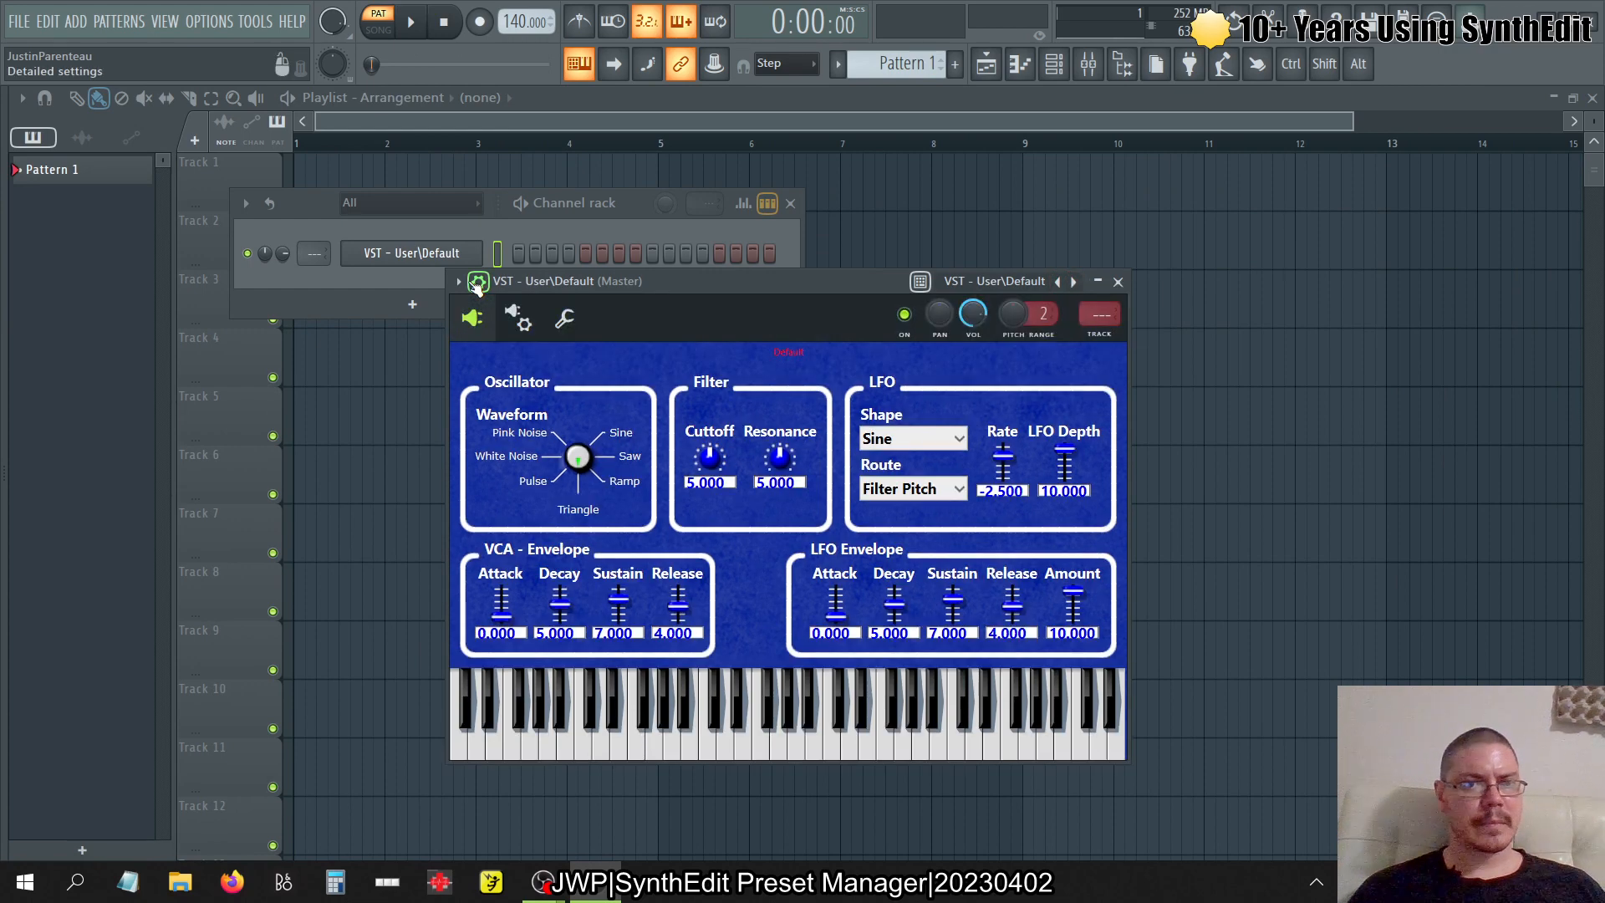
pyautogui.click(459, 284)
pyautogui.press('Escape')
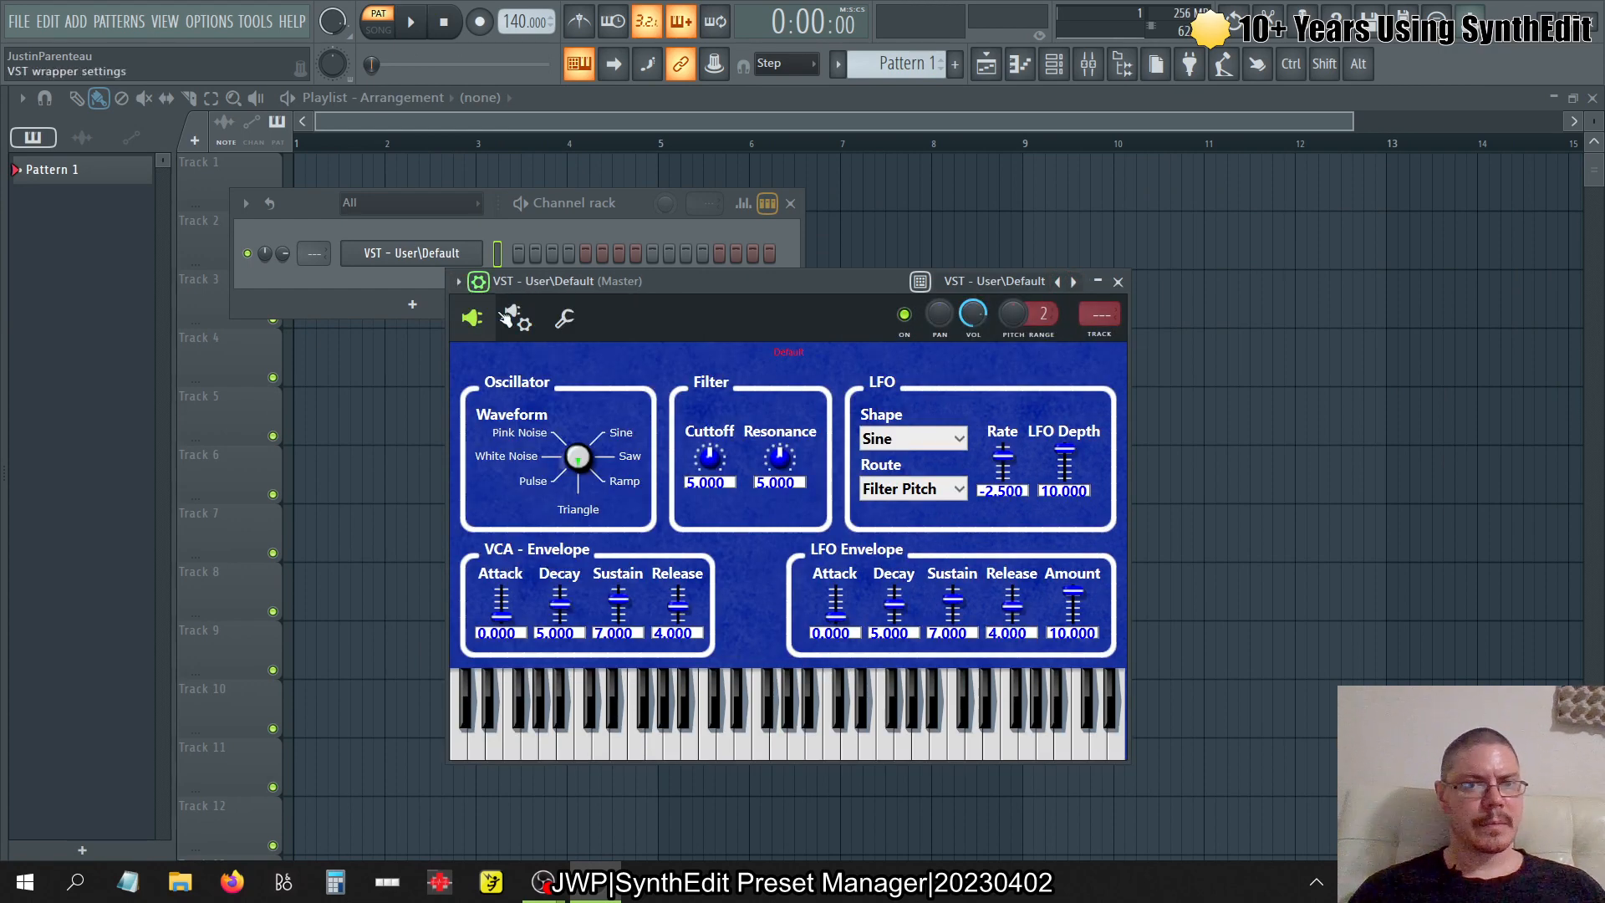
pyautogui.click(519, 318)
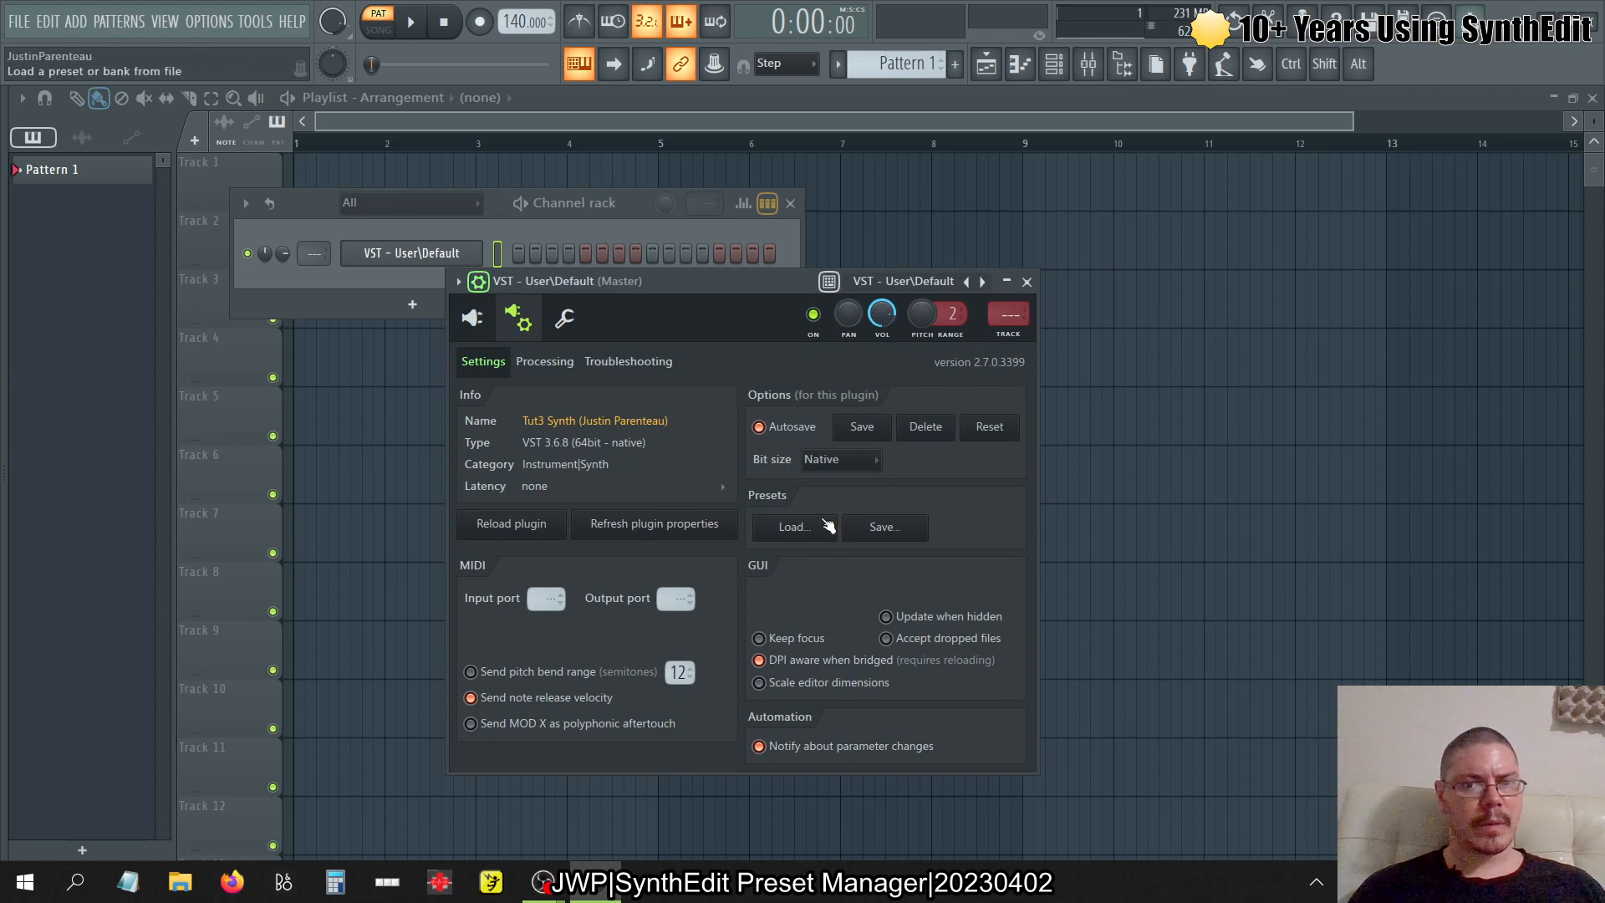
# - Start saving a VST preset file, examine the full path of the default preset folder, and cancel the save
pyautogui.click(904, 529)
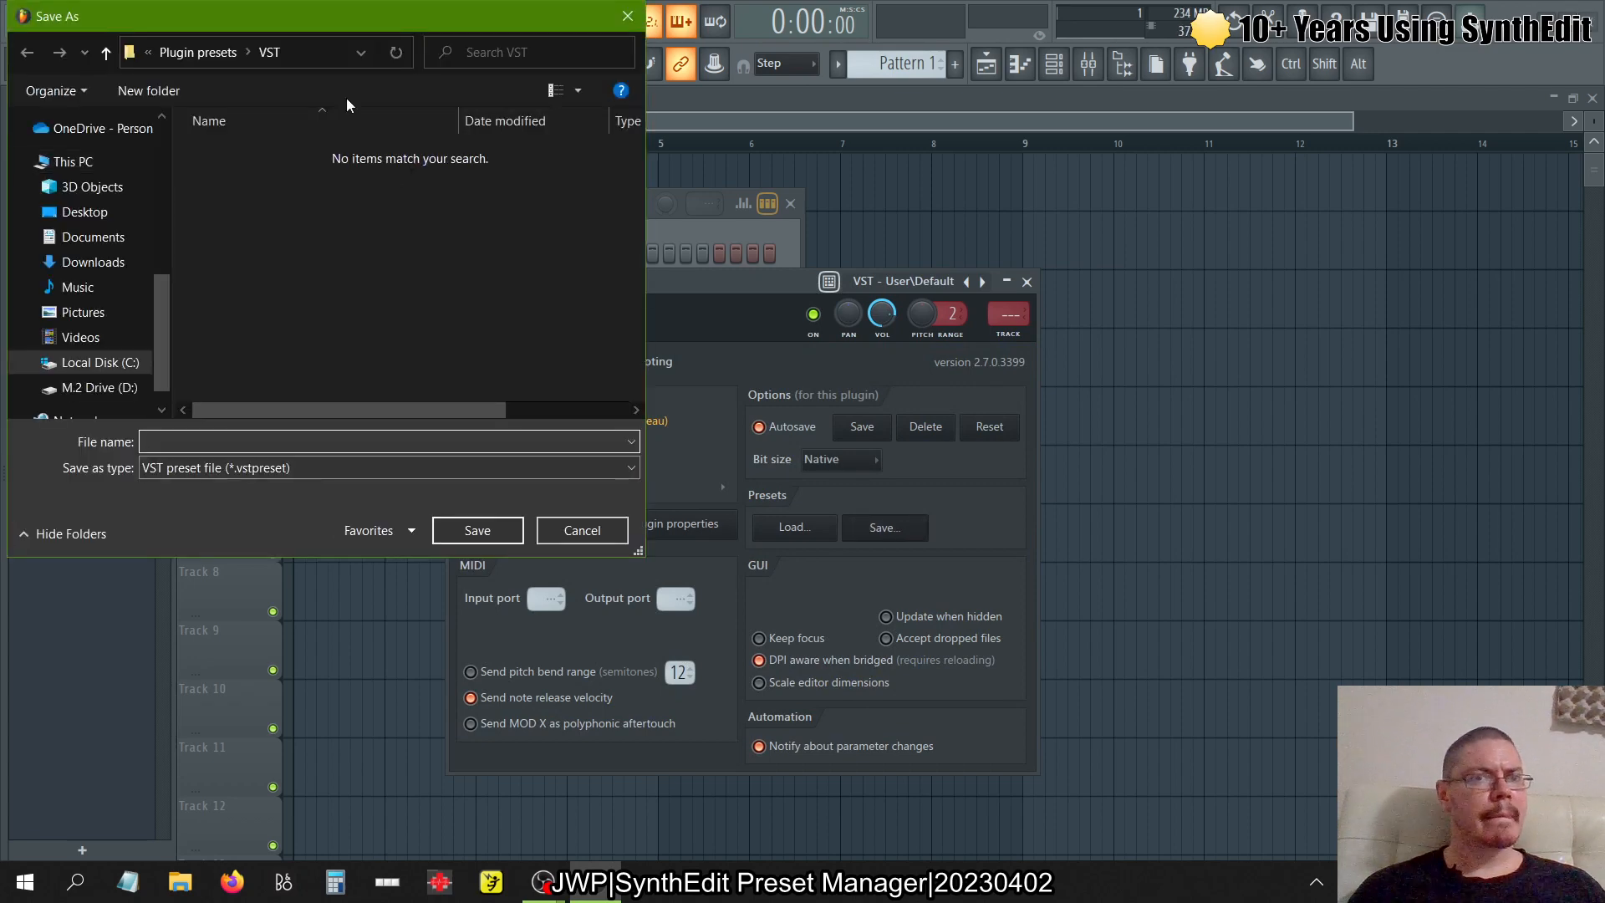
pyautogui.click(309, 50)
pyautogui.doubleClick(390, 20)
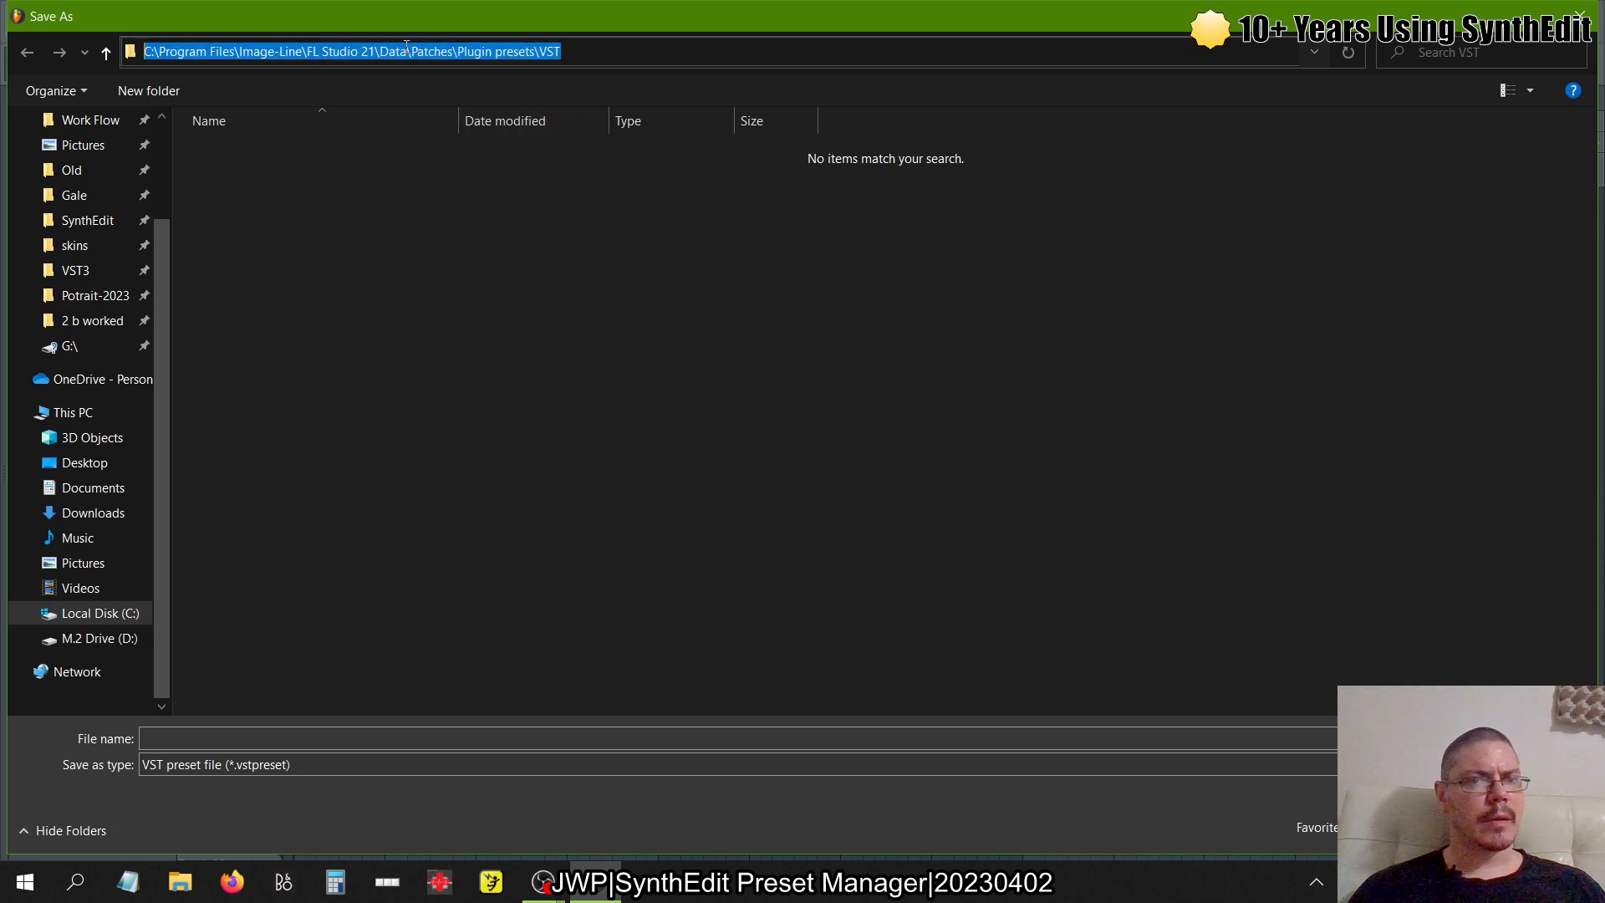
pyautogui.click(613, 51)
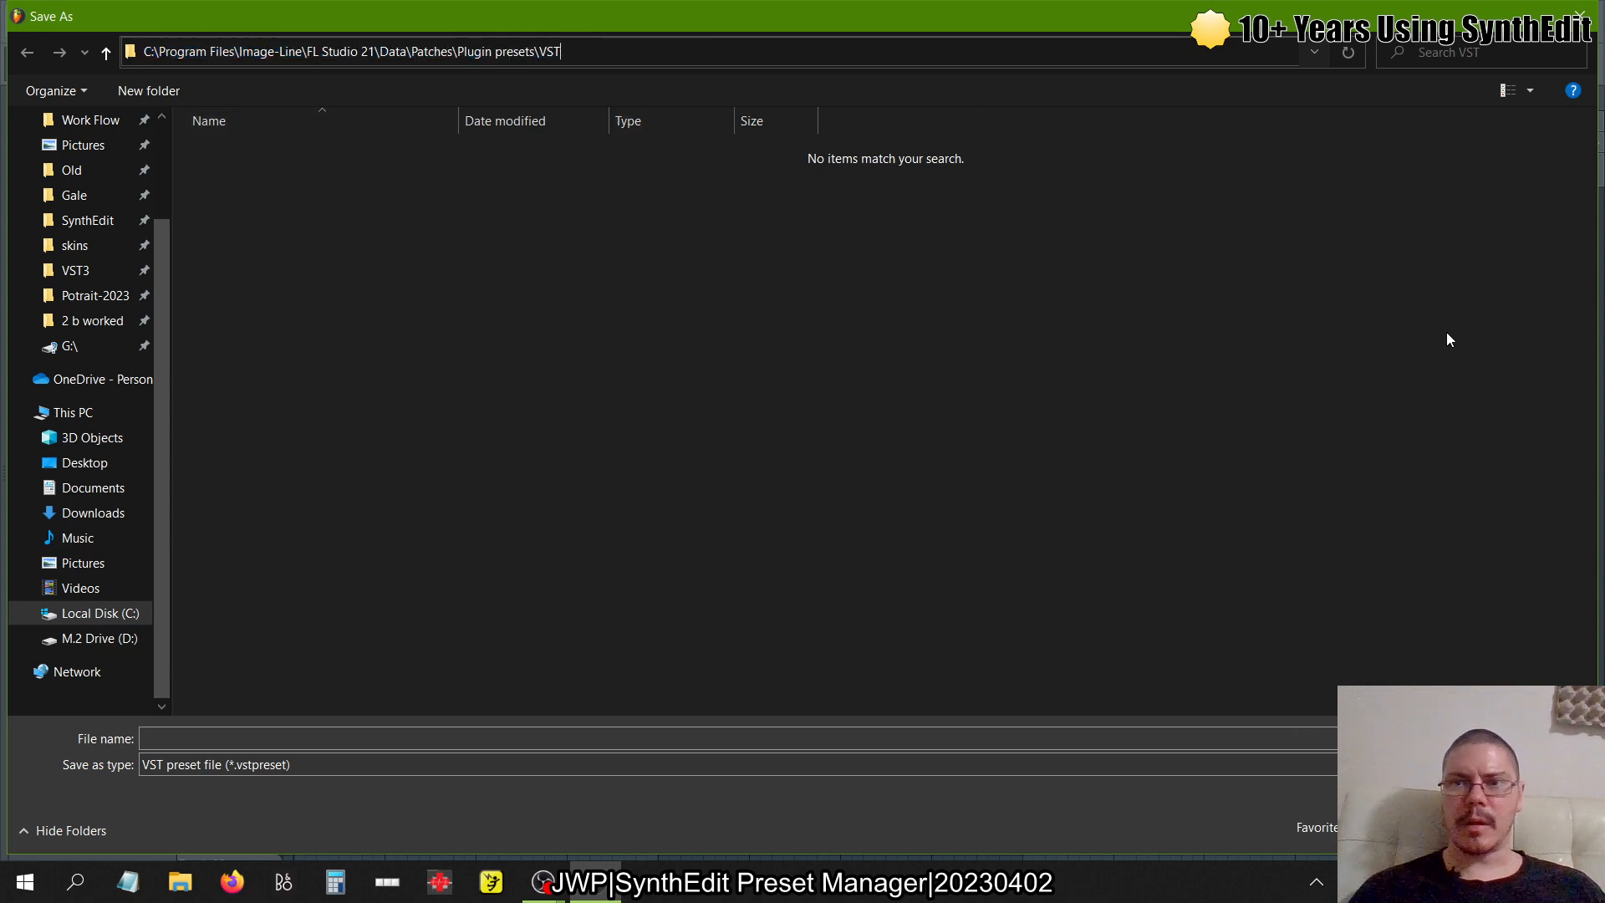
pyautogui.doubleClick(1134, 14)
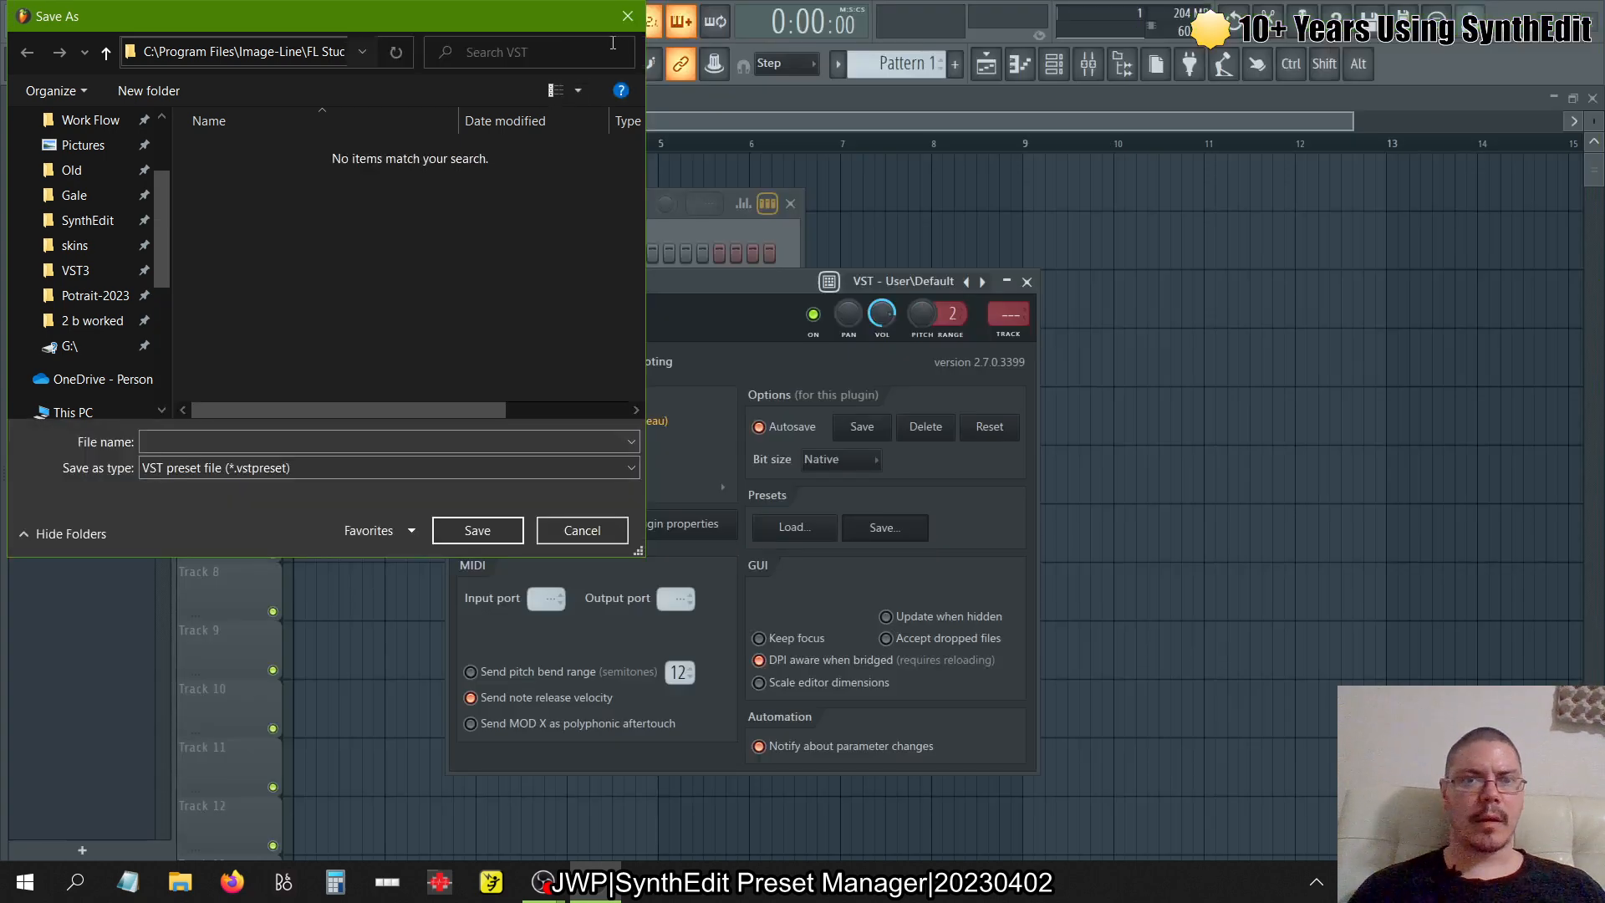
pyautogui.press('Escape')
# - Return to the Tut3 Synth editor, hide the detailed settings, and reposition the plugin window
pyautogui.click(474, 316)
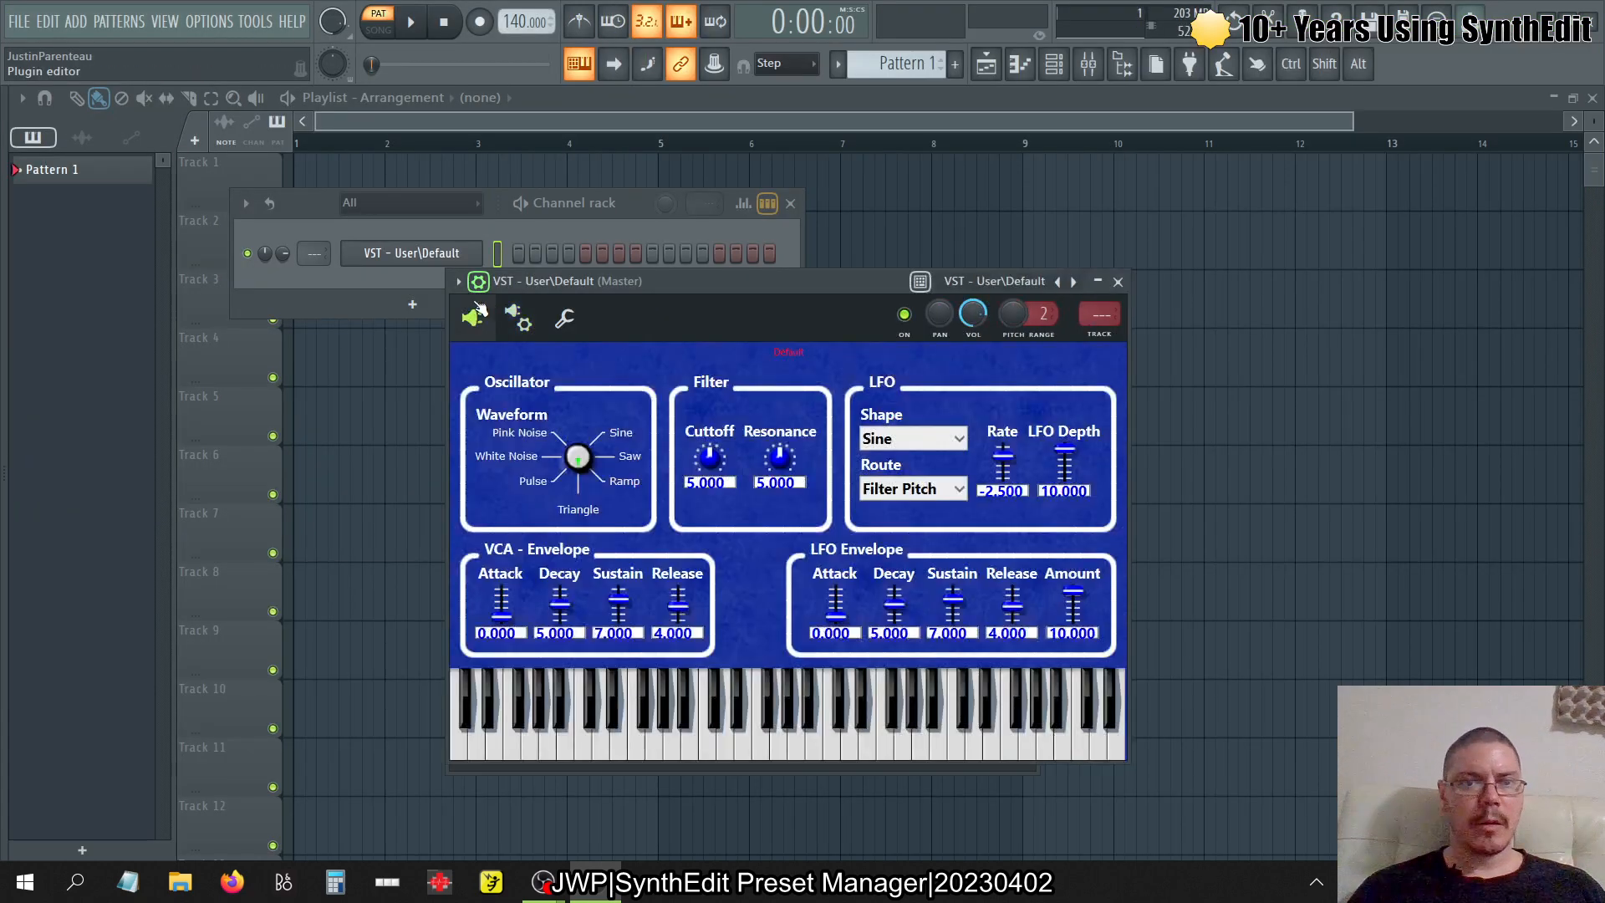
pyautogui.click(478, 282)
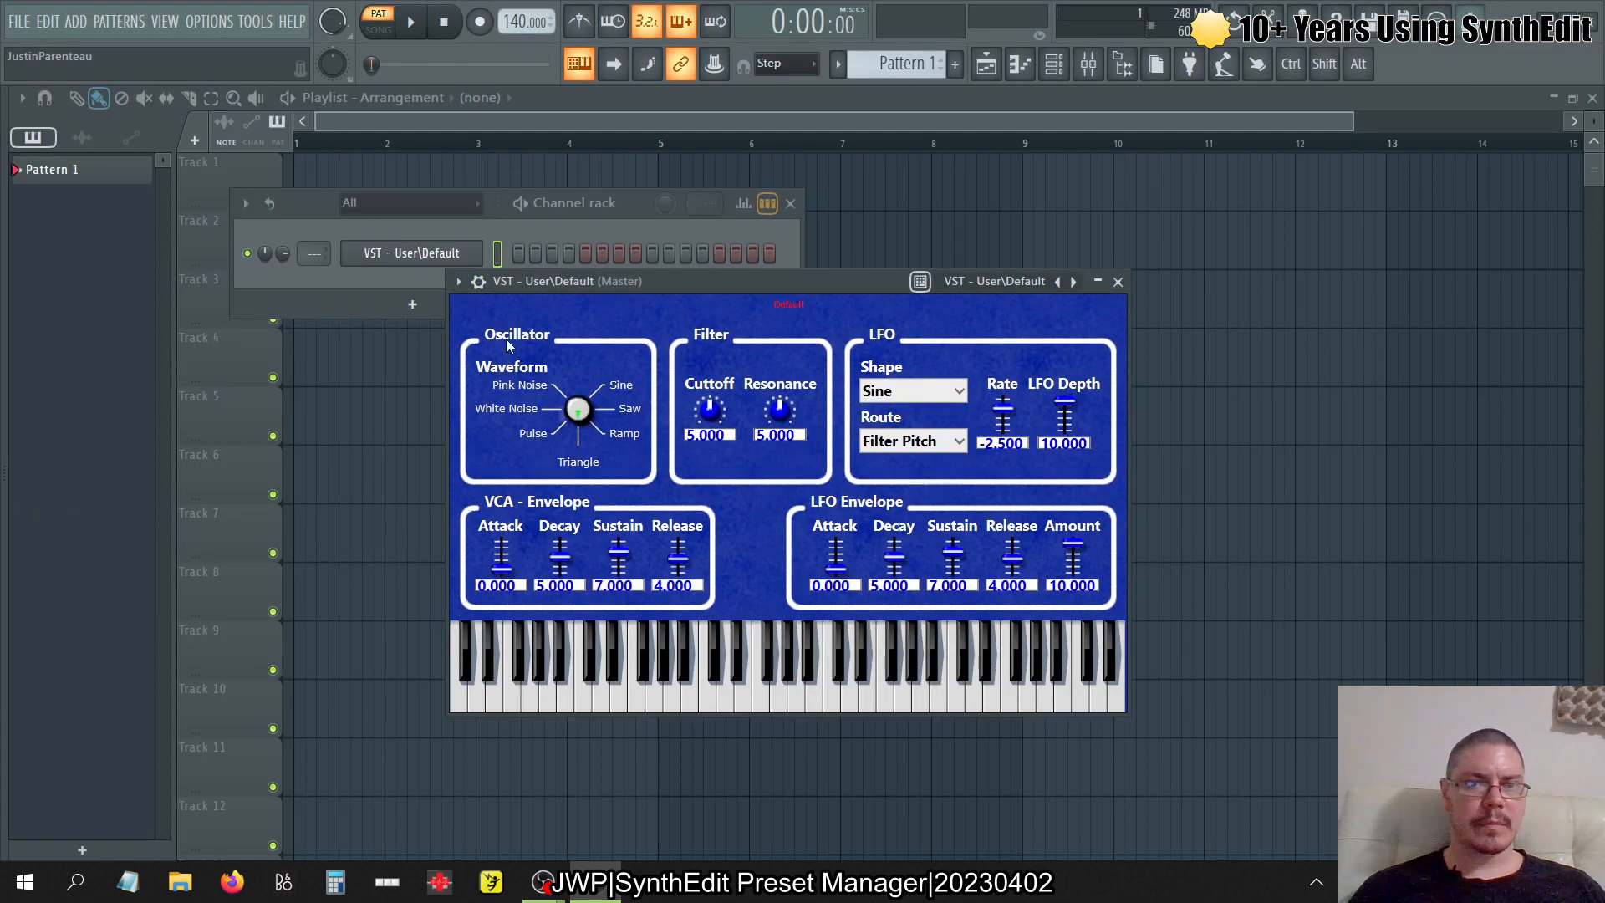
pyautogui.moveTo(760, 272); pyautogui.dragTo(704, 263)
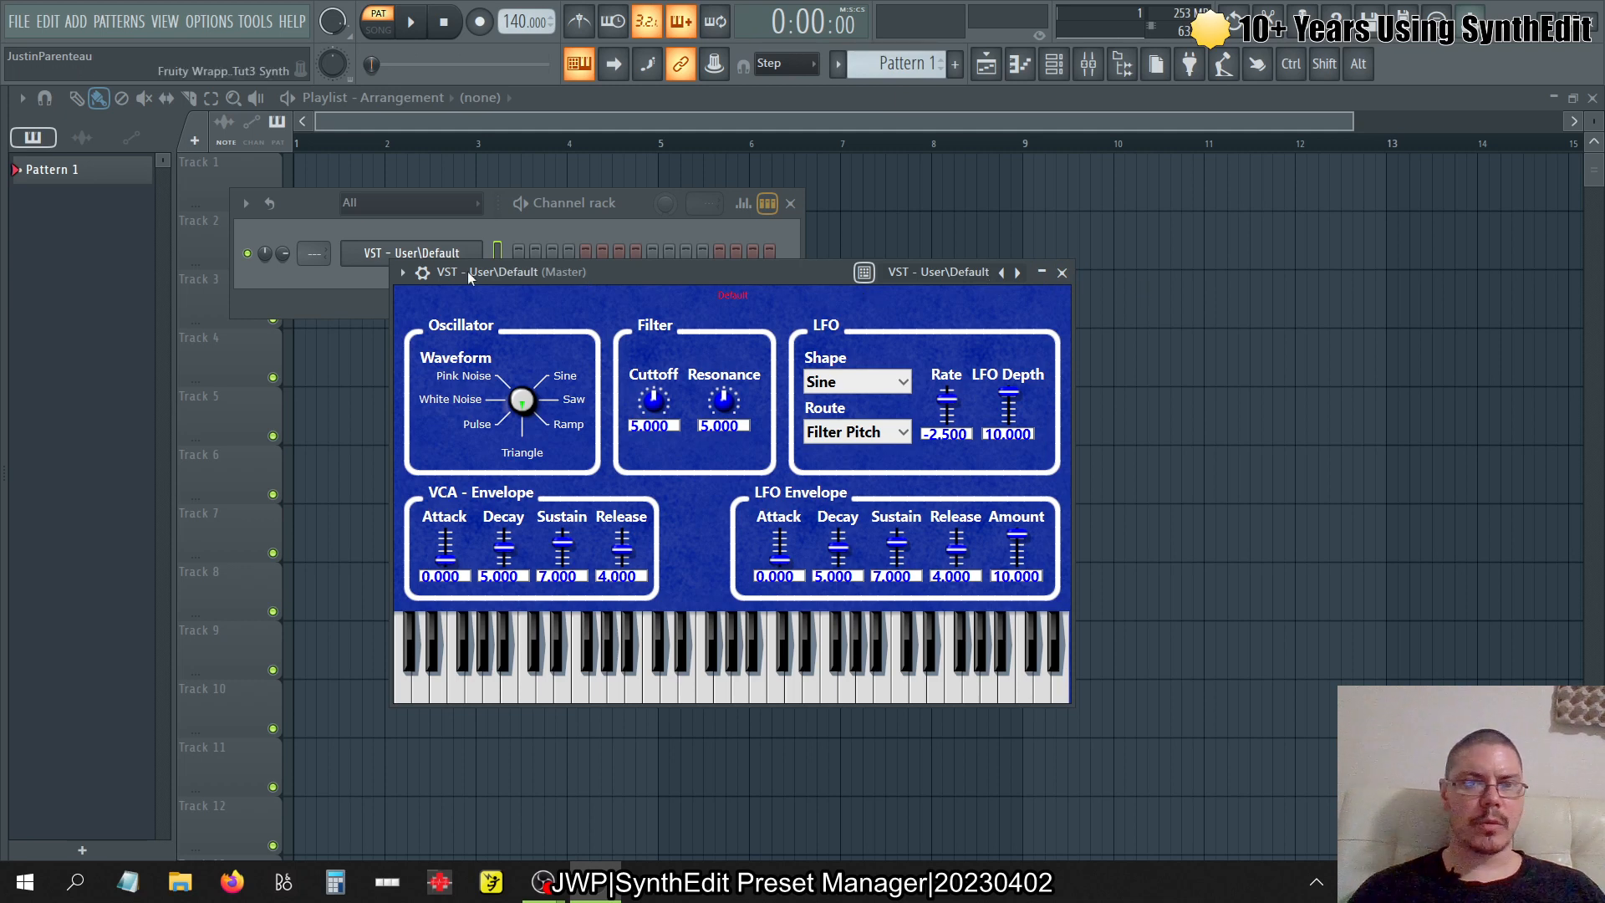
# - Delete the Tut3 Synth channel from the channel rack
pyautogui.rightClick(400, 246)
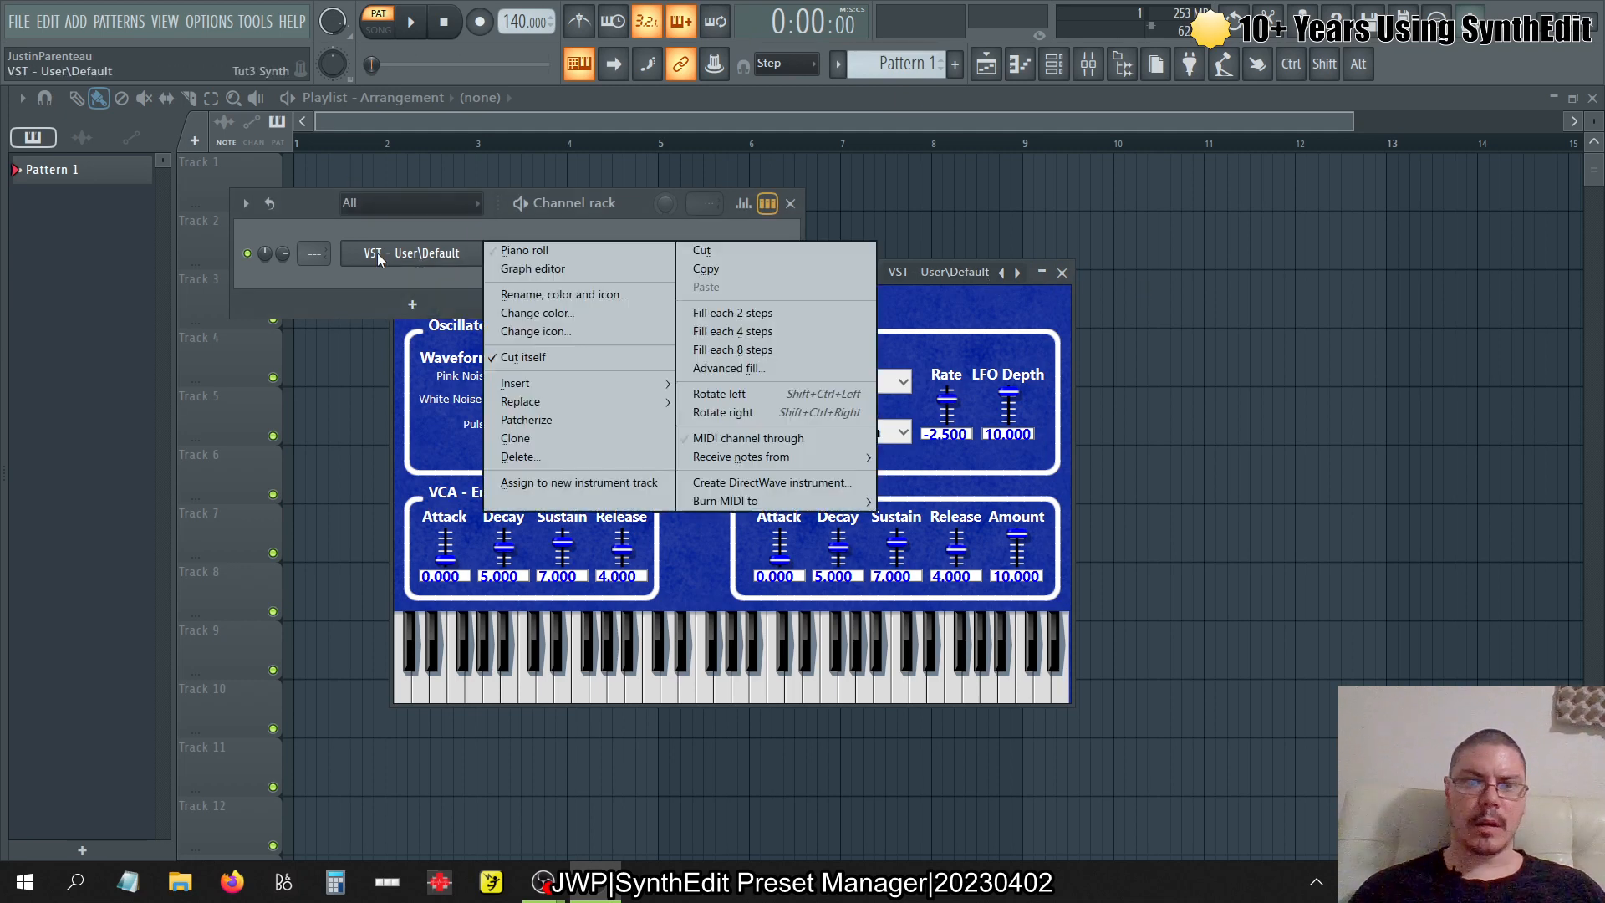
pyautogui.click(548, 453)
pyautogui.click(876, 508)
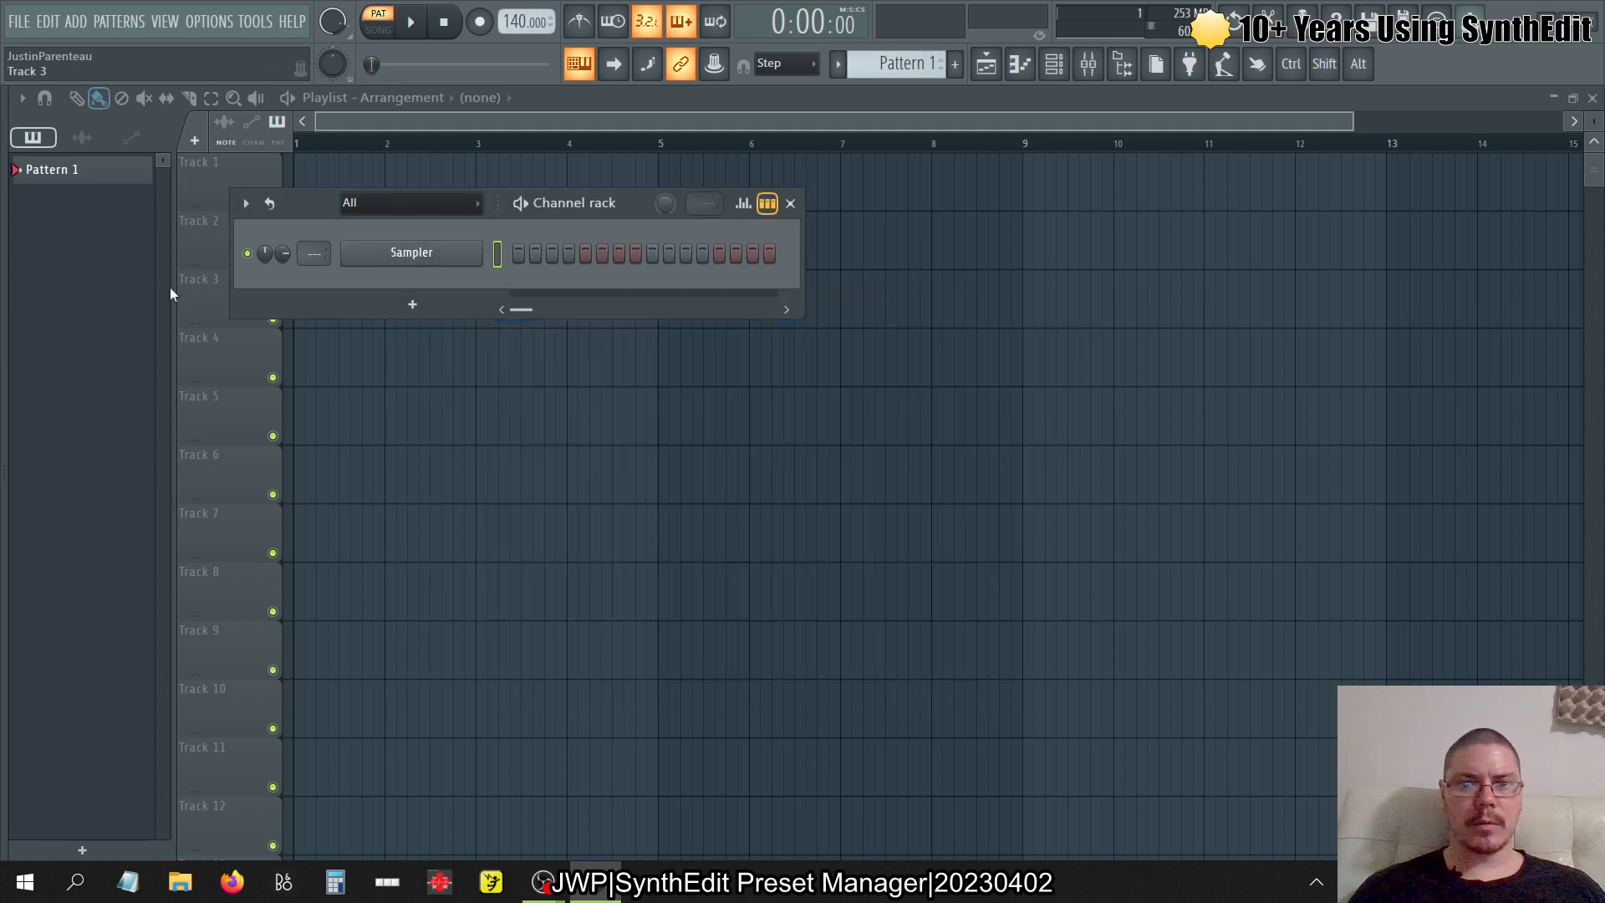
# - Show the browser and collapse its Current project, Plugin database, and Plugin presets groups
pyautogui.hotkey('alt', 'F8')
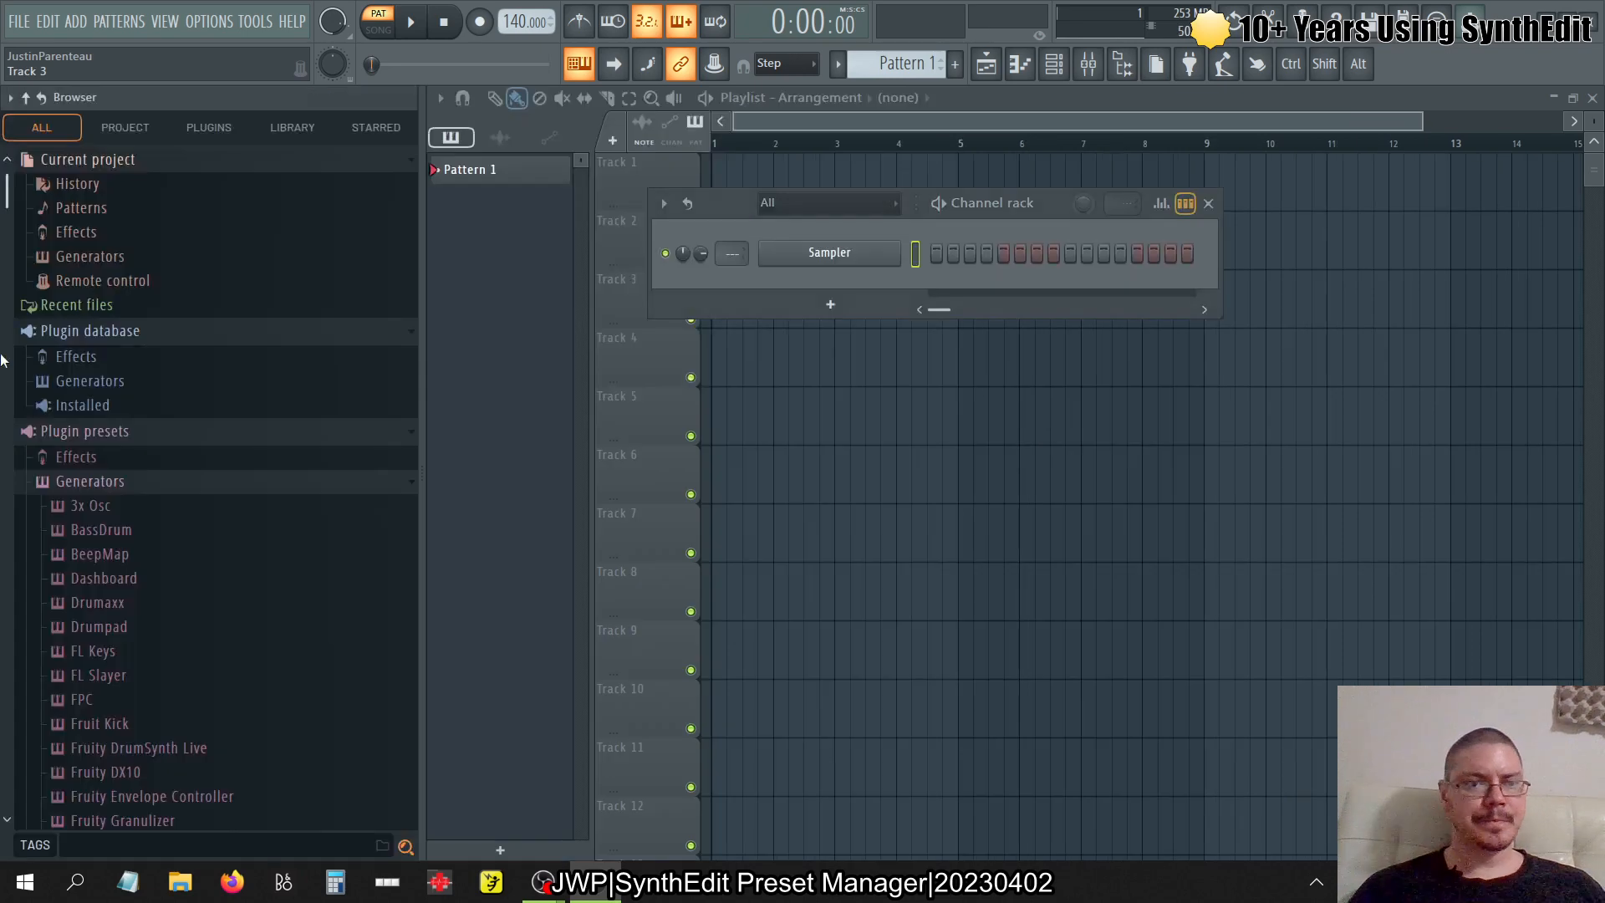
pyautogui.click(122, 162)
pyautogui.click(115, 211)
pyautogui.click(119, 238)
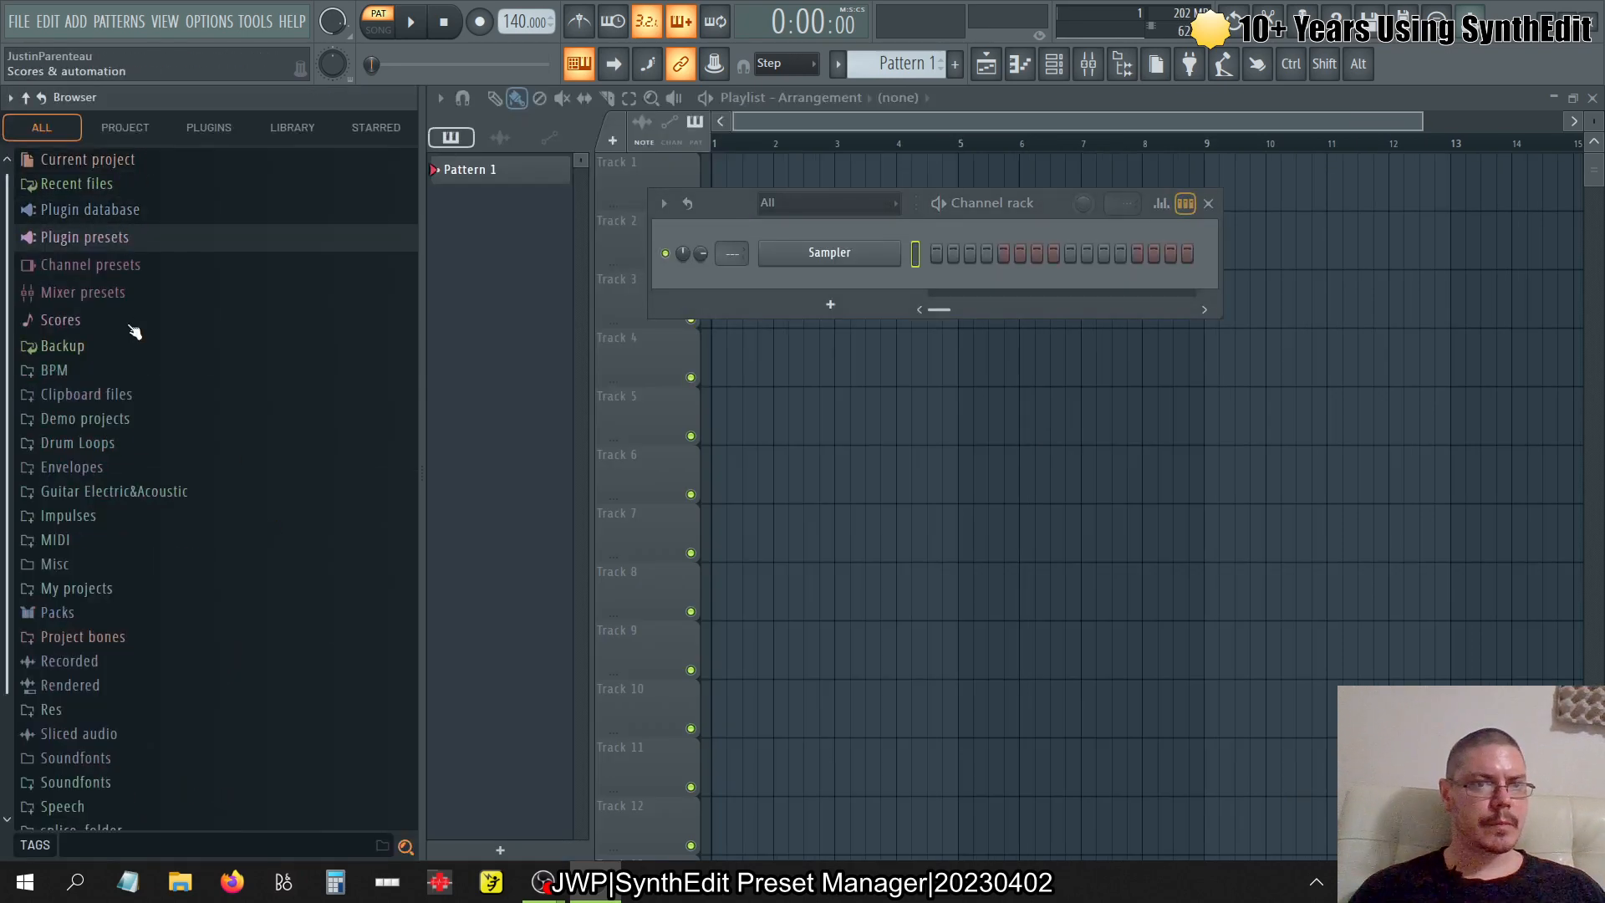
# - Load Tut4 Synth PM from the installed VST3 generators into the selected channel, hide the browser, and reposition the plugin window
pyautogui.click(209, 127)
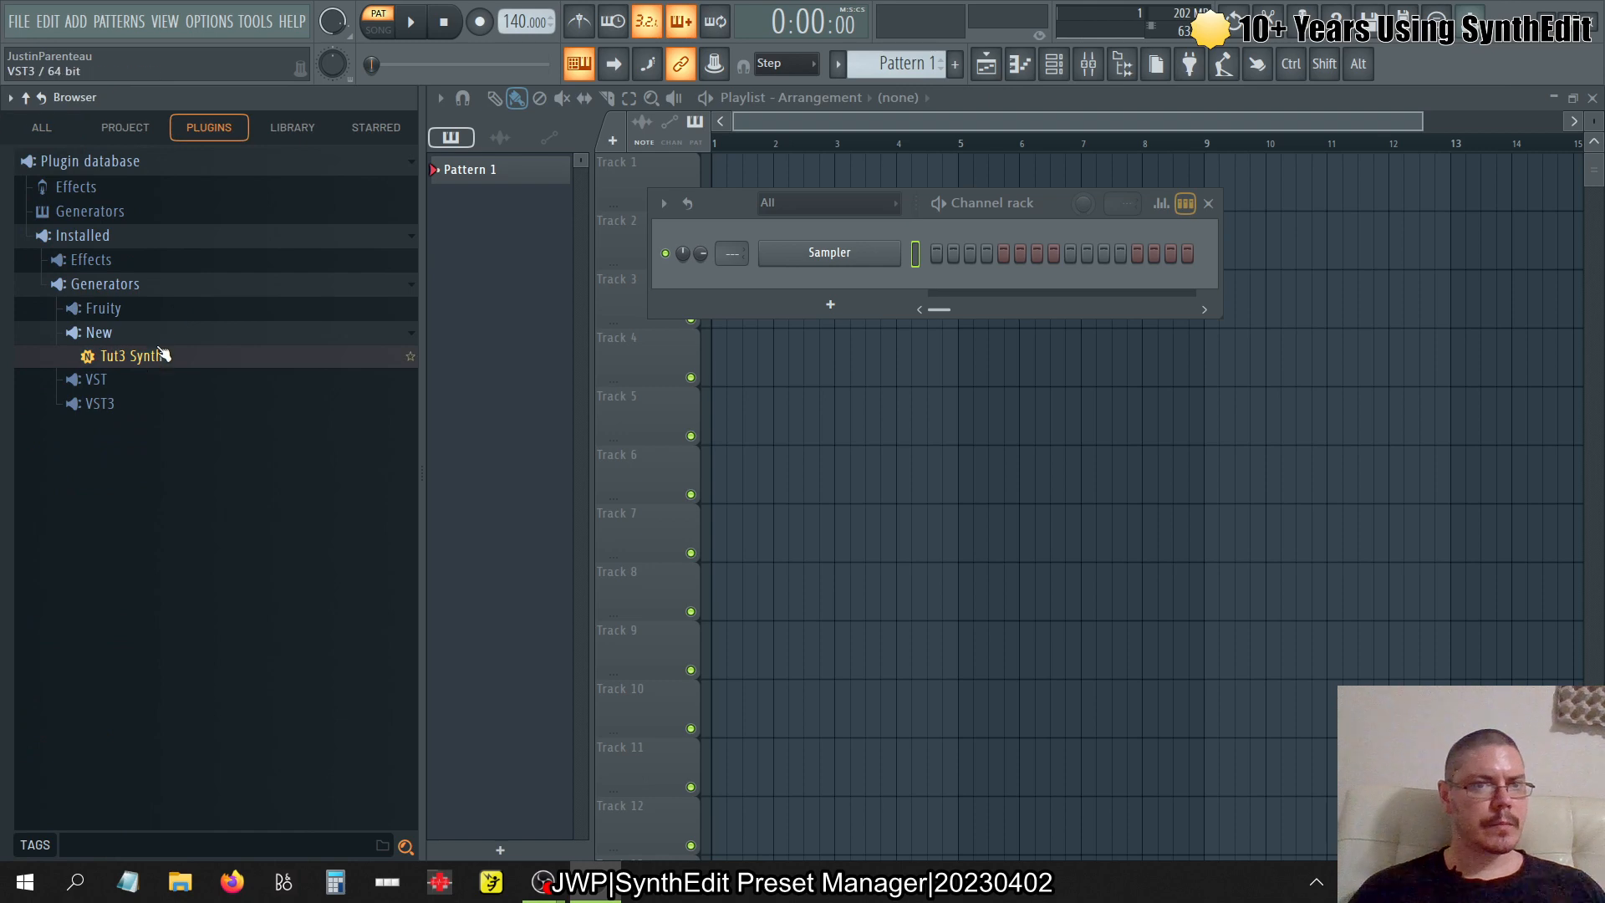
pyautogui.click(143, 403)
pyautogui.scroll(-10, 210, 476)
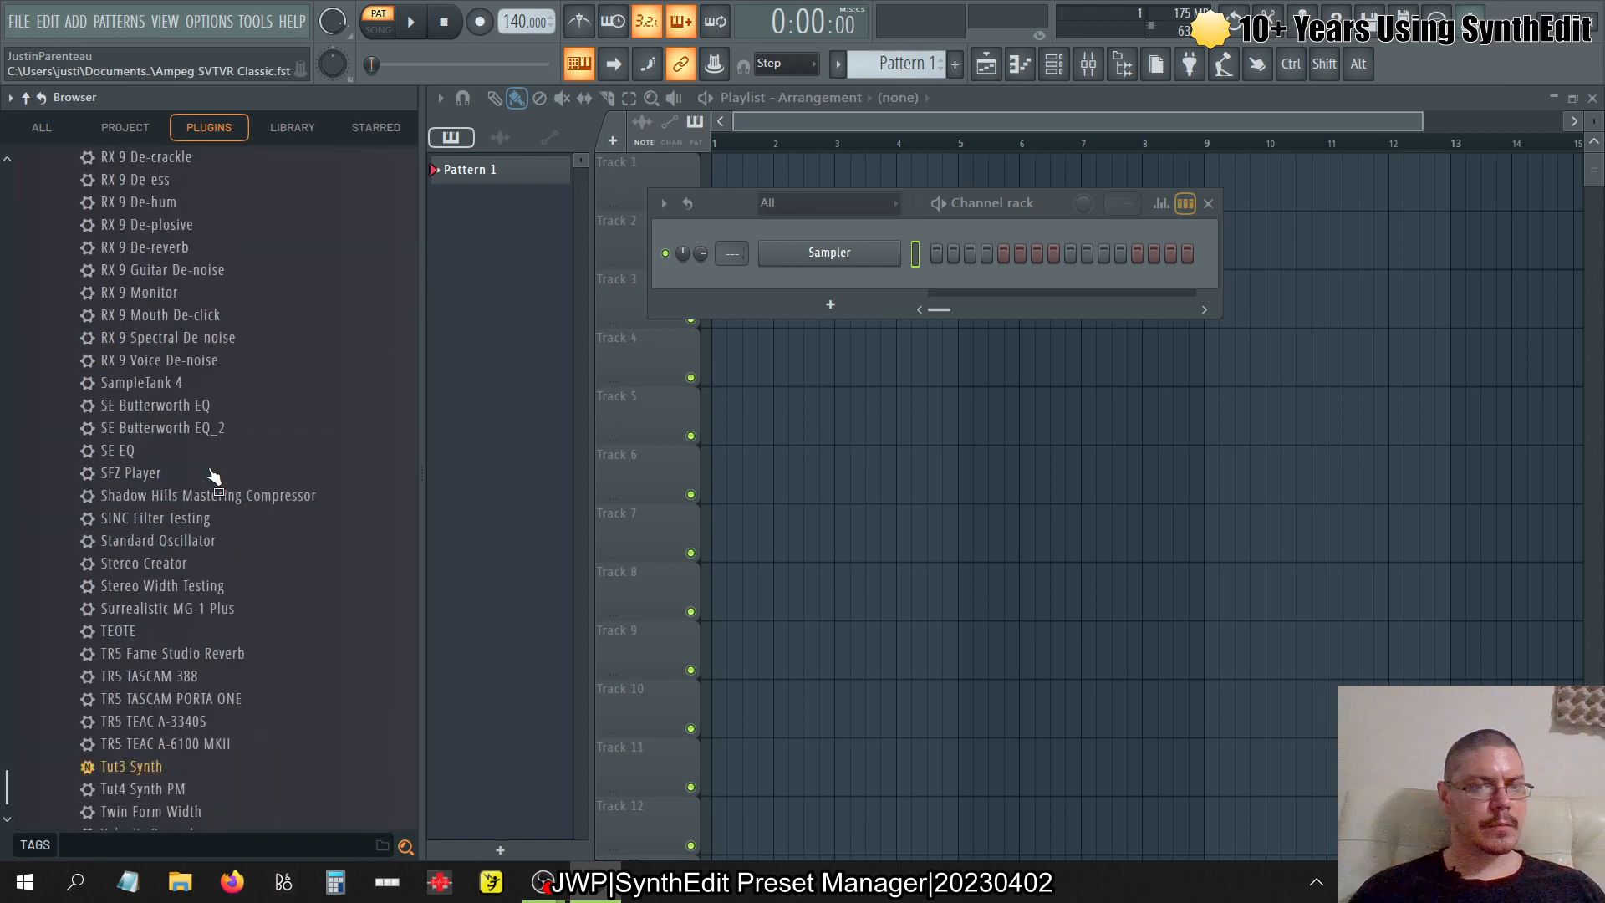
pyautogui.scroll(-2, 212, 476)
pyautogui.rightClick(155, 729)
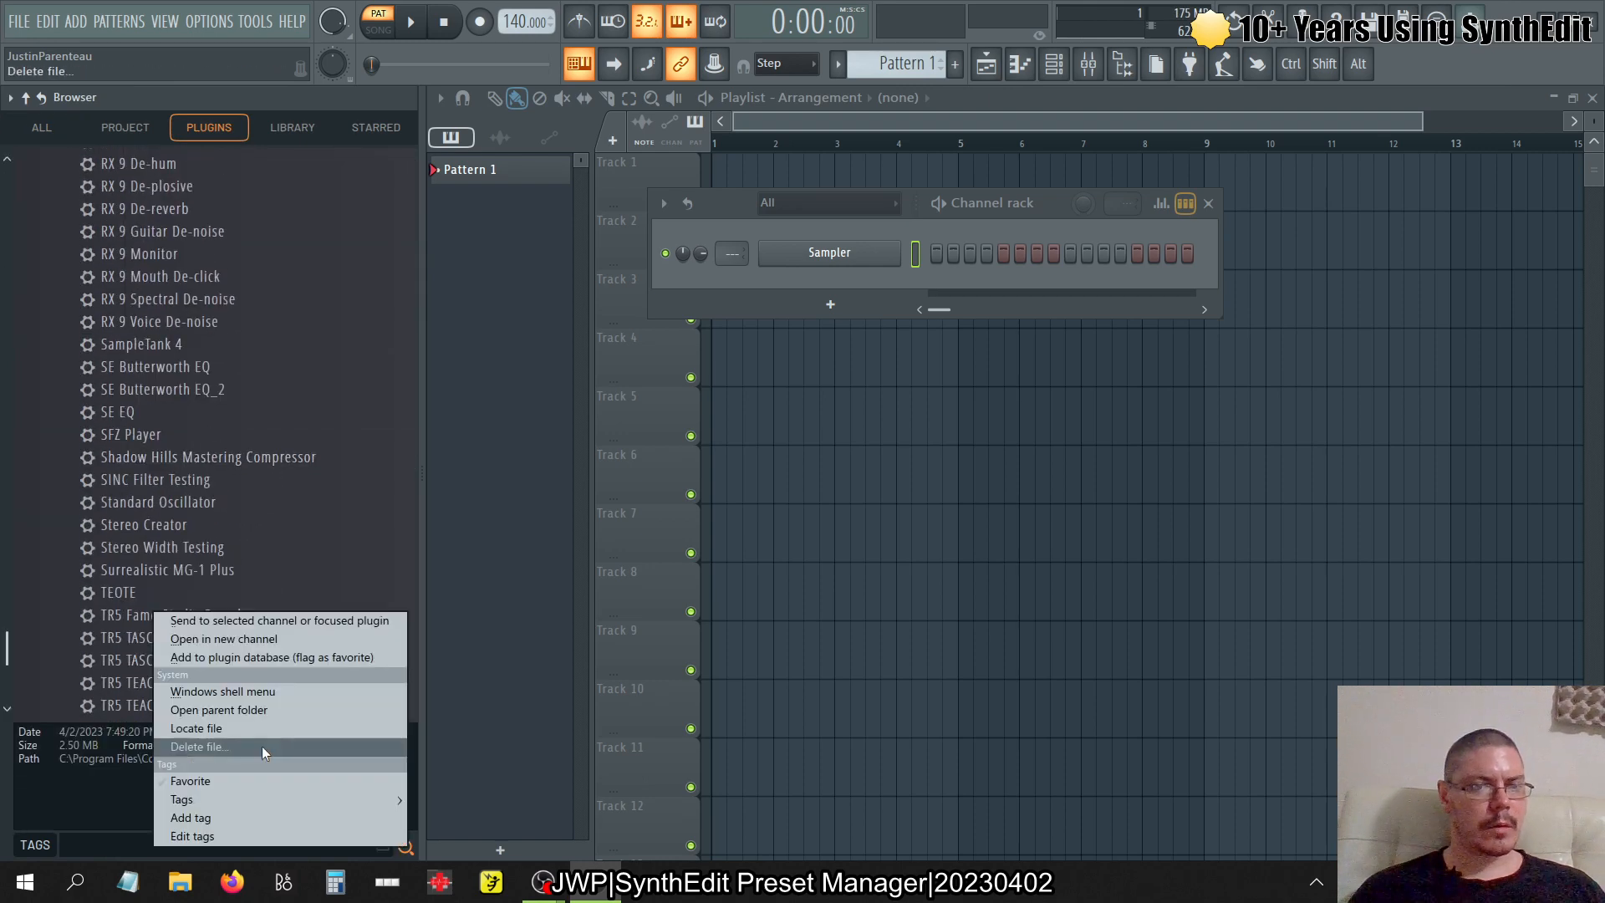
pyautogui.click(272, 620)
pyautogui.hotkey('alt', 'F8')
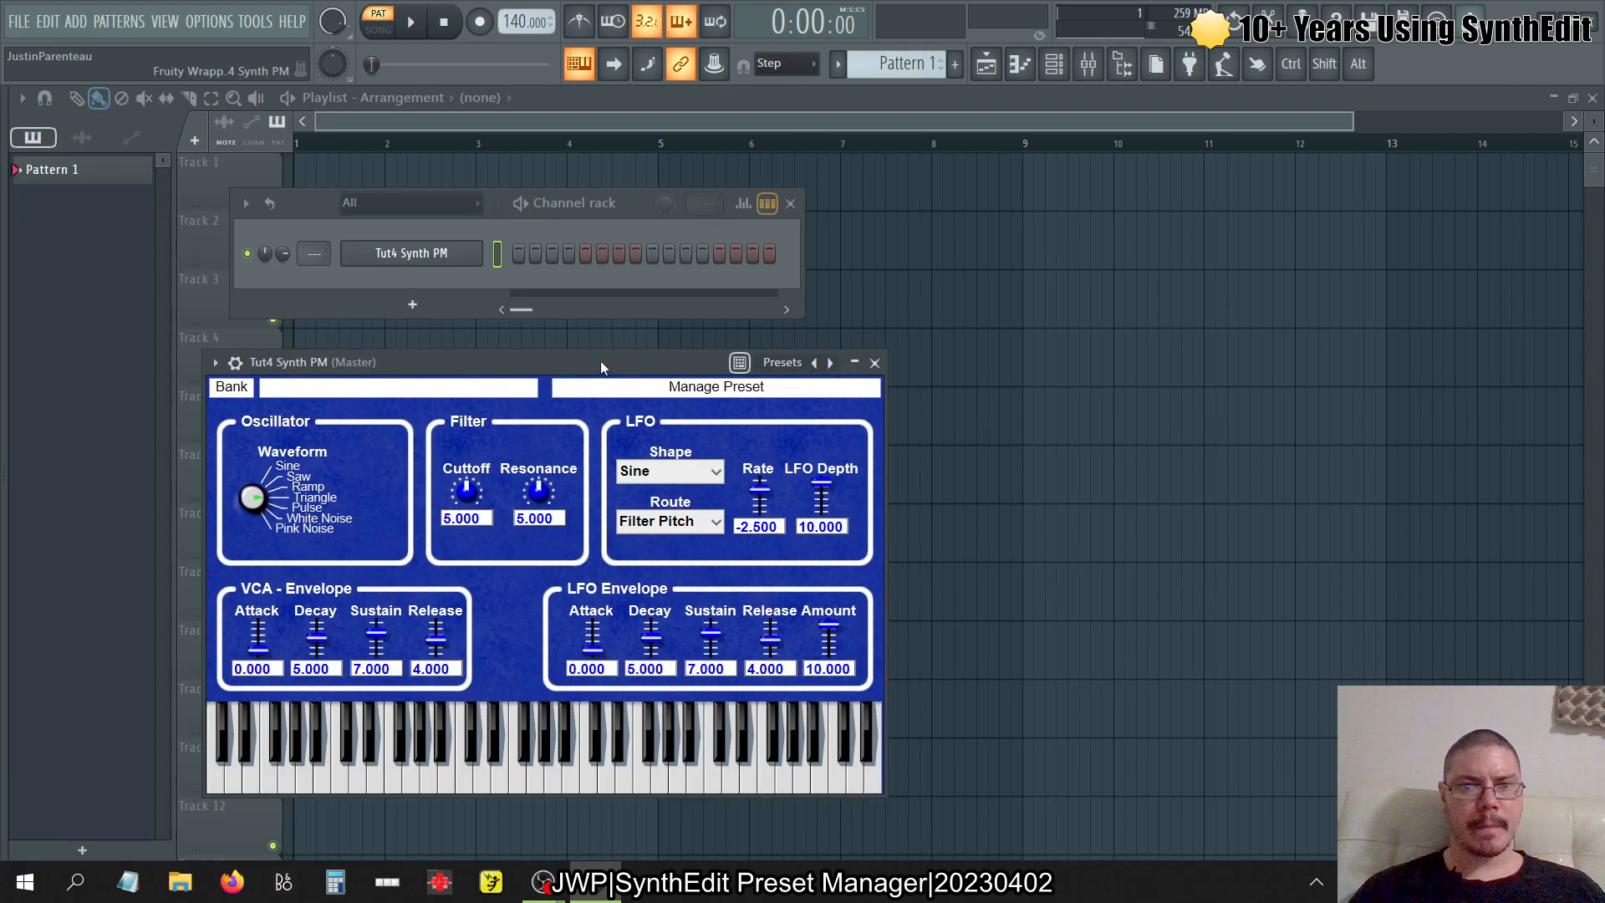
pyautogui.moveTo(601, 362); pyautogui.dragTo(886, 252)
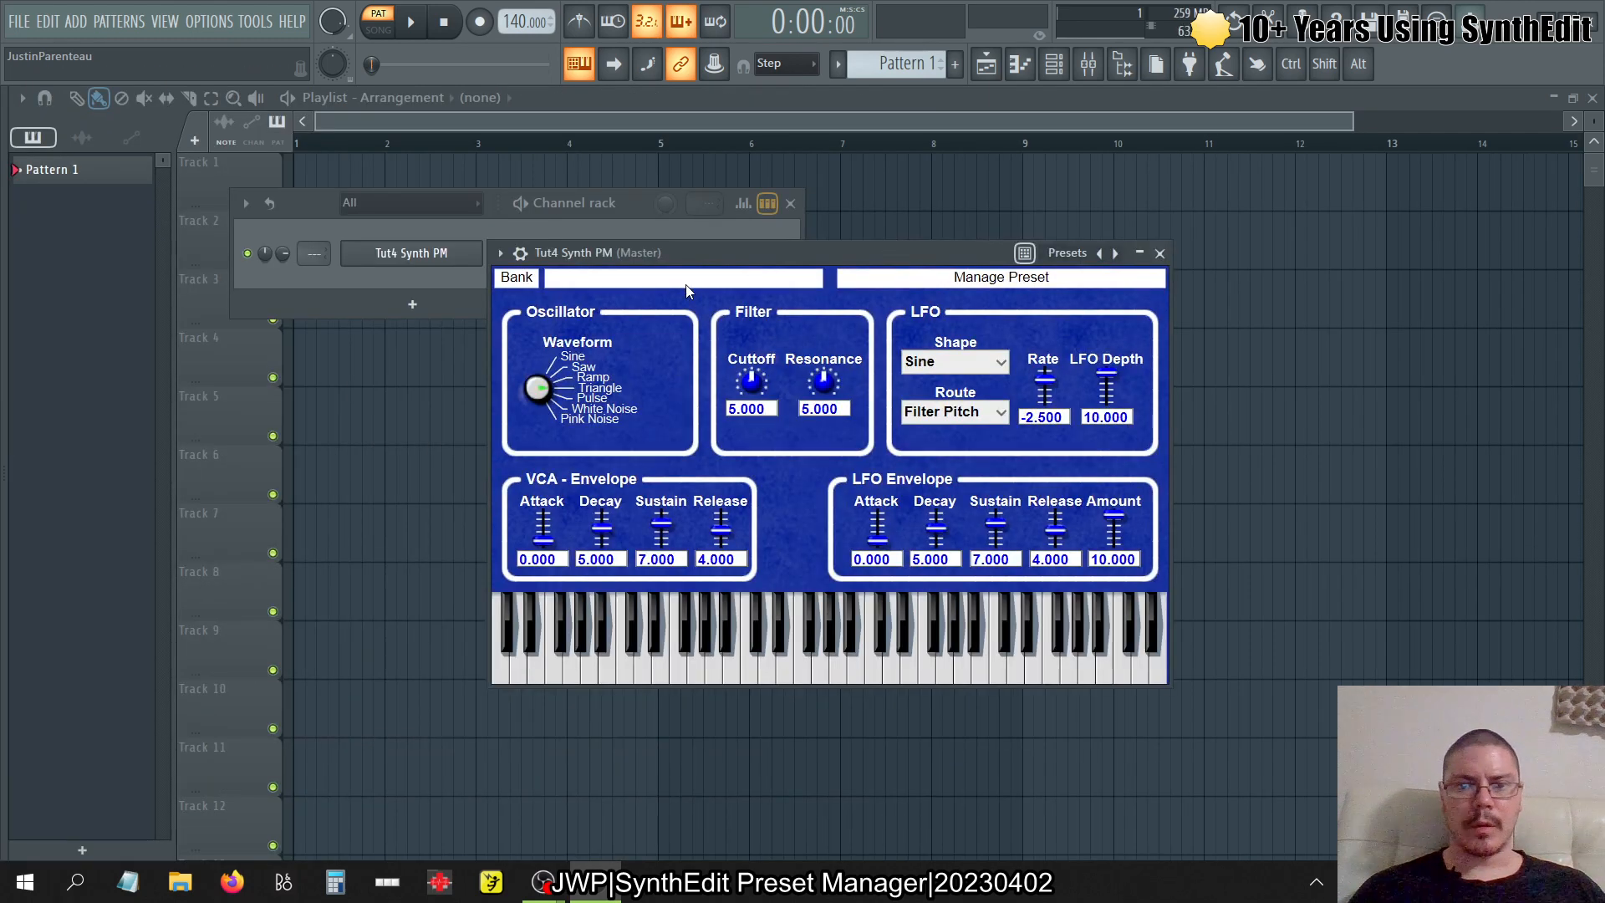
# - Delete the Tut4 Synth PM channel from the channel rack
pyautogui.rightClick(393, 251)
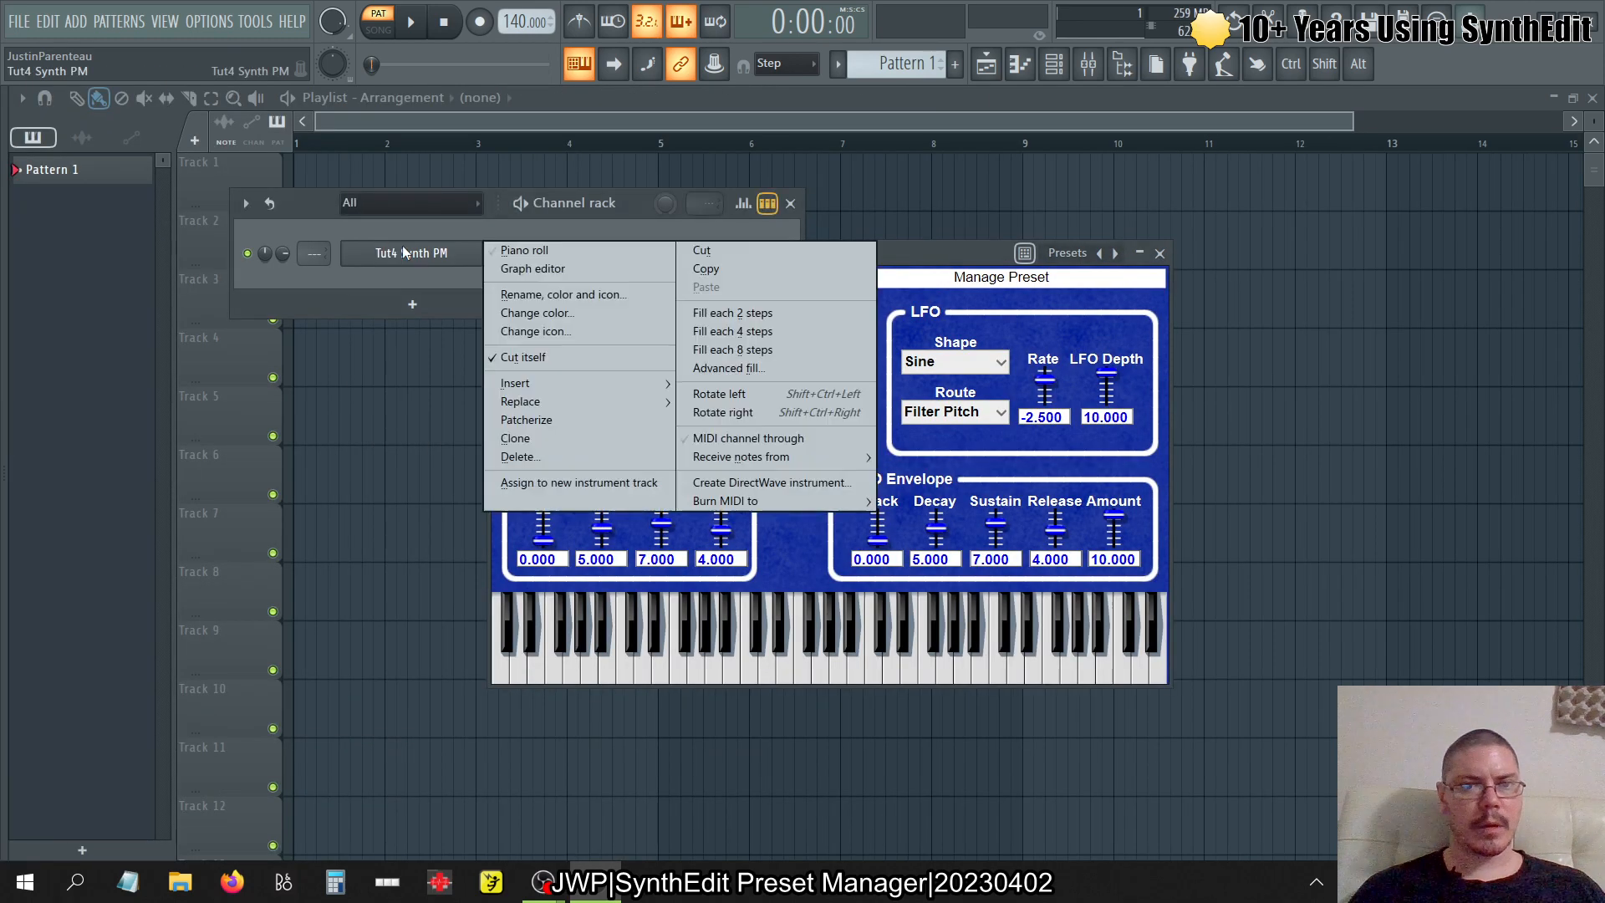
pyautogui.click(577, 457)
pyautogui.click(891, 519)
# - Switch to SynthEdit by opening the recent project tutorial4-PresetManager.se1
pyautogui.hotkey('alt', 'Tab')
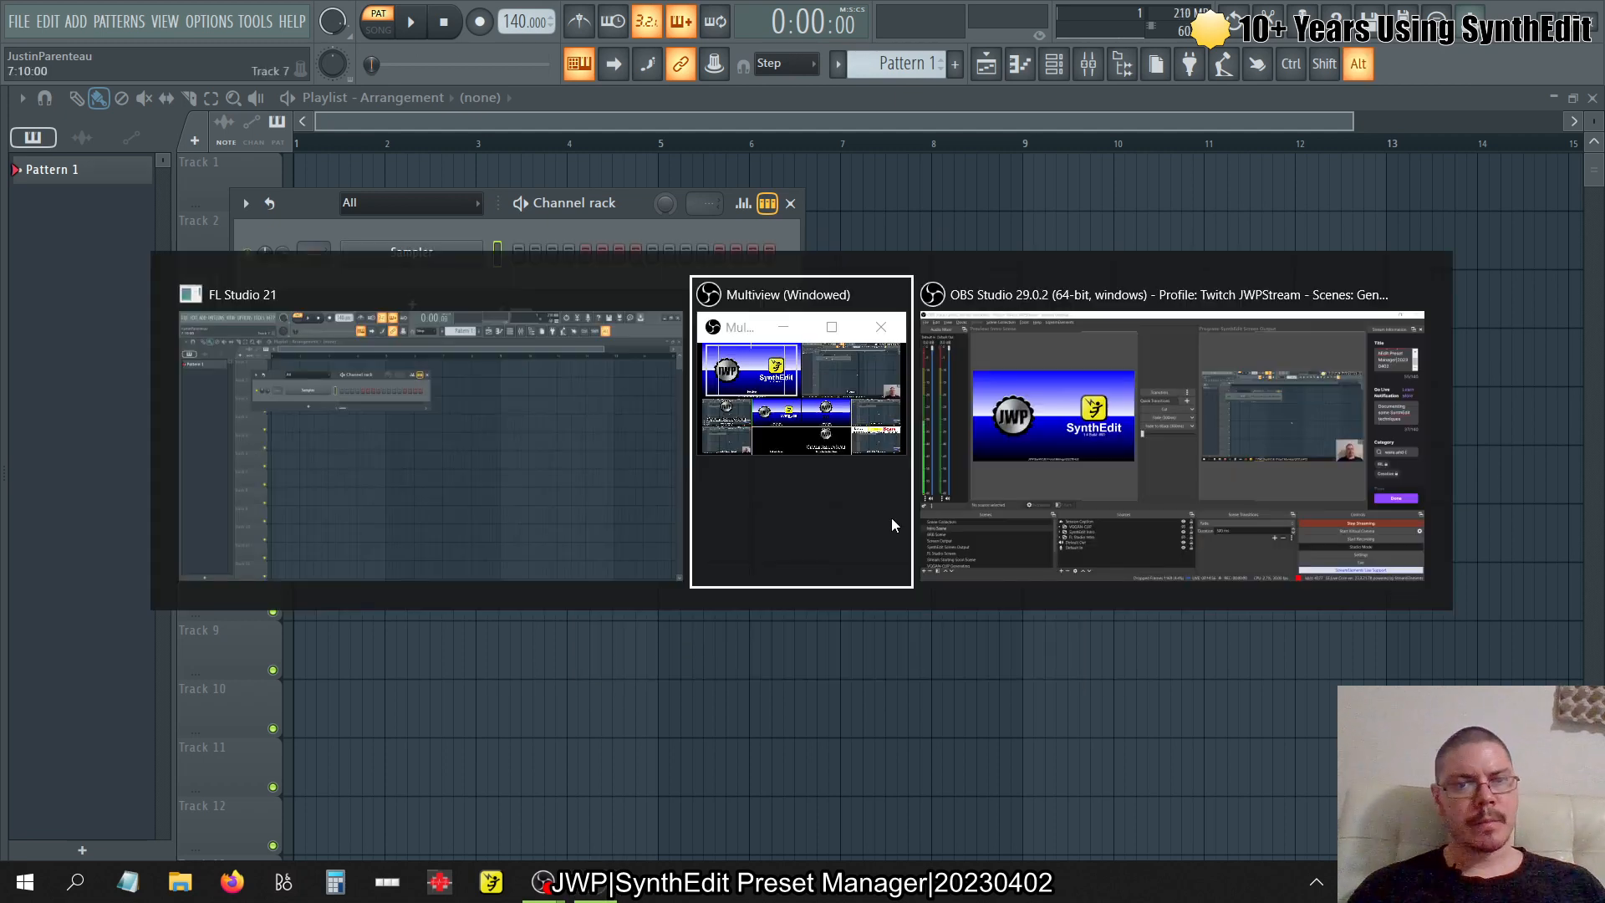
pyautogui.press('Tab')
pyautogui.press('Tab')
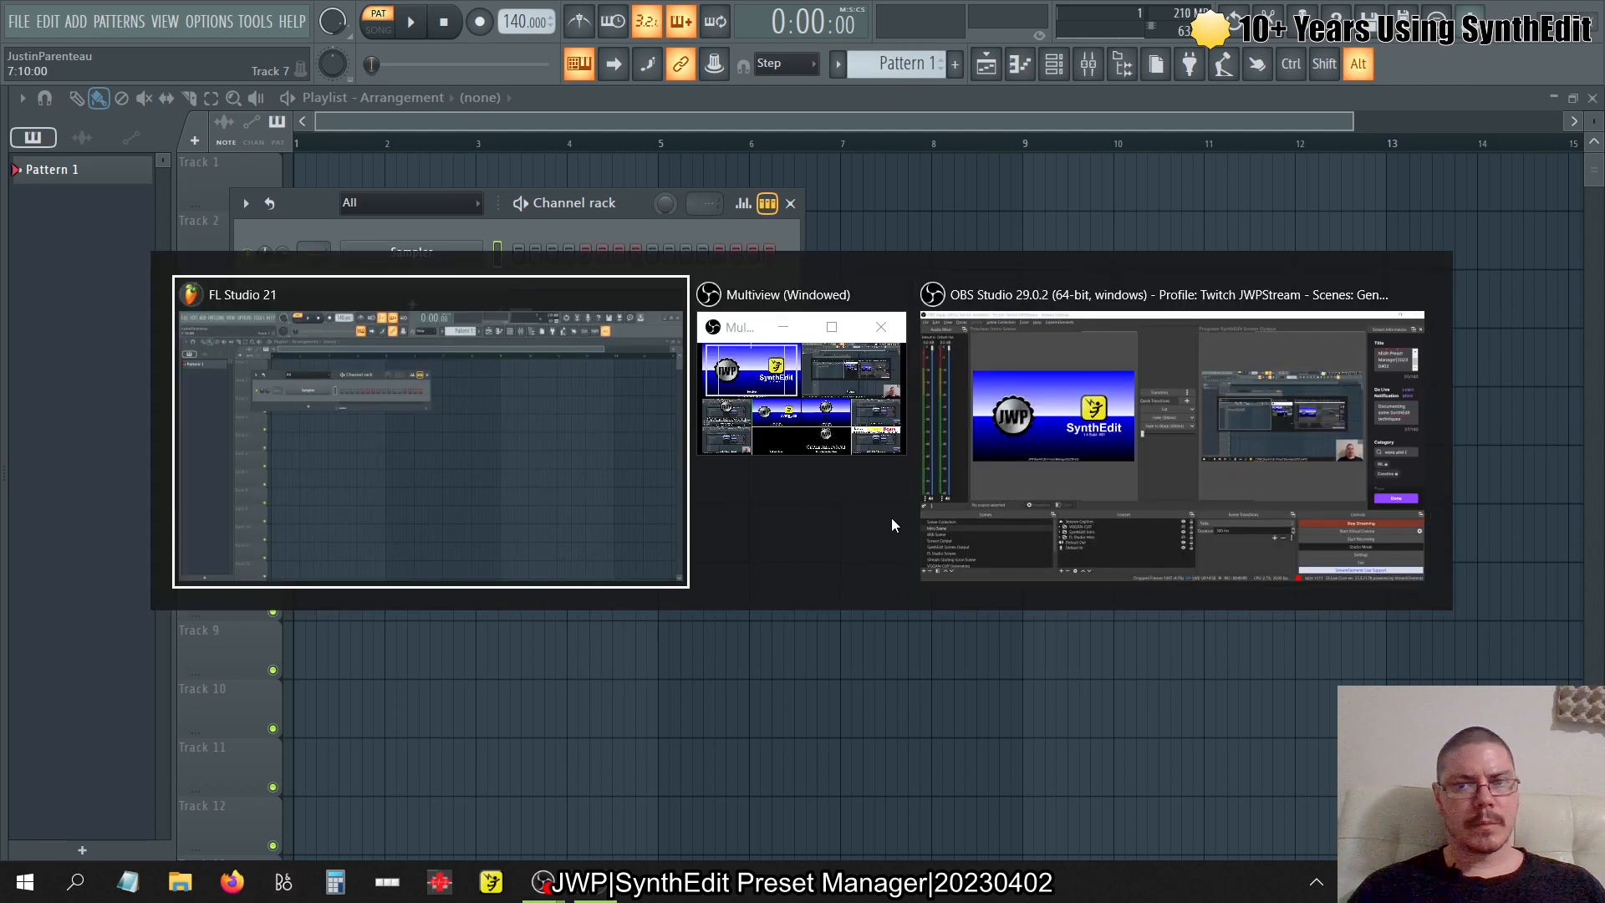
pyautogui.rightClick(504, 893)
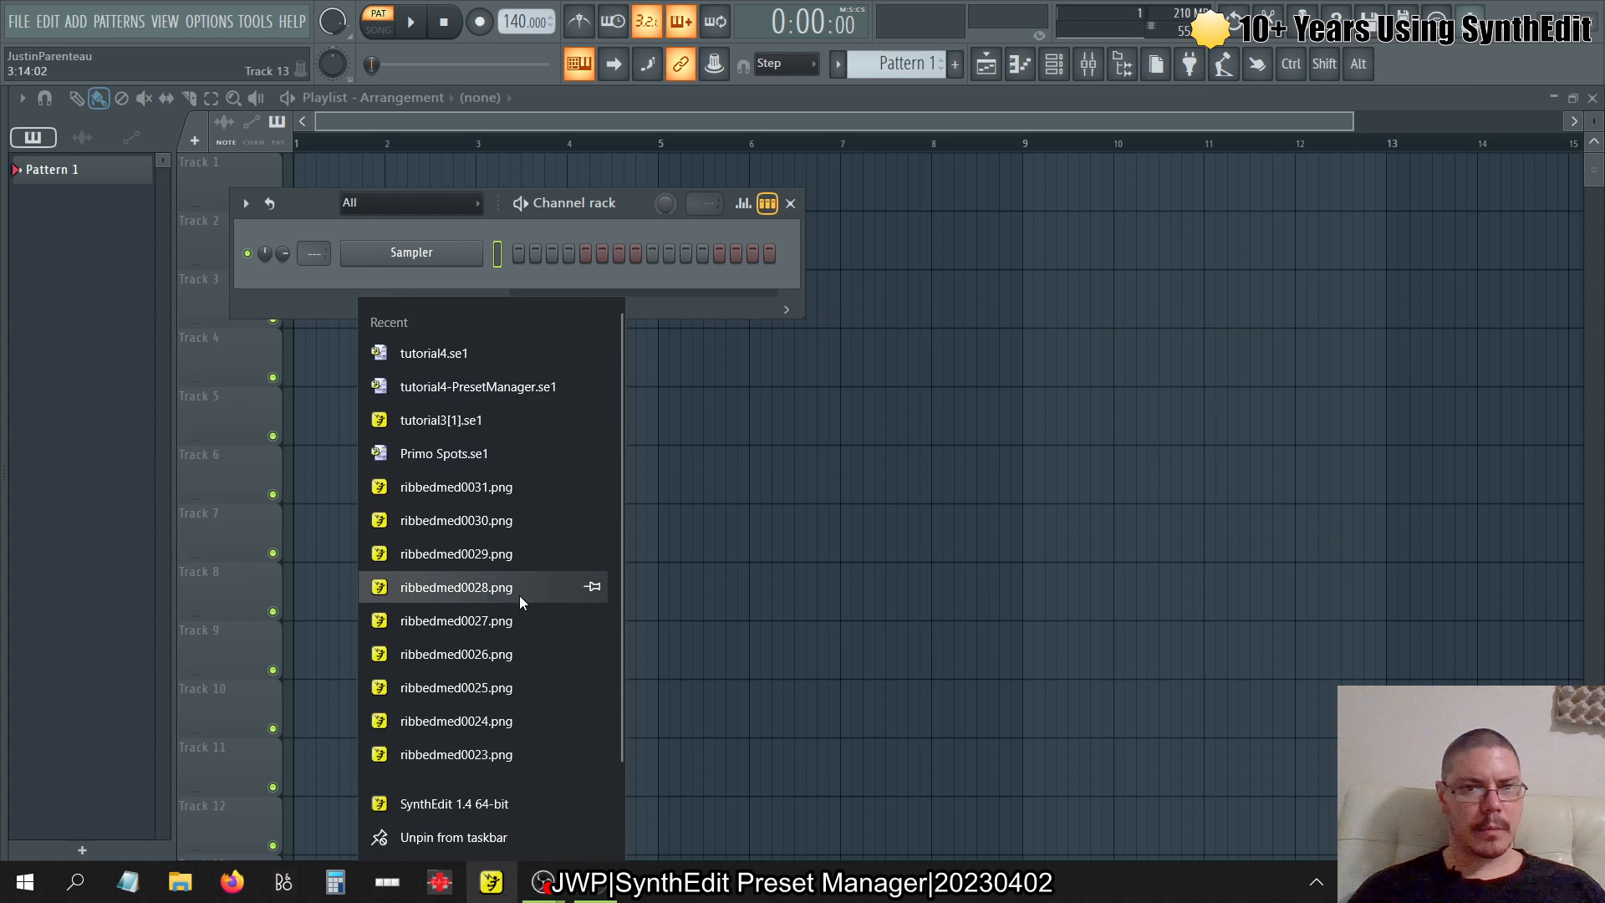
pyautogui.click(483, 388)
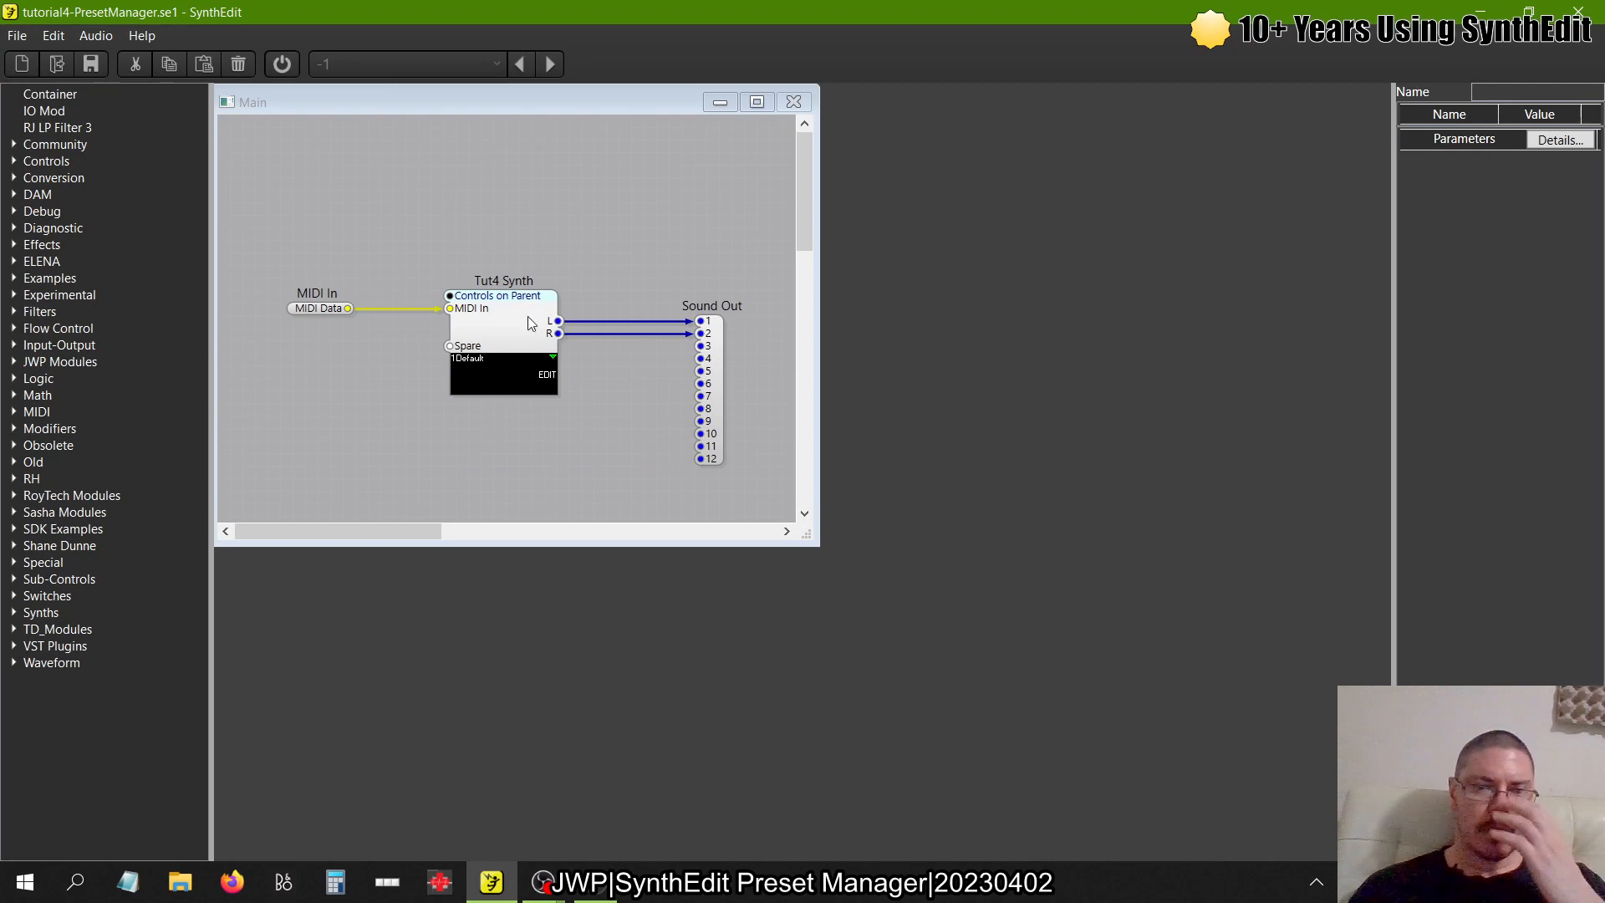
# - Open the Tut4 Synth container's structure, view the Preset Browser wiring, and display the container's panel
pyautogui.doubleClick(528, 323)
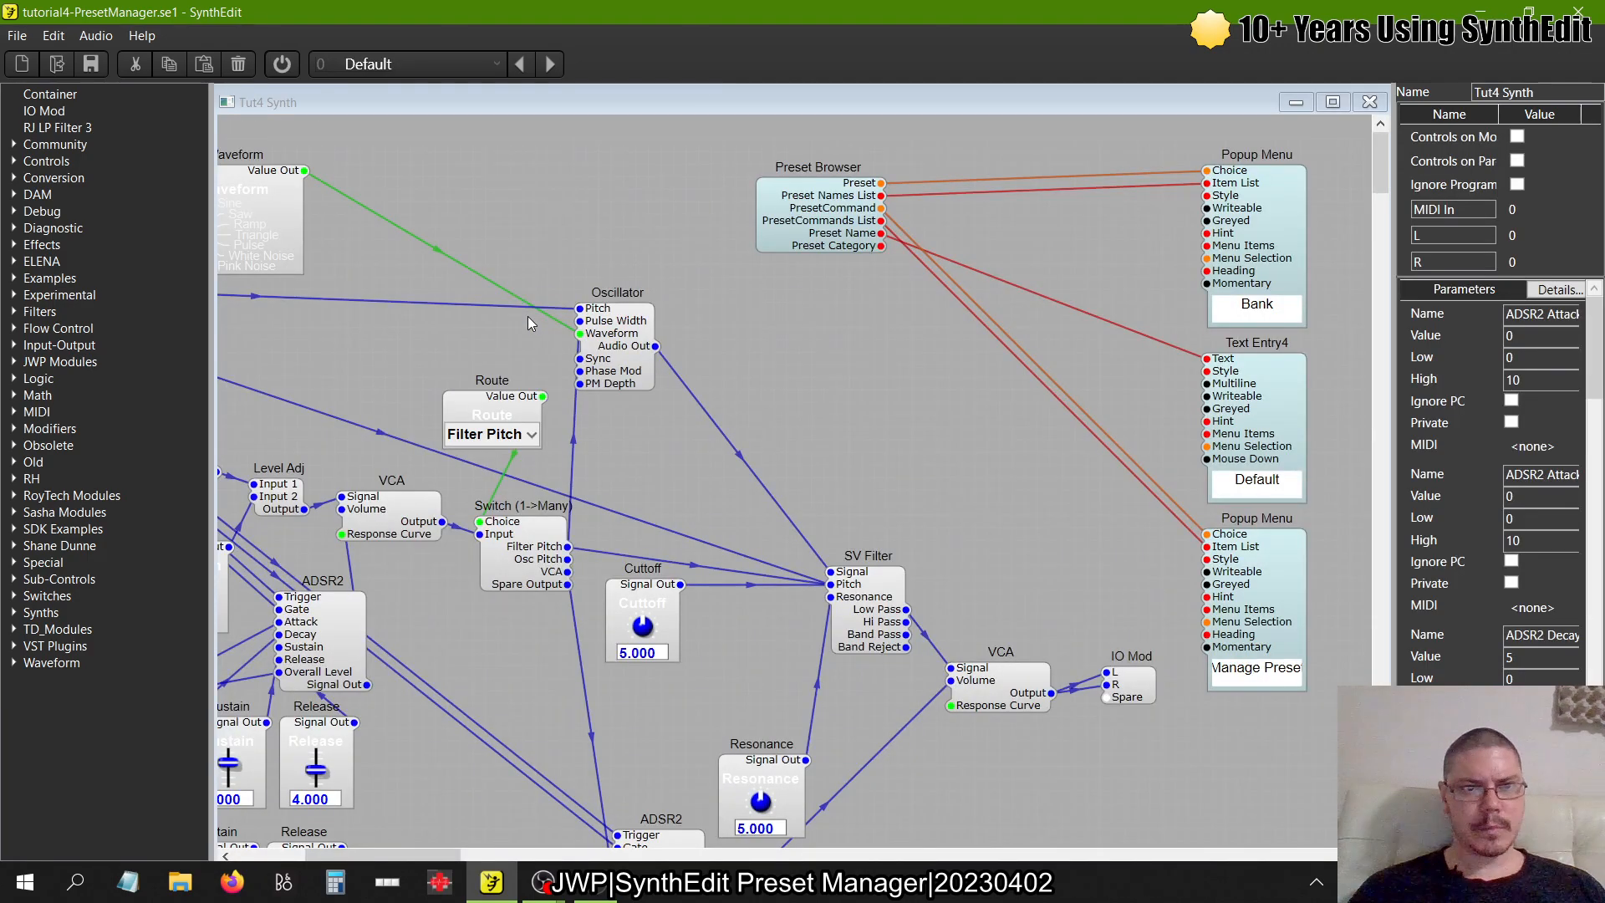
pyautogui.hscroll(10, 548, 268)
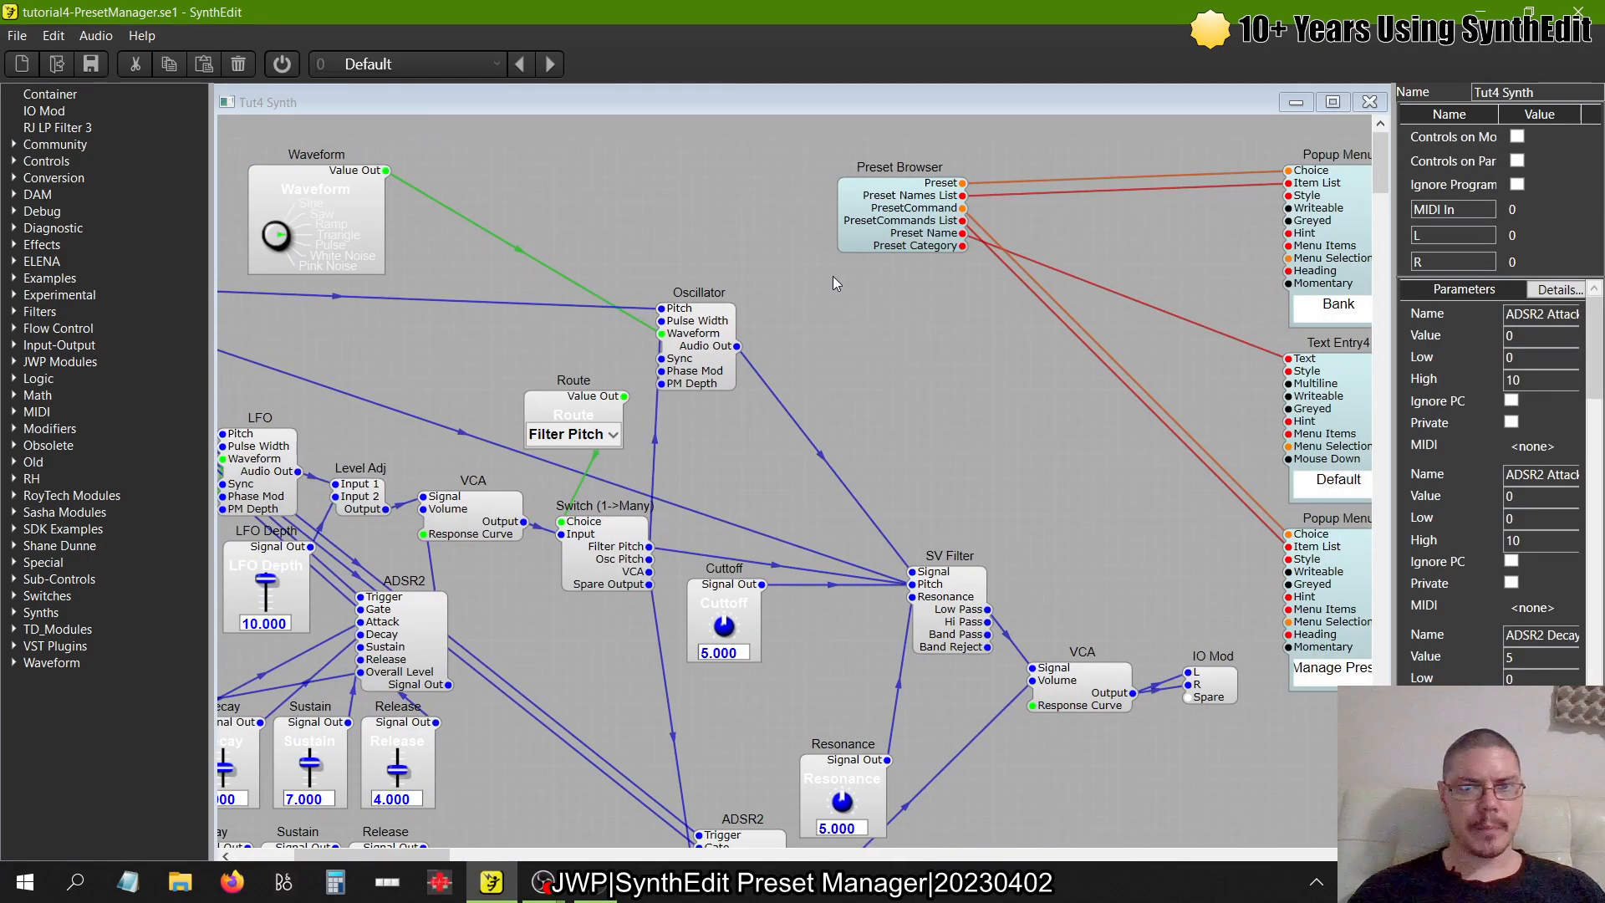
pyautogui.rightClick(832, 276)
pyautogui.click(912, 399)
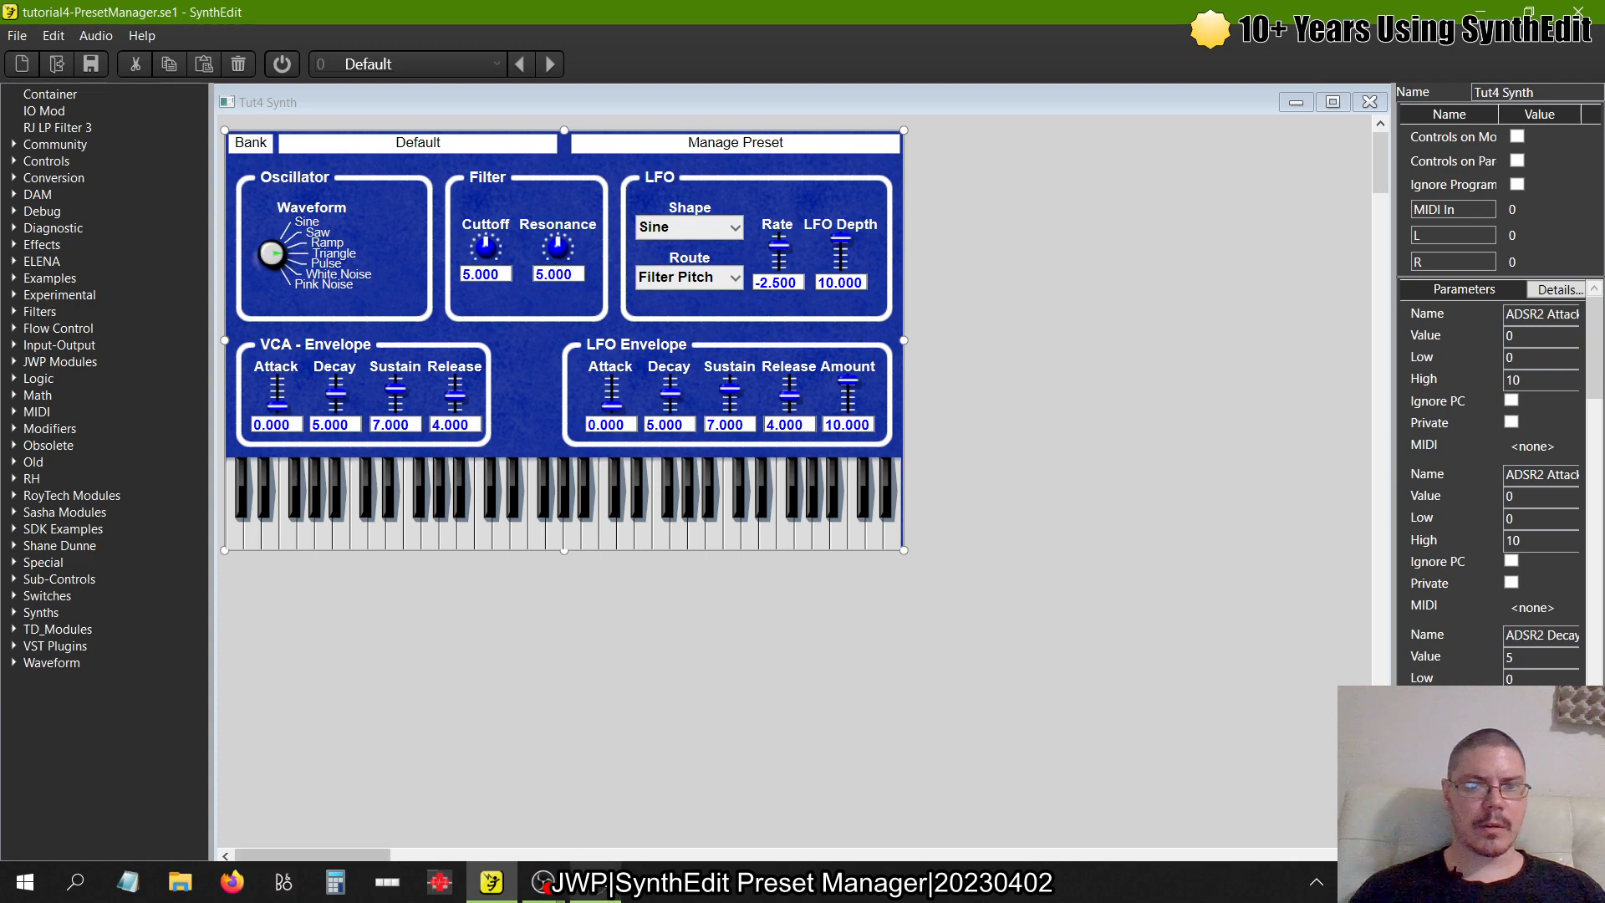
# - Export the project as the VST3 plugin Tut4 Synth PM without saving the project file first
pyautogui.click(17, 37)
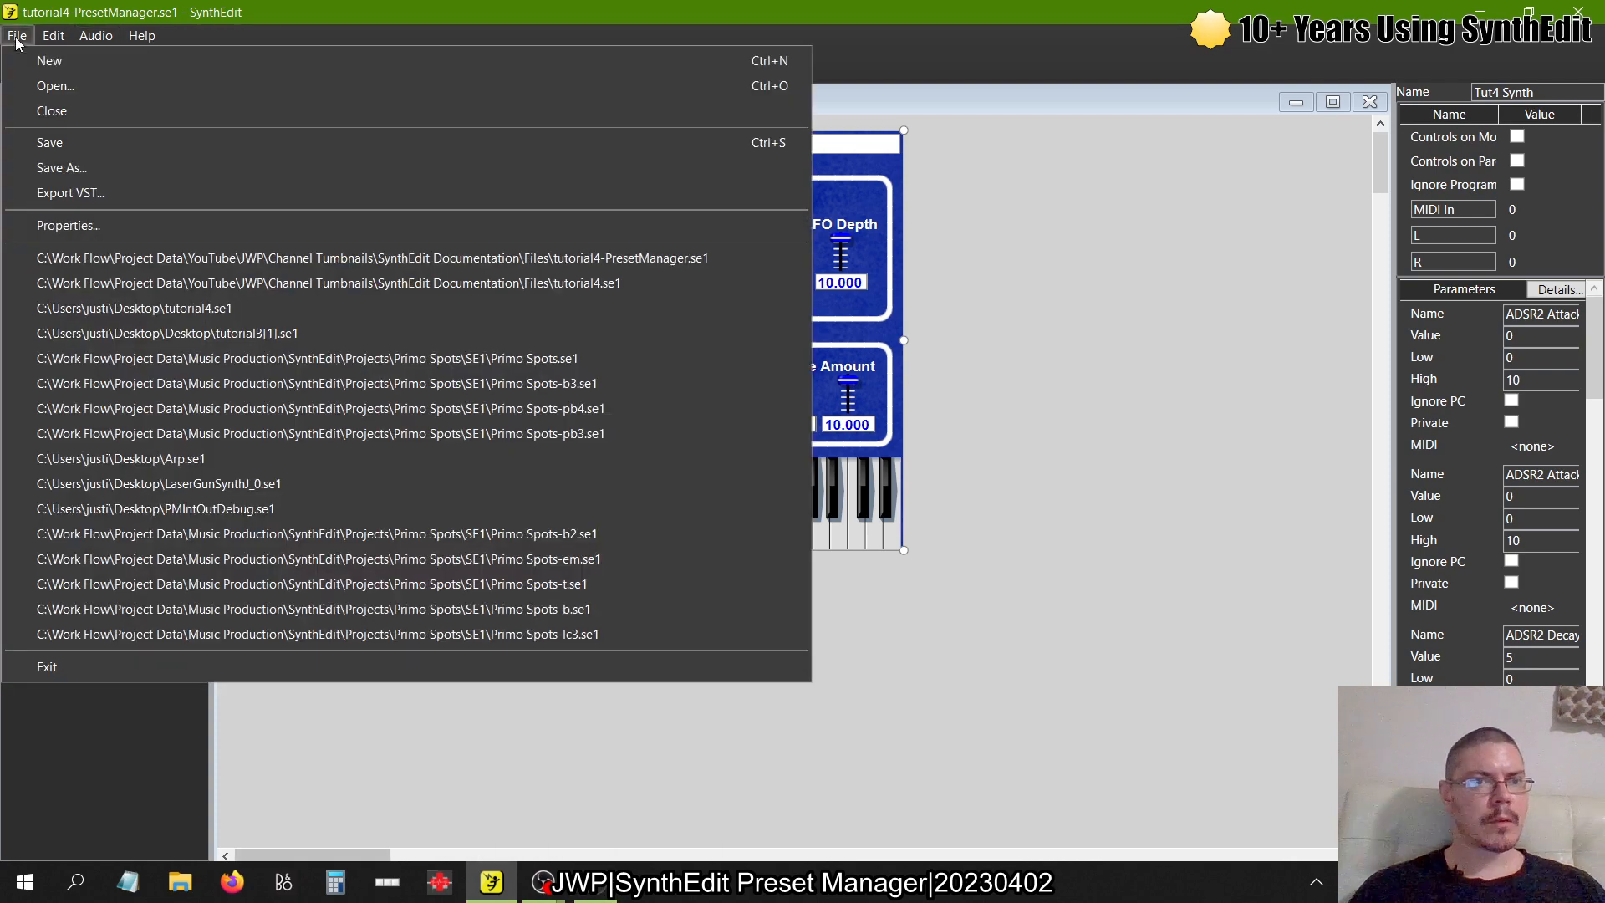
pyautogui.click(70, 193)
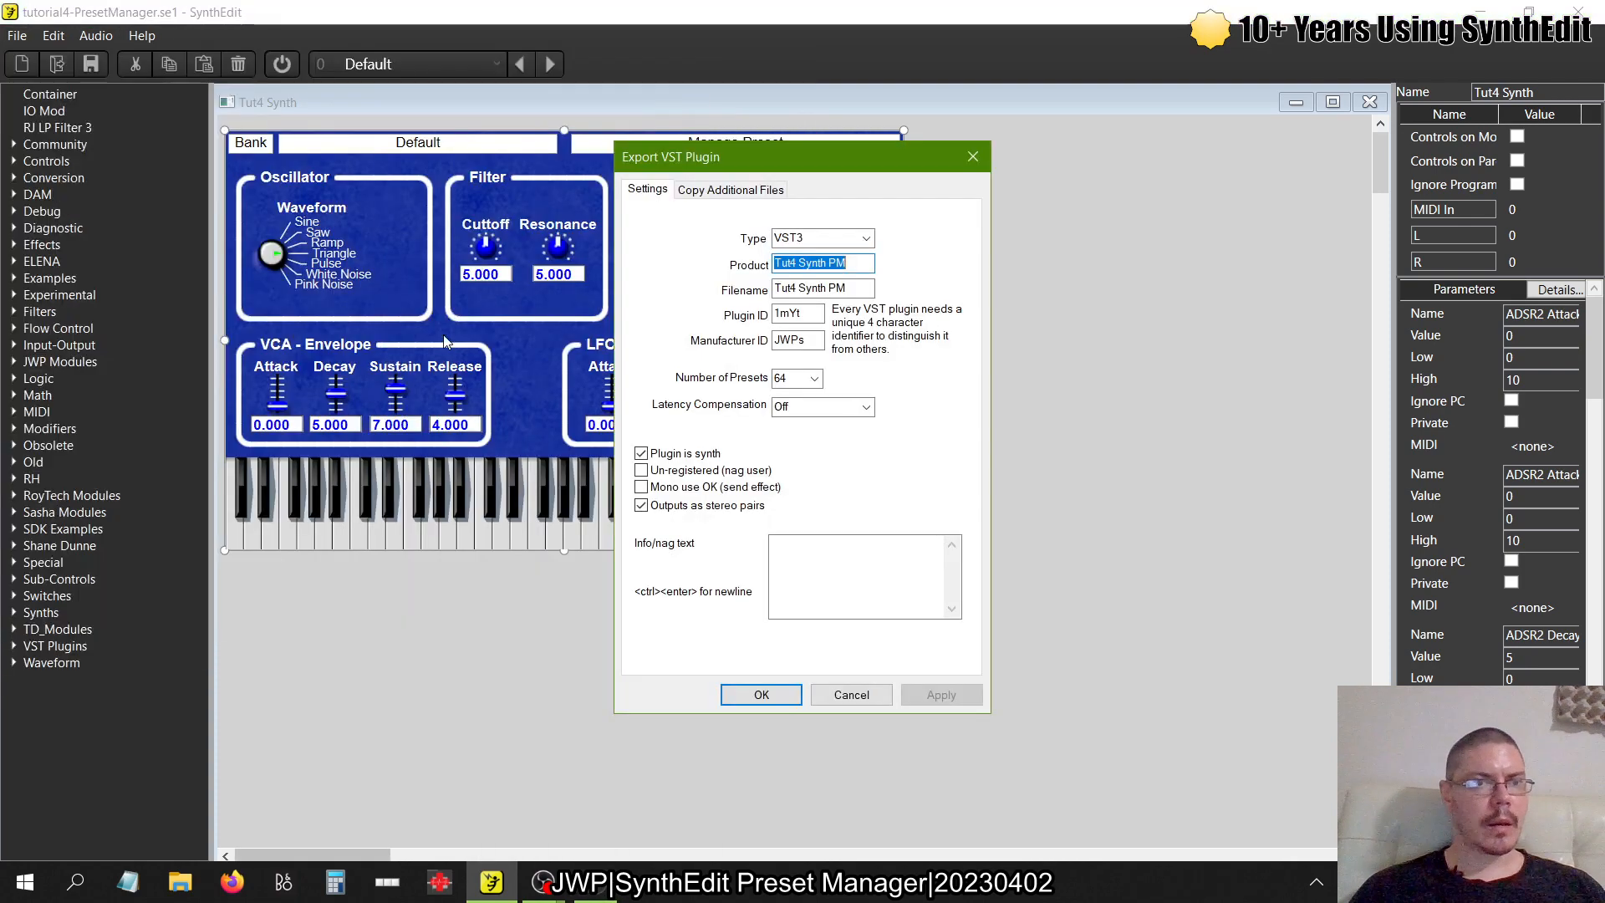
pyautogui.click(762, 695)
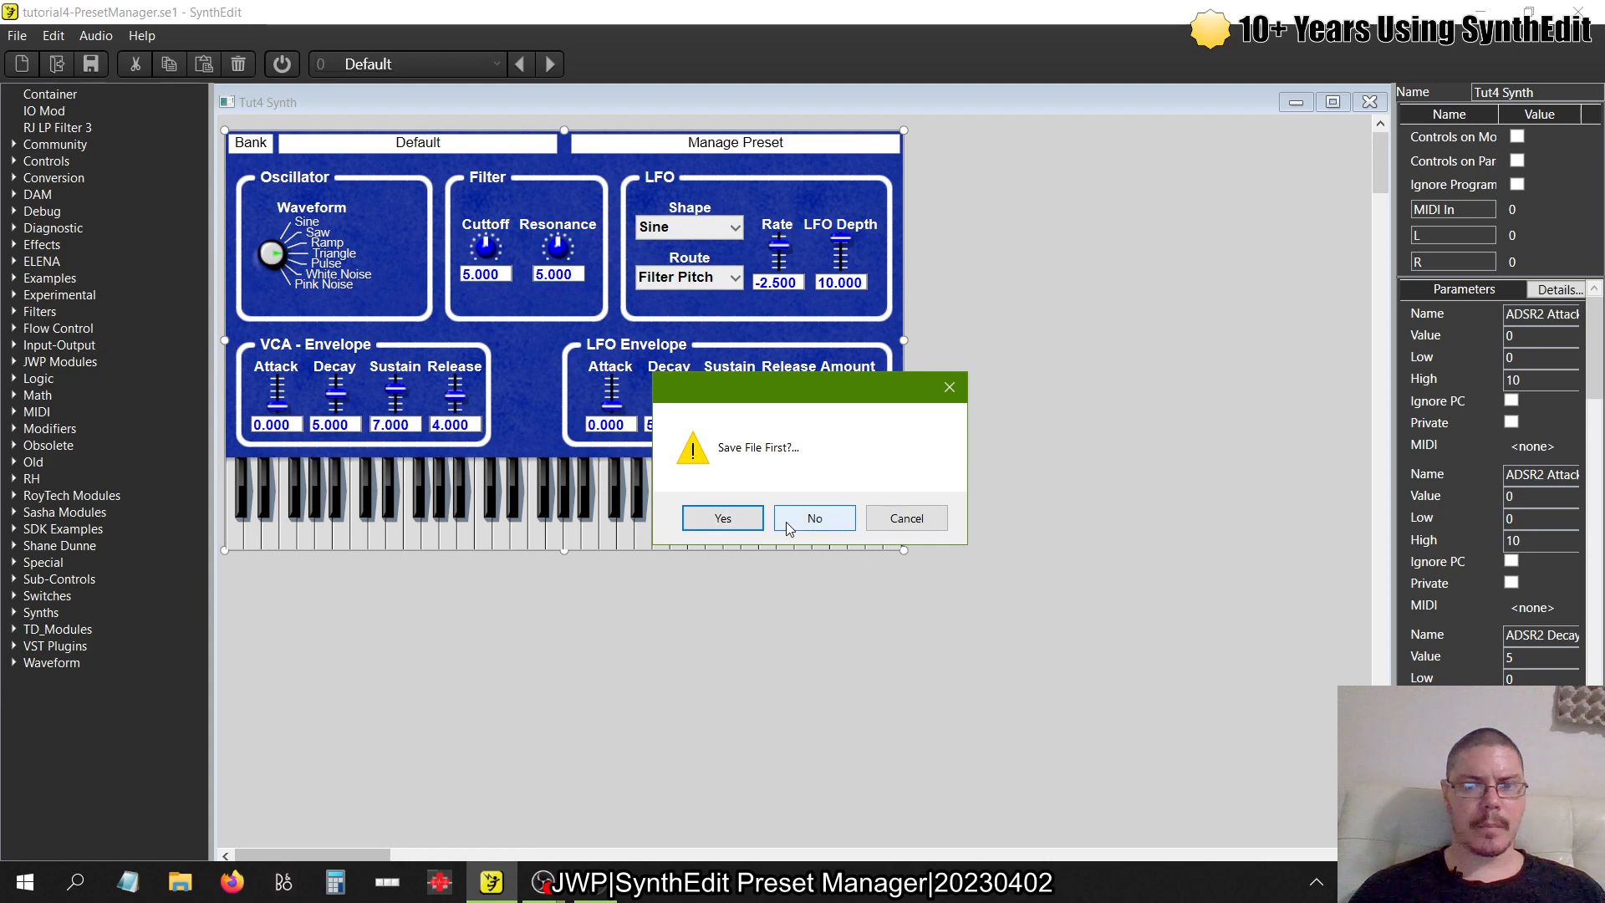
pyautogui.click(807, 519)
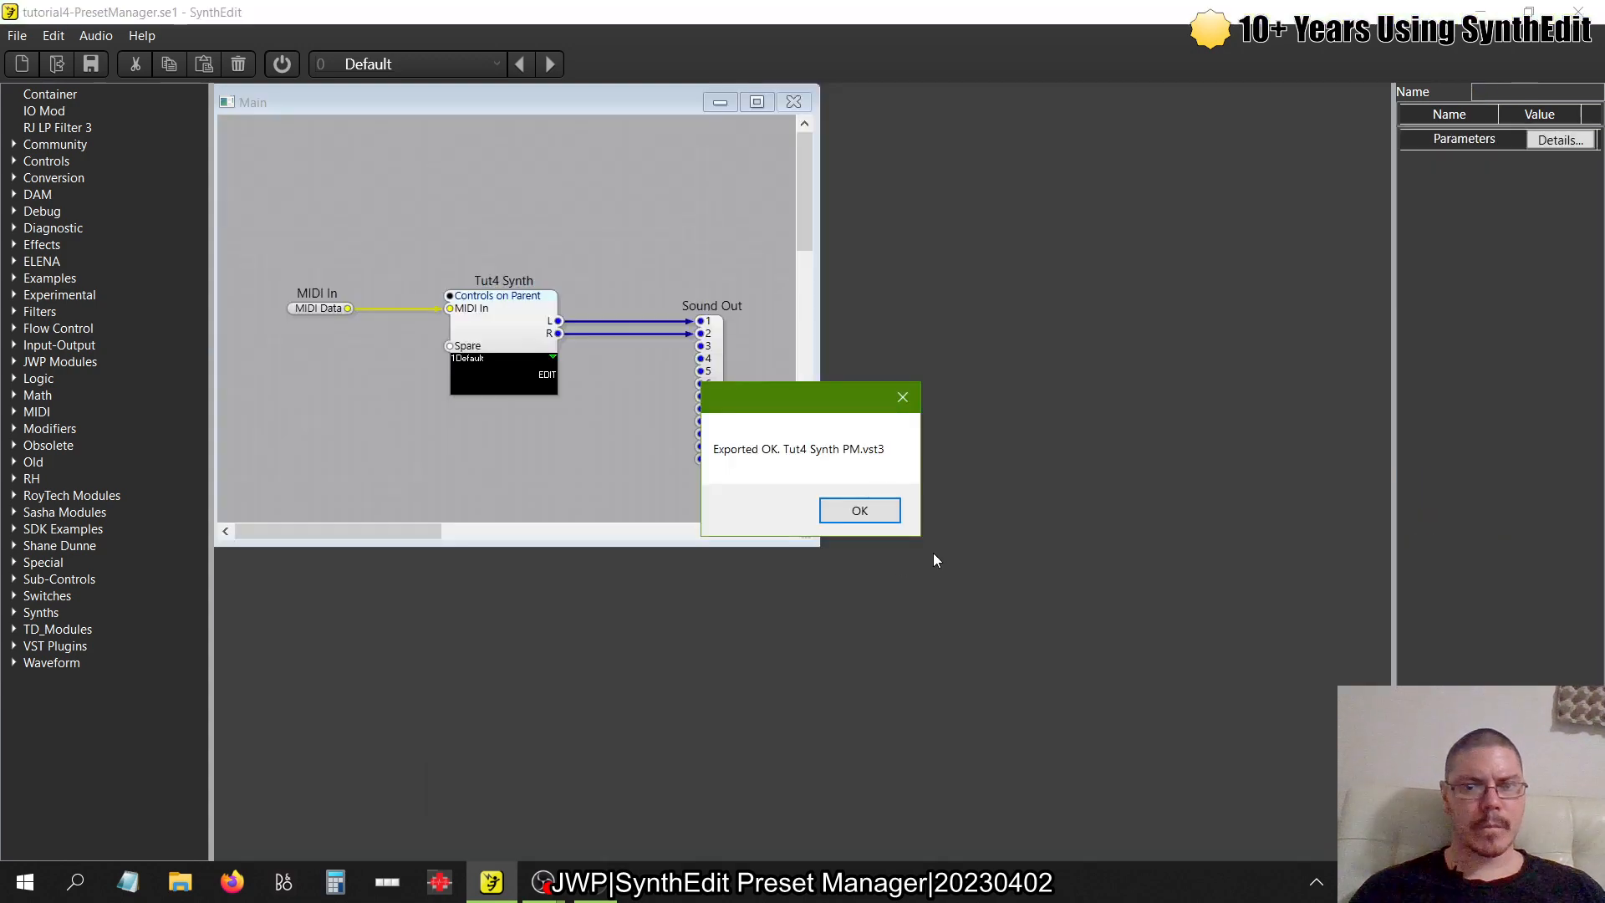
pyautogui.click(860, 510)
# - Switch to FL Studio, load the re-exported Tut4 Synth PM into the Sampler channel, and move its window toward the centre
pyautogui.click(587, 884)
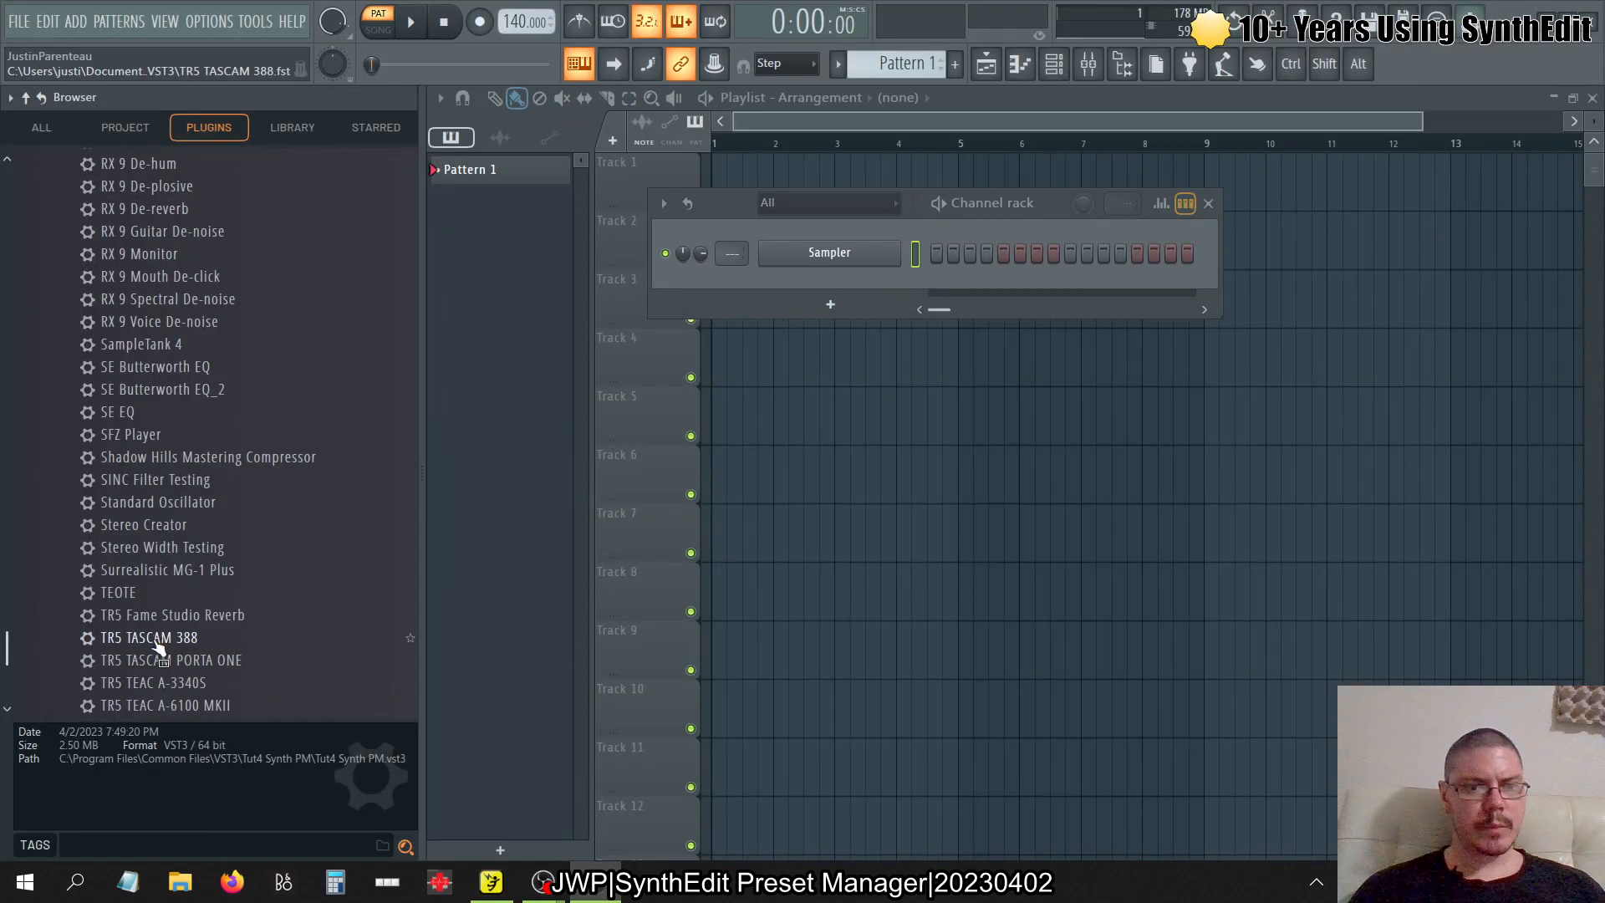
pyautogui.scroll(-3, 163, 585)
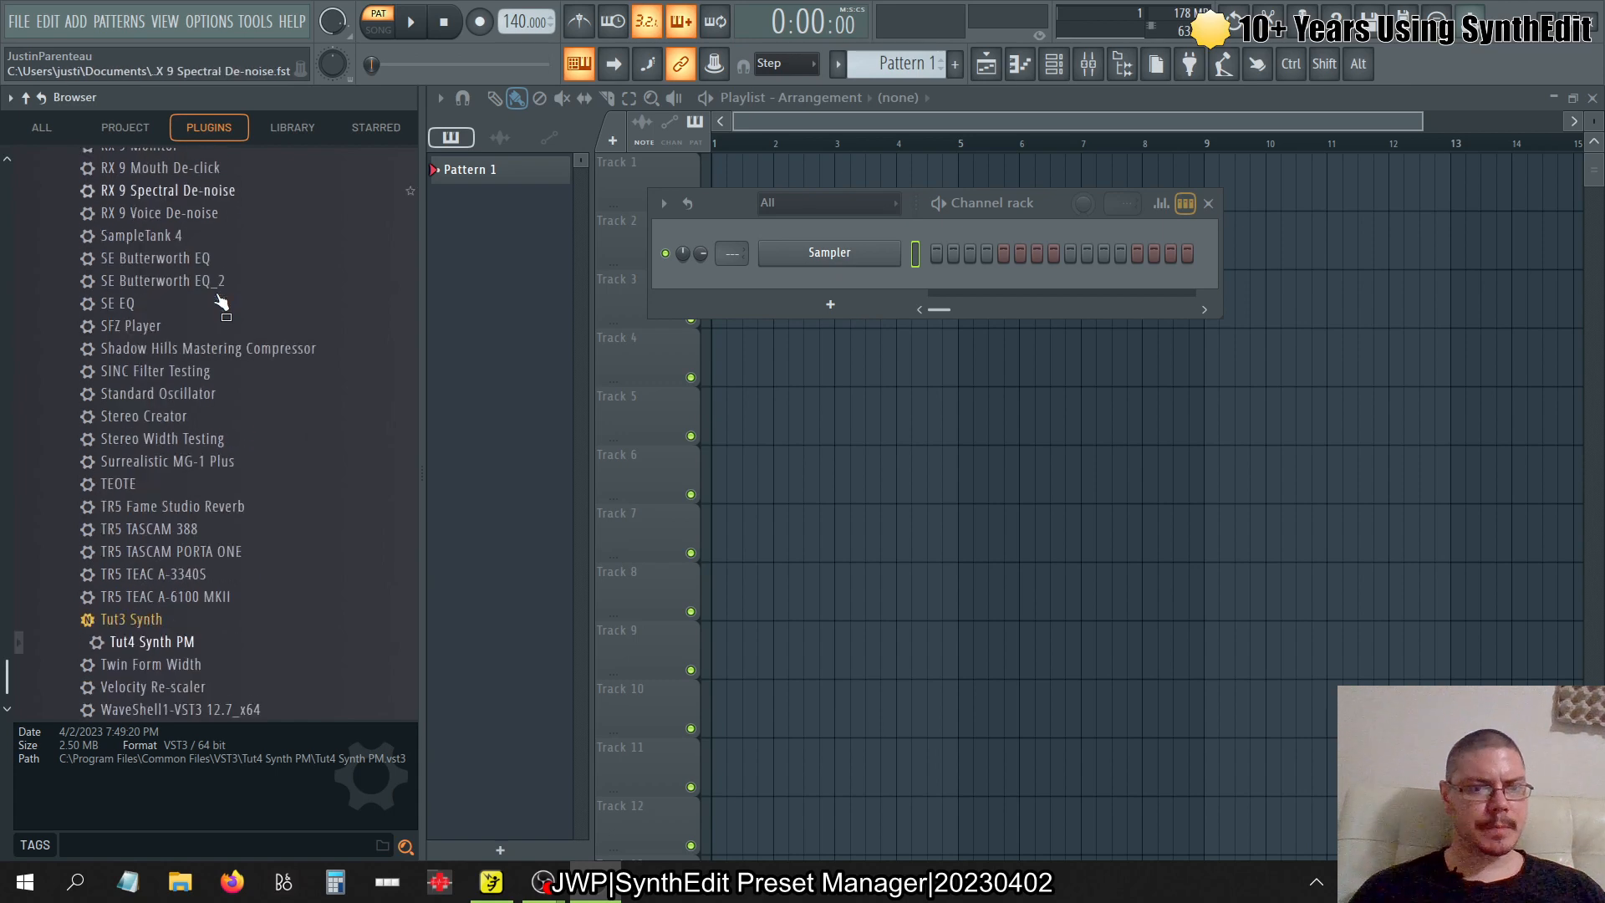
pyautogui.rightClick(155, 643)
pyautogui.click(244, 620)
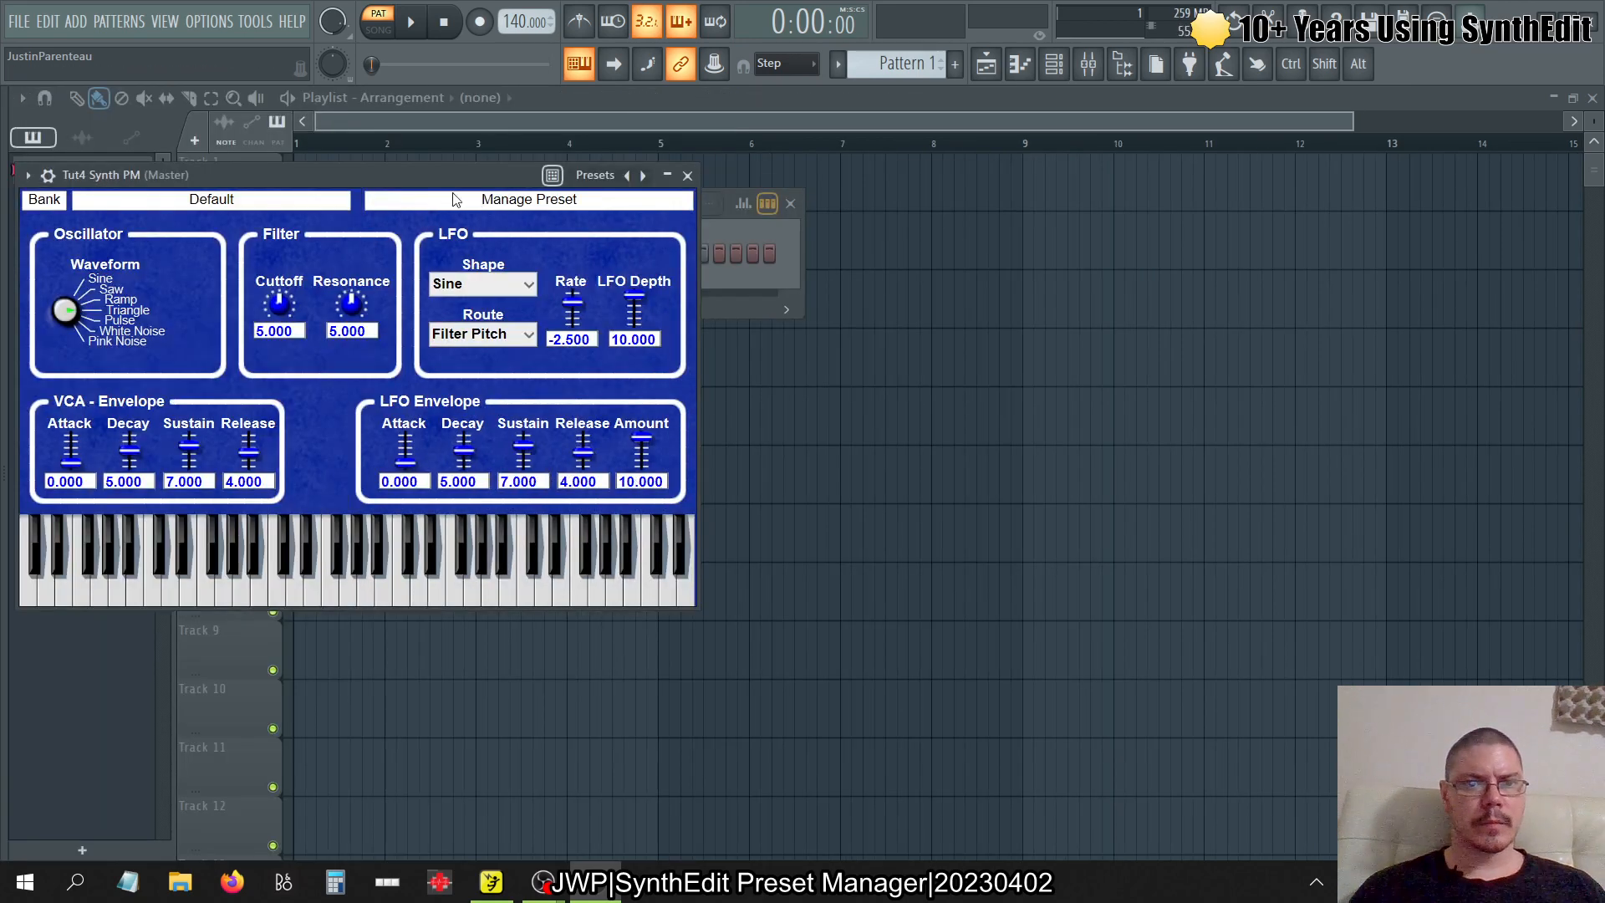
pyautogui.moveTo(439, 173); pyautogui.dragTo(846, 199)
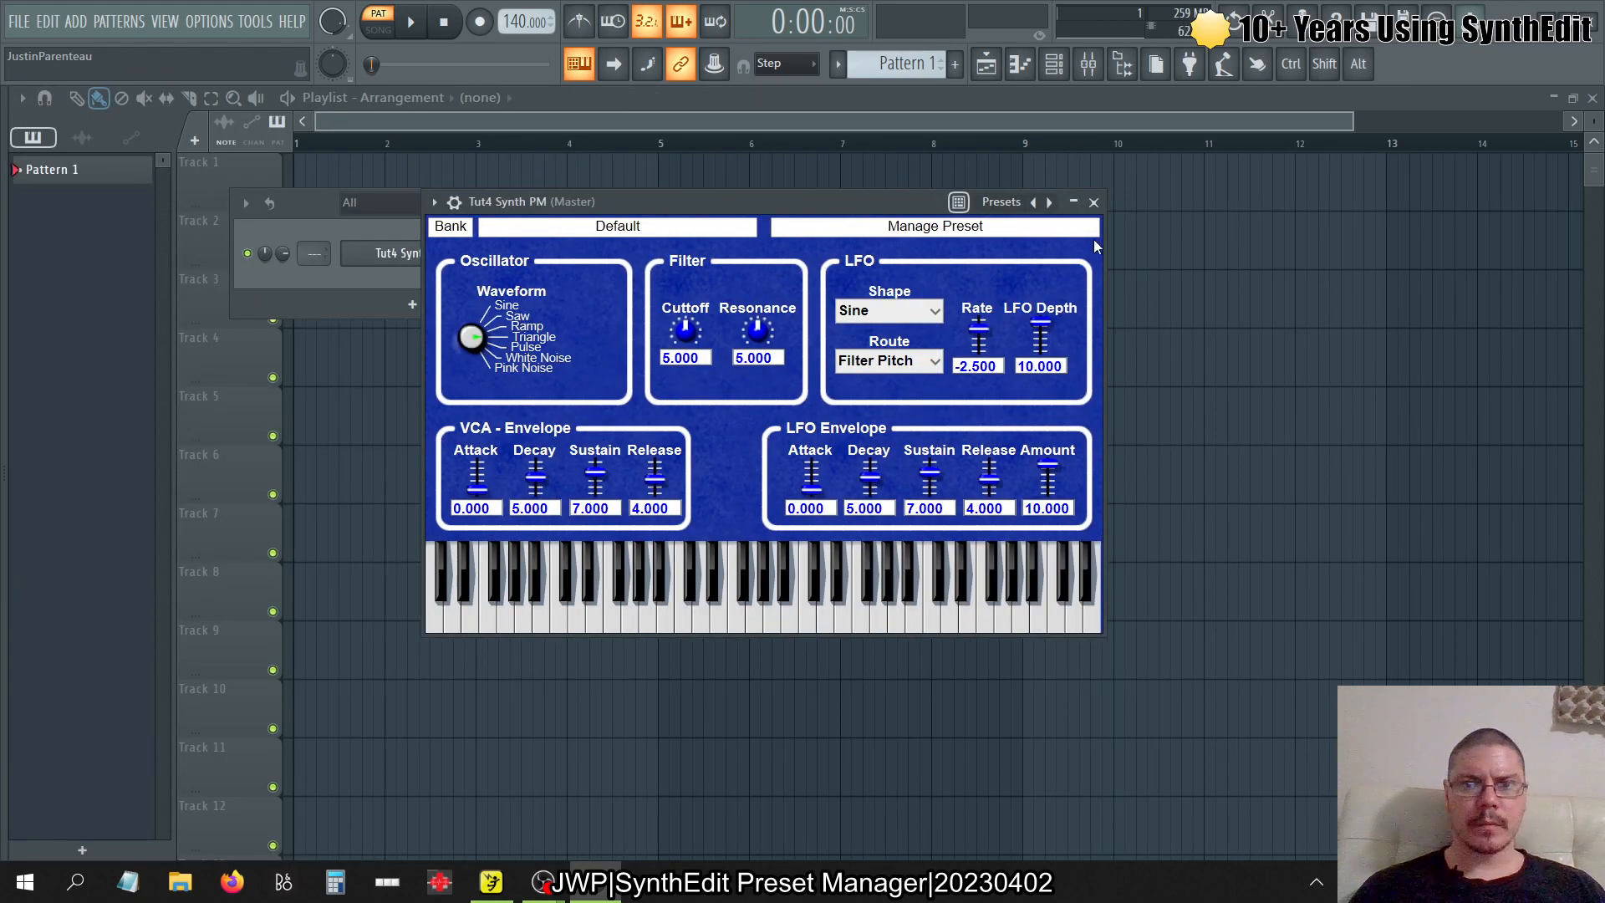
# - View the plugin's preset management options and open the Export Bank dialog, closing it without saving
pyautogui.rightClick(1049, 198)
pyautogui.click(917, 200)
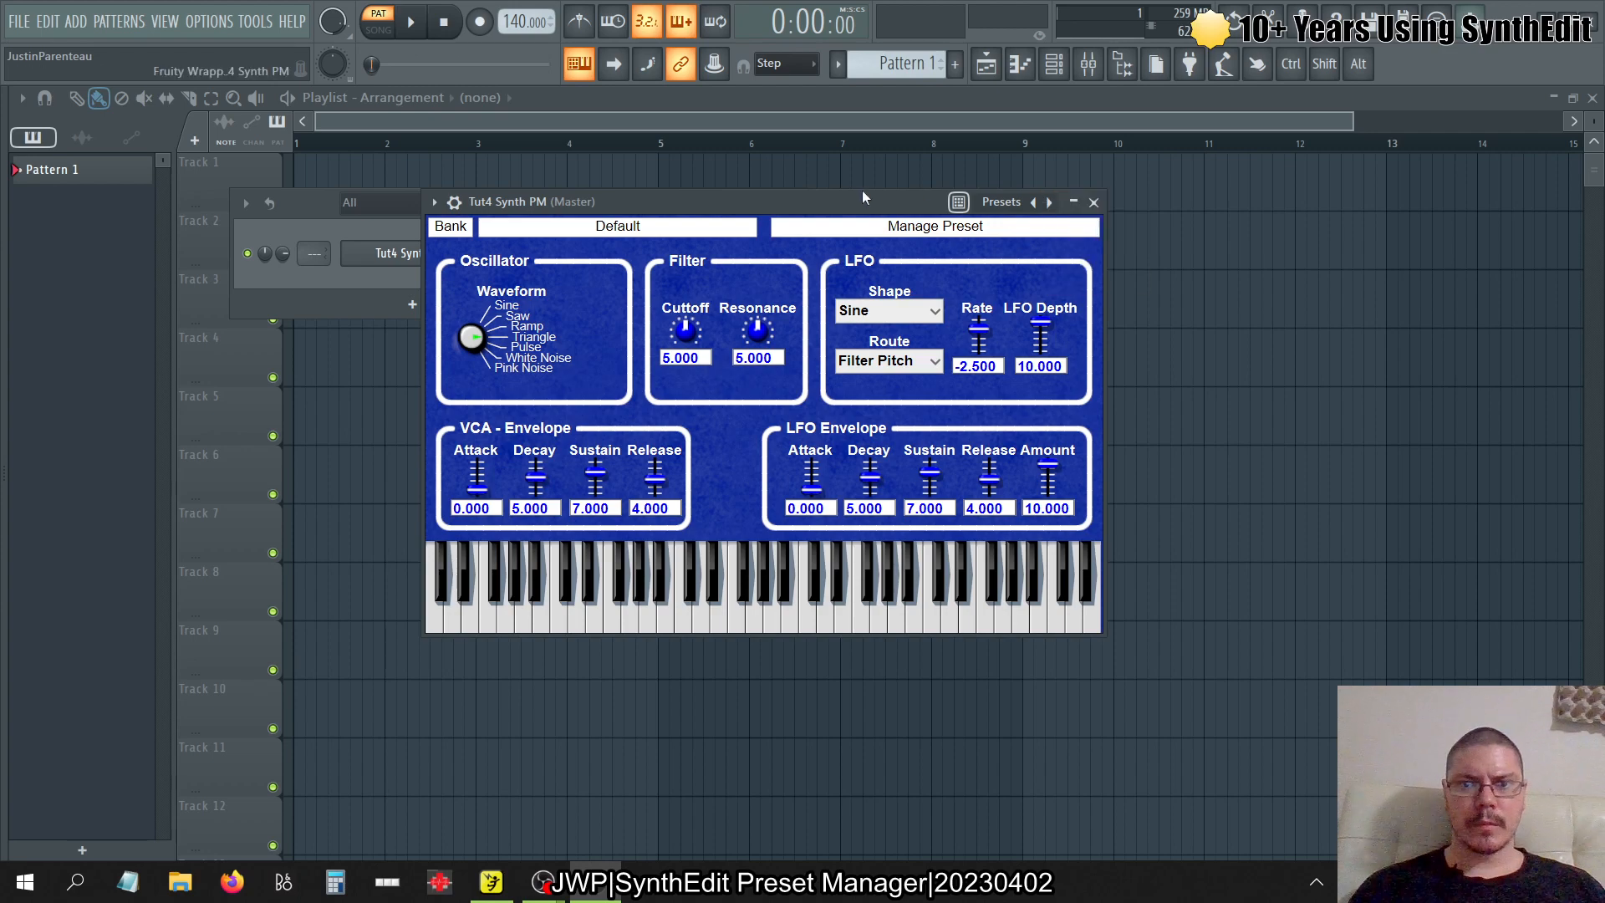
pyautogui.click(924, 227)
pyautogui.click(870, 286)
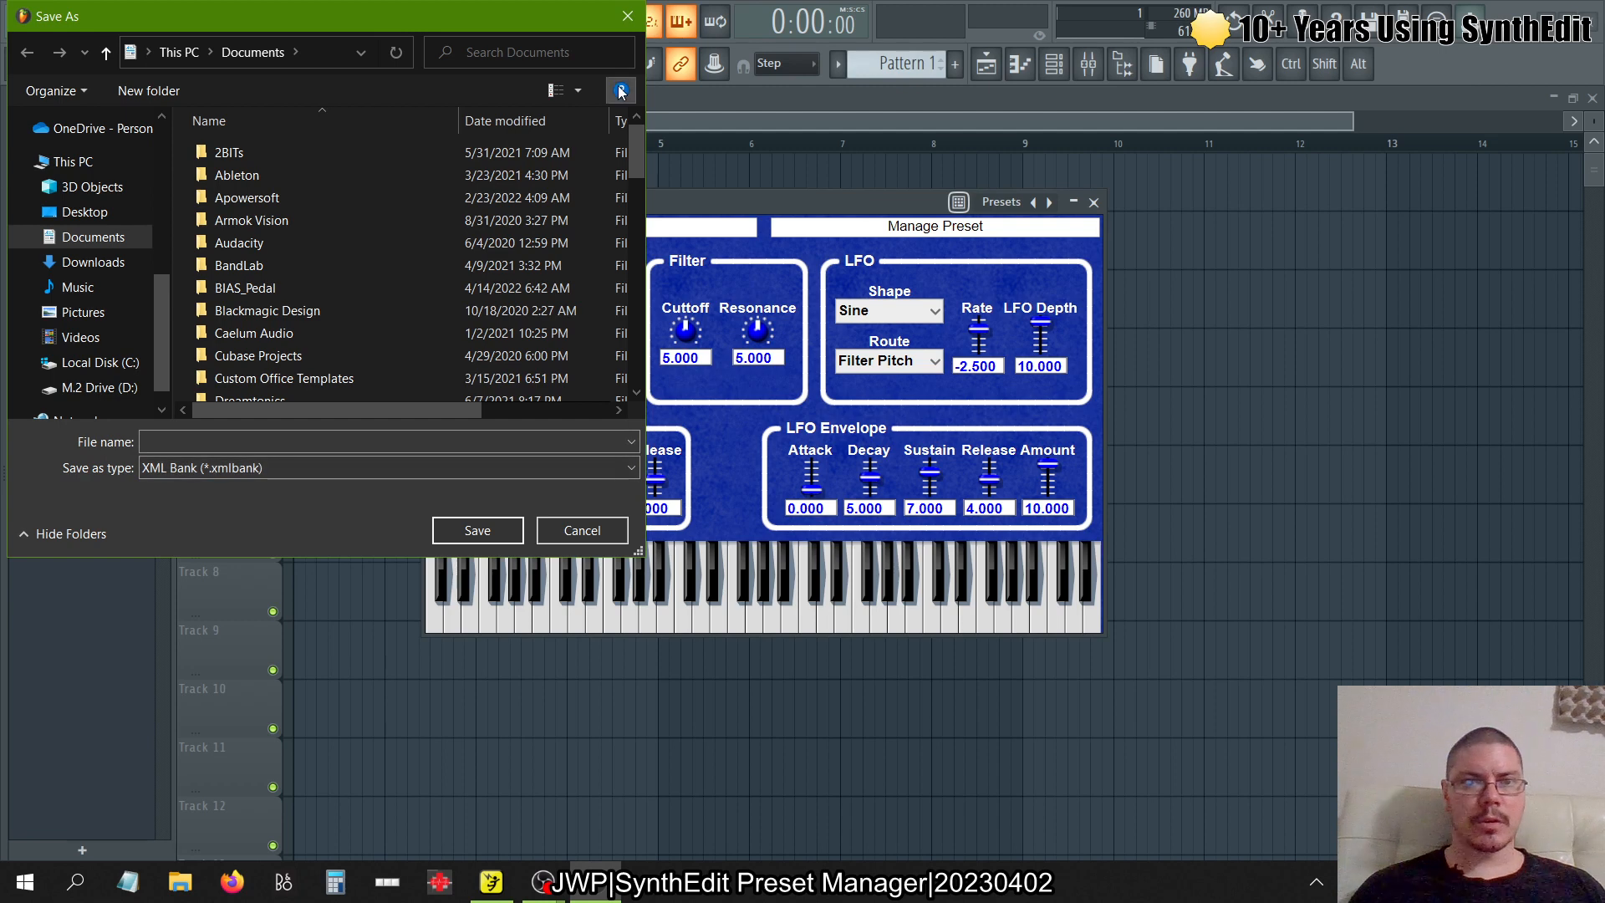
pyautogui.click(628, 16)
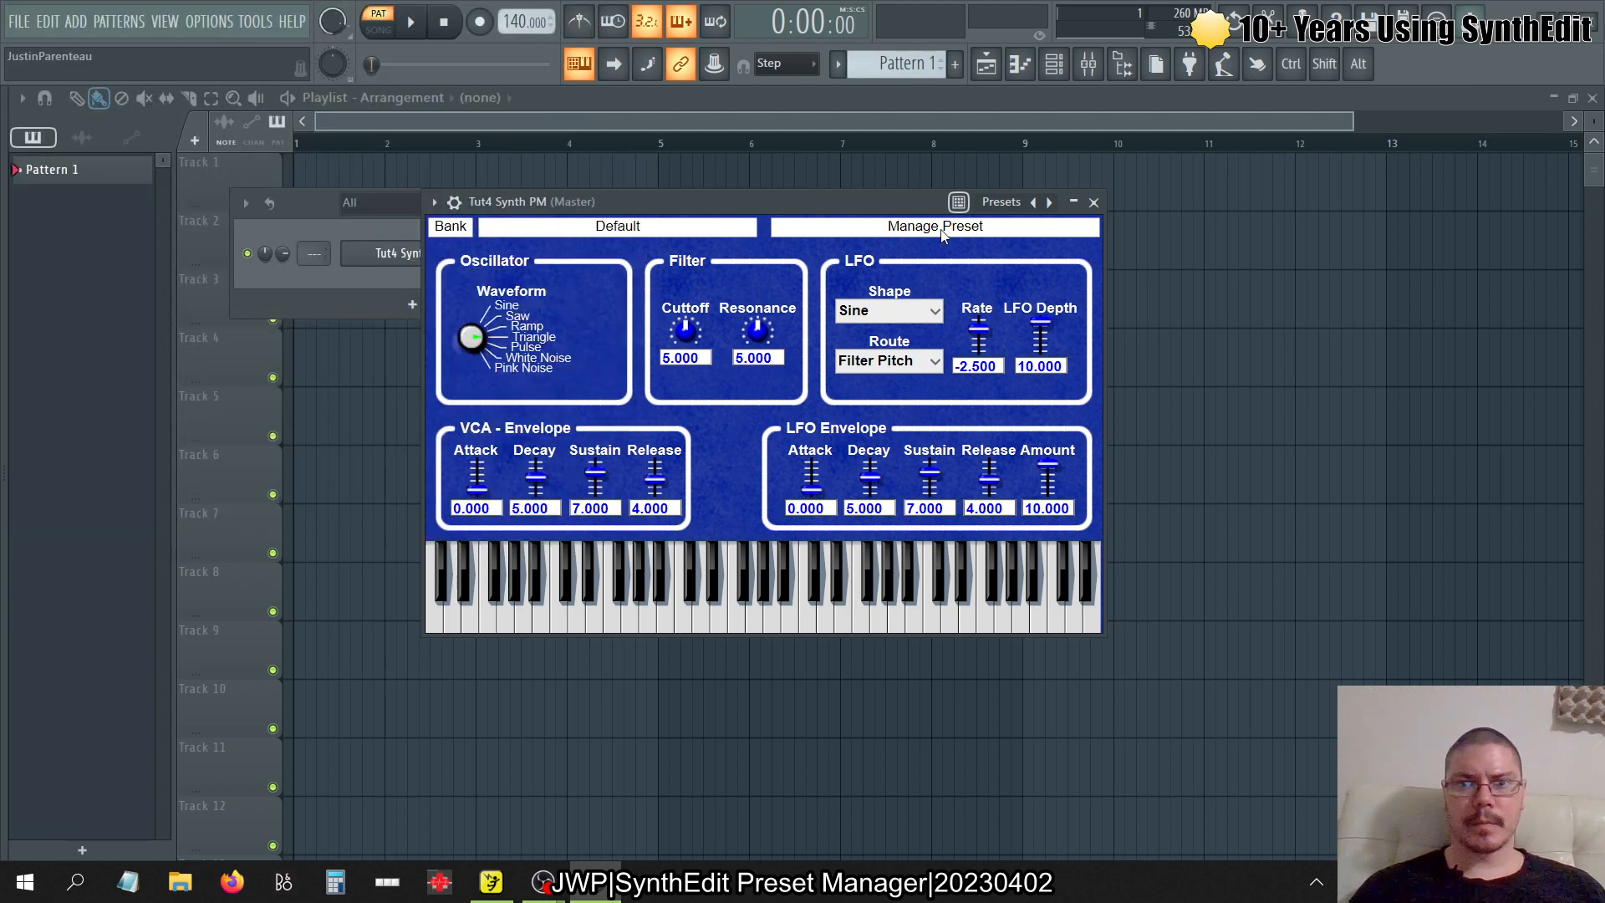
pyautogui.click(865, 235)
pyautogui.click(770, 194)
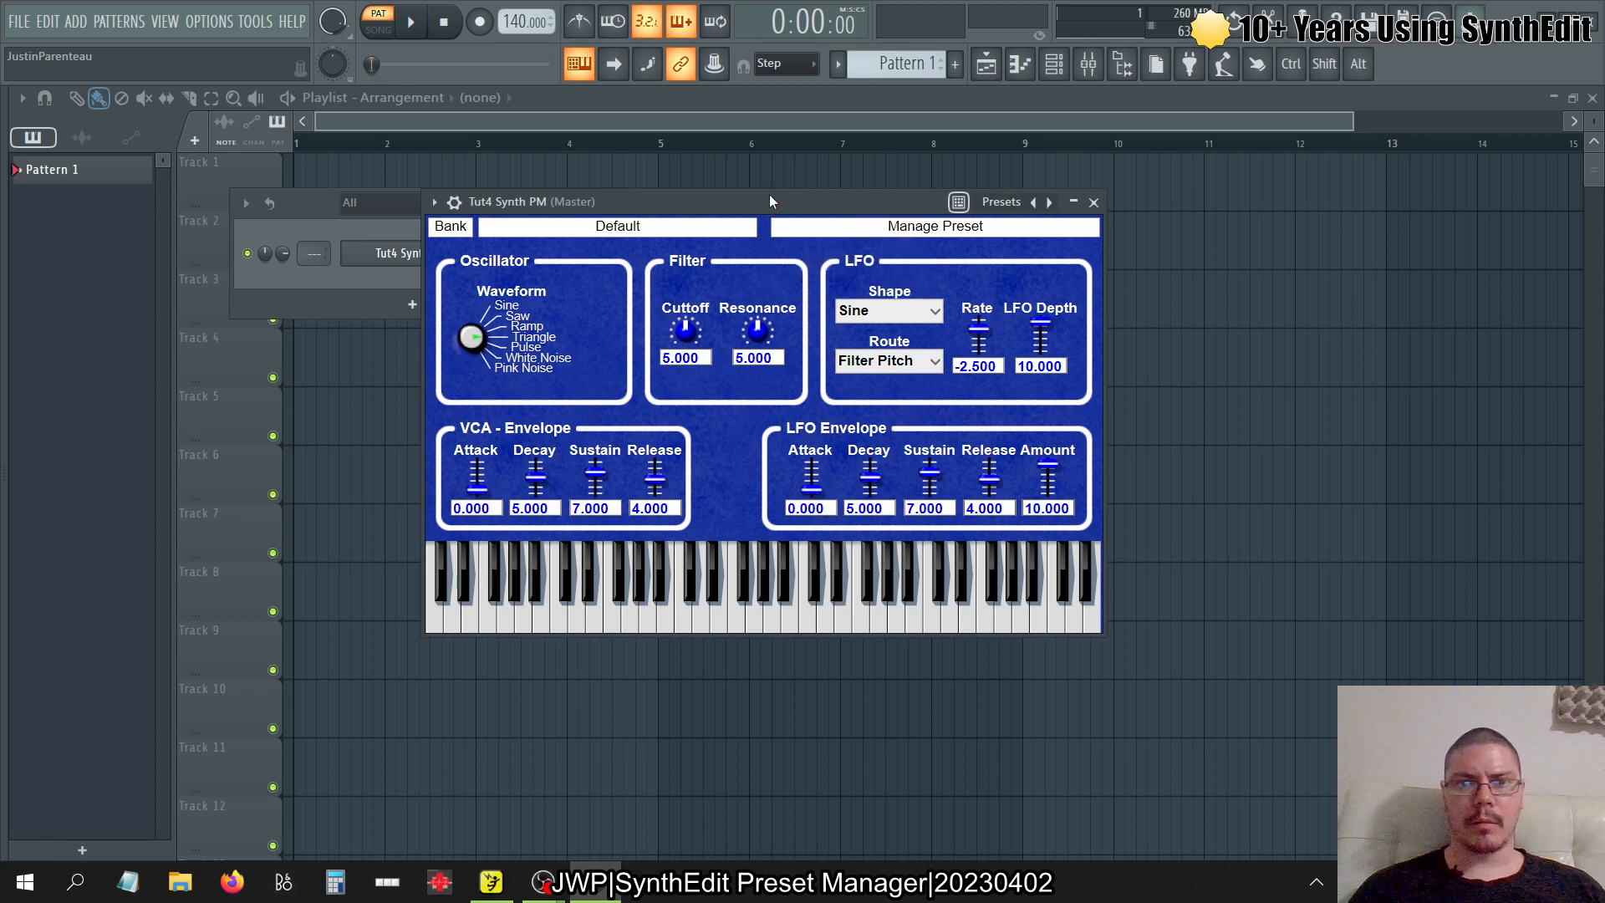
# - Rename the Default preset in the plugin as Preset 1
pyautogui.click(687, 233)
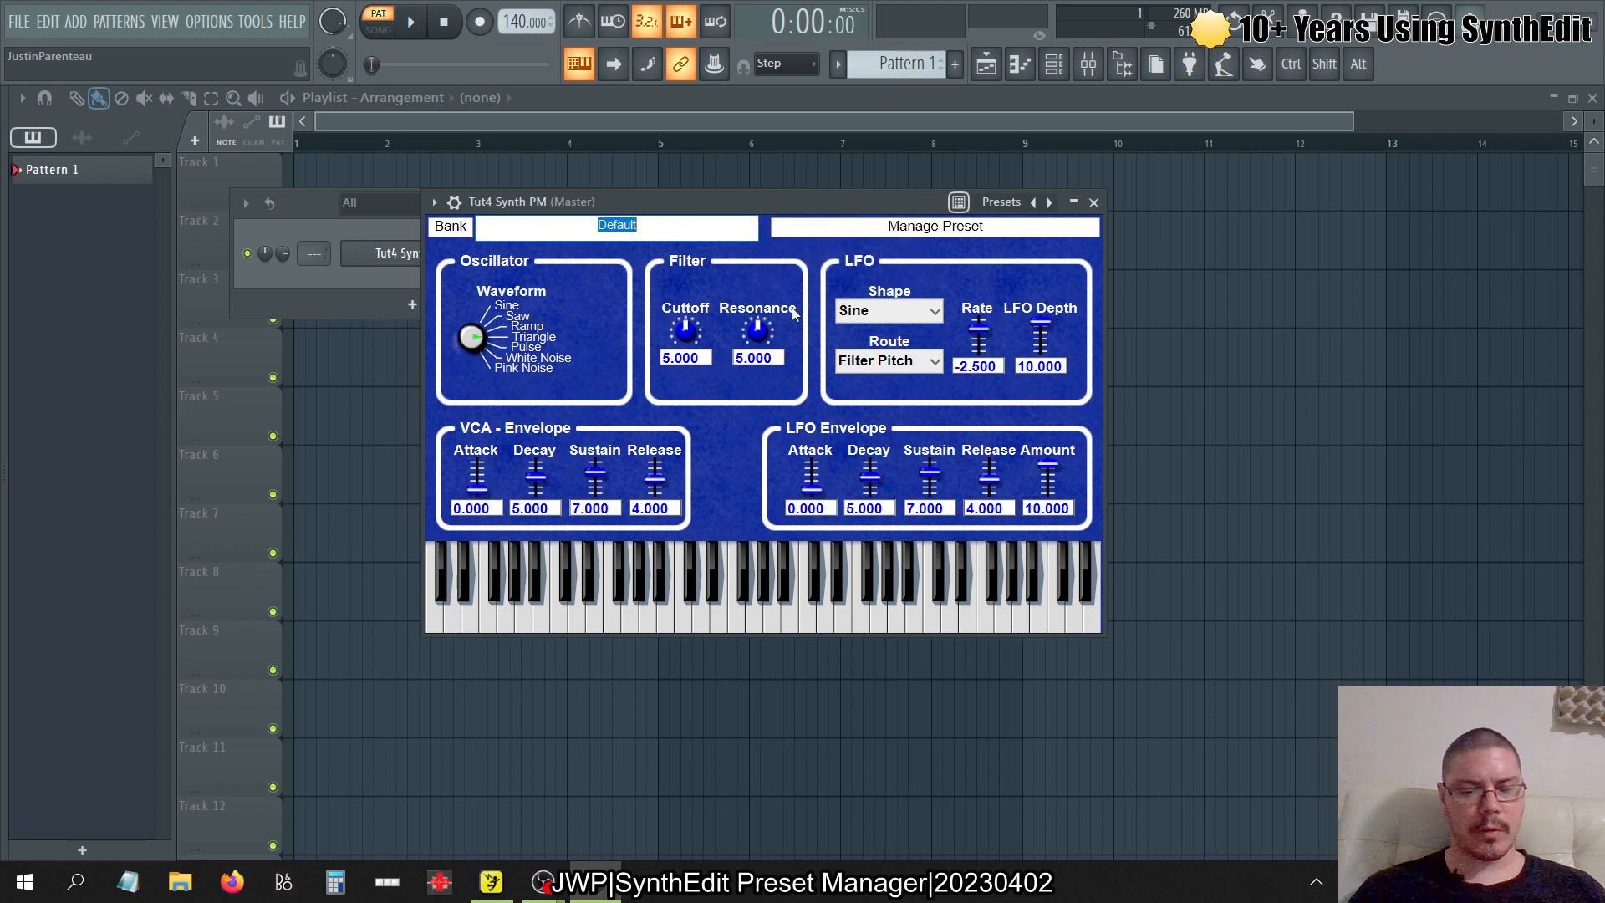
pyautogui.write('Preset')
pyautogui.press('BackSpace')
pyautogui.press('BackSpace')
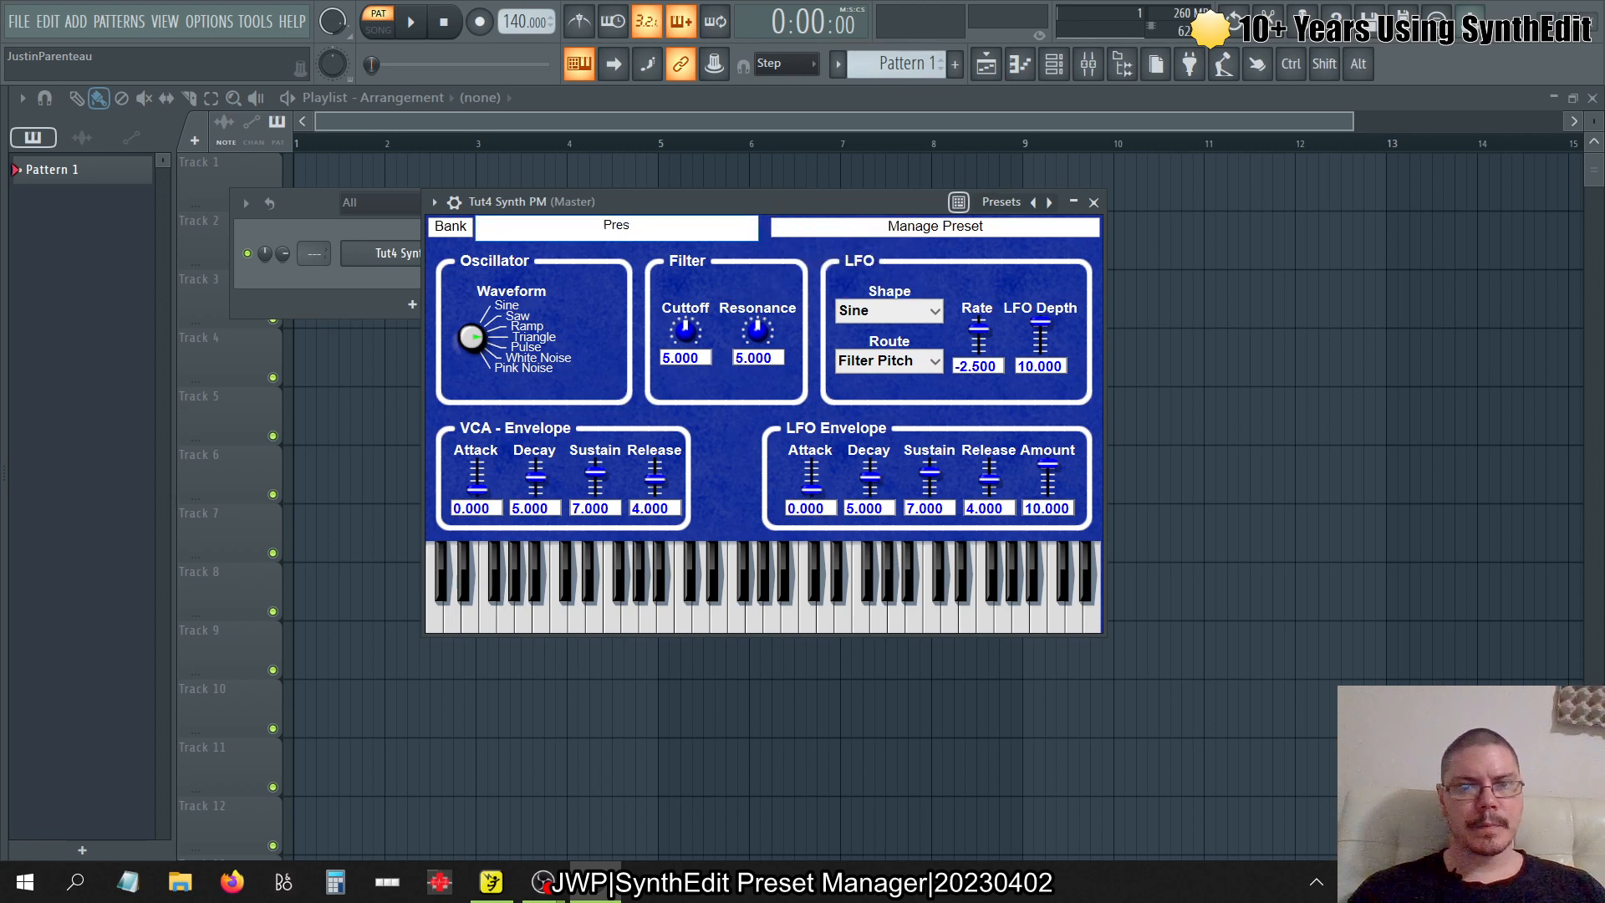
pyautogui.write('et 1')
pyautogui.press('Return')
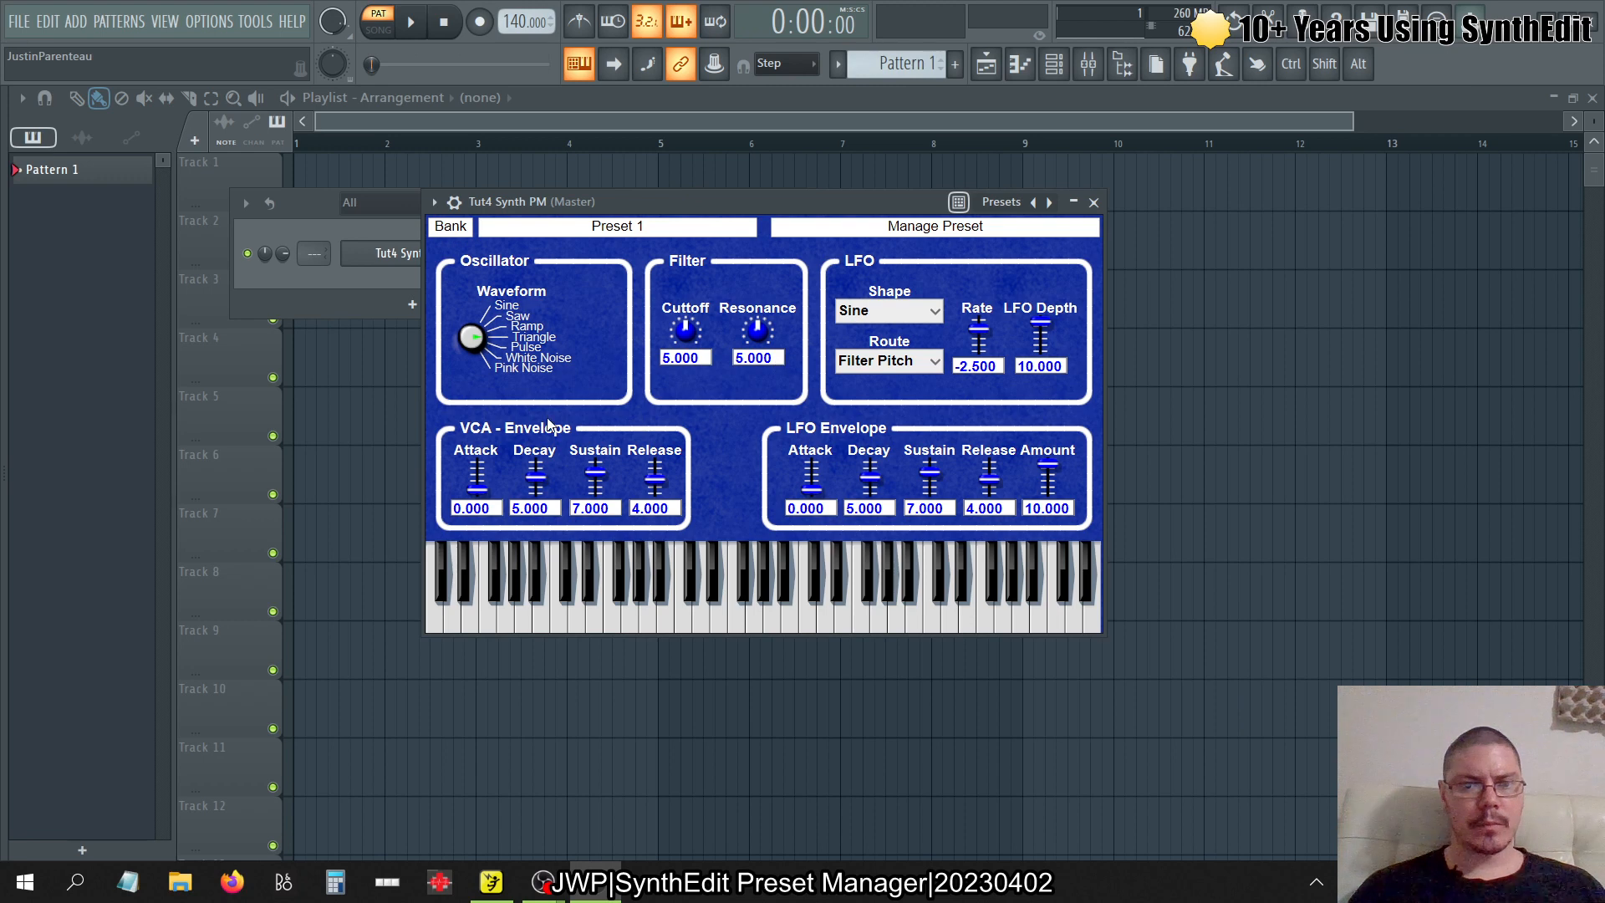
# - Set the VCA envelope's Attack to 2.000 and briefly start and stop playback
pyautogui.moveTo(480, 497); pyautogui.dragTo(480, 490)
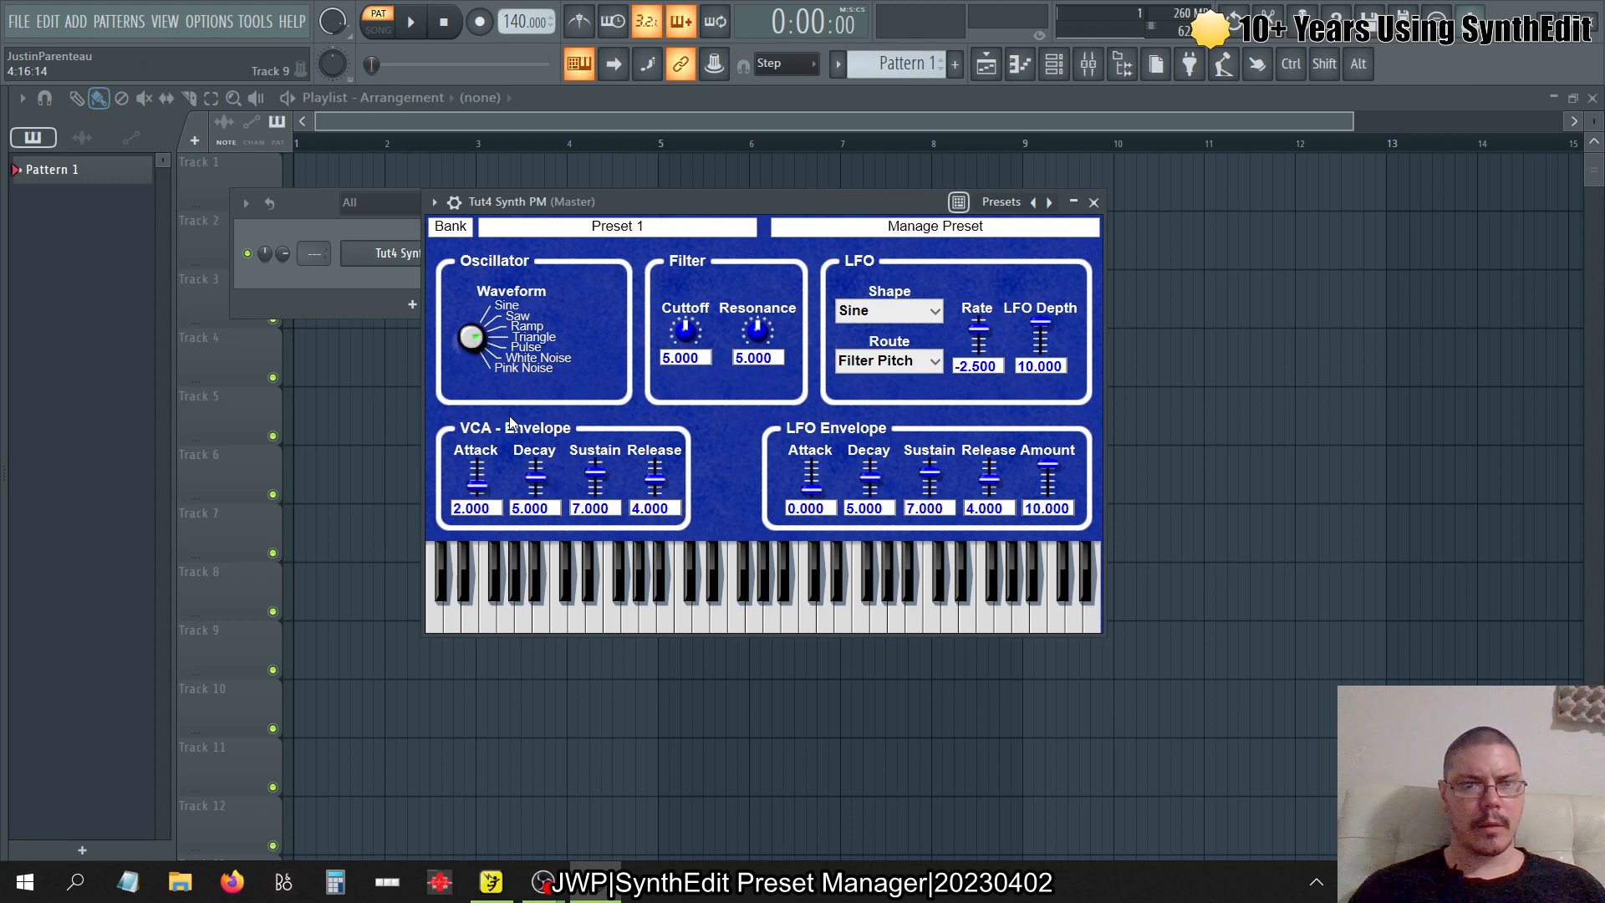
pyautogui.press('space')
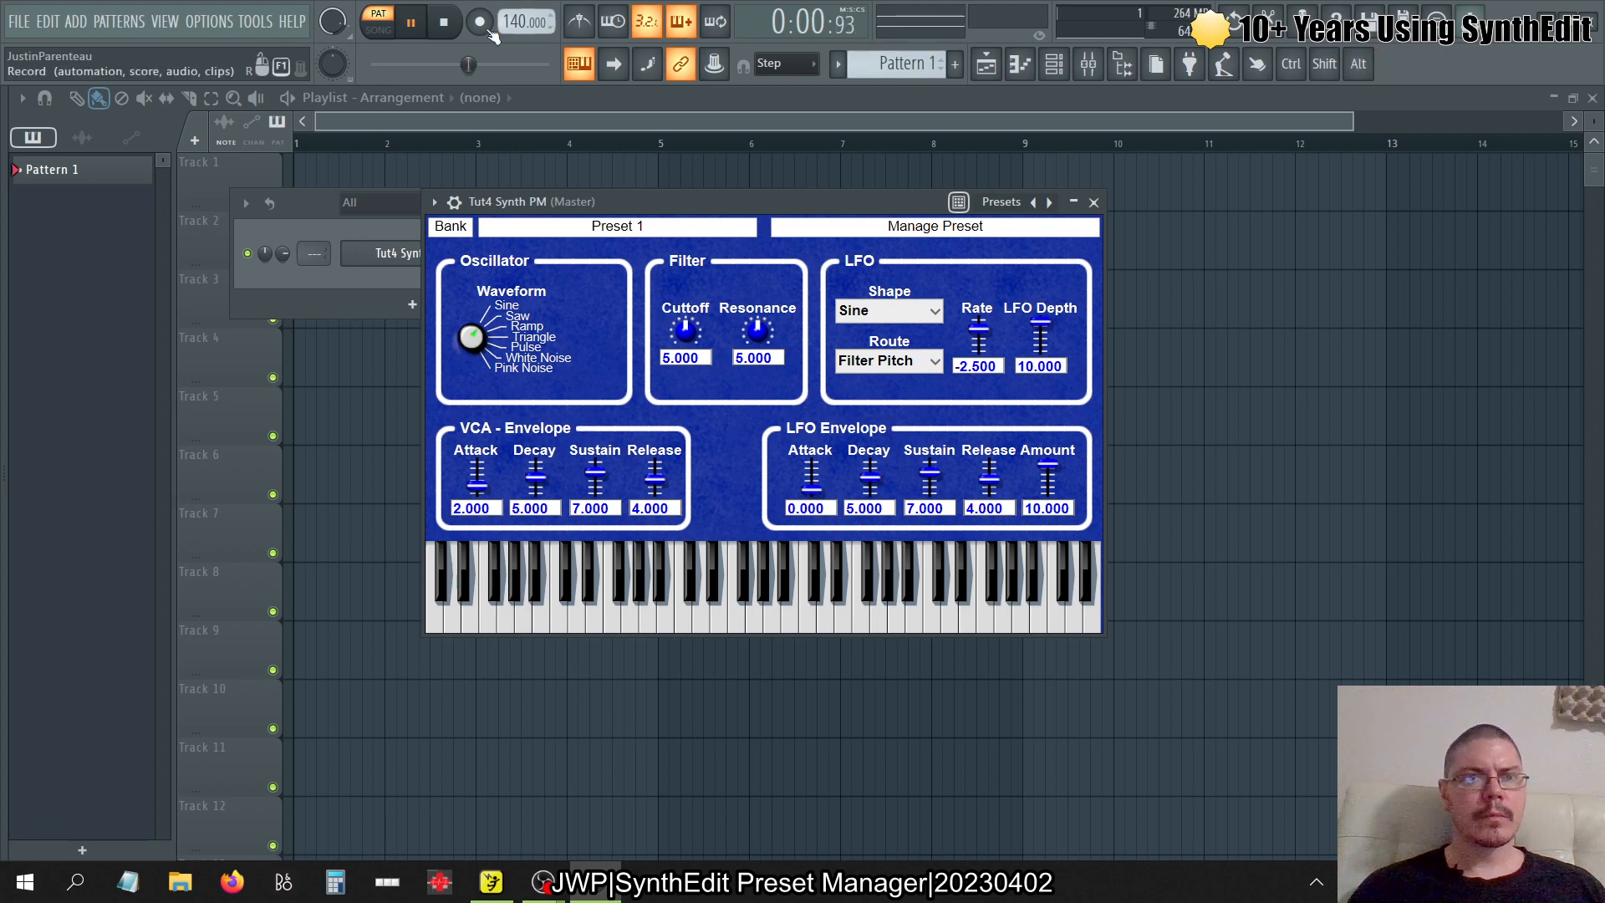
pyautogui.press('space')
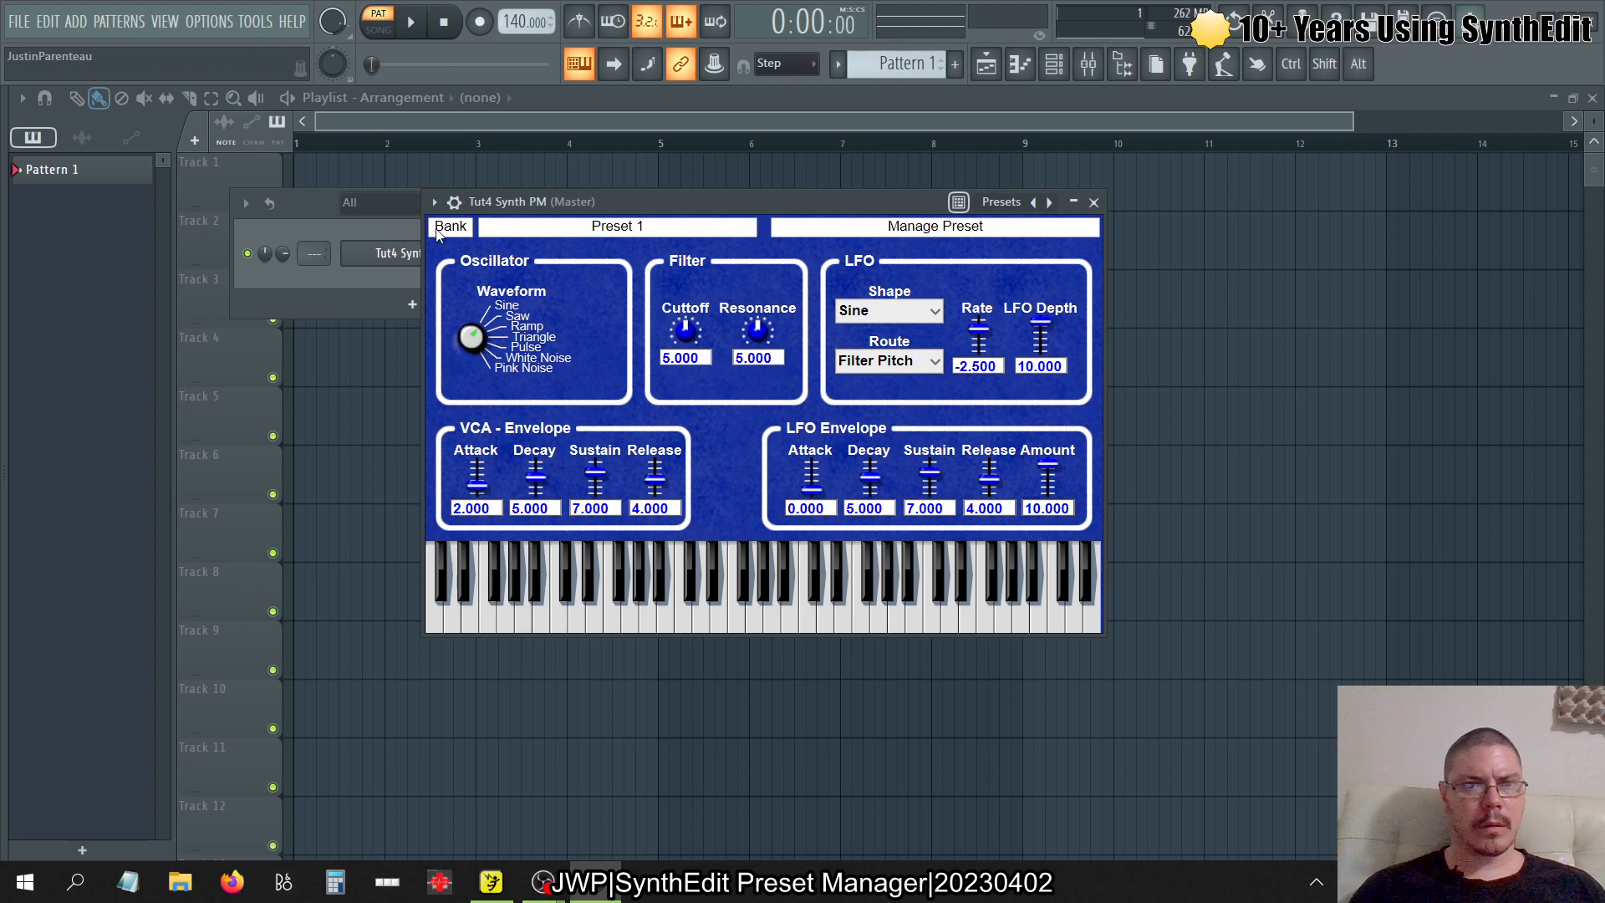
# - Start saving the preset under the file name Preset 1 and examine the available preset file types
pyautogui.click(935, 240)
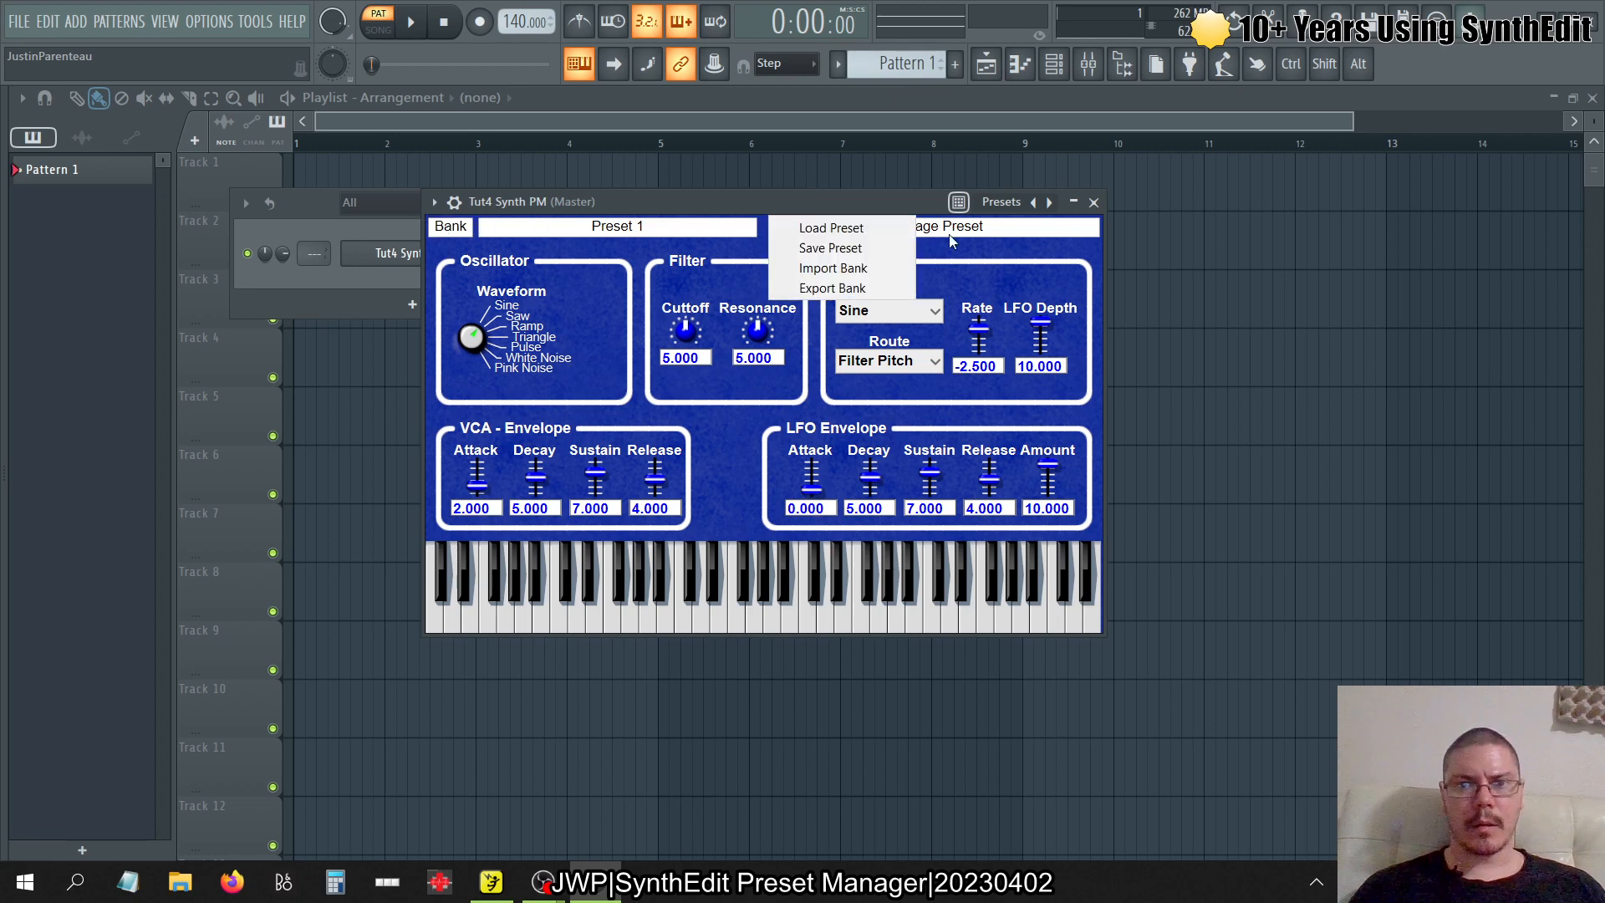
pyautogui.click(841, 256)
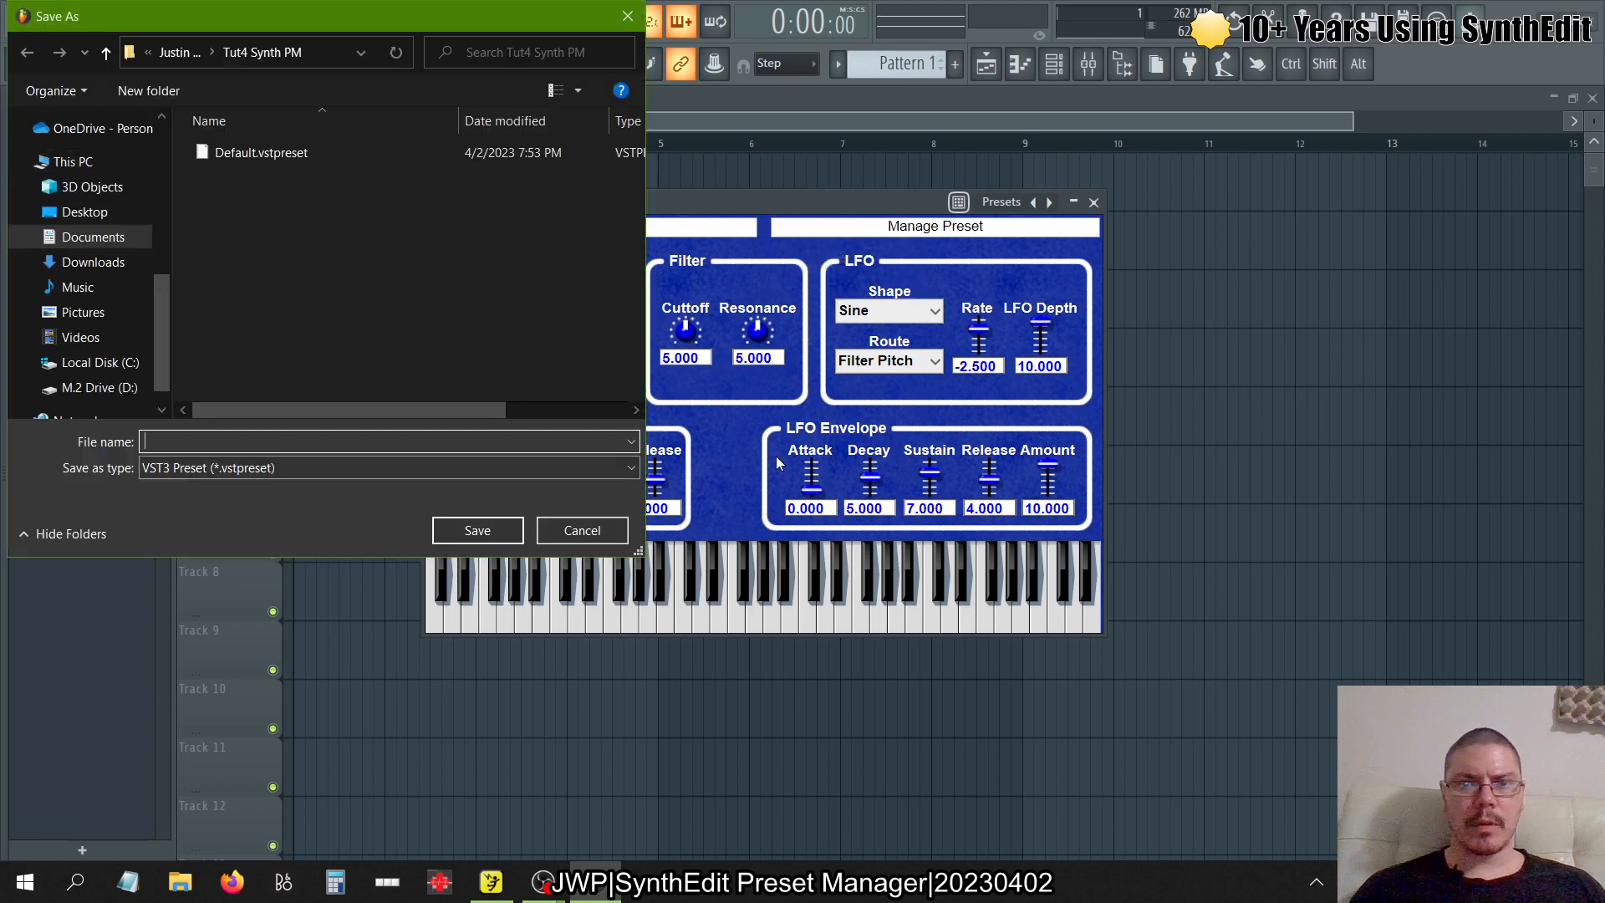
pyautogui.write('Preset')
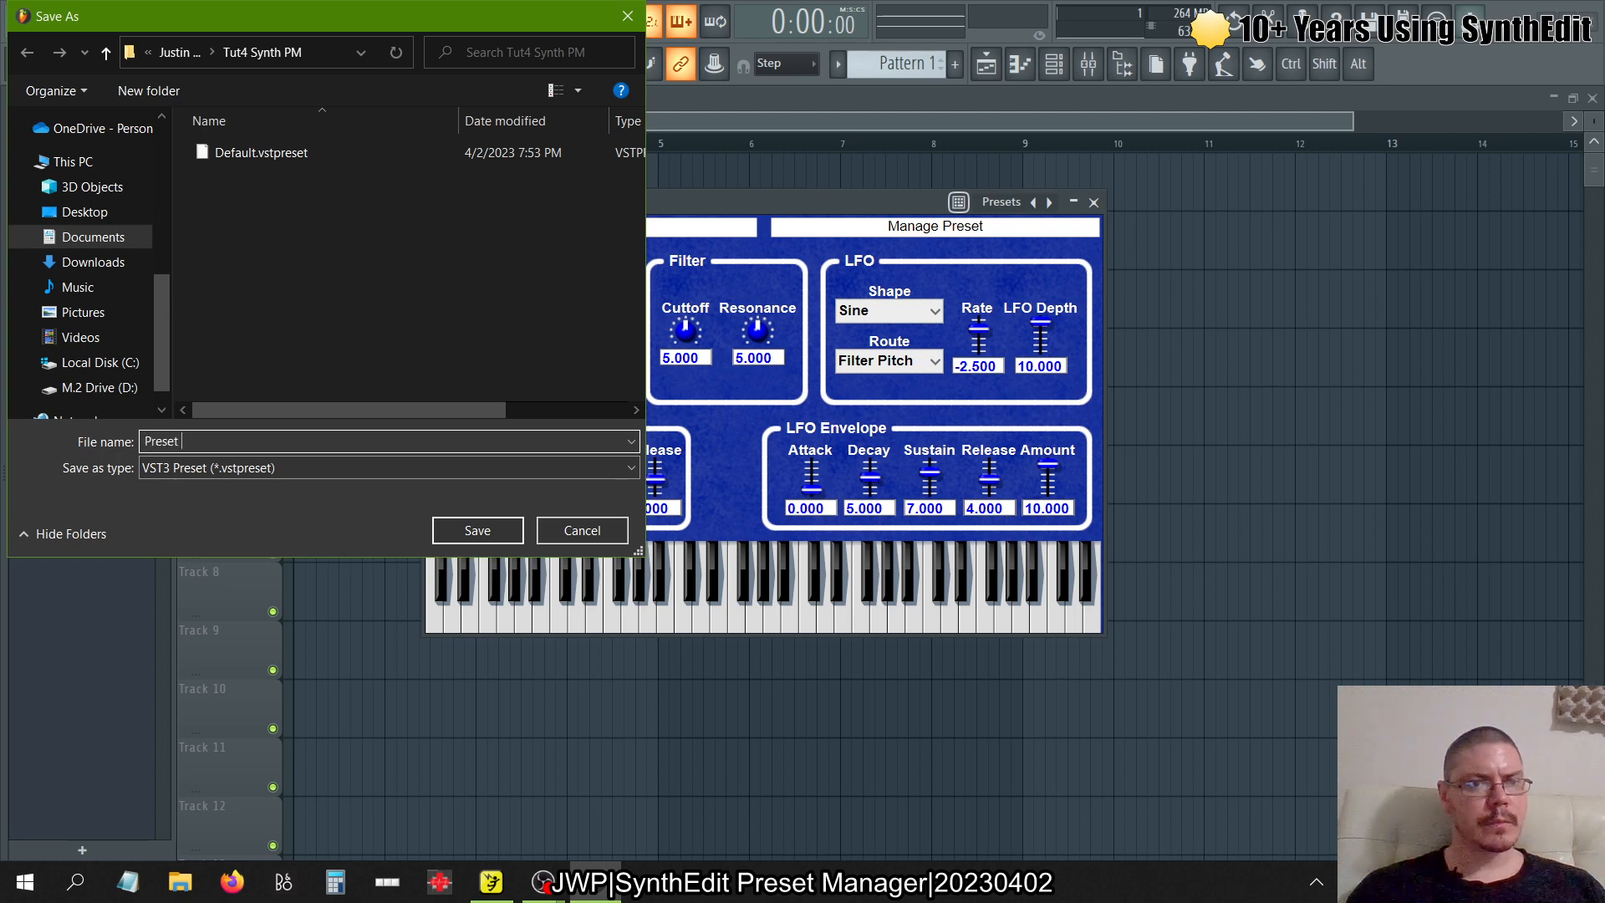
pyautogui.write(' 1')
pyautogui.click(268, 473)
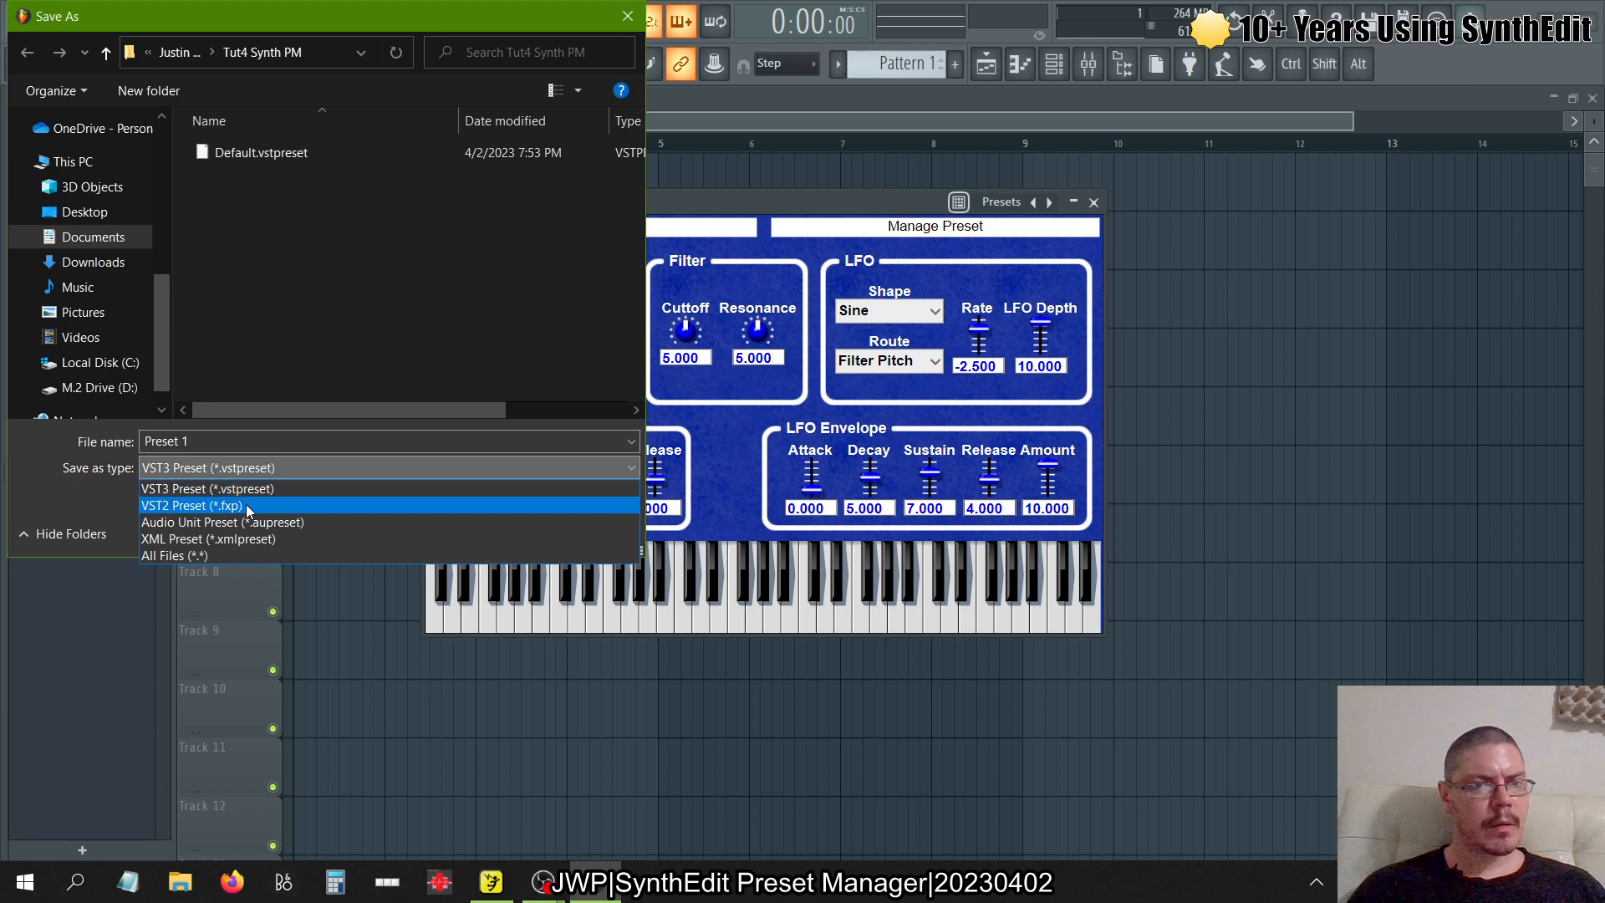
pyautogui.click(397, 309)
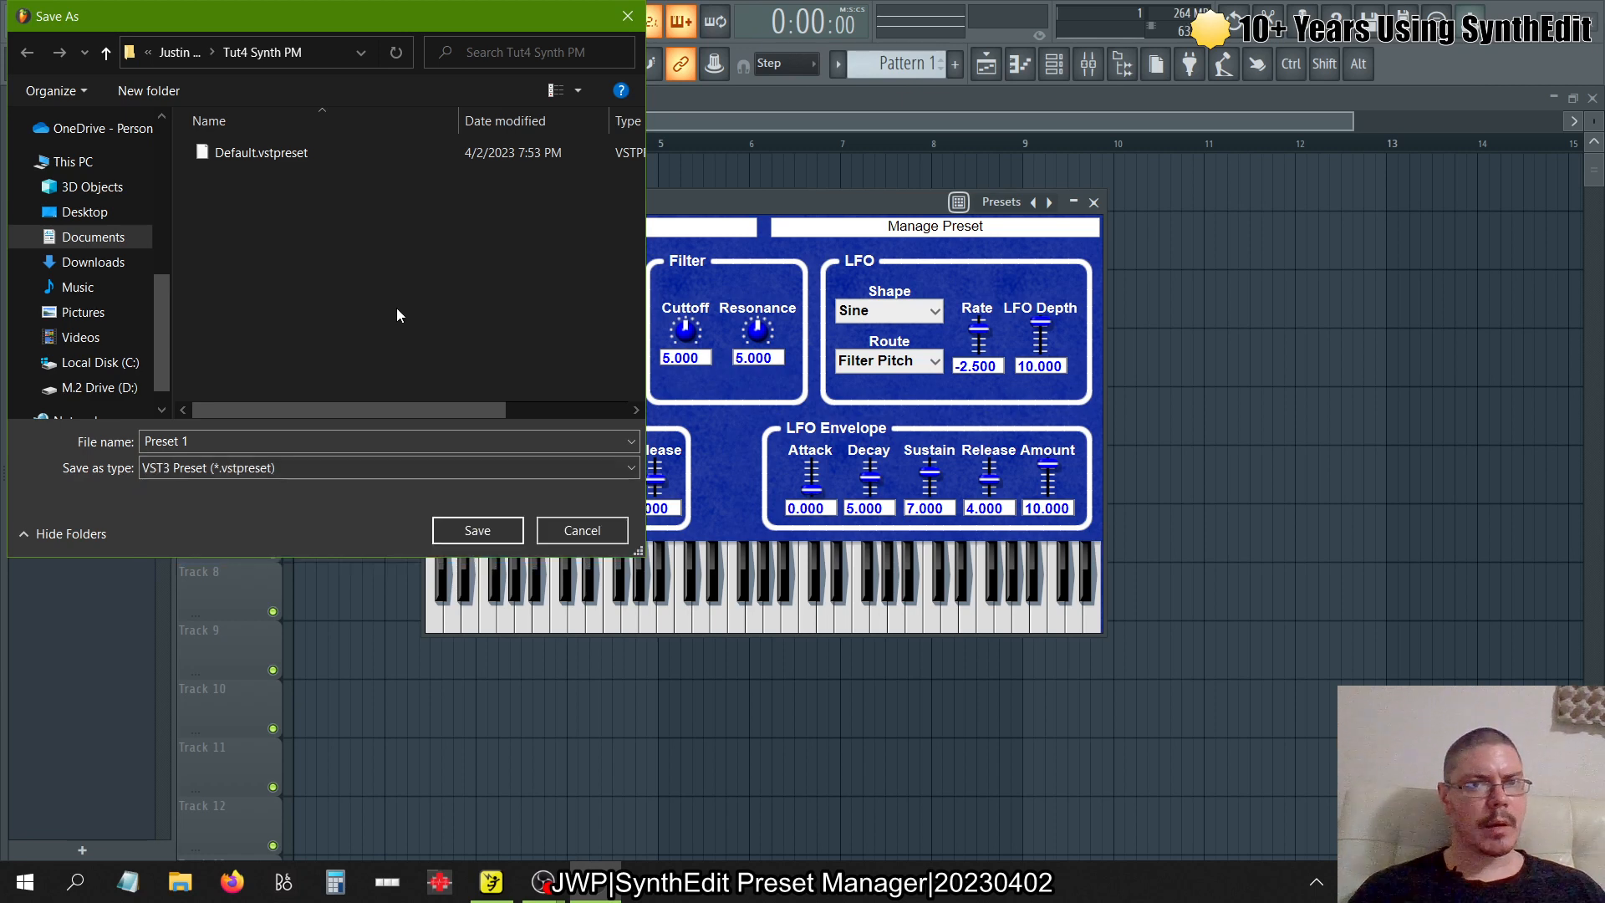
# - Enlarge the save dialog, browse the plugin folders one level above Tut4 Synth PM in VST3 Presets, and close it without saving
pyautogui.doubleClick(545, 13)
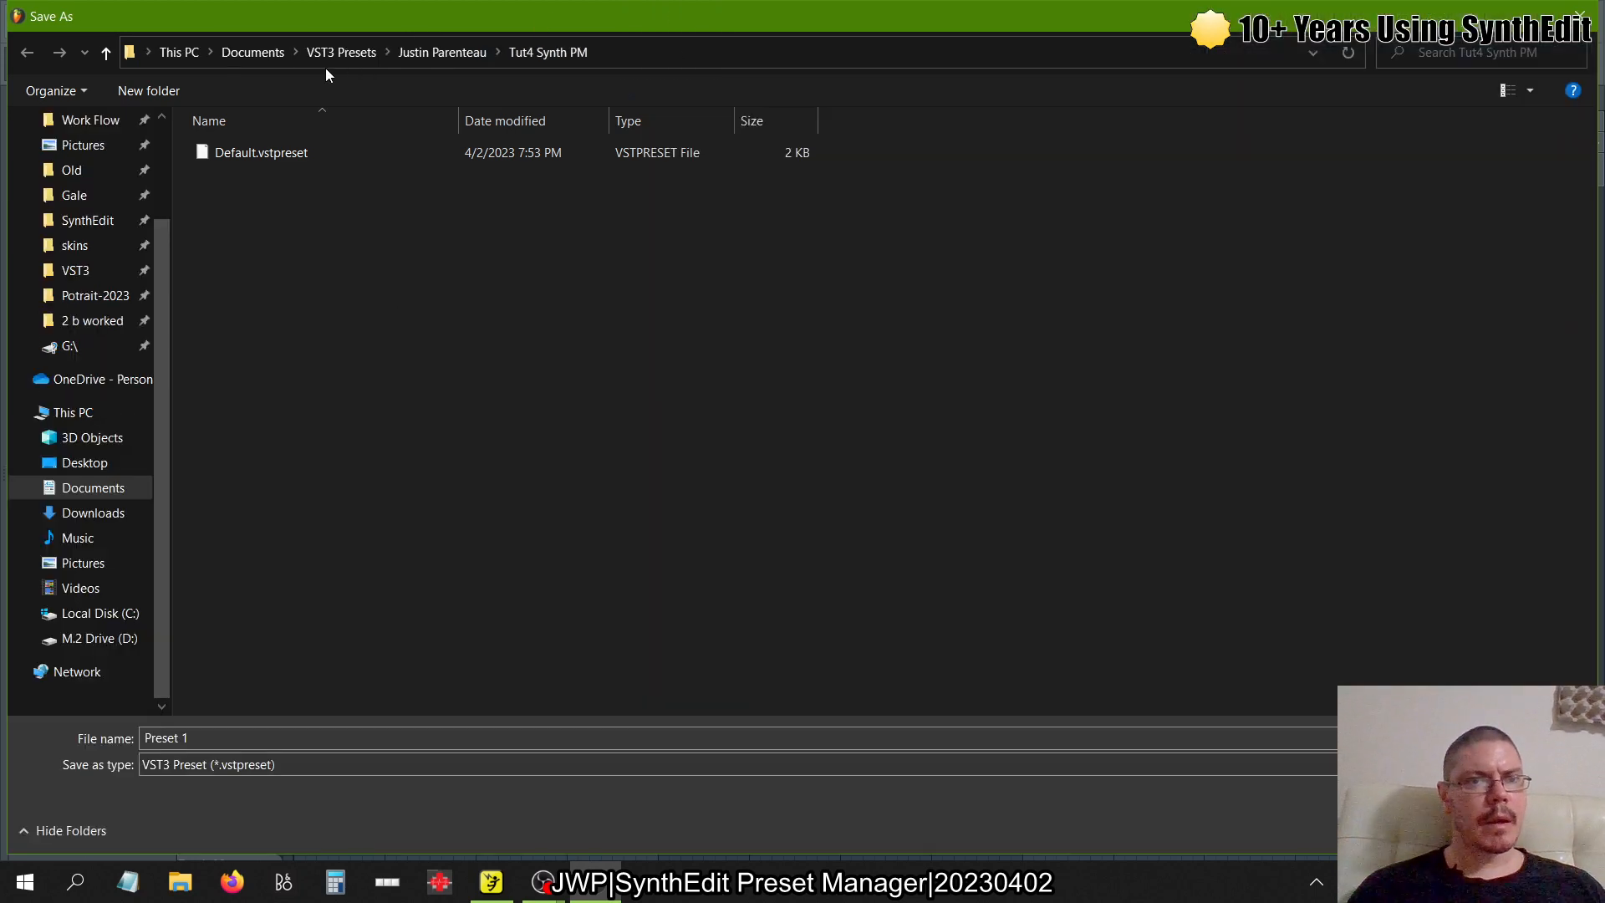
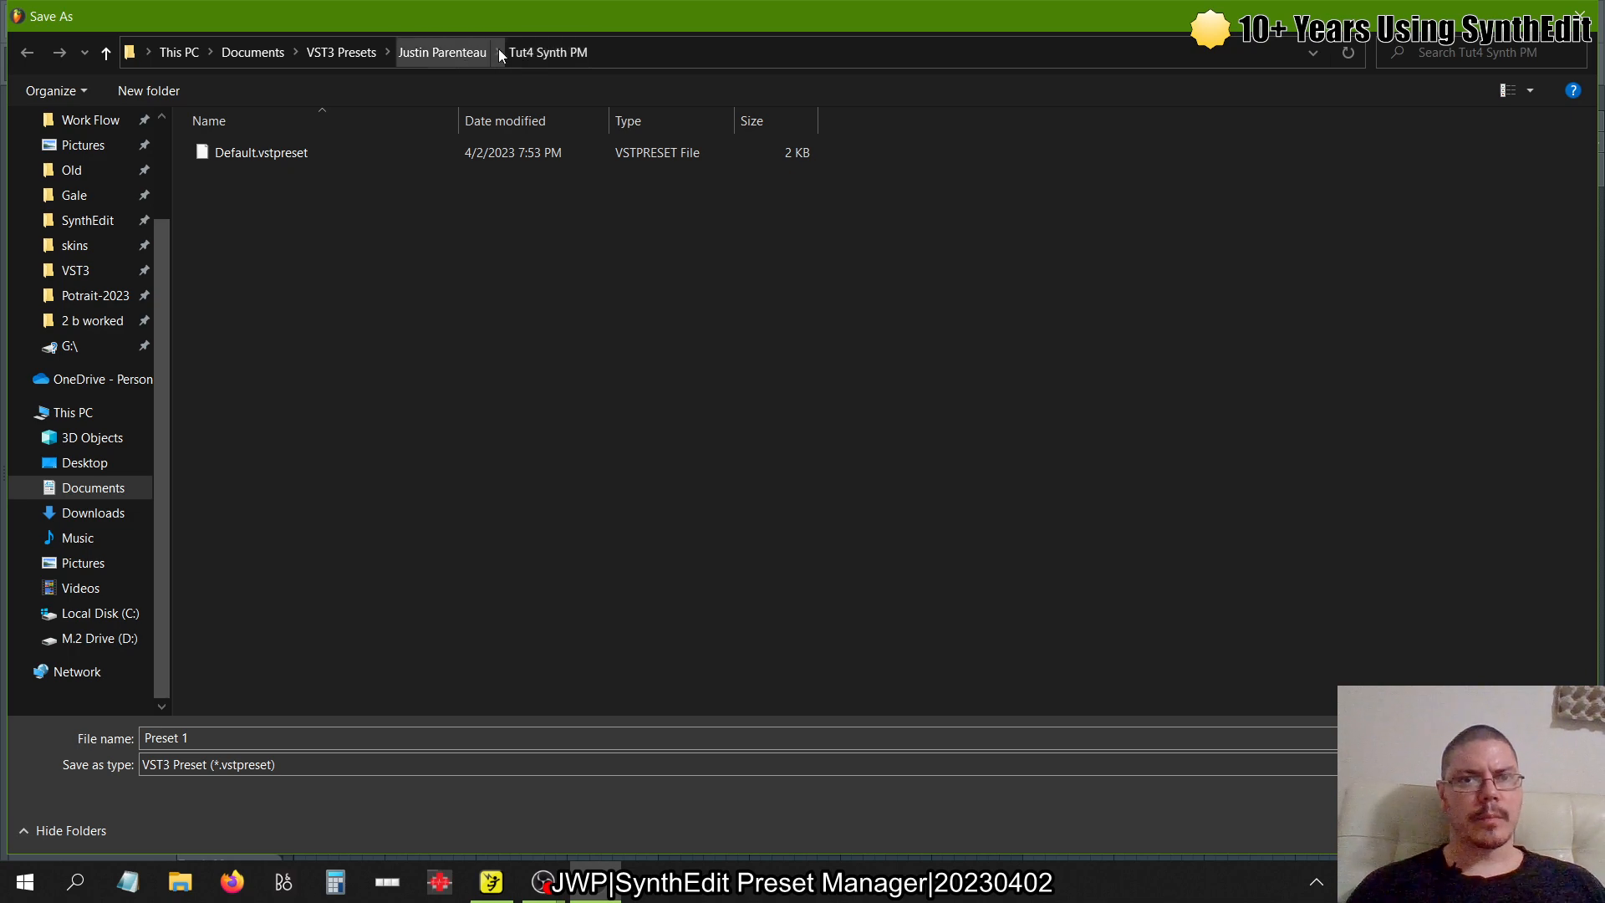
pyautogui.click(443, 56)
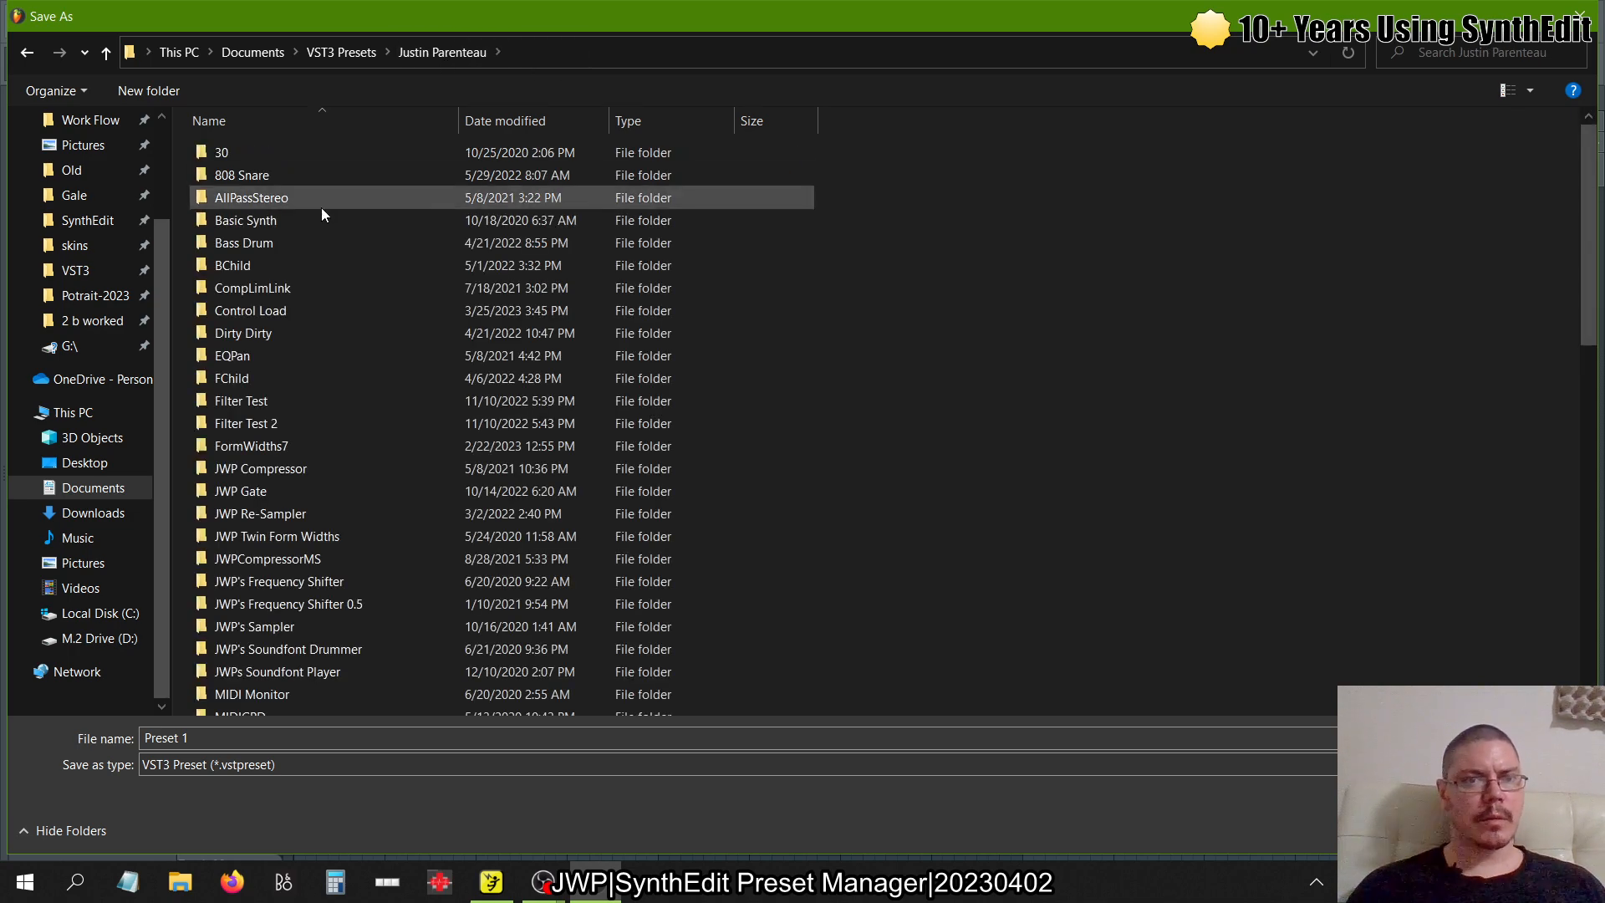
pyautogui.scroll(-11, 321, 207)
pyautogui.scroll(-2, 321, 207)
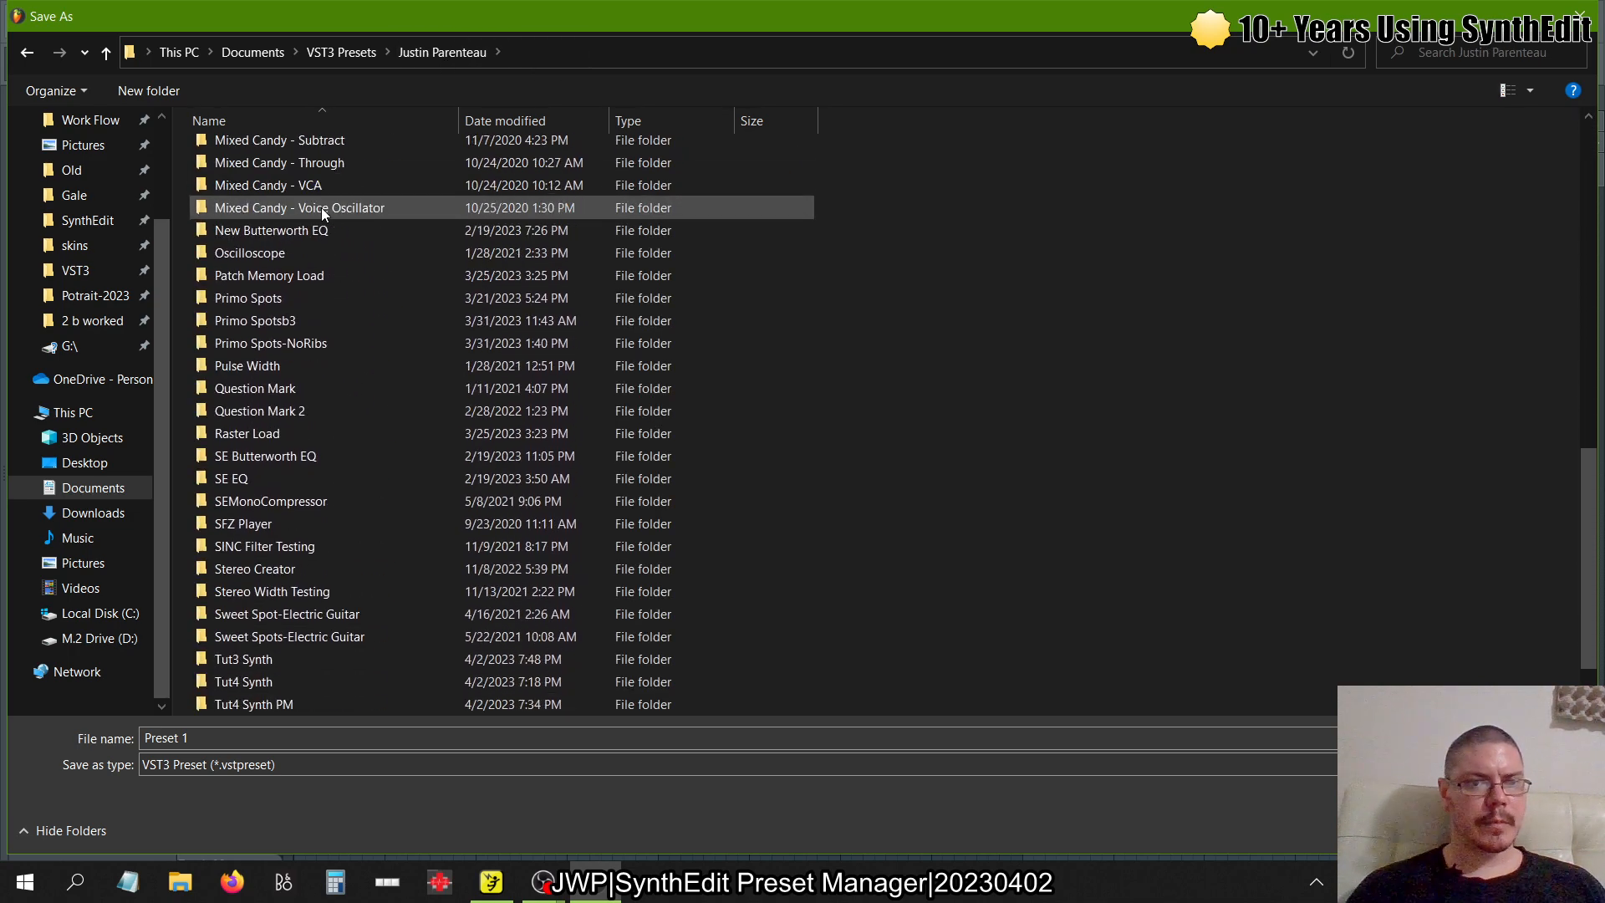
pyautogui.scroll(9, 321, 207)
pyautogui.scroll(5, 321, 214)
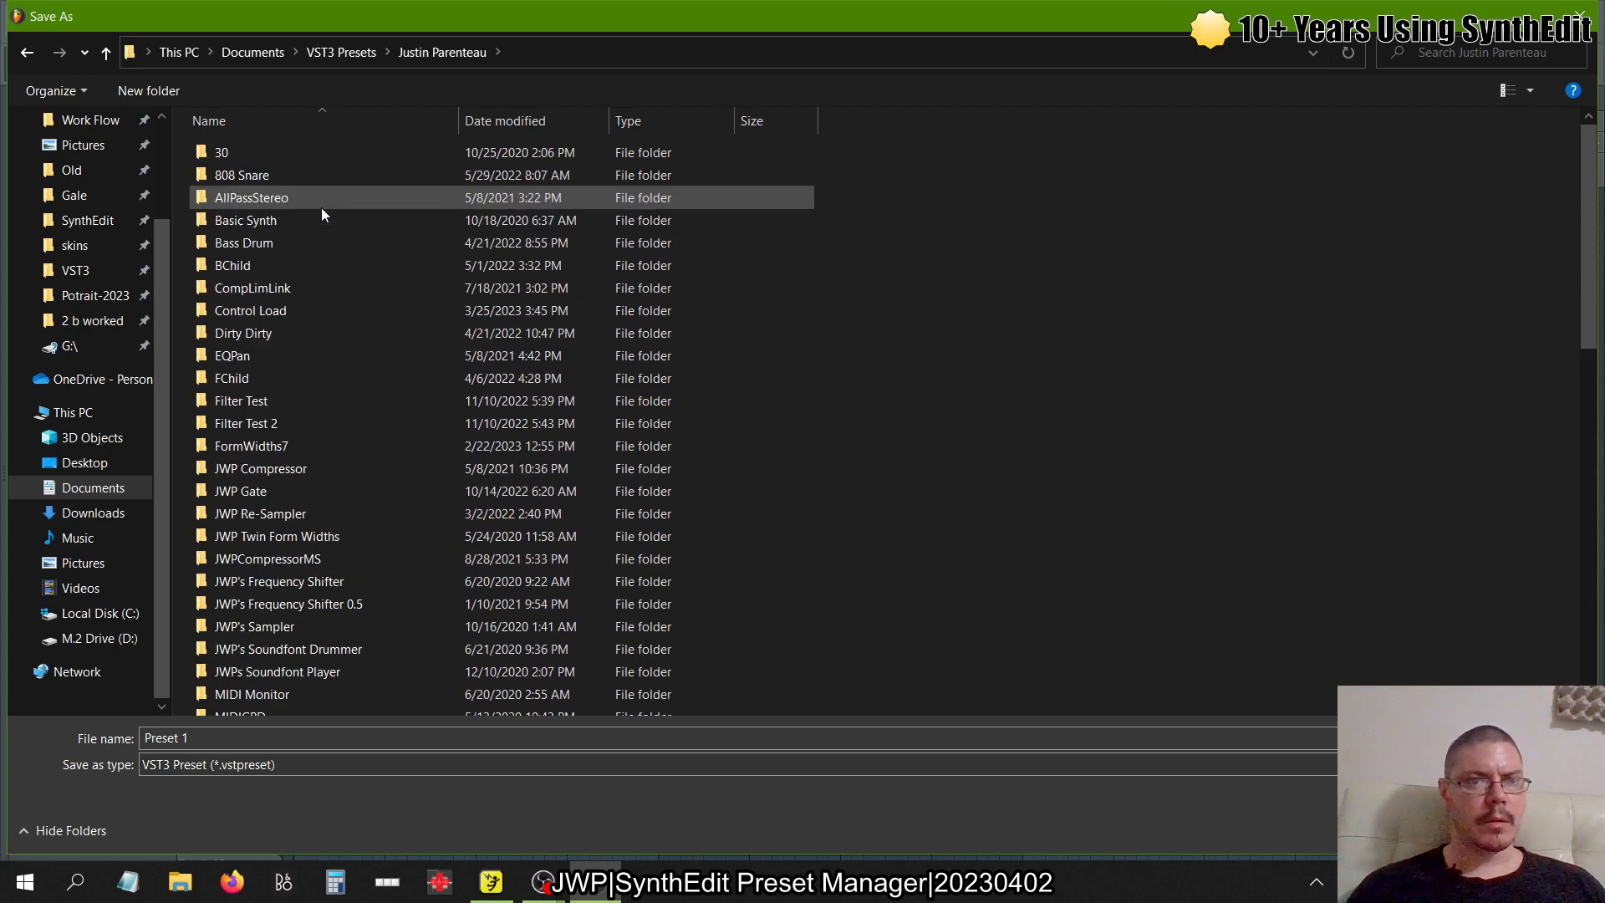
pyautogui.scroll(-7, 323, 215)
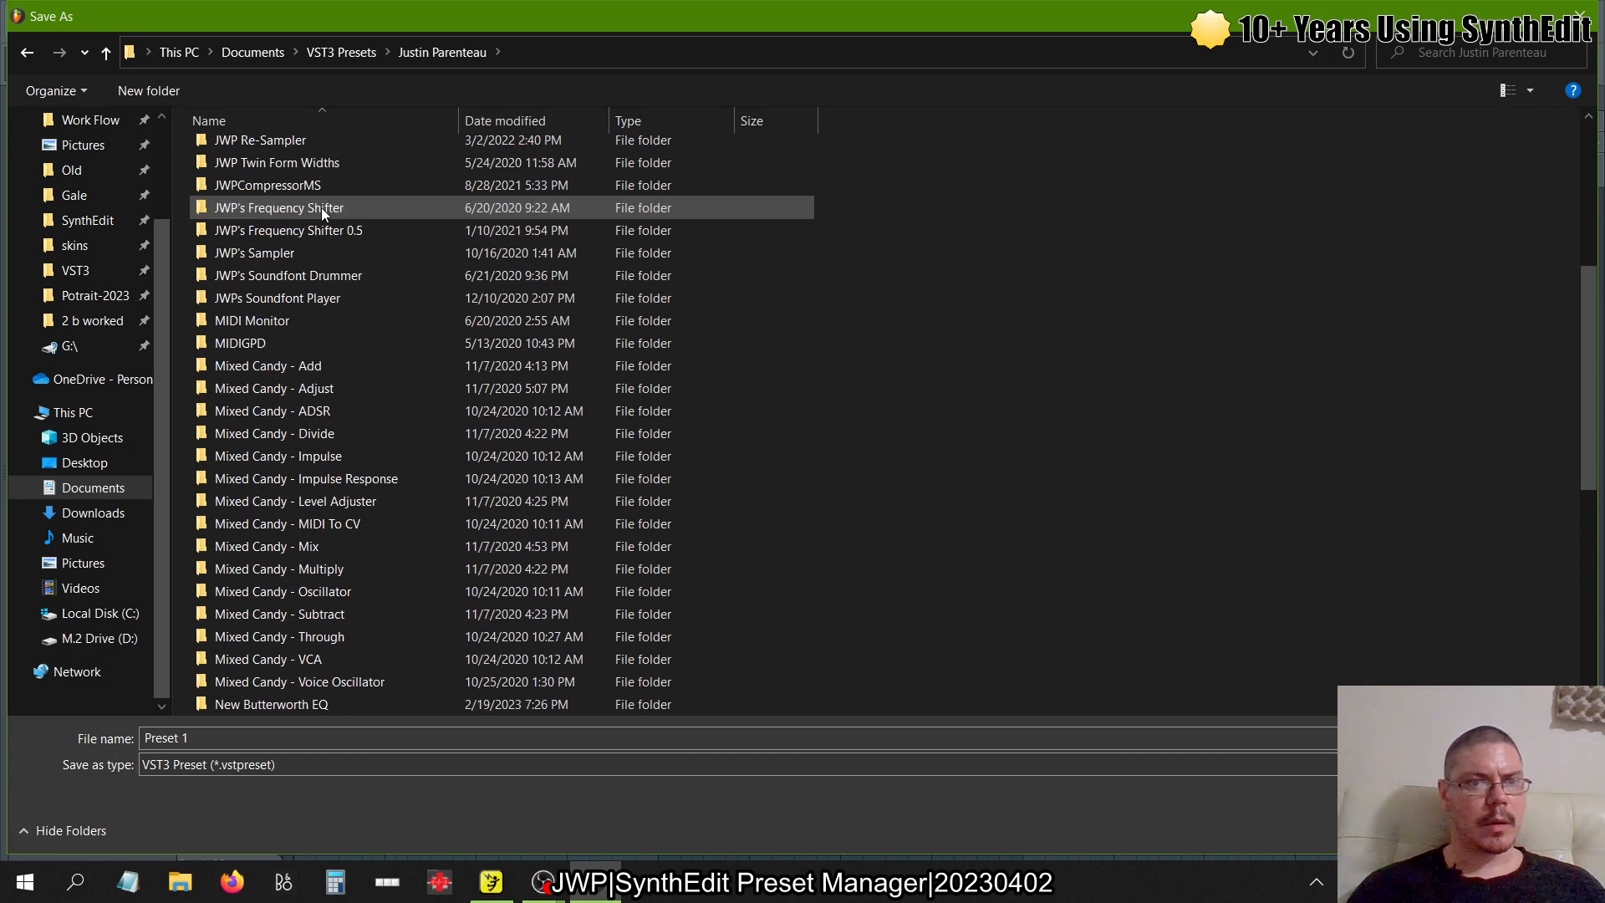
pyautogui.scroll(-7, 321, 208)
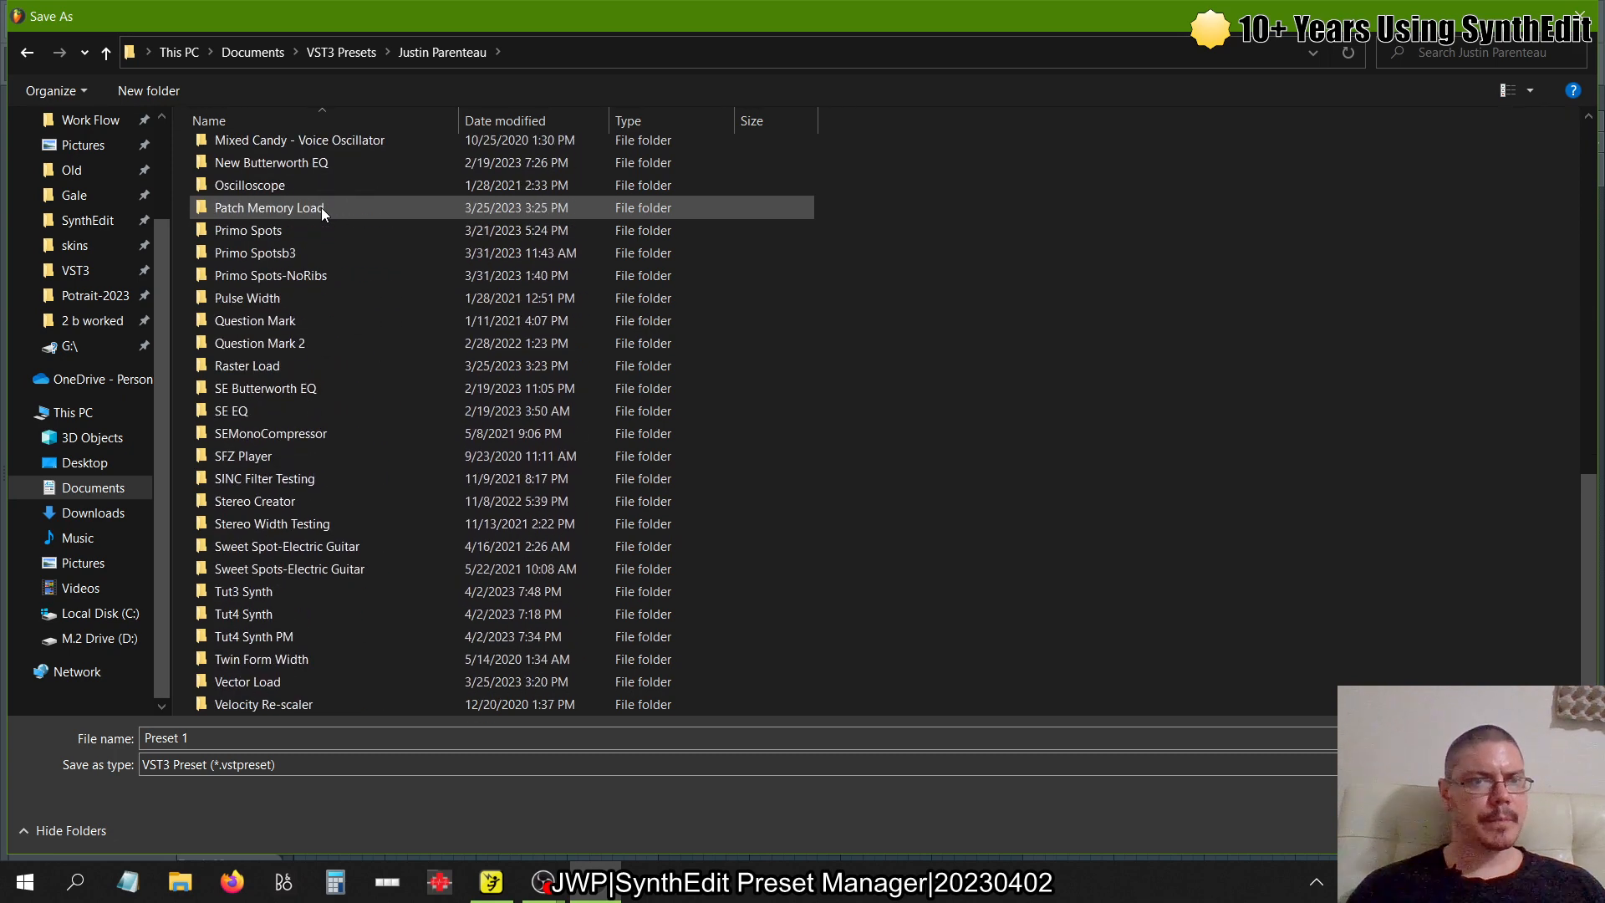
pyautogui.click(1581, 14)
# - Save the current preset as Preset 1 in VST3 Preset format in the Tut4 Synth PM folder
pyautogui.click(875, 225)
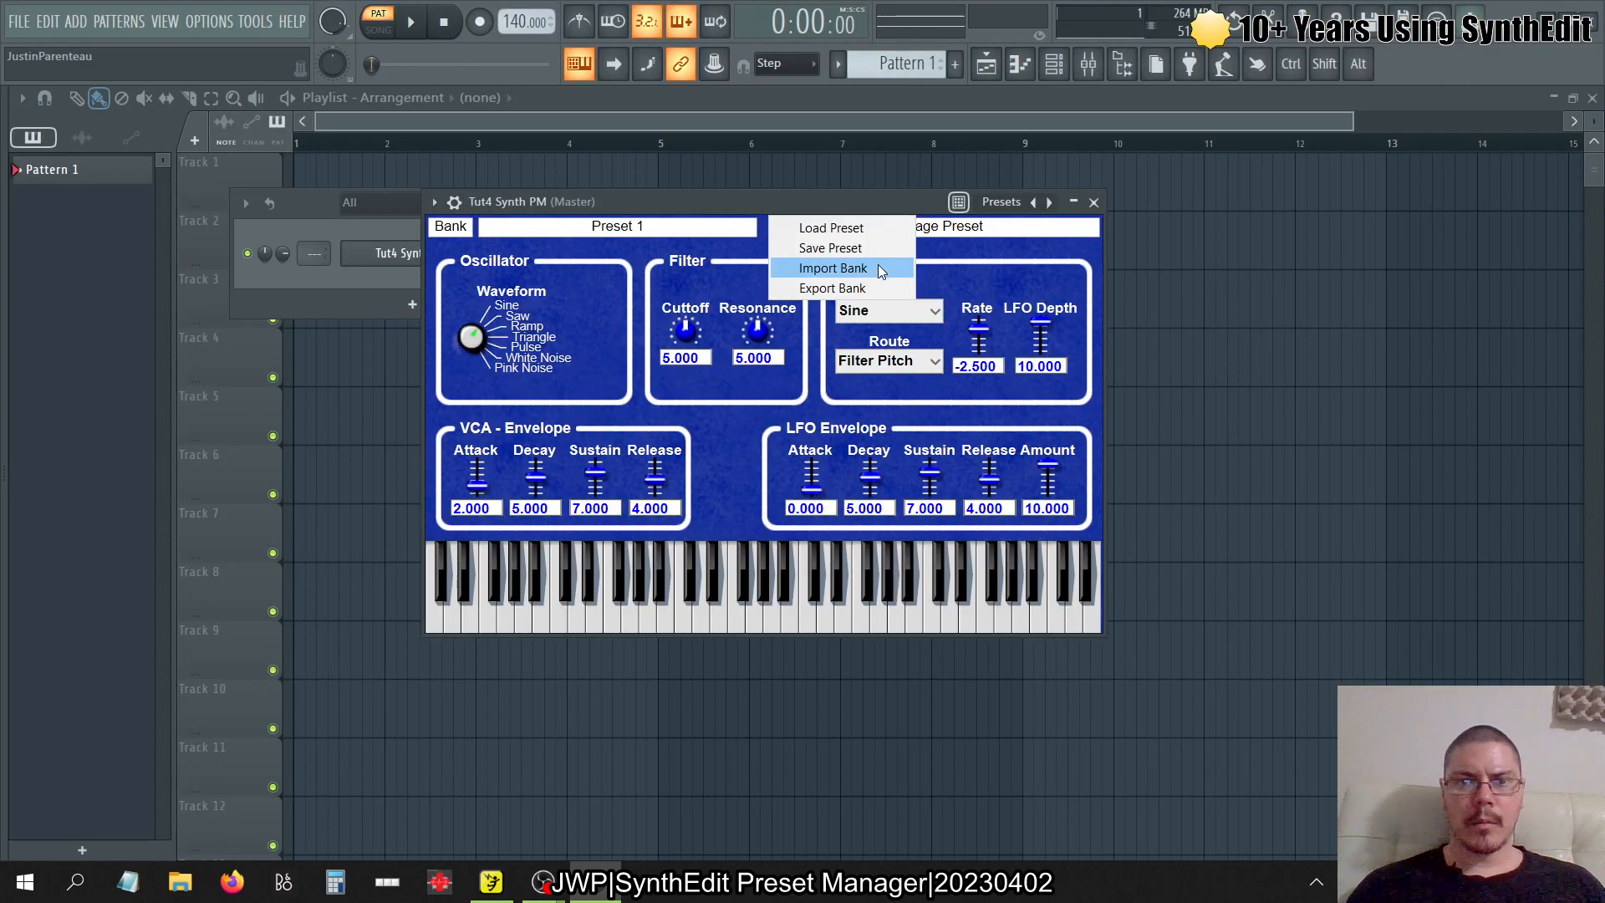
pyautogui.click(871, 253)
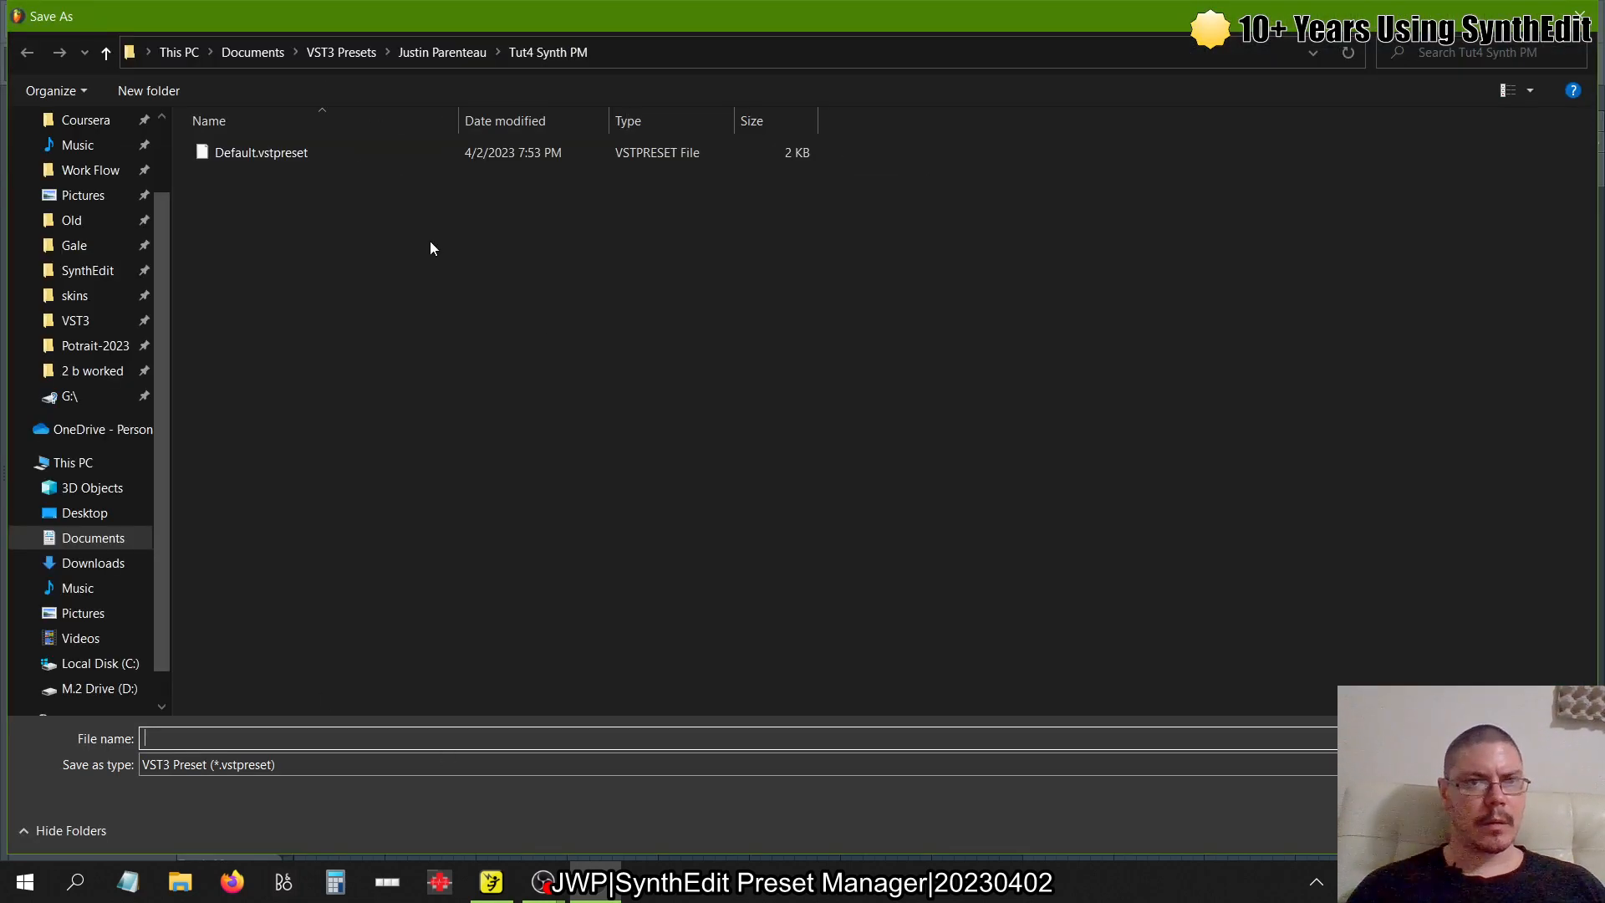
pyautogui.write('Preset')
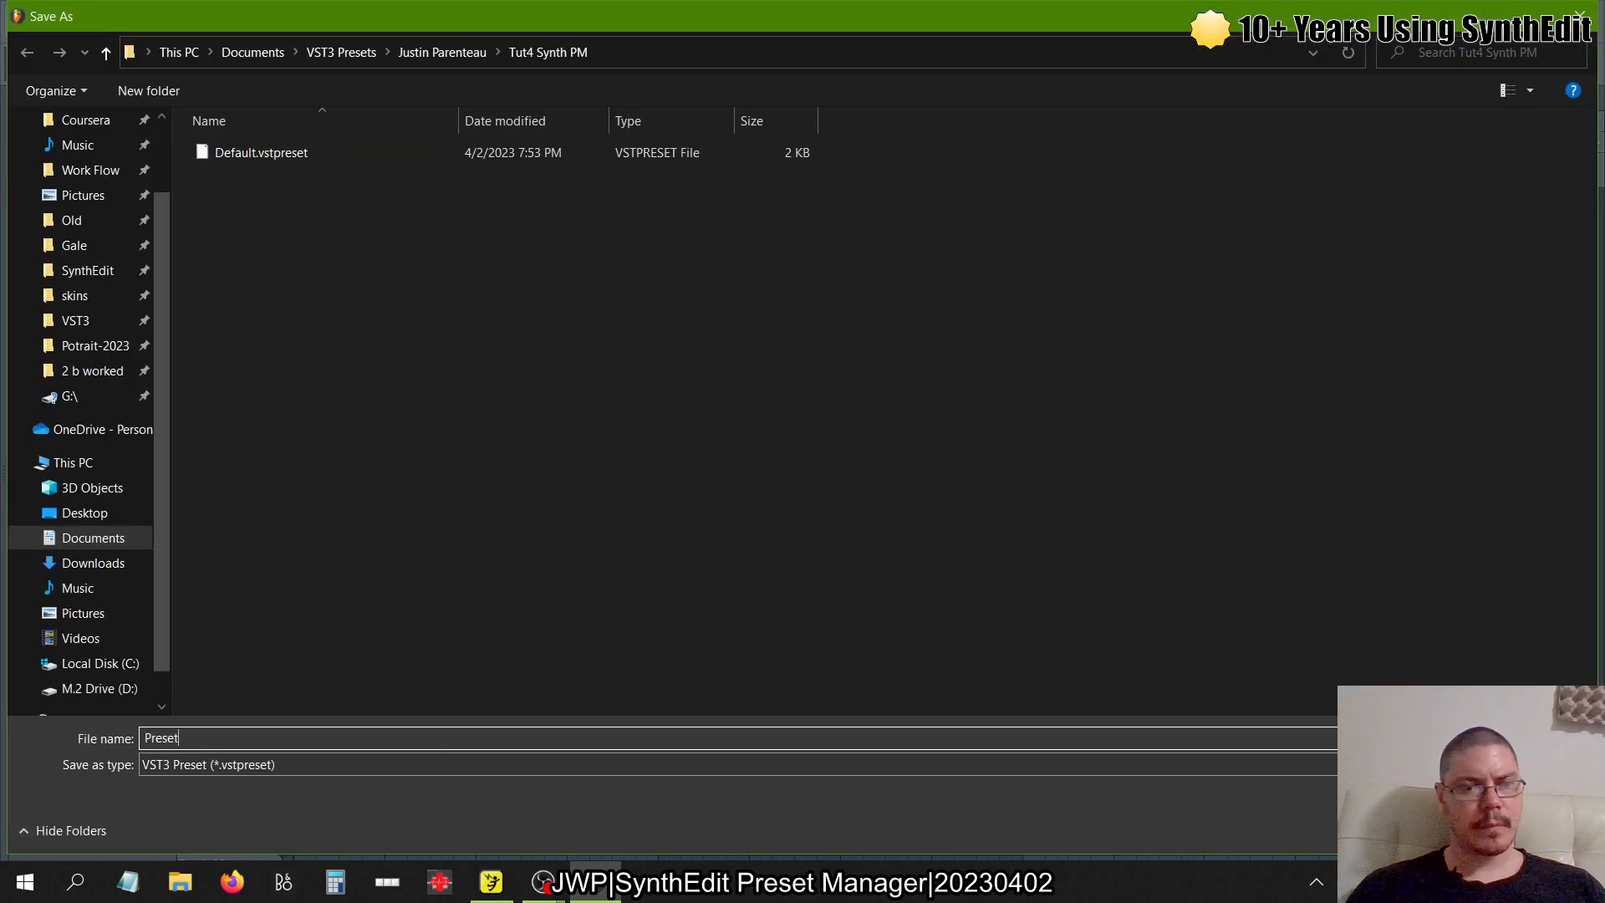
pyautogui.write(' 1')
pyautogui.press('Return')
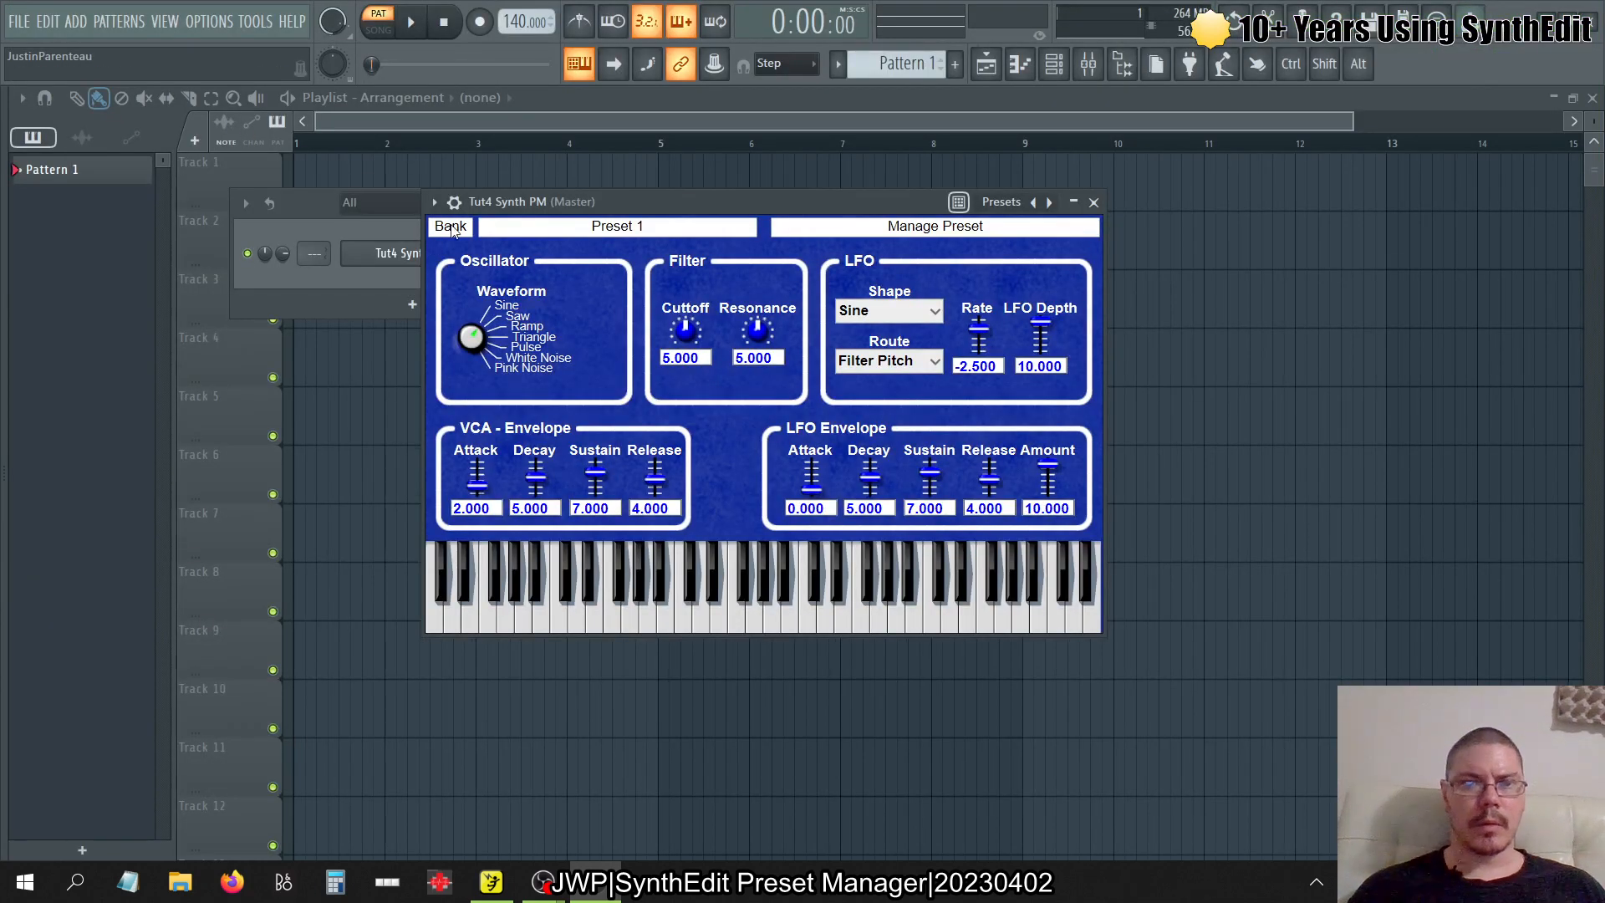
# - Examine the User and Other categories in the synth's preset bank without loading a preset
pyautogui.click(452, 229)
pyautogui.moveTo(490, 234)
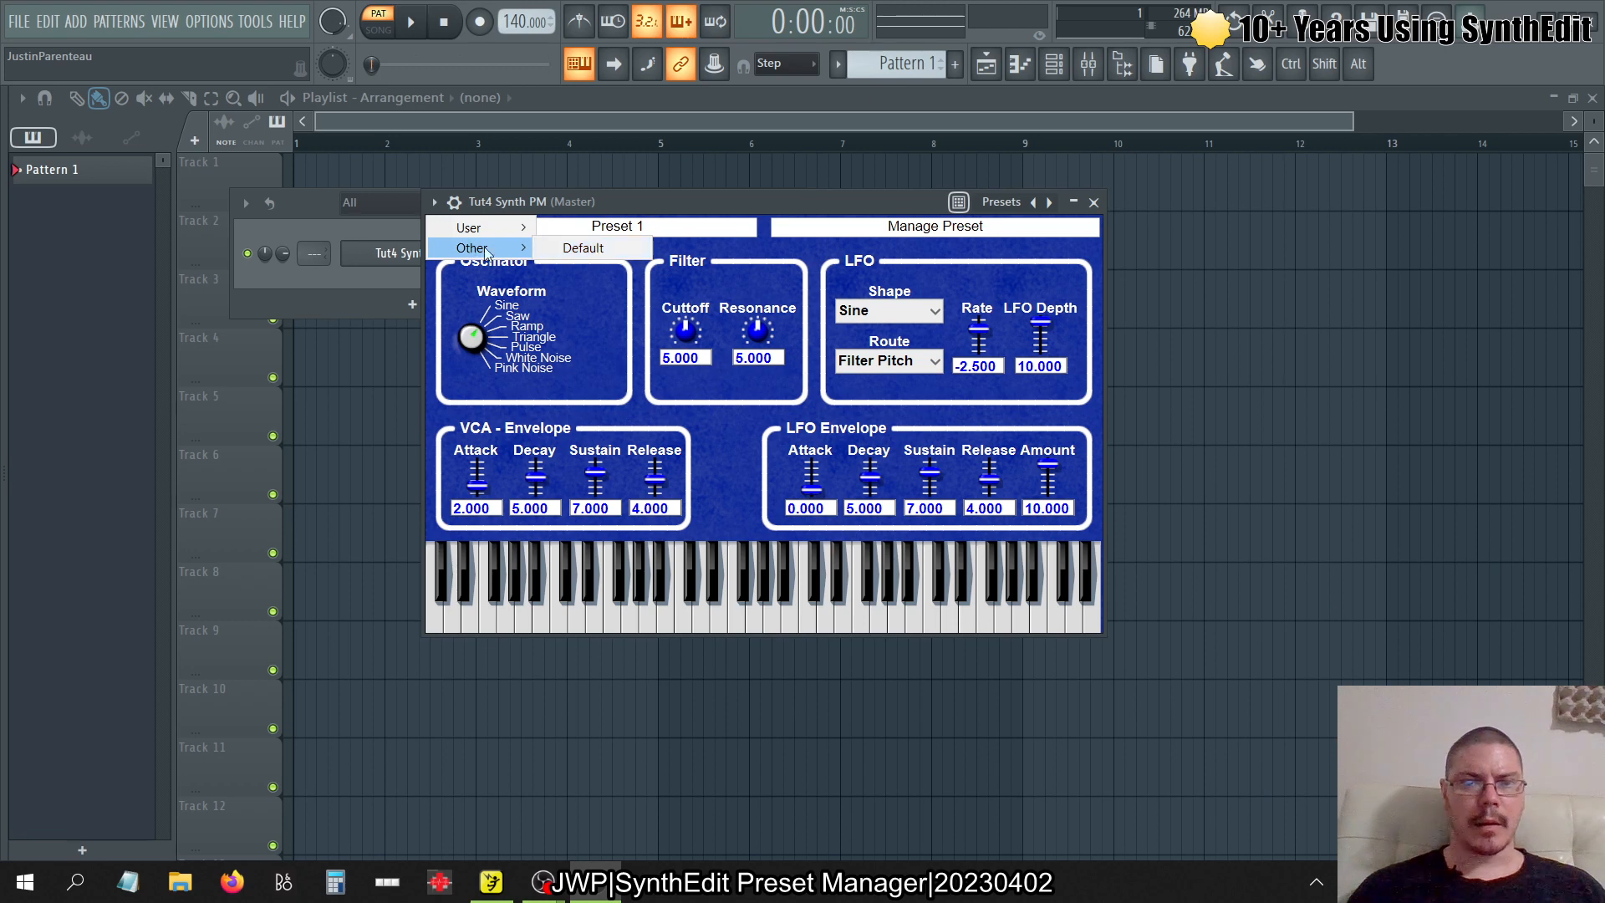
pyautogui.click(655, 201)
# - Export the preset bank to the Desktop as an XML Bank file named 2 presets, and recheck the synth's bank list
pyautogui.click(936, 228)
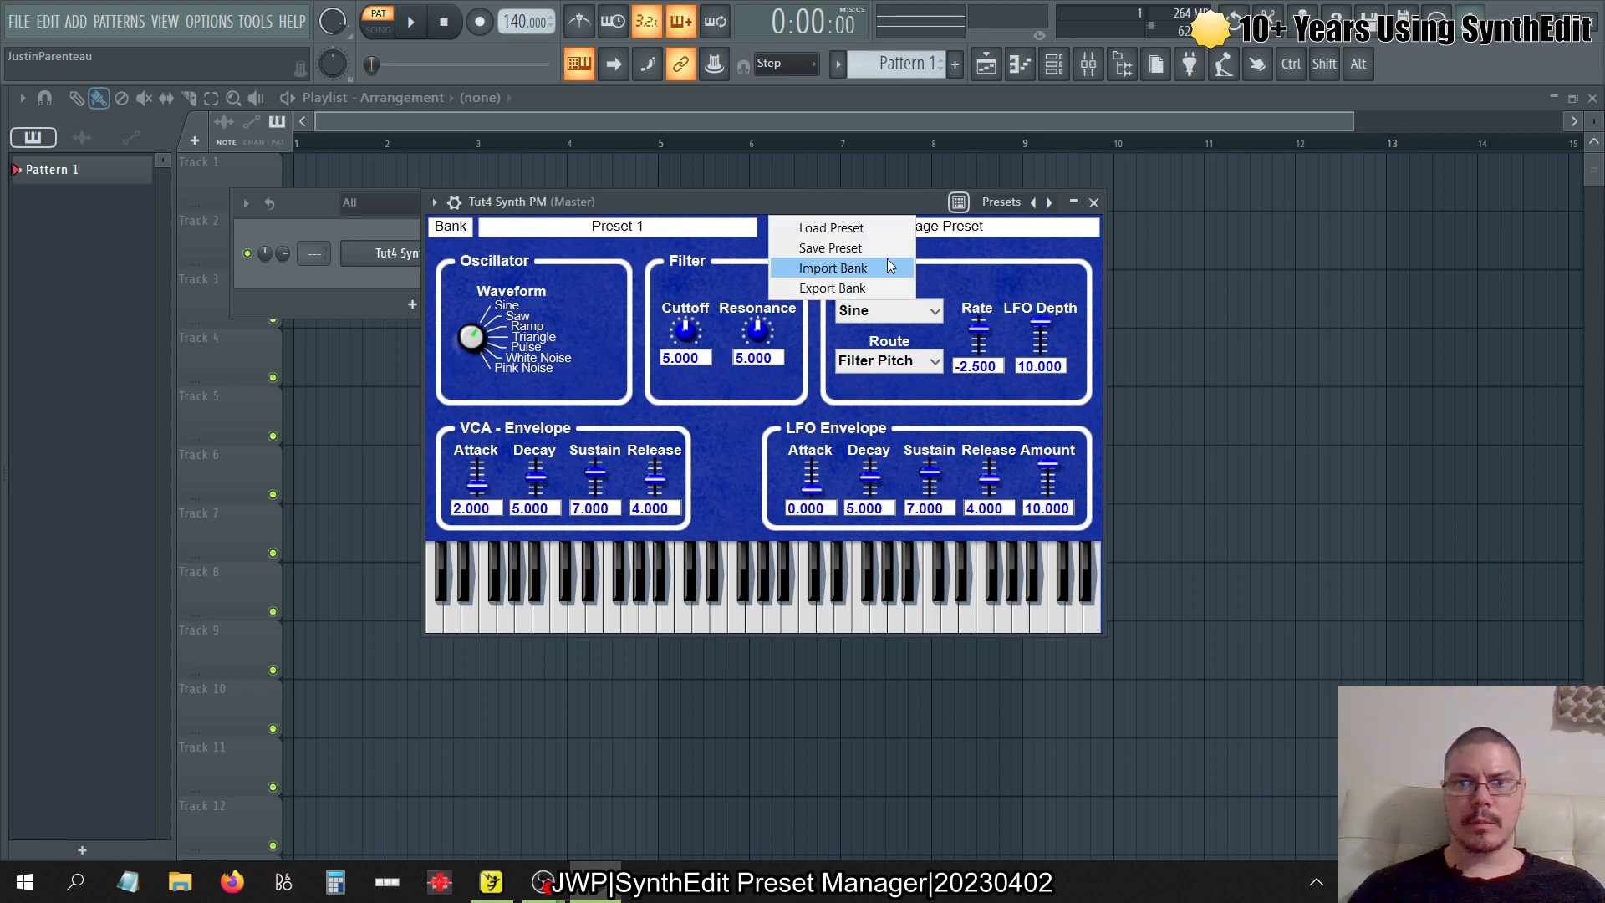
pyautogui.click(871, 284)
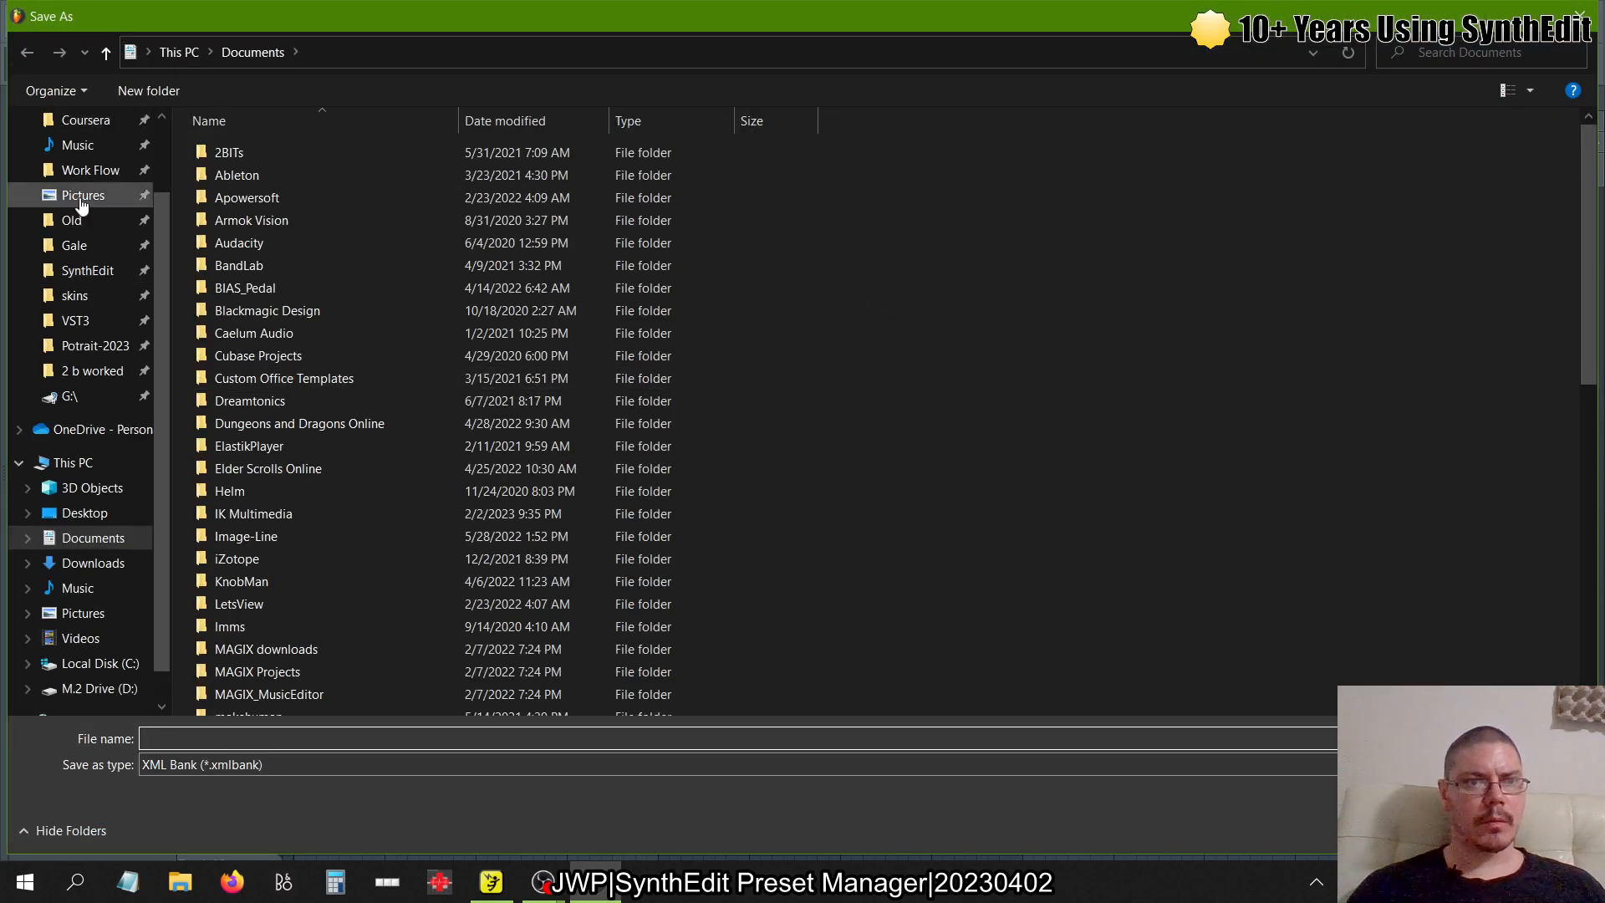
pyautogui.click(93, 517)
pyautogui.click(309, 736)
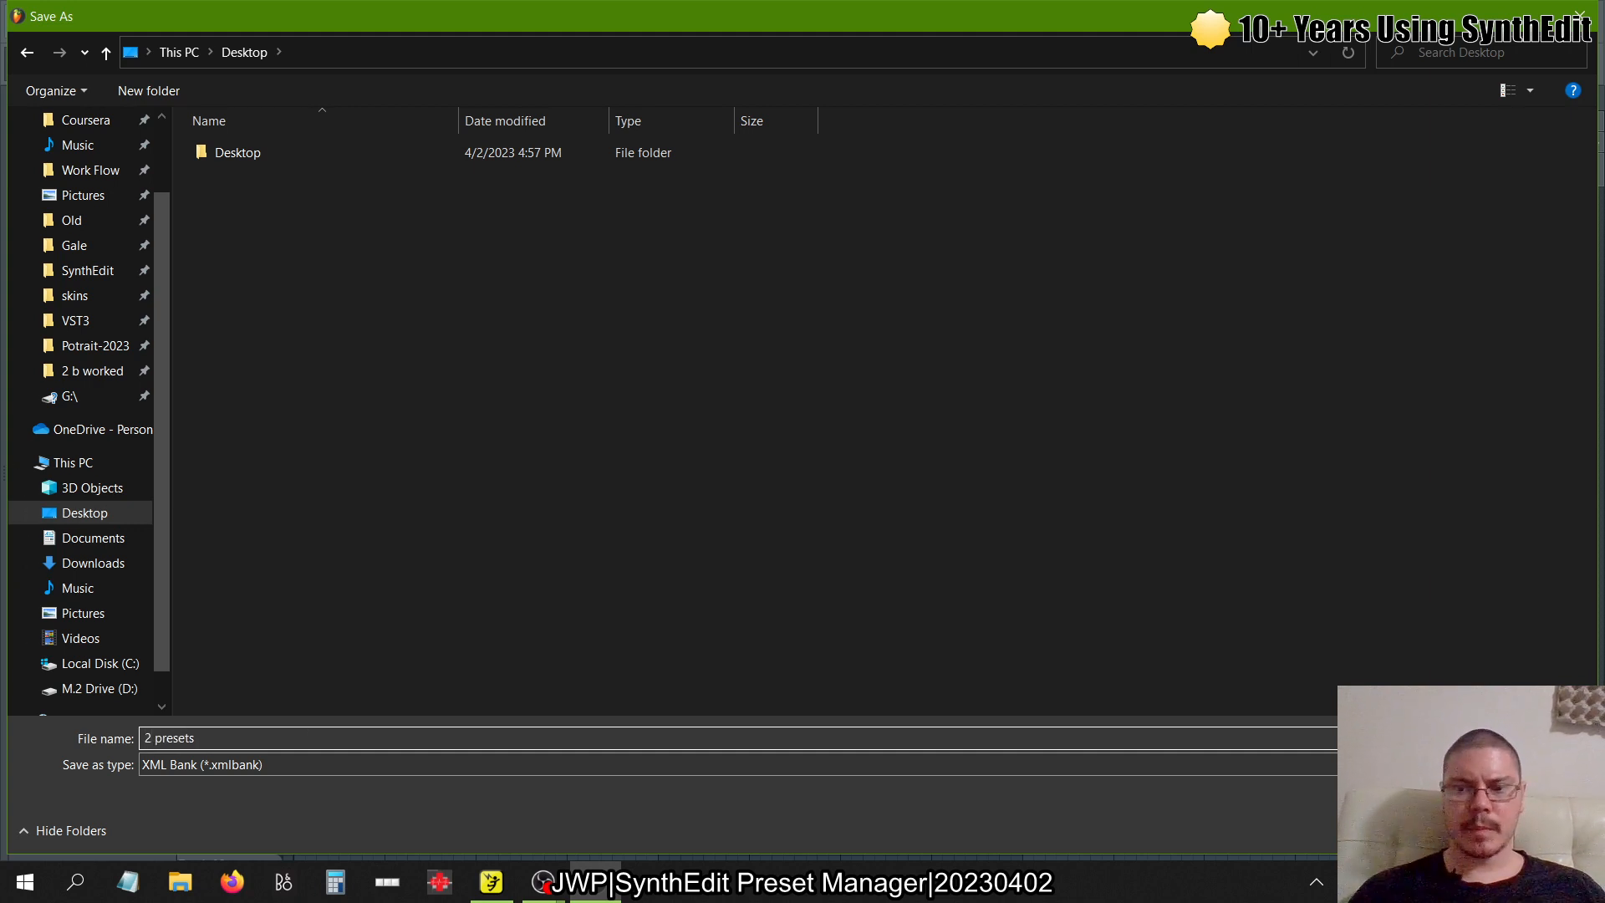
pyautogui.press('Return')
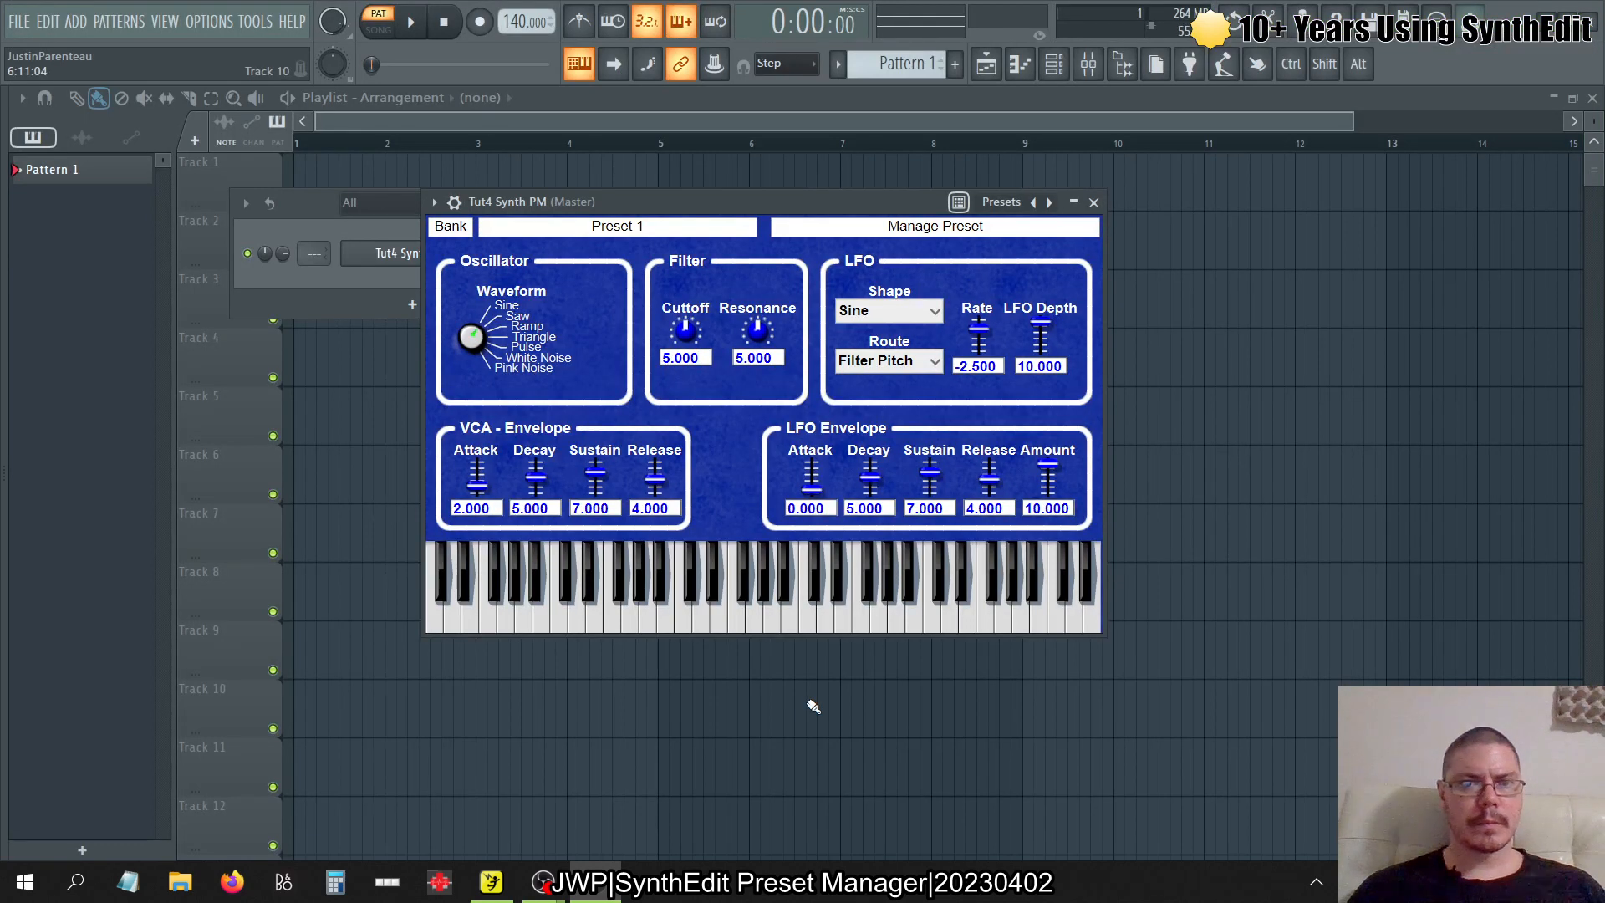
pyautogui.click(456, 229)
pyautogui.click(653, 215)
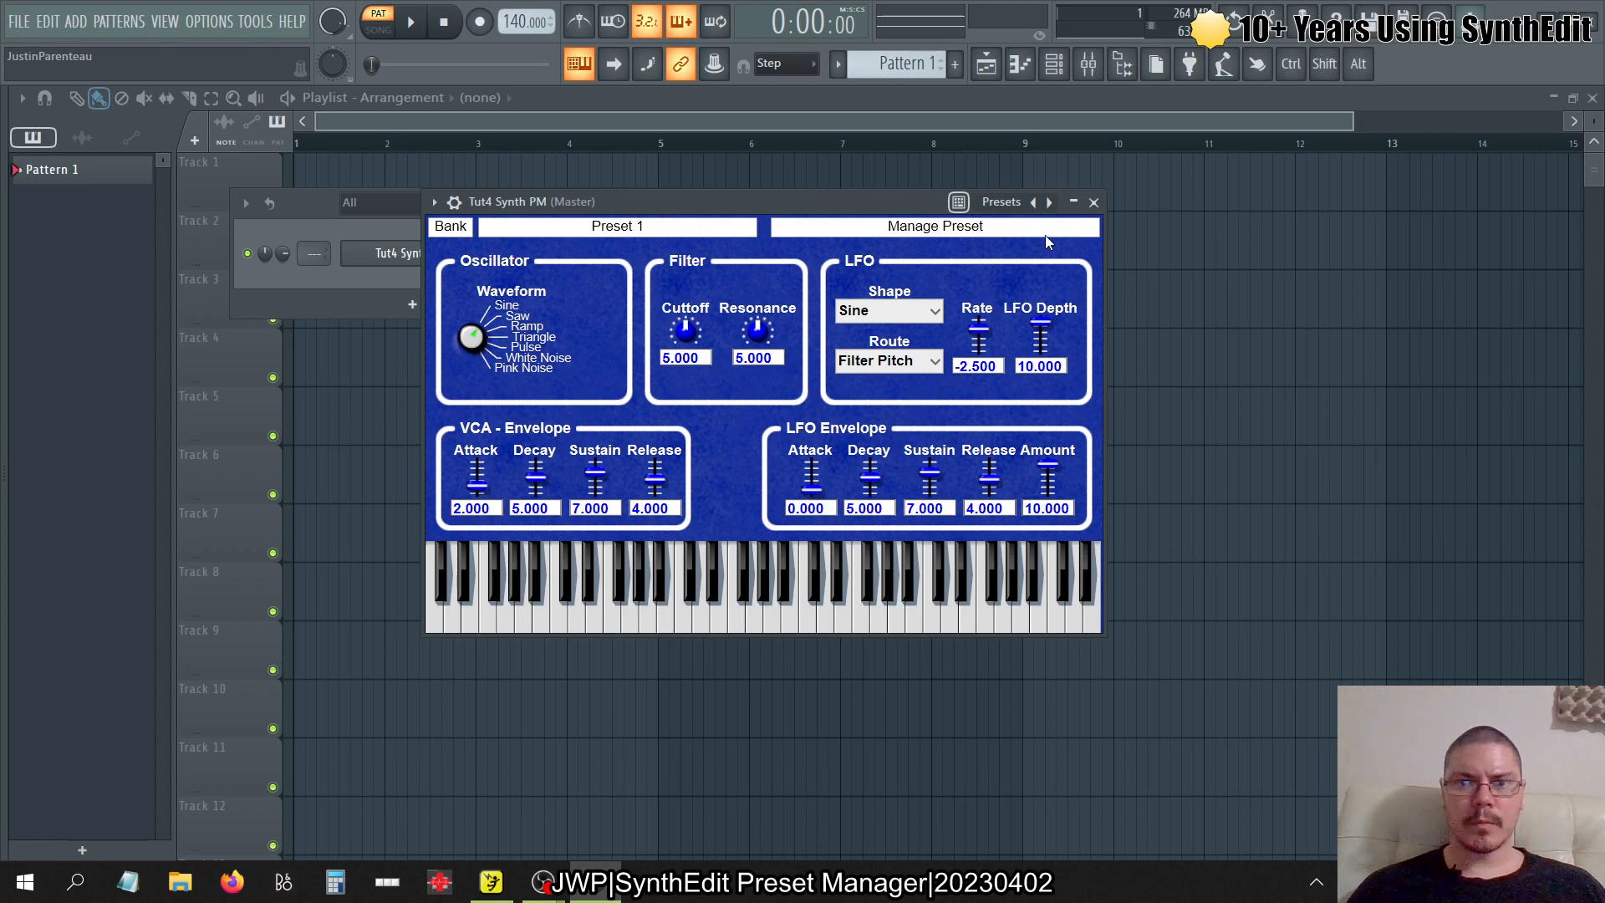
# - Open the synth's detailed wrapper settings, return to the plugin editor, and close the playlist
pyautogui.click(454, 202)
pyautogui.click(493, 238)
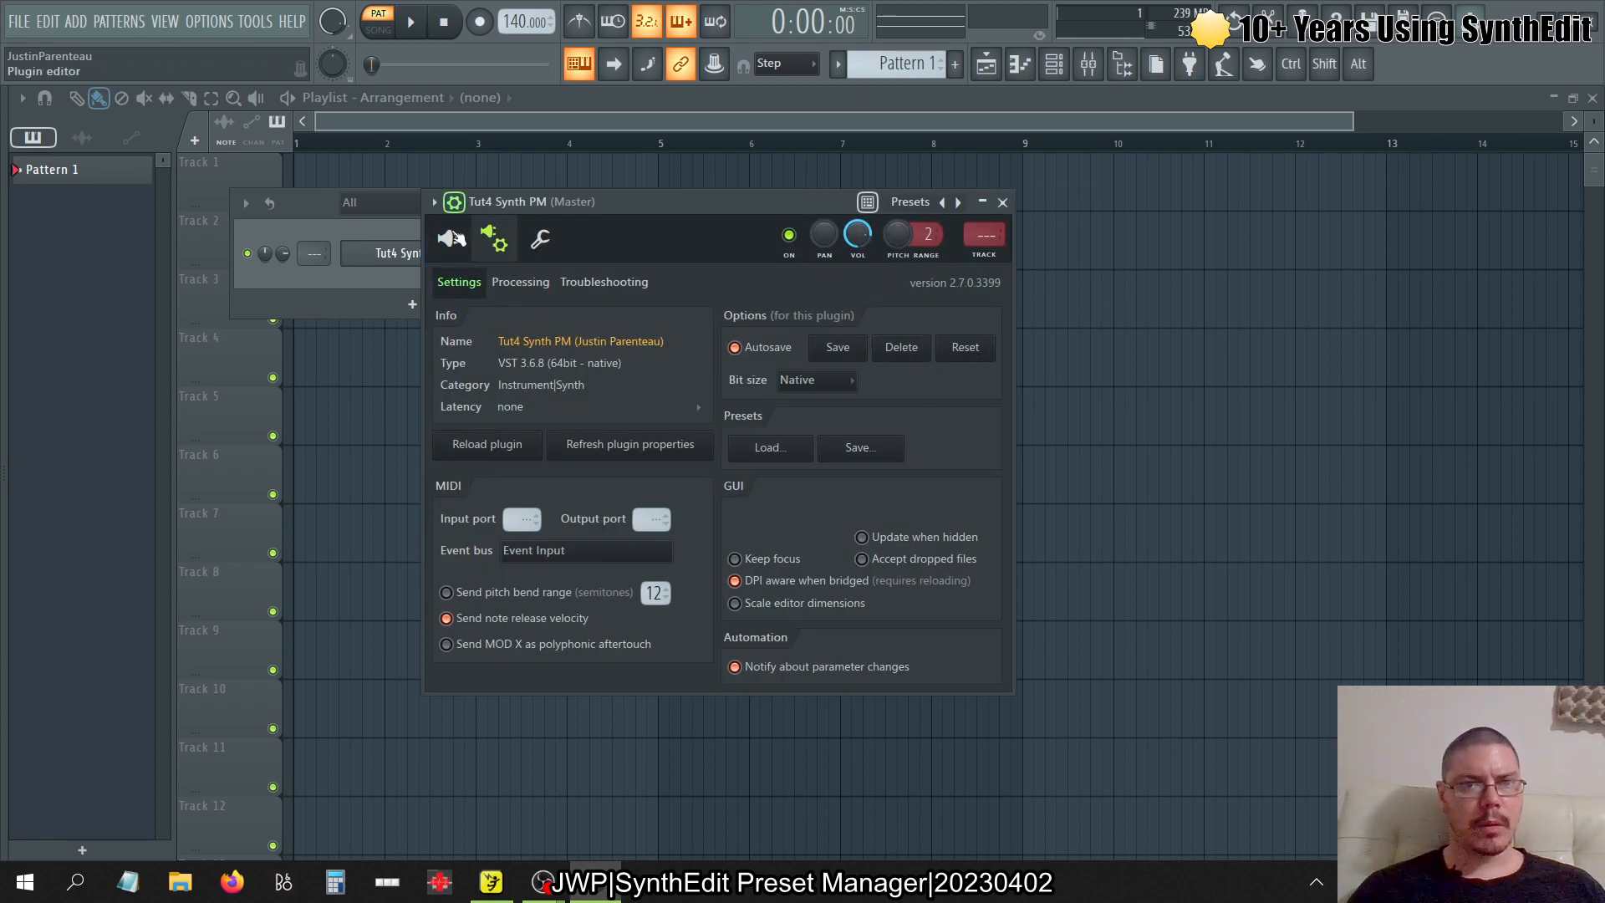
pyautogui.click(448, 239)
pyautogui.click(462, 189)
pyautogui.rightClick(530, 188)
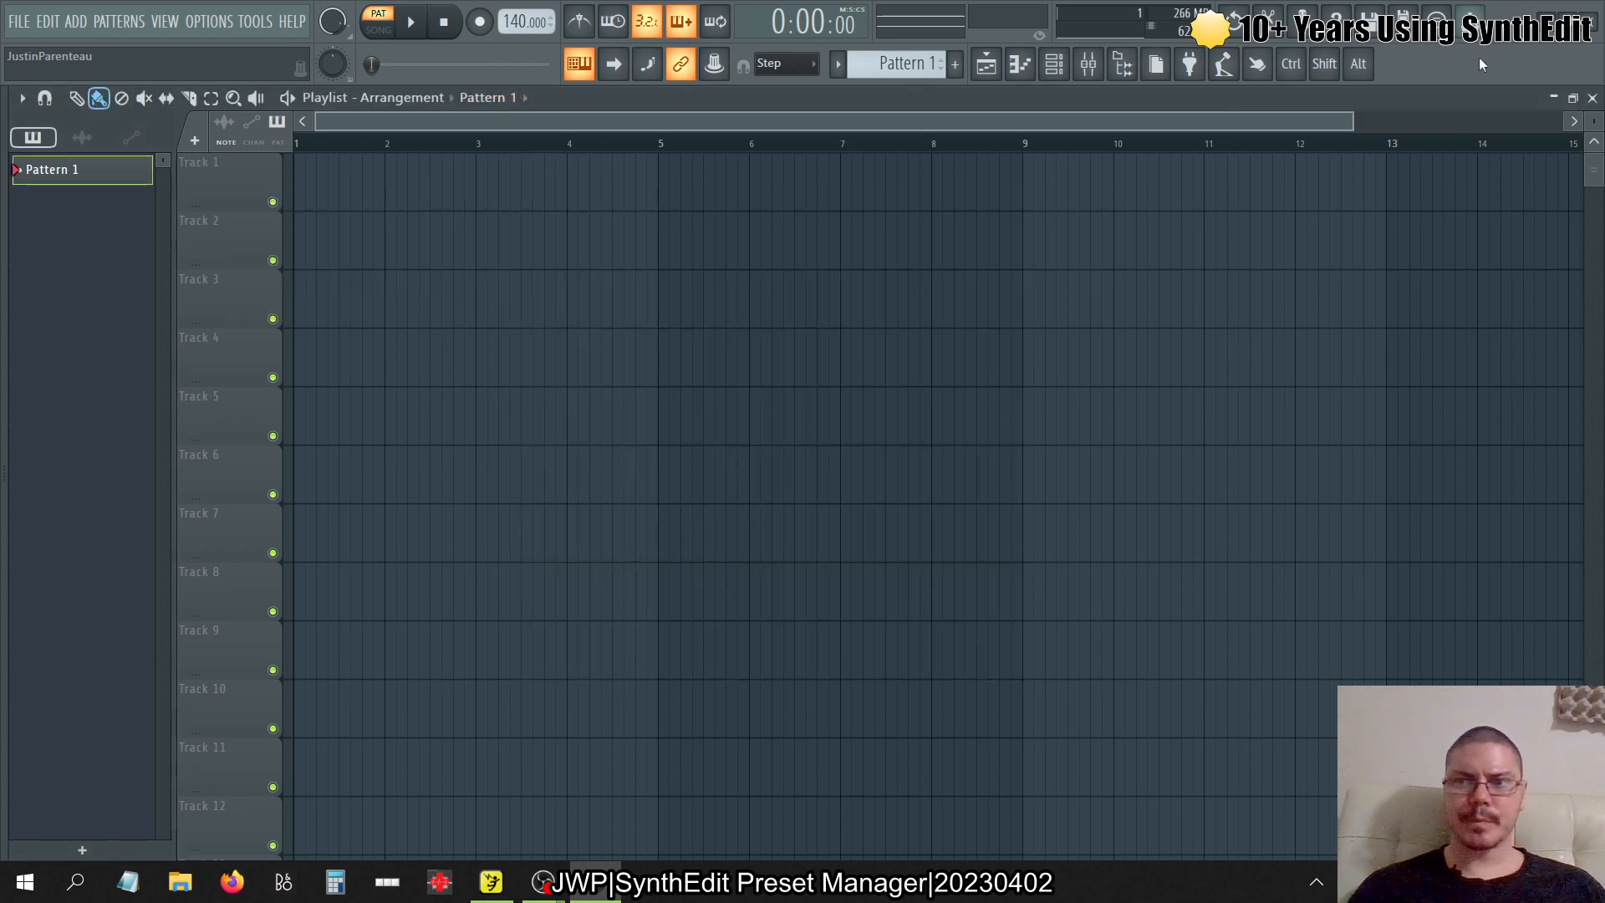
pyautogui.click(1593, 99)
# - Examine the User and Other lists in the synth's bank and hide the plugin's detailed settings
pyautogui.click(493, 274)
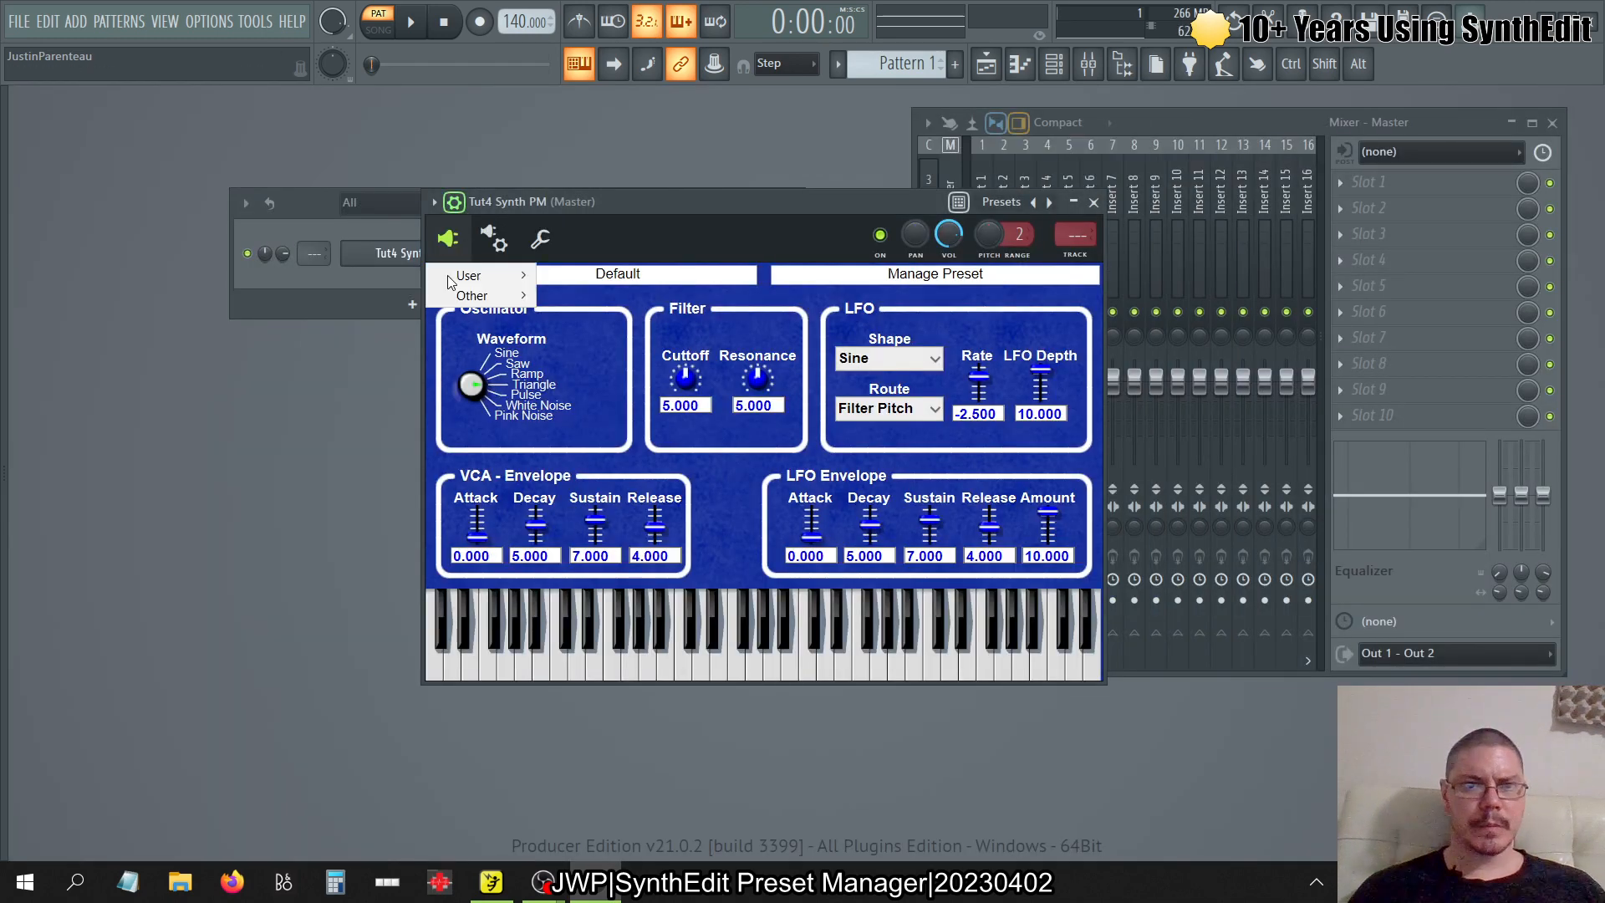
pyautogui.moveTo(488, 291)
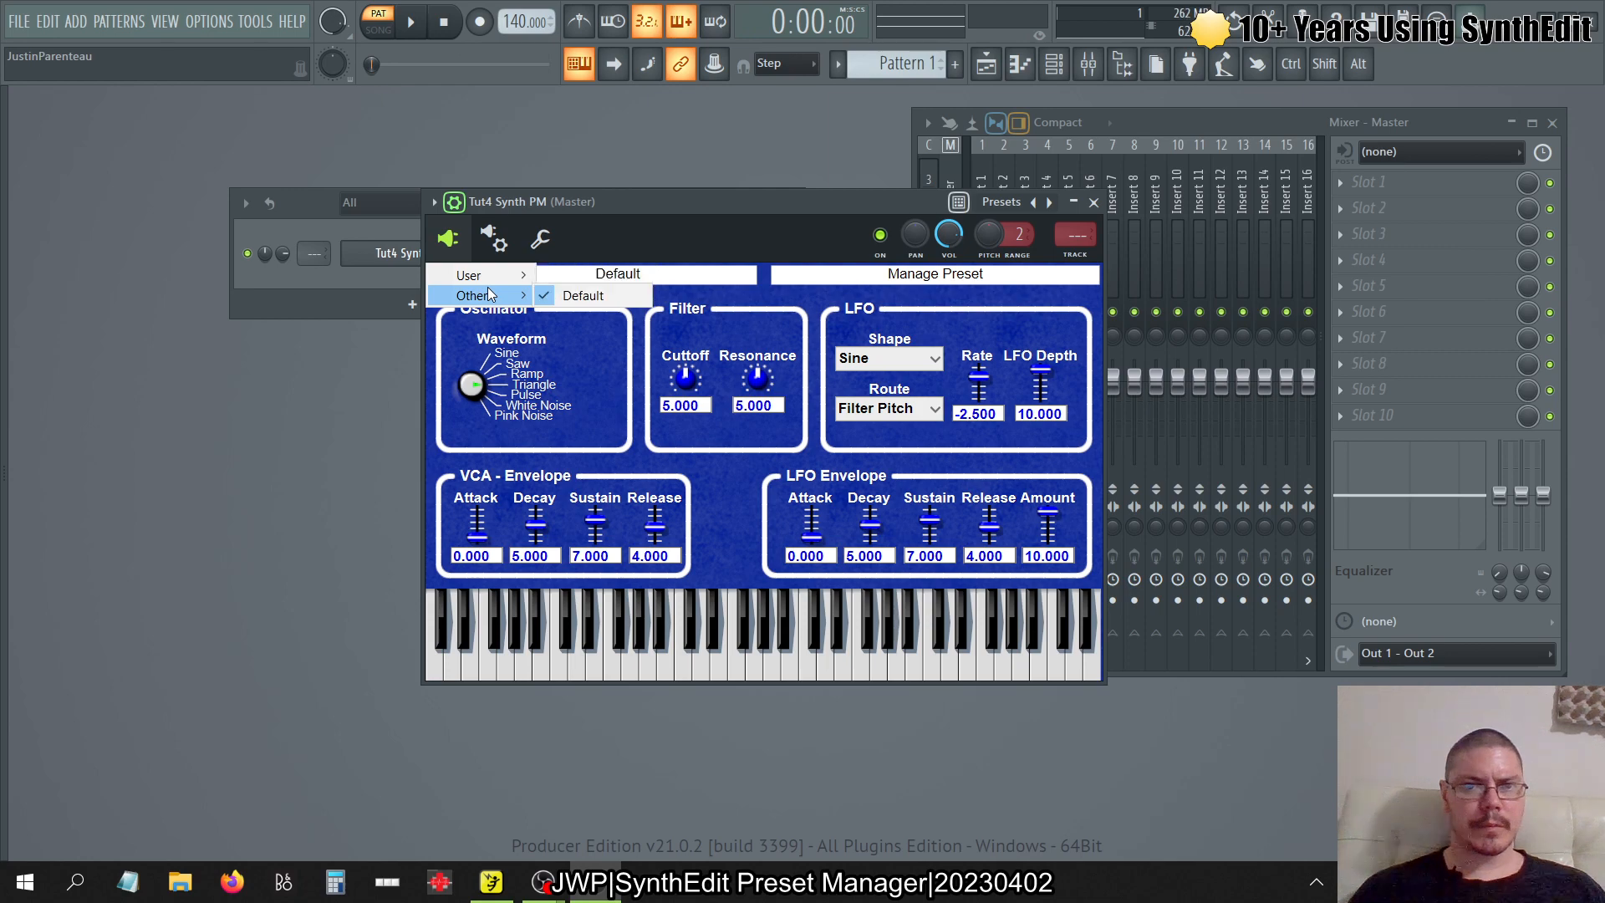
pyautogui.click(669, 230)
pyautogui.click(454, 202)
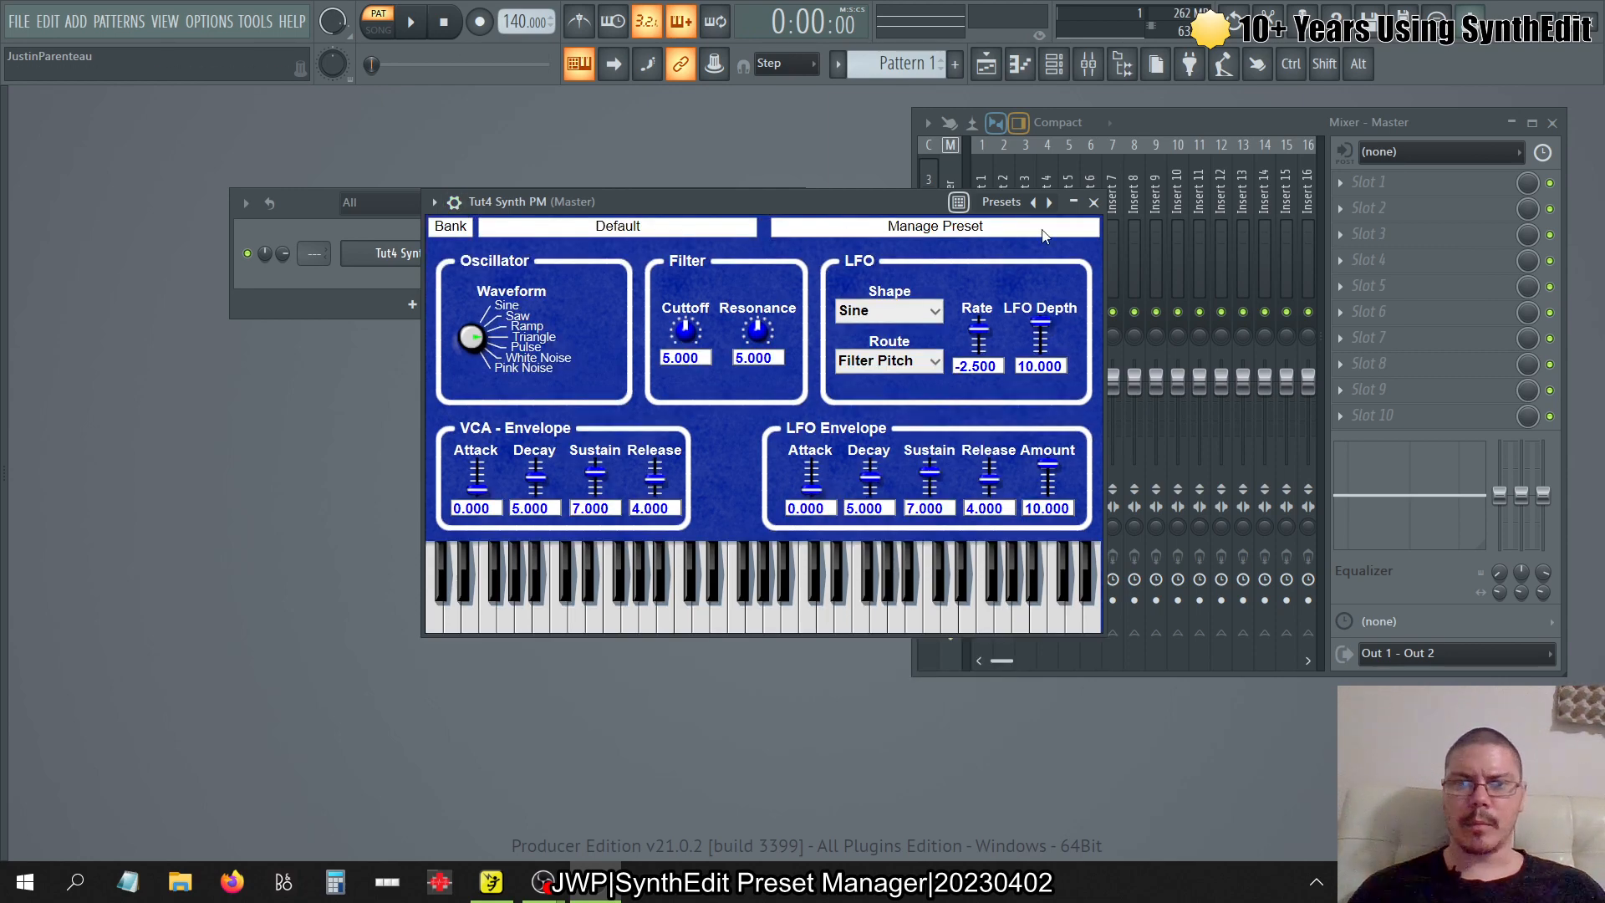
# - Name the preset Preset 2 and set the Release of both the VCA and LFO envelopes to 0.000
pyautogui.doubleClick(636, 227)
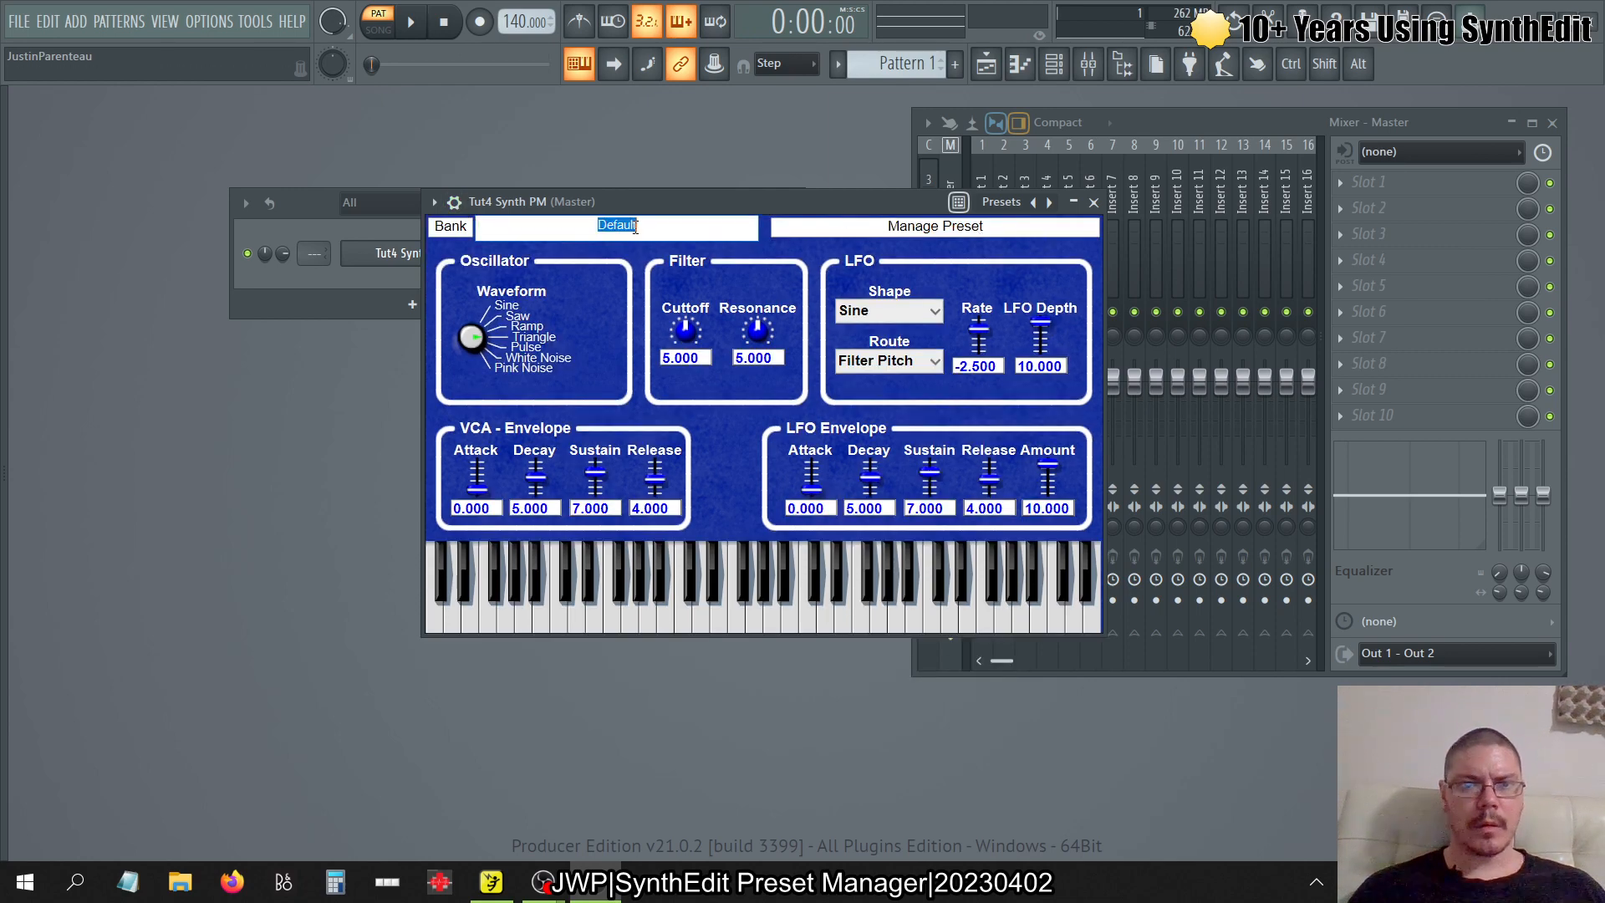
pyautogui.write('Preset 2')
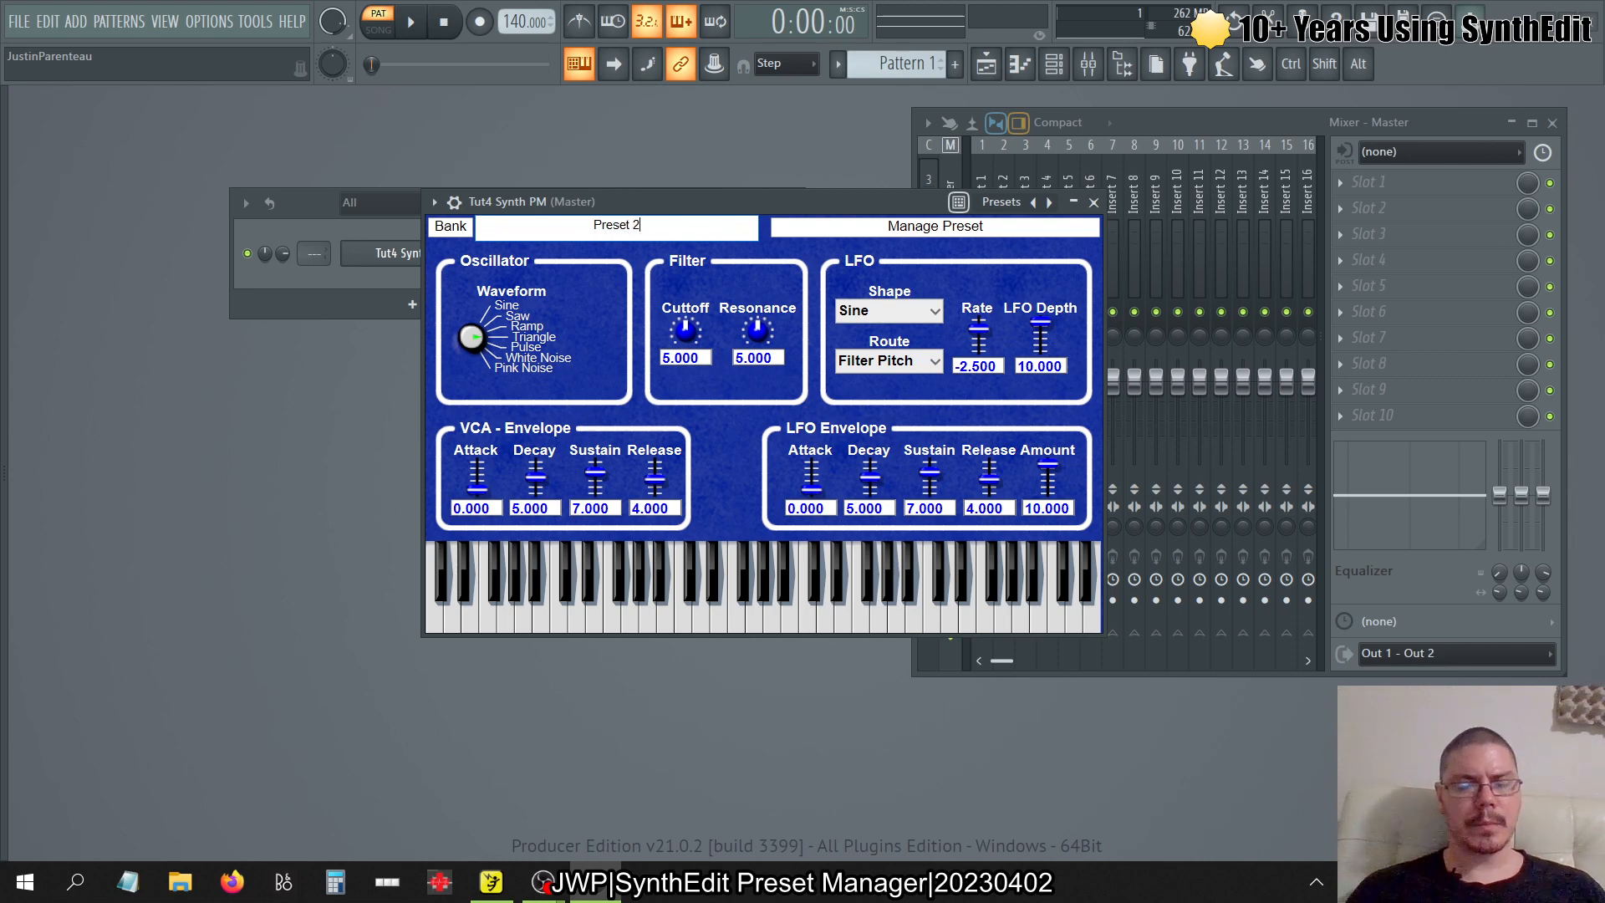
pyautogui.press('Return')
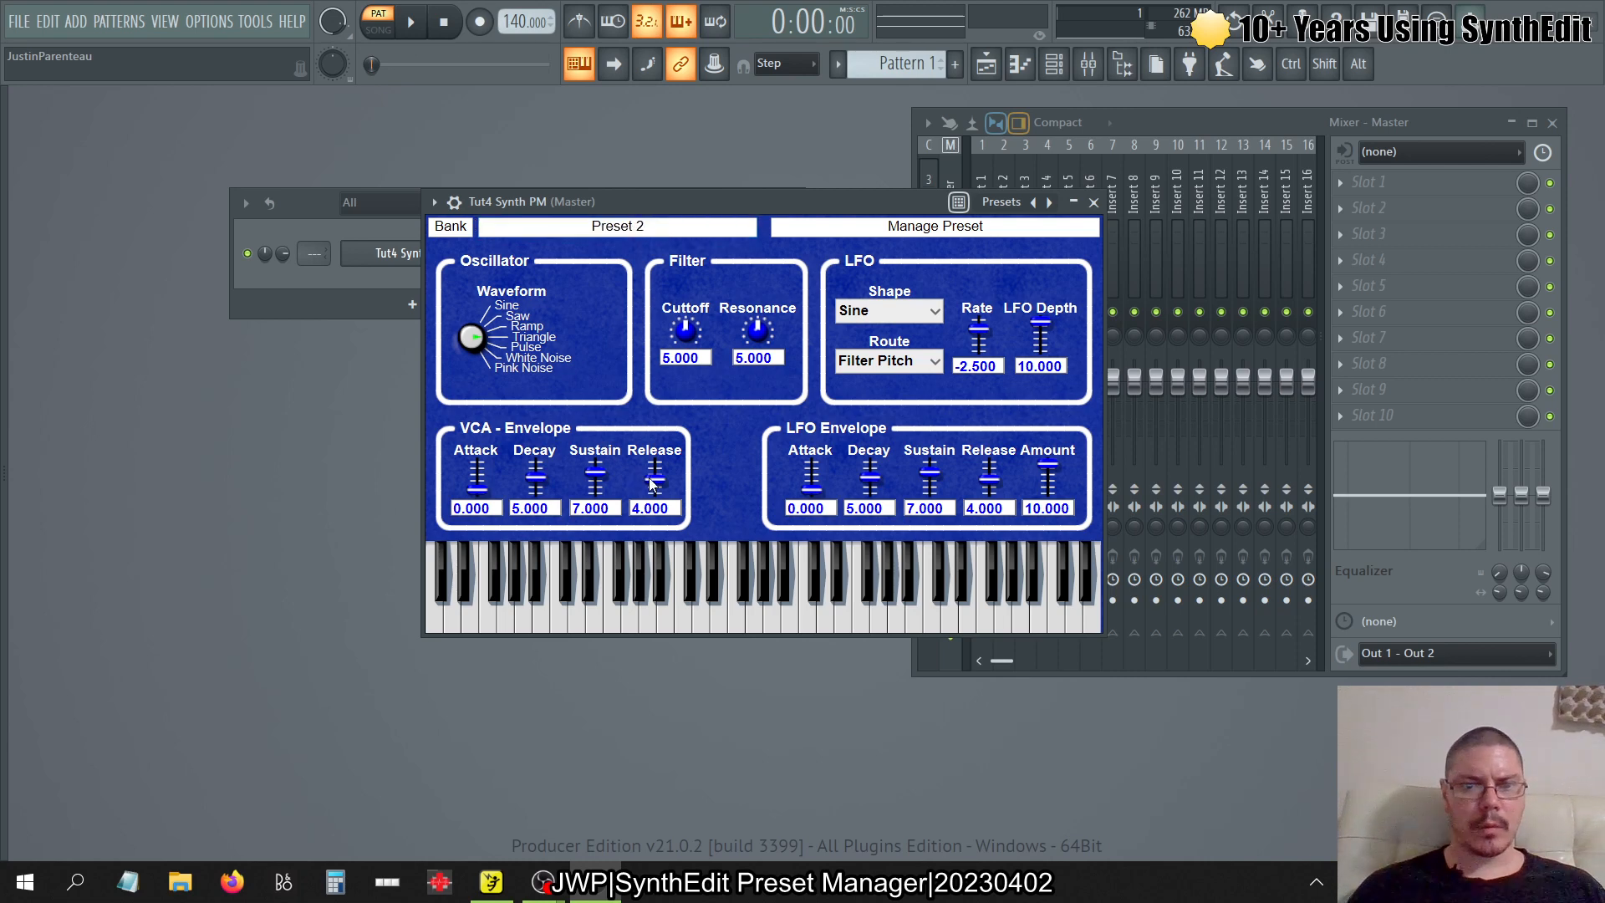
pyautogui.moveTo(655, 483); pyautogui.dragTo(656, 500)
pyautogui.moveTo(989, 481); pyautogui.dragTo(990, 500)
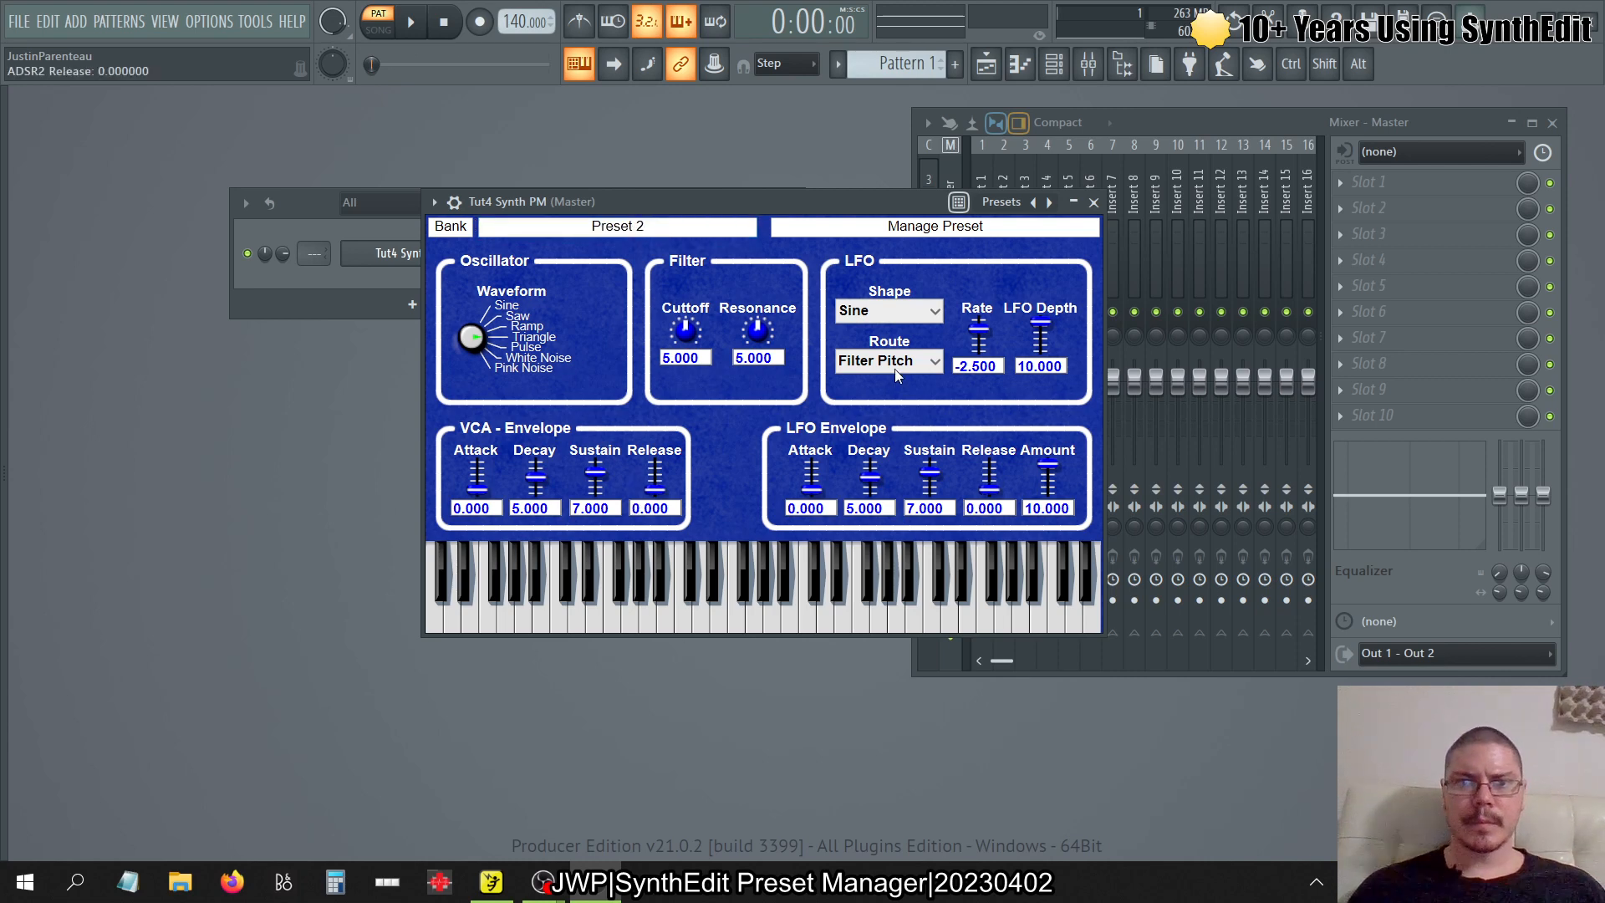
# - Save the preset as Preset 2 in VST3 Preset format in the Tut4 Synth PM folder
pyautogui.click(931, 234)
pyautogui.click(807, 247)
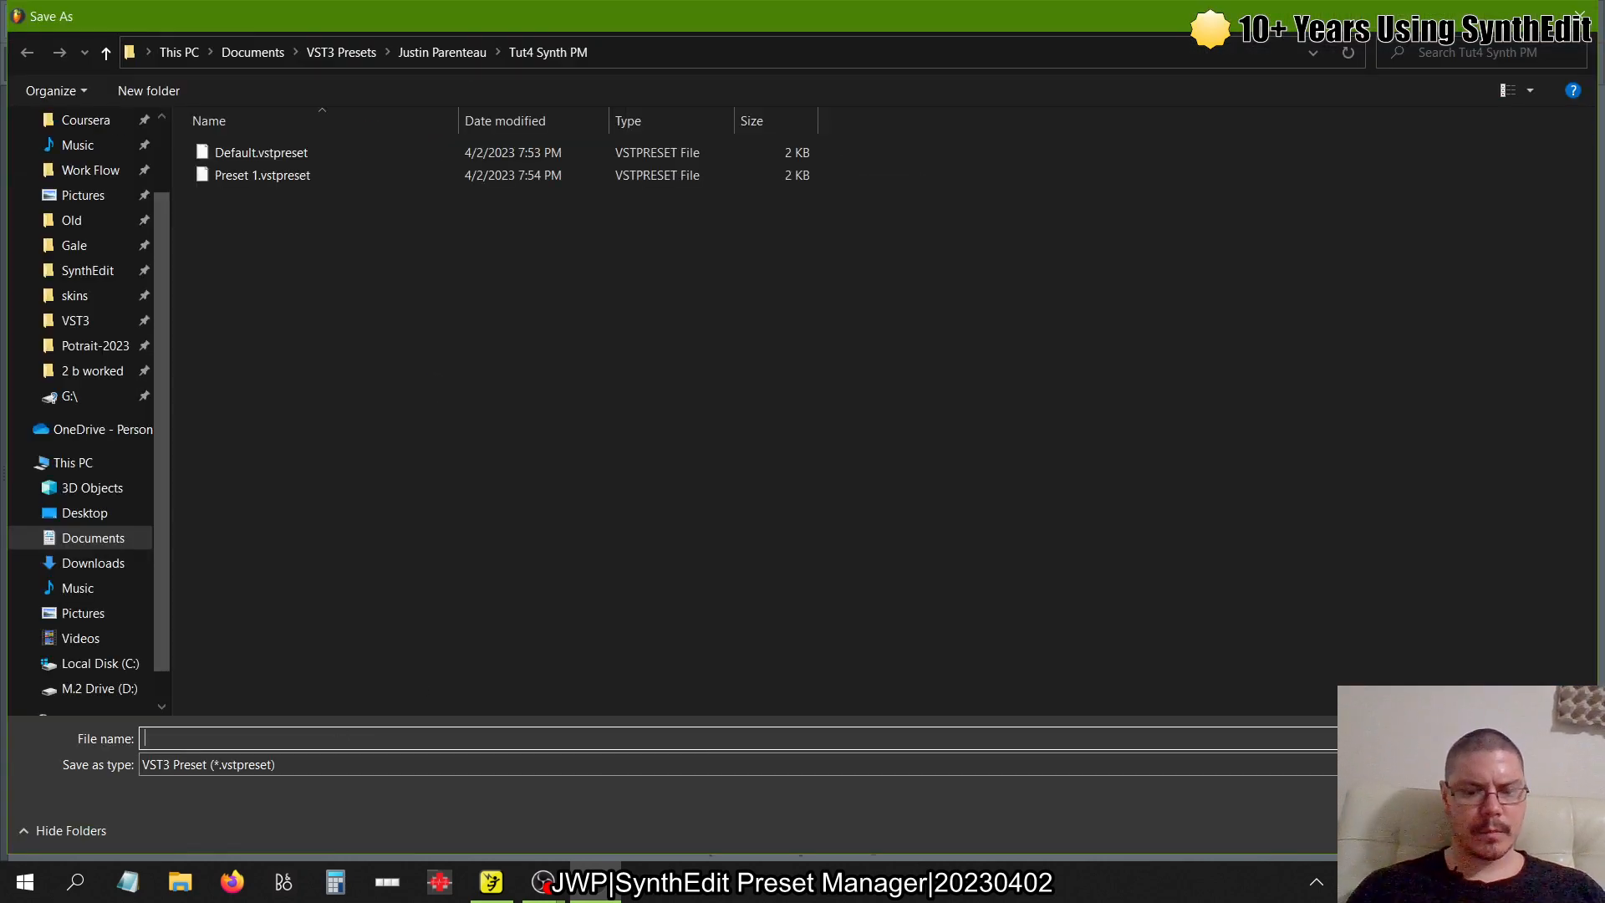
pyautogui.write('Preset 2')
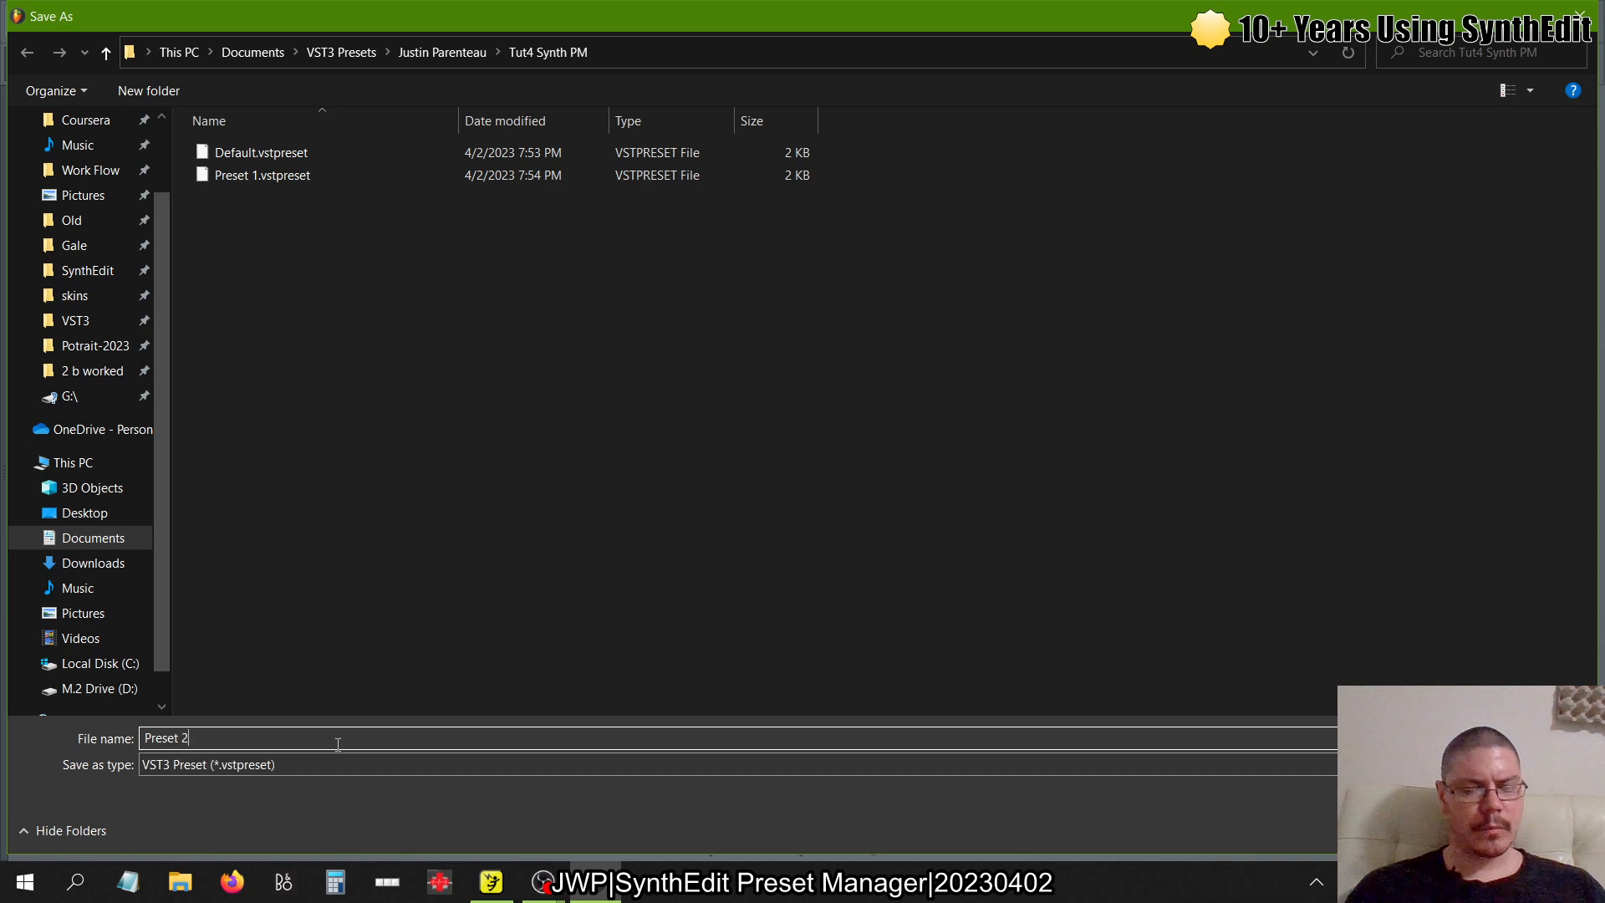
pyautogui.press('Return')
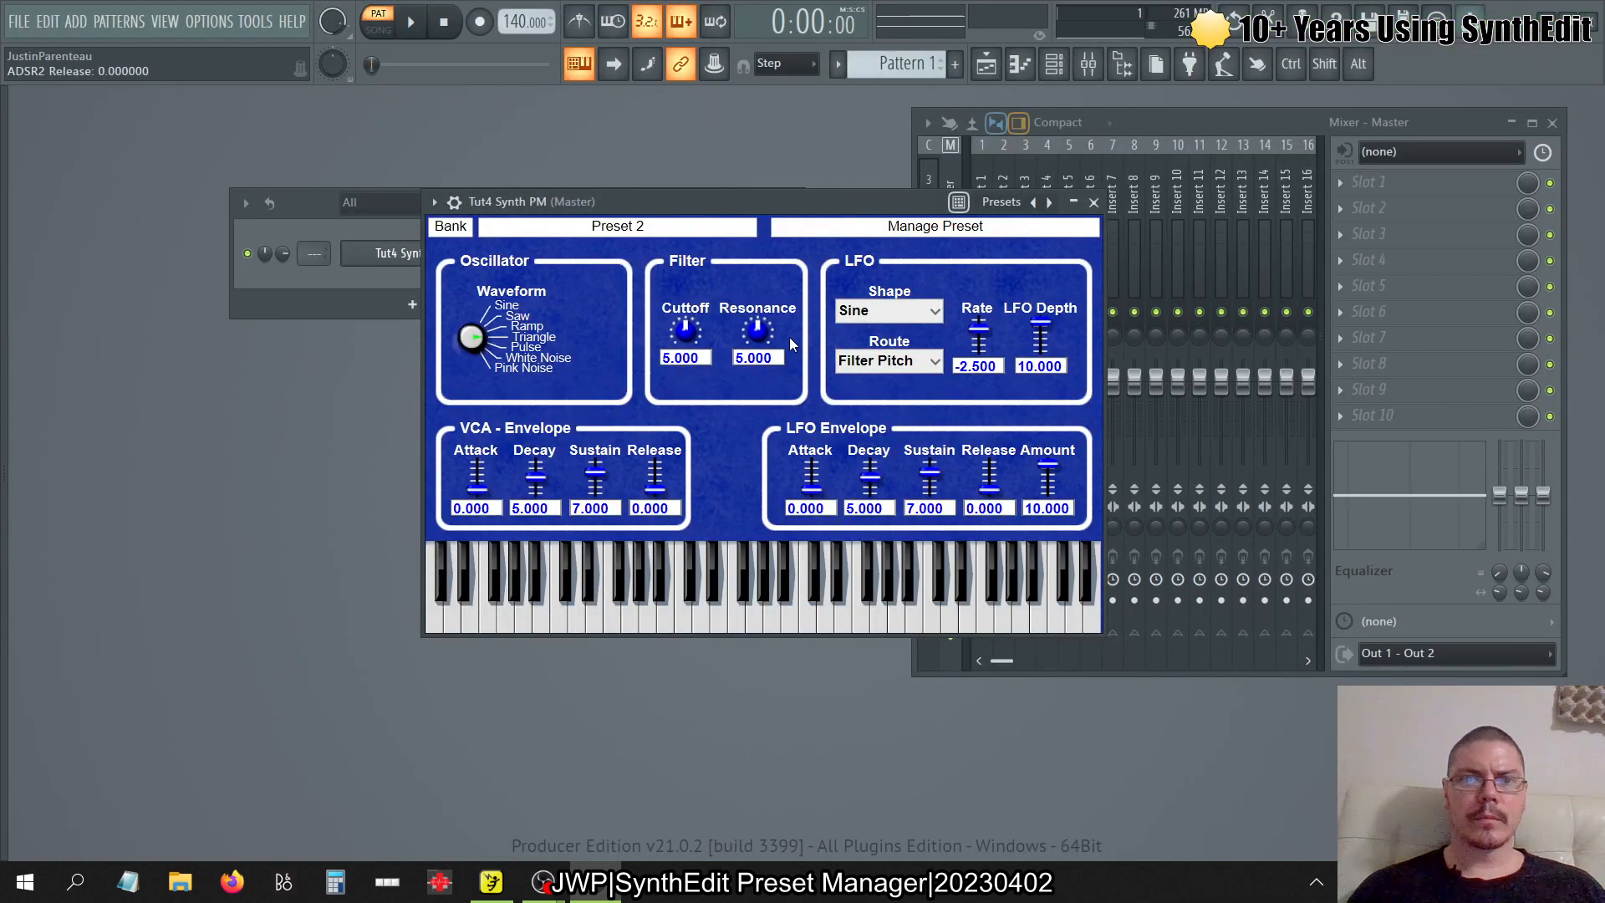
# - Check the host's preset list and the saved preset files in the Tut4 Synth PM folder, without saving anything
pyautogui.rightClick(1049, 204)
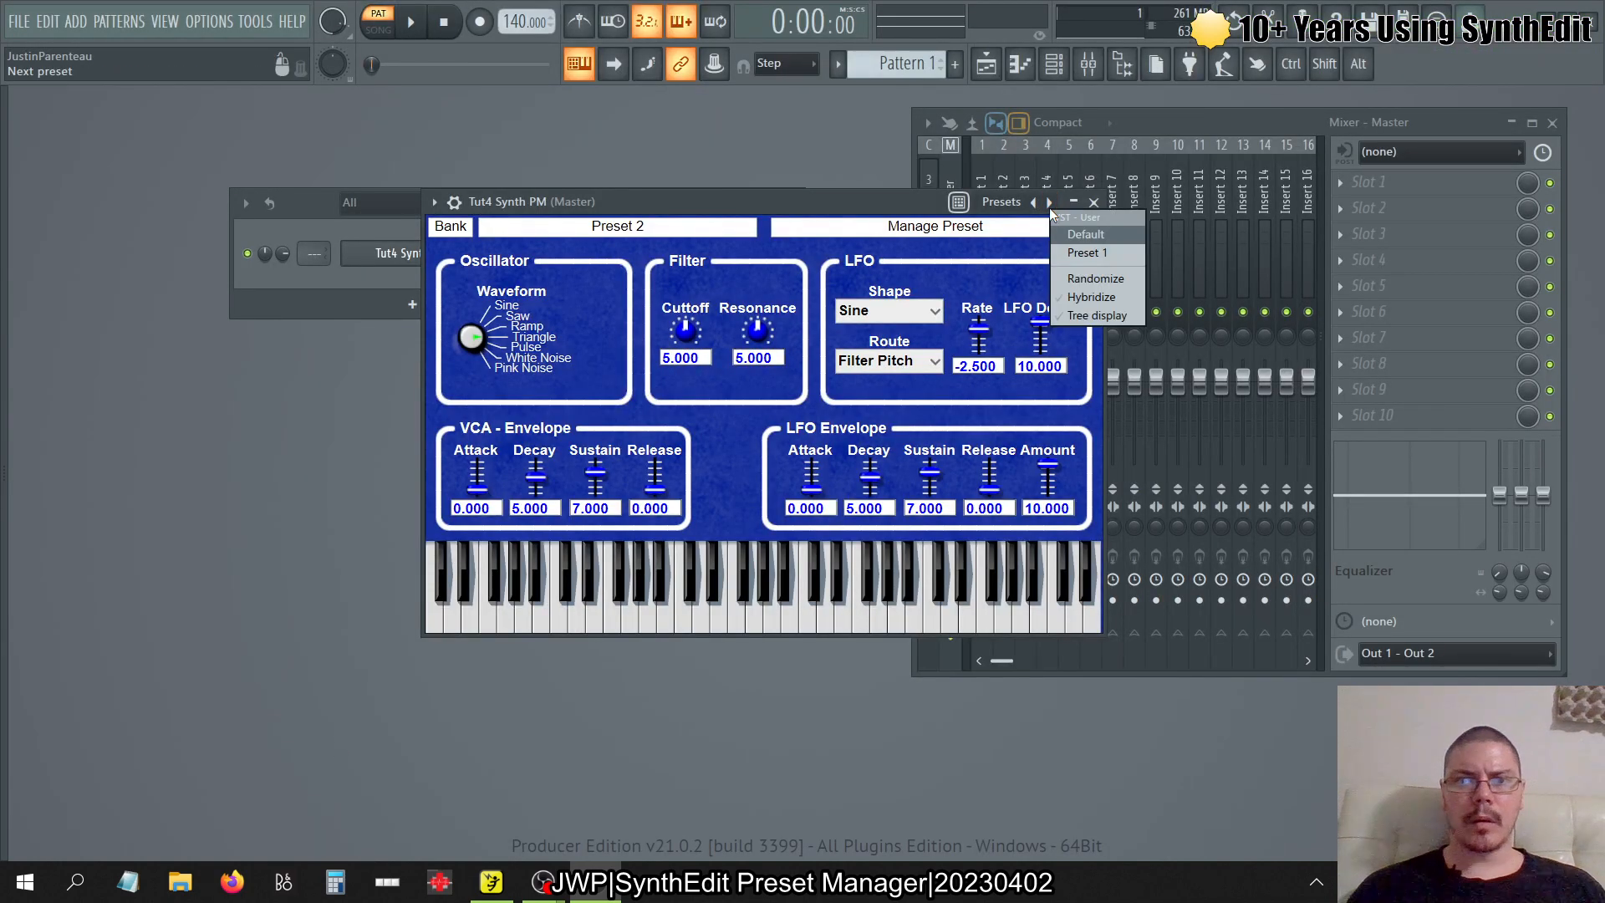
pyautogui.click(812, 194)
pyautogui.click(774, 224)
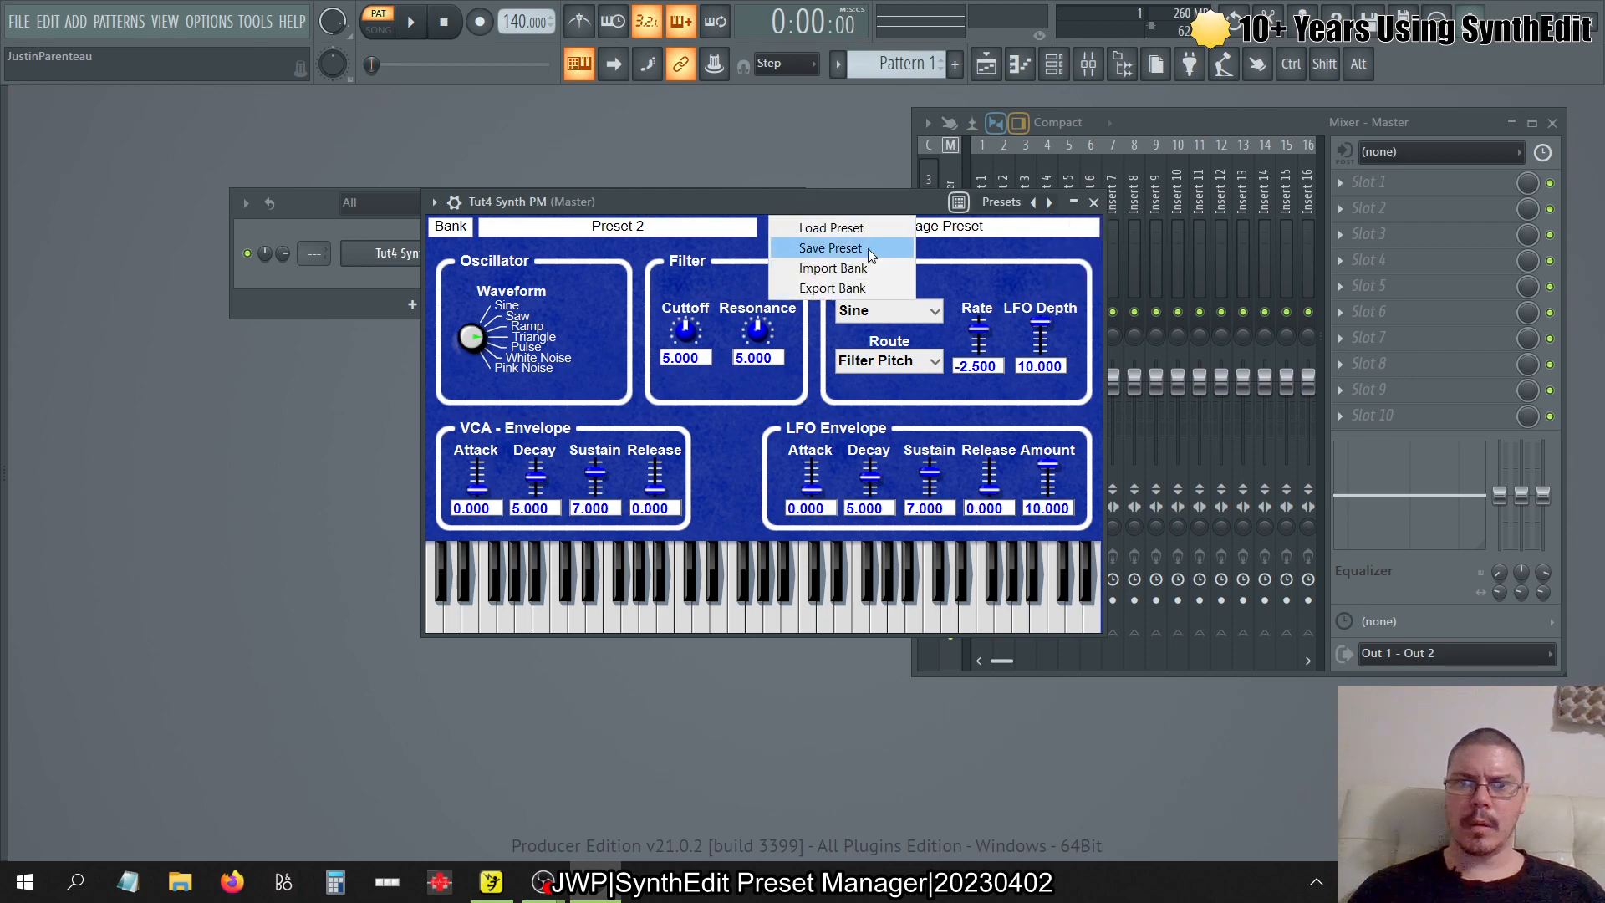
pyautogui.click(868, 249)
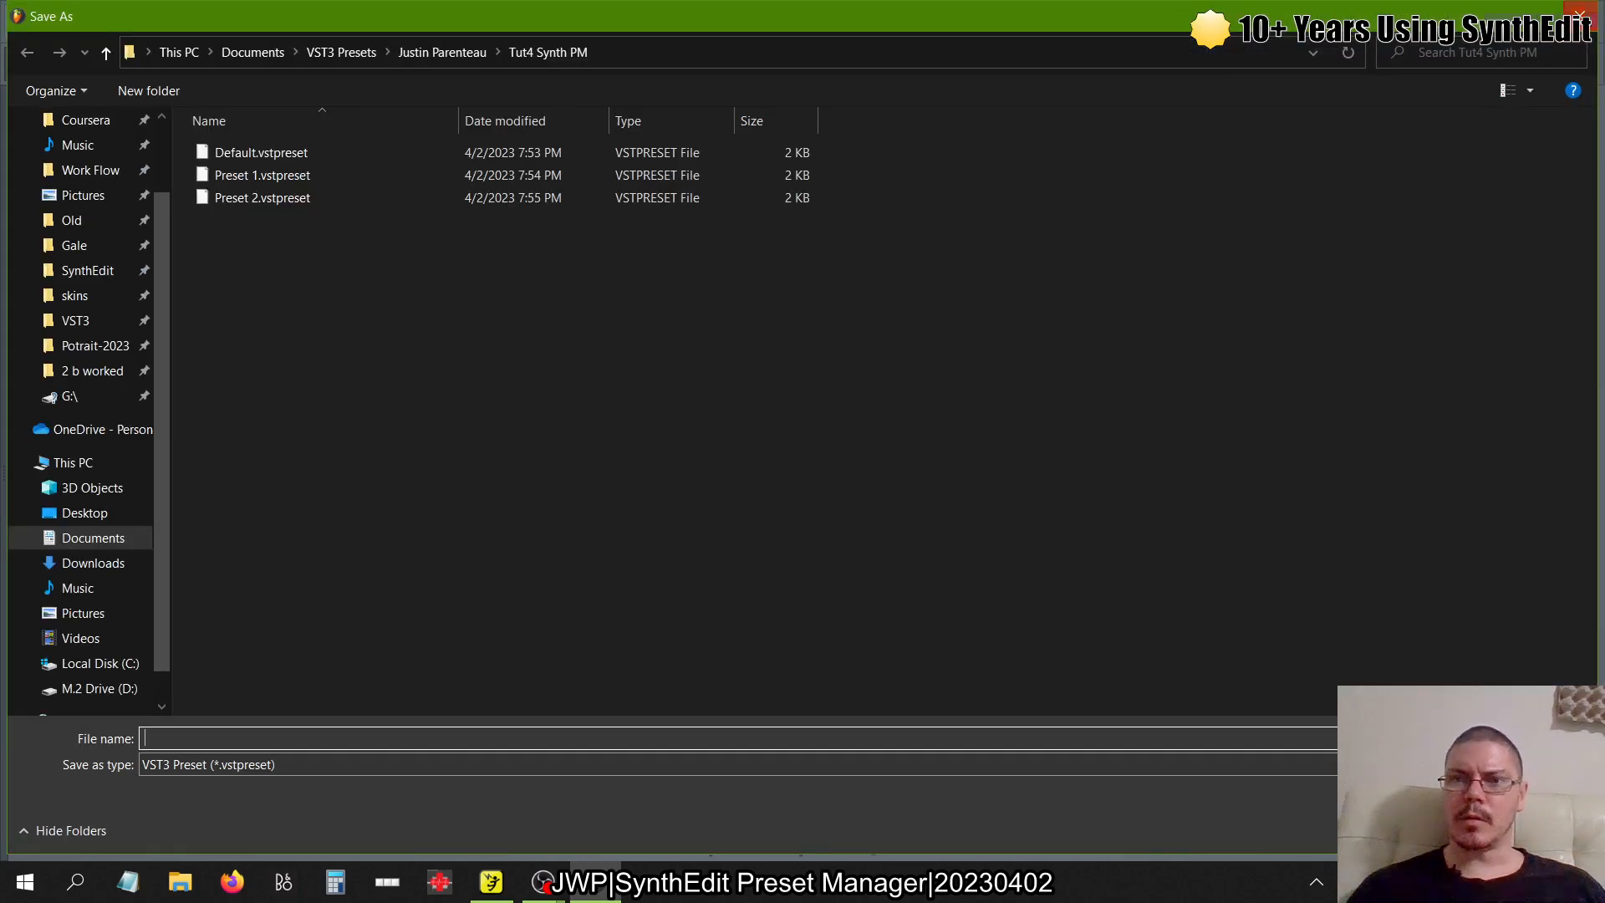
pyautogui.click(1580, 16)
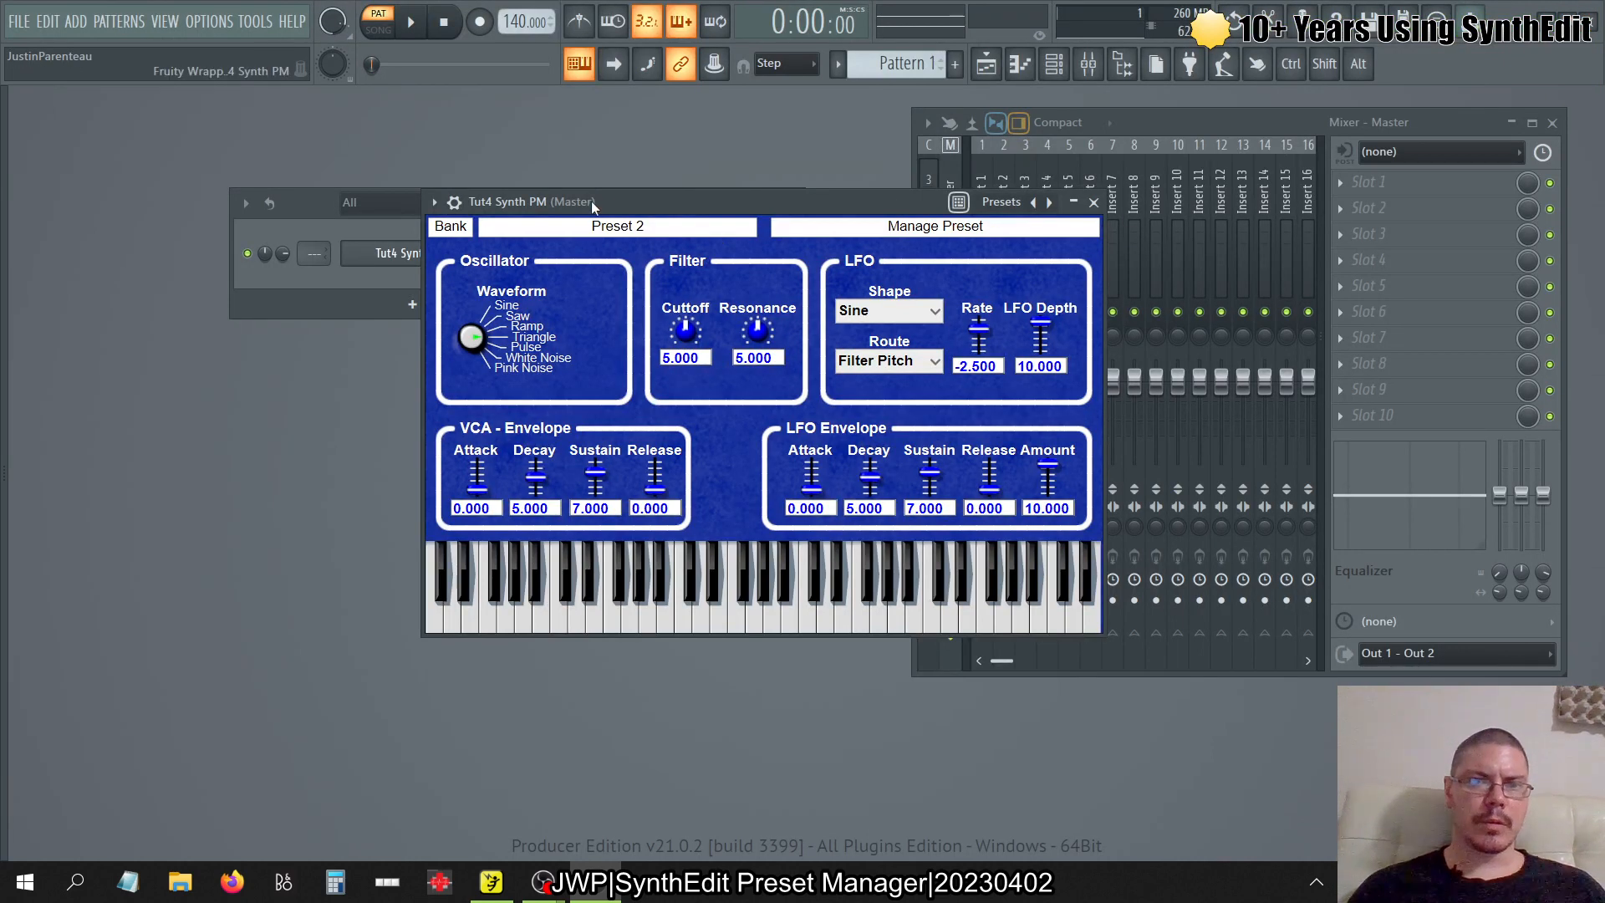
# - Examine the location and file types offered by the wrapper's own preset saving, cancel it, and return to the plugin editor
pyautogui.moveTo(590, 200); pyautogui.dragTo(645, 198)
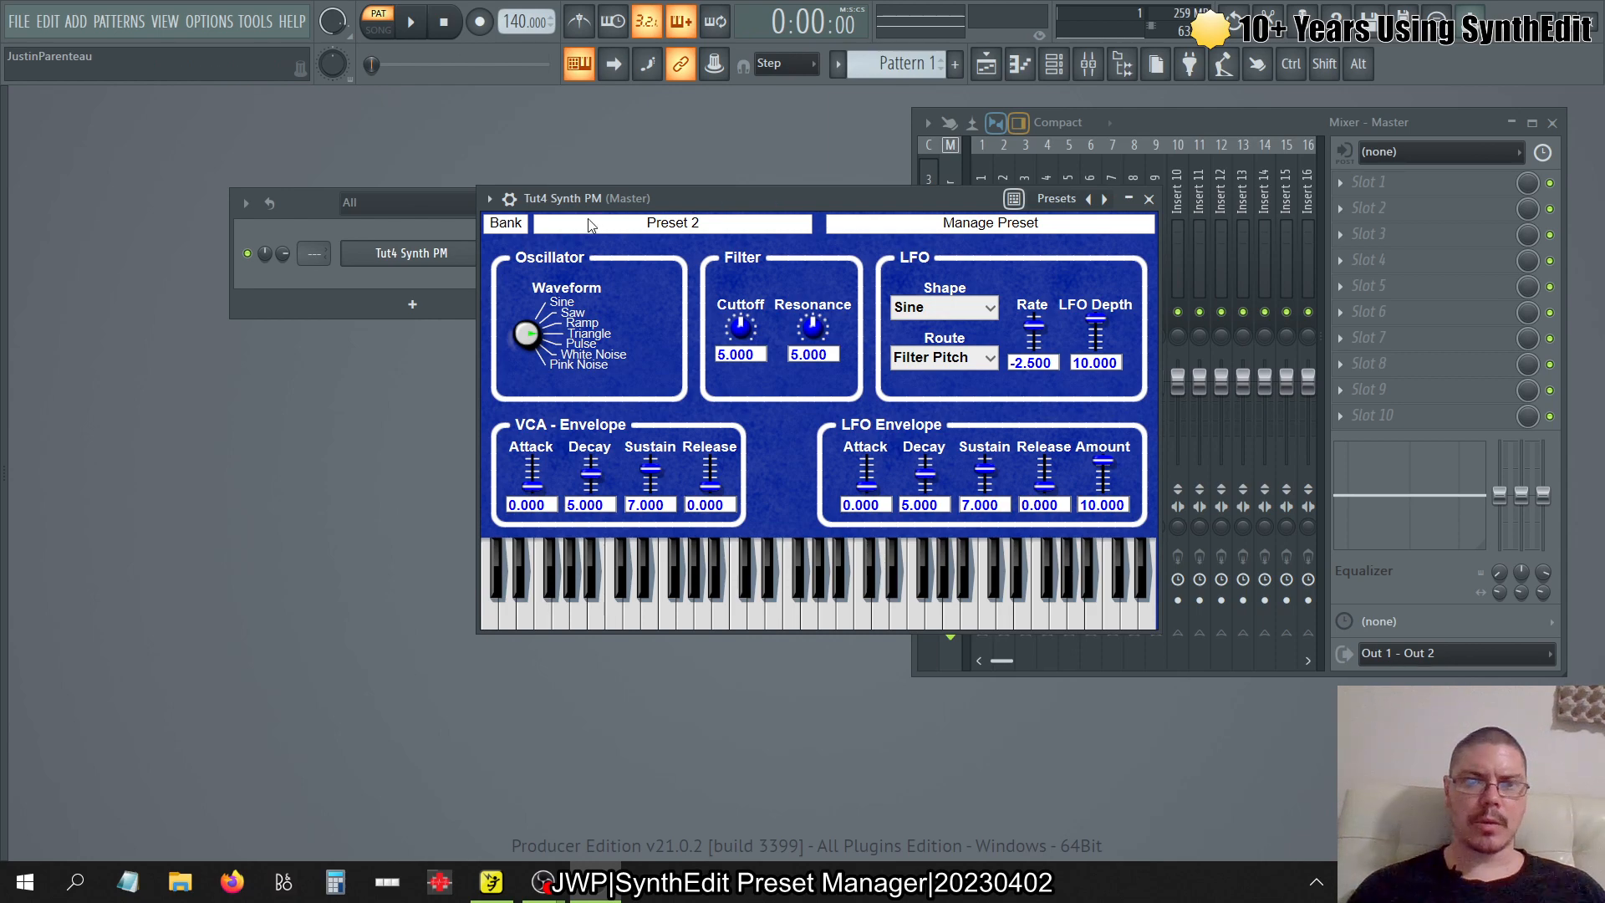
pyautogui.click(509, 198)
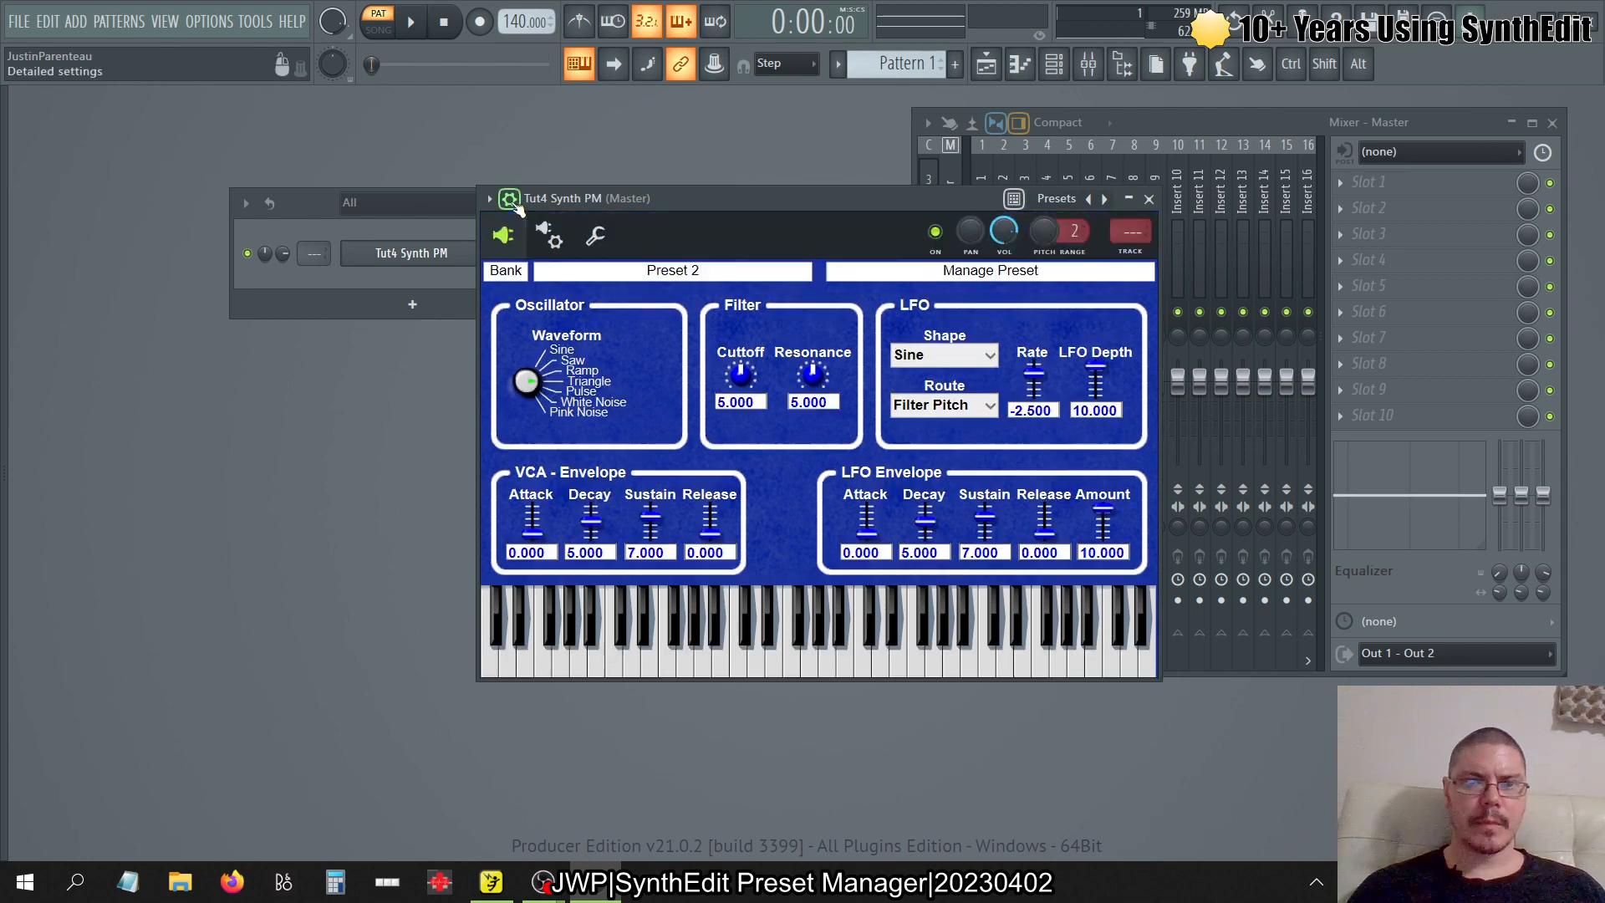
pyautogui.click(547, 234)
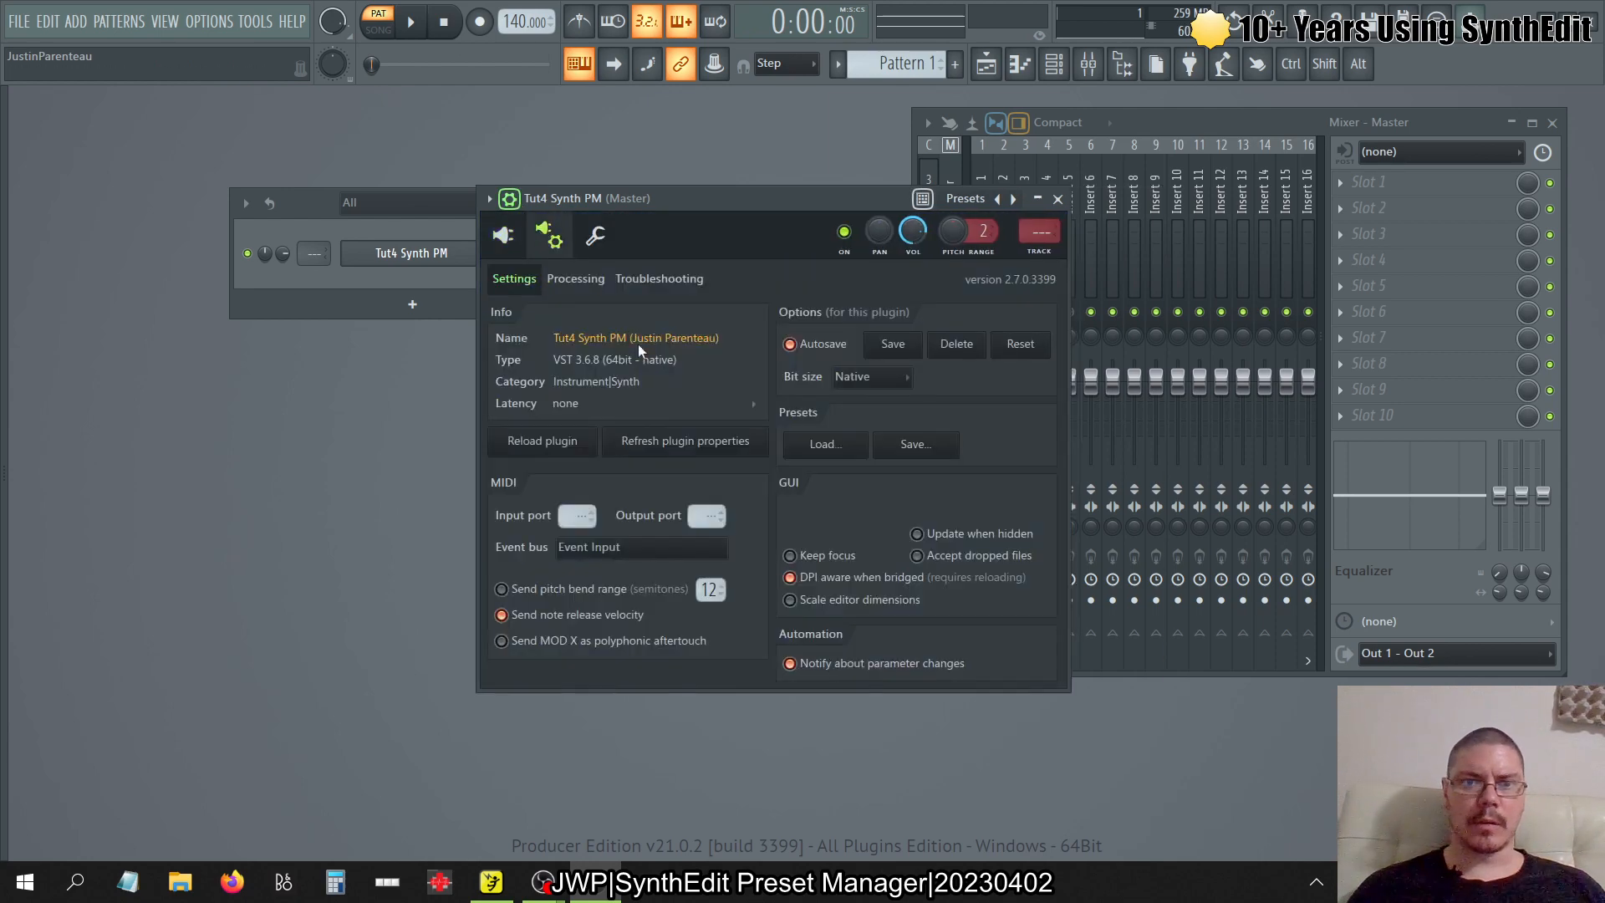
pyautogui.click(916, 452)
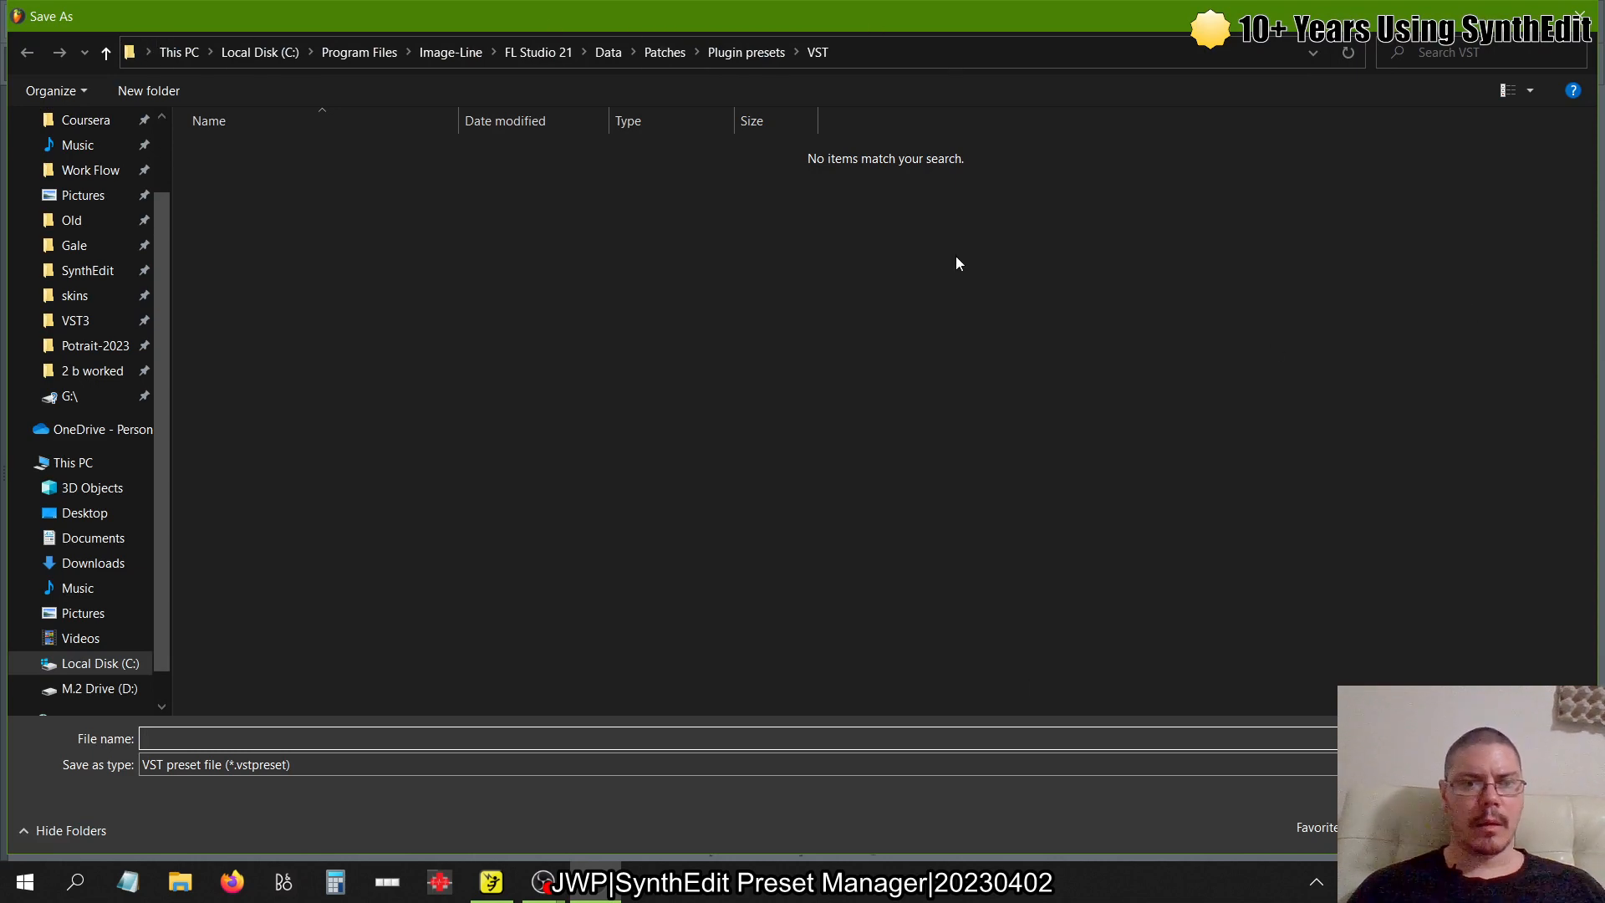
pyautogui.click(1145, 765)
pyautogui.click(1145, 765)
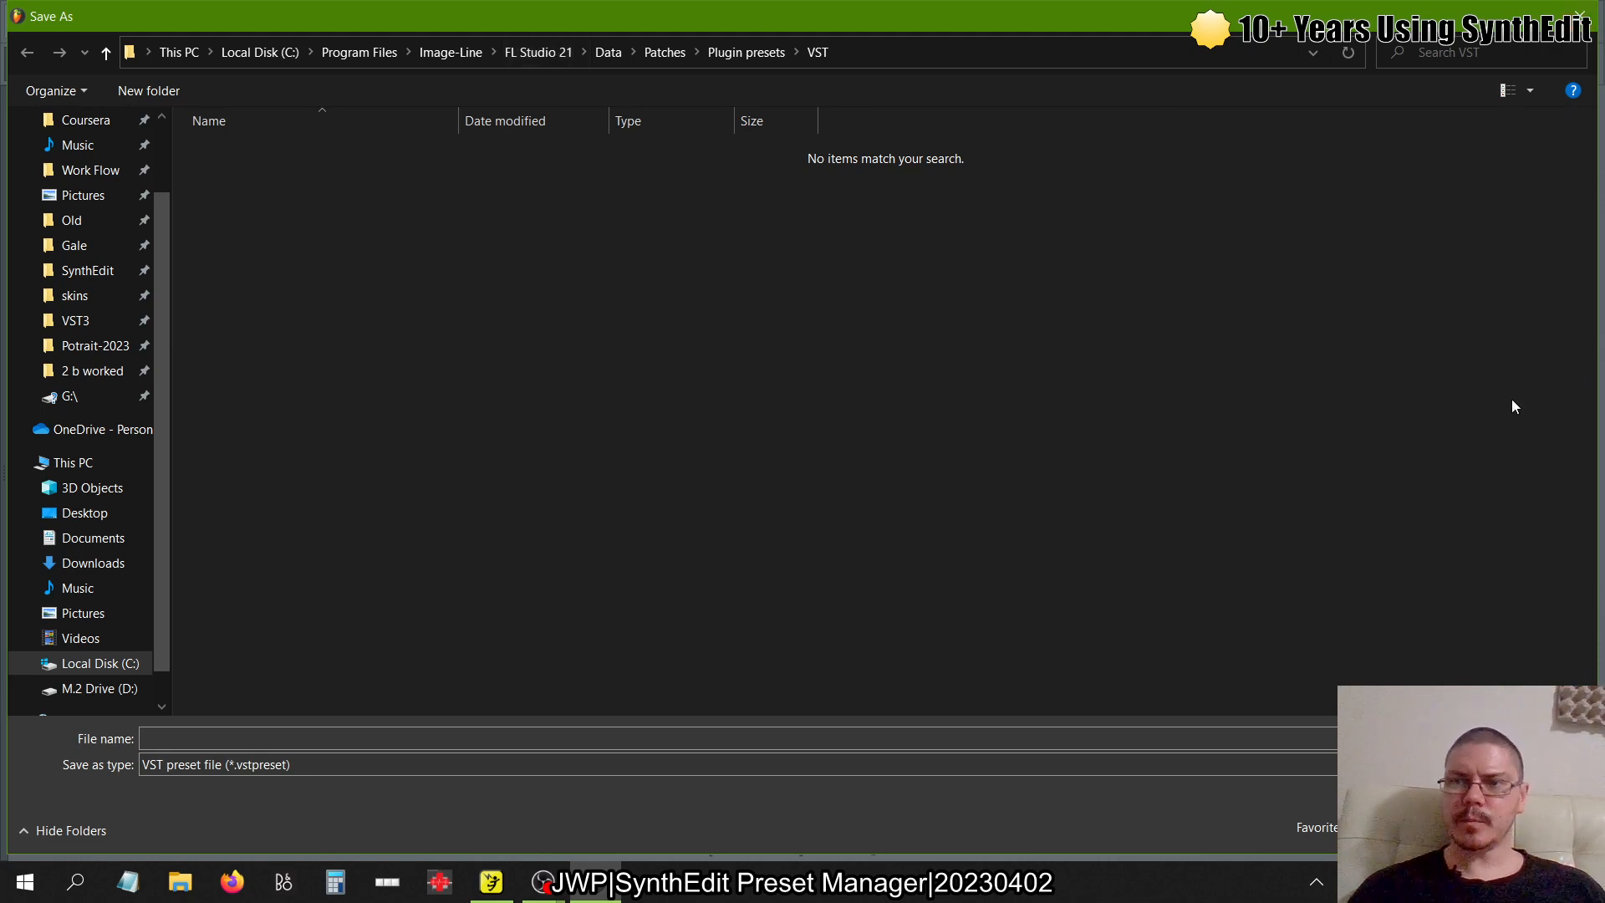
pyautogui.click(1585, 24)
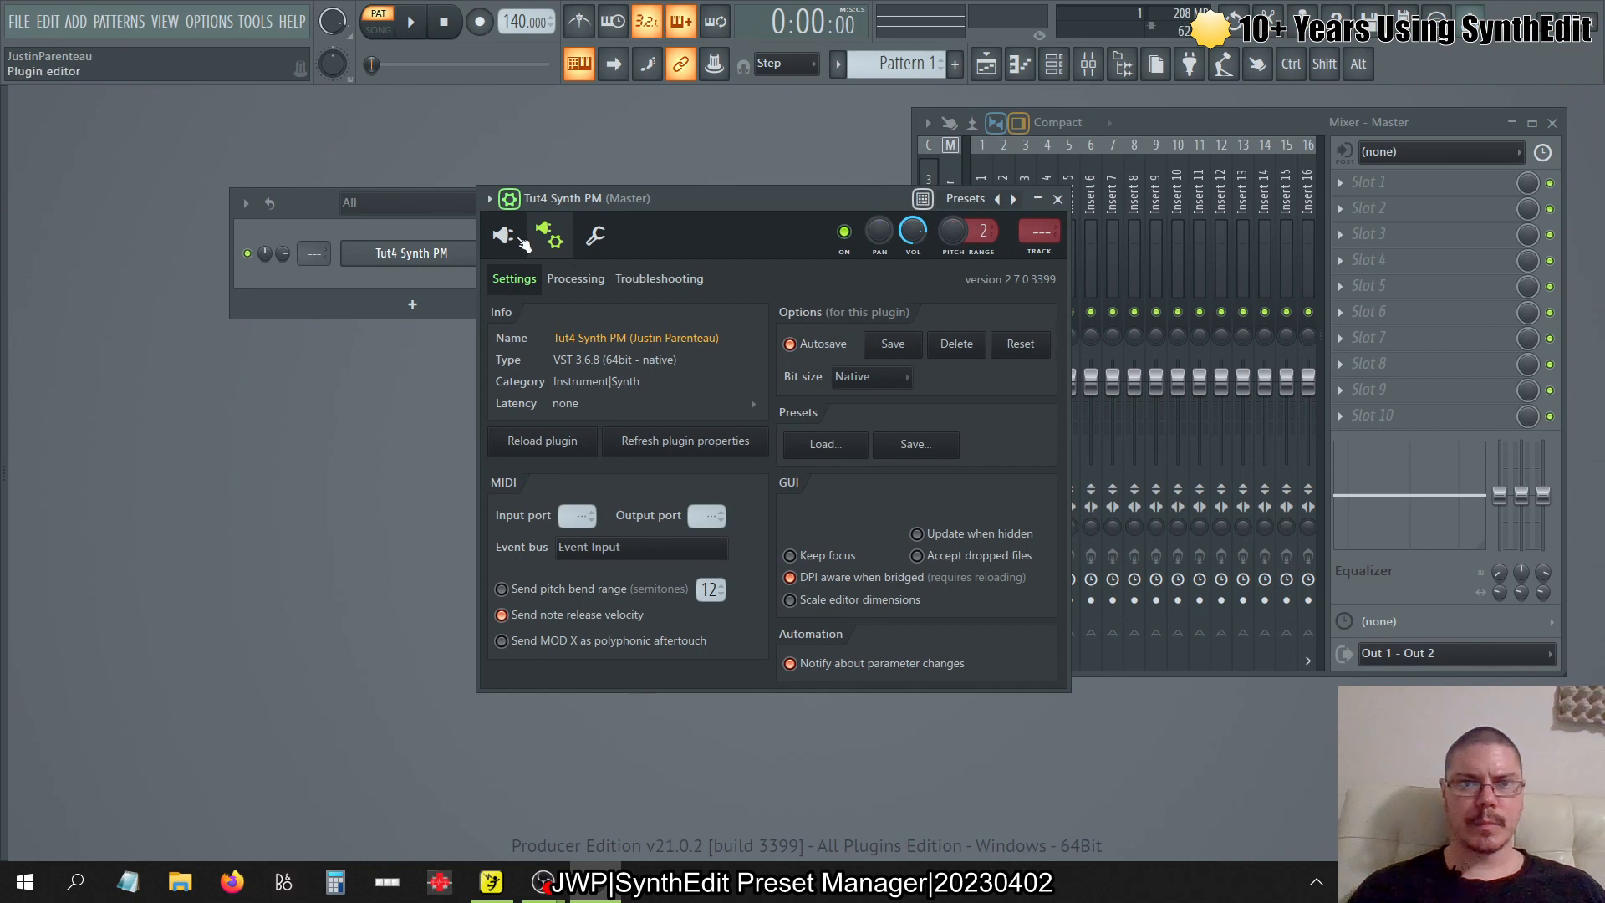
pyautogui.click(510, 237)
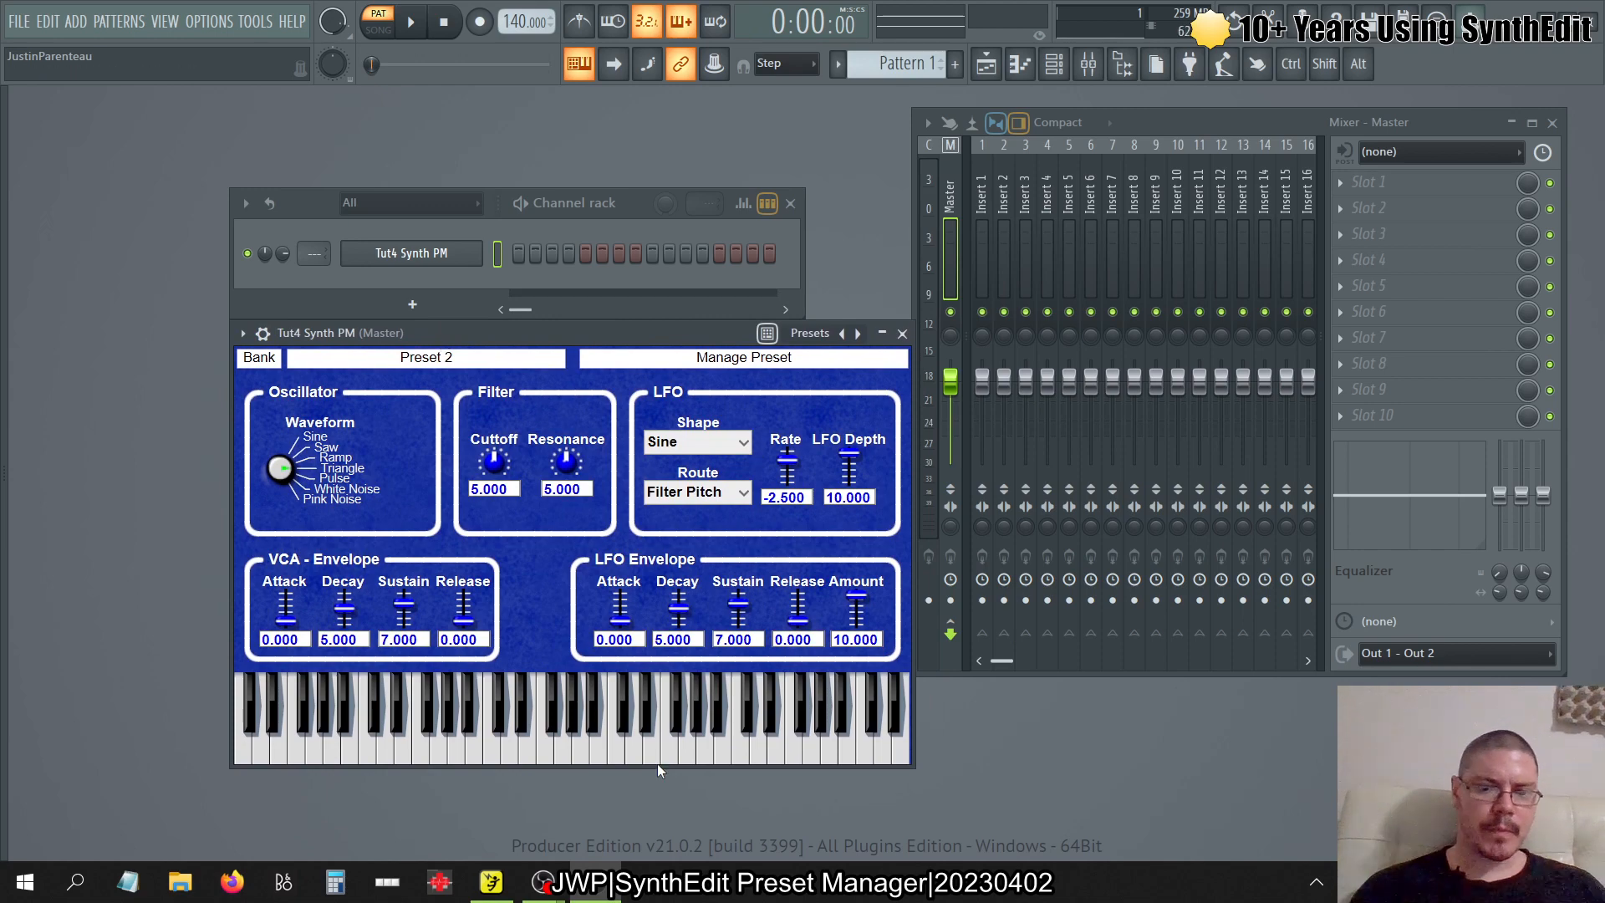
# - Switch to SynthEdit, open the Tut4 Synth container, shift the Preset Browser module down slightly, and move Text Entry4 beside it
pyautogui.click(501, 896)
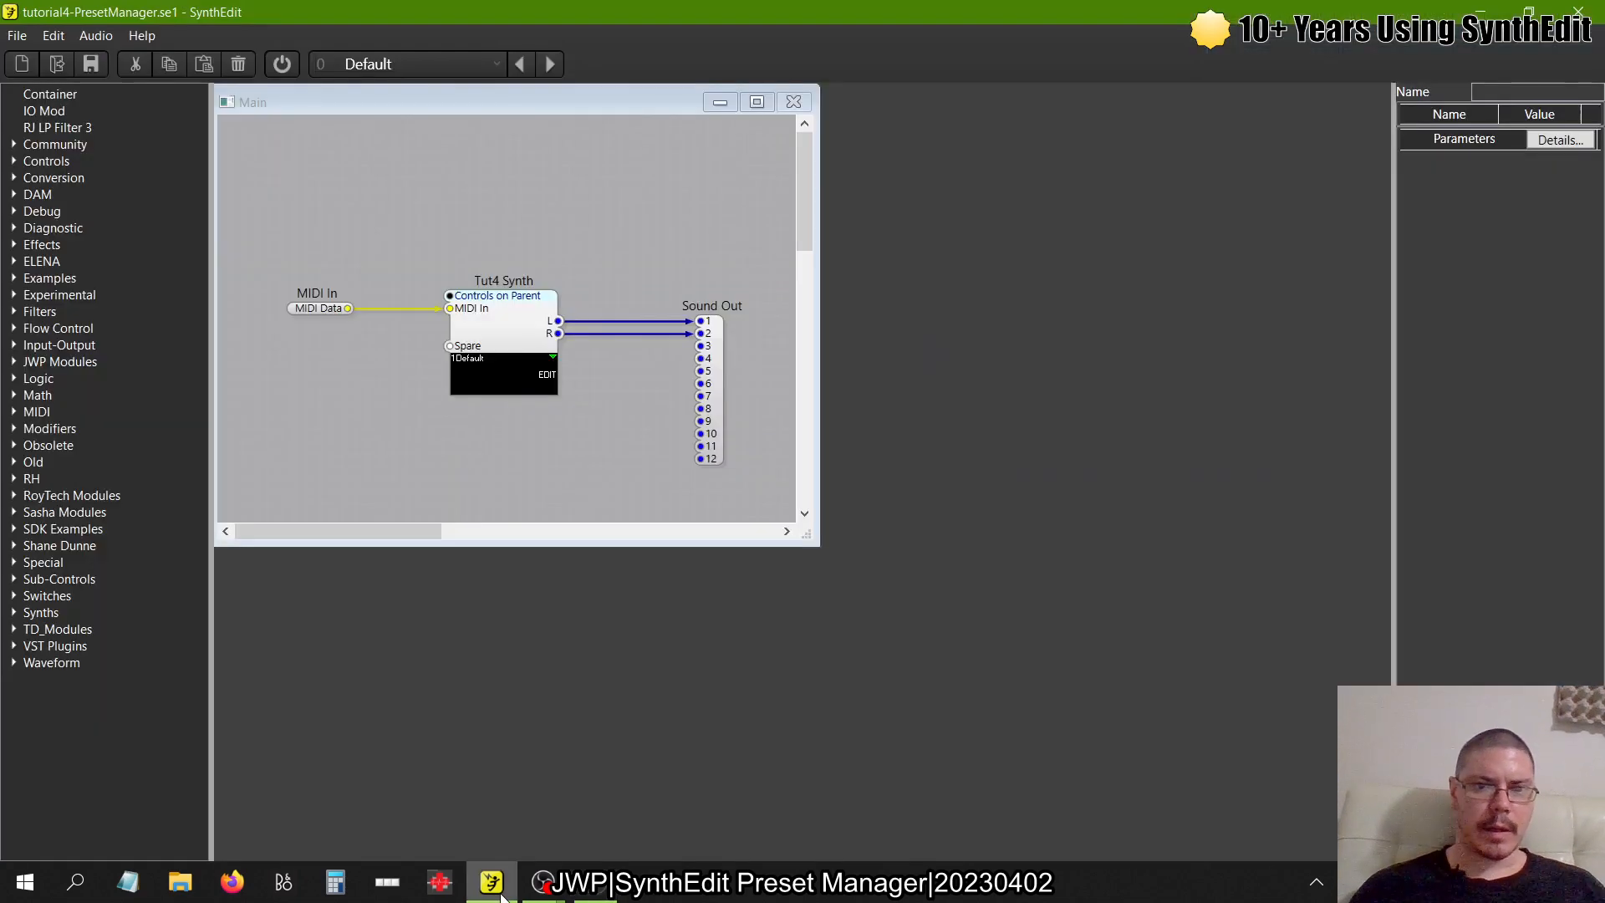
pyautogui.doubleClick(521, 319)
pyautogui.hscroll(6, 1022, 329)
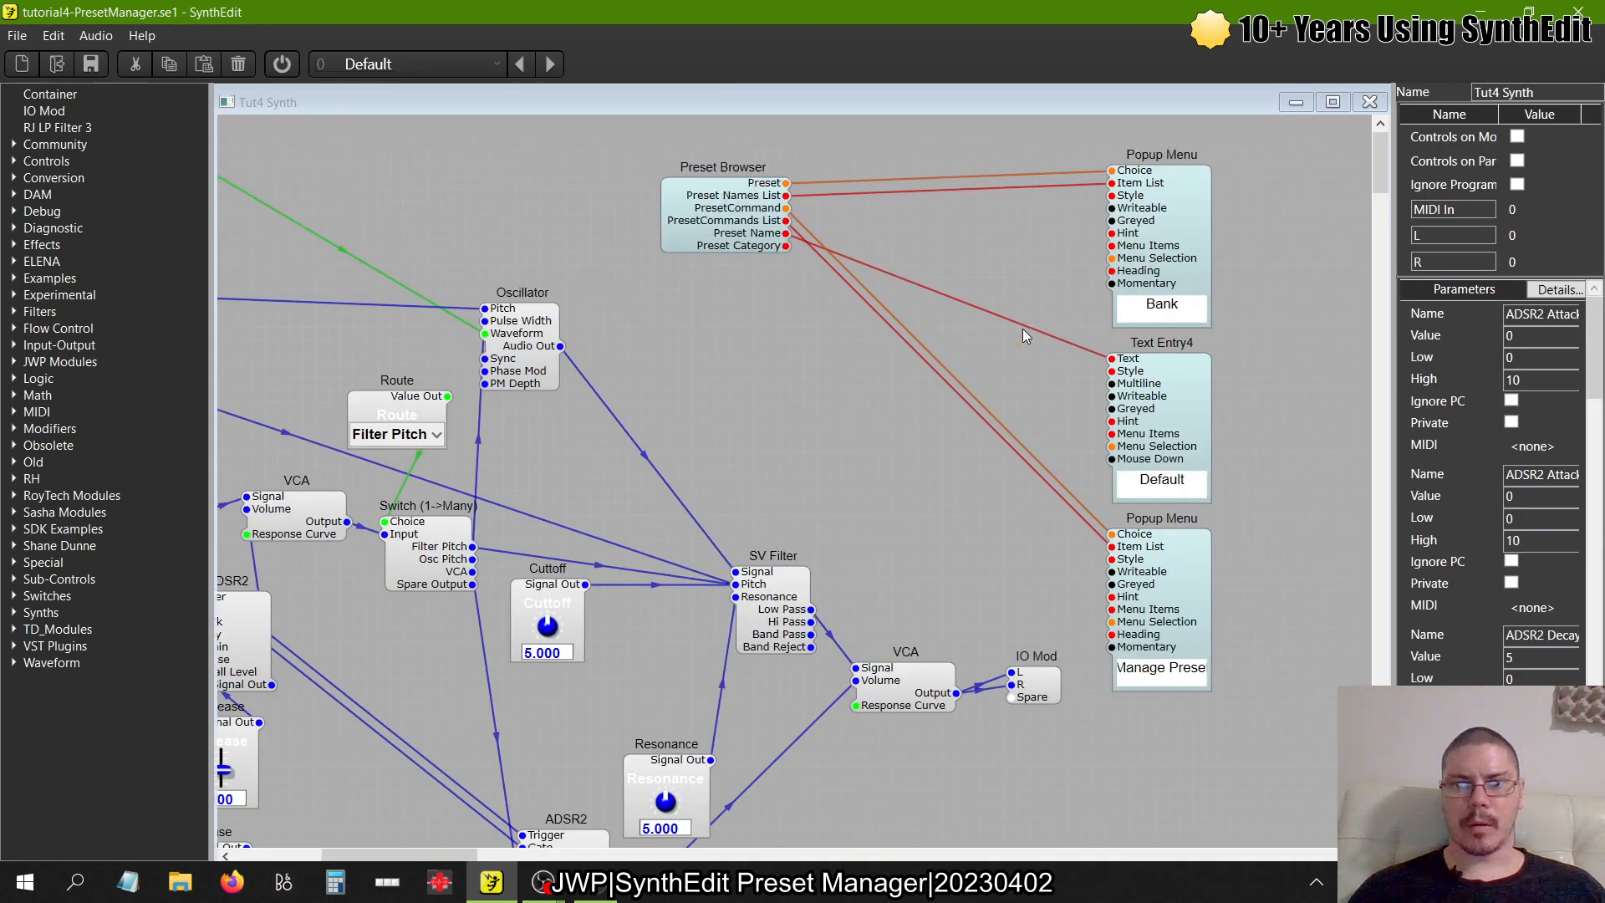
pyautogui.hscroll(-4, 1021, 328)
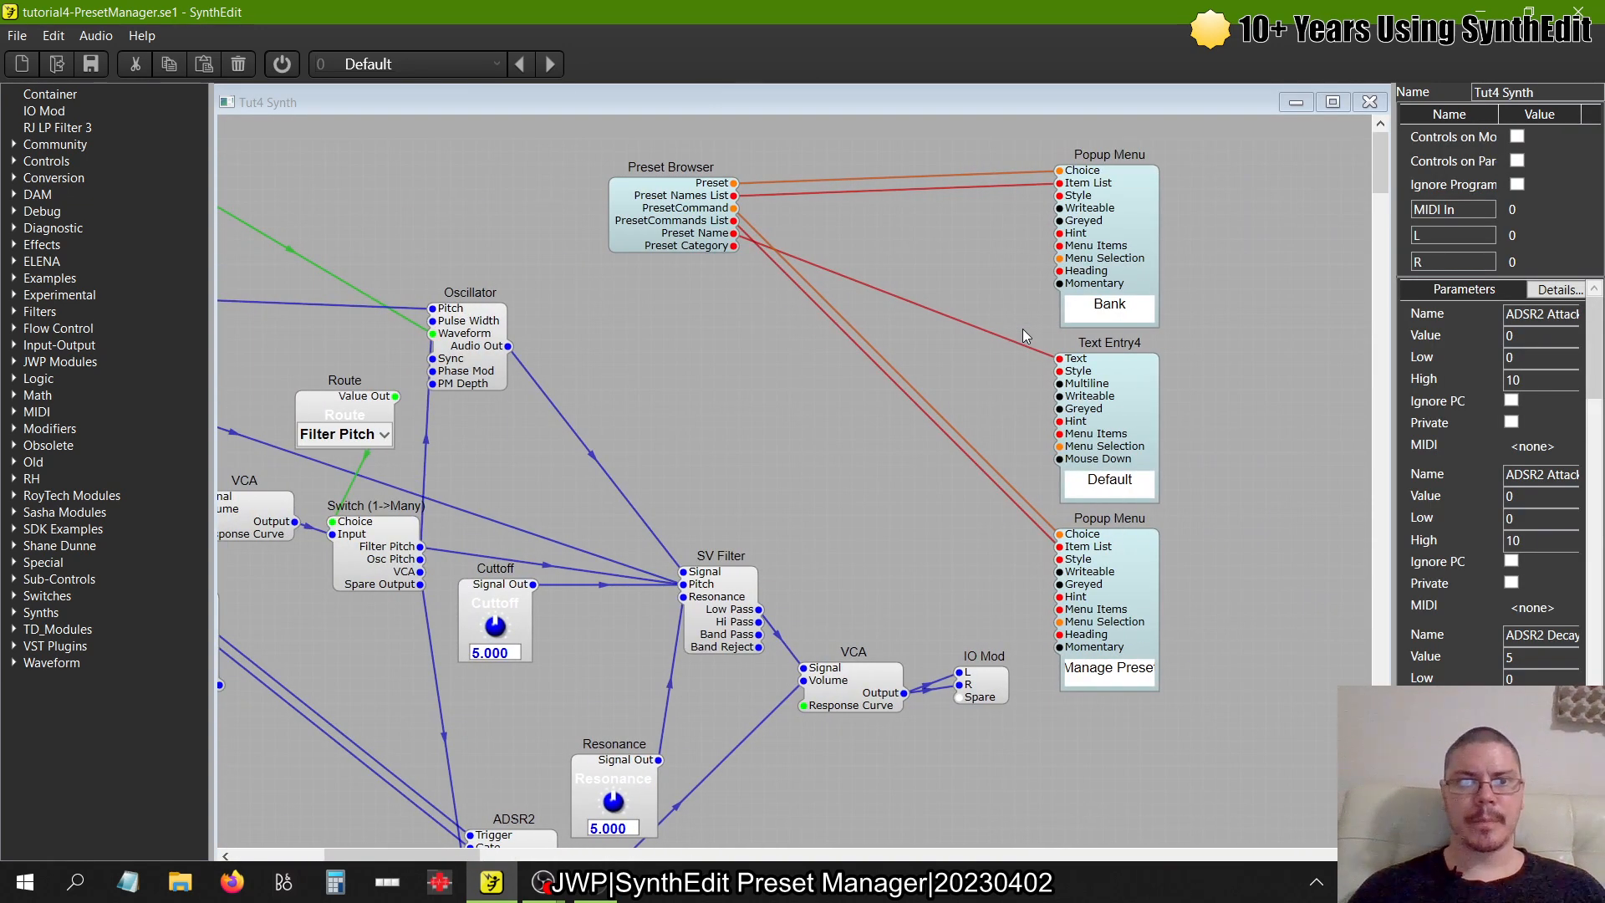
pyautogui.moveTo(688, 235); pyautogui.dragTo(676, 272)
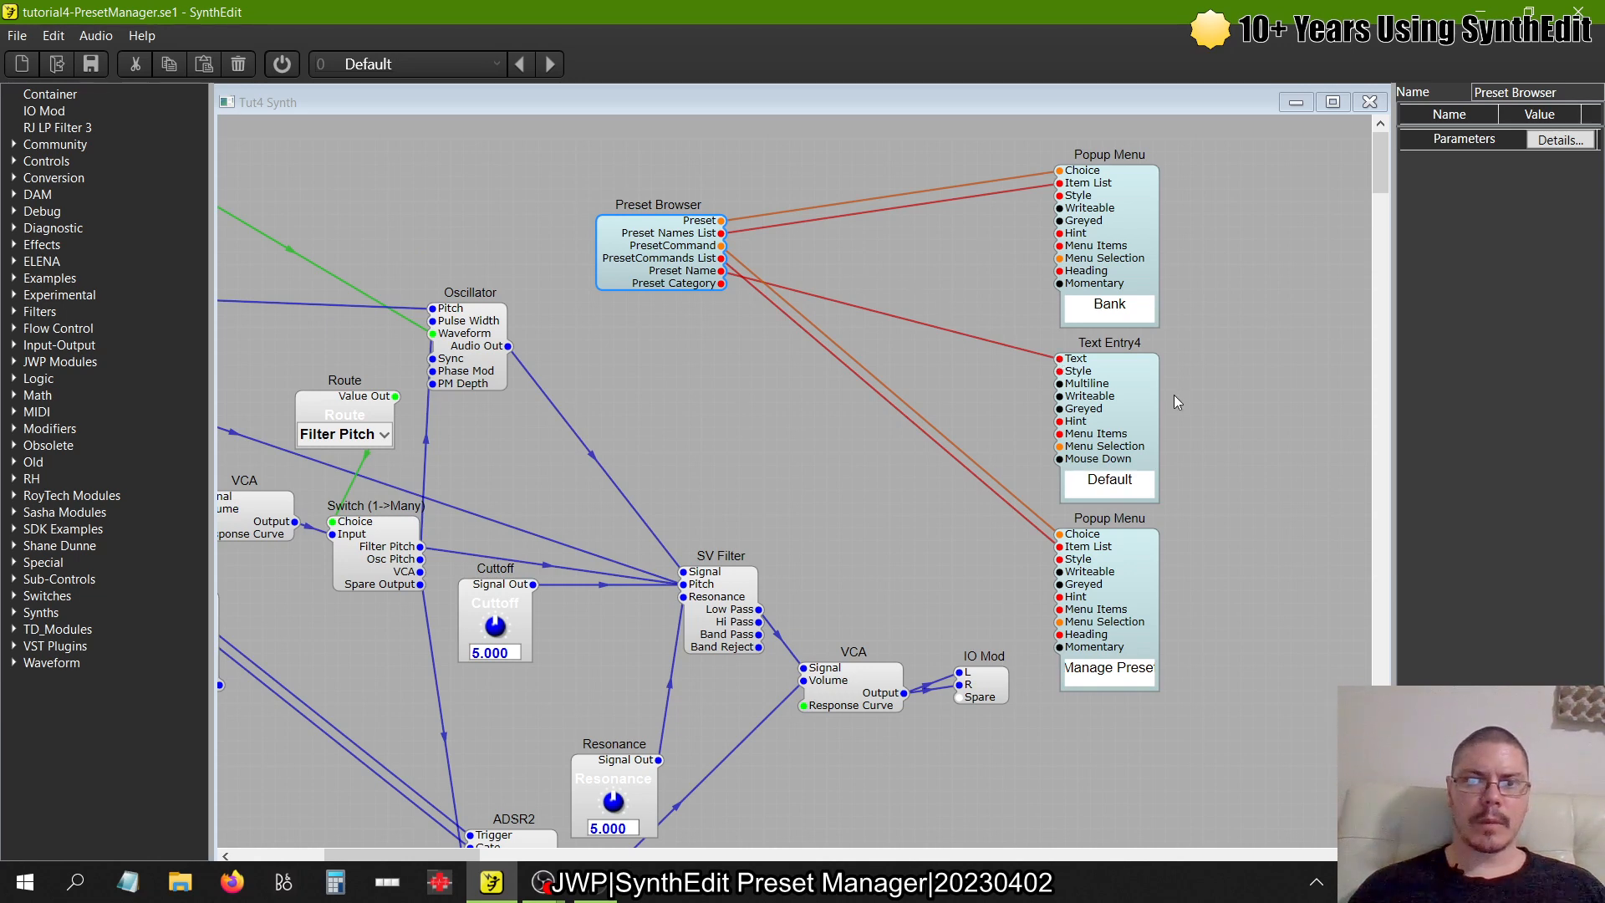
pyautogui.moveTo(1099, 441); pyautogui.dragTo(947, 313)
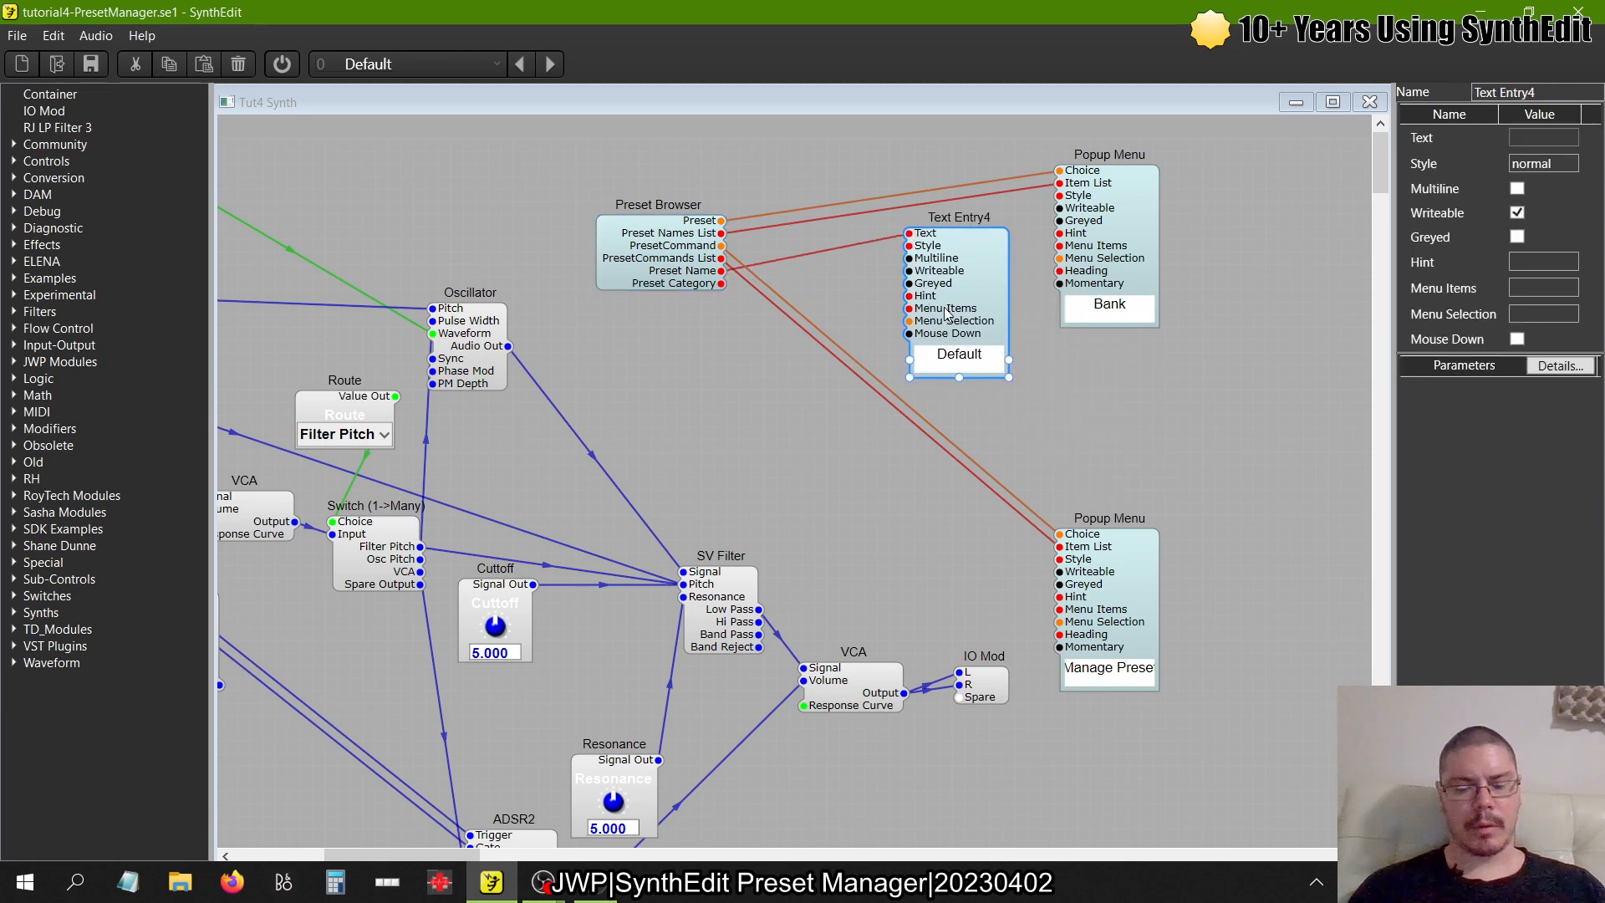
# - Duplicate the Text Entry4 module and connect the copy's Text pin to the Preset Browser's Preset Category pin
pyautogui.hotkey('ctrl', 'c')
pyautogui.hotkey('ctrl', 'v')
pyautogui.moveTo(1027, 369); pyautogui.dragTo(720, 284)
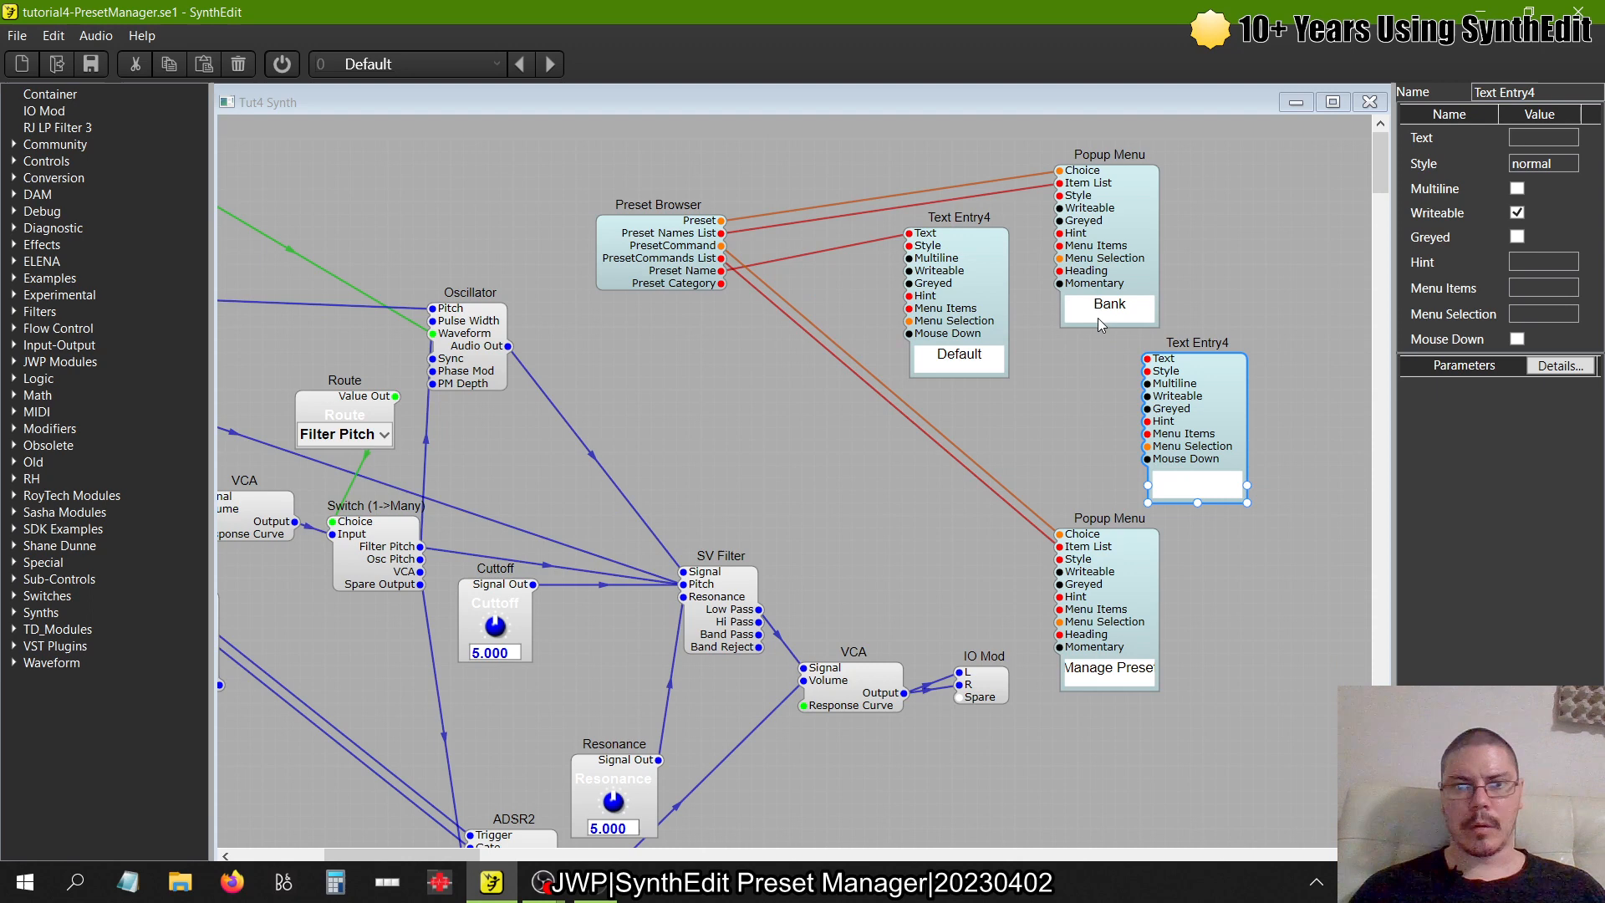
# - In the synth's panel layout, move the new blank text field outside the panel and shorten the preset name field to about half its width
pyautogui.rightClick(1254, 274)
pyautogui.click(1297, 398)
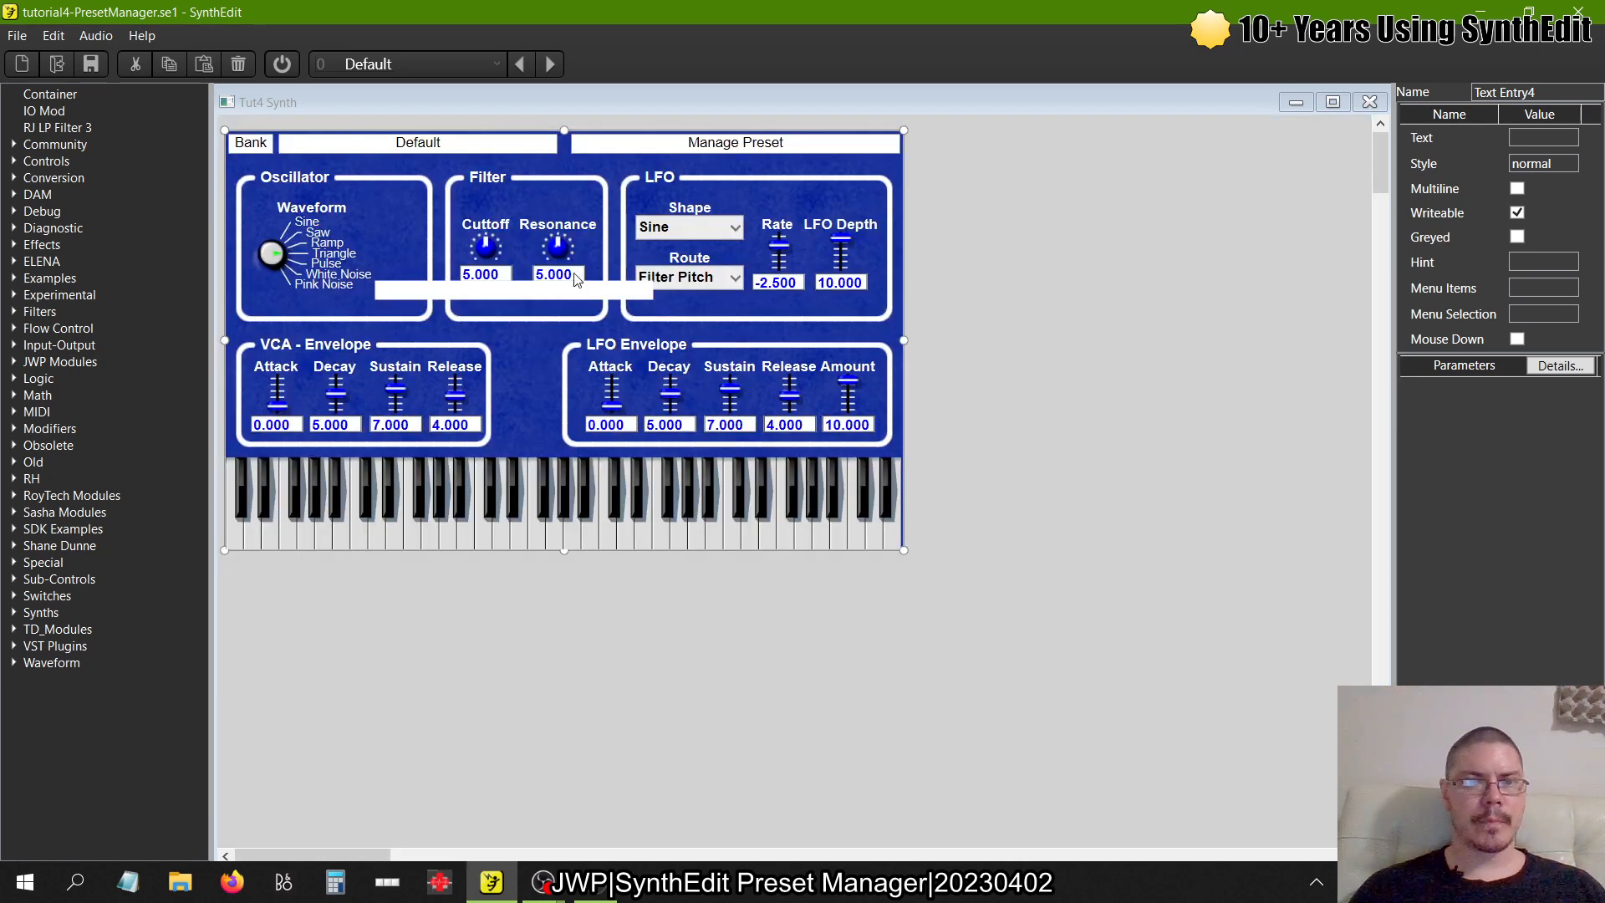
pyautogui.moveTo(575, 279); pyautogui.dragTo(588, 330)
pyautogui.moveTo(643, 292); pyautogui.dragTo(1155, 260)
pyautogui.click(543, 152)
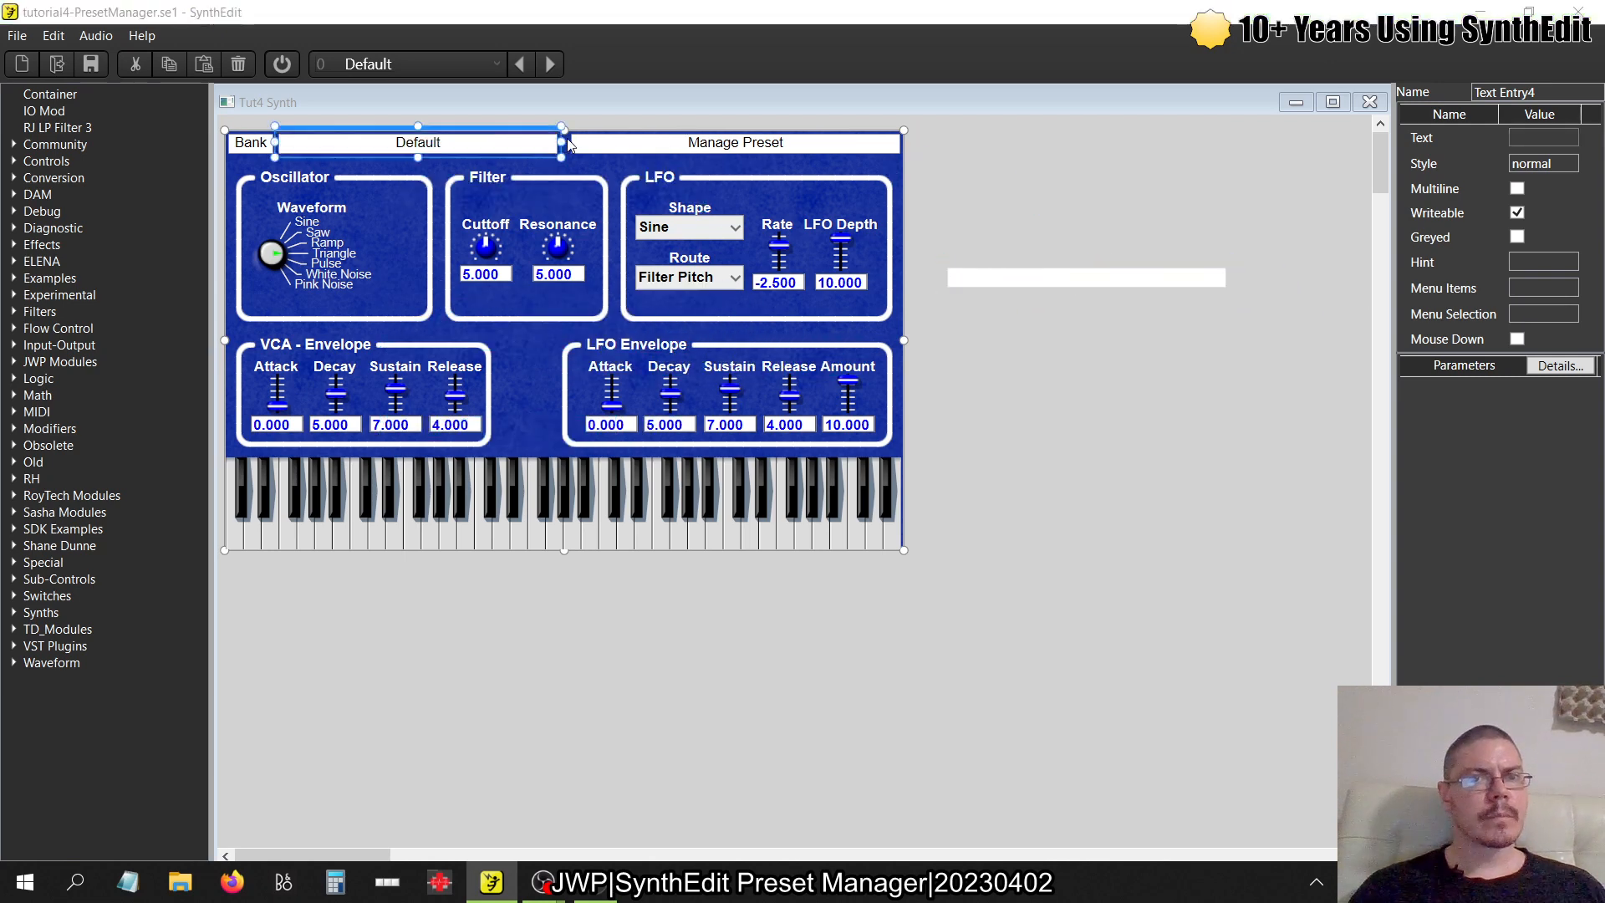
pyautogui.moveTo(558, 158); pyautogui.dragTo(428, 162)
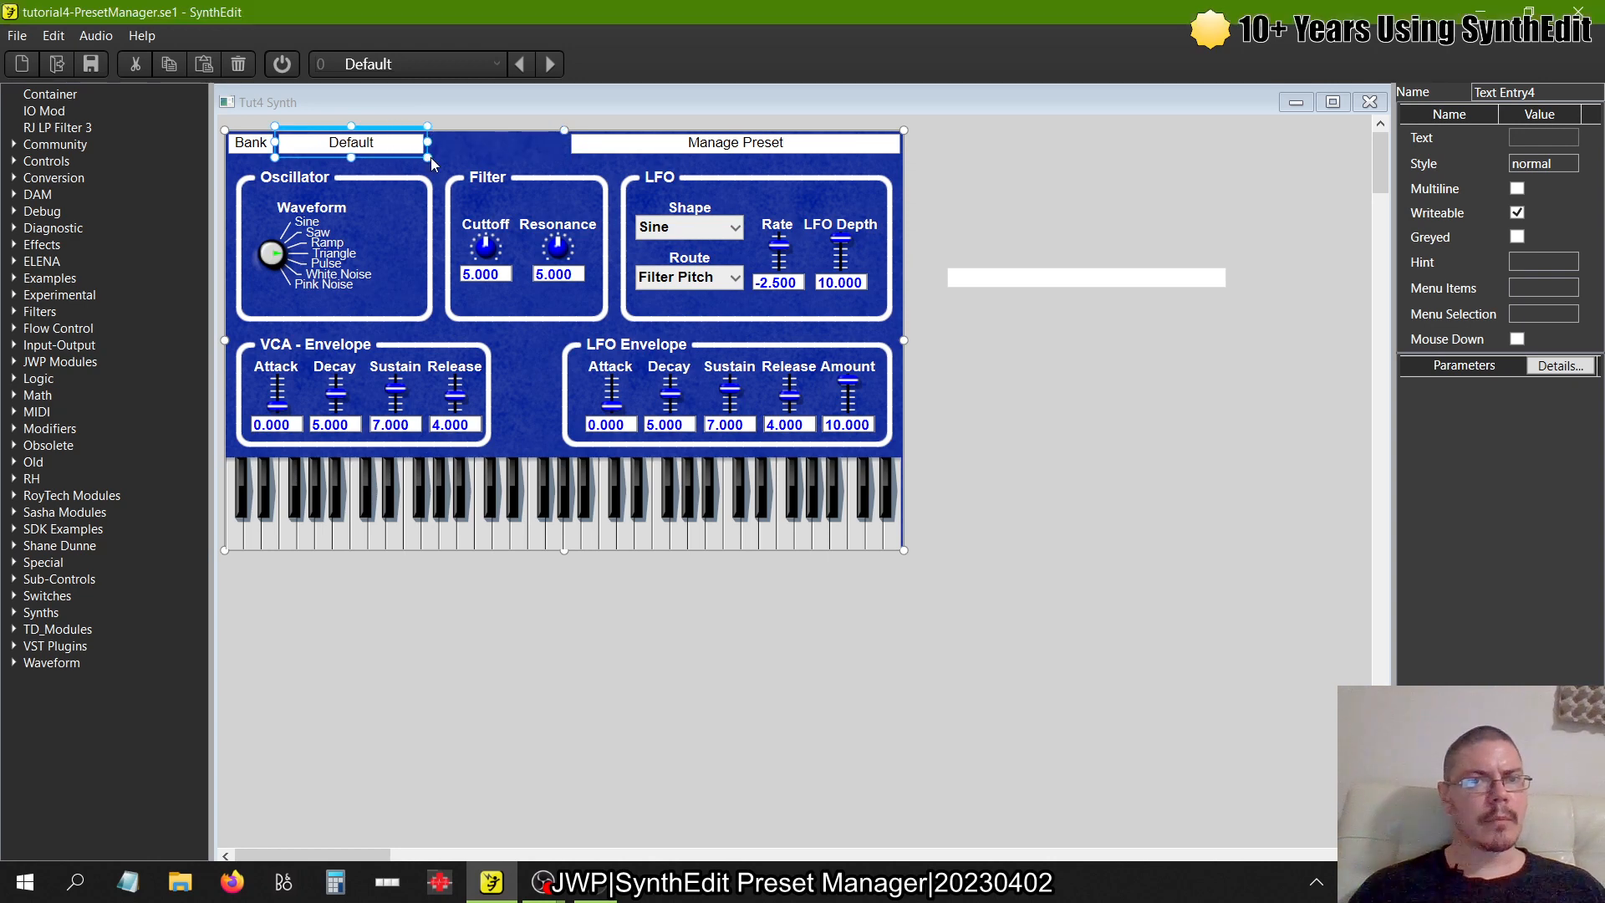
# - Shorten the blank text field and fit it between the preset name and Manage Preset fields, trimming the name field slightly to make room
pyautogui.click(1102, 289)
pyautogui.moveTo(1112, 267); pyautogui.dragTo(439, 158)
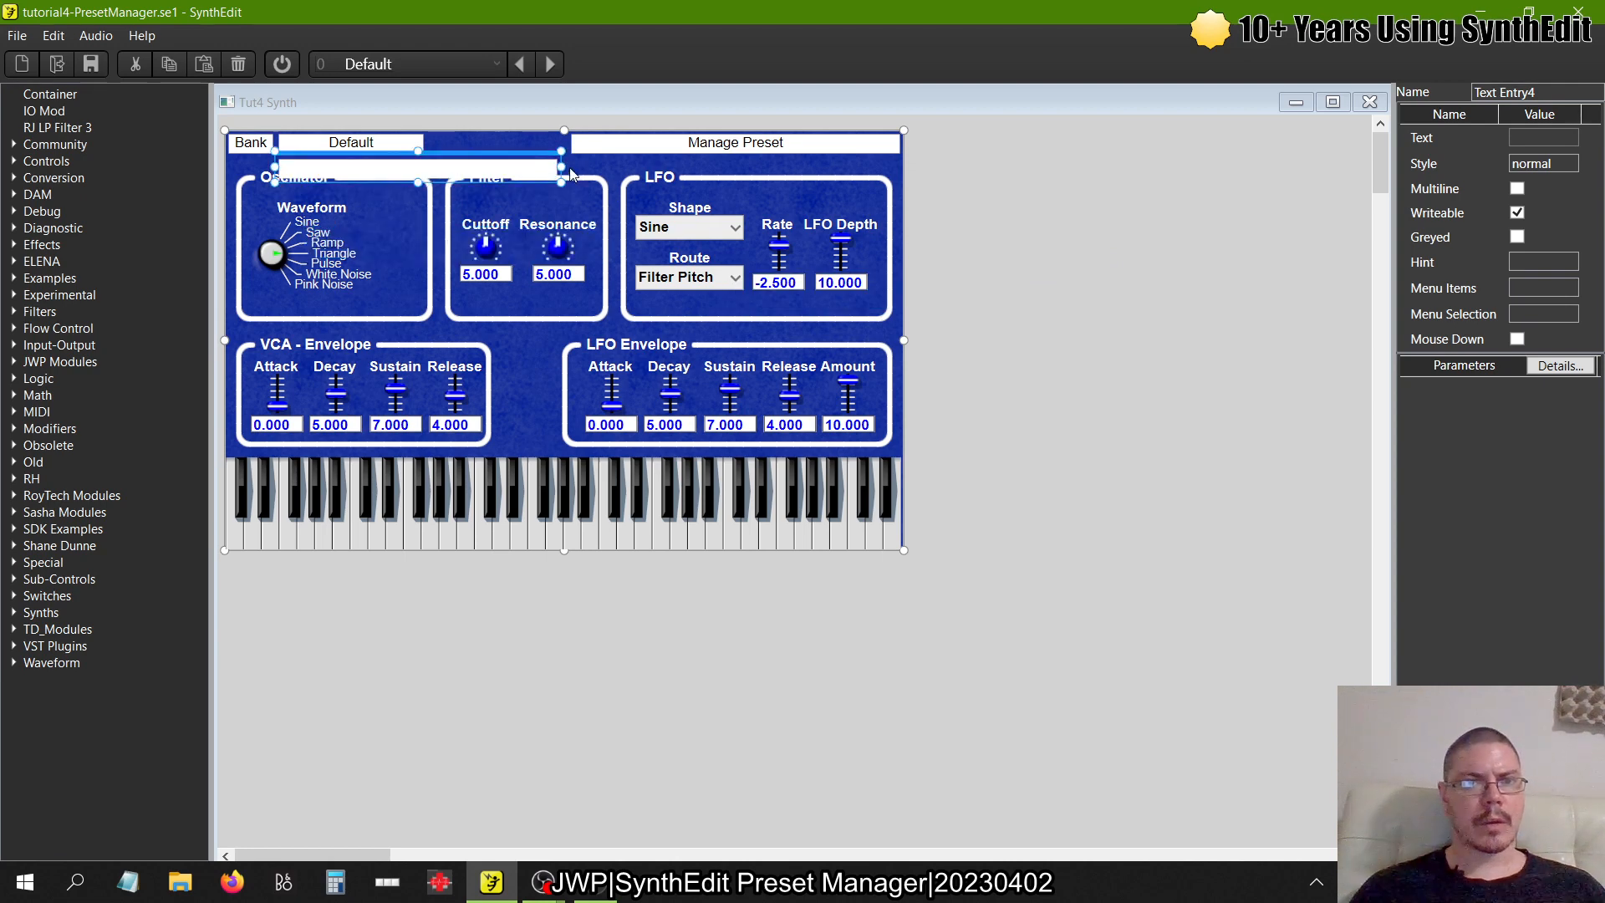
pyautogui.moveTo(561, 166); pyautogui.dragTo(422, 219)
pyautogui.click(418, 152)
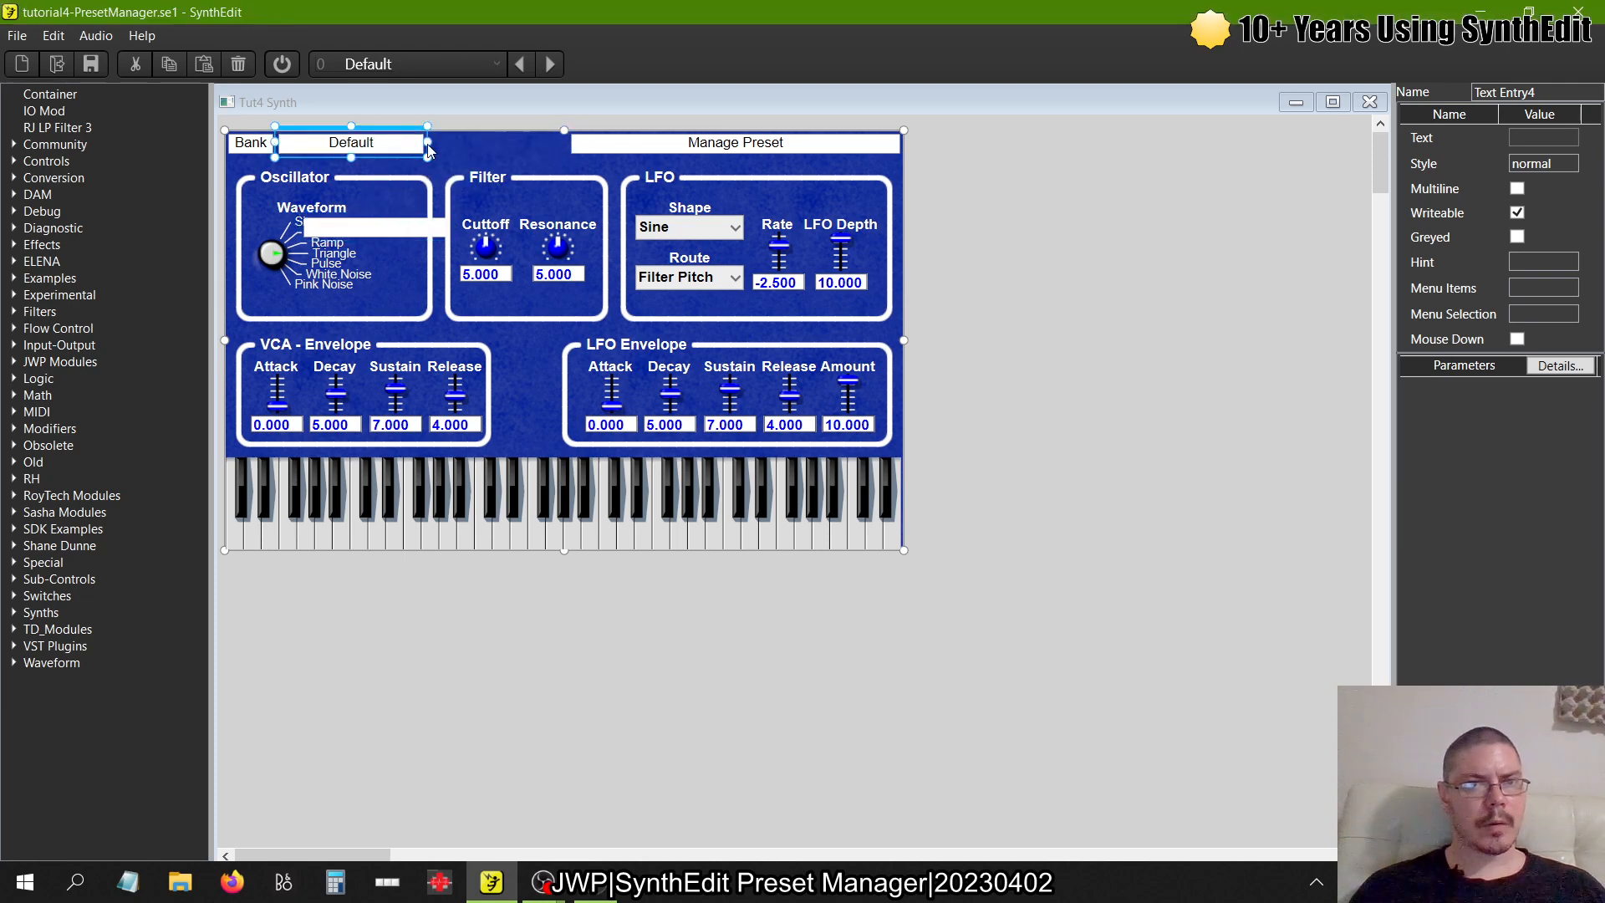
pyautogui.moveTo(427, 149); pyautogui.dragTo(415, 149)
pyautogui.click(448, 228)
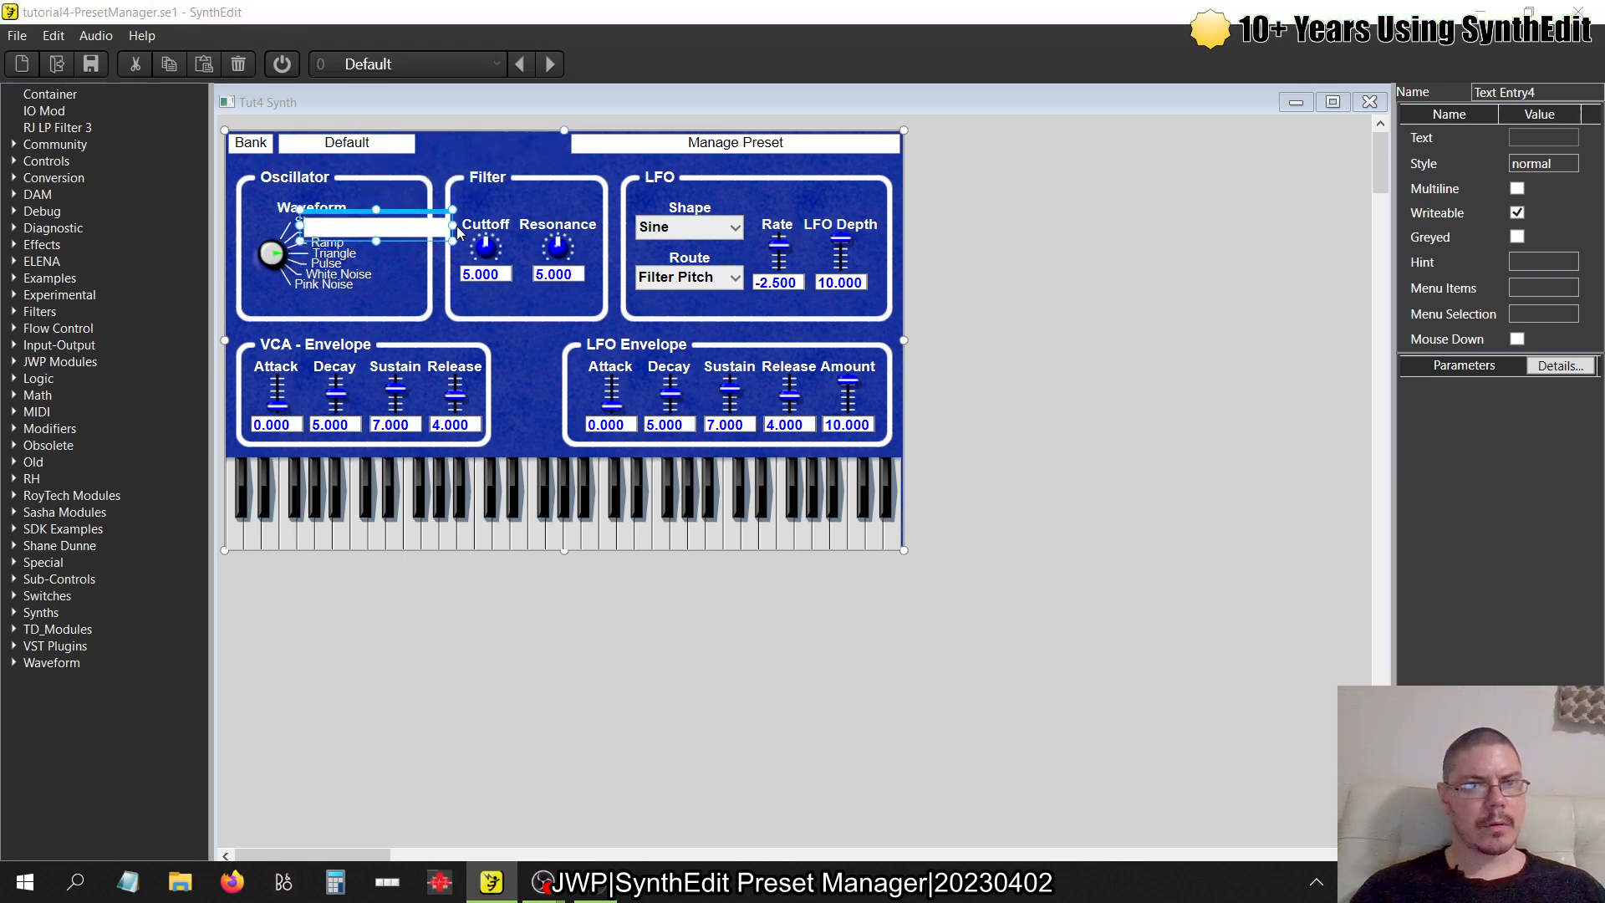
pyautogui.moveTo(454, 227); pyautogui.dragTo(524, 129)
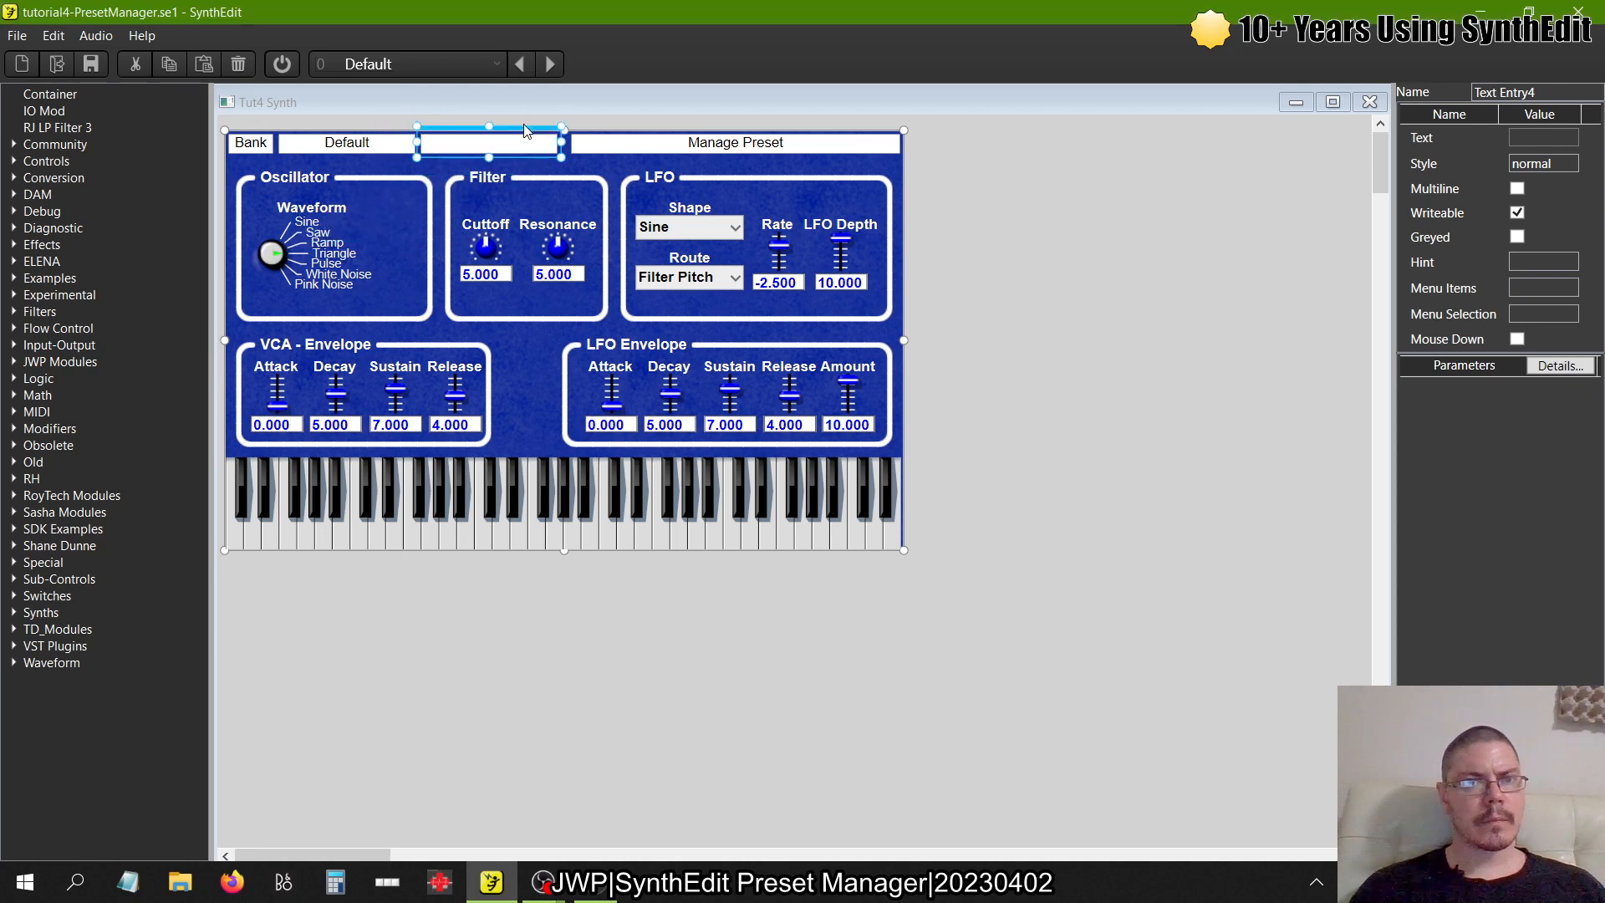
pyautogui.click(1237, 296)
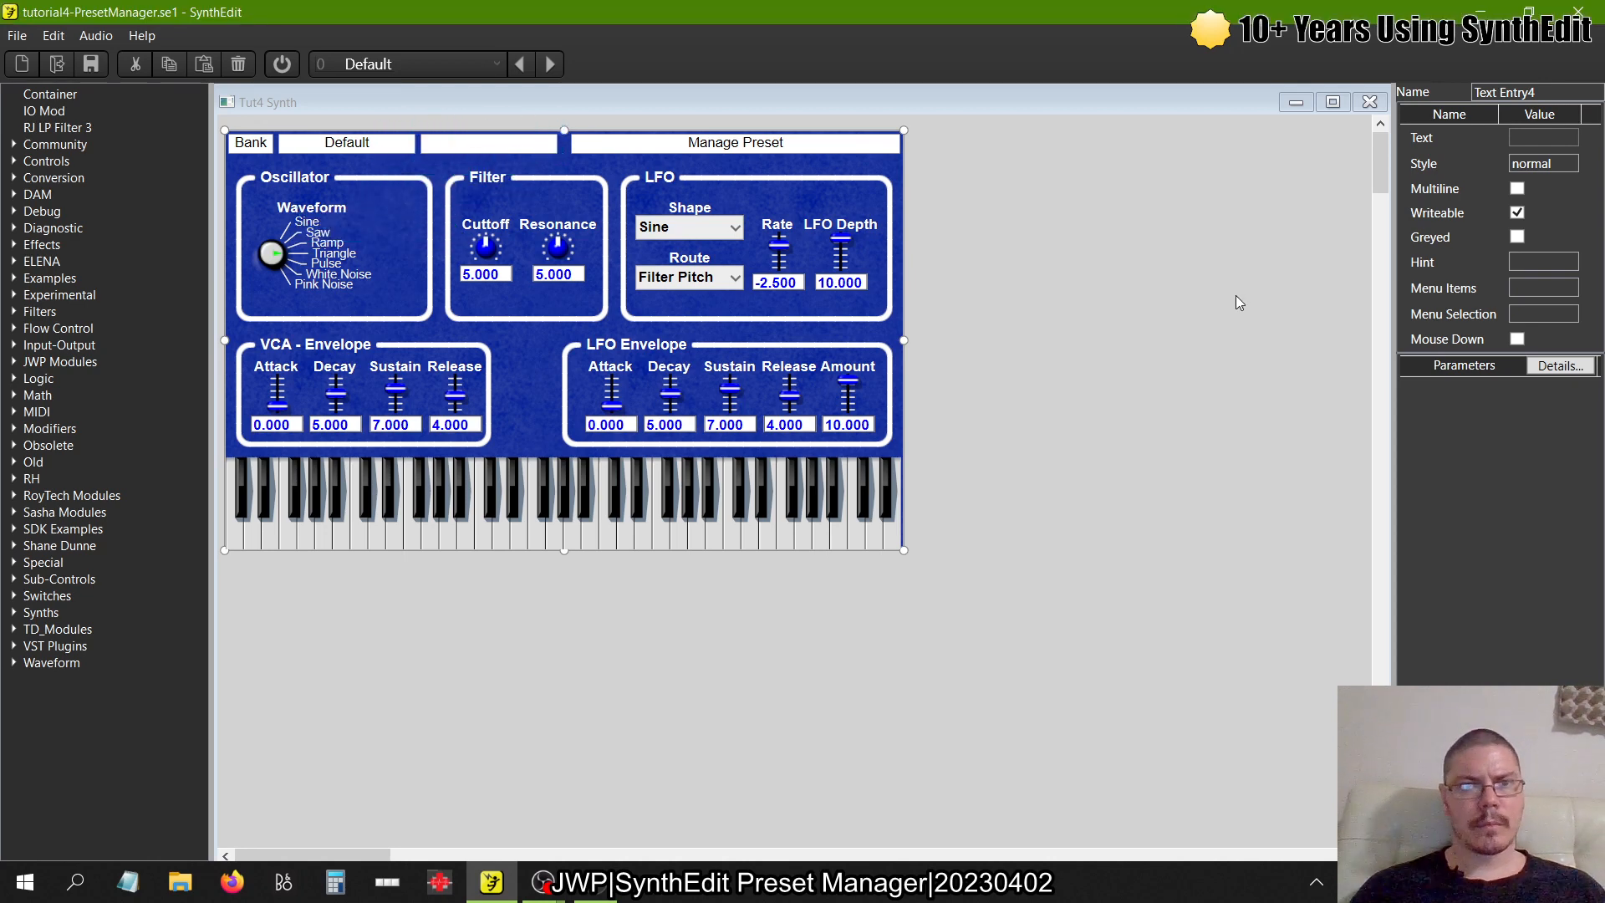
# - Return to the module view, nudge the original Text Entry4, and place the copy below it, clear of the Popup Menu modules
pyautogui.click(1369, 102)
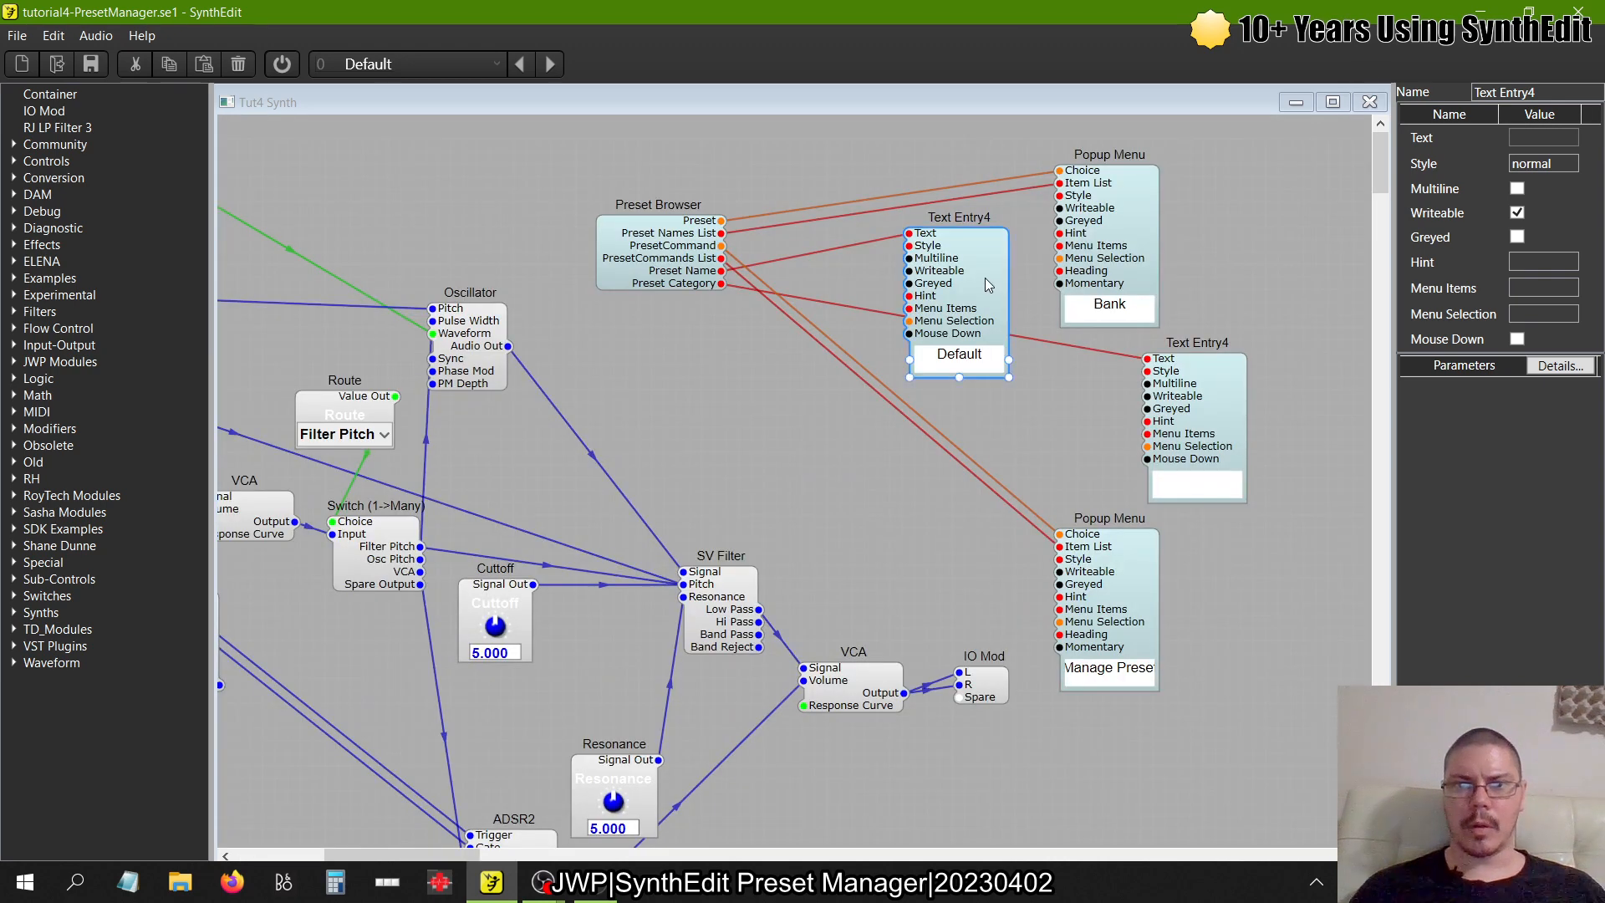
pyautogui.moveTo(985, 278); pyautogui.dragTo(973, 265)
pyautogui.moveTo(1226, 386); pyautogui.dragTo(885, 448)
# - Enter Factory in the new category field of the panel layout, return to the module view, and save the project
pyautogui.rightClick(1082, 440)
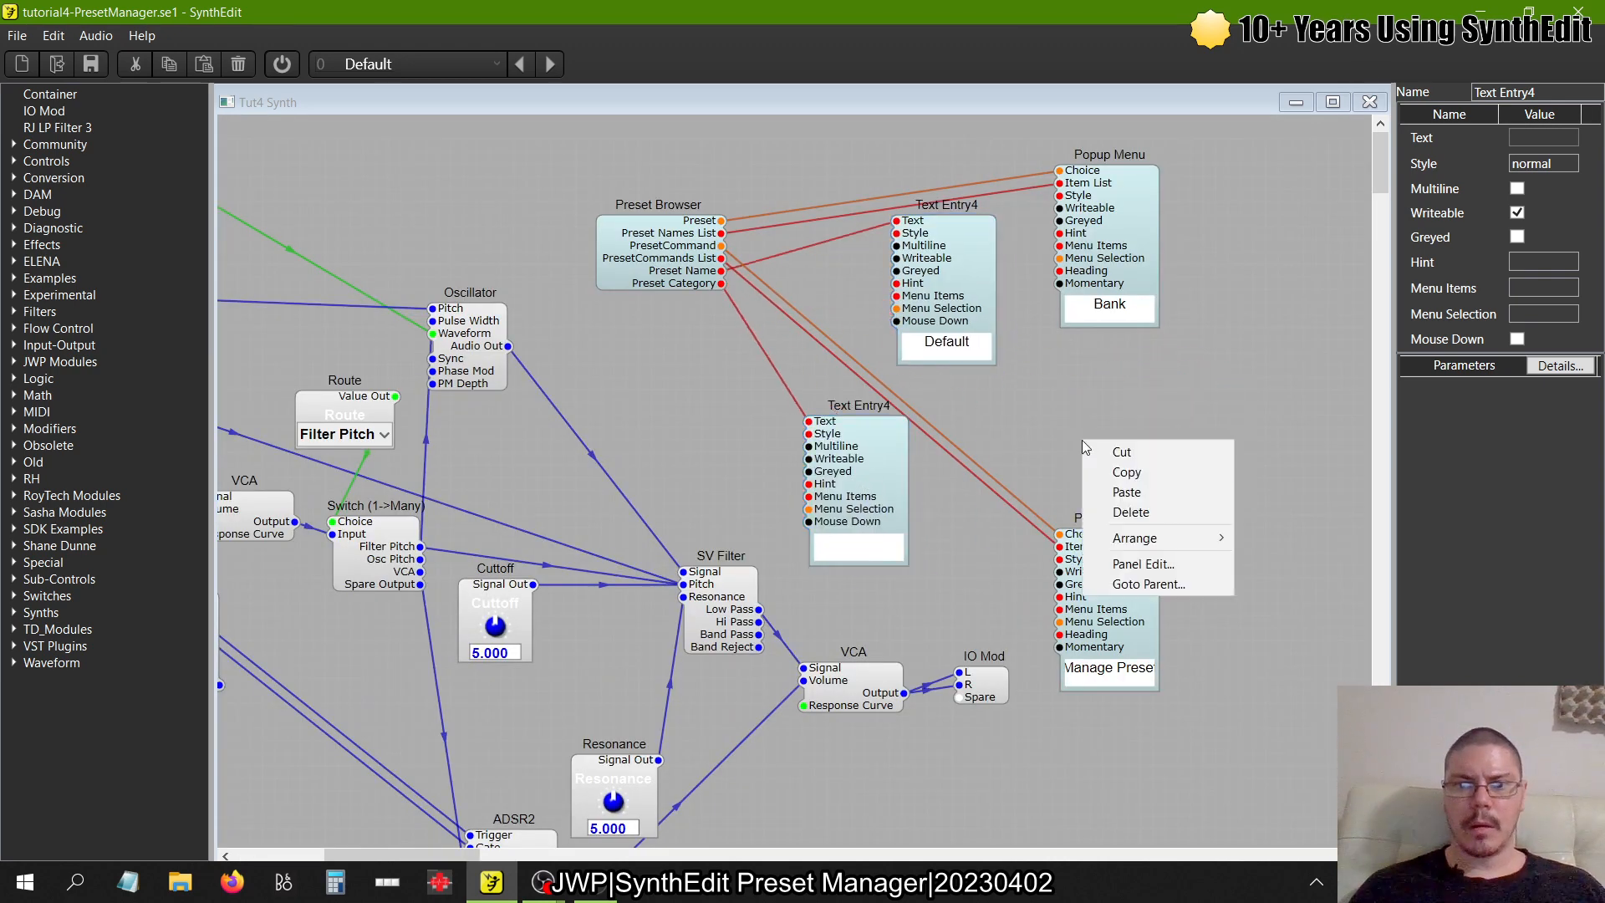
pyautogui.click(1114, 565)
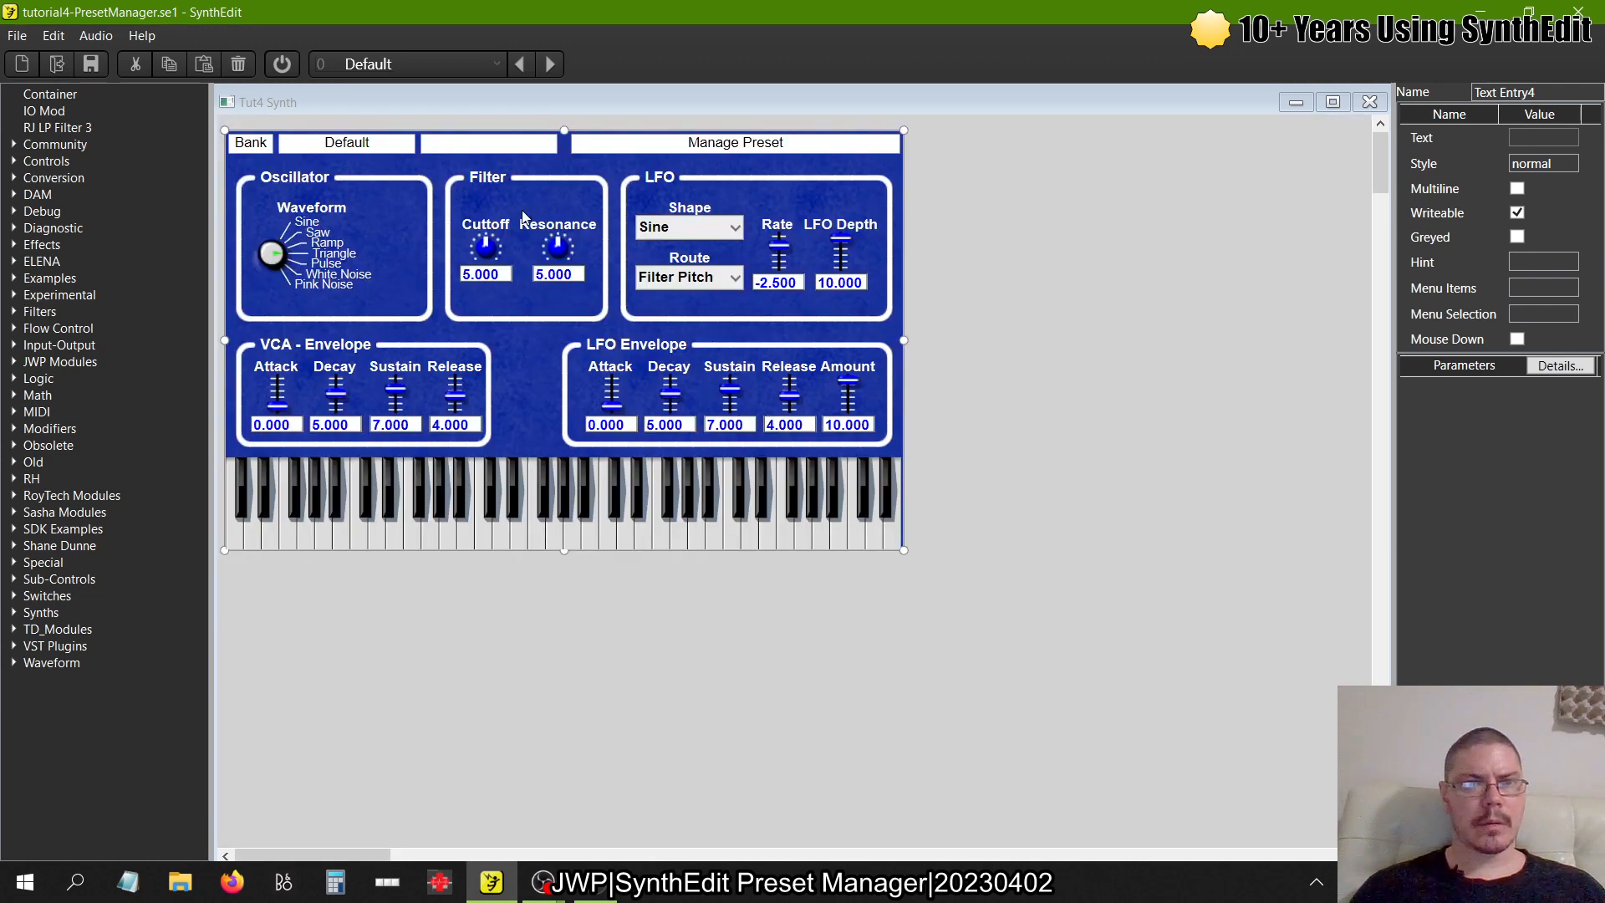
pyautogui.click(489, 146)
pyautogui.write('Factory')
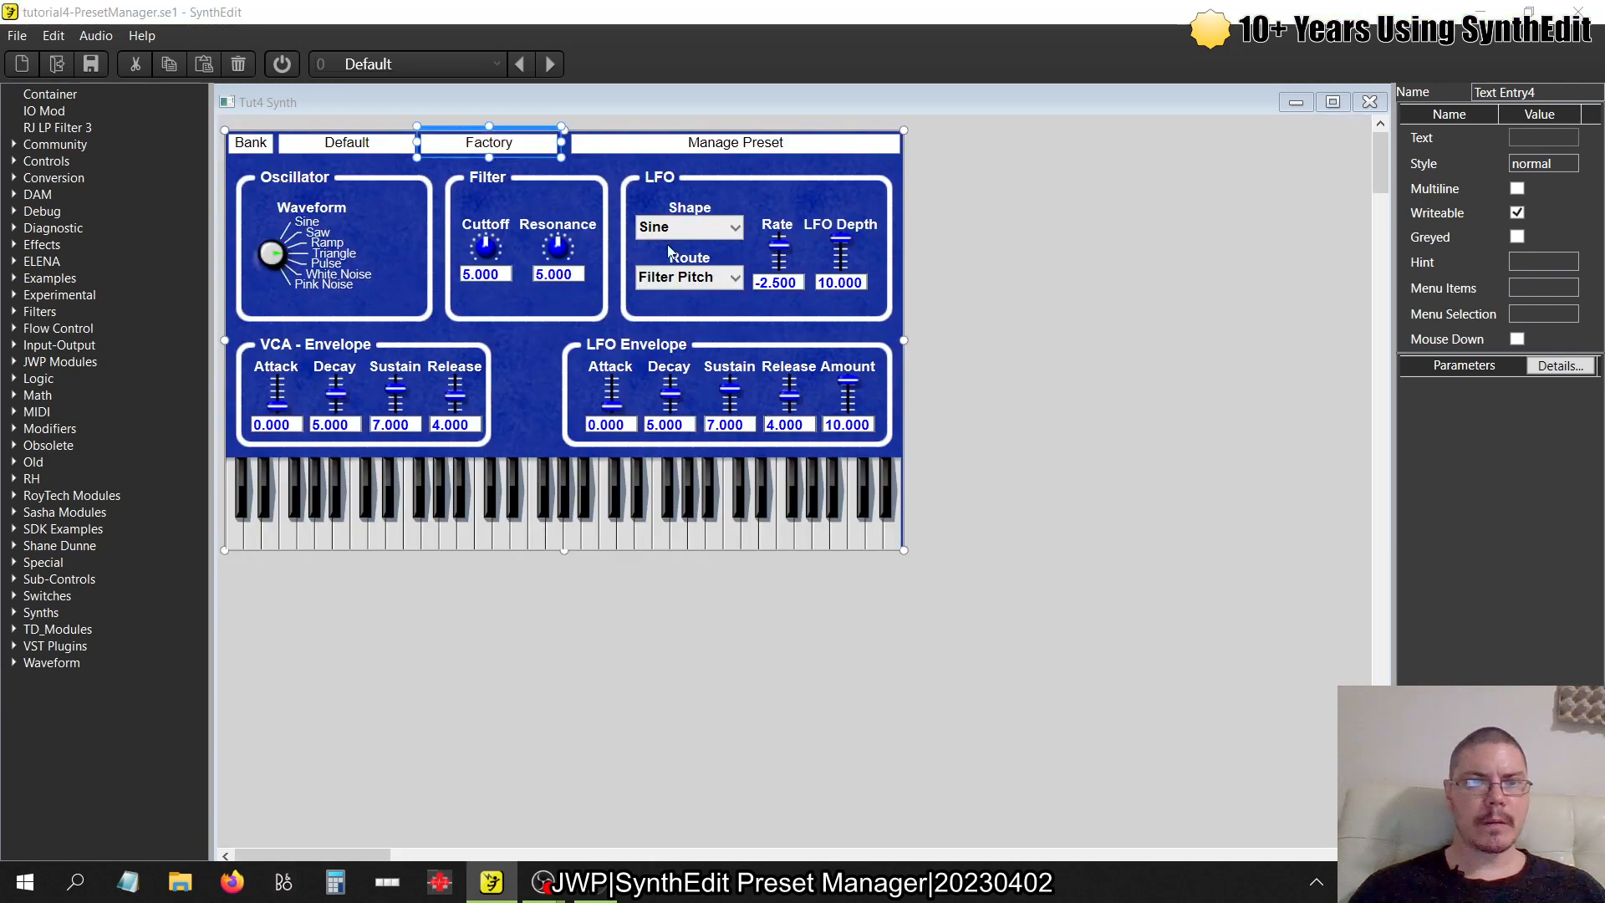
pyautogui.click(1363, 107)
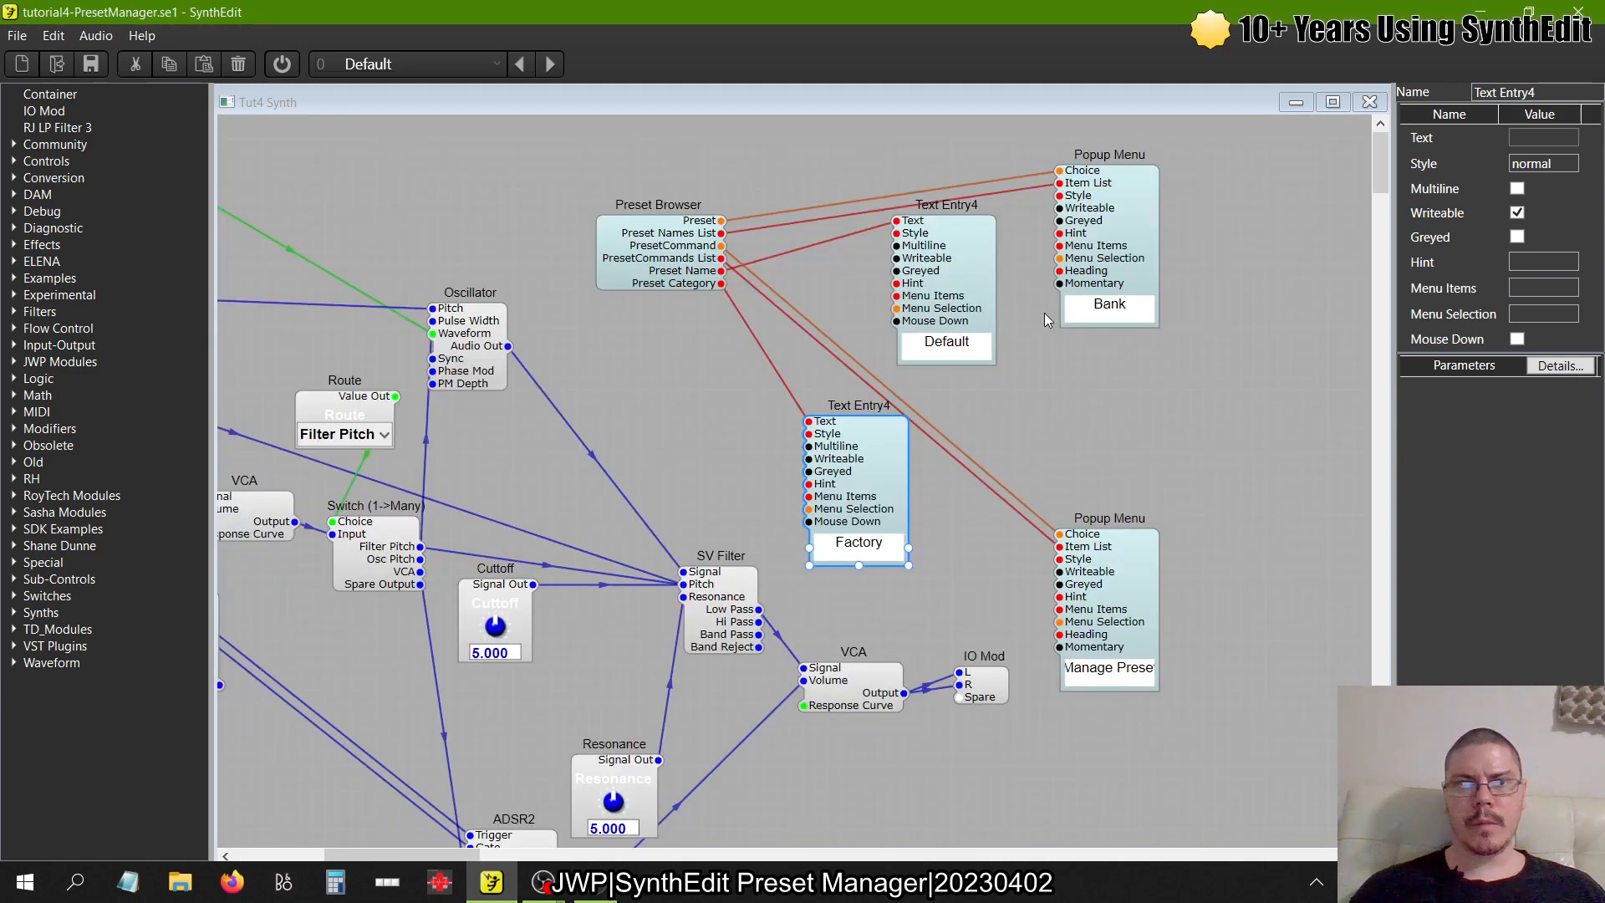
pyautogui.click(17, 36)
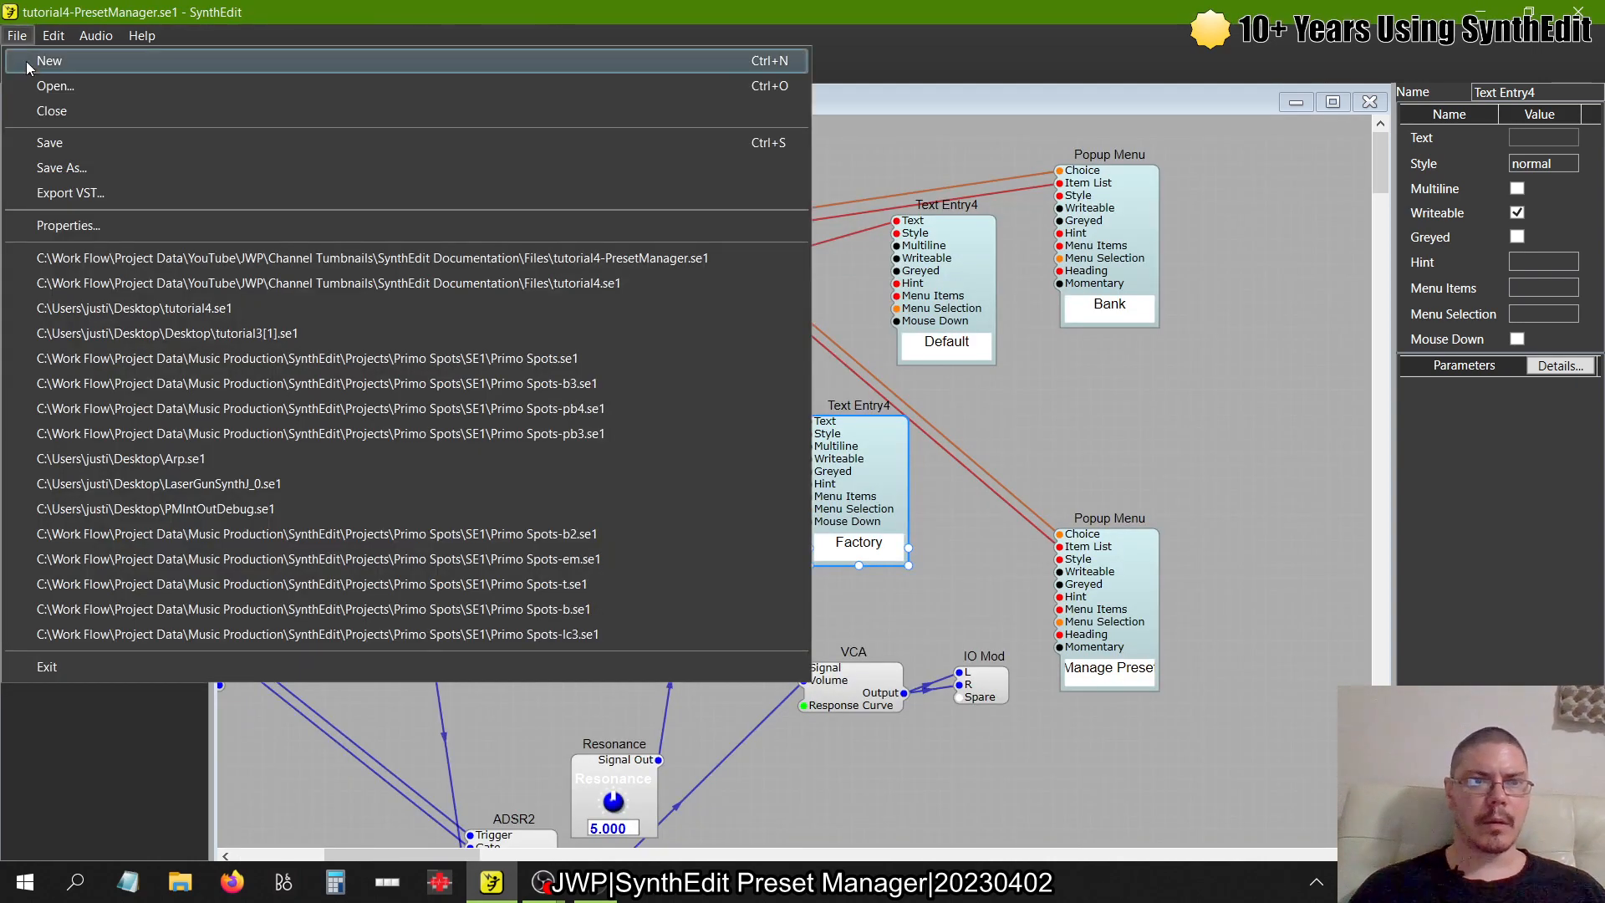
pyautogui.click(50, 140)
# - Switch to FL Studio and delete the Tut4 Synth PM channel from the channel rack
pyautogui.hotkey('alt', 'Tab')
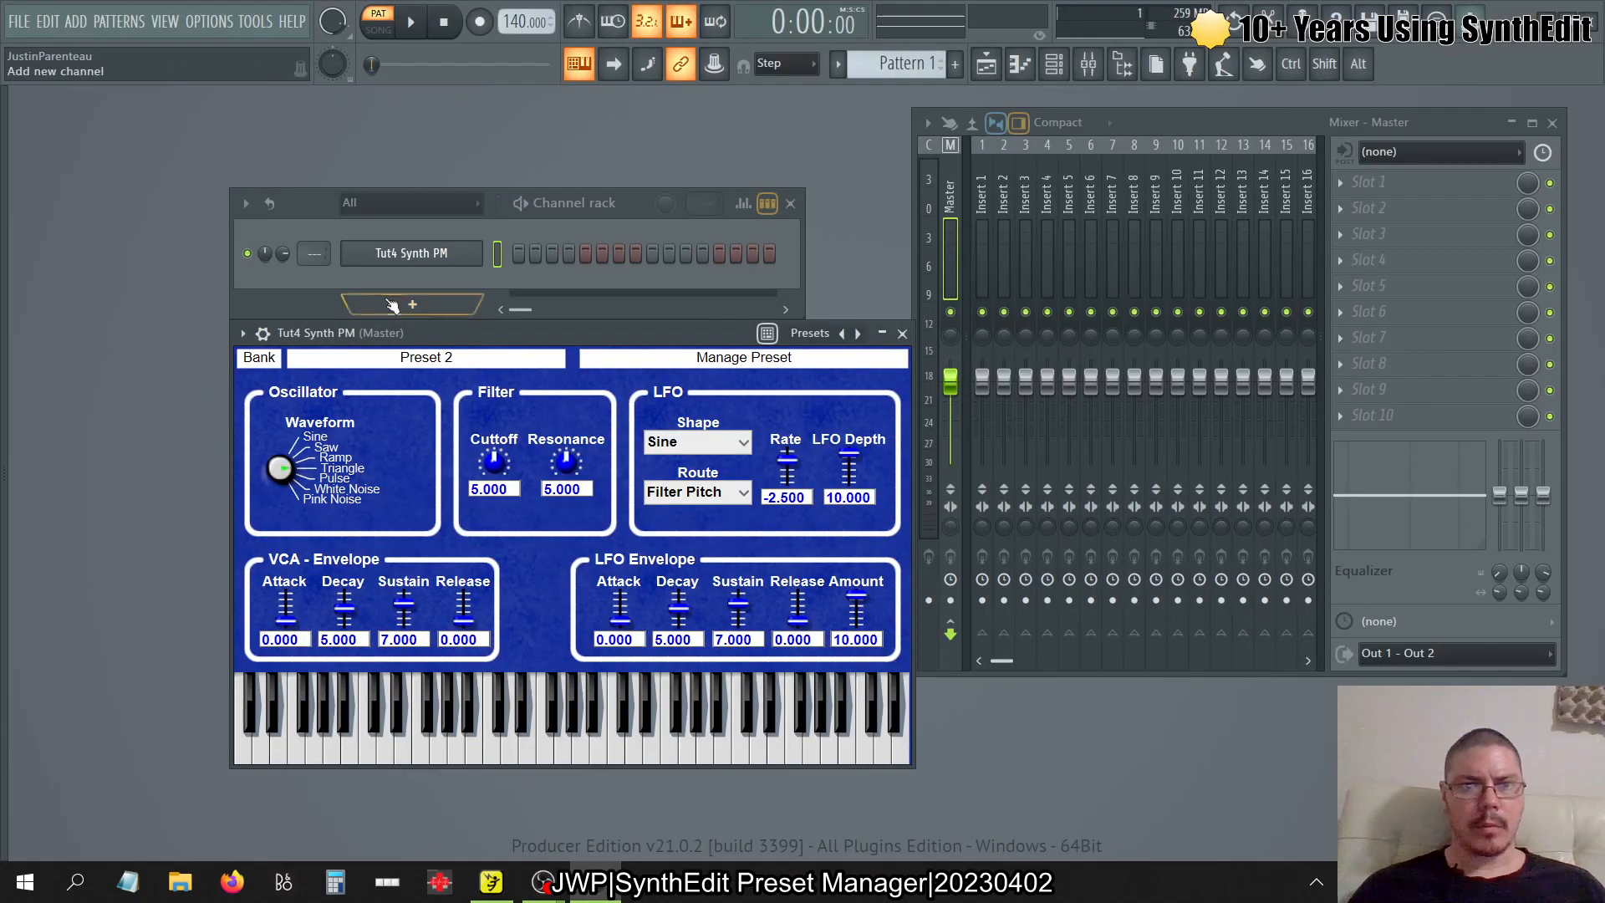
pyautogui.rightClick(420, 253)
pyautogui.click(510, 455)
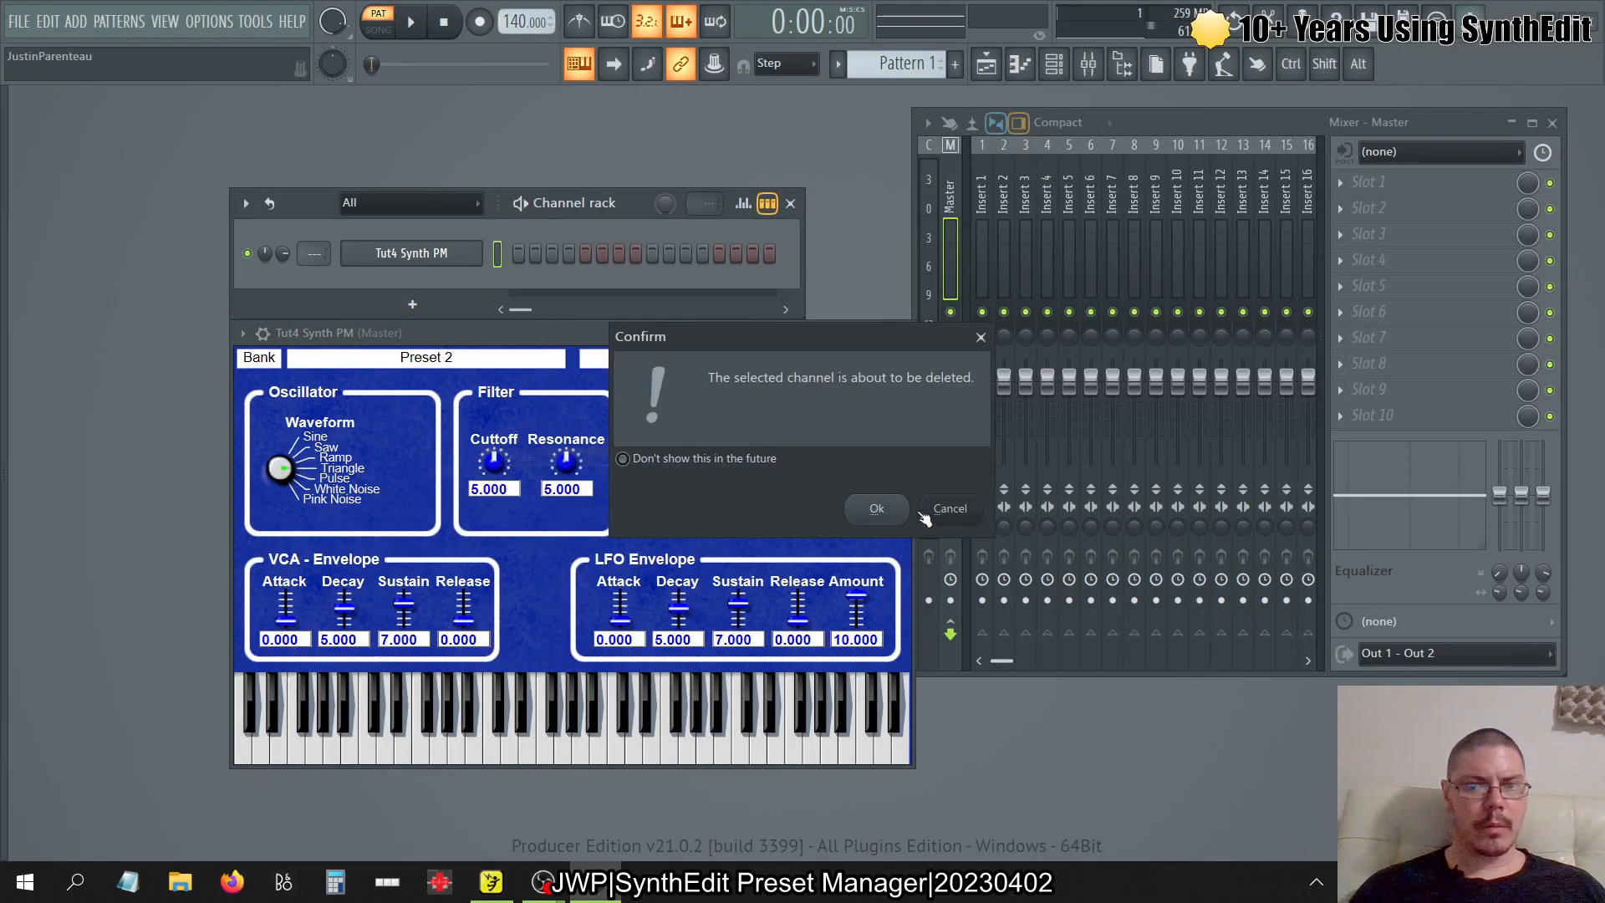
pyautogui.click(891, 516)
# - Return to SynthEdit's Main container and export the synth as the VST3 plugin Tut4 Synth PM with the existing settings
pyautogui.hotkey('alt', 'Tab')
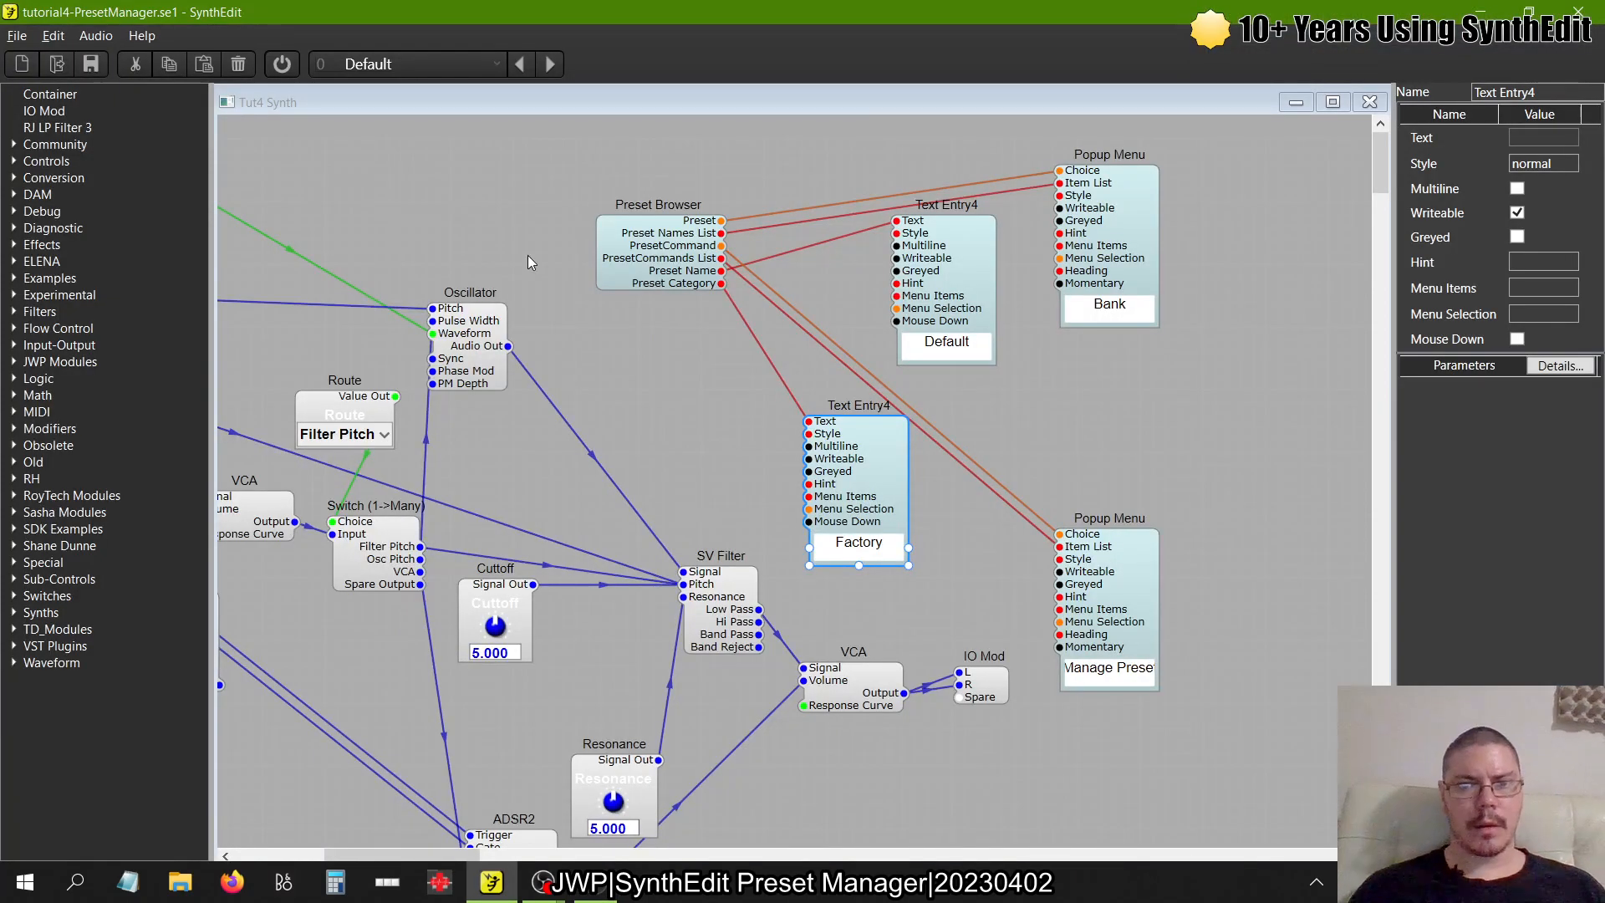
pyautogui.click(1370, 101)
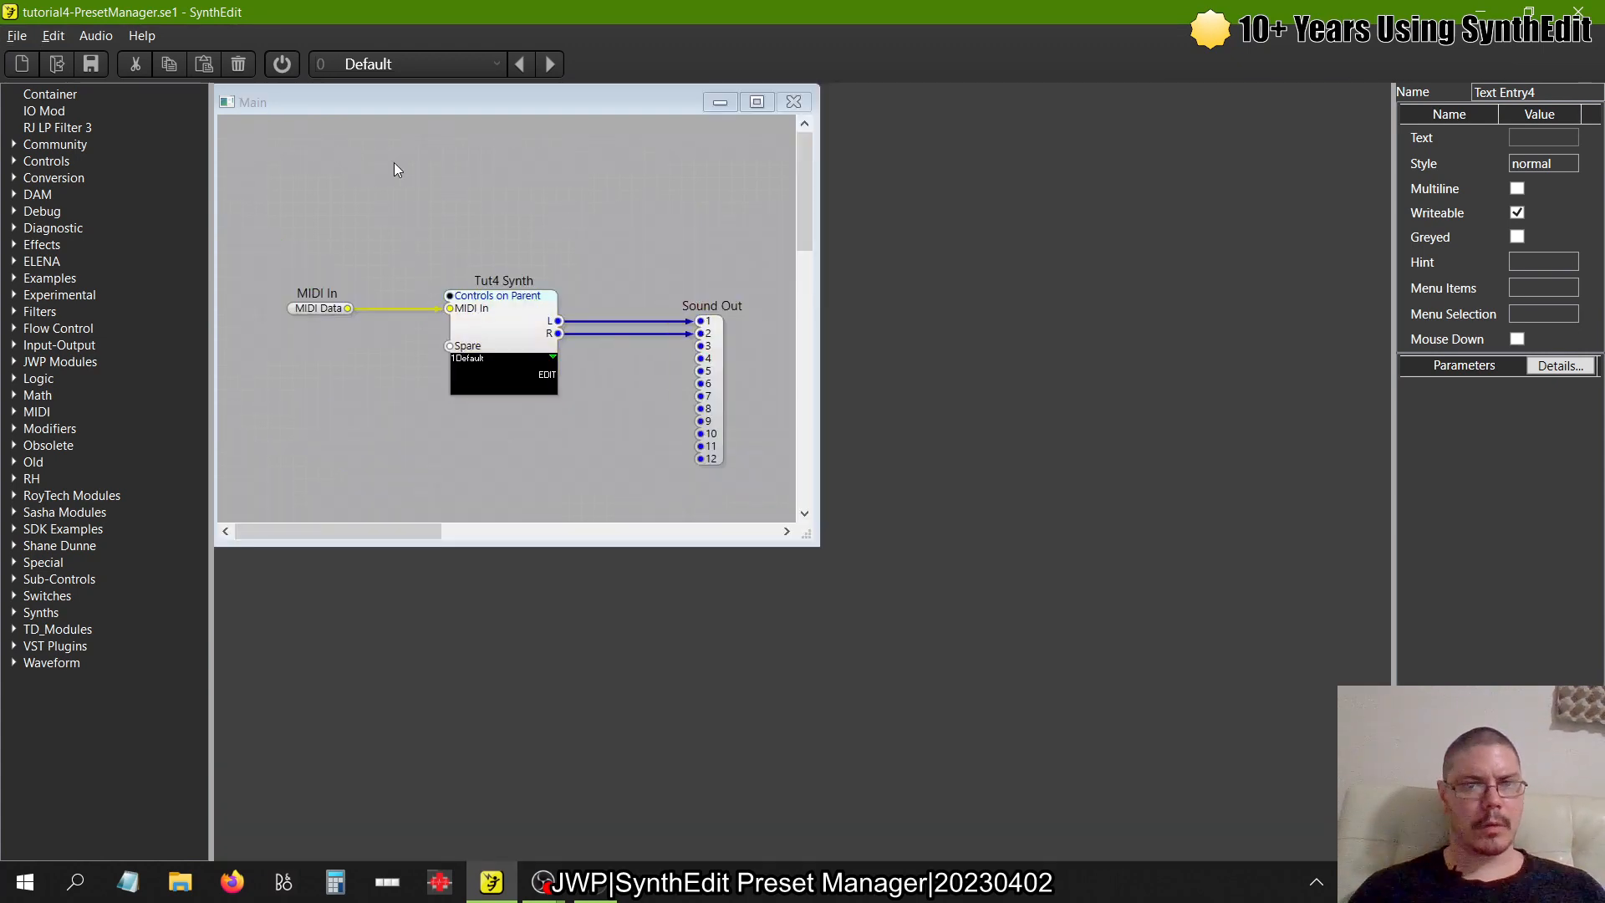
pyautogui.click(17, 35)
pyautogui.click(52, 194)
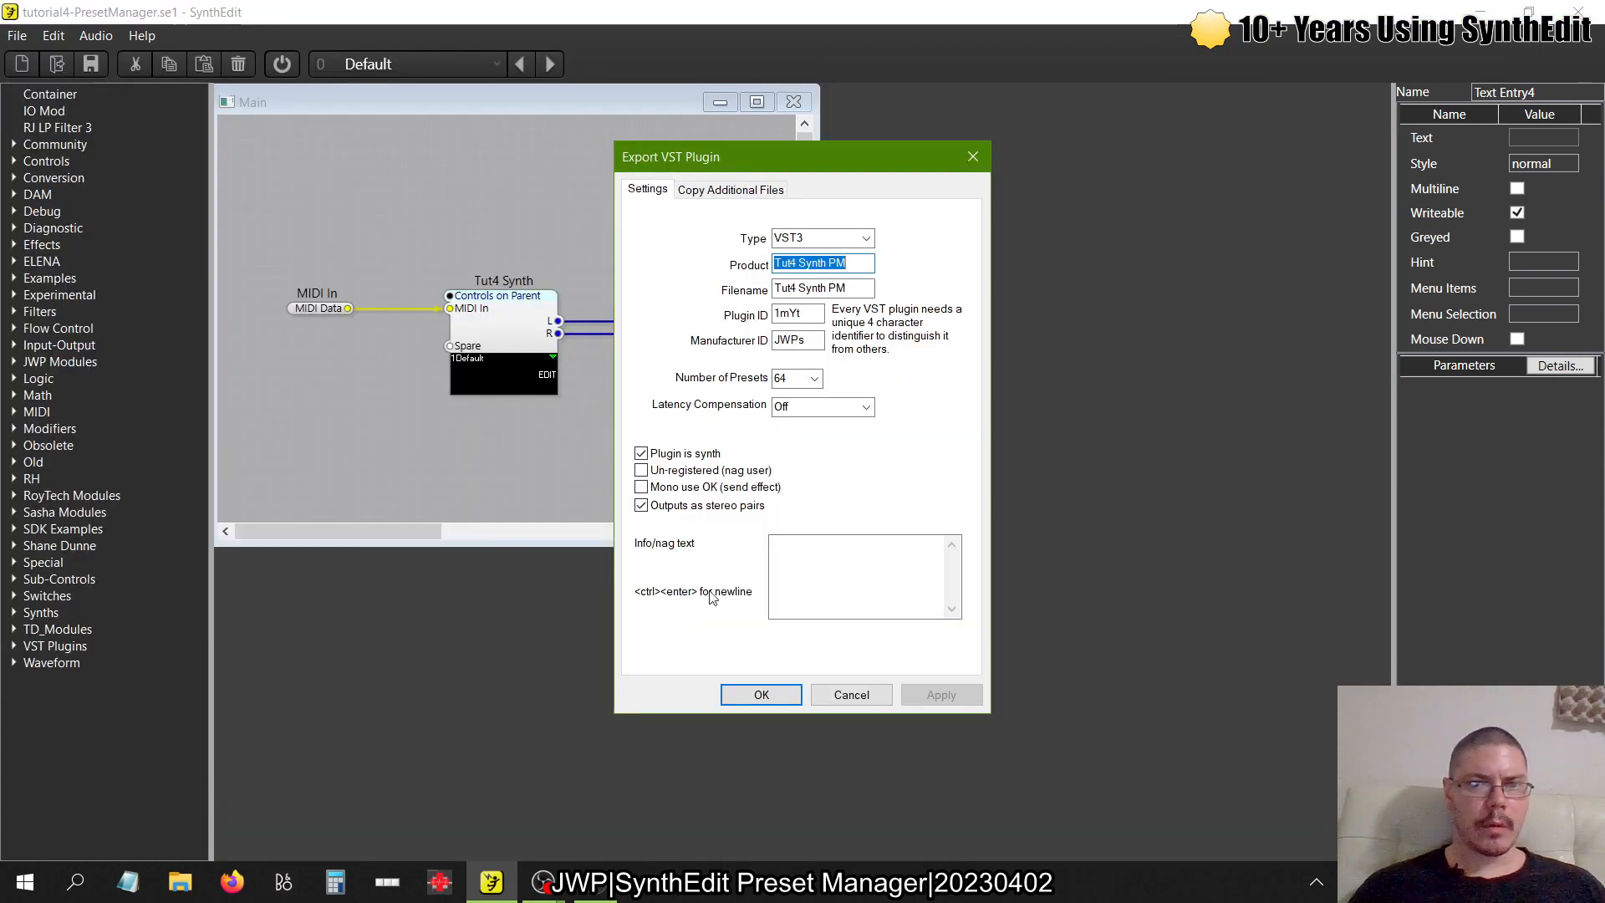
pyautogui.click(760, 695)
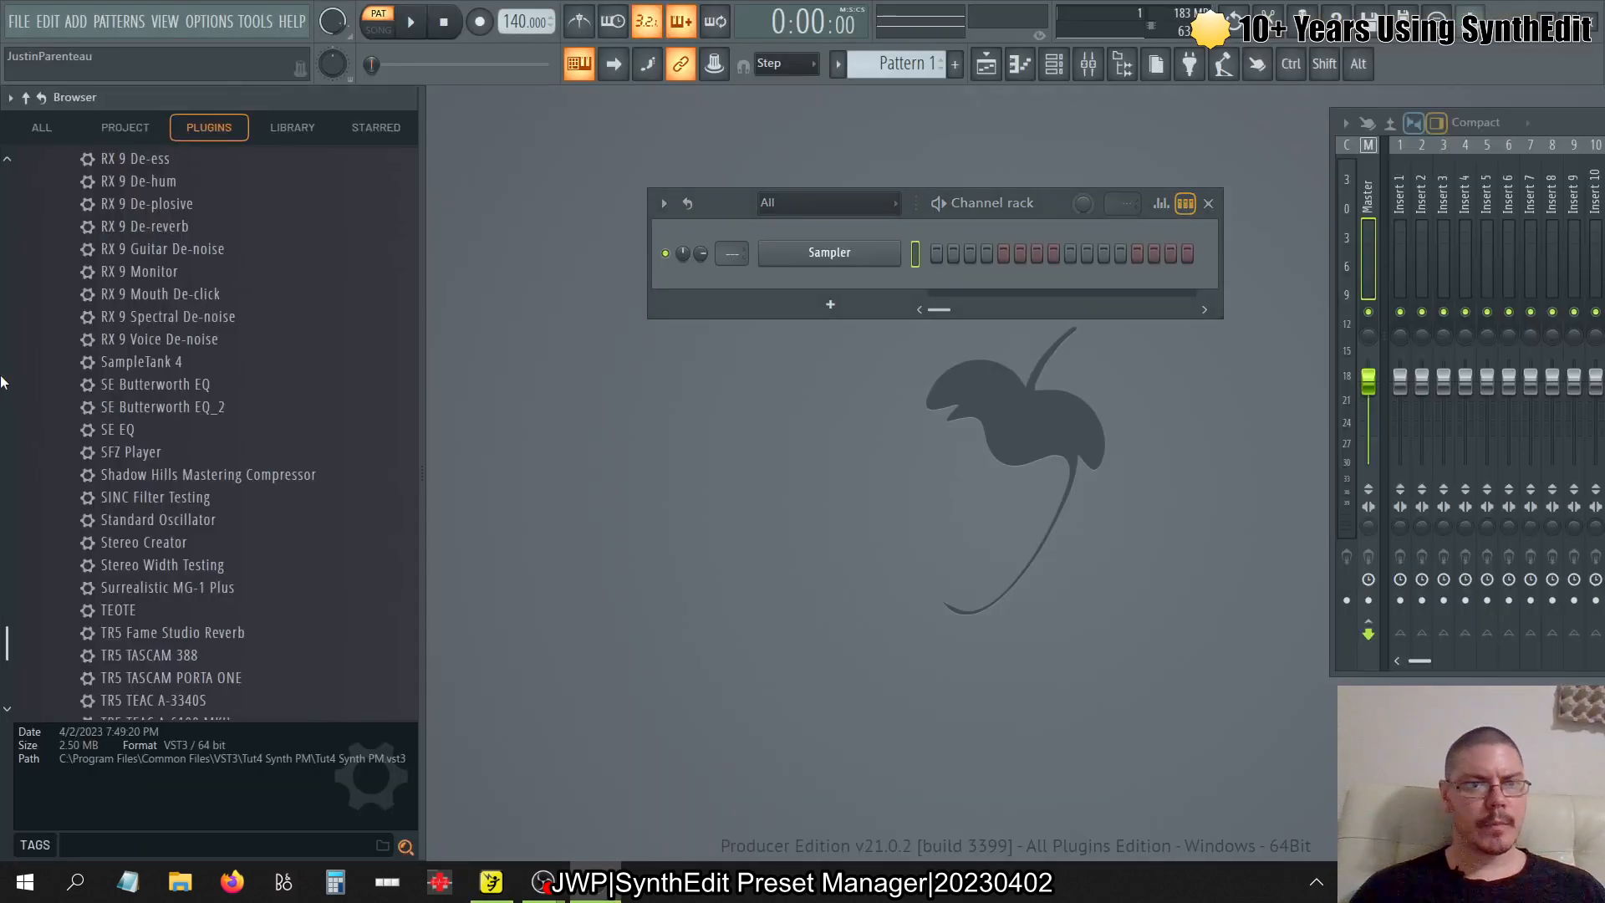
# - In FL Studio, load Tut4 Synth PM onto the Sampler channel and check the host's preset list and the plugin's Factory bank
pyautogui.scroll(-2, 167, 581)
pyautogui.moveTo(162, 641); pyautogui.dragTo(412, 257)
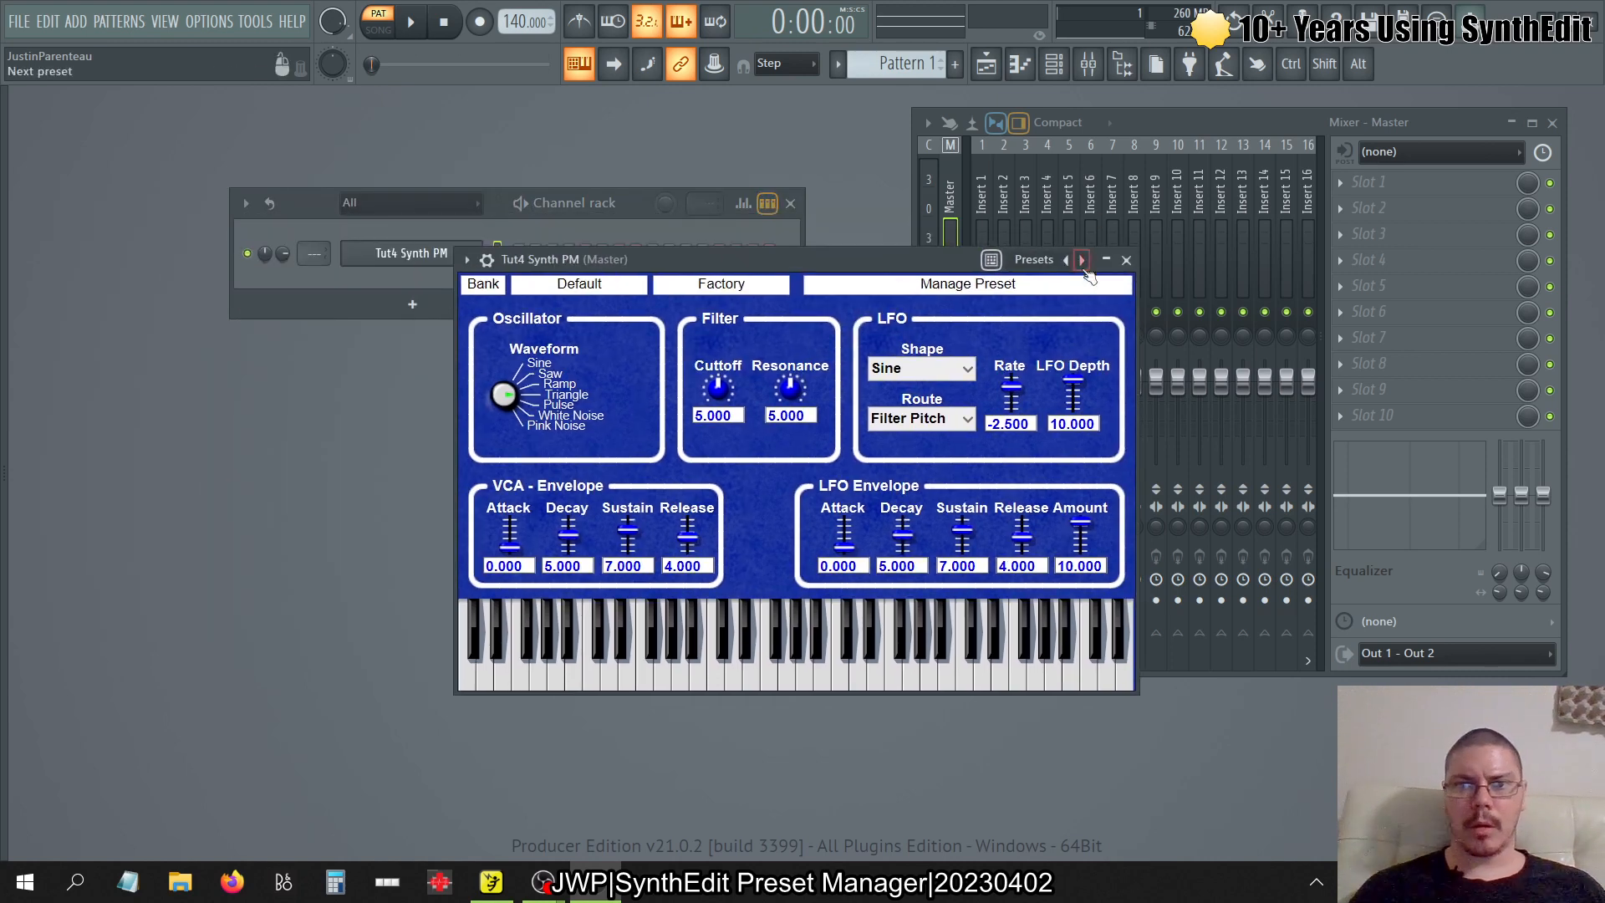
pyautogui.click(1079, 261)
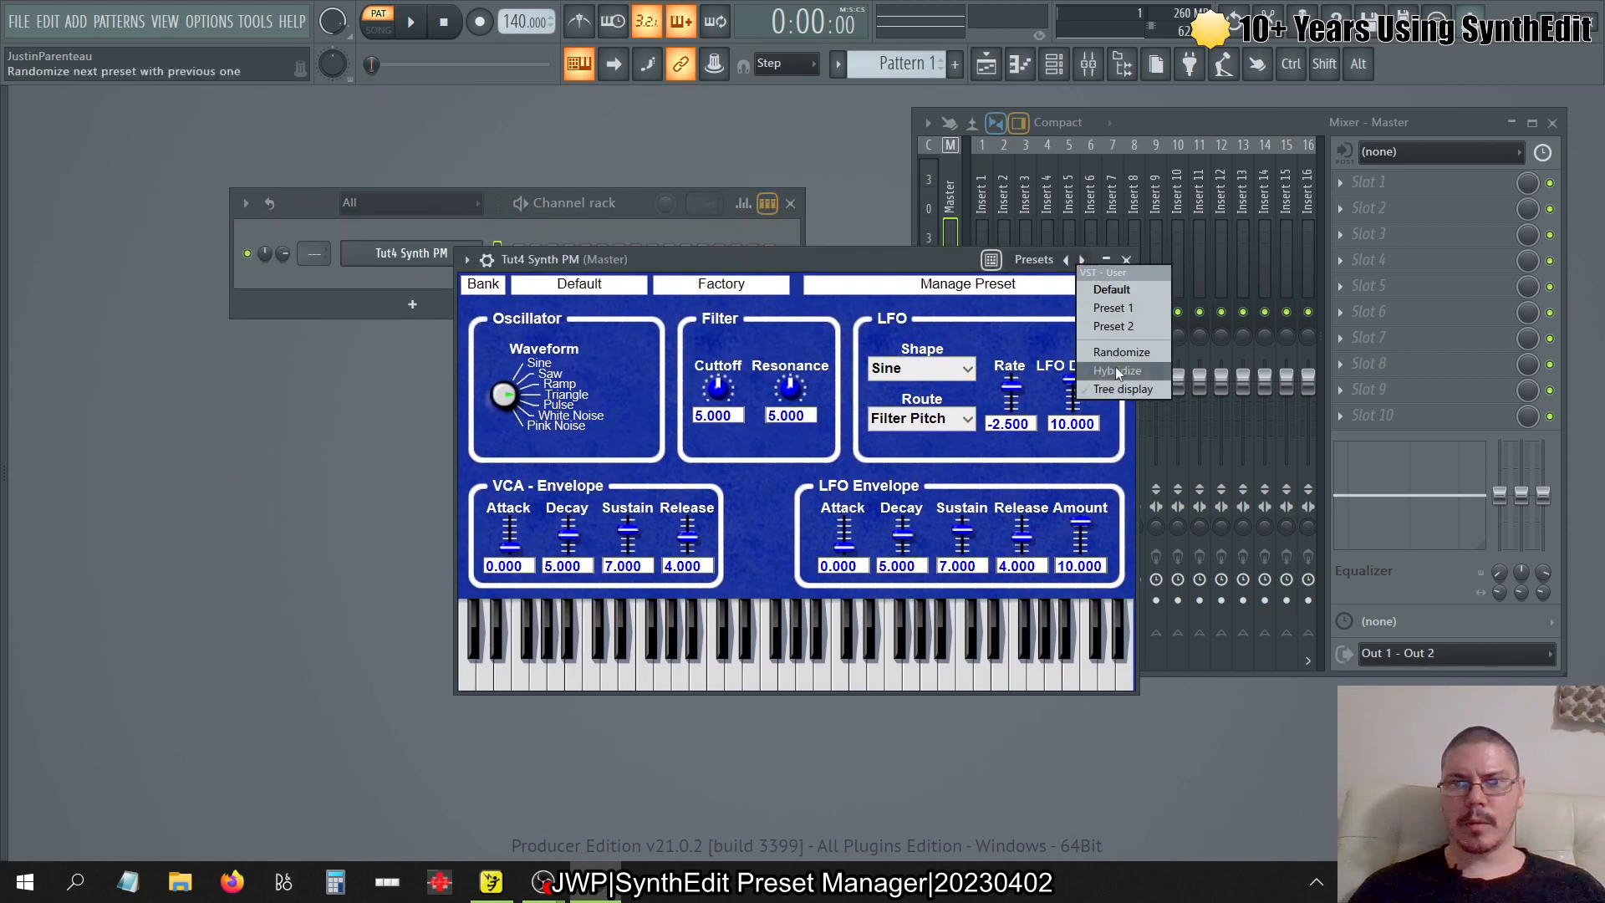
pyautogui.click(537, 262)
pyautogui.click(485, 284)
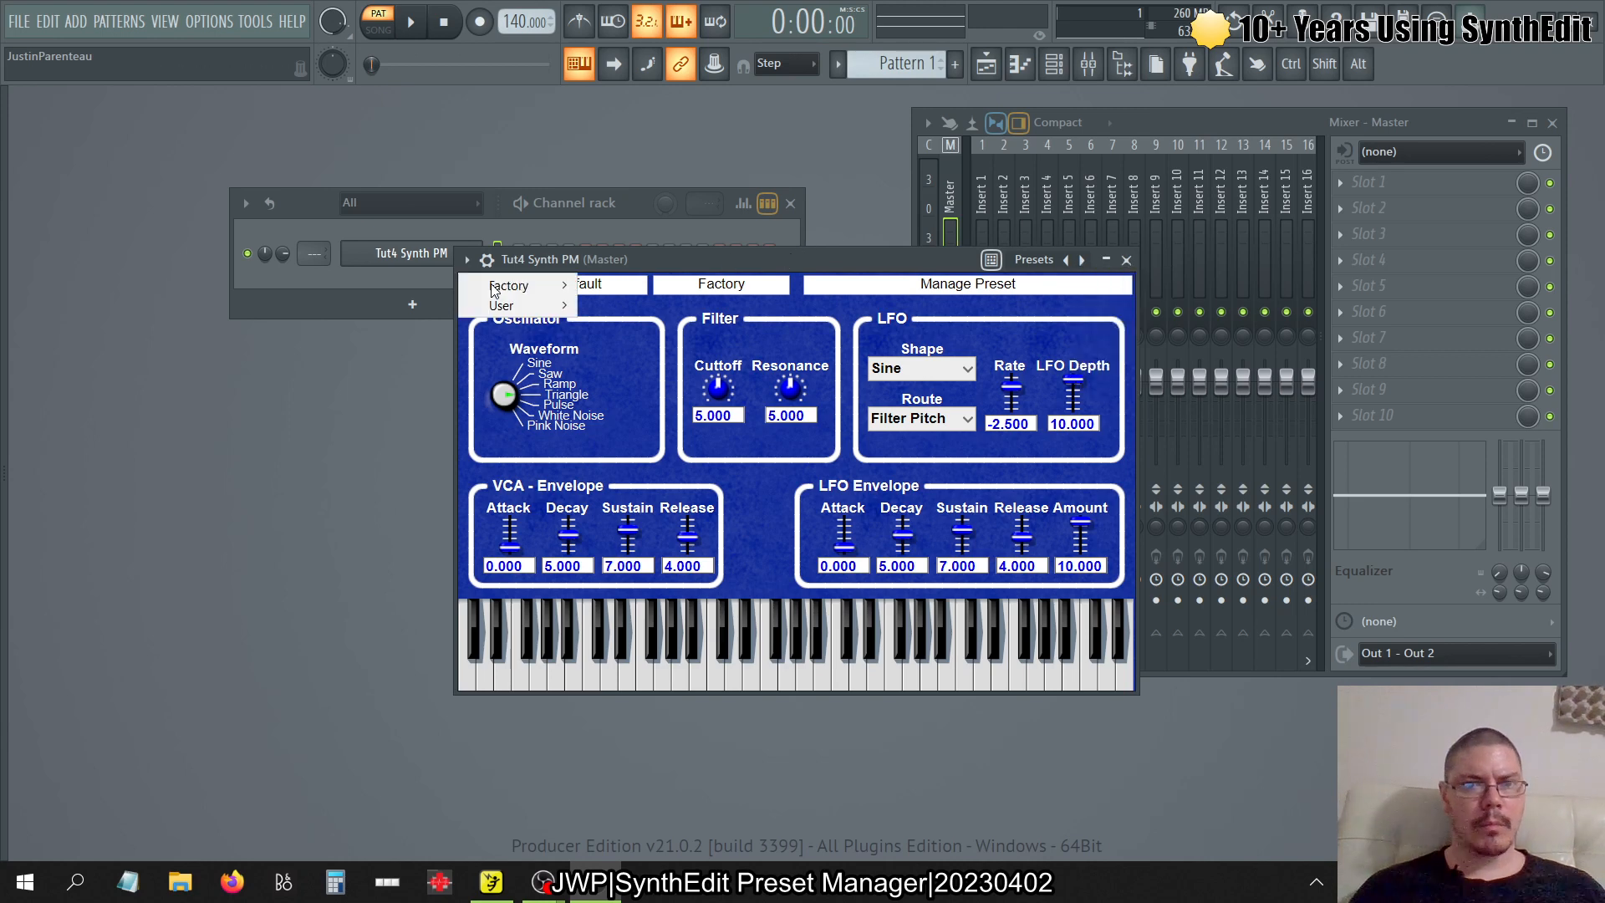
pyautogui.moveTo(530, 290)
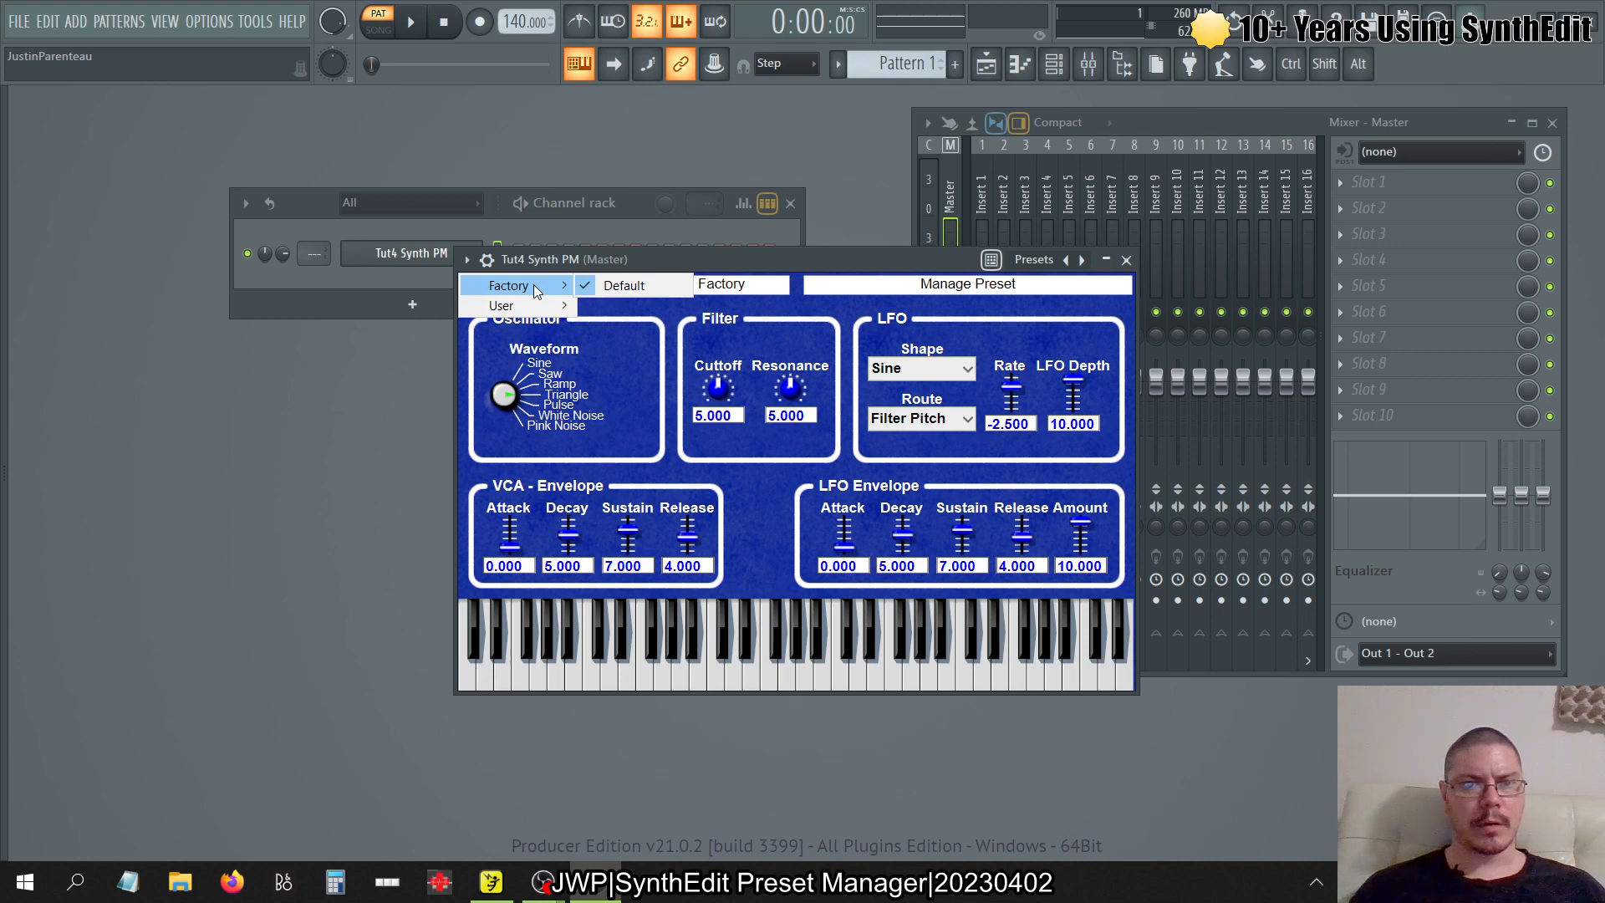
pyautogui.click(583, 258)
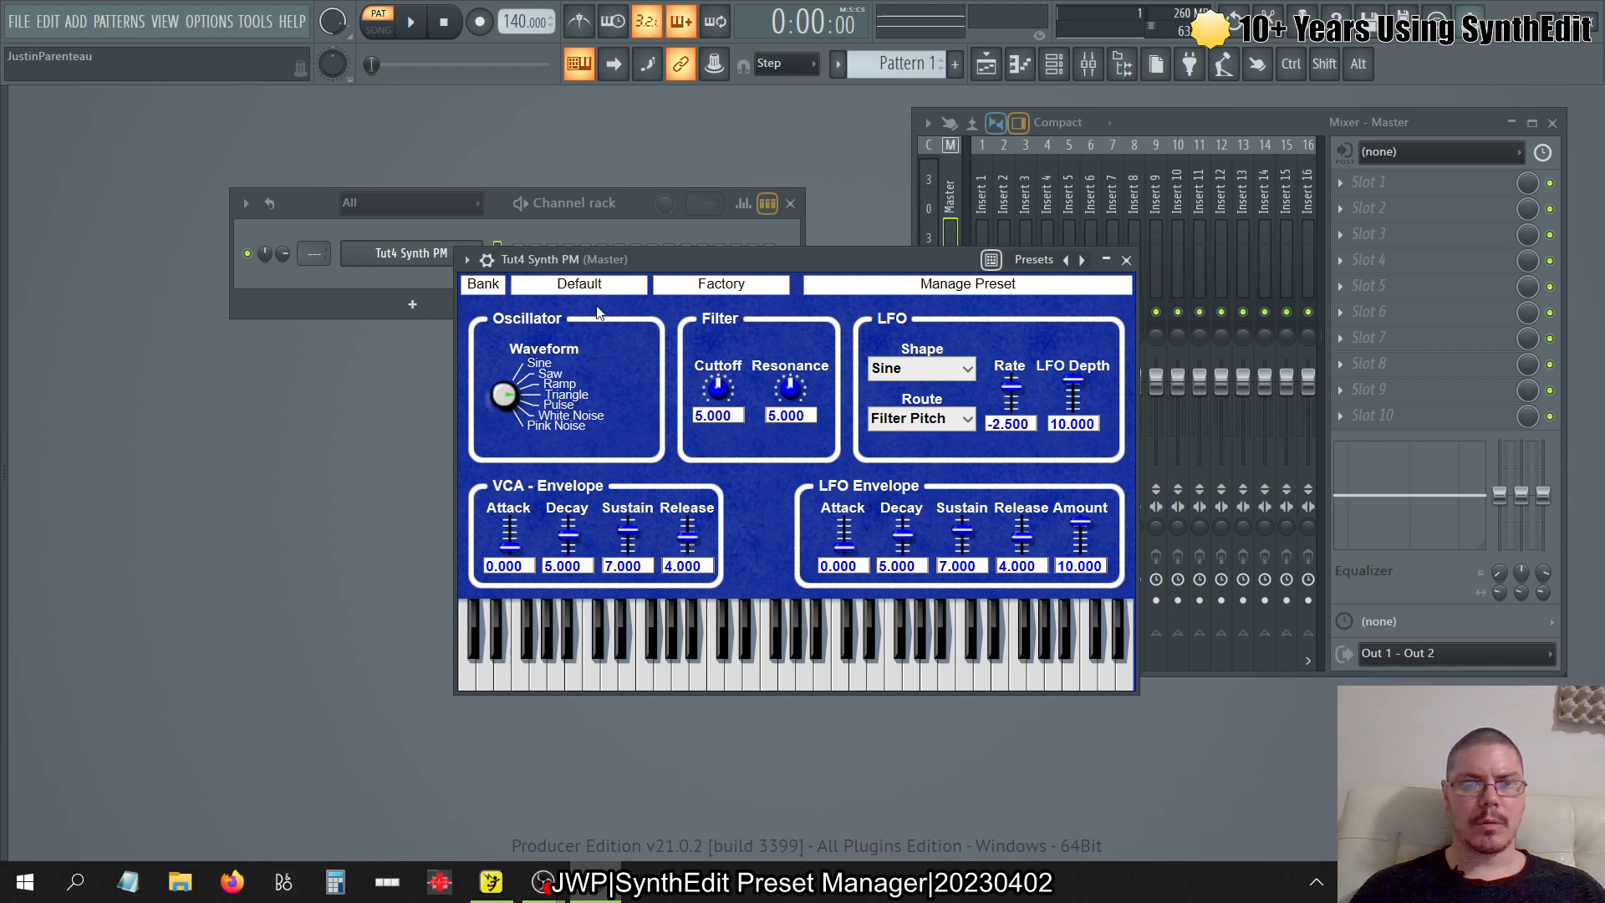
# - Change the preset name in the plugin from the default to Short Saw
pyautogui.click(611, 279)
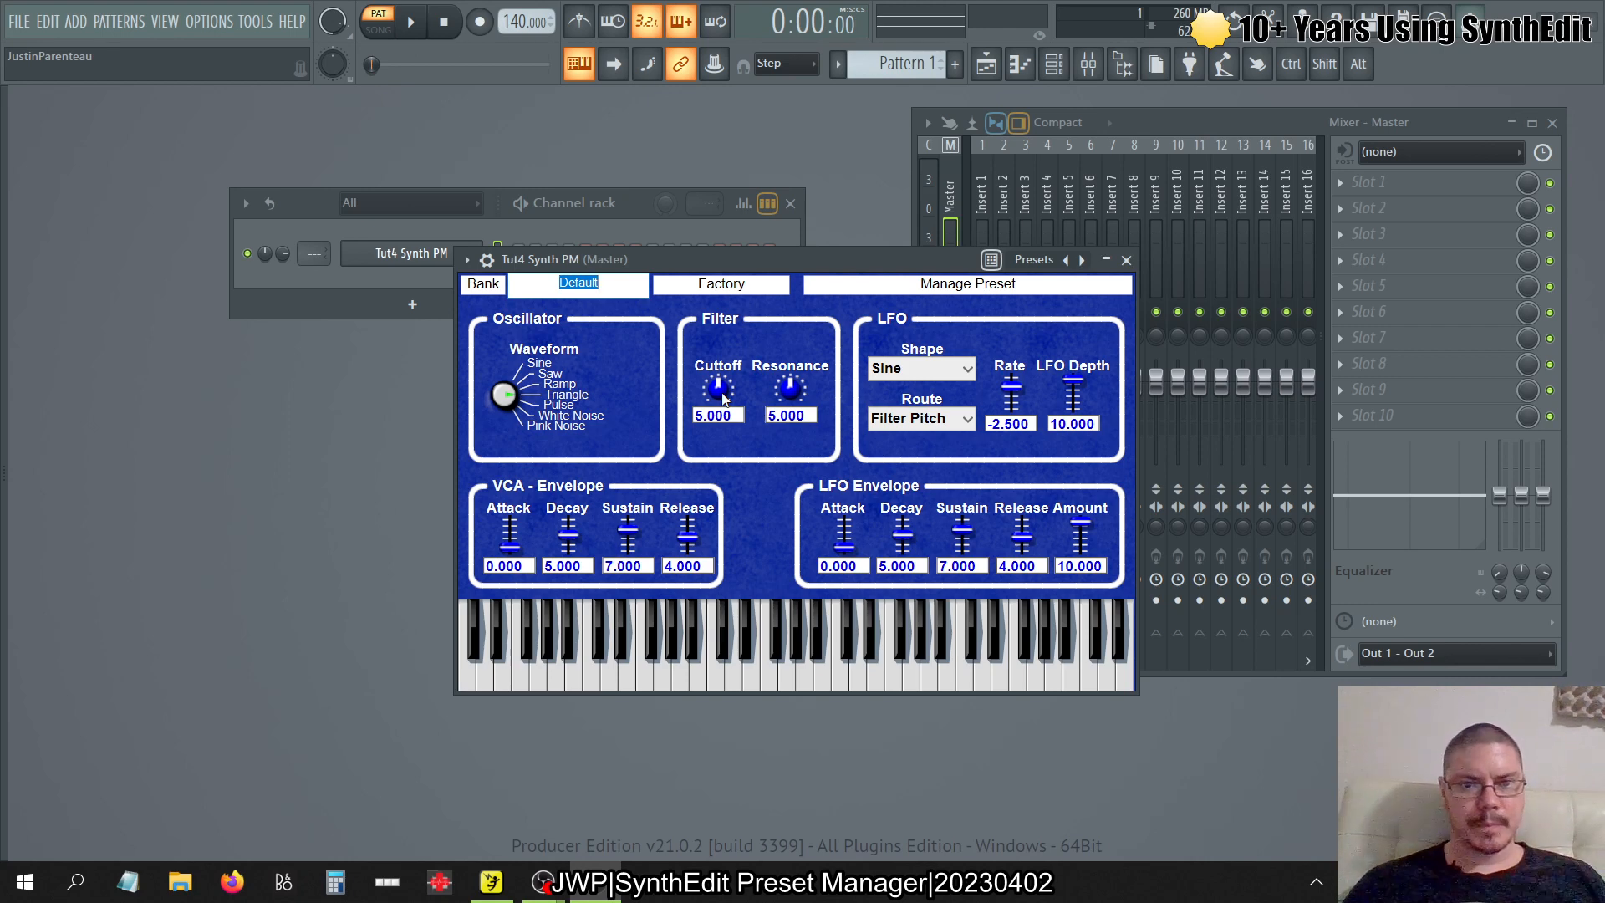
pyautogui.write('Saw')
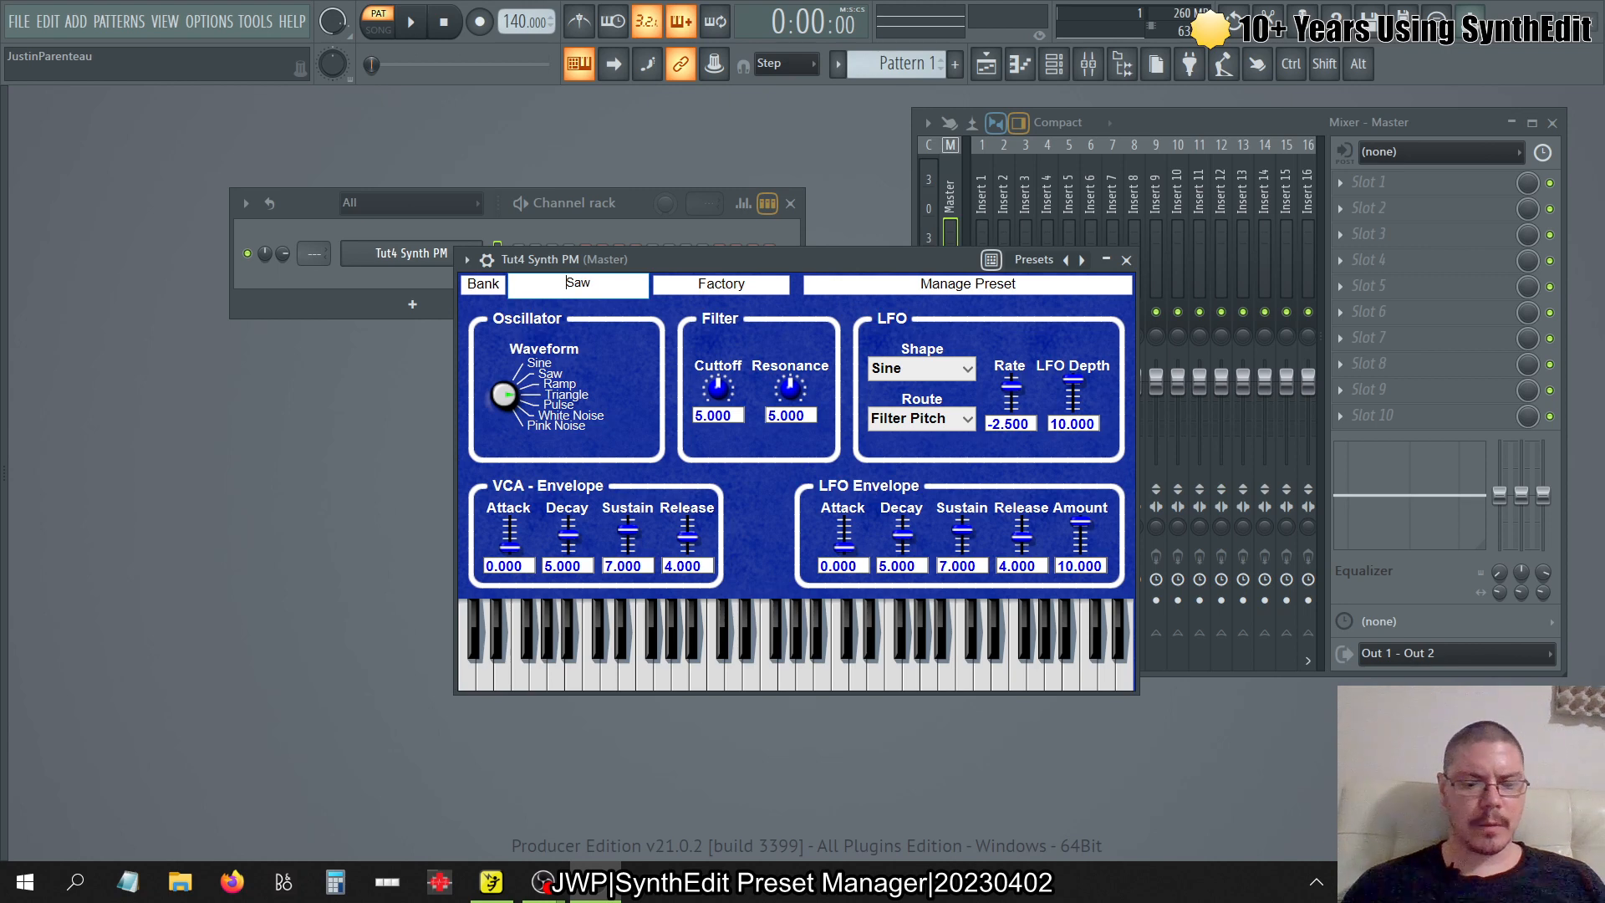
pyautogui.write('Short')
pyautogui.press('Return')
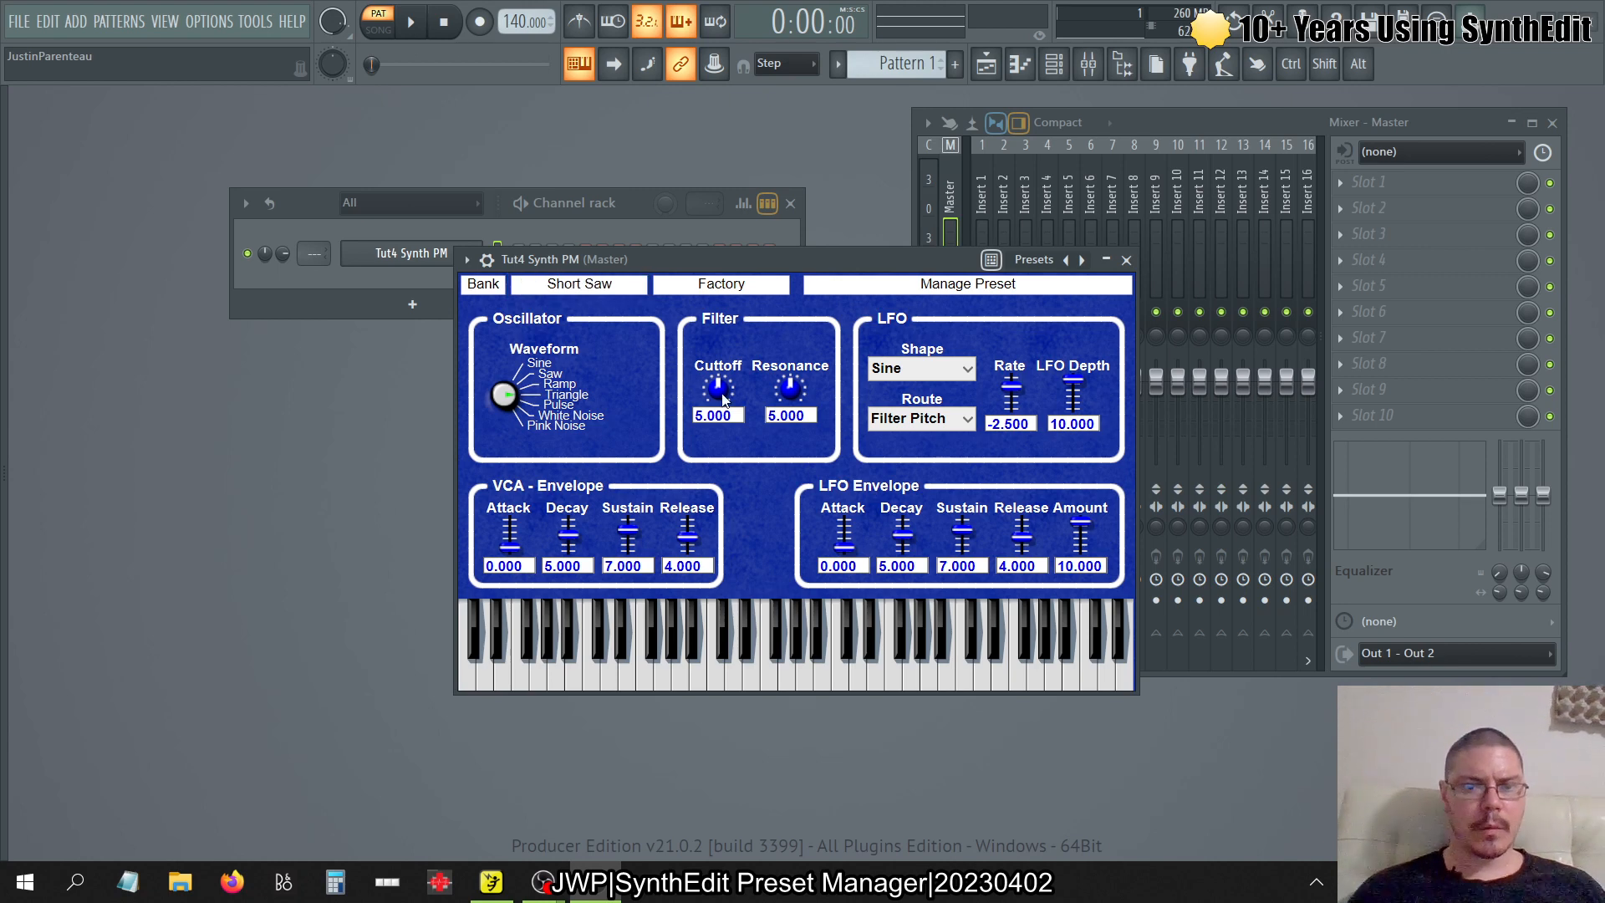
# - Set the VCA and LFO envelope releases to 0.000 and turn the oscillator waveform selector down to Sine
pyautogui.moveTo(688, 538); pyautogui.dragTo(752, 764)
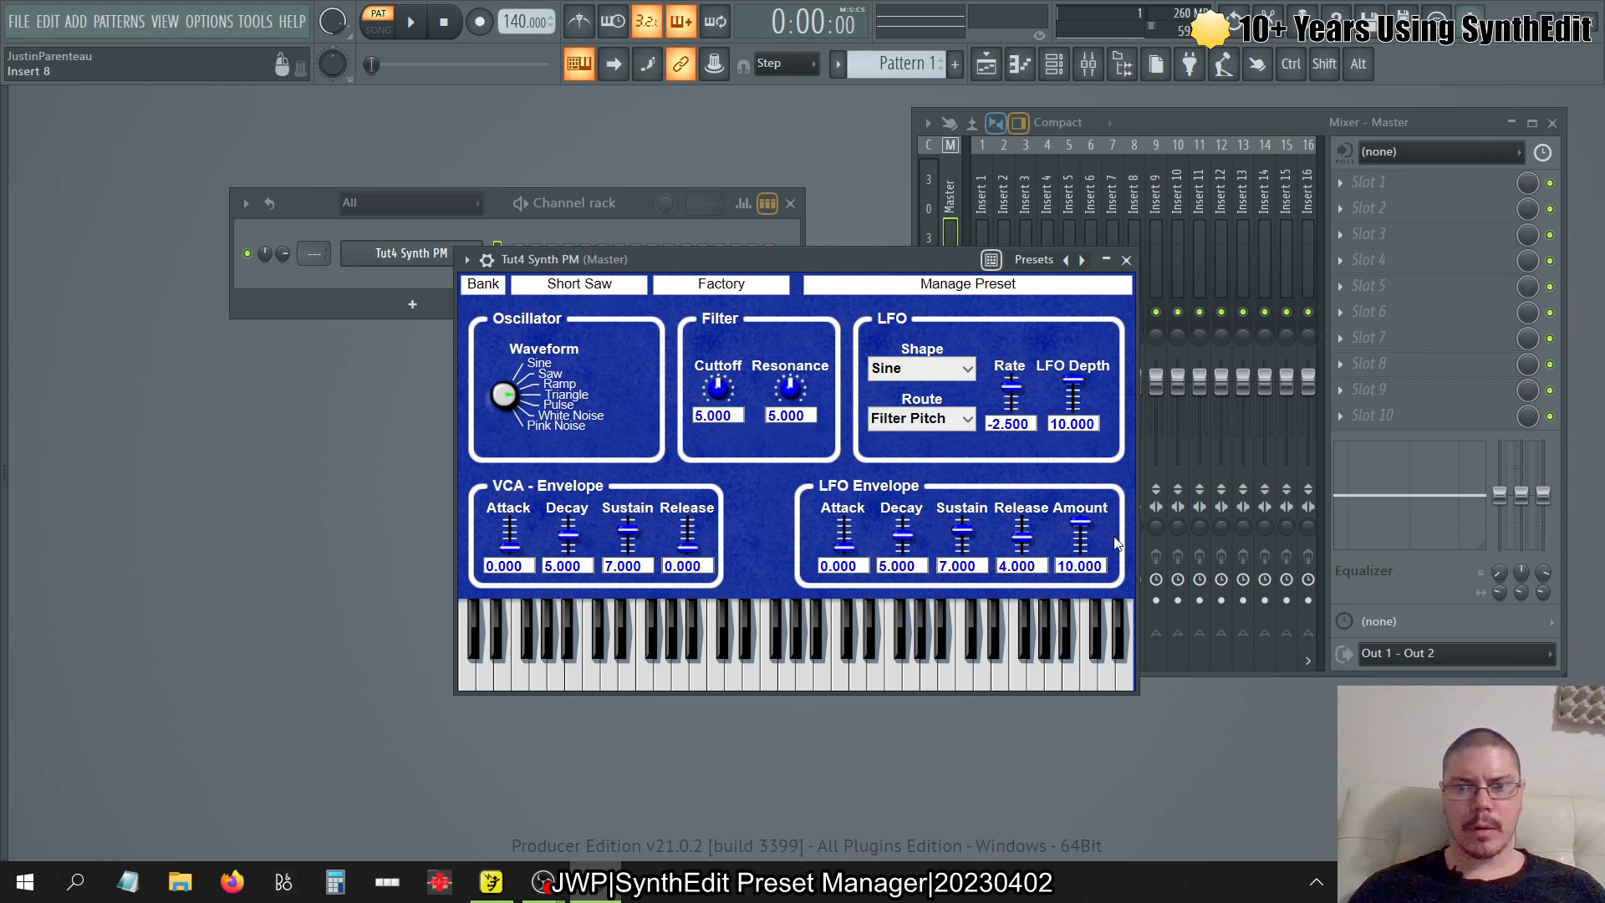
pyautogui.moveTo(1022, 537); pyautogui.dragTo(933, 678)
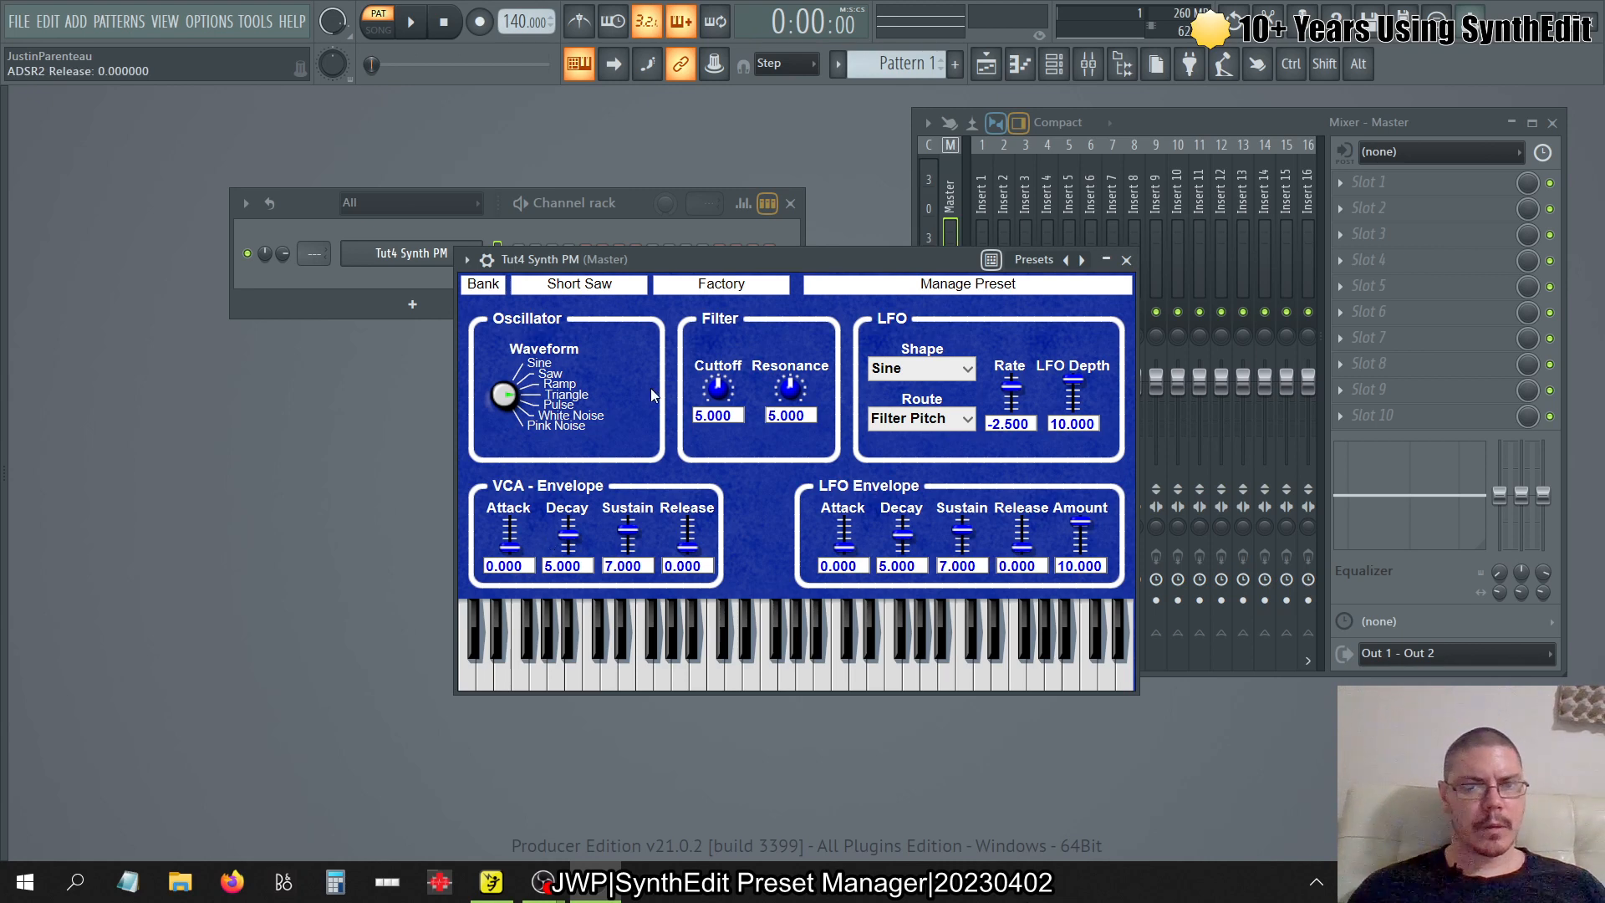
pyautogui.moveTo(505, 394); pyautogui.dragTo(510, 594)
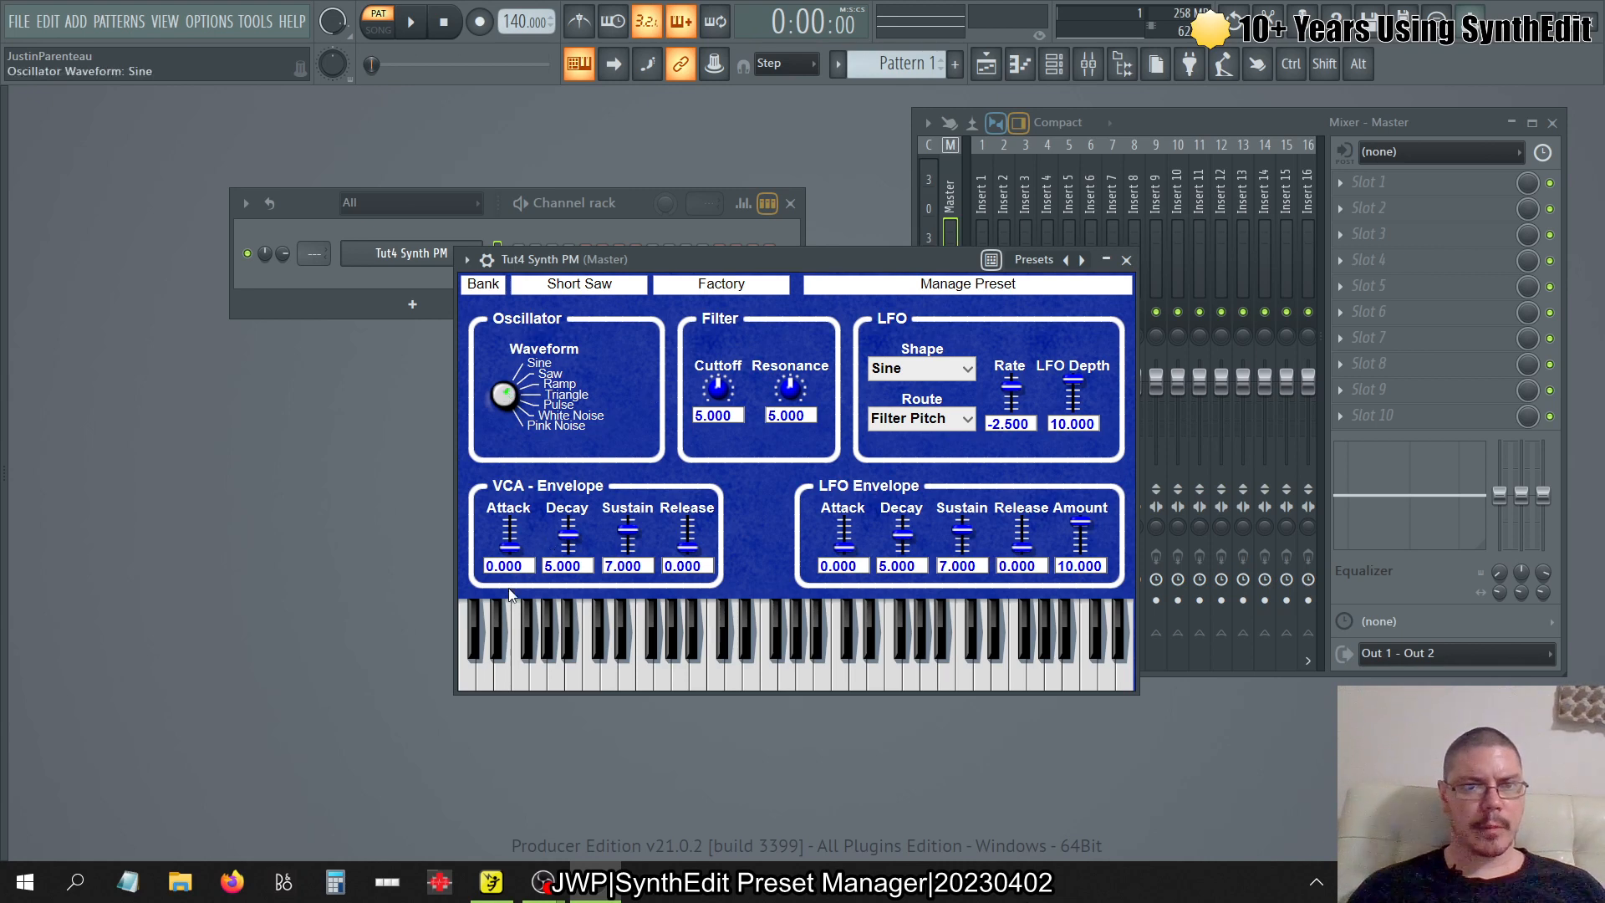
# - Set the preset category field to Saws
pyautogui.click(734, 285)
pyautogui.write('Saw\\')
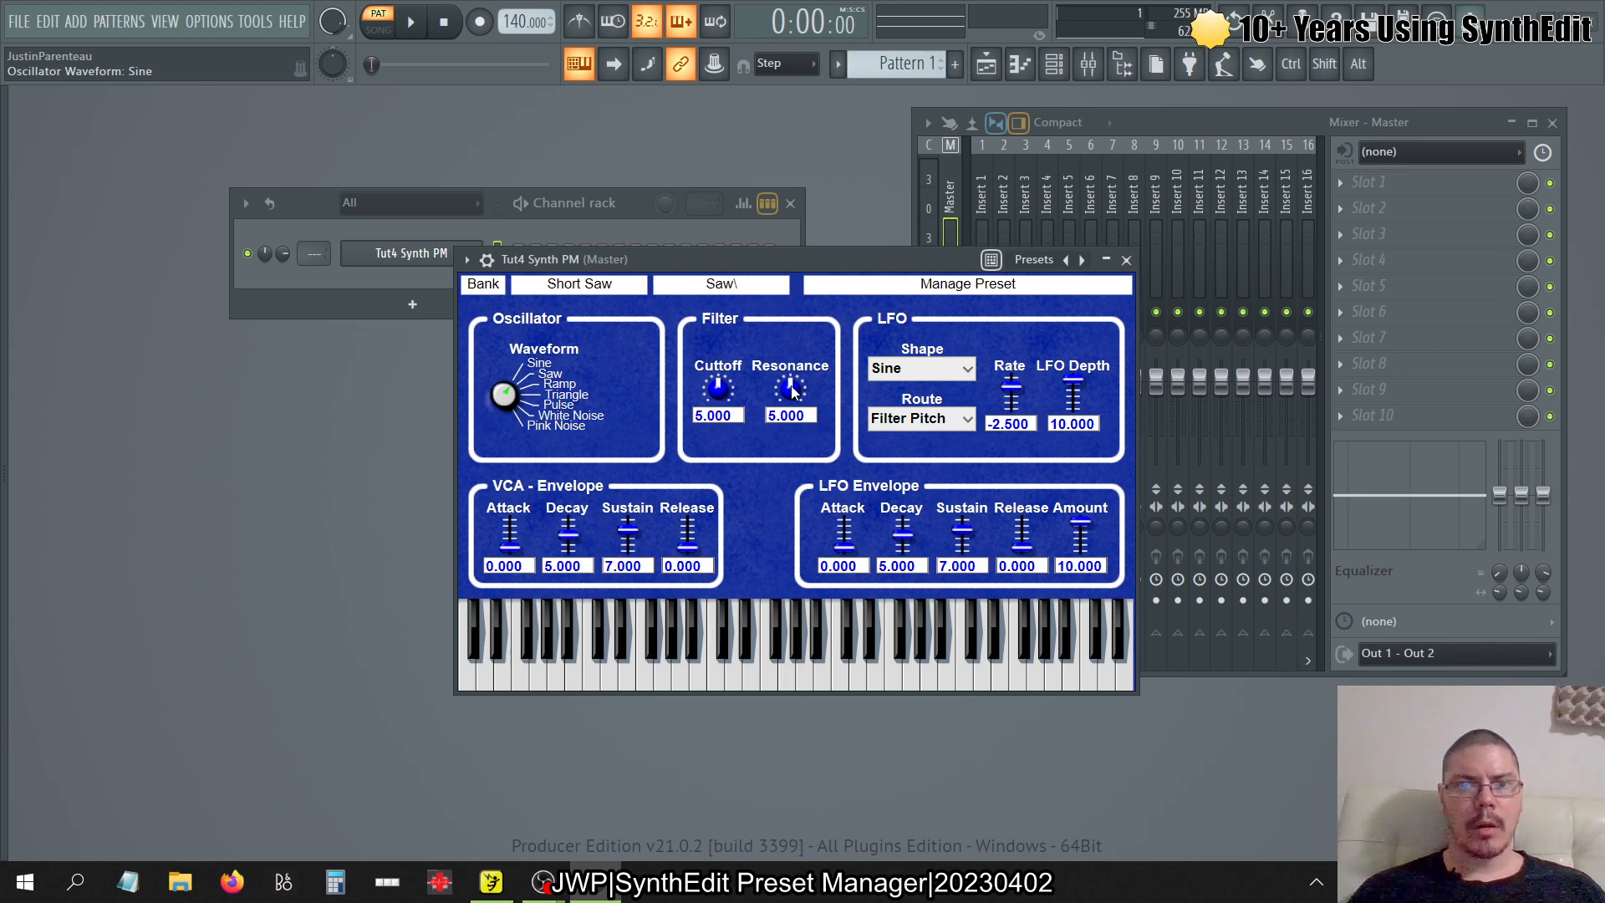
pyautogui.click(753, 283)
pyautogui.click(753, 284)
pyautogui.press('BackSpace')
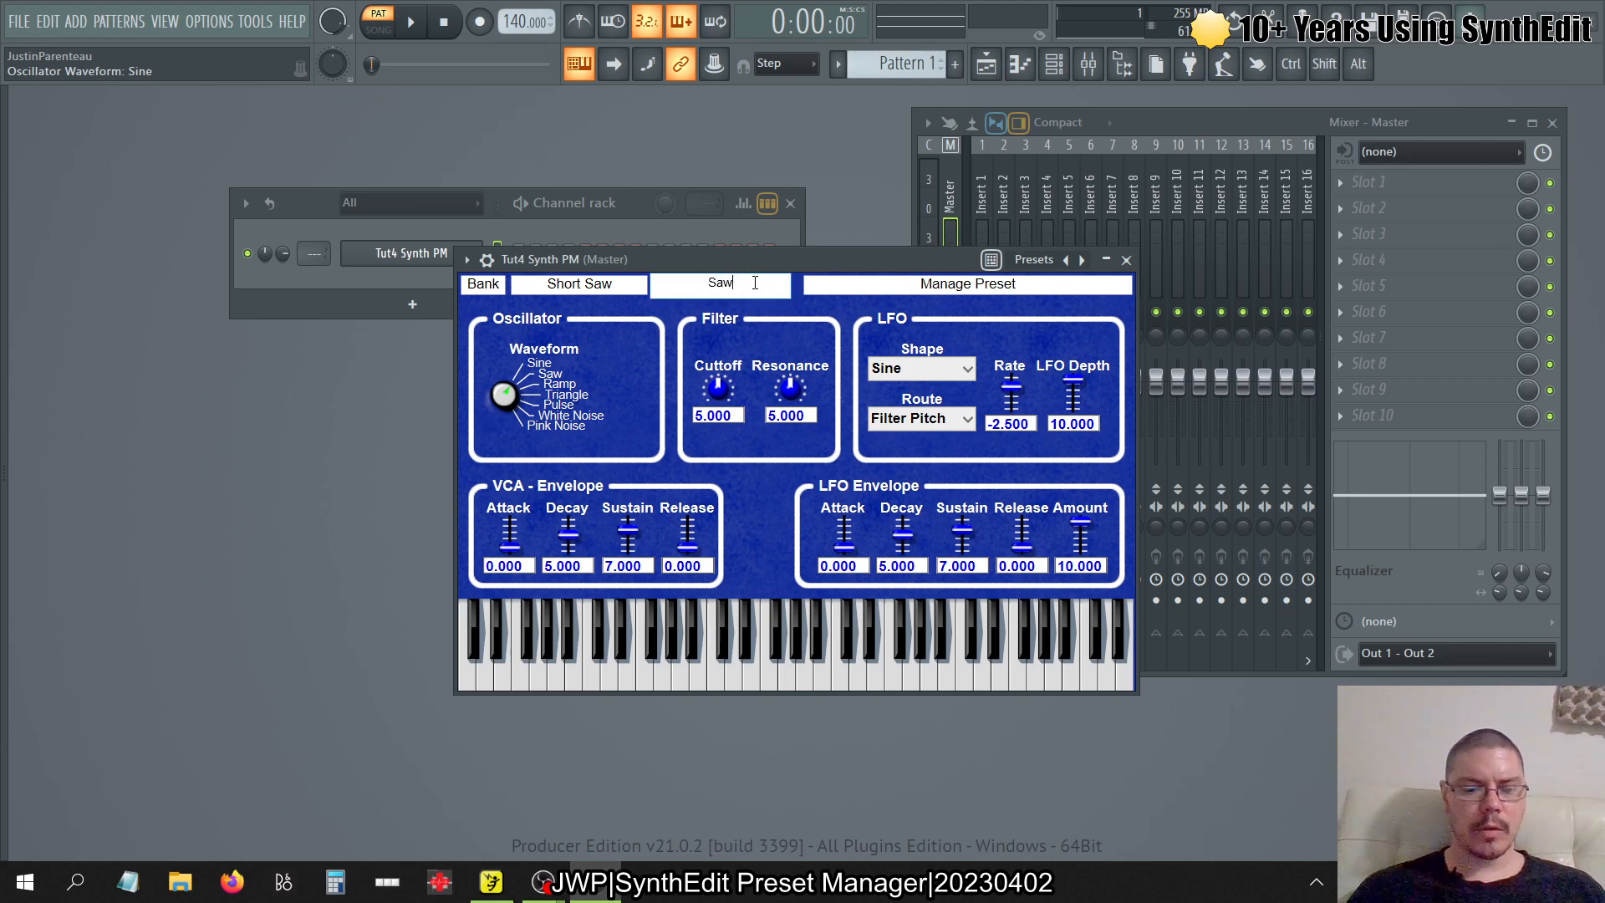
pyautogui.write('s')
pyautogui.press('Return')
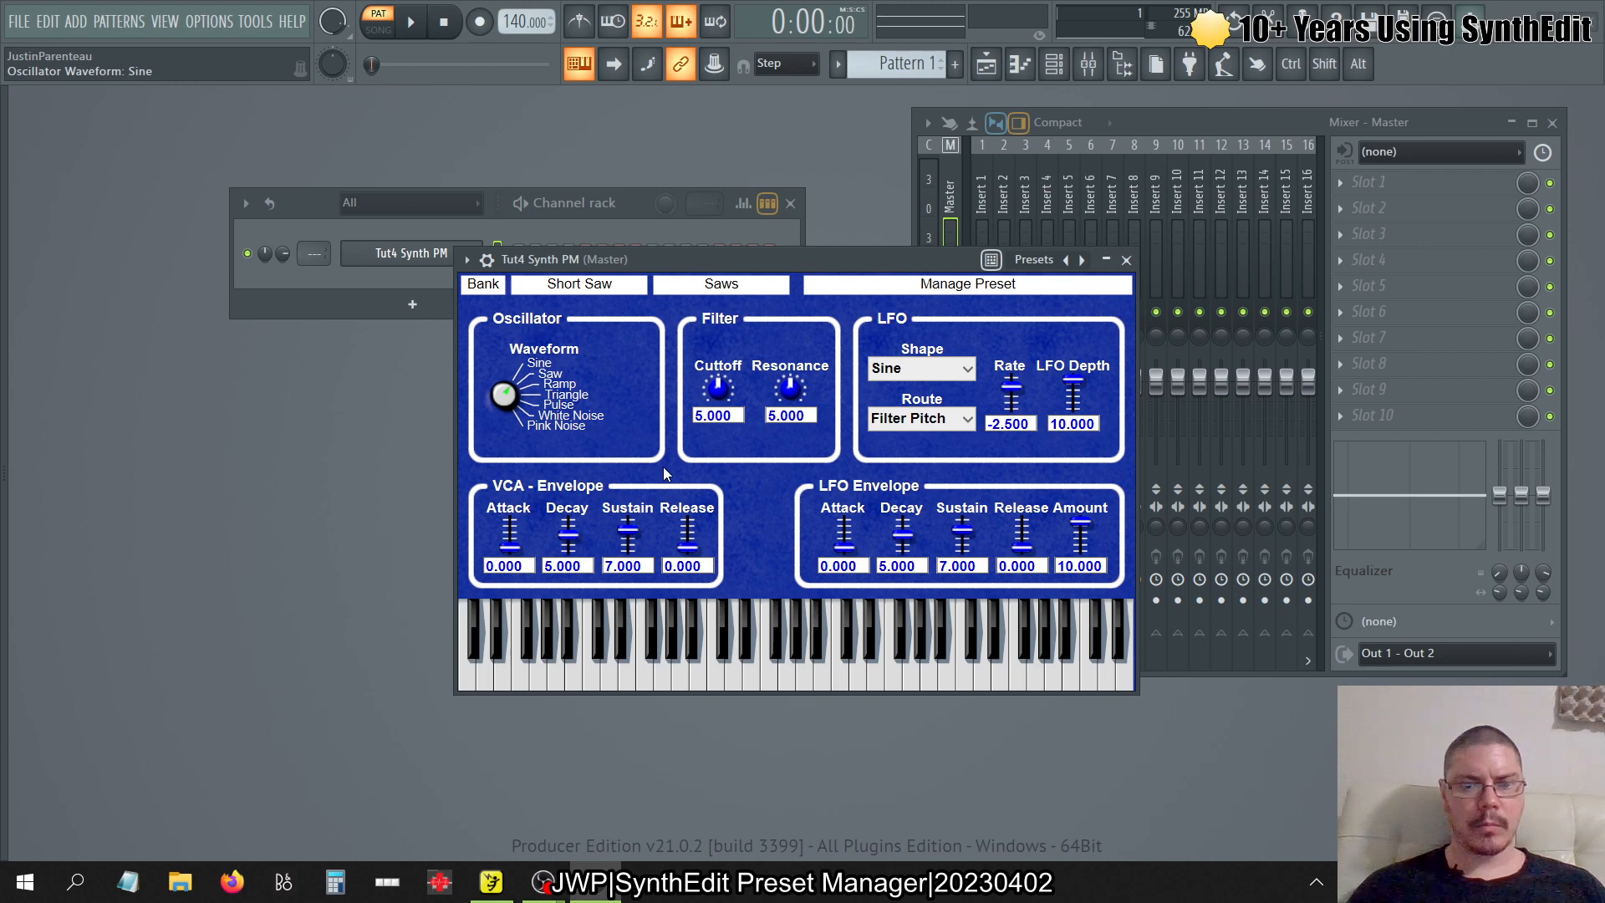
# - Audition the Short Saw sound by playing several notes on the plugin's keyboard
pyautogui.click(805, 678)
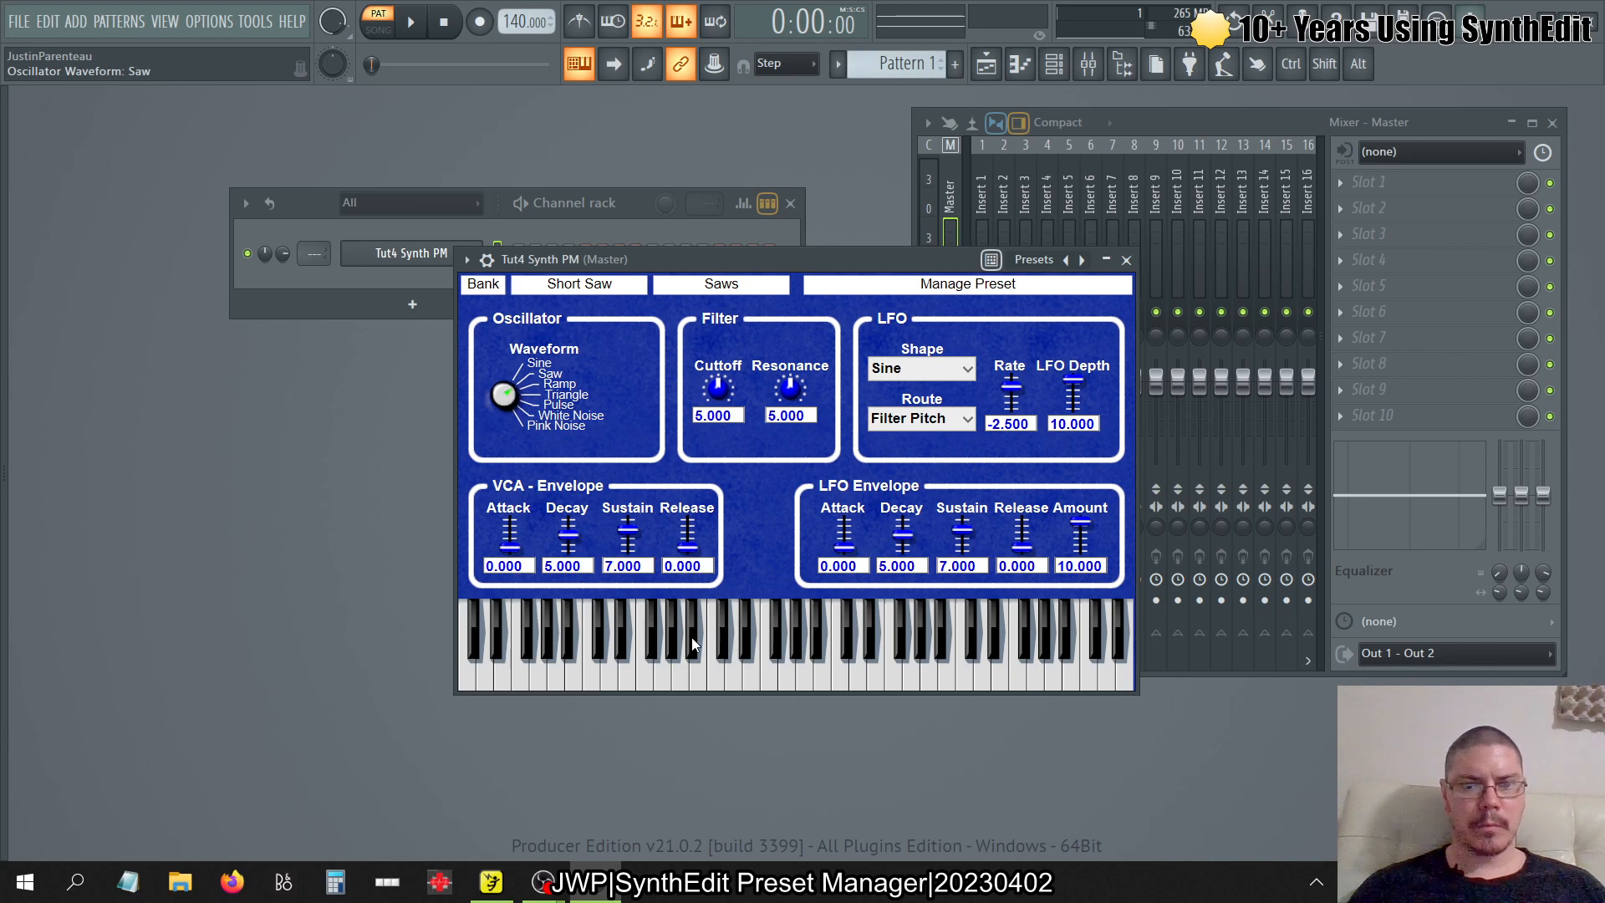
pyautogui.click(700, 671)
pyautogui.click(835, 683)
pyautogui.click(770, 688)
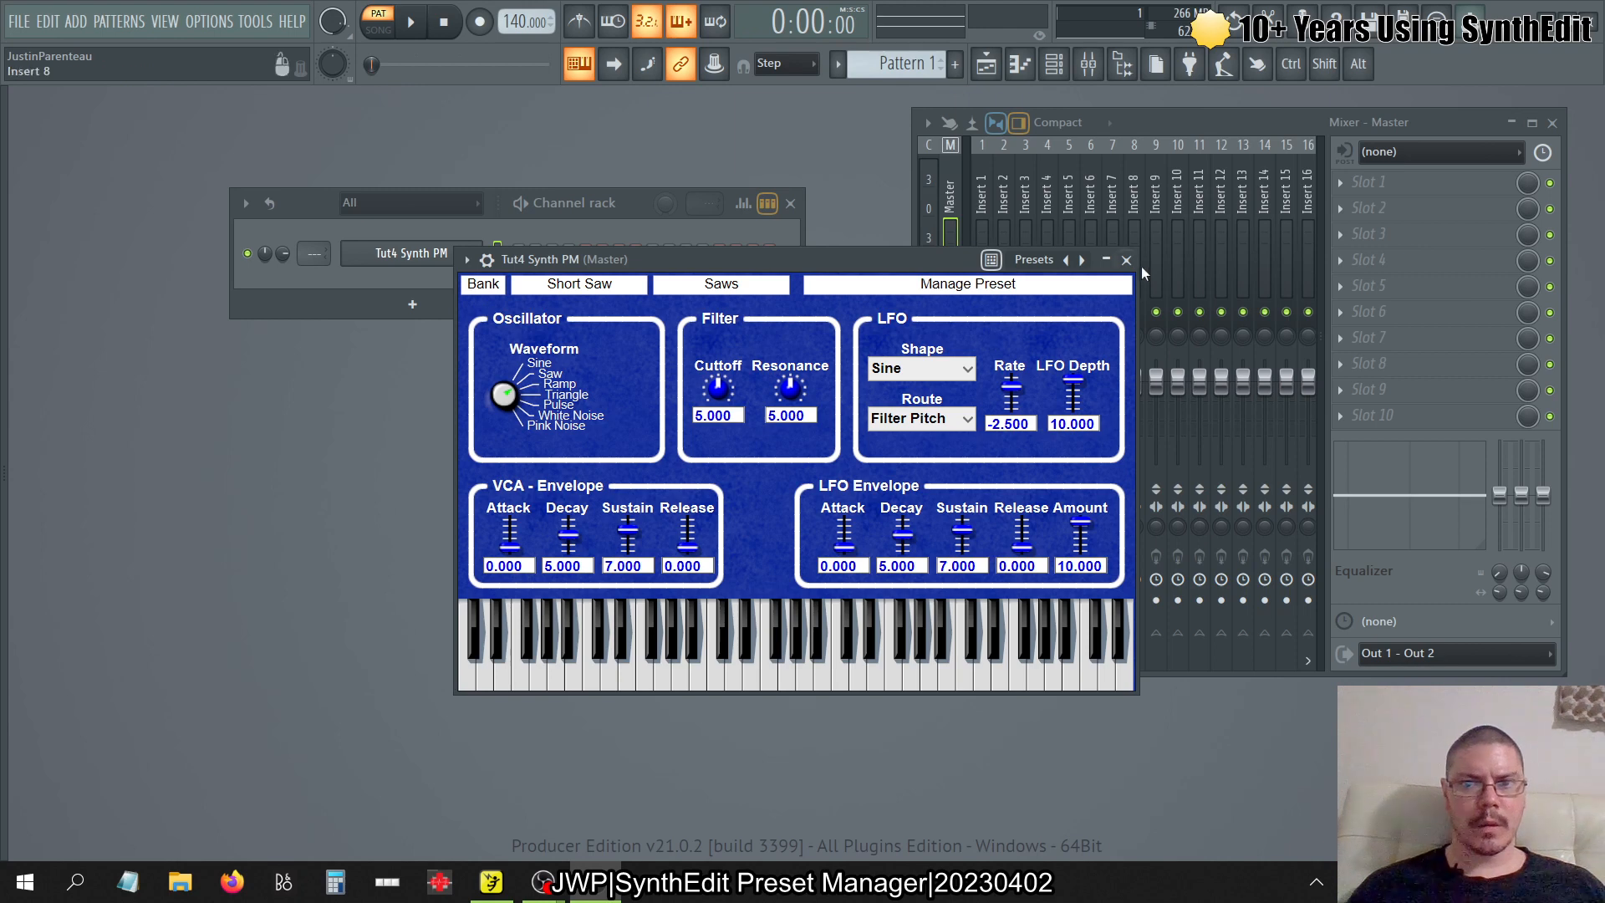
# - Save the current plugin preset as Short Saw in the Tut4 Synth PM presets folder
pyautogui.rightClick(1065, 258)
pyautogui.click(933, 260)
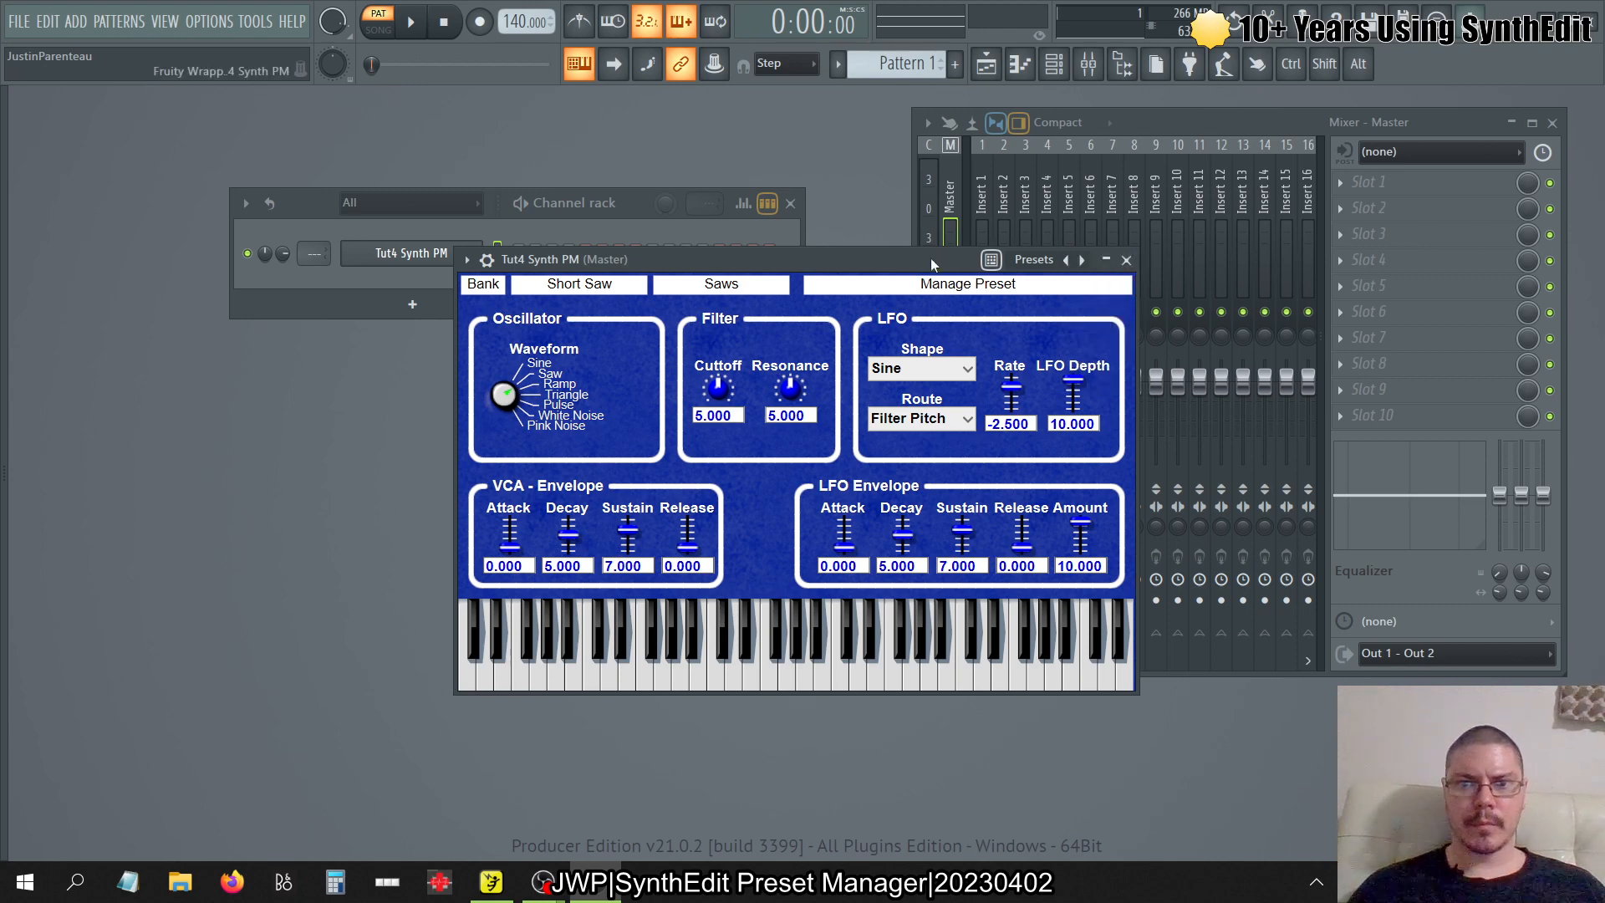
pyautogui.click(911, 285)
pyautogui.click(745, 549)
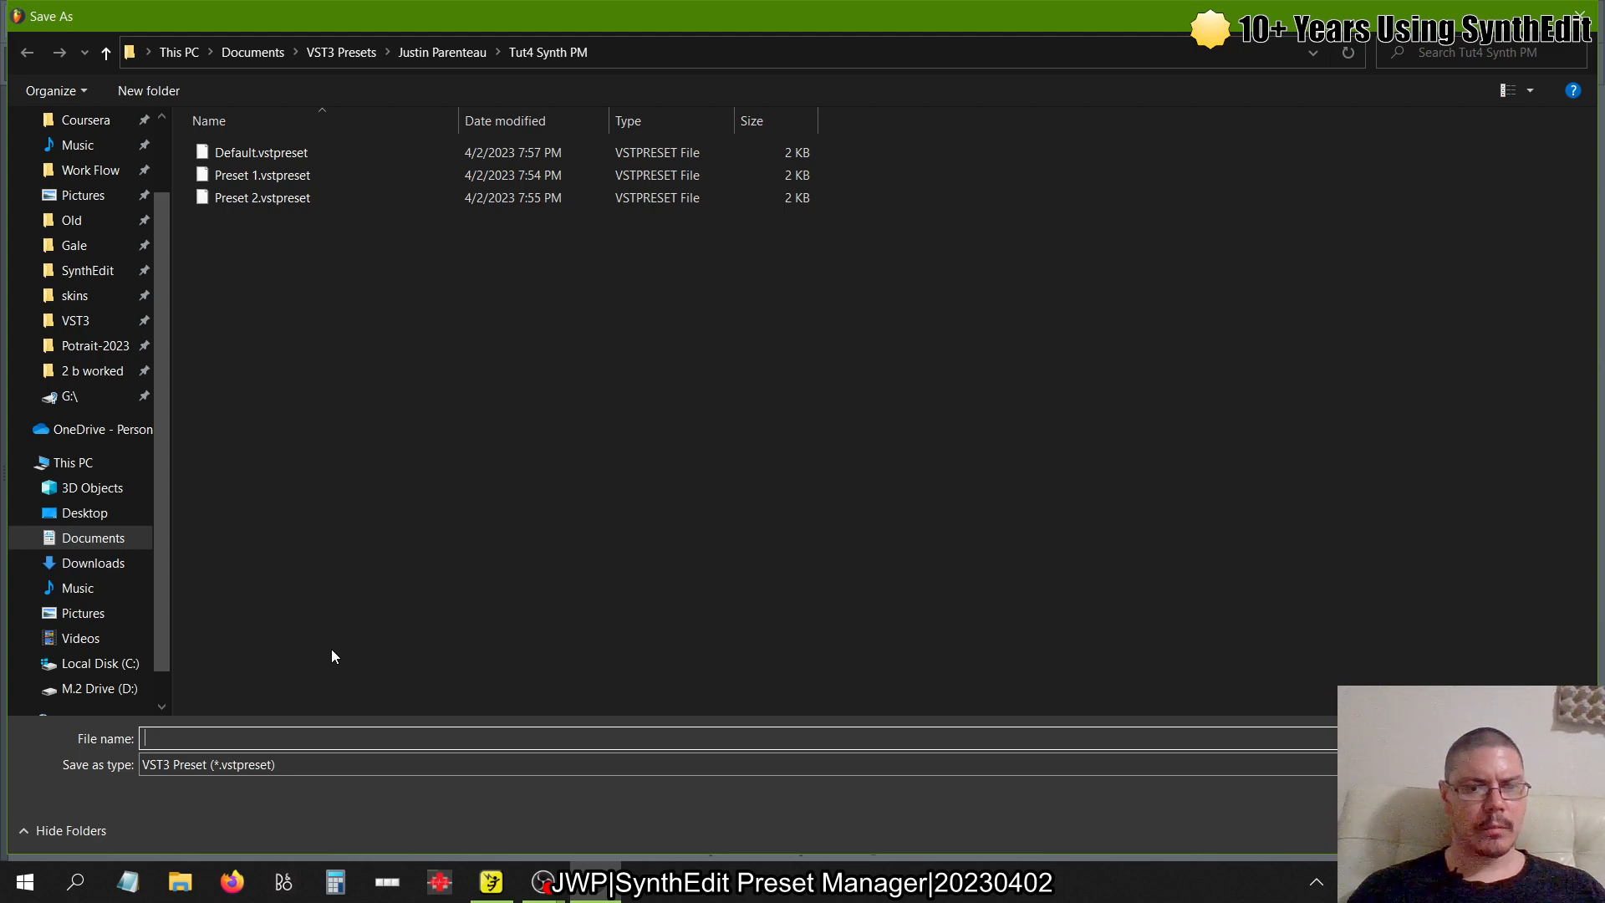
pyautogui.write('Short Saw')
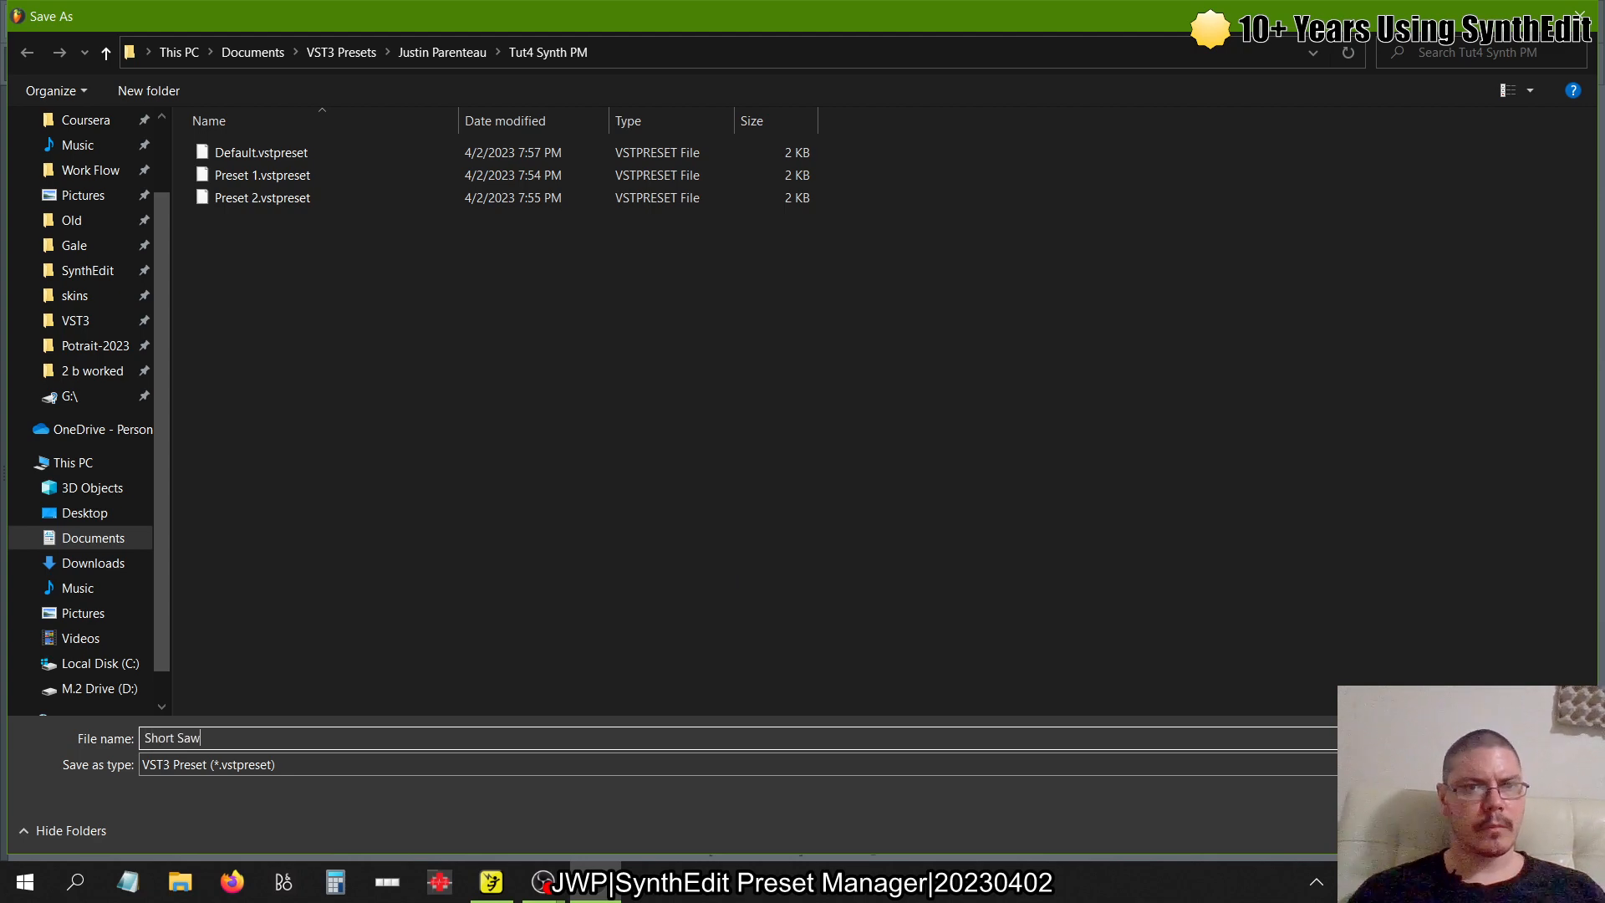
pyautogui.press('Return')
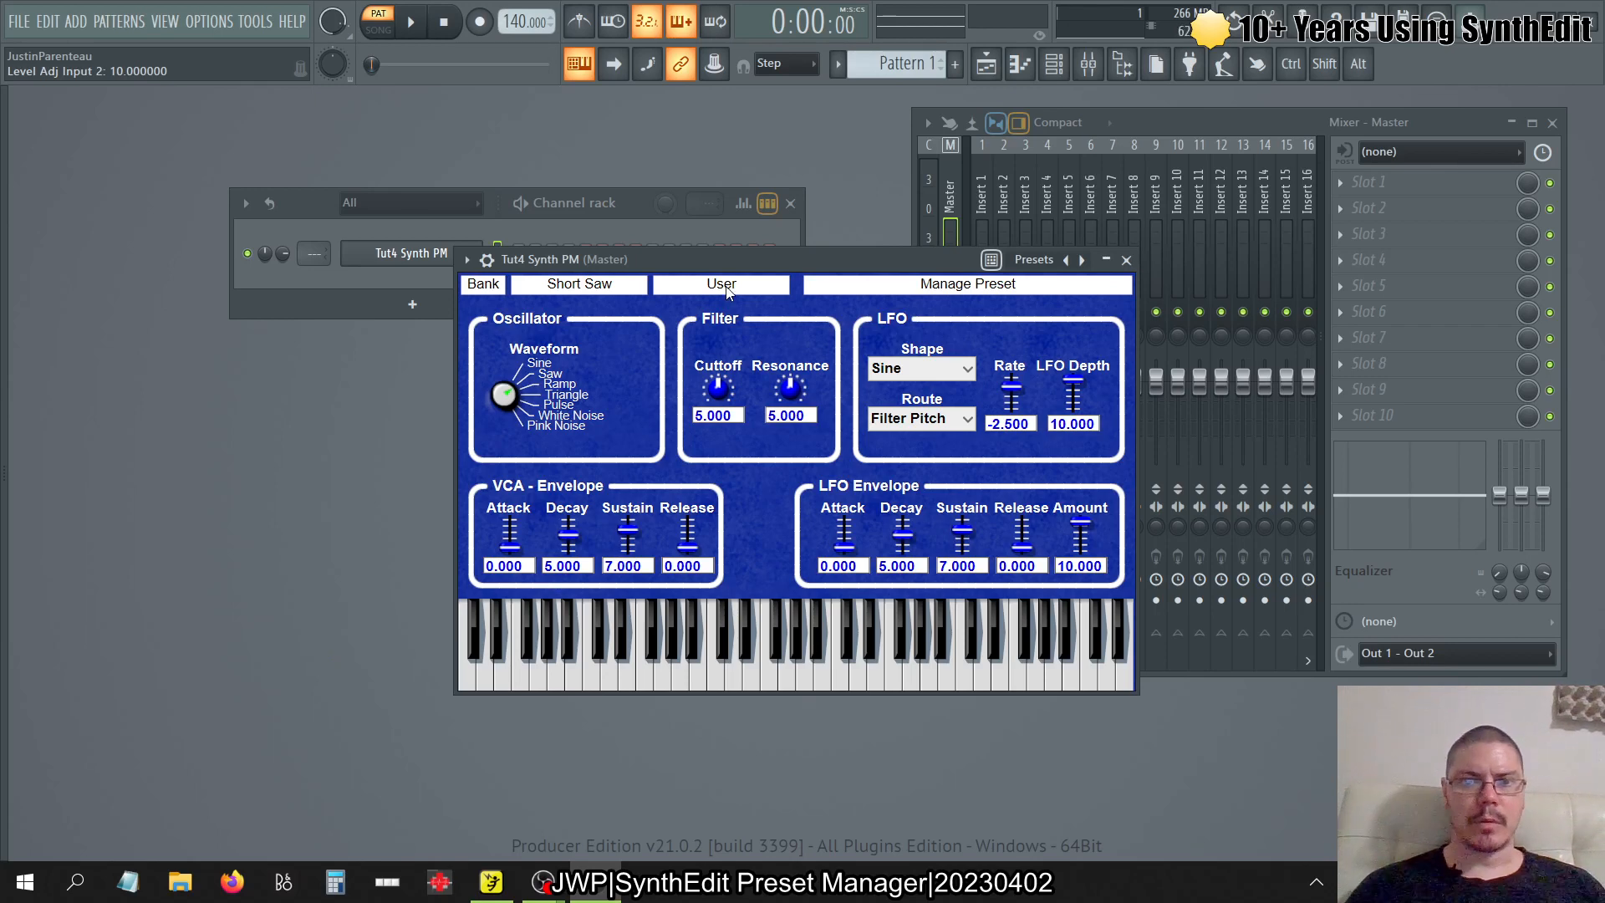
# - Check the plugin's User bank and the host's preset list for the saved Short Saw preset, reselecting it in the User bank
pyautogui.click(483, 284)
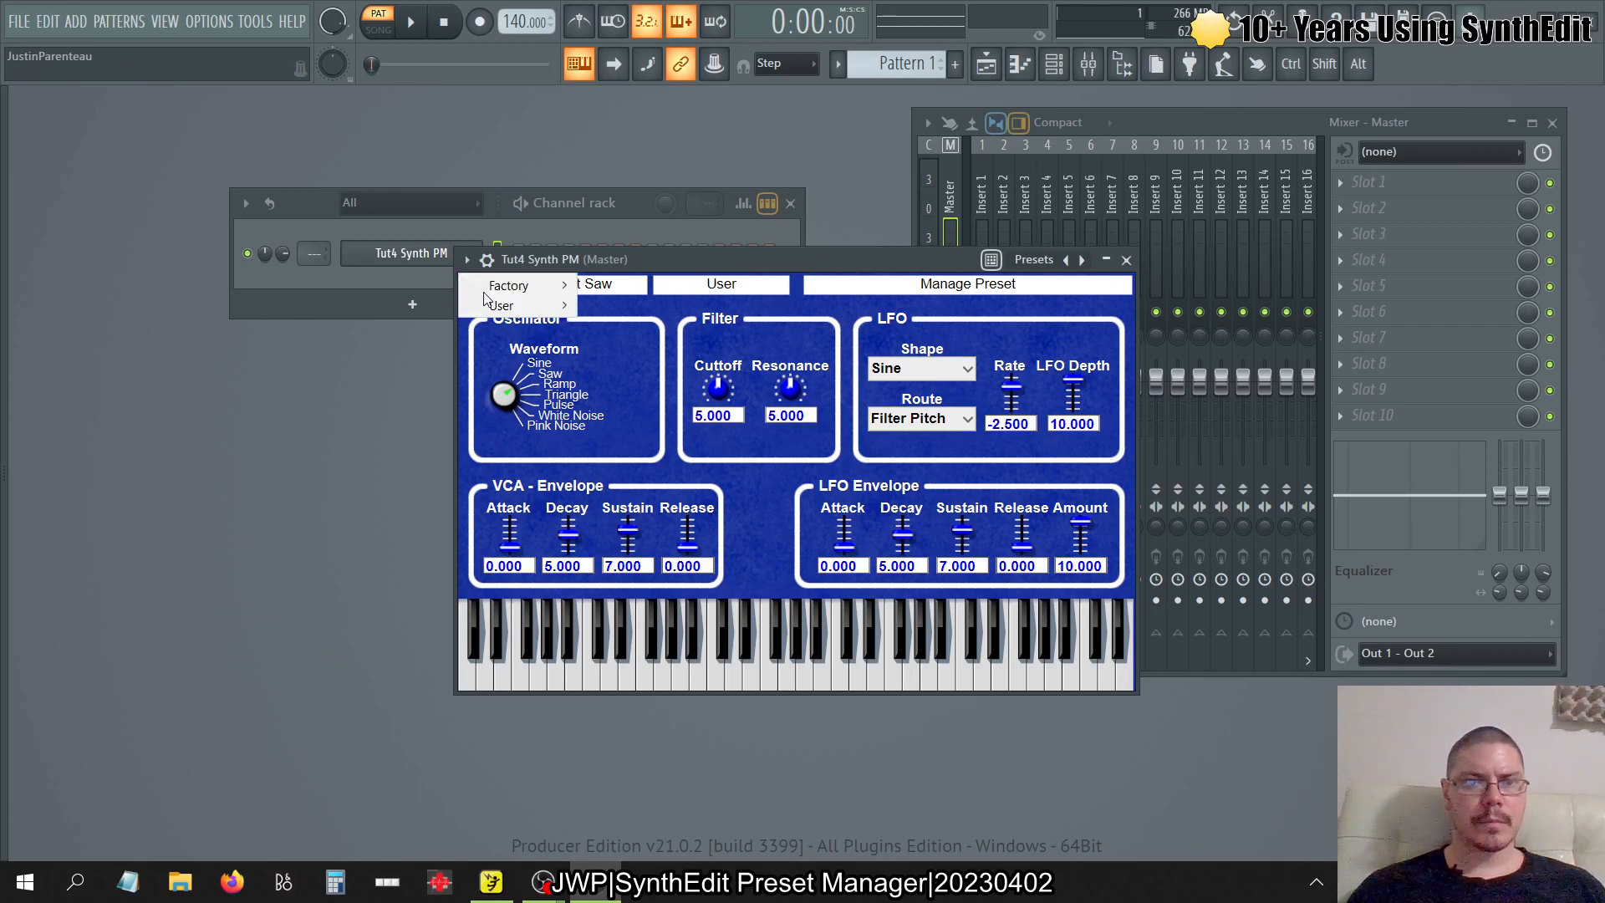
pyautogui.moveTo(494, 303)
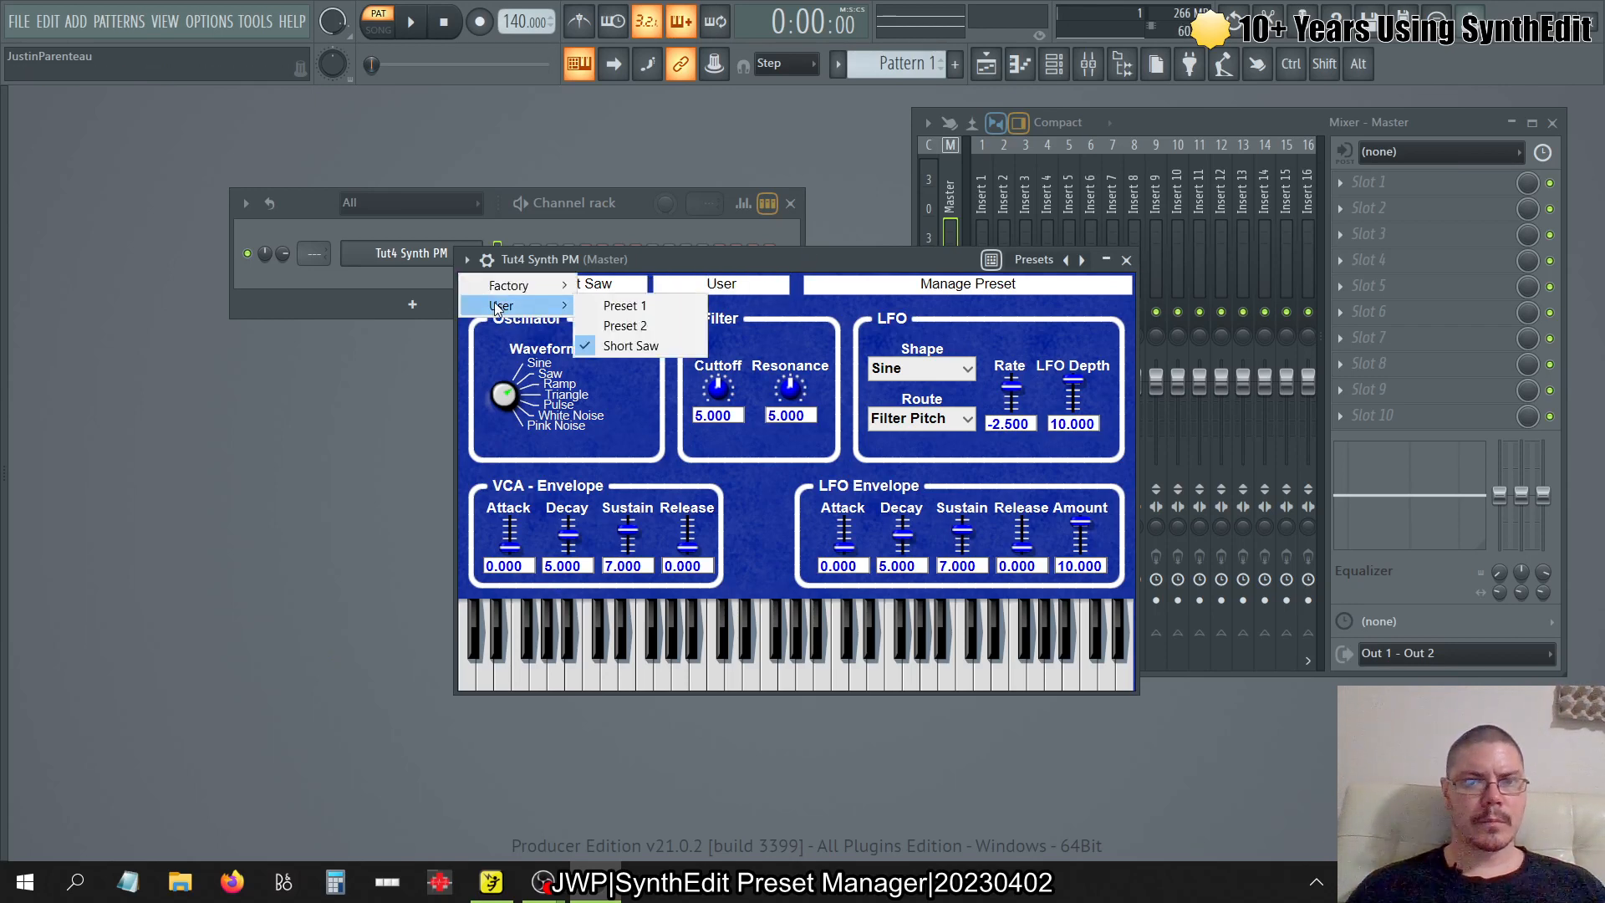
pyautogui.click(636, 346)
pyautogui.doubleClick(588, 286)
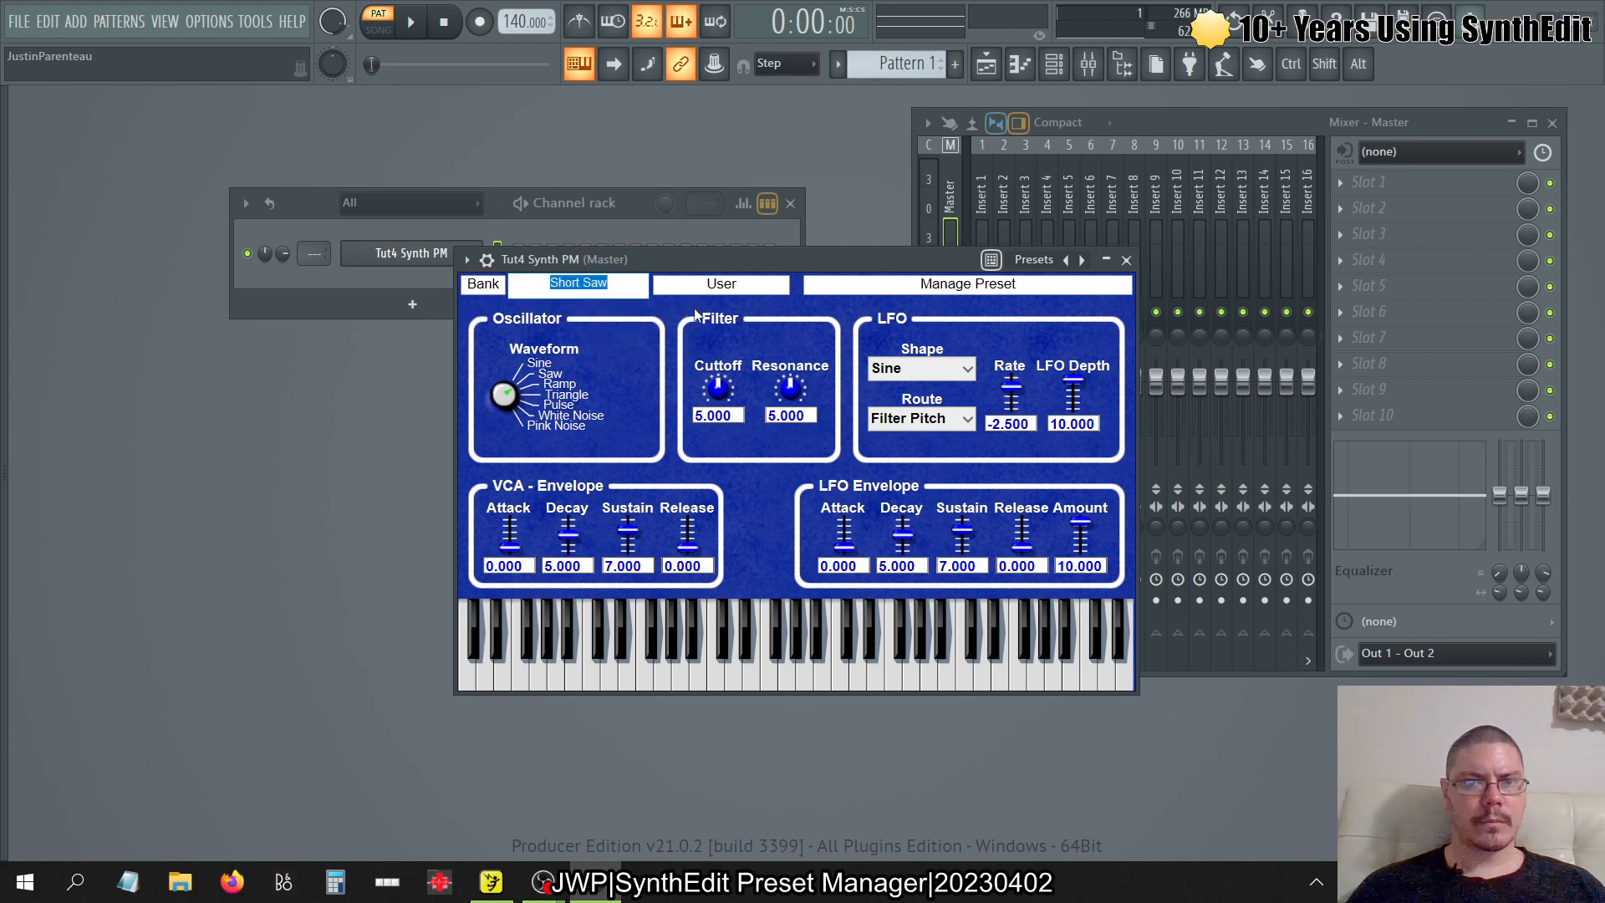
pyautogui.click(695, 311)
pyautogui.click(1072, 259)
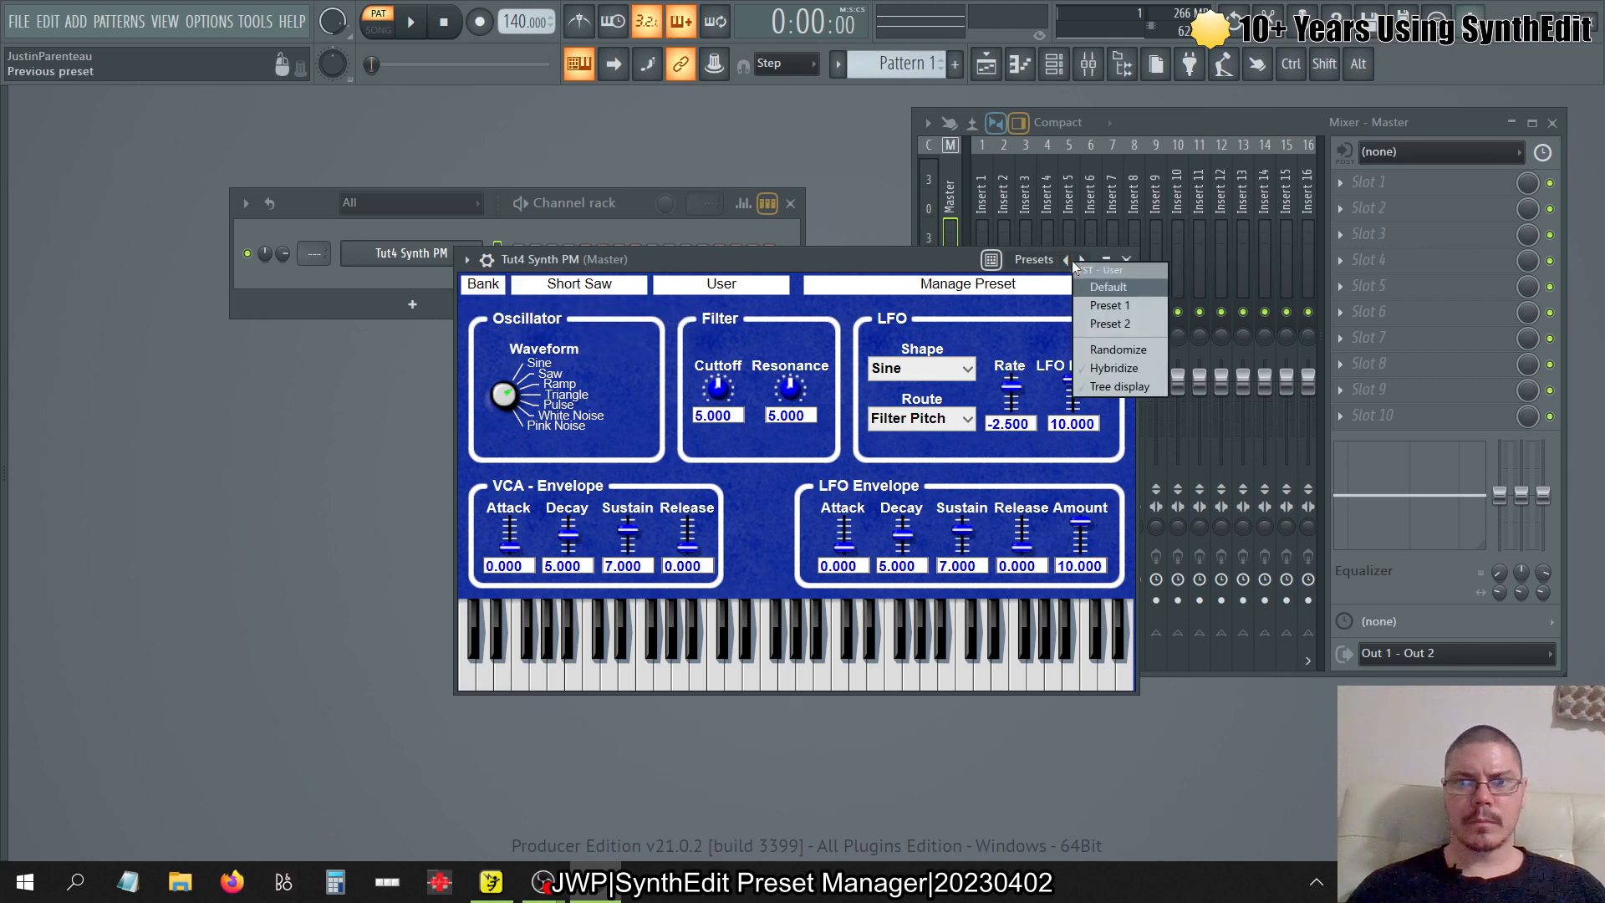
pyautogui.click(901, 253)
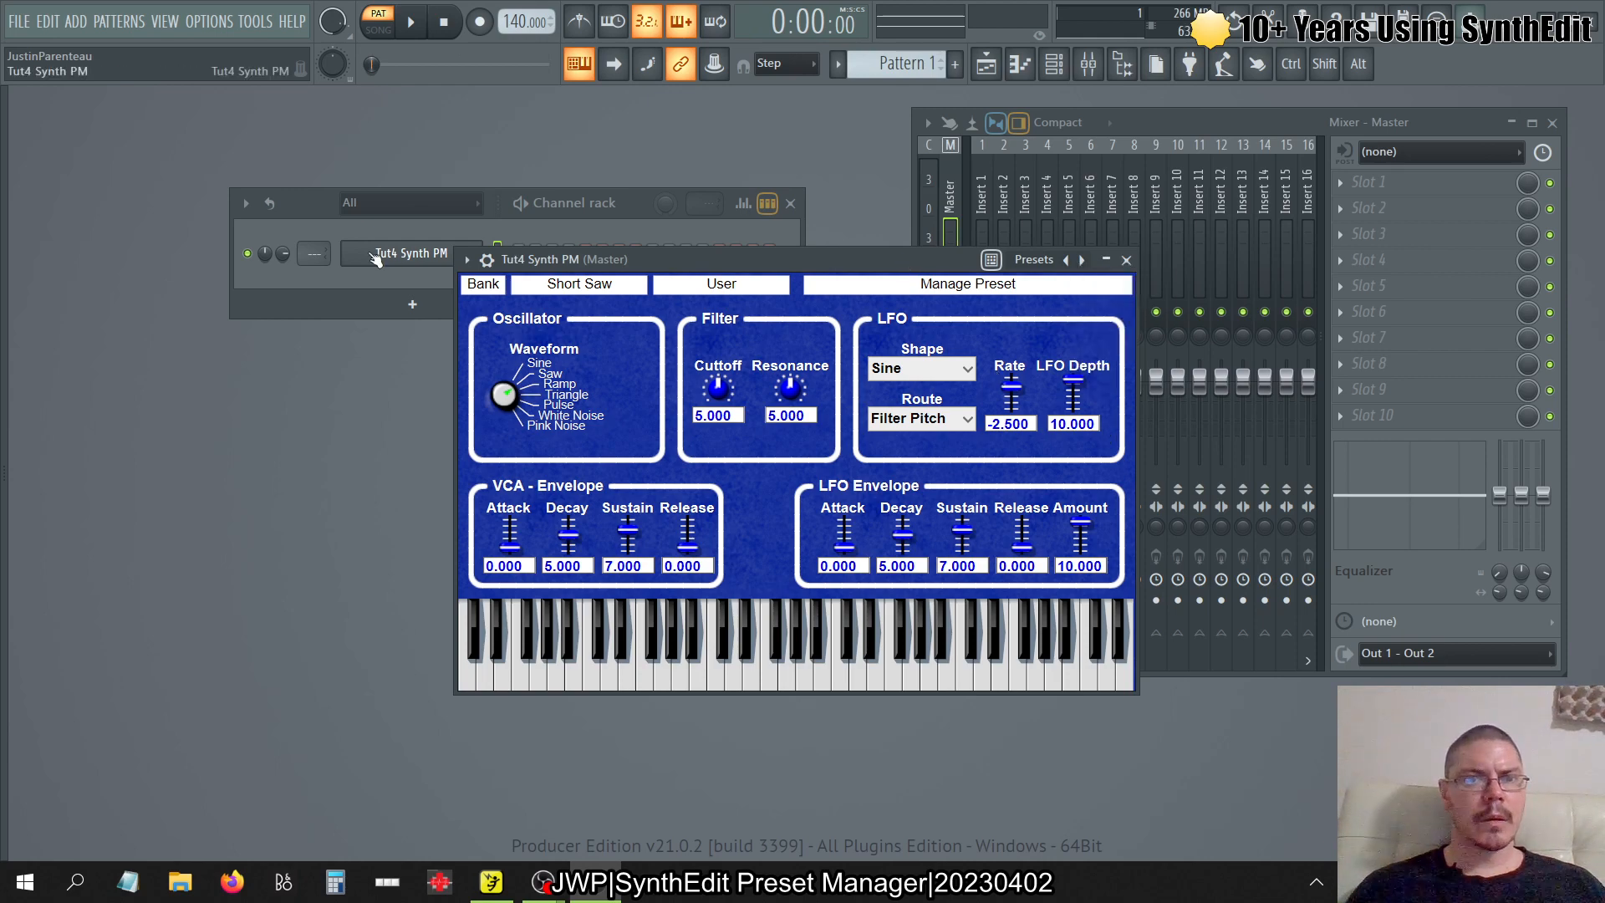
# - Look through the plugin's wrapper settings for preset options and return to the synth interface
pyautogui.click(487, 260)
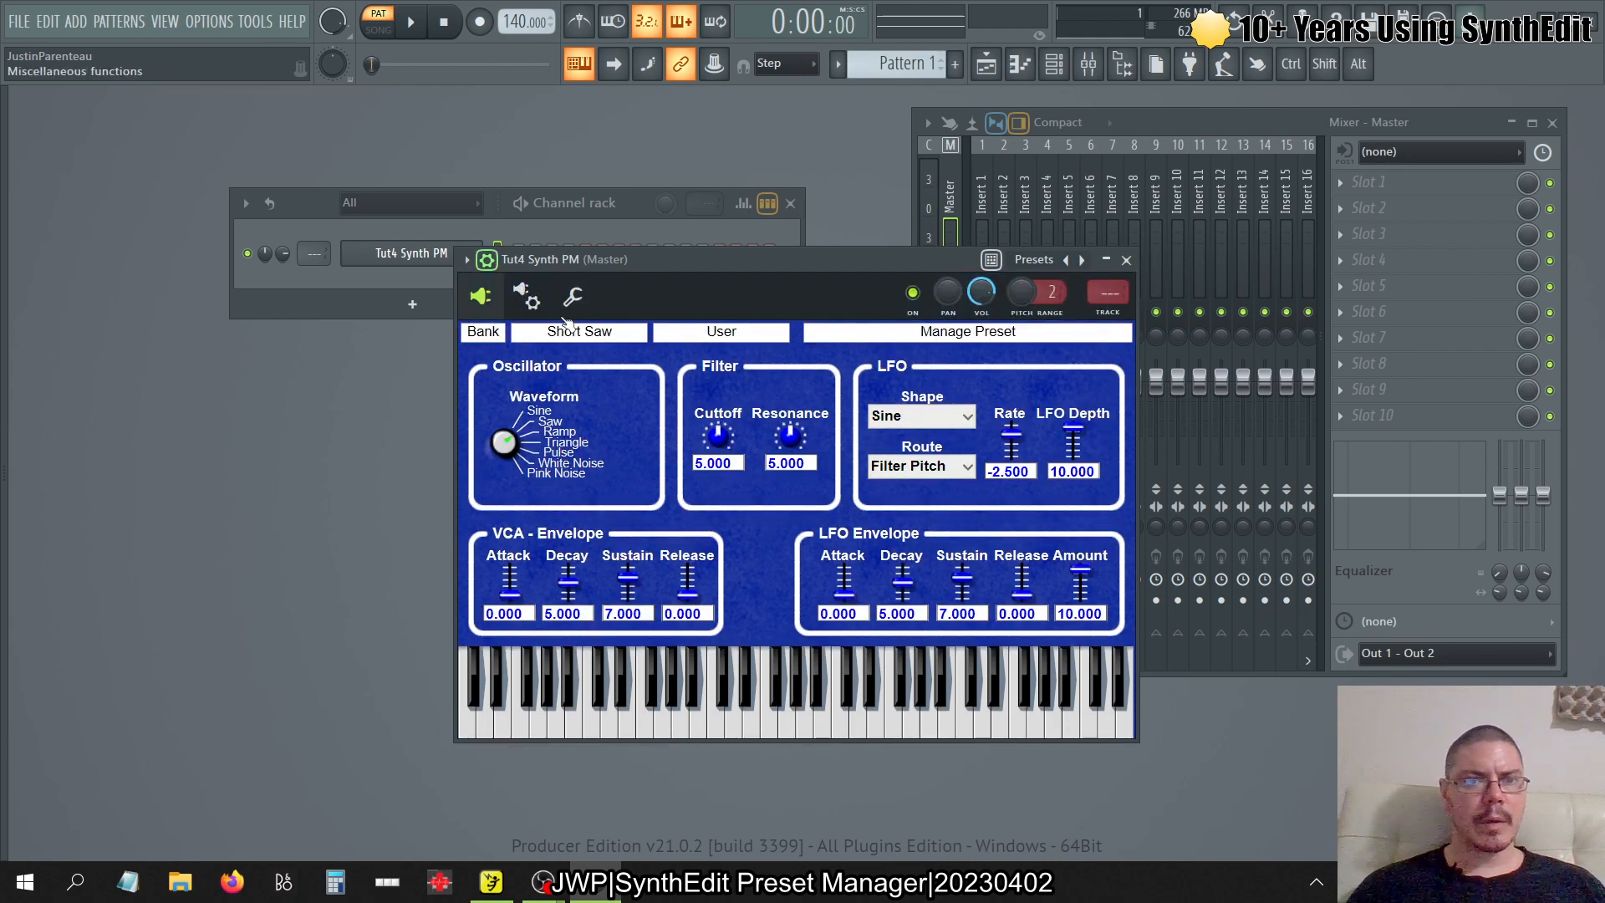
pyautogui.click(526, 296)
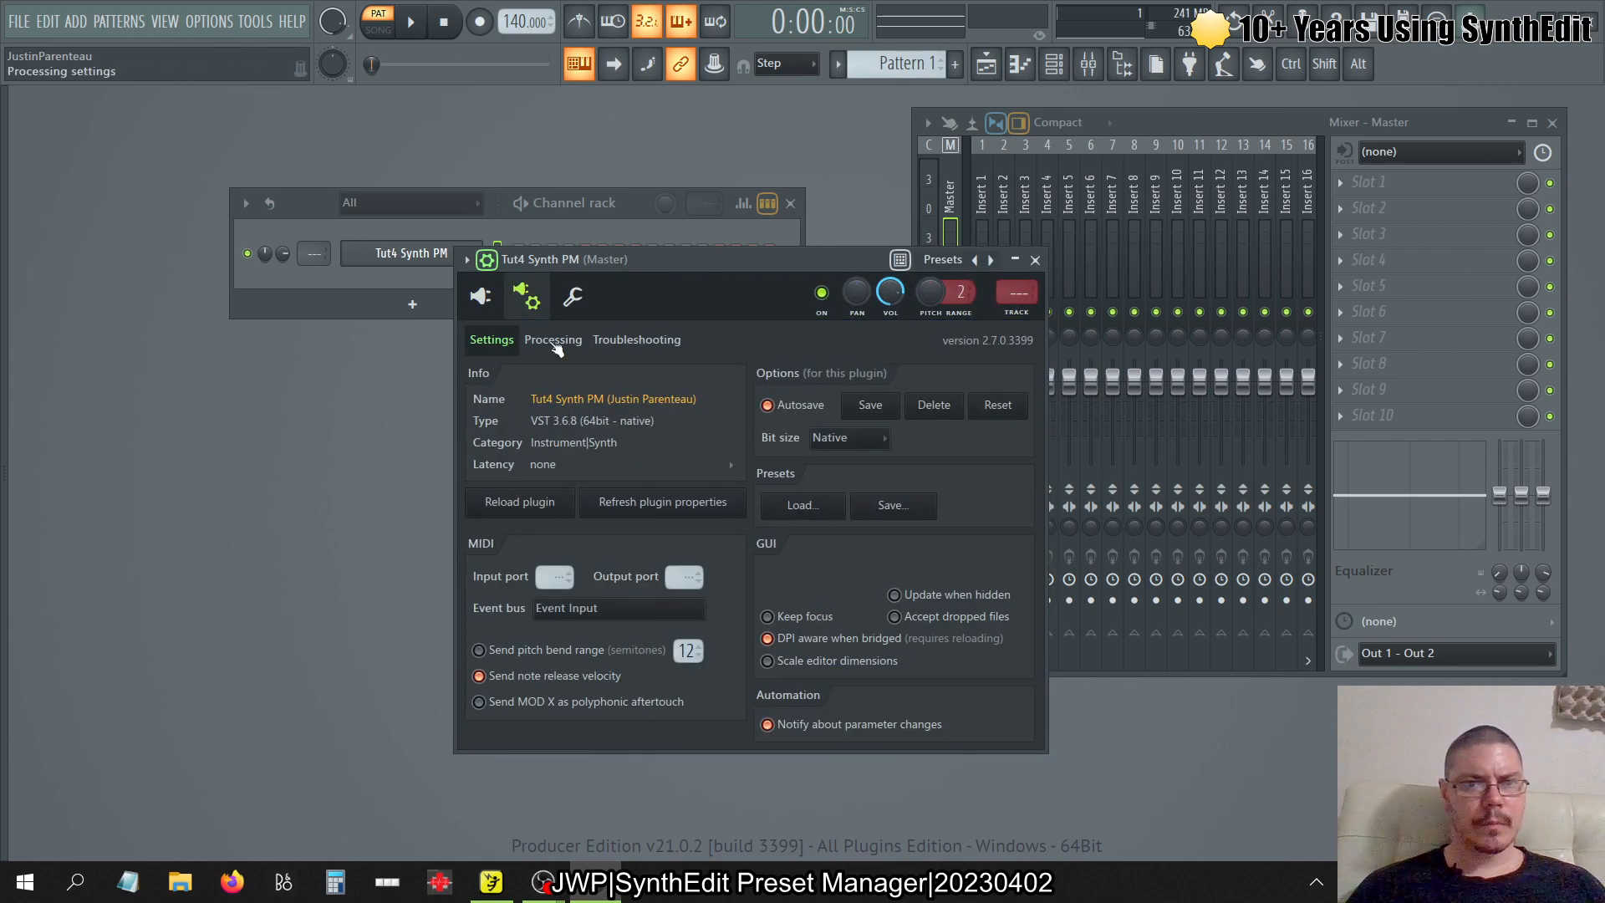
pyautogui.click(487, 259)
# - Compare the host's preset list with the presets in the plugin's User bank
pyautogui.rightClick(1082, 259)
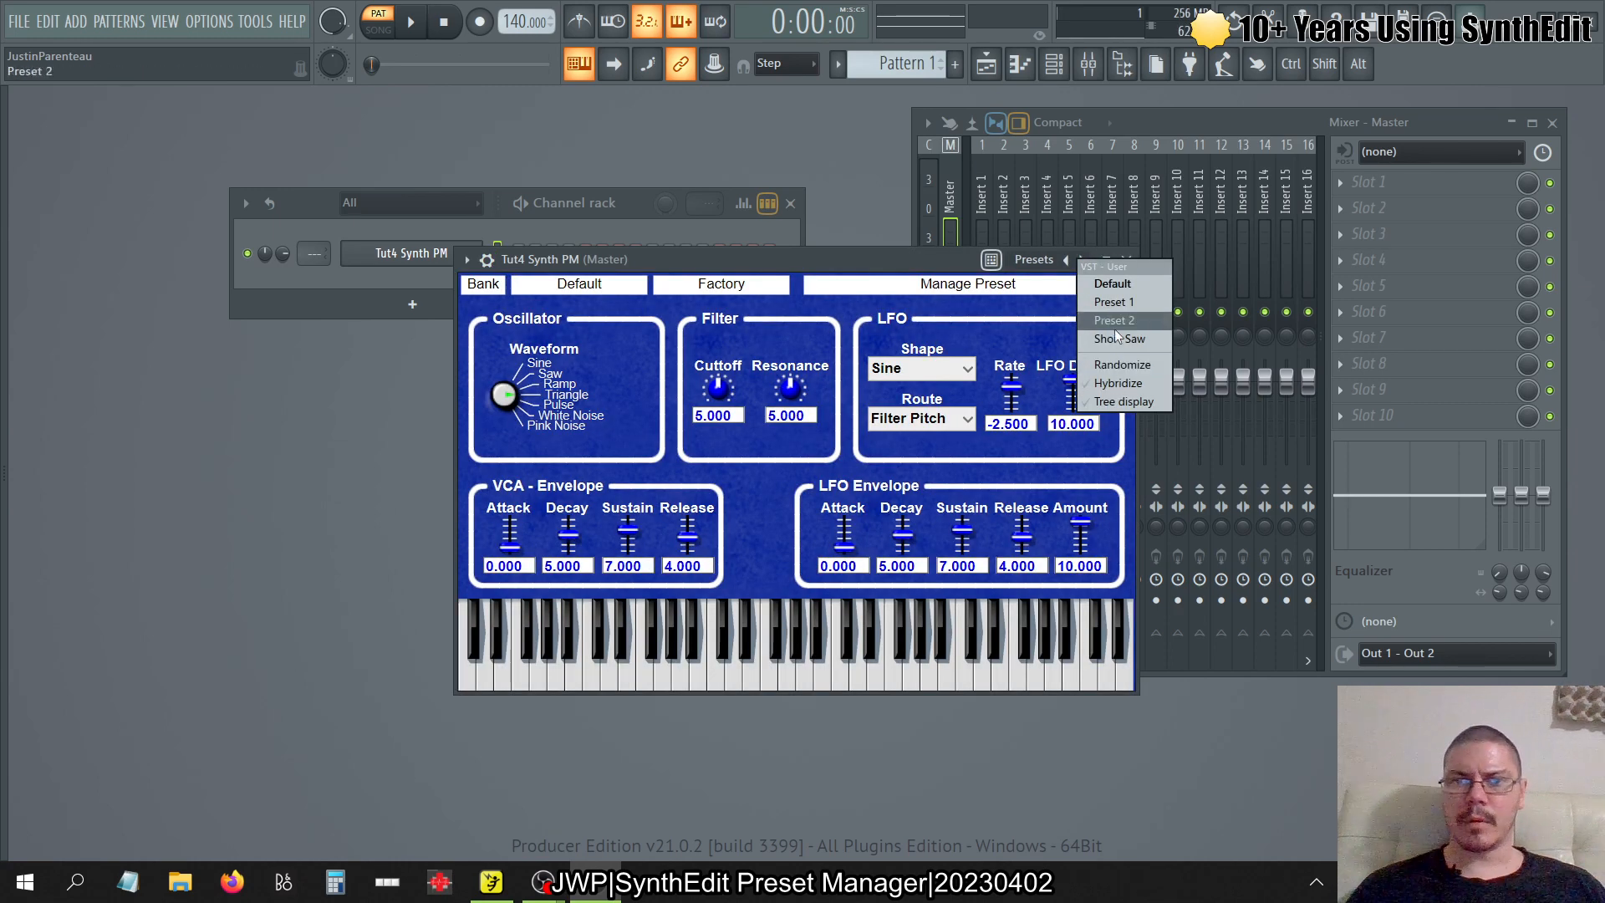
pyautogui.click(856, 268)
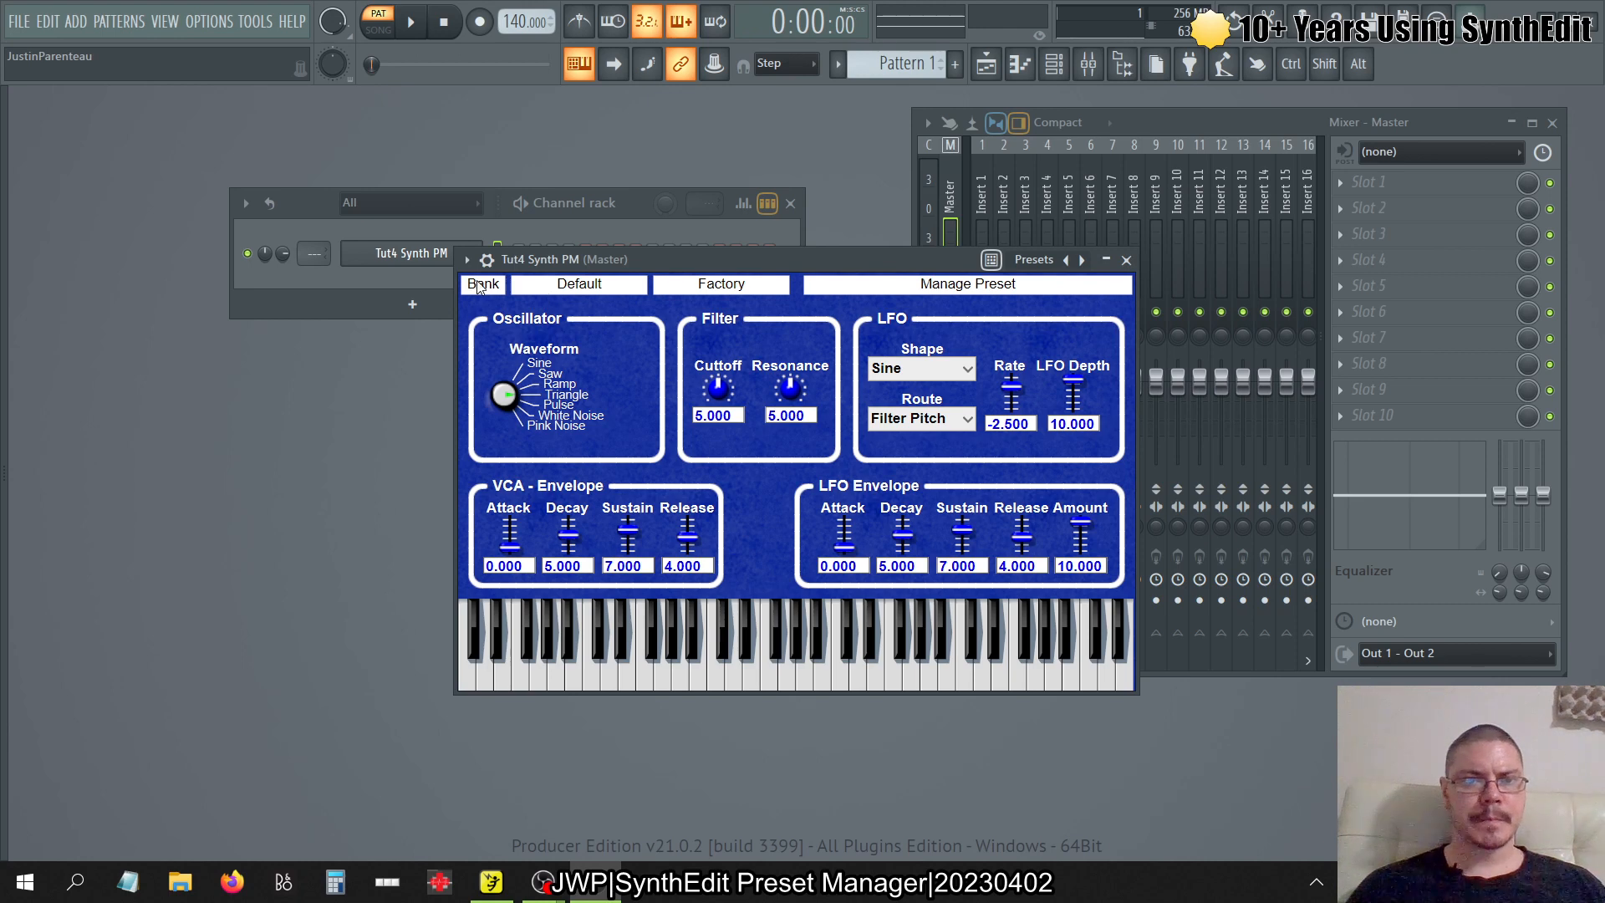
pyautogui.click(479, 287)
pyautogui.moveTo(499, 294)
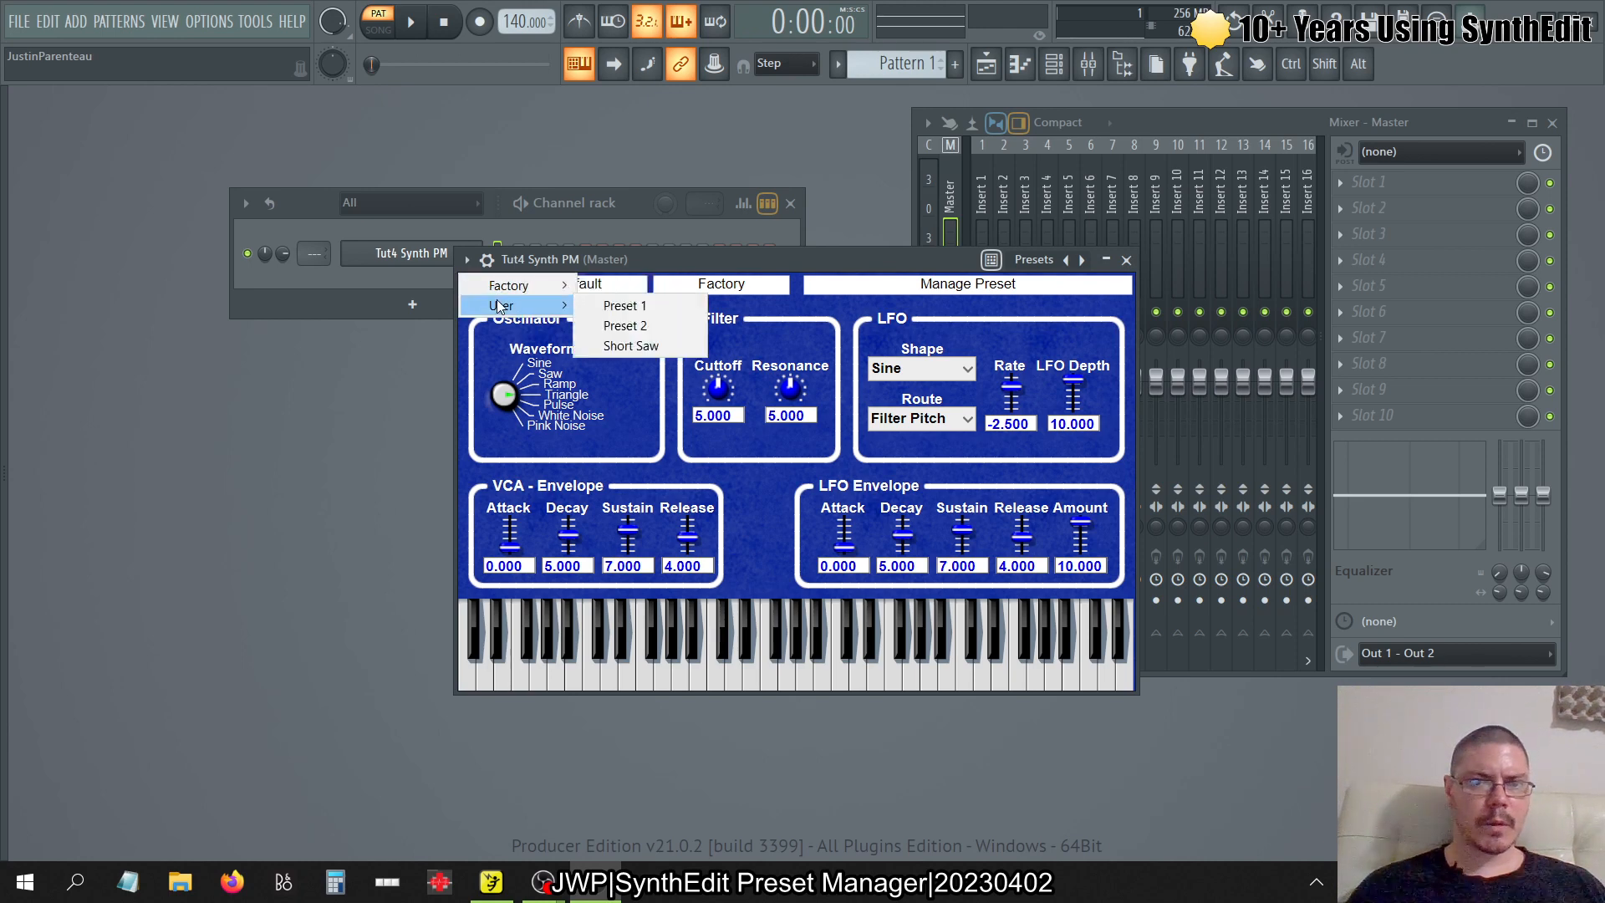
pyautogui.click(643, 259)
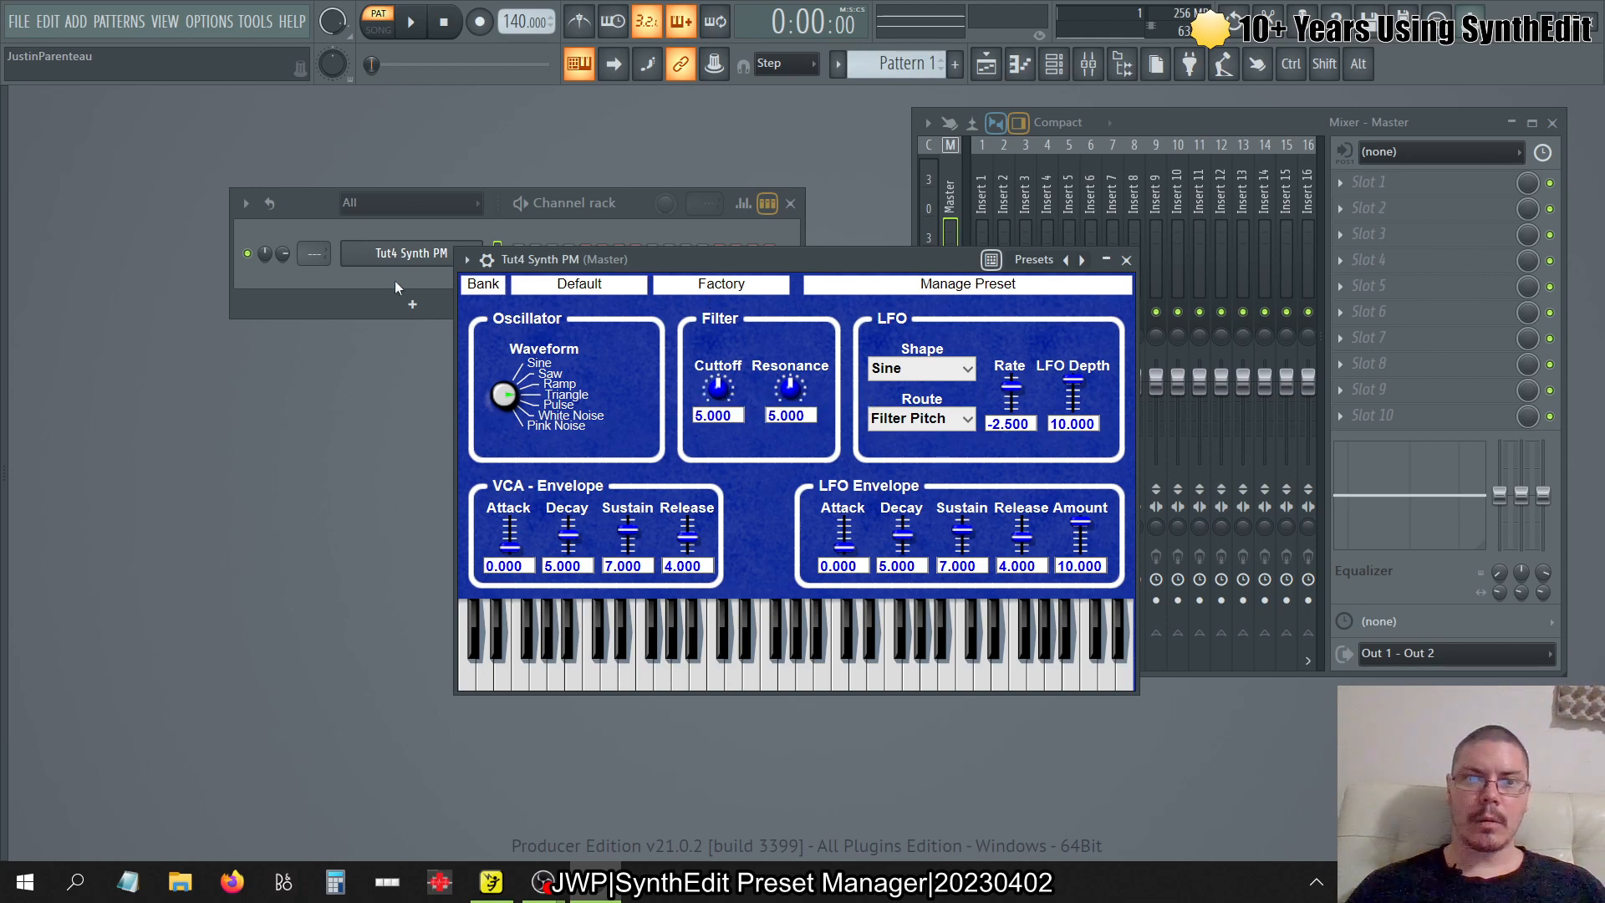
# - Delete the Tut4 Synth PM channel from the channel rack
pyautogui.rightClick(419, 254)
pyautogui.click(530, 449)
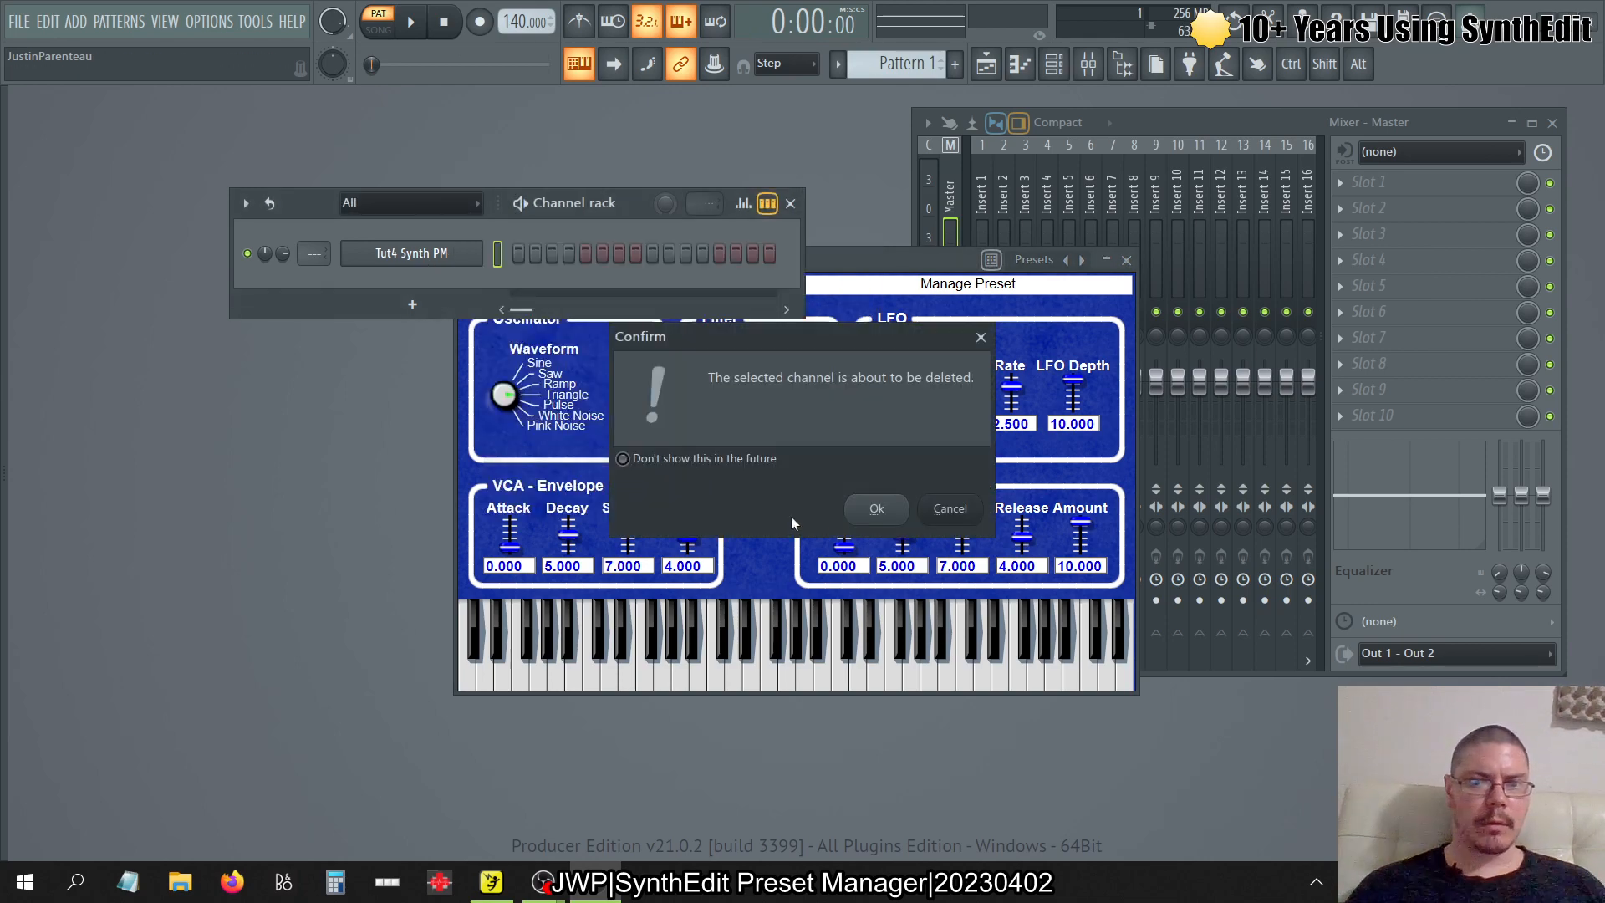
pyautogui.click(876, 508)
# - Switch to SynthEdit, dismiss the export message, and open the Tut4 Synth container's panel for editing
pyautogui.hotkey('alt', 'Tab')
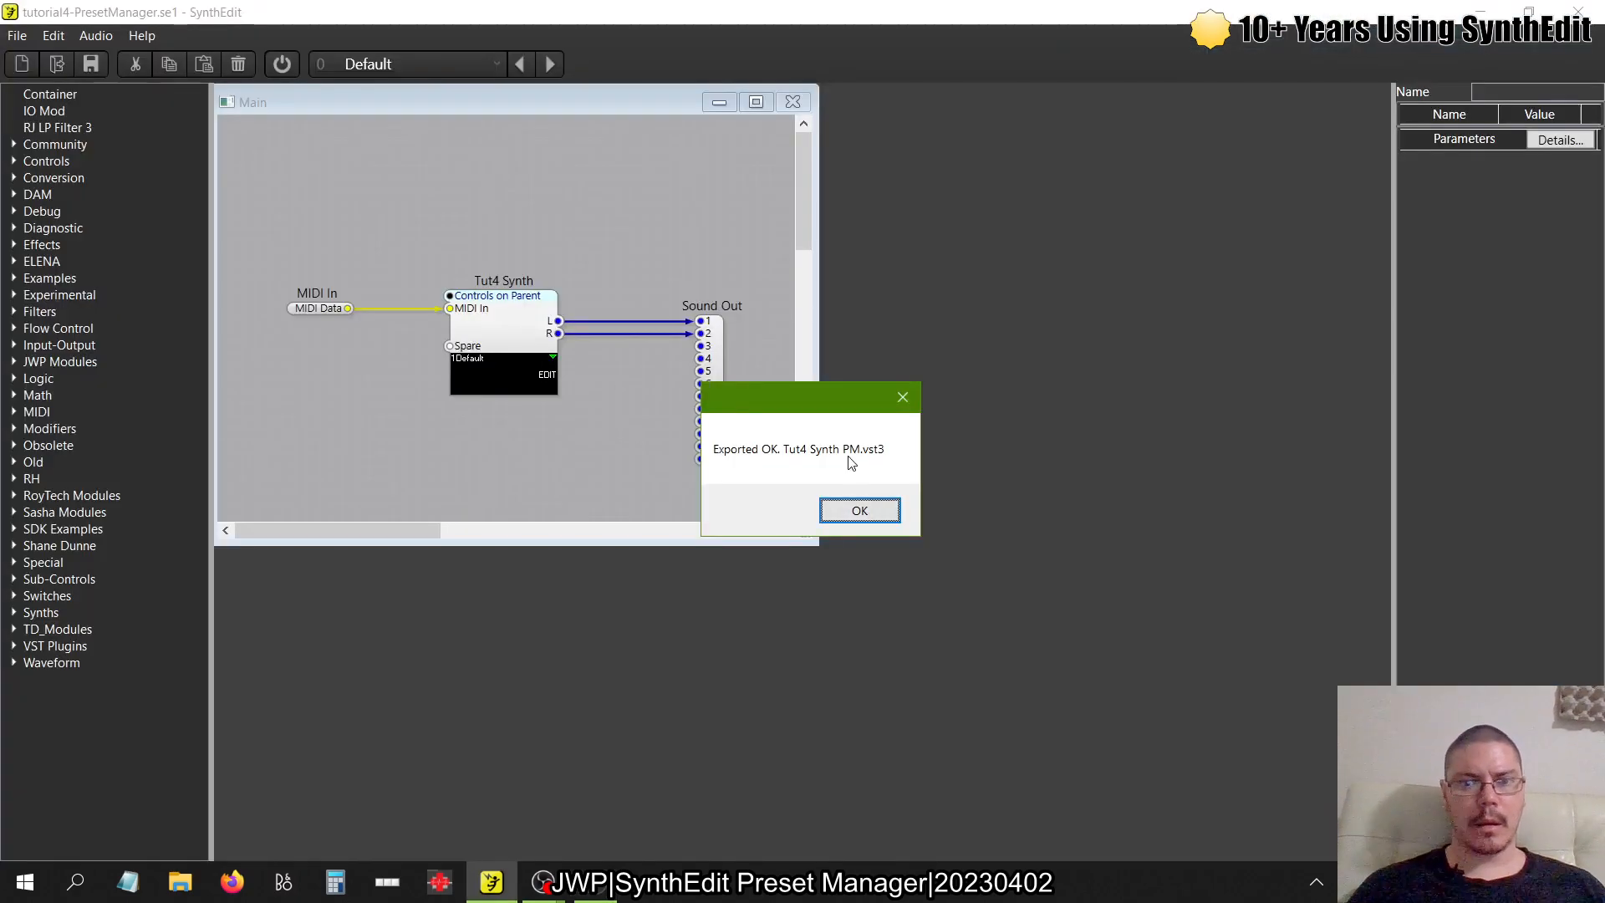
pyautogui.click(859, 510)
pyautogui.doubleClick(514, 323)
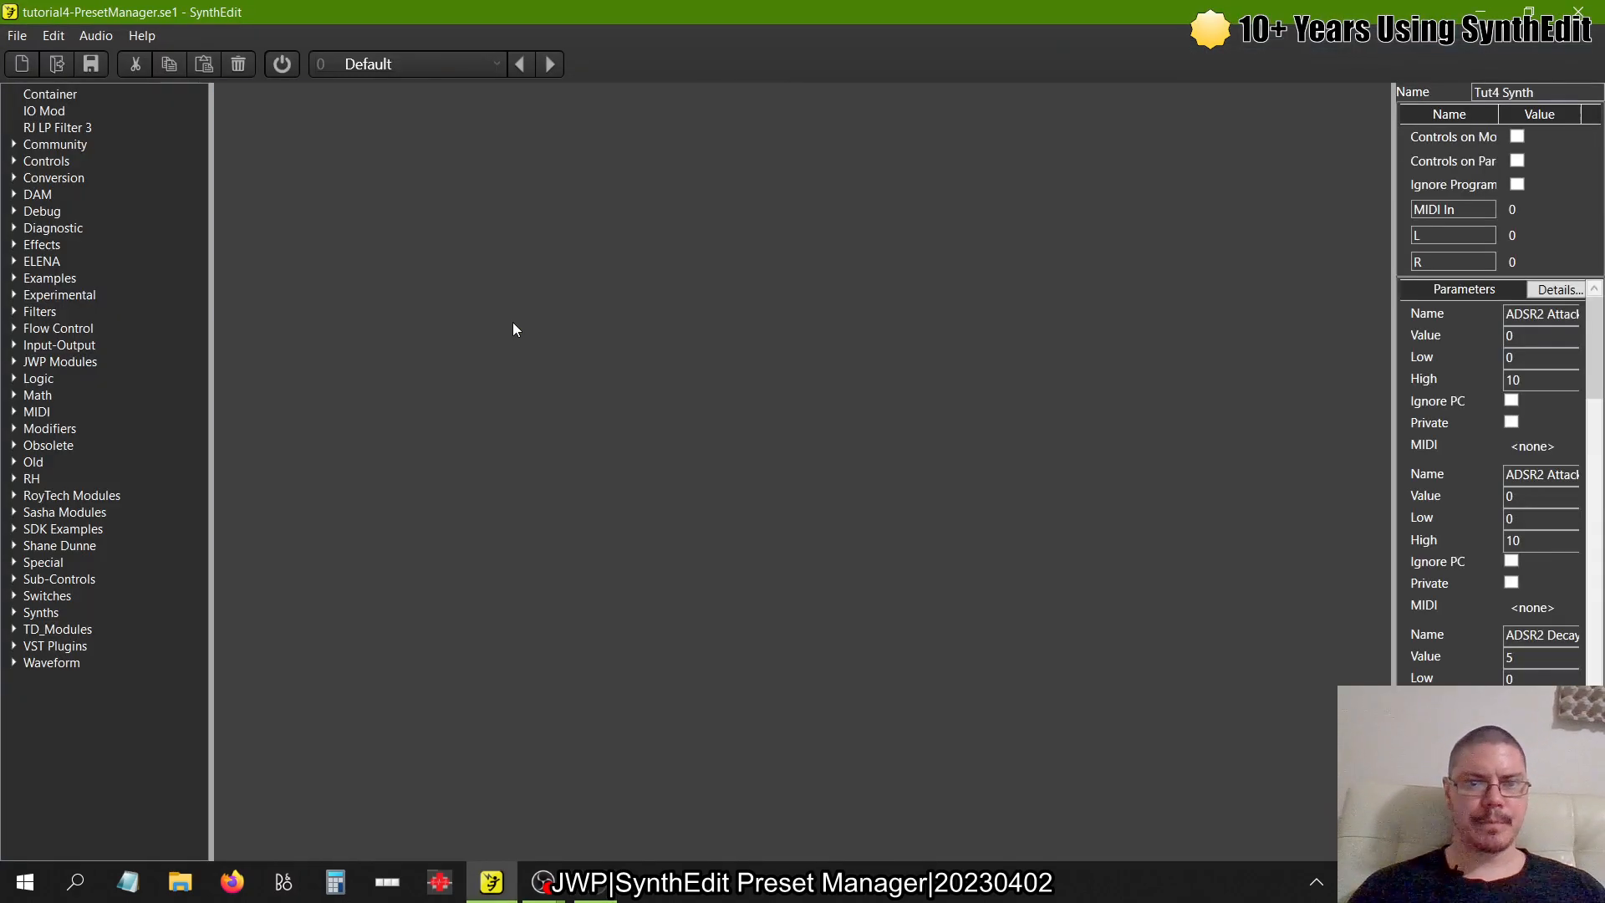
pyautogui.scroll(-1, 674, 369)
pyautogui.rightClick(1102, 382)
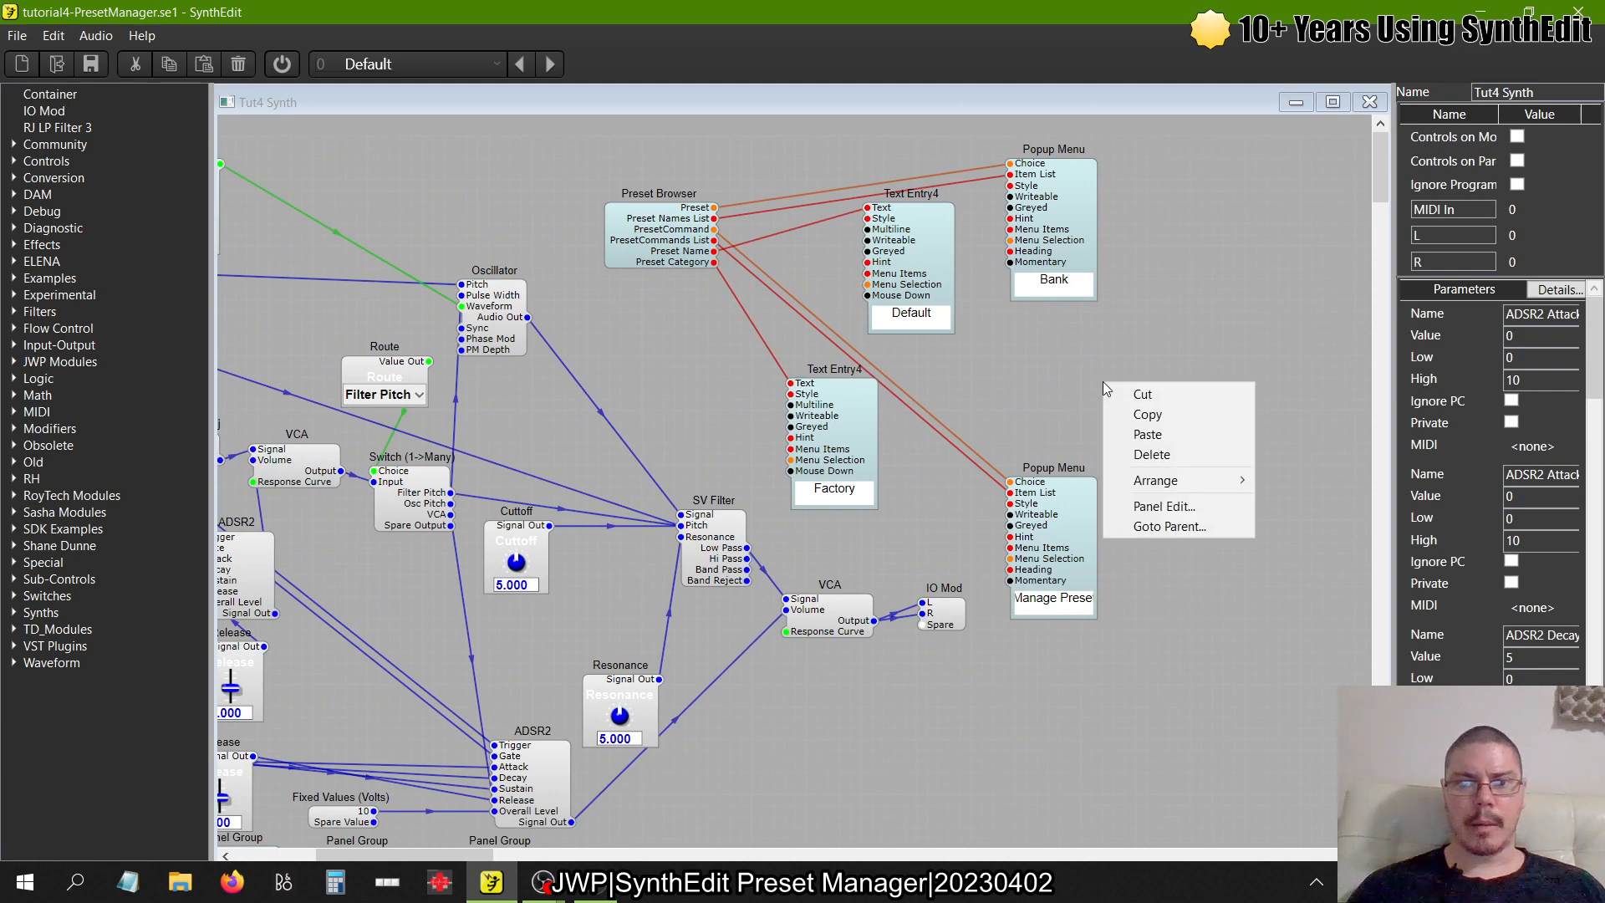
pyautogui.click(1151, 507)
# - Move the preset category field outside the blue panel and widen the preset name field to fill the gap before Manage Preset
pyautogui.click(447, 138)
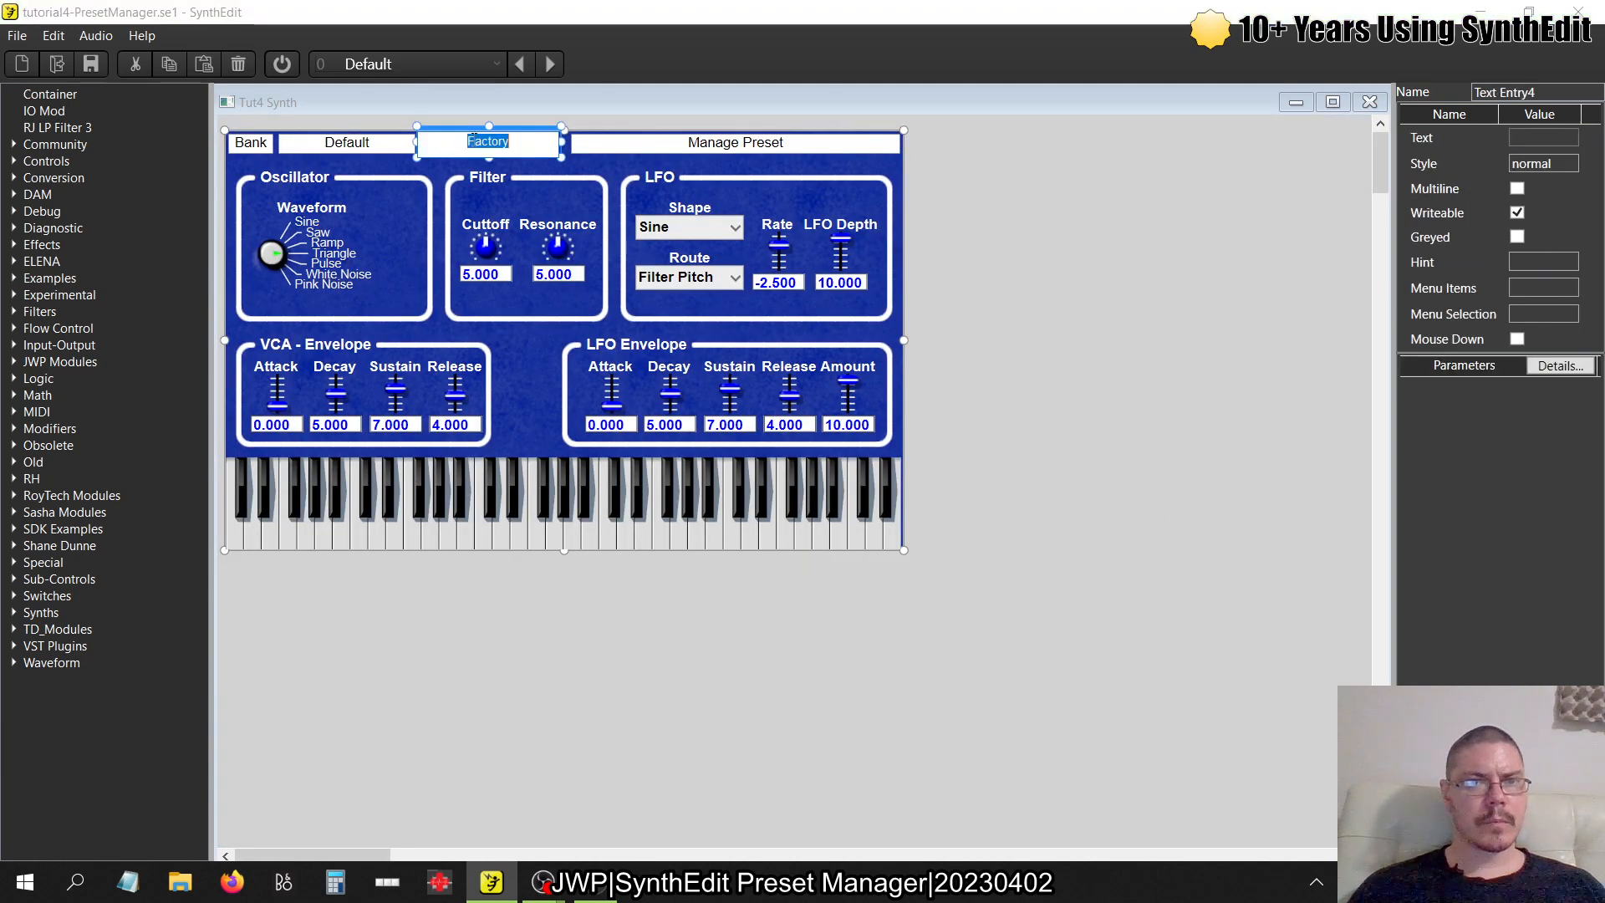
pyautogui.moveTo(447, 139); pyautogui.dragTo(1003, 130)
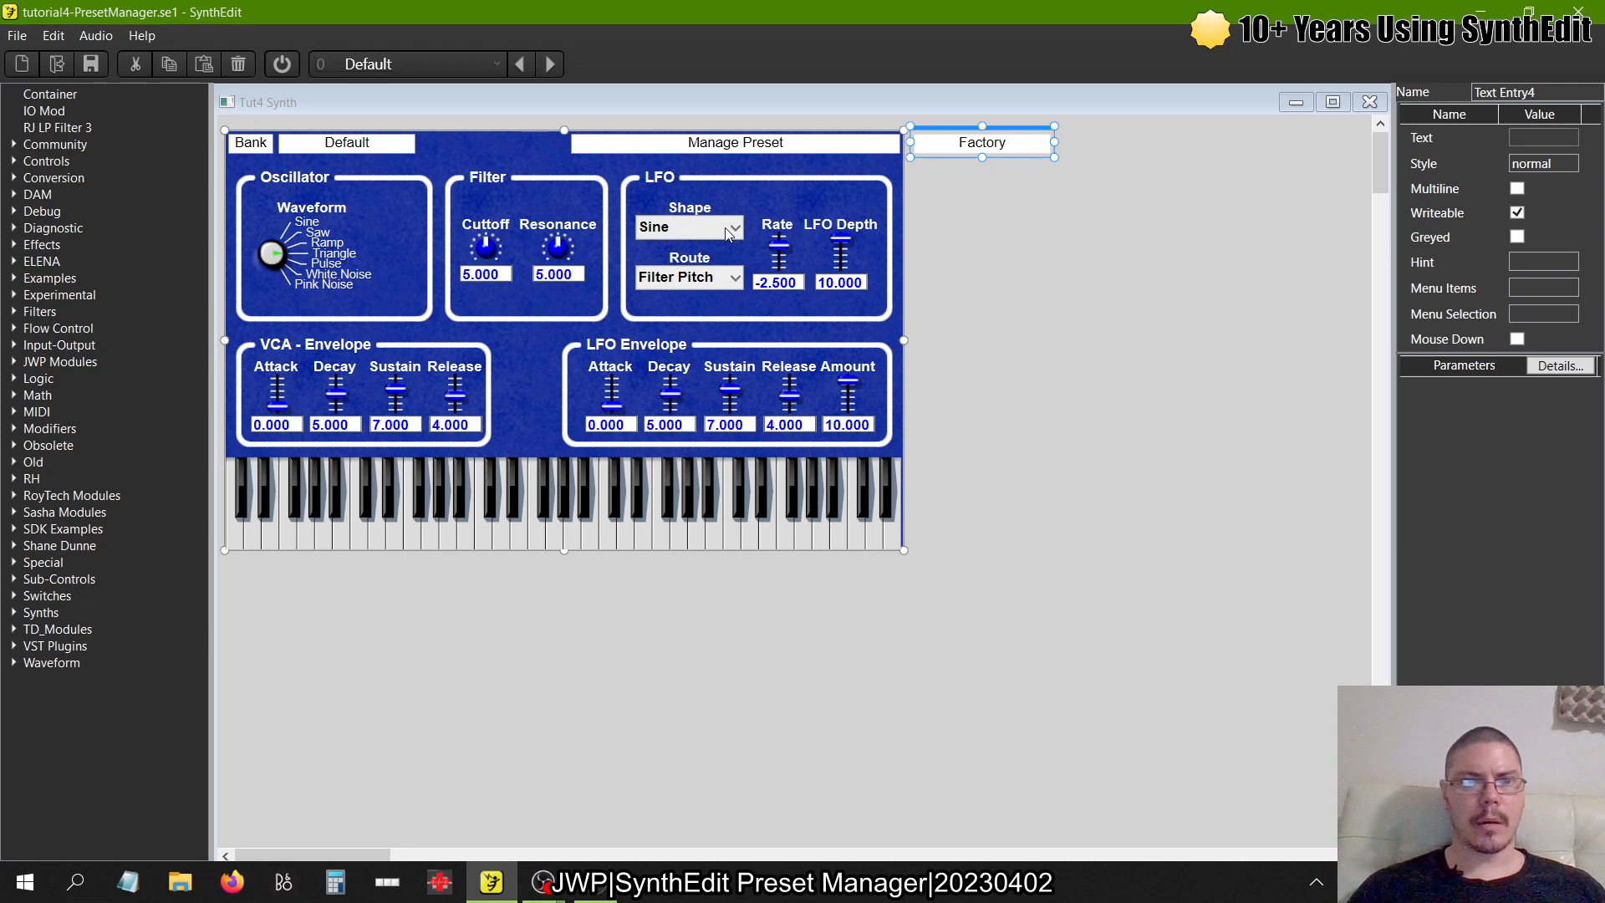
pyautogui.click(383, 141)
pyautogui.moveTo(415, 149); pyautogui.dragTo(568, 149)
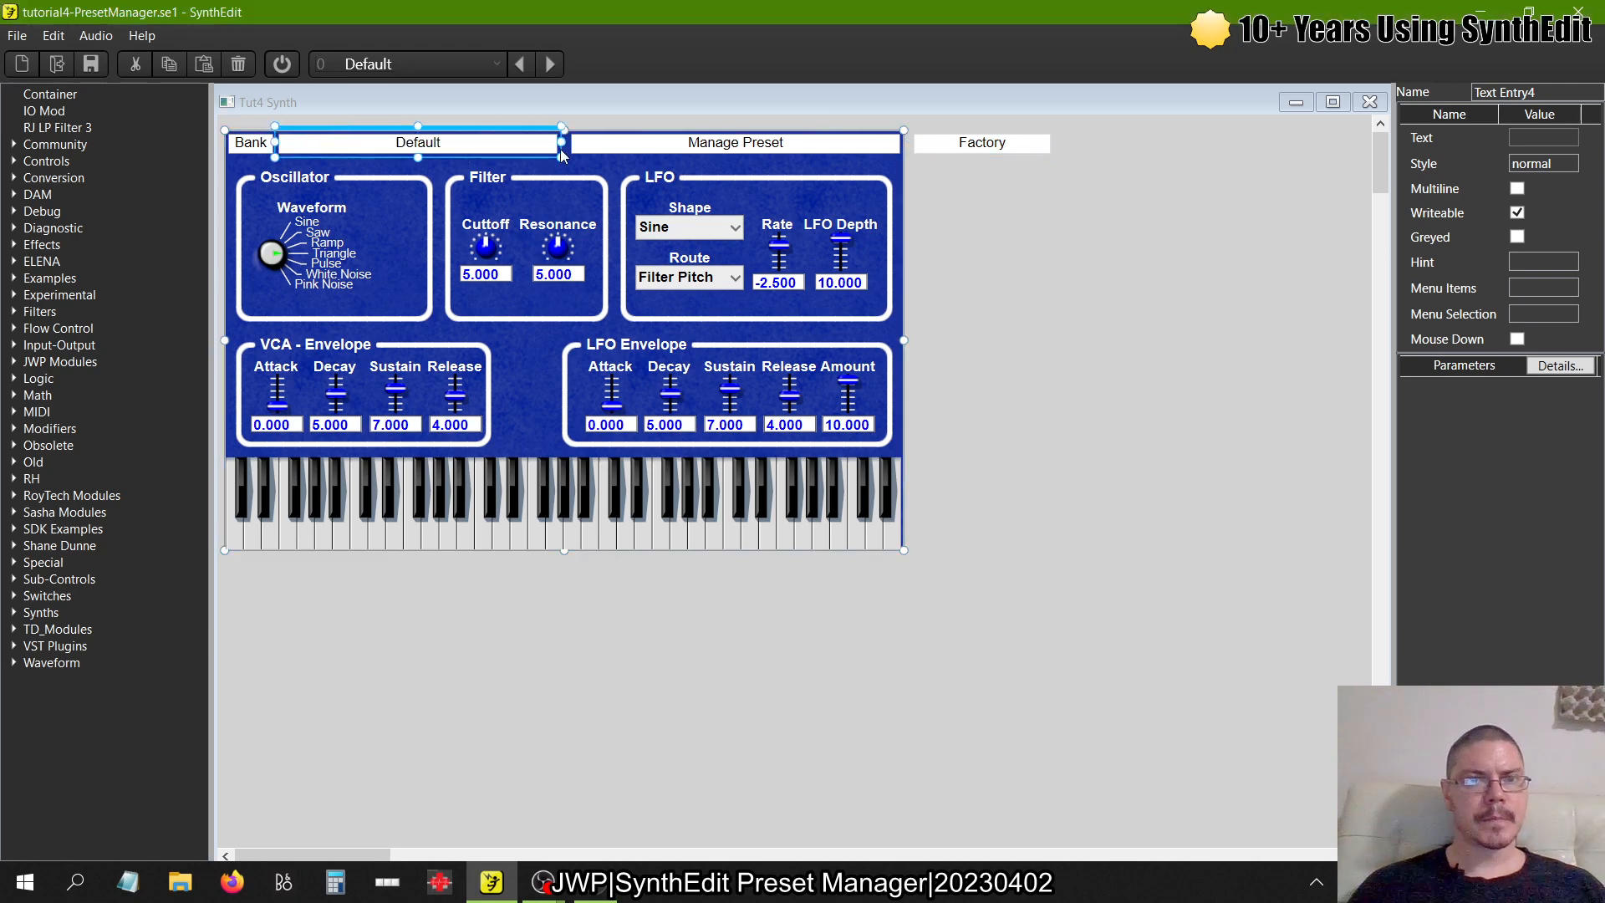
pyautogui.click(987, 363)
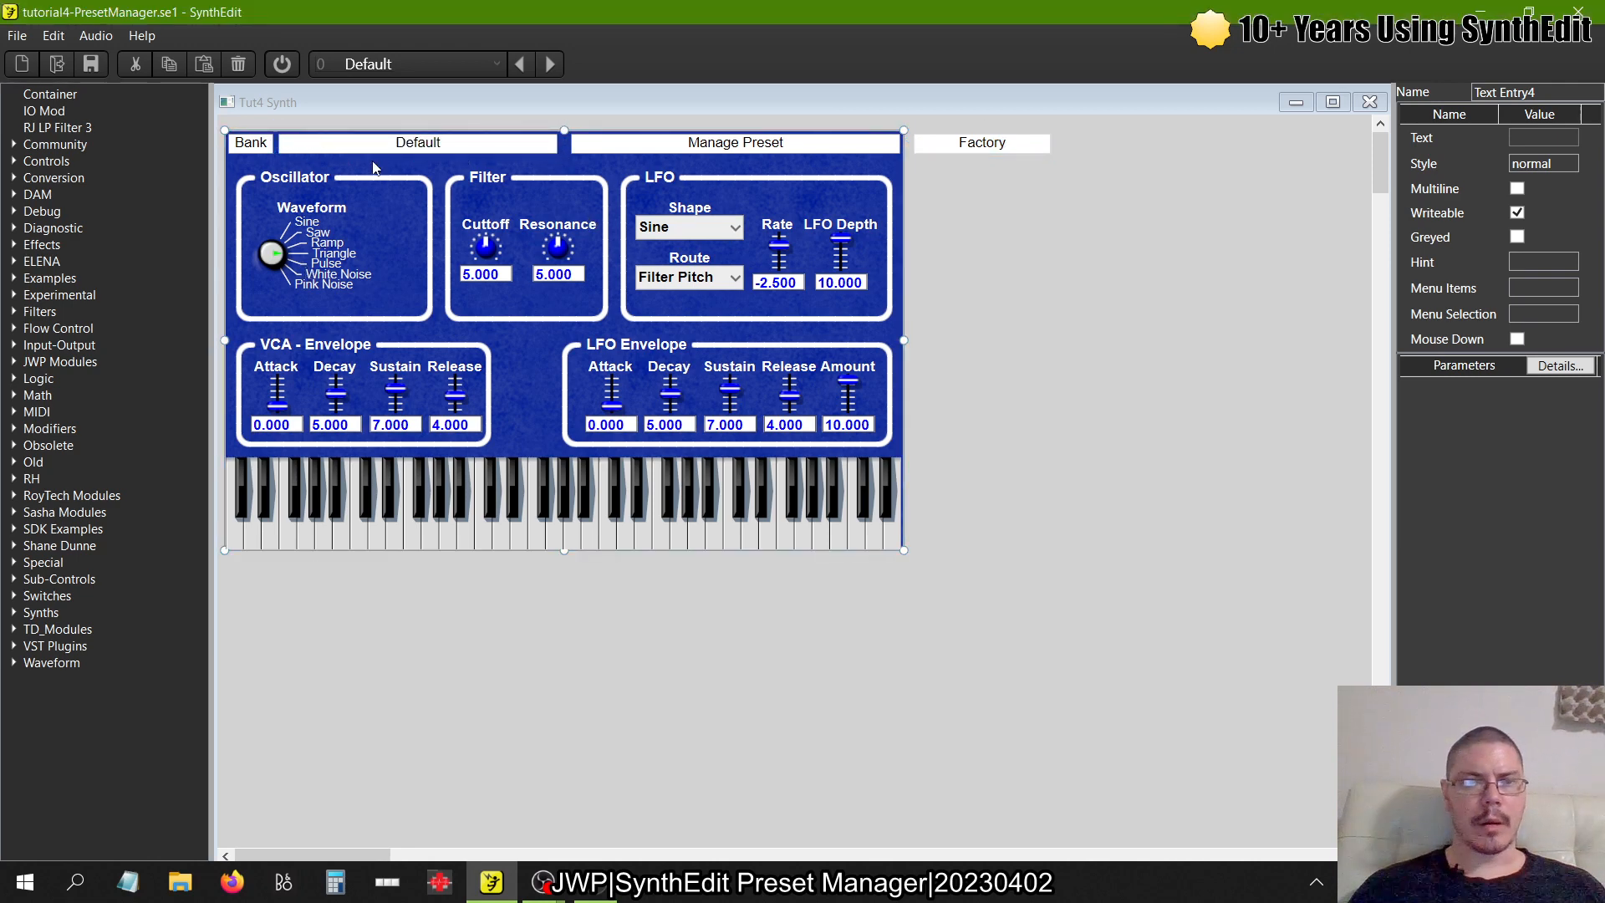
# - Turn the oscillator waveform selector to Sine and set the VCA and LFO envelope releases to 0.000
pyautogui.click(276, 258)
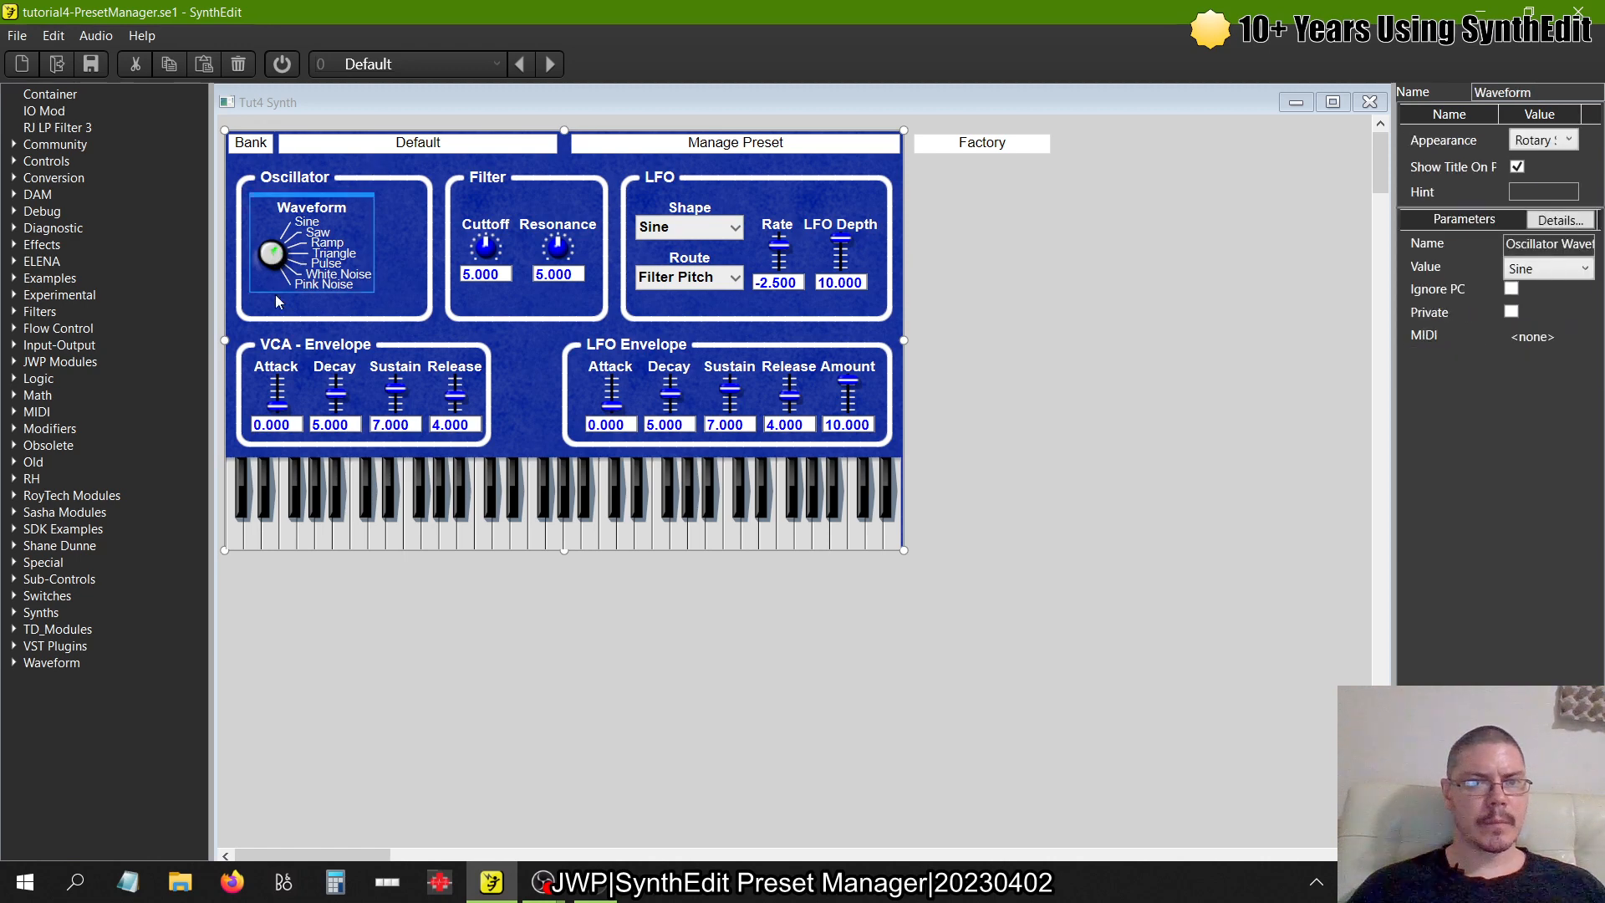
pyautogui.click(457, 404)
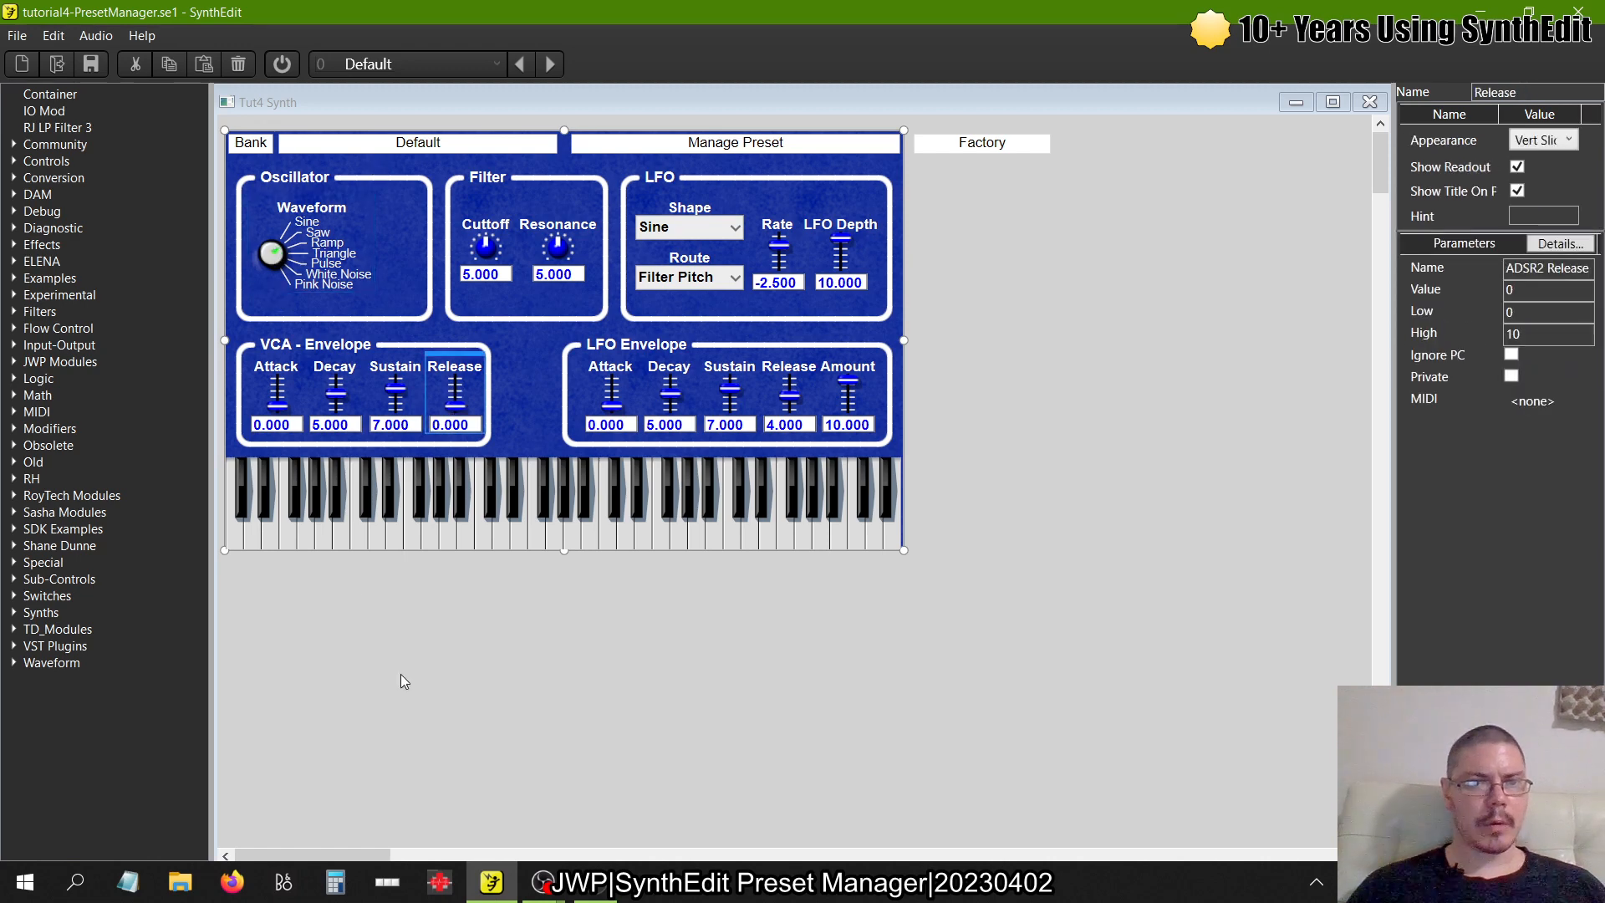
pyautogui.click(790, 406)
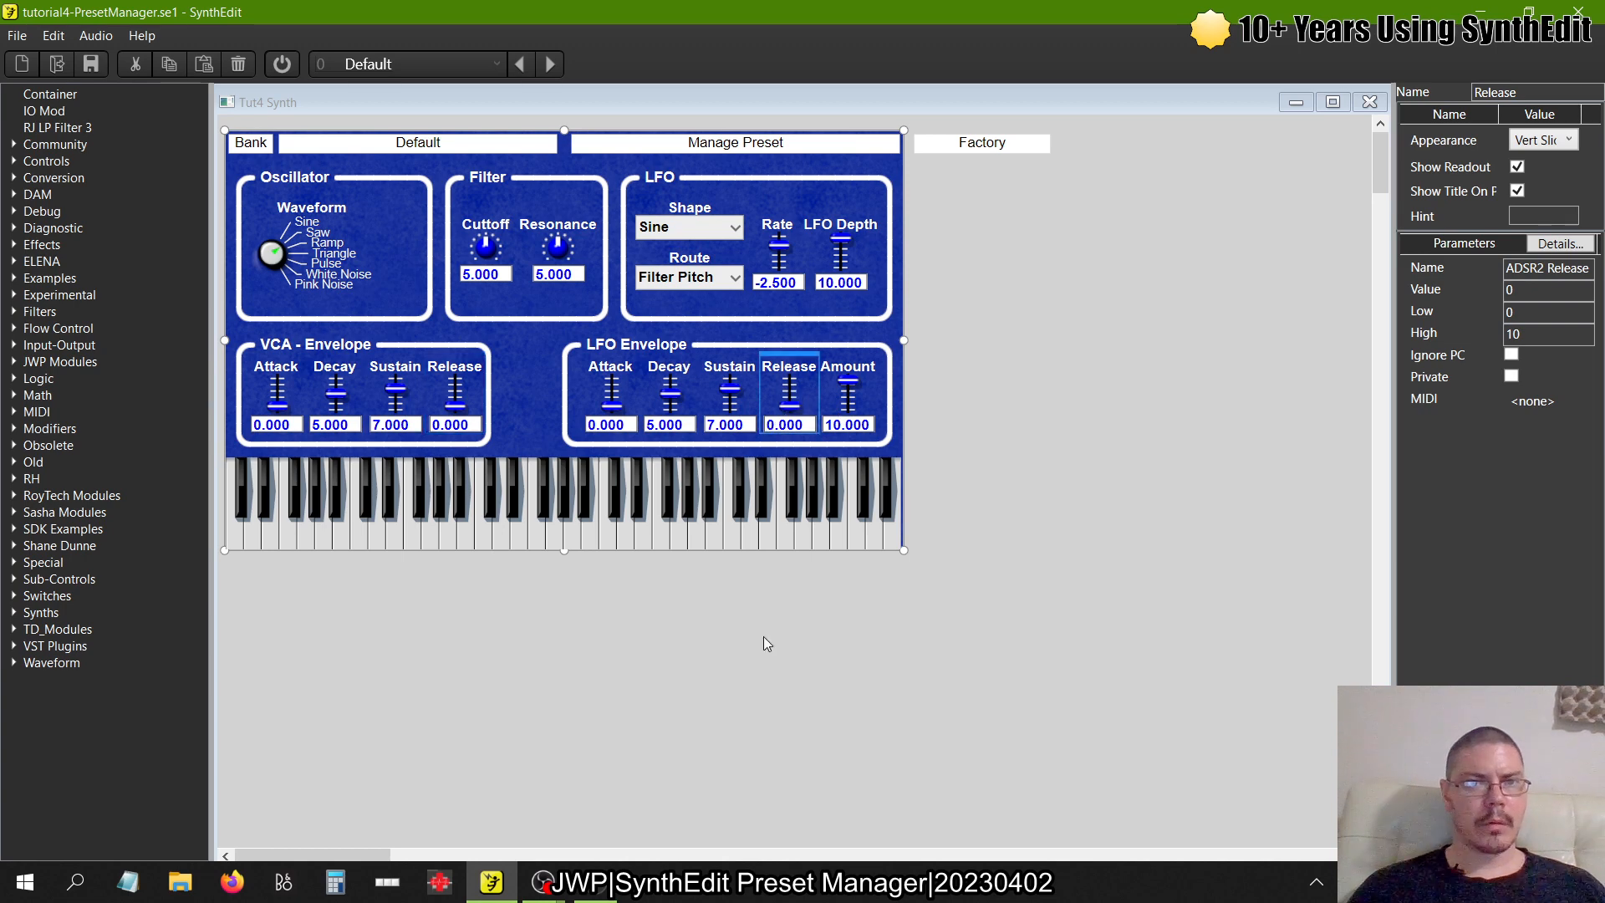
# - Rename the preset Short Saw and set its category field to Saws
pyautogui.doubleClick(510, 142)
pyautogui.write('Shirt')
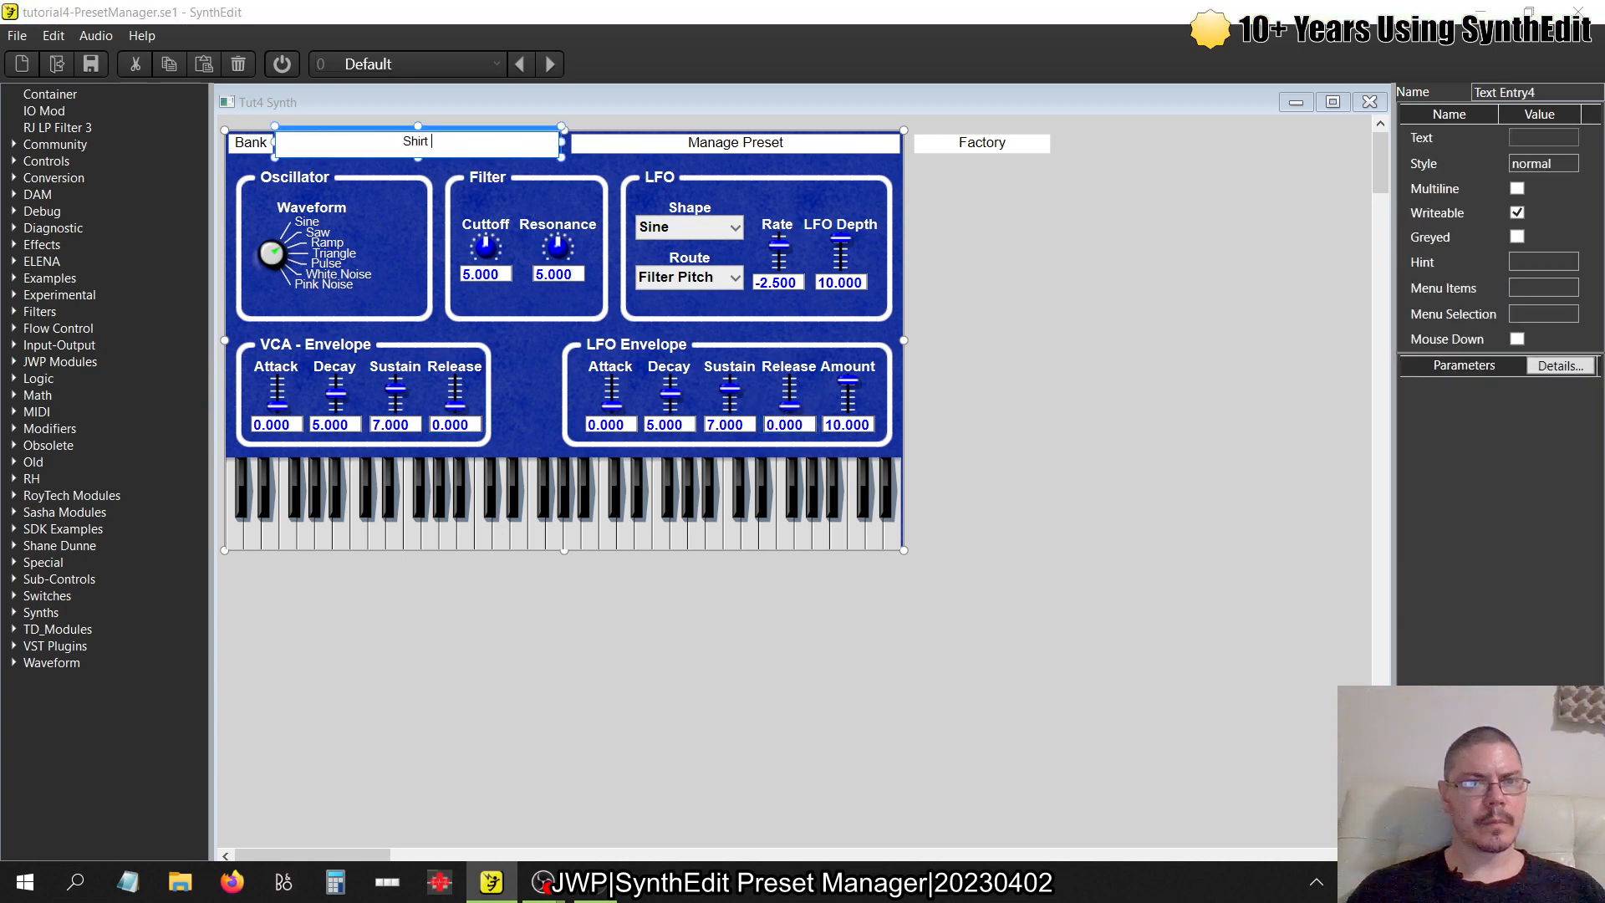
pyautogui.write('ort Saw')
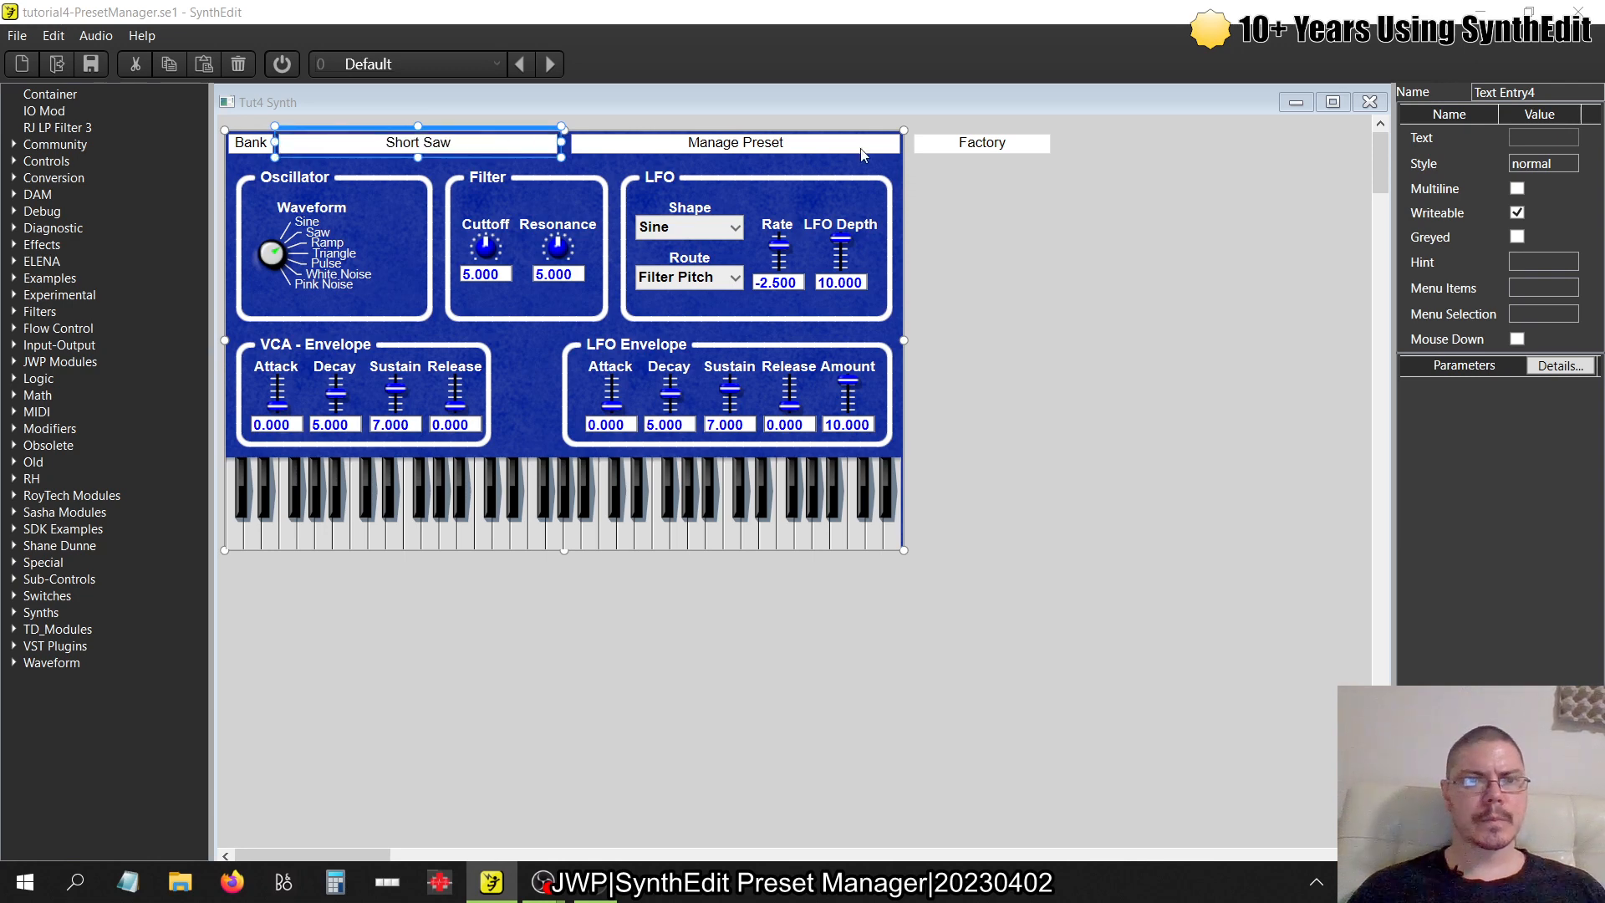
pyautogui.doubleClick(997, 144)
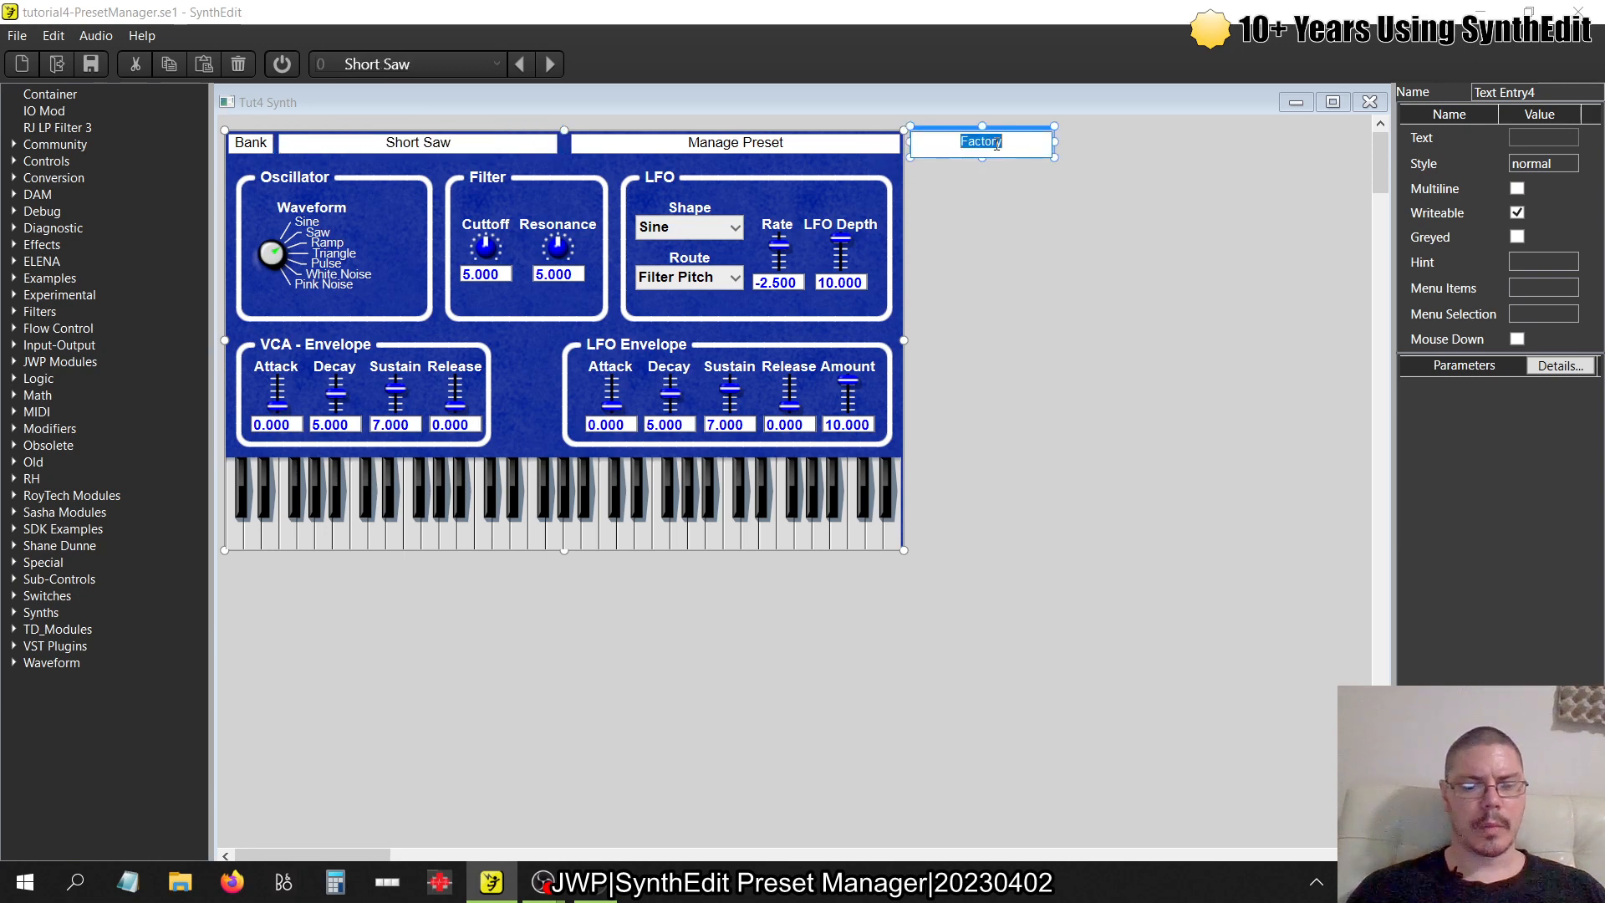
pyautogui.write('Saws')
pyautogui.press('Return')
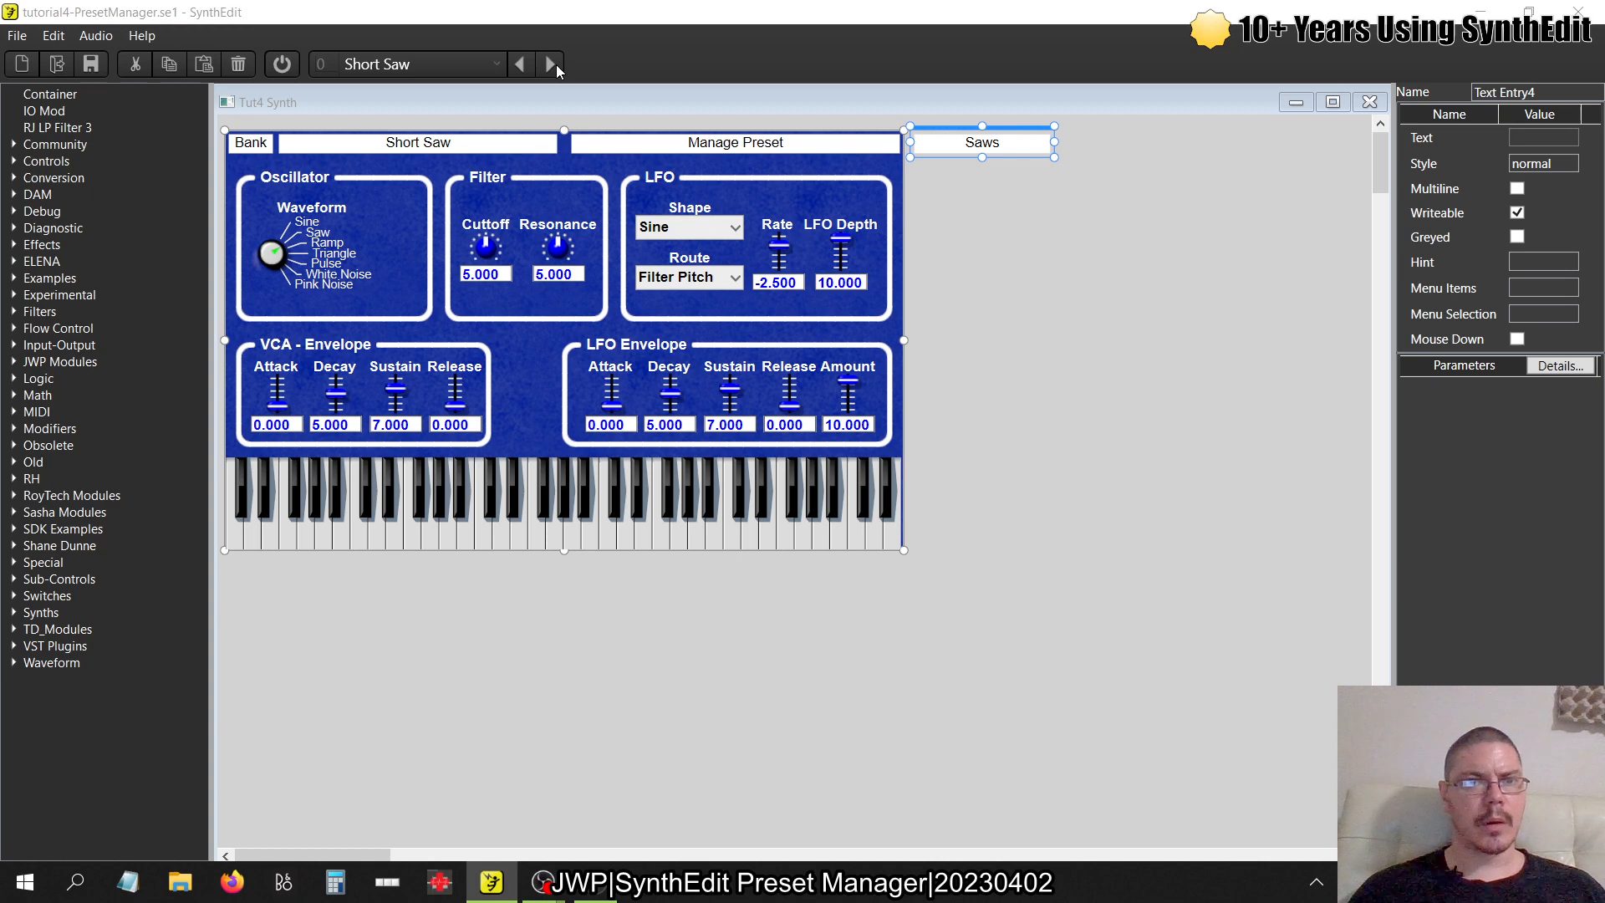
# - Copy the current patch to the range 2 to 2 using the preset management commands
pyautogui.click(780, 143)
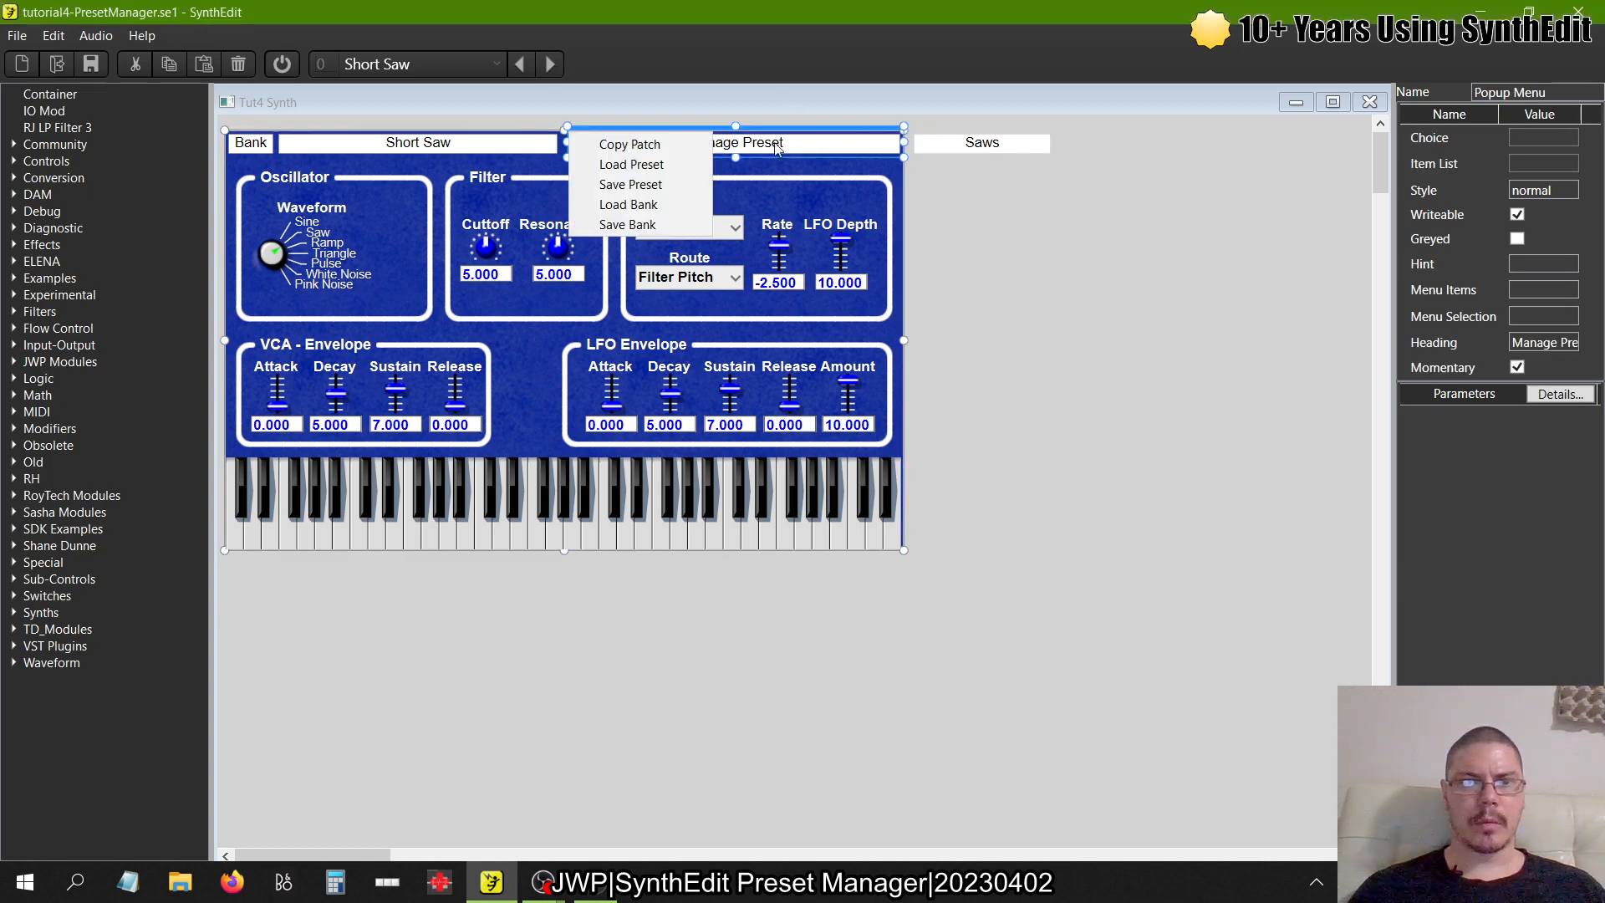
pyautogui.click(686, 146)
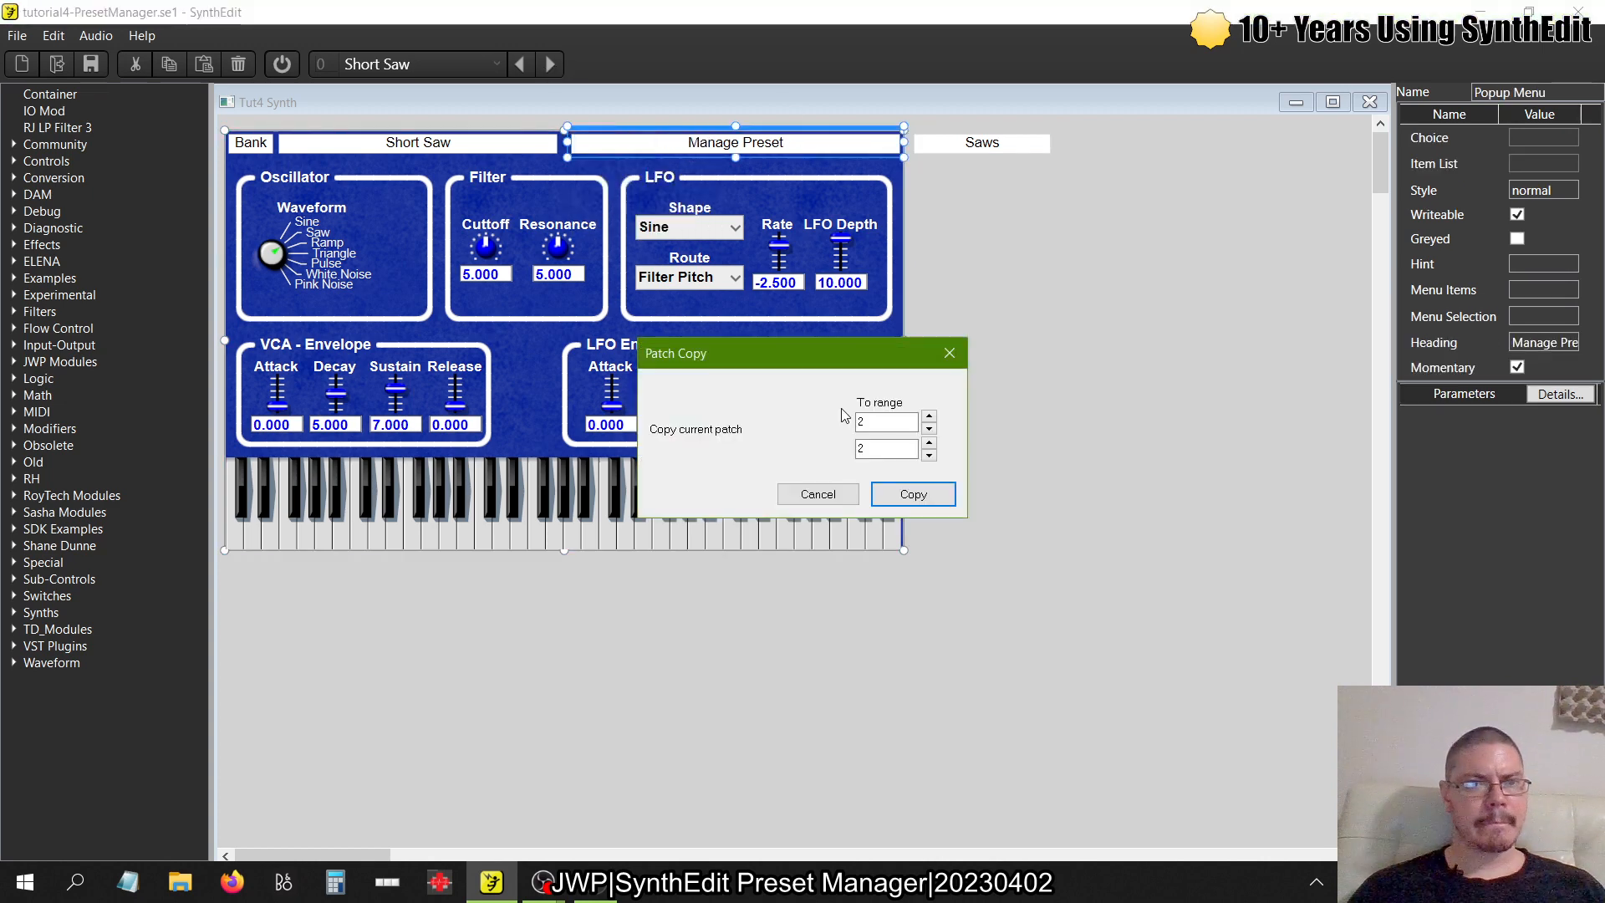
pyautogui.click(896, 500)
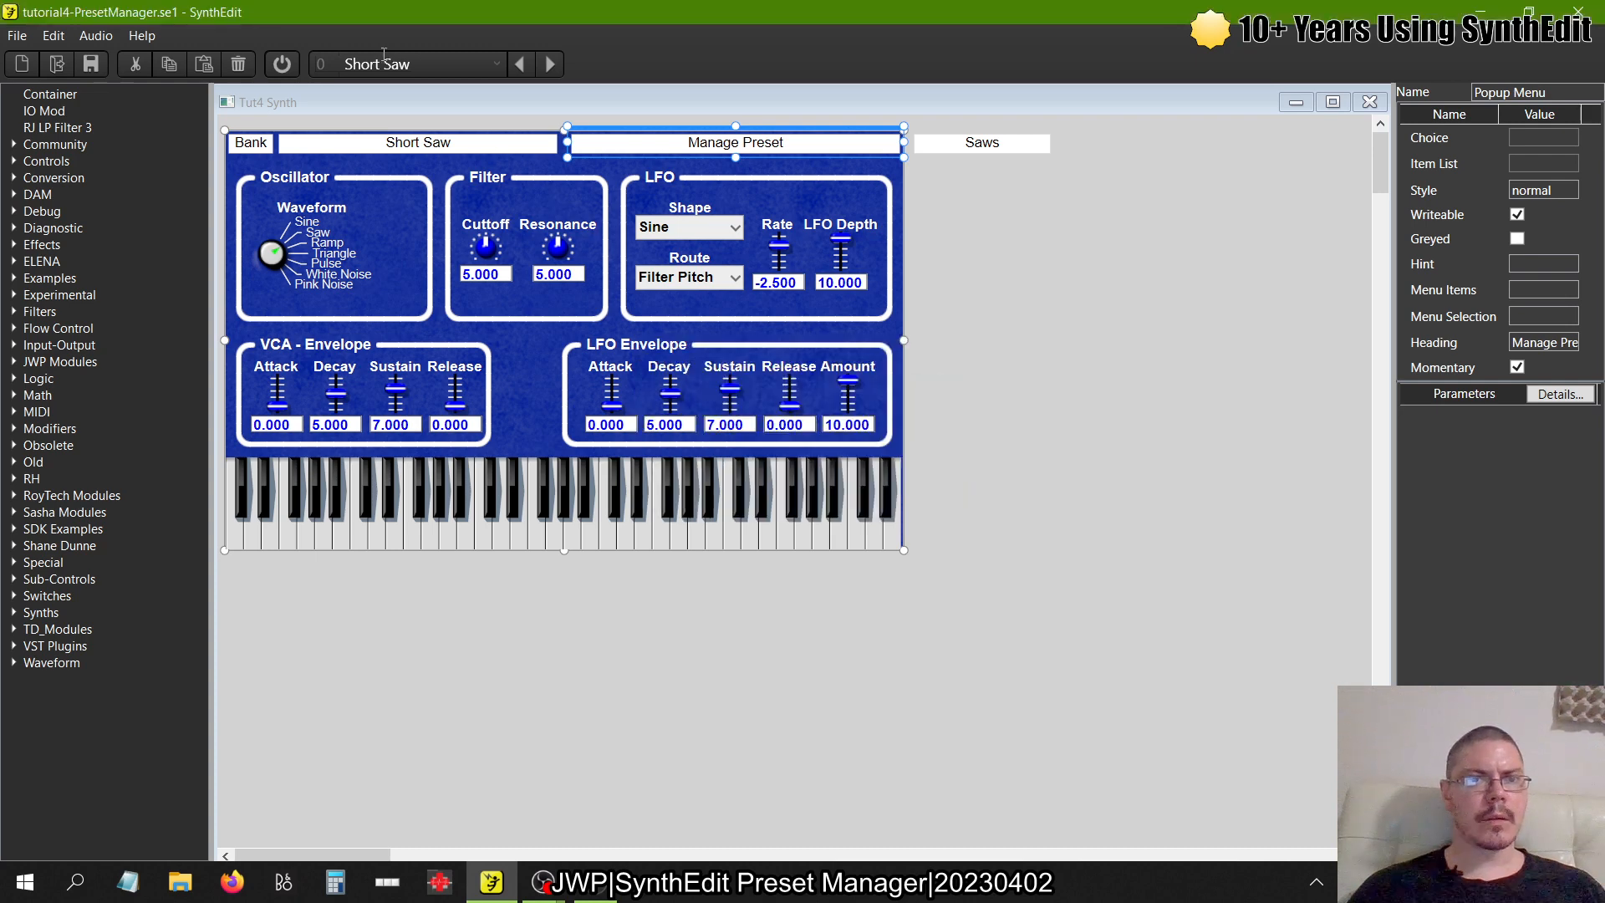
# - Check the preset list for the copied Short Saw patch
pyautogui.click(498, 65)
pyautogui.click(498, 65)
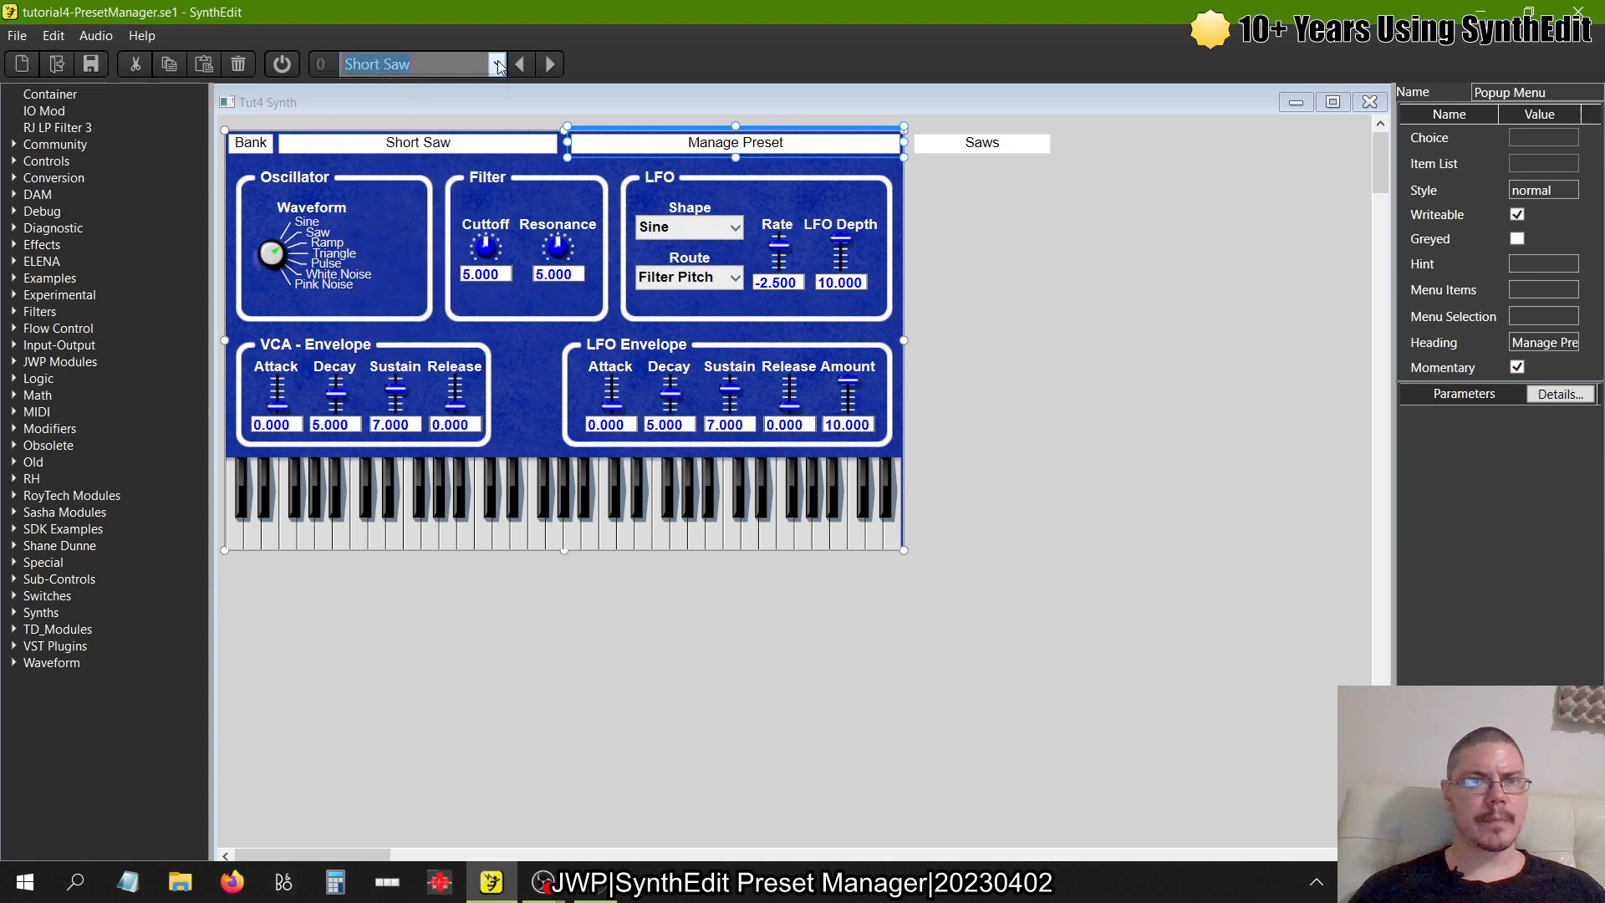
pyautogui.click(497, 64)
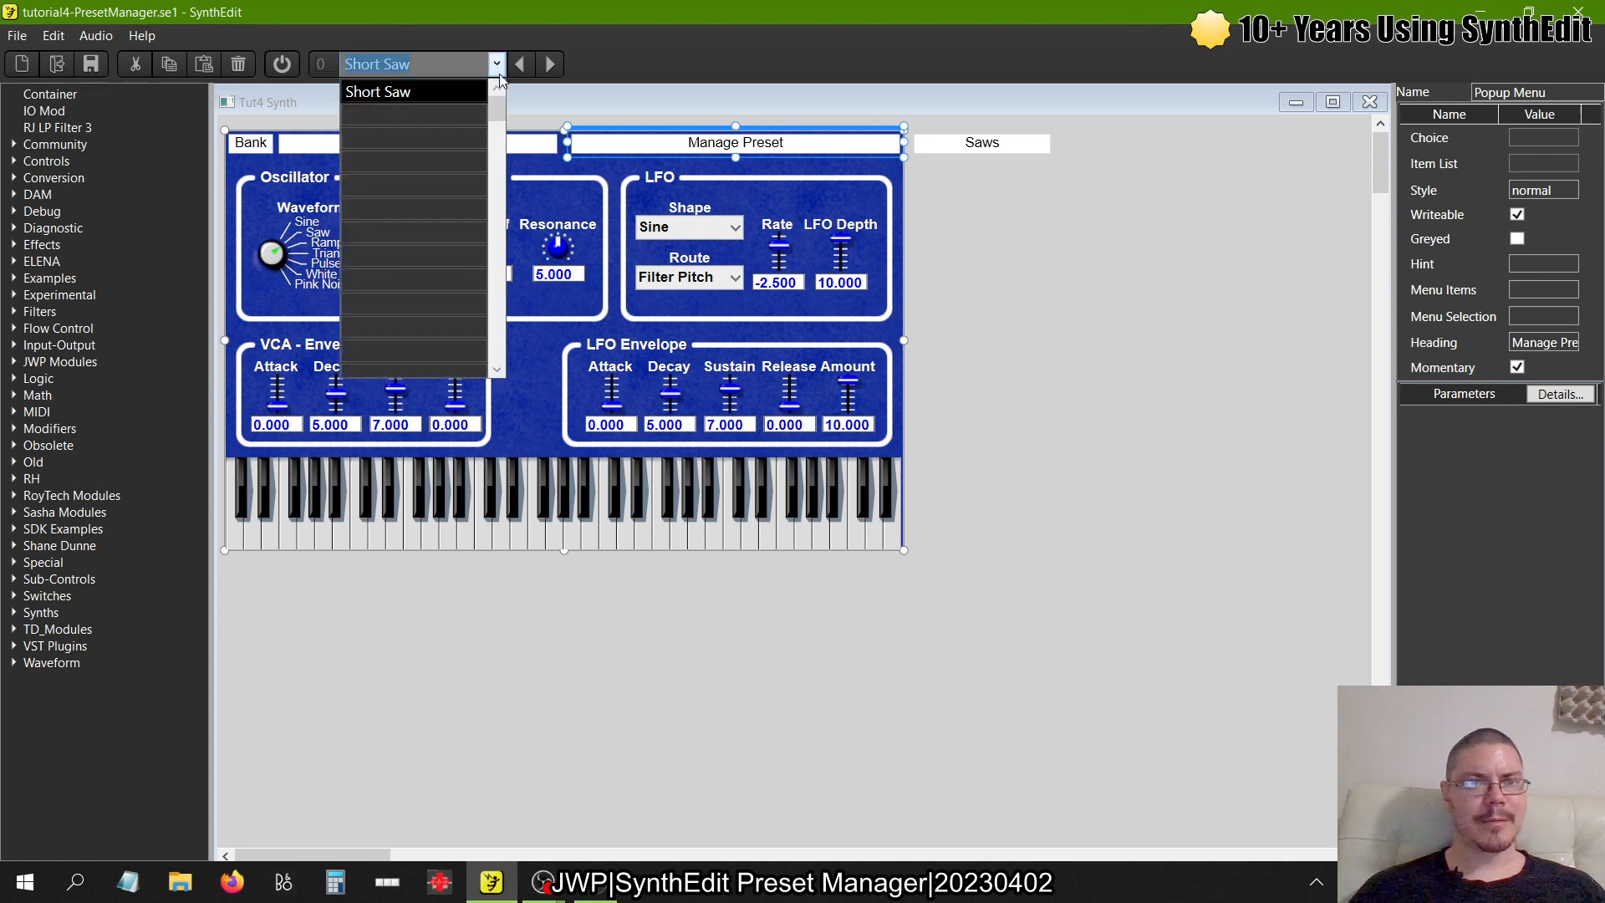
pyautogui.click(499, 74)
# - Copy the current Short Saw patch to the second preset slot using Copy Patch
pyautogui.click(687, 144)
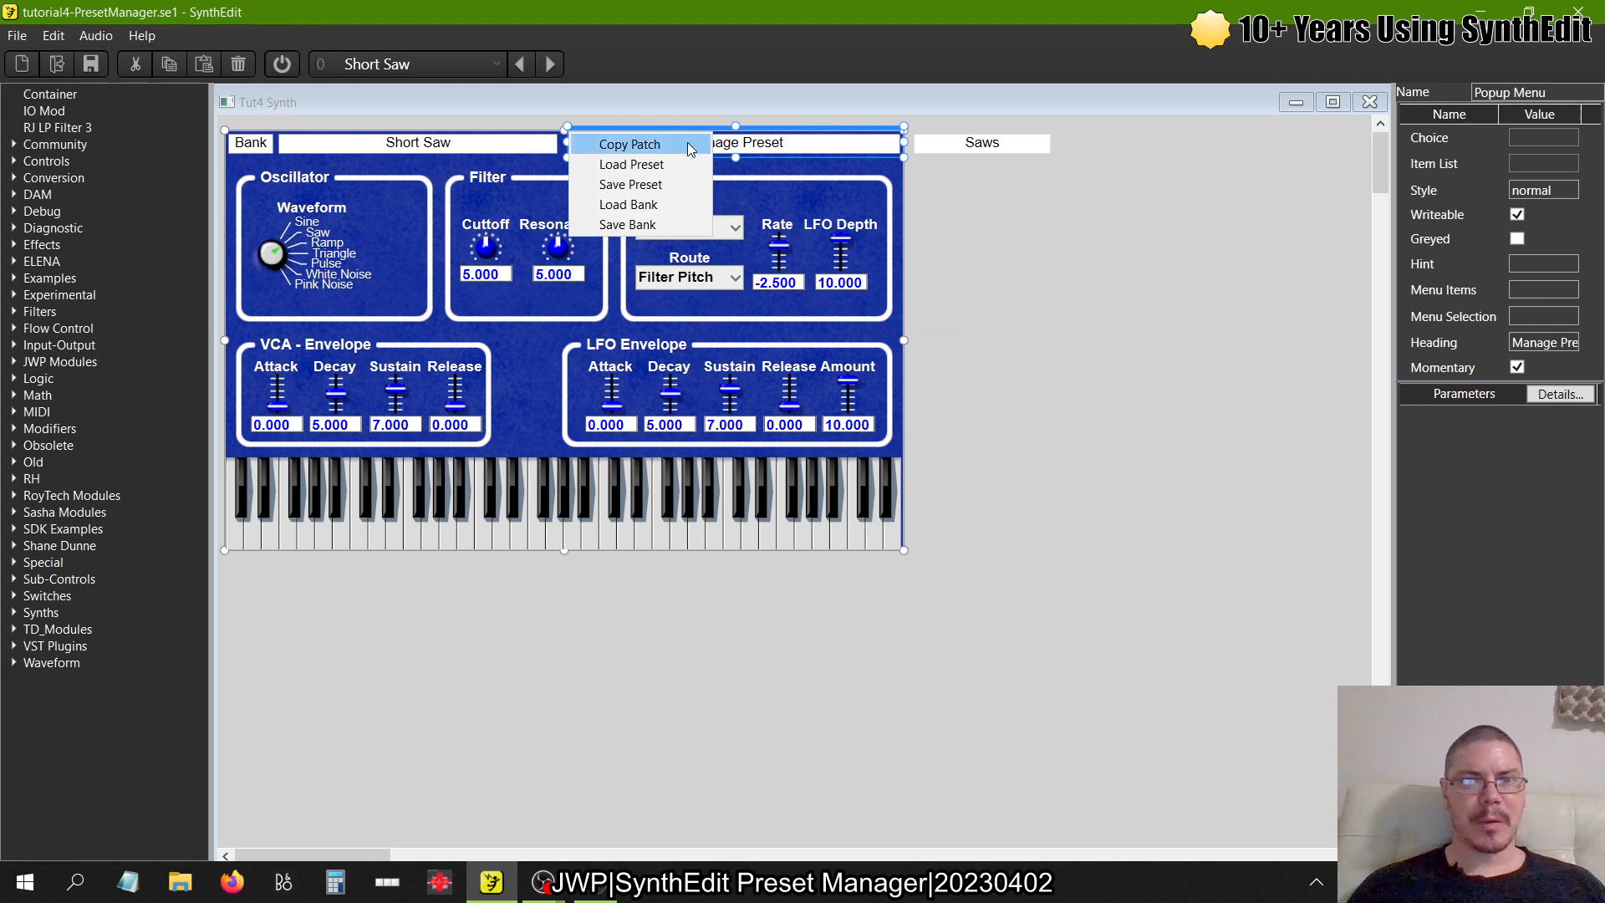
pyautogui.click(687, 148)
pyautogui.click(929, 415)
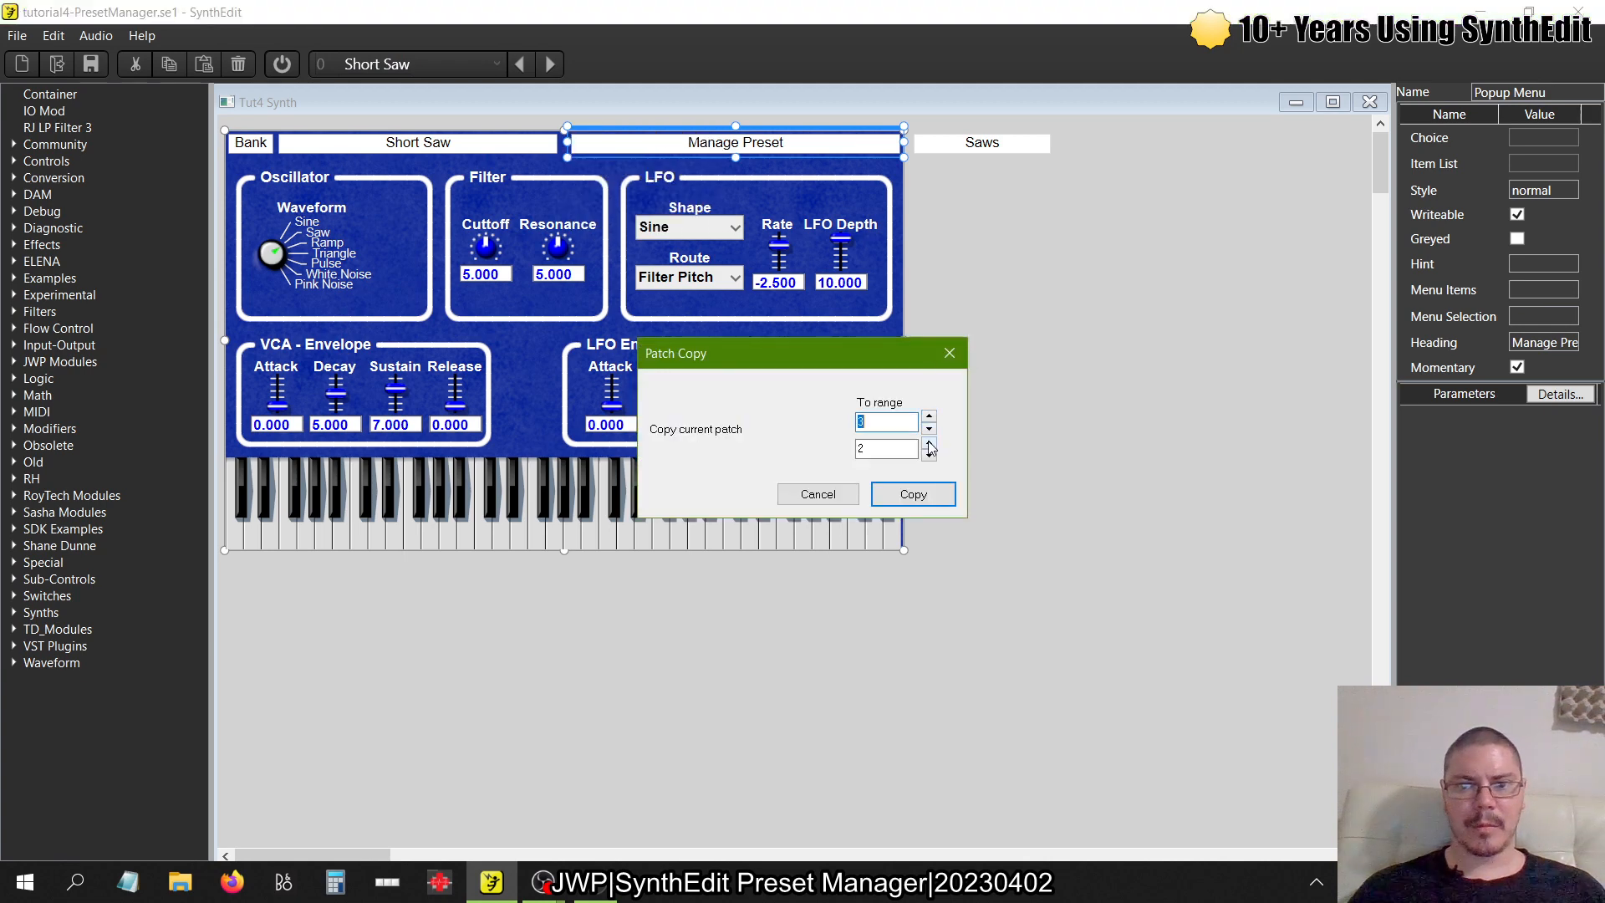
pyautogui.click(912, 494)
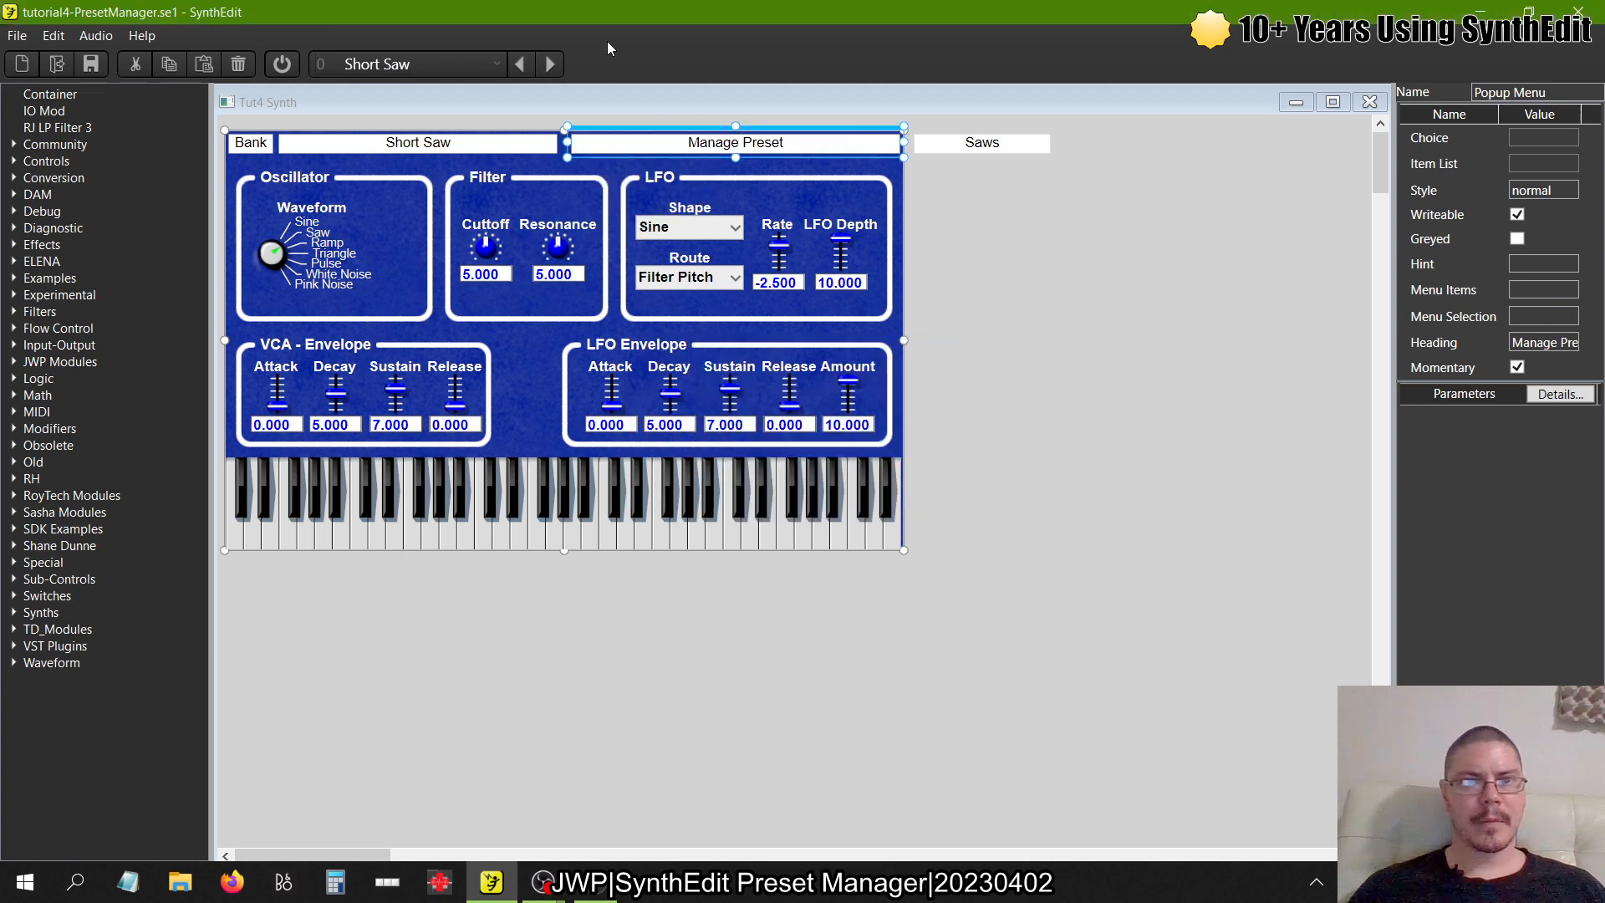
# - Select the (Copy 1) Short Saw preset and rename it Square
pyautogui.click(496, 64)
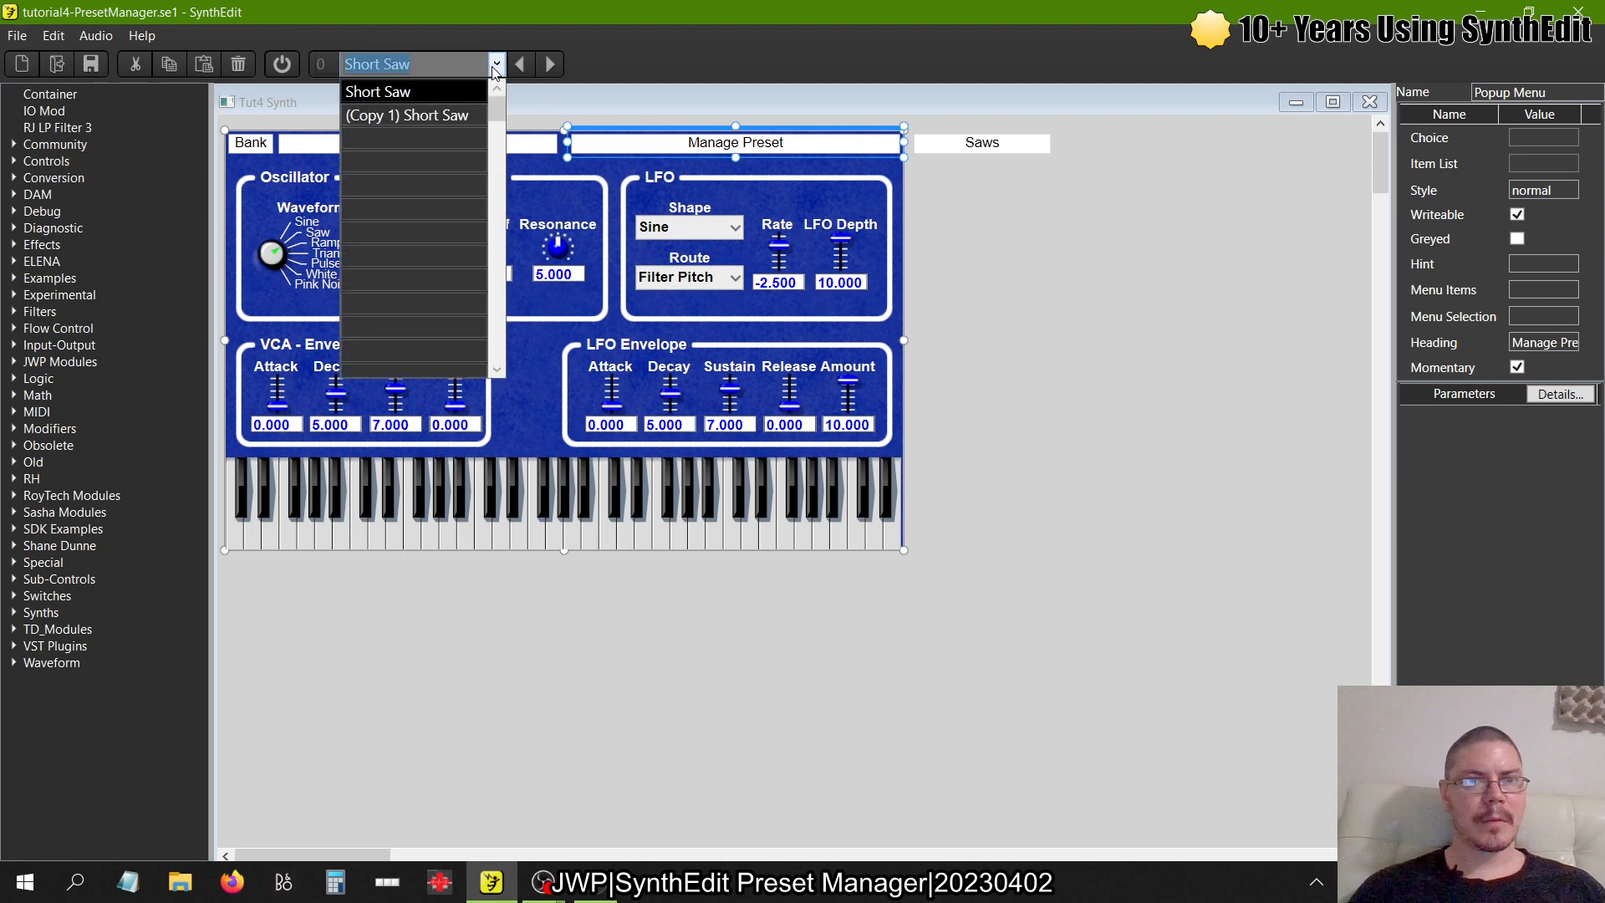
pyautogui.click(453, 116)
pyautogui.click(423, 149)
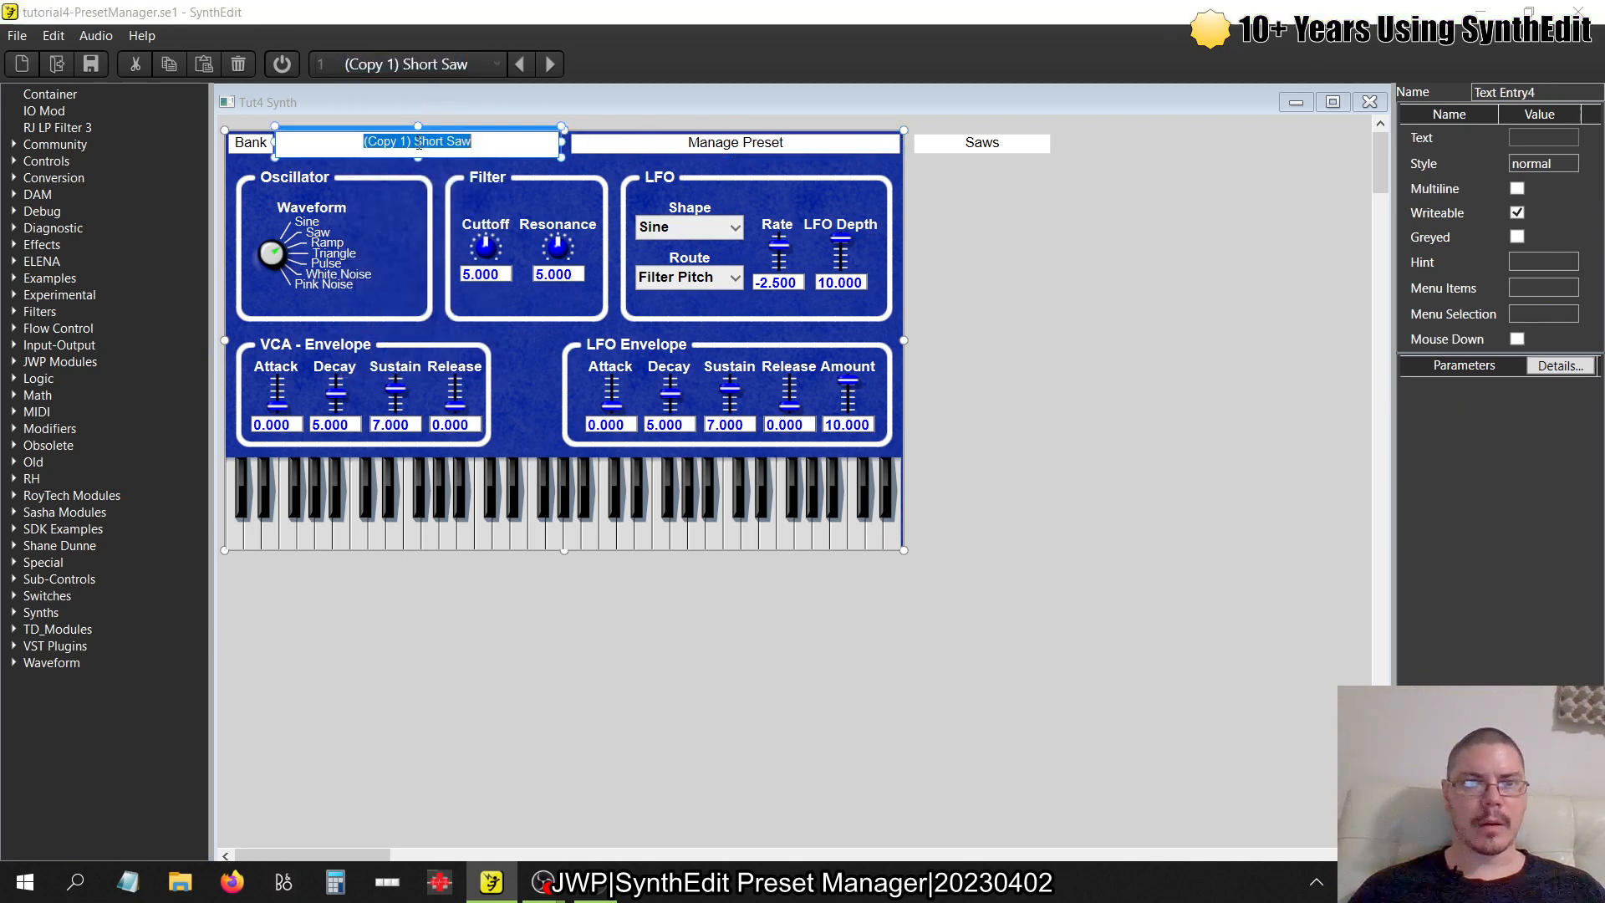
pyautogui.write('Square')
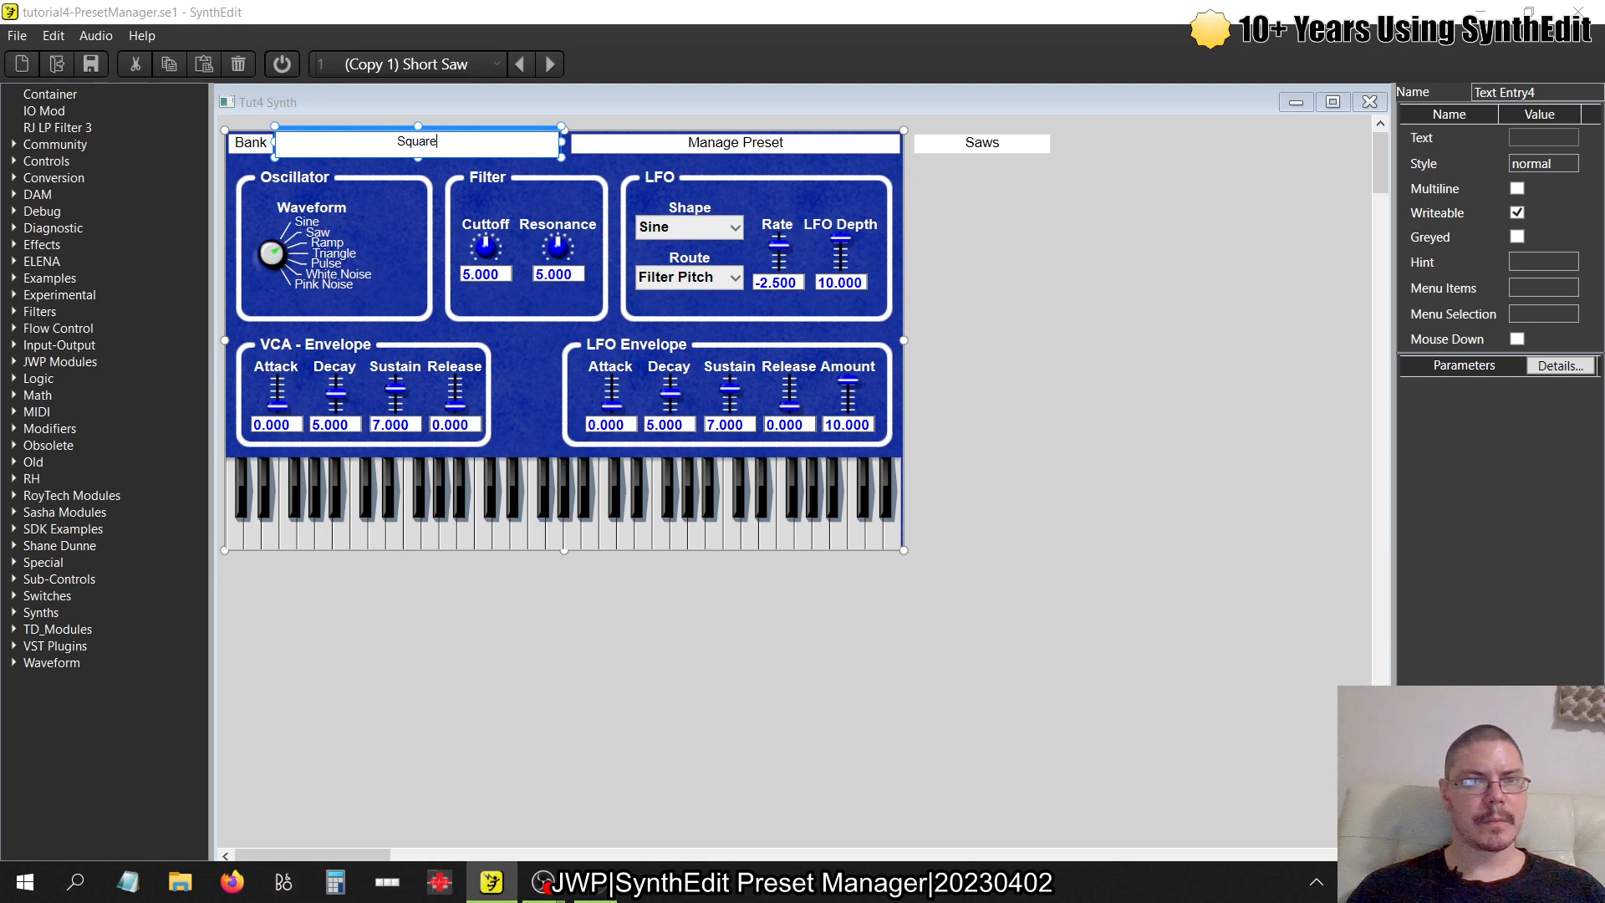
pyautogui.press('Return')
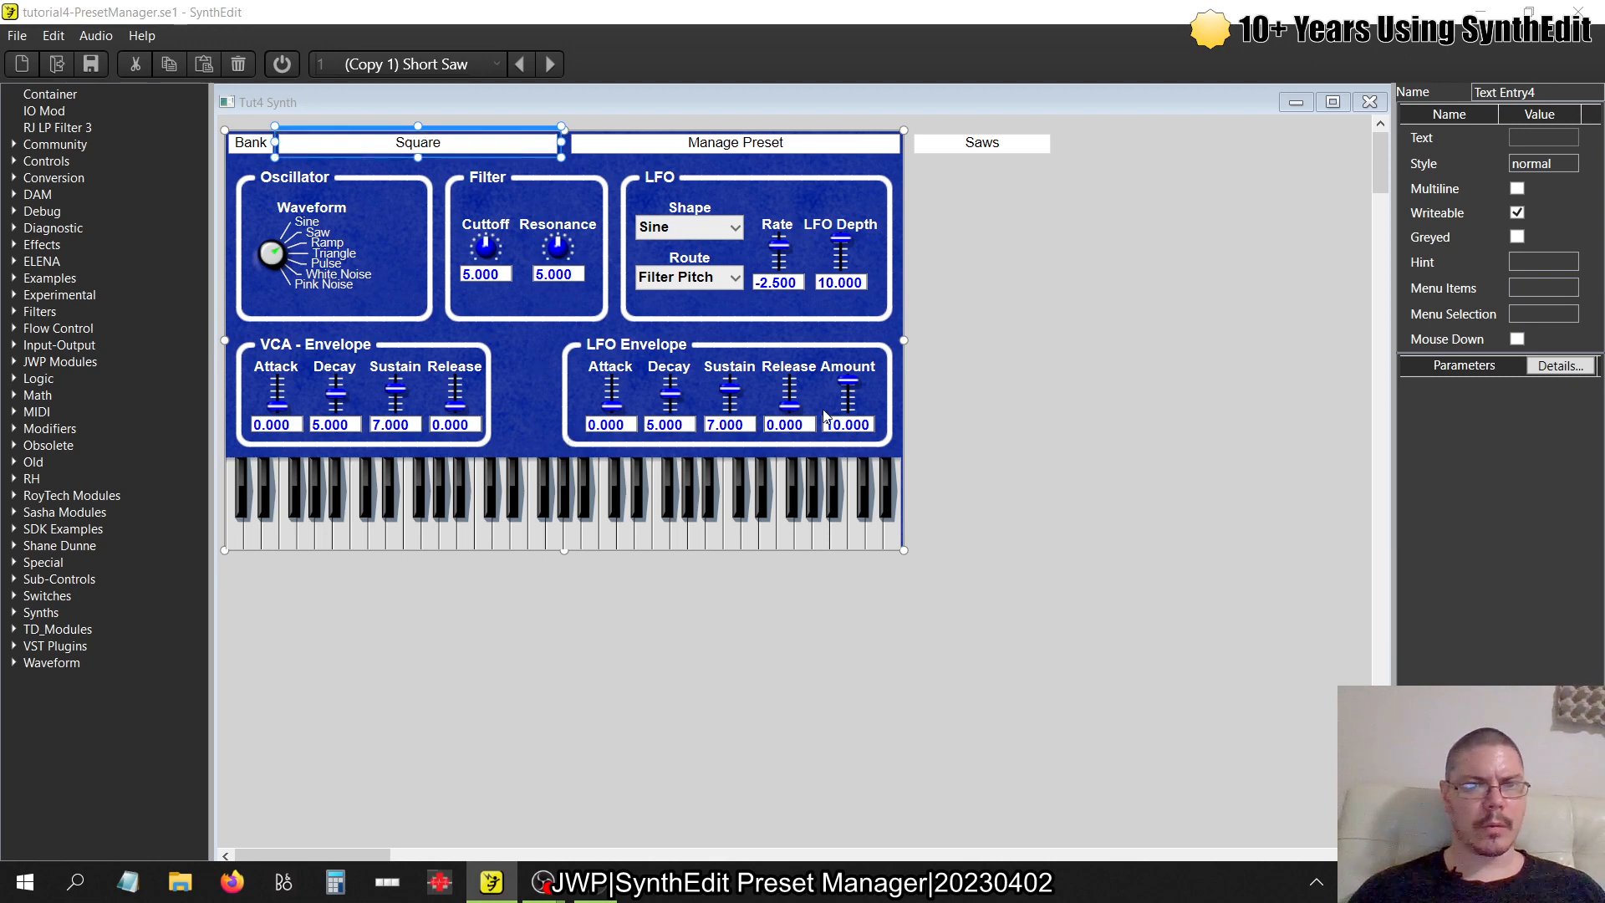
# - Set the oscillator waveform to Pulse, with the VCA envelope's sustain at 10 and release at 4
pyautogui.click(274, 257)
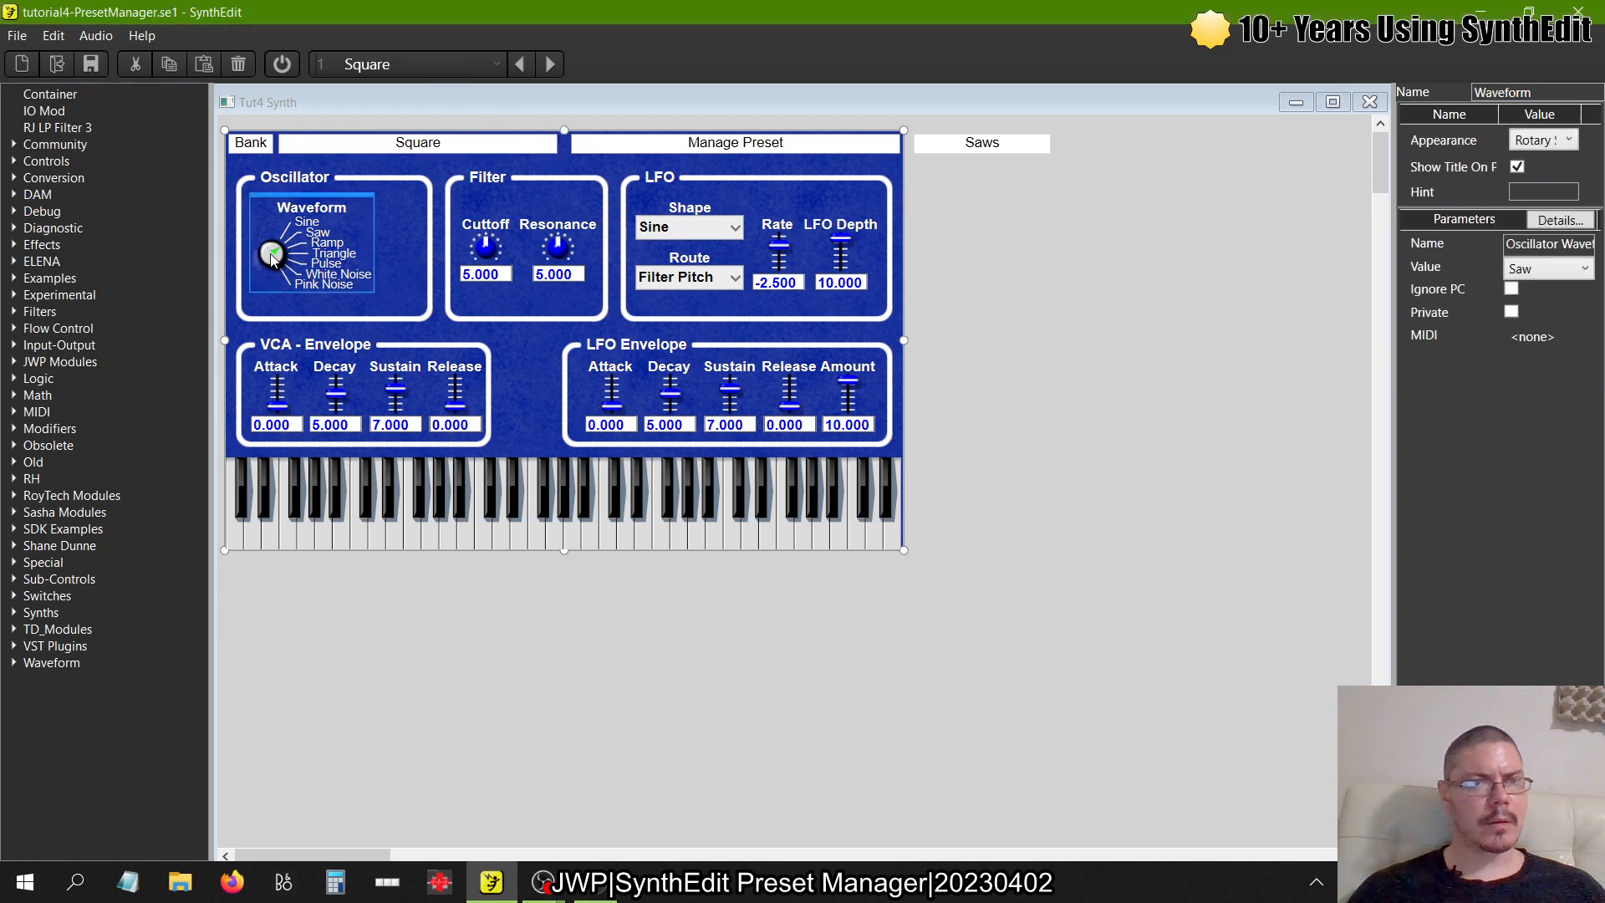
pyautogui.moveTo(275, 217); pyautogui.dragTo(280, 209)
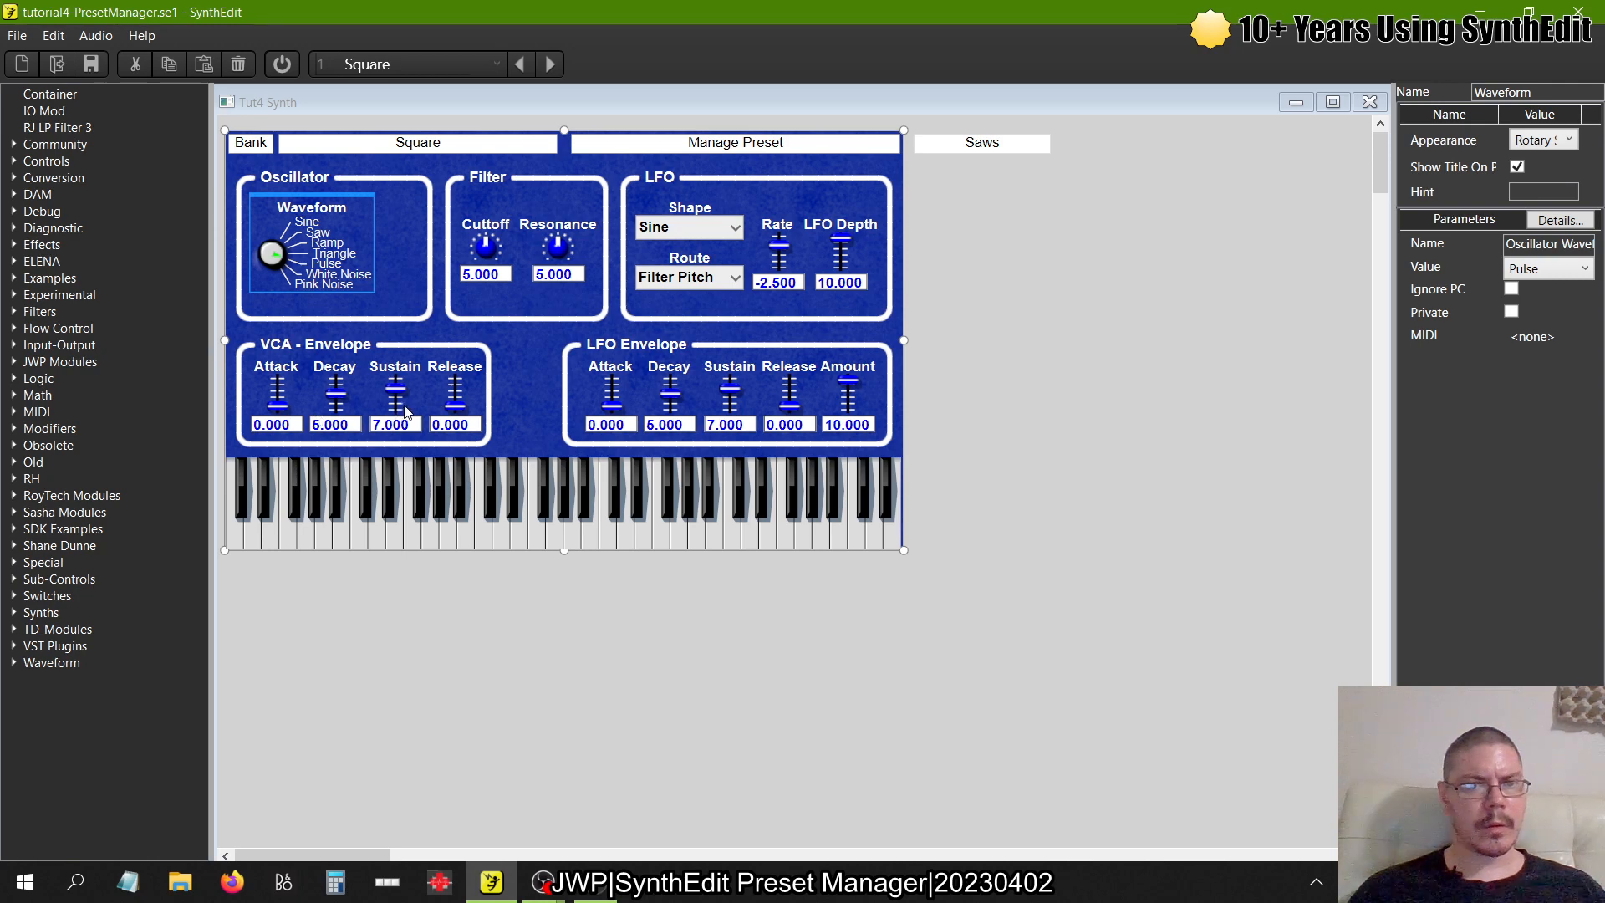
pyautogui.moveTo(405, 412); pyautogui.dragTo(481, 380)
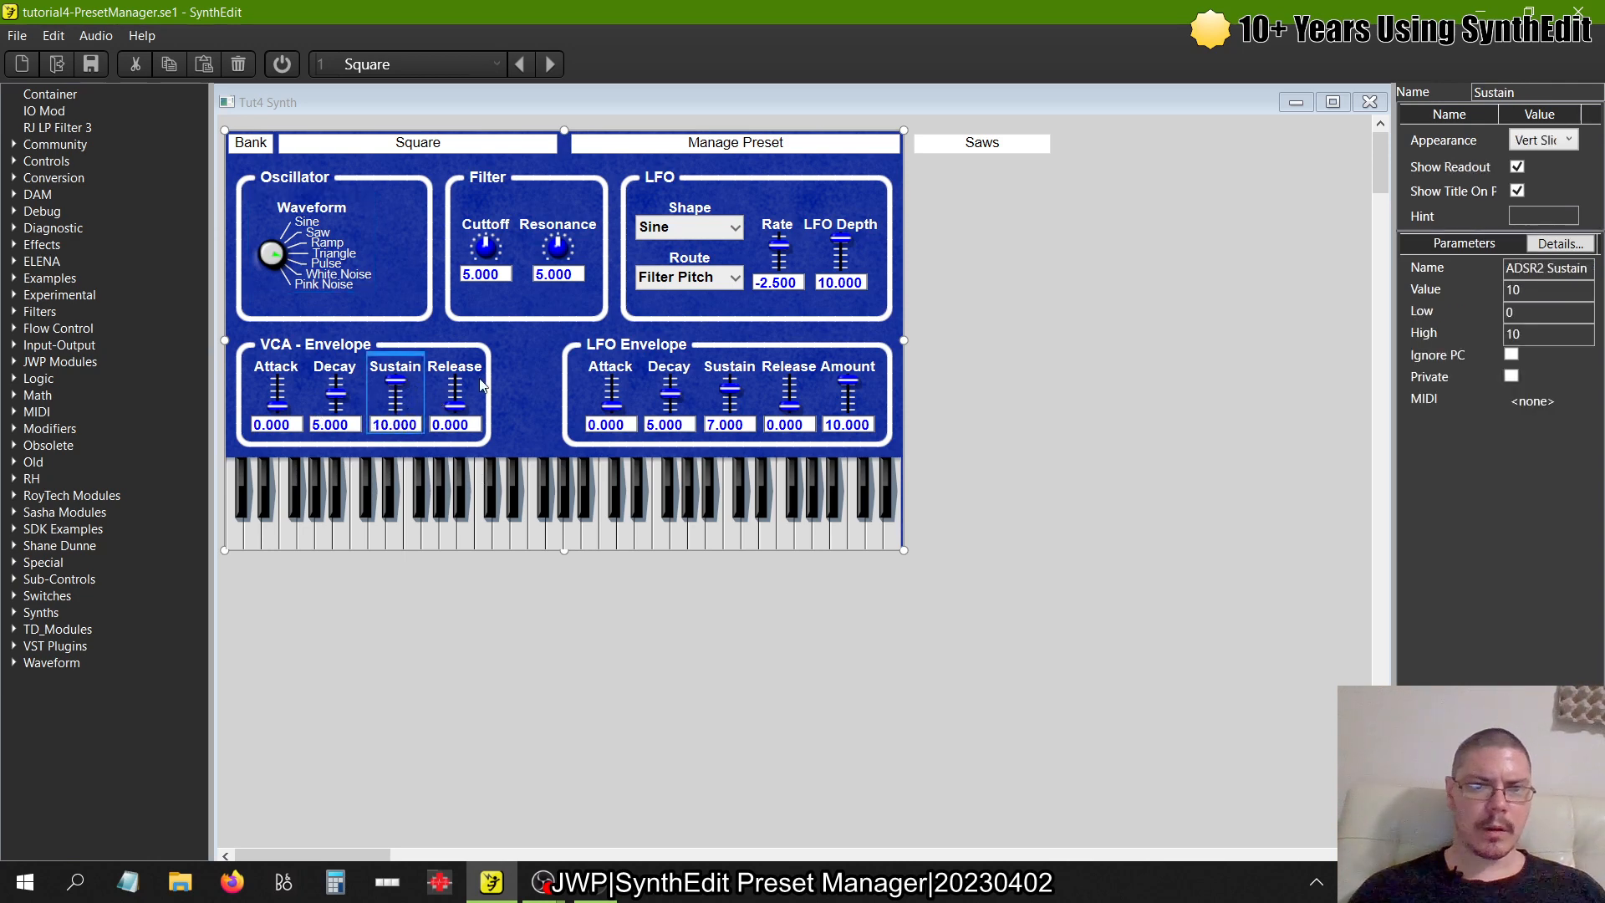
pyautogui.click(459, 432)
pyautogui.write('4')
pyautogui.press('Return')
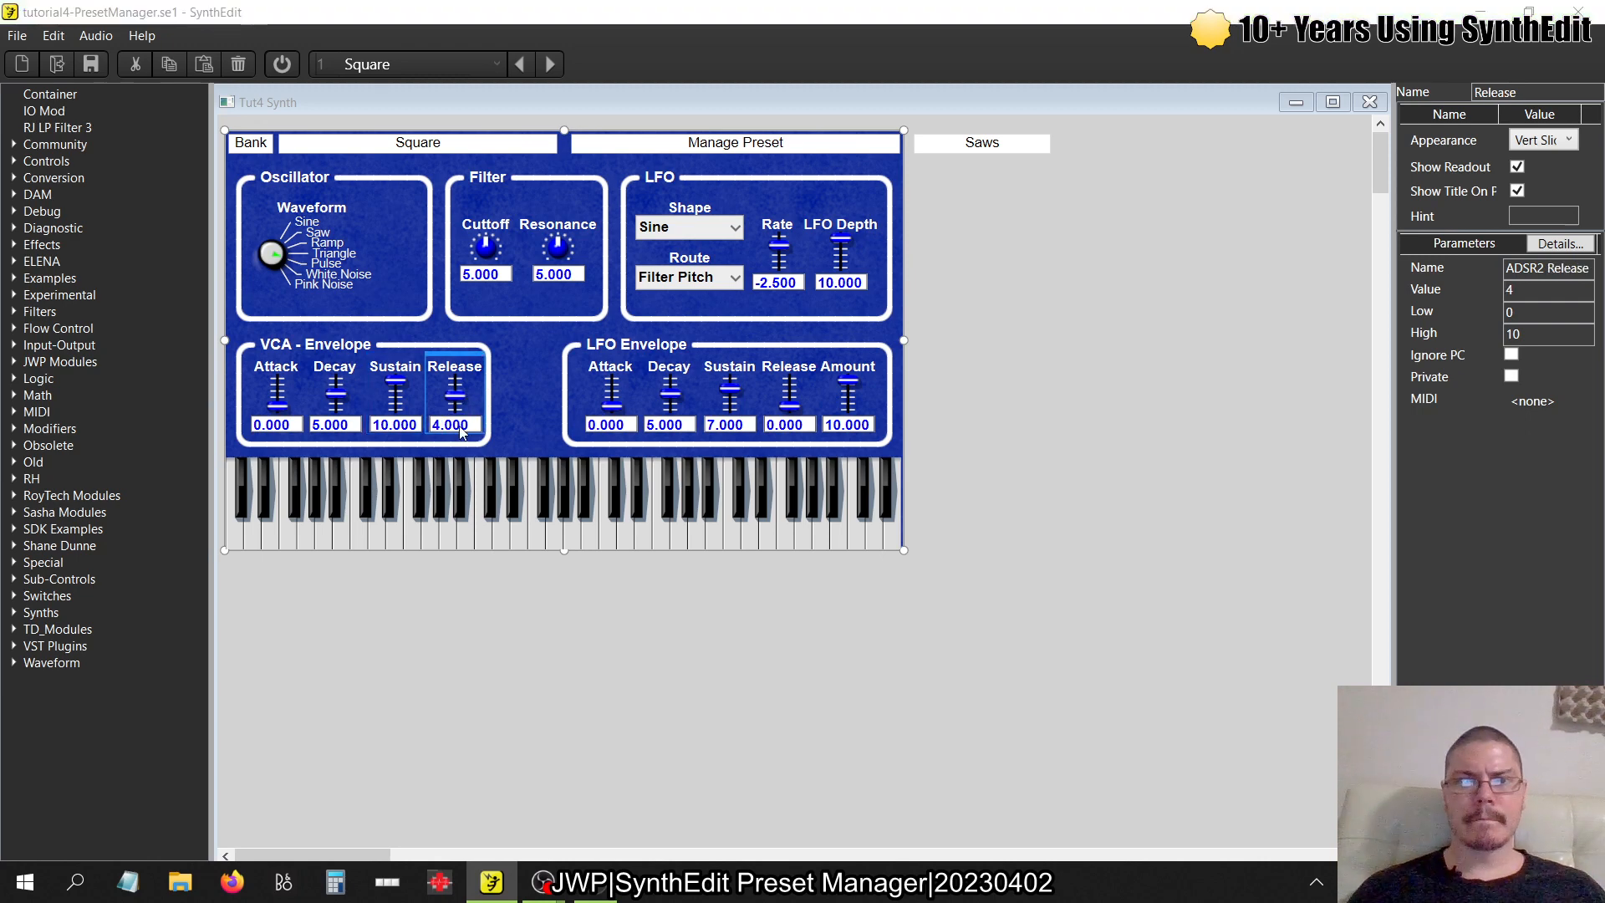
# - Set the Square preset's category field outside the blue panel to Squares
pyautogui.doubleClick(1004, 146)
pyautogui.write('Sq')
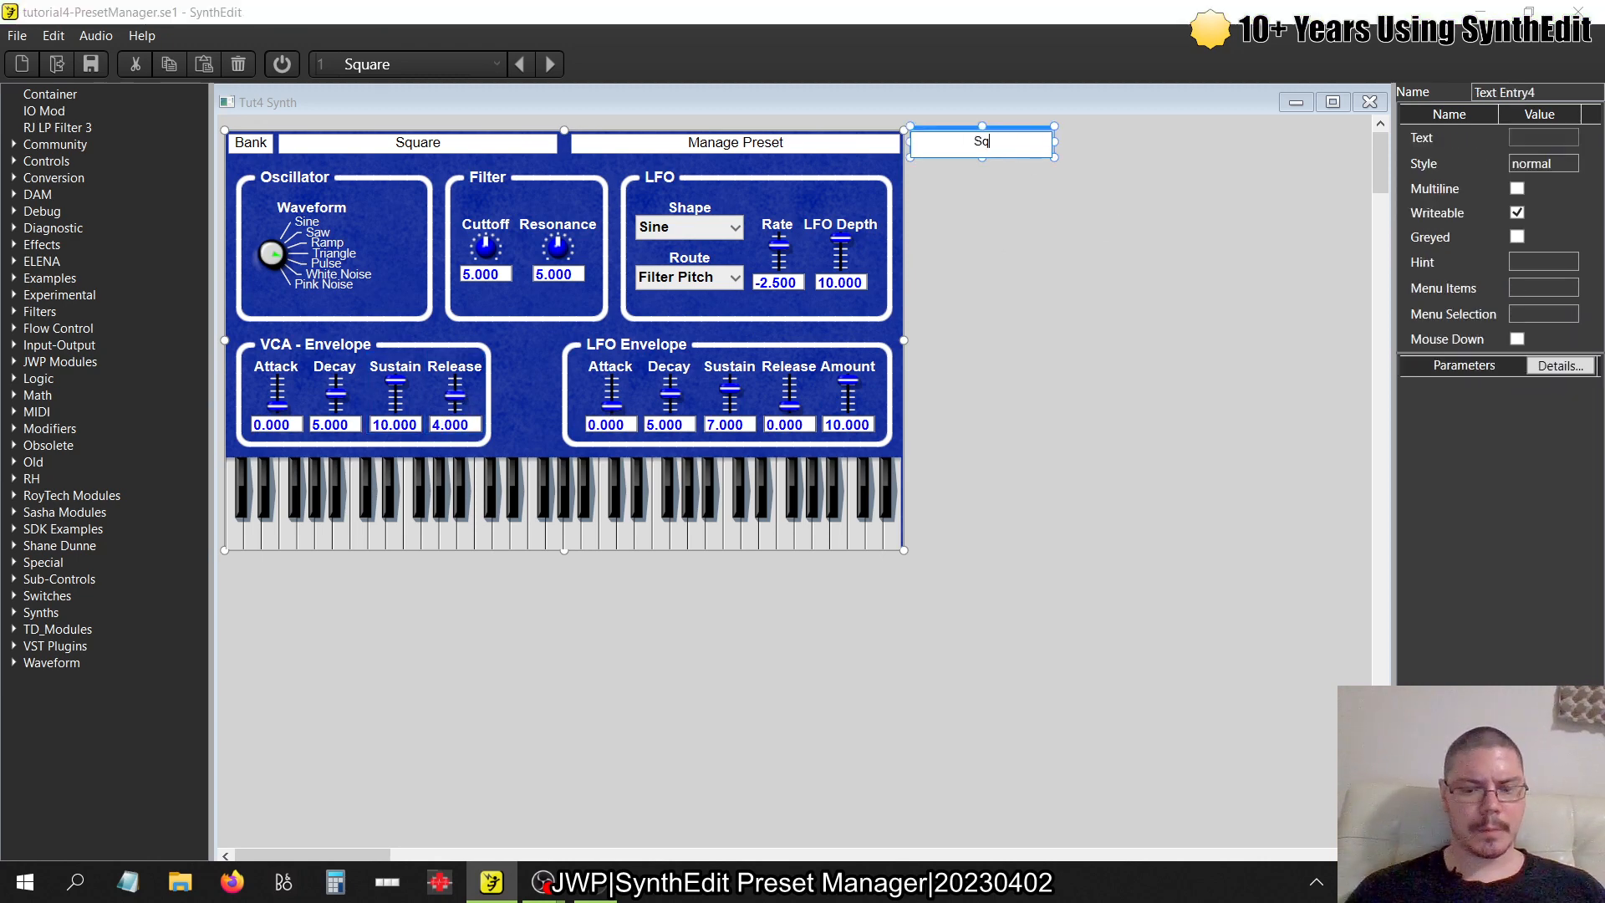
pyautogui.write('uares')
pyautogui.press('Return')
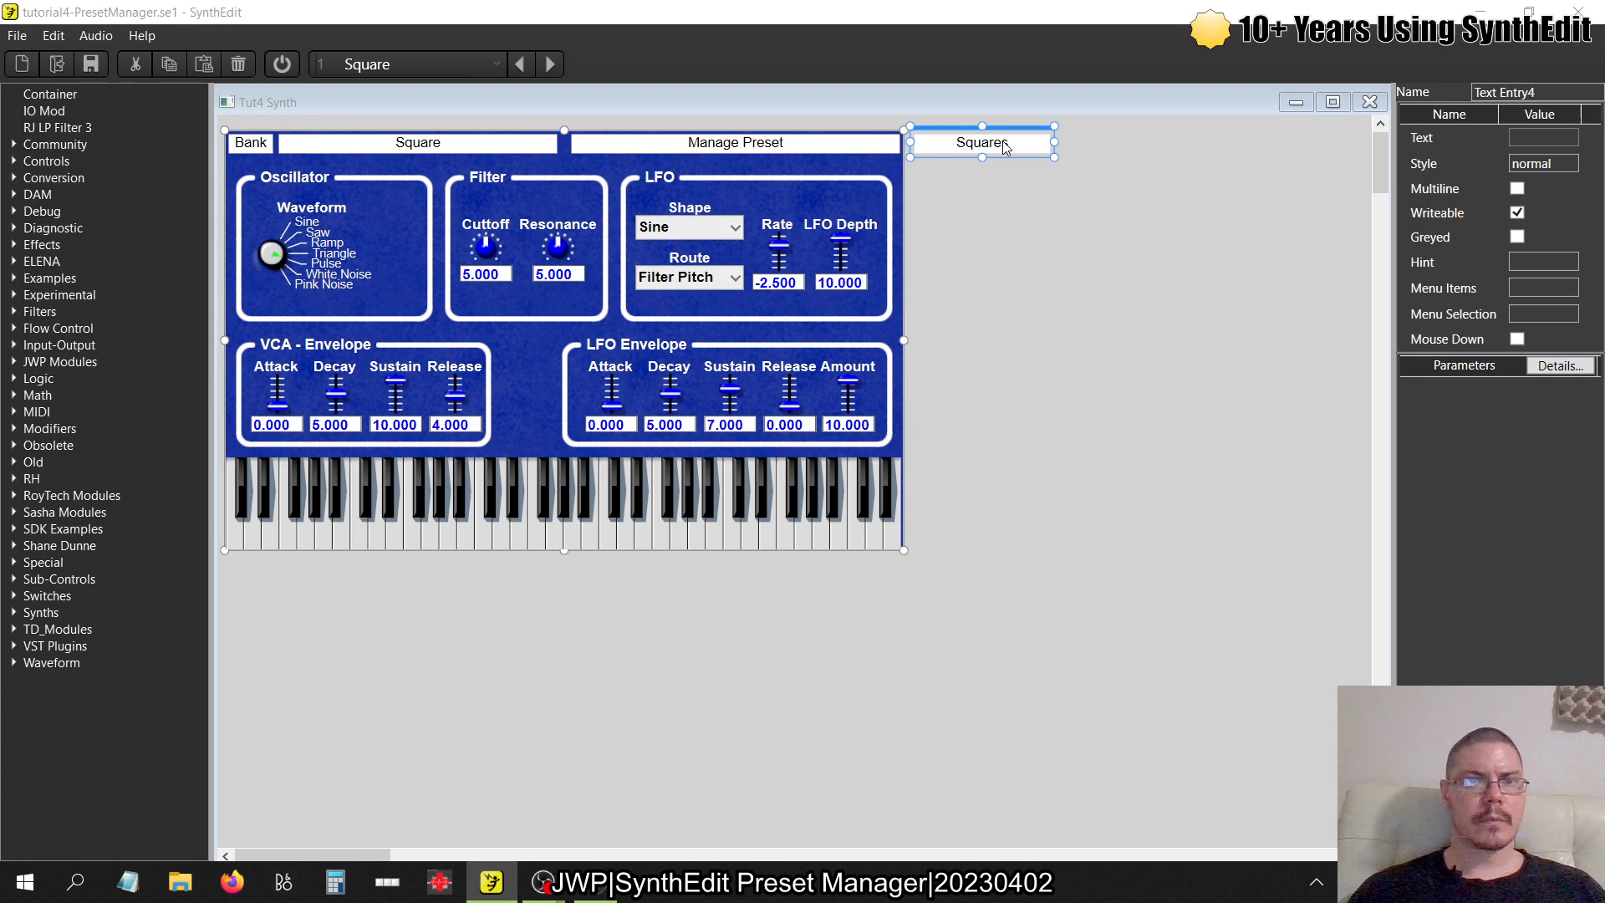
pyautogui.click(814, 147)
pyautogui.click(980, 260)
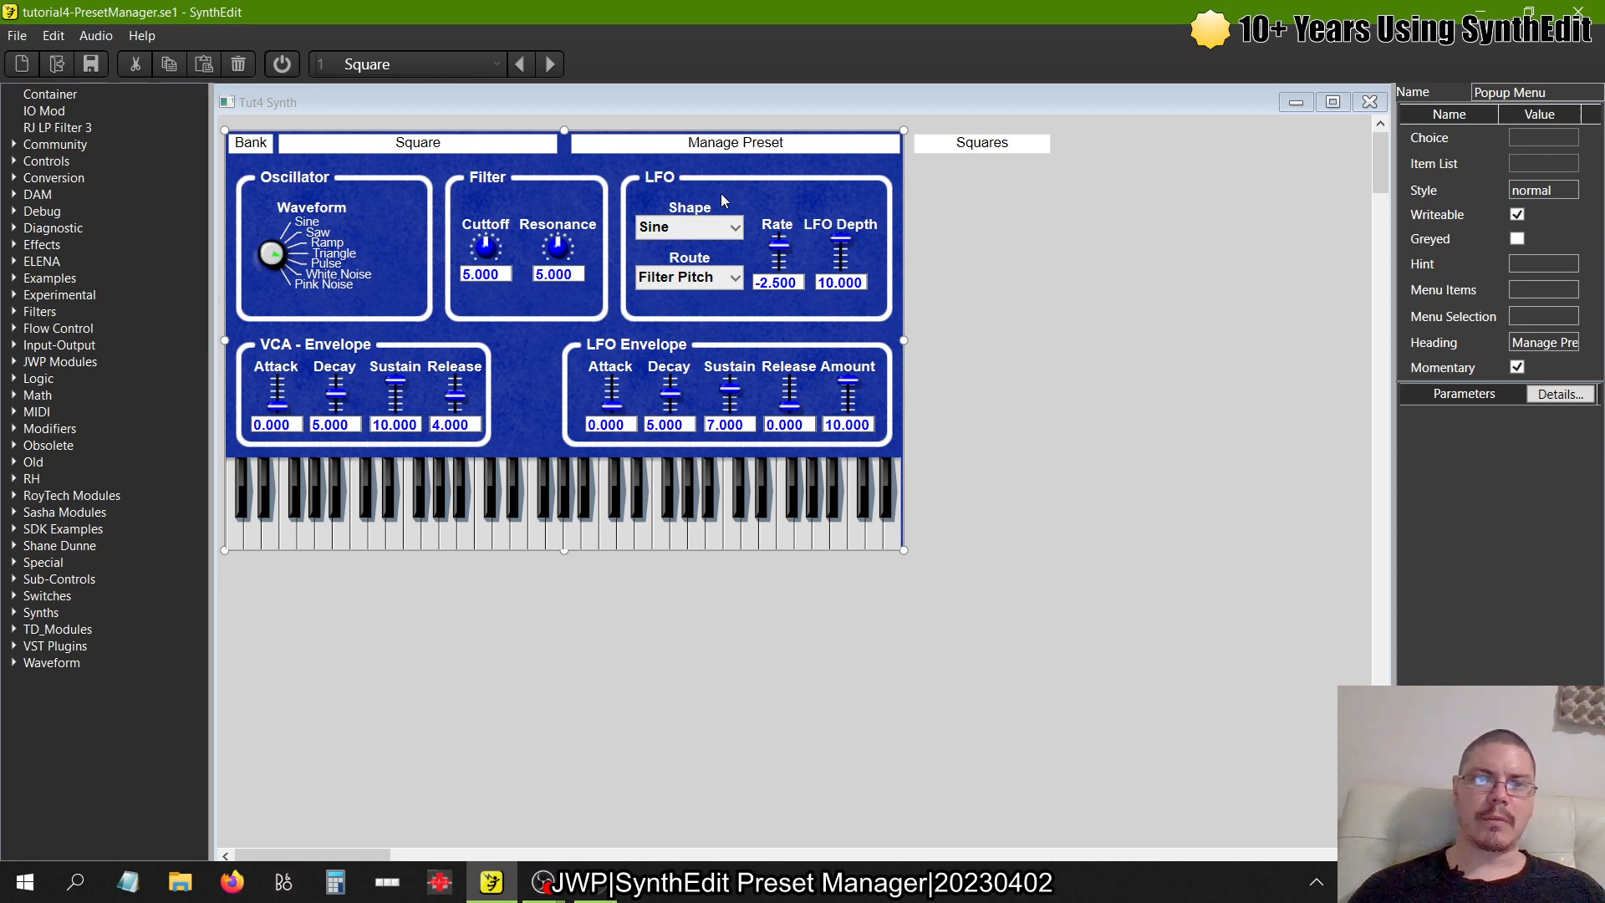
# - Close the synth's inner windows and export the project as the VST3 plugin Tut4 Synth PM with 64 presets
pyautogui.click(1375, 106)
pyautogui.click(1370, 102)
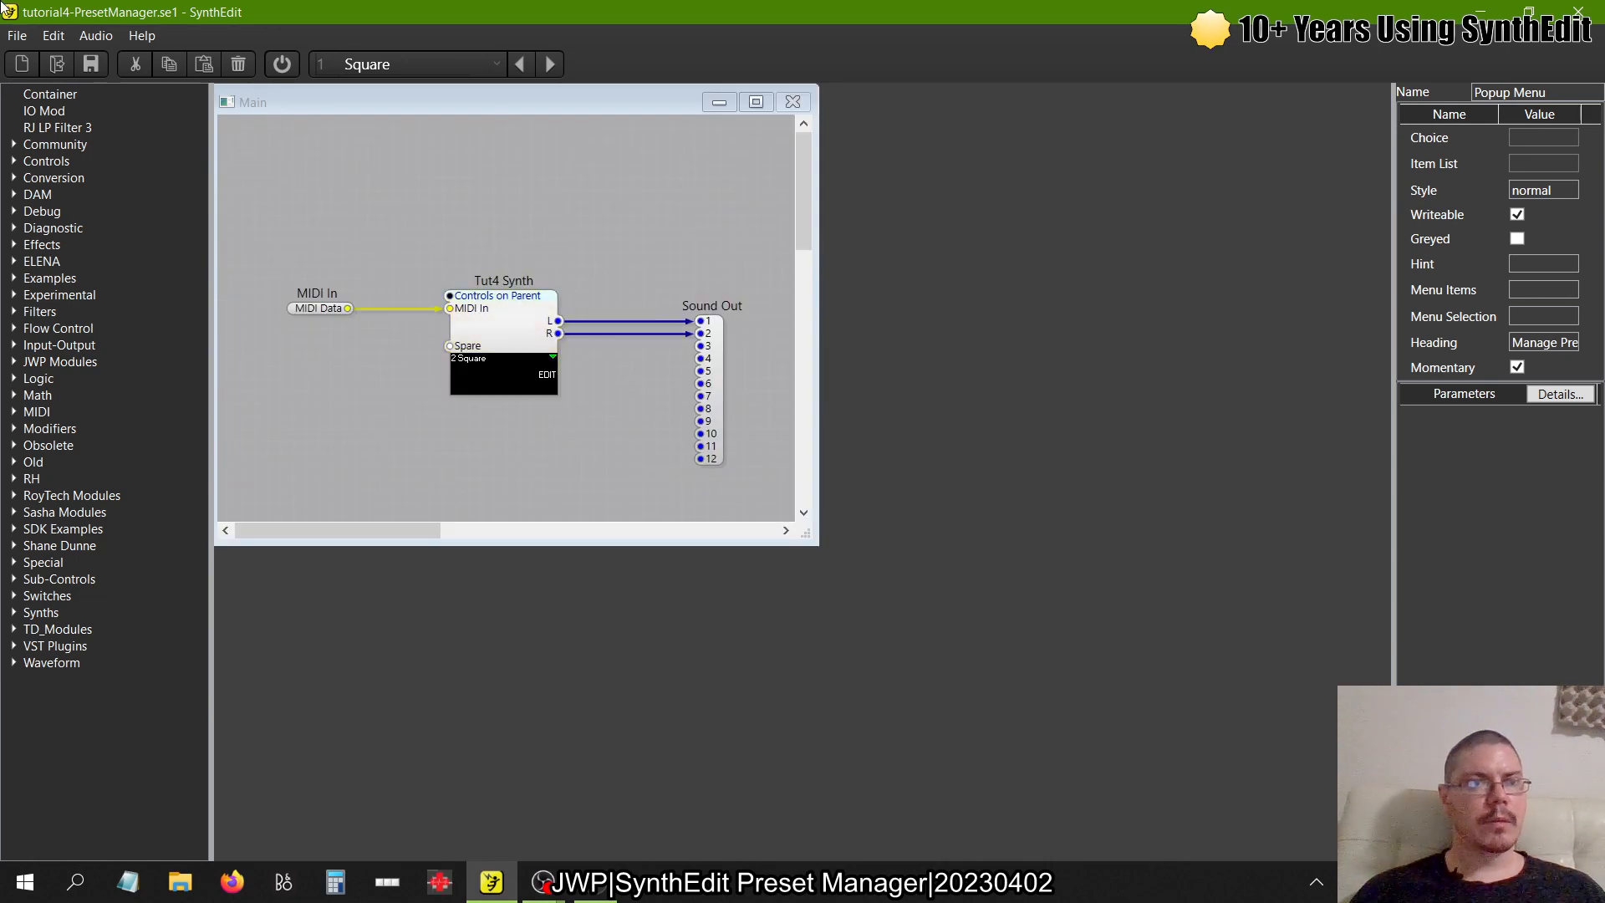
pyautogui.click(16, 35)
pyautogui.click(69, 199)
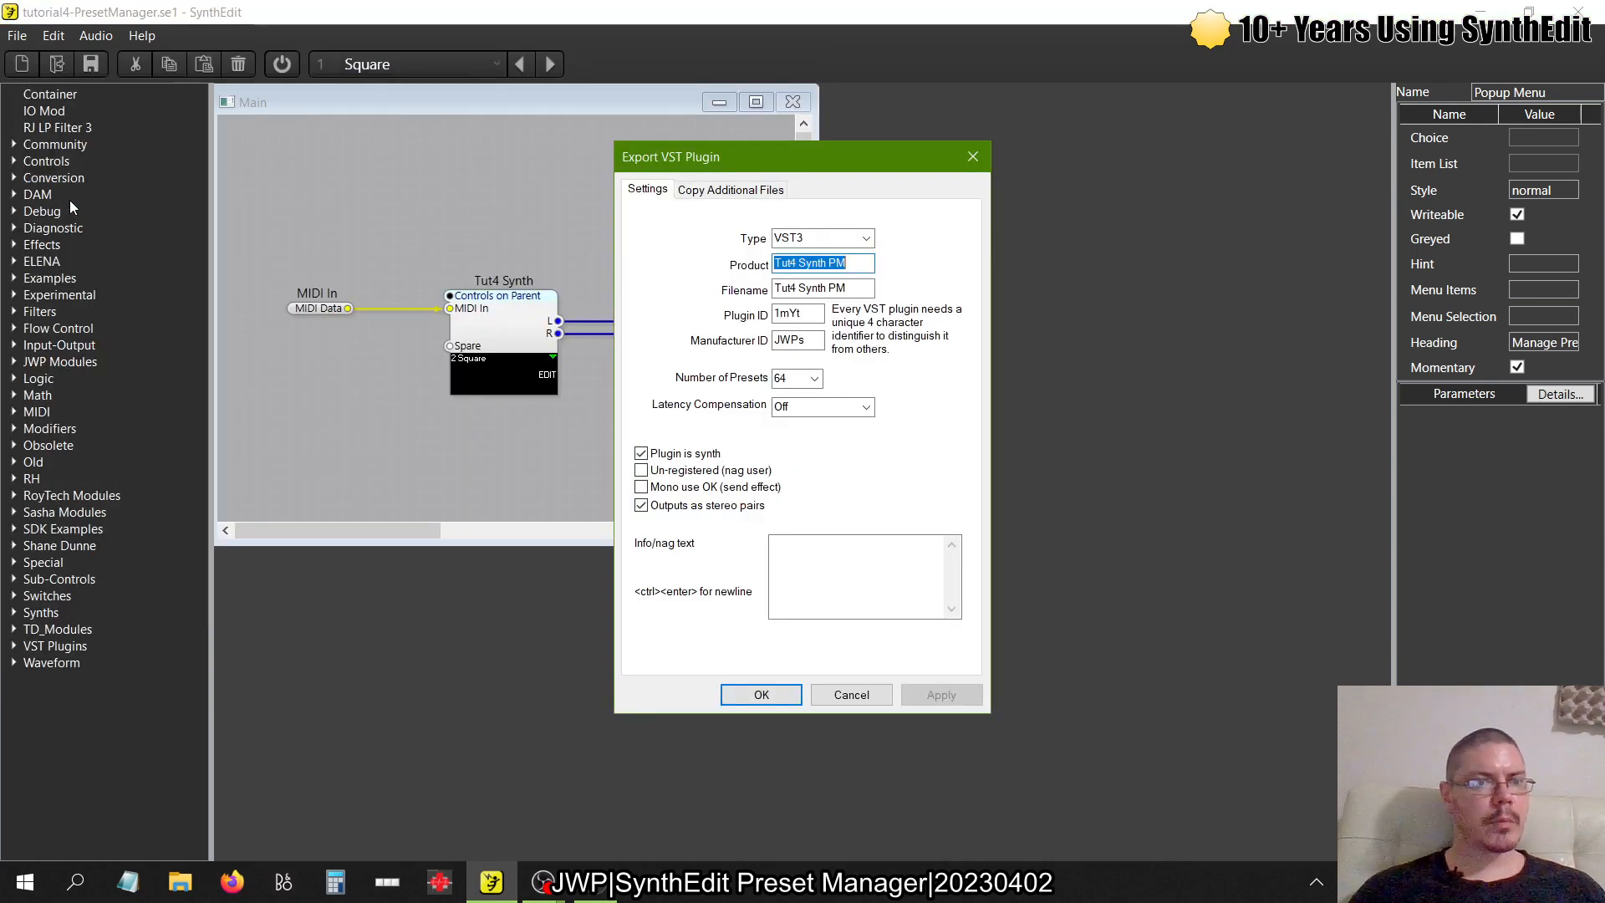
pyautogui.hotkey('alt', 'Tab')
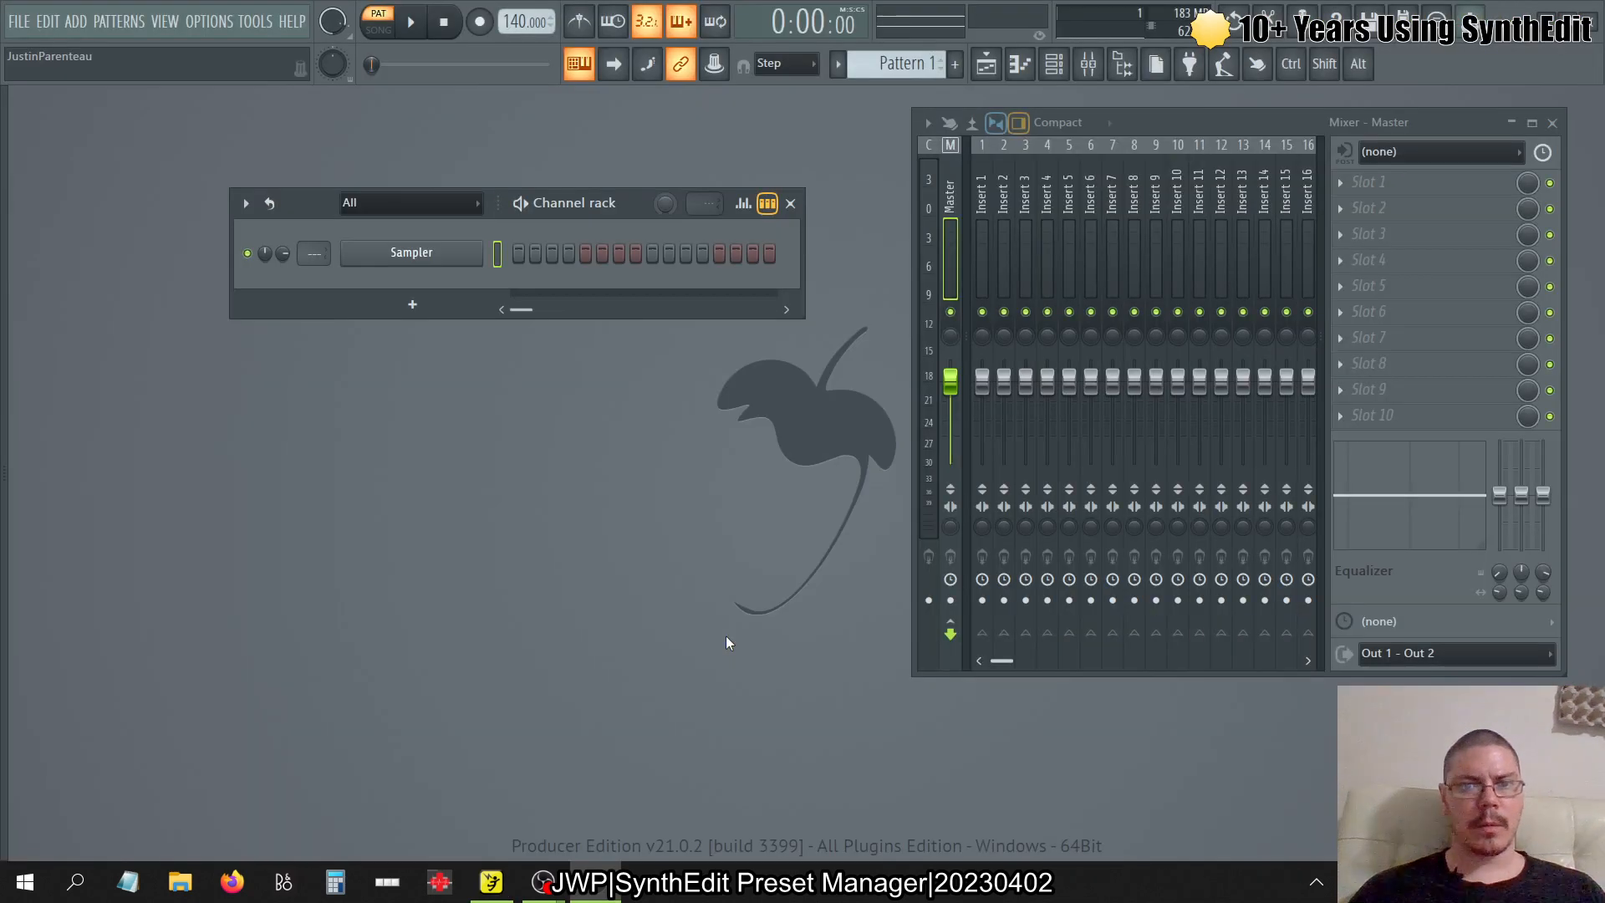
pyautogui.hotkey('alt', 'Tab')
pyautogui.click(764, 695)
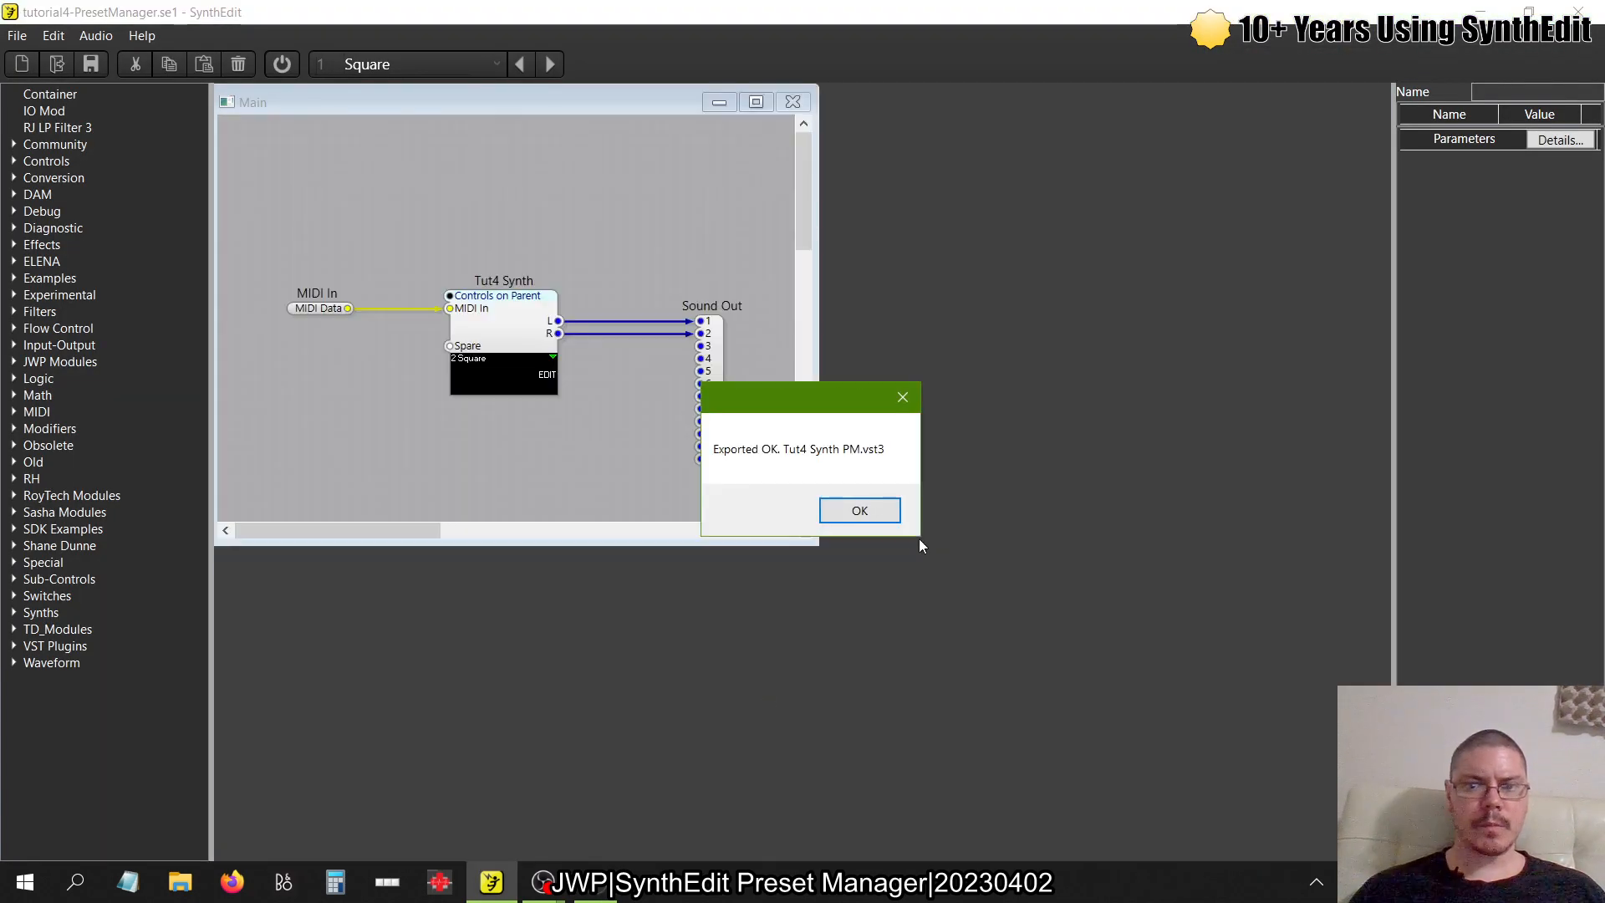
pyautogui.click(862, 508)
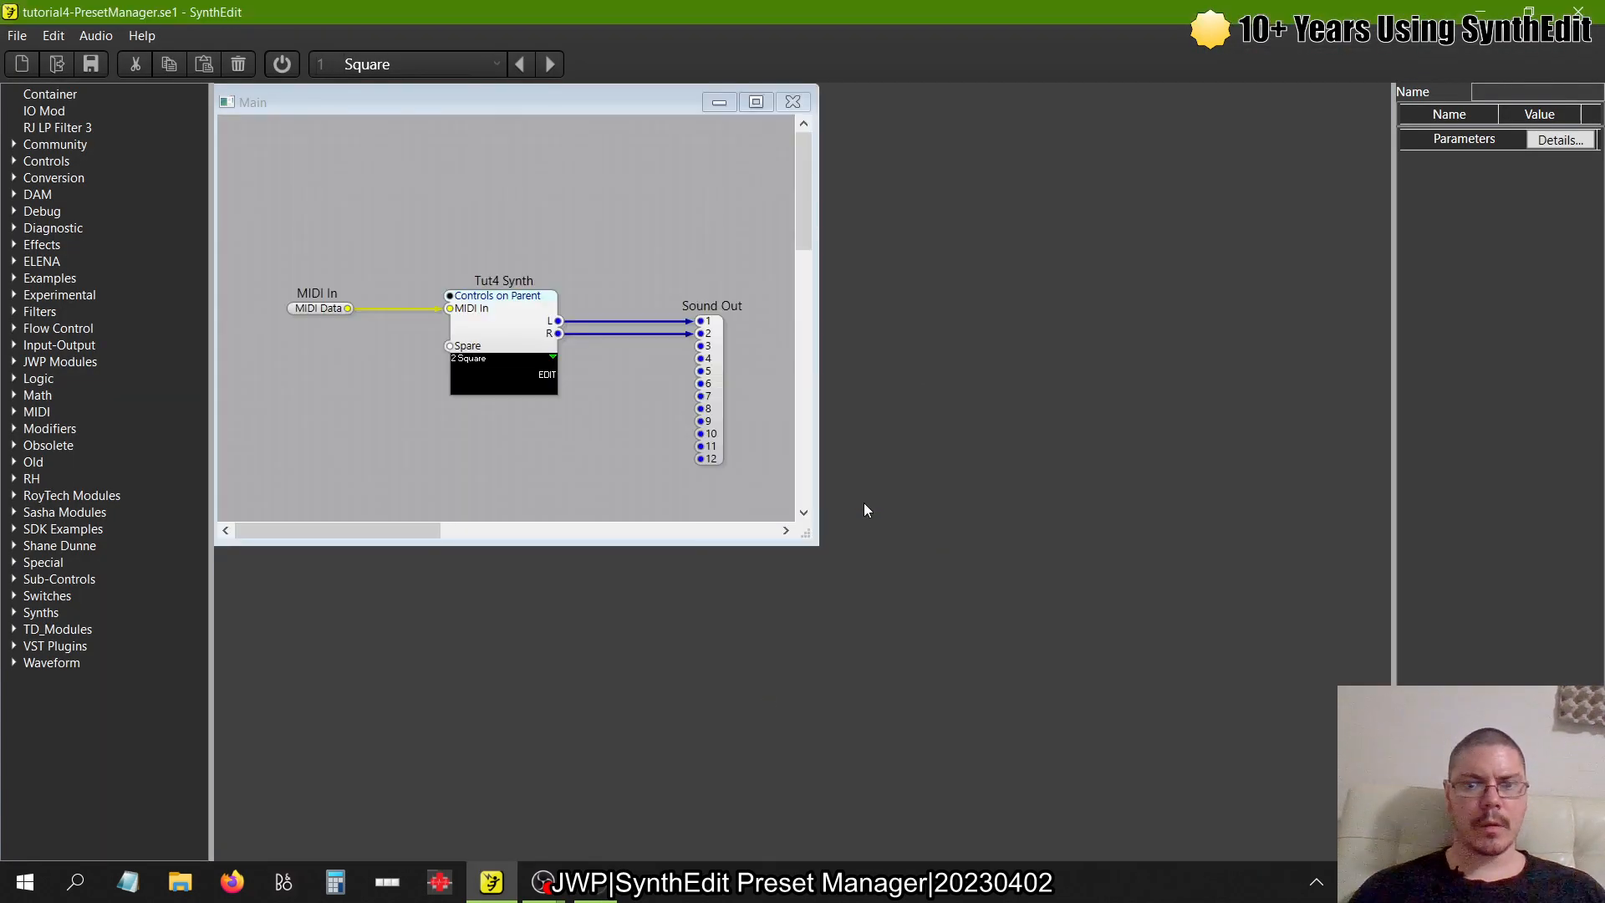
# - Switch to FL Studio and load Tut4 Synth PM from the plugin browser onto the Sampler channel
pyautogui.hotkey('alt', 'Tab')
pyautogui.moveTo(1, 542)
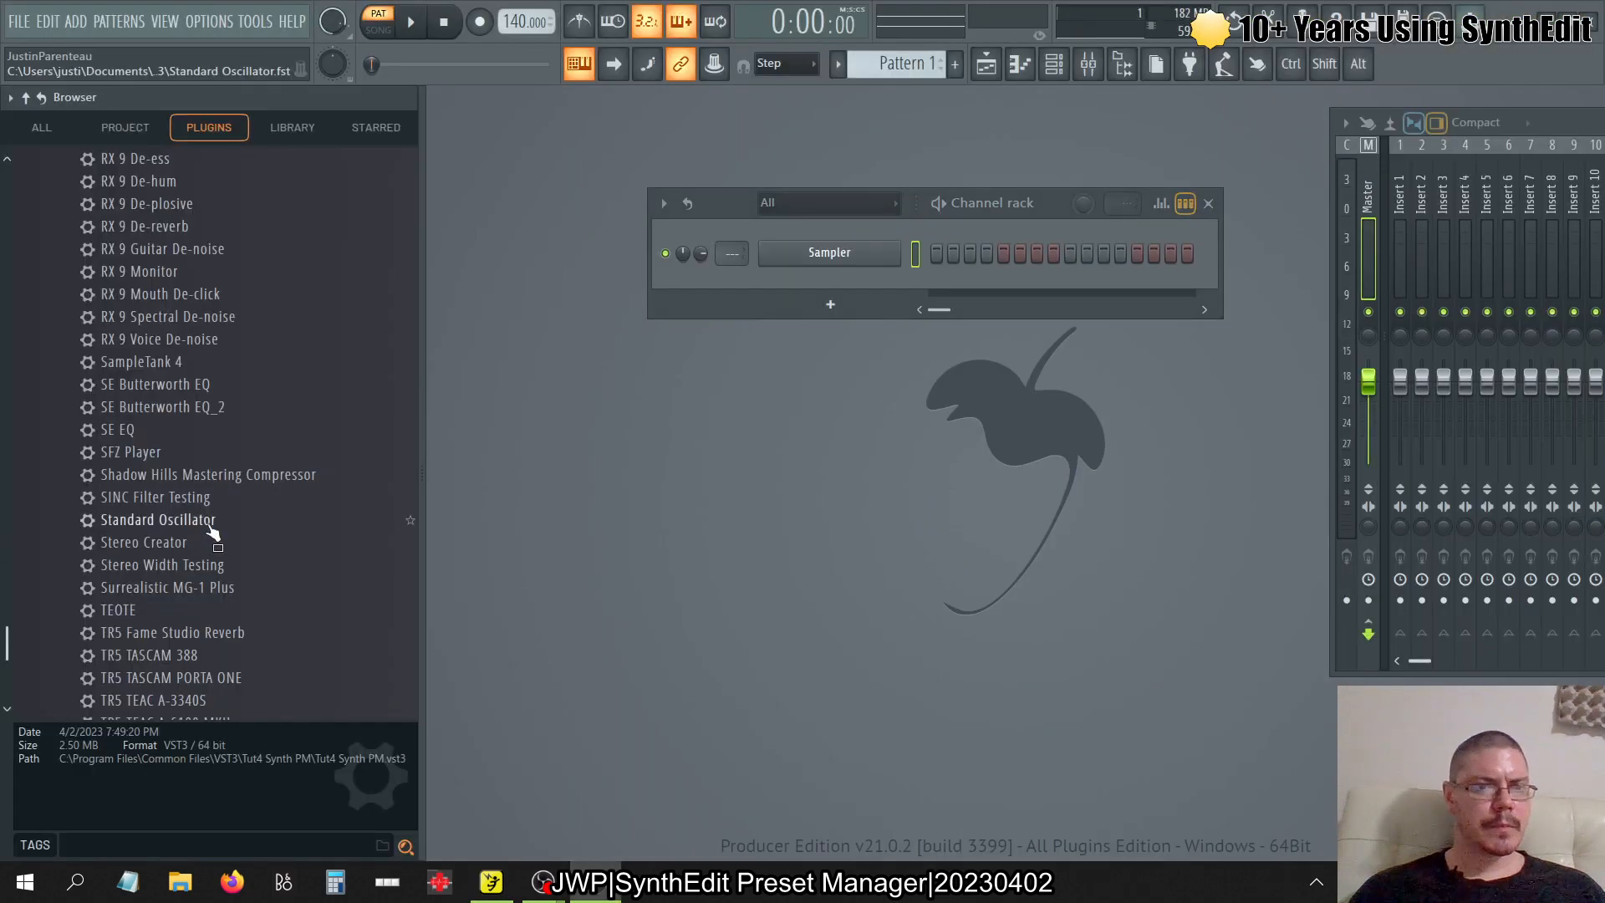
pyautogui.scroll(-2, 155, 405)
pyautogui.moveTo(126, 638); pyautogui.dragTo(400, 244)
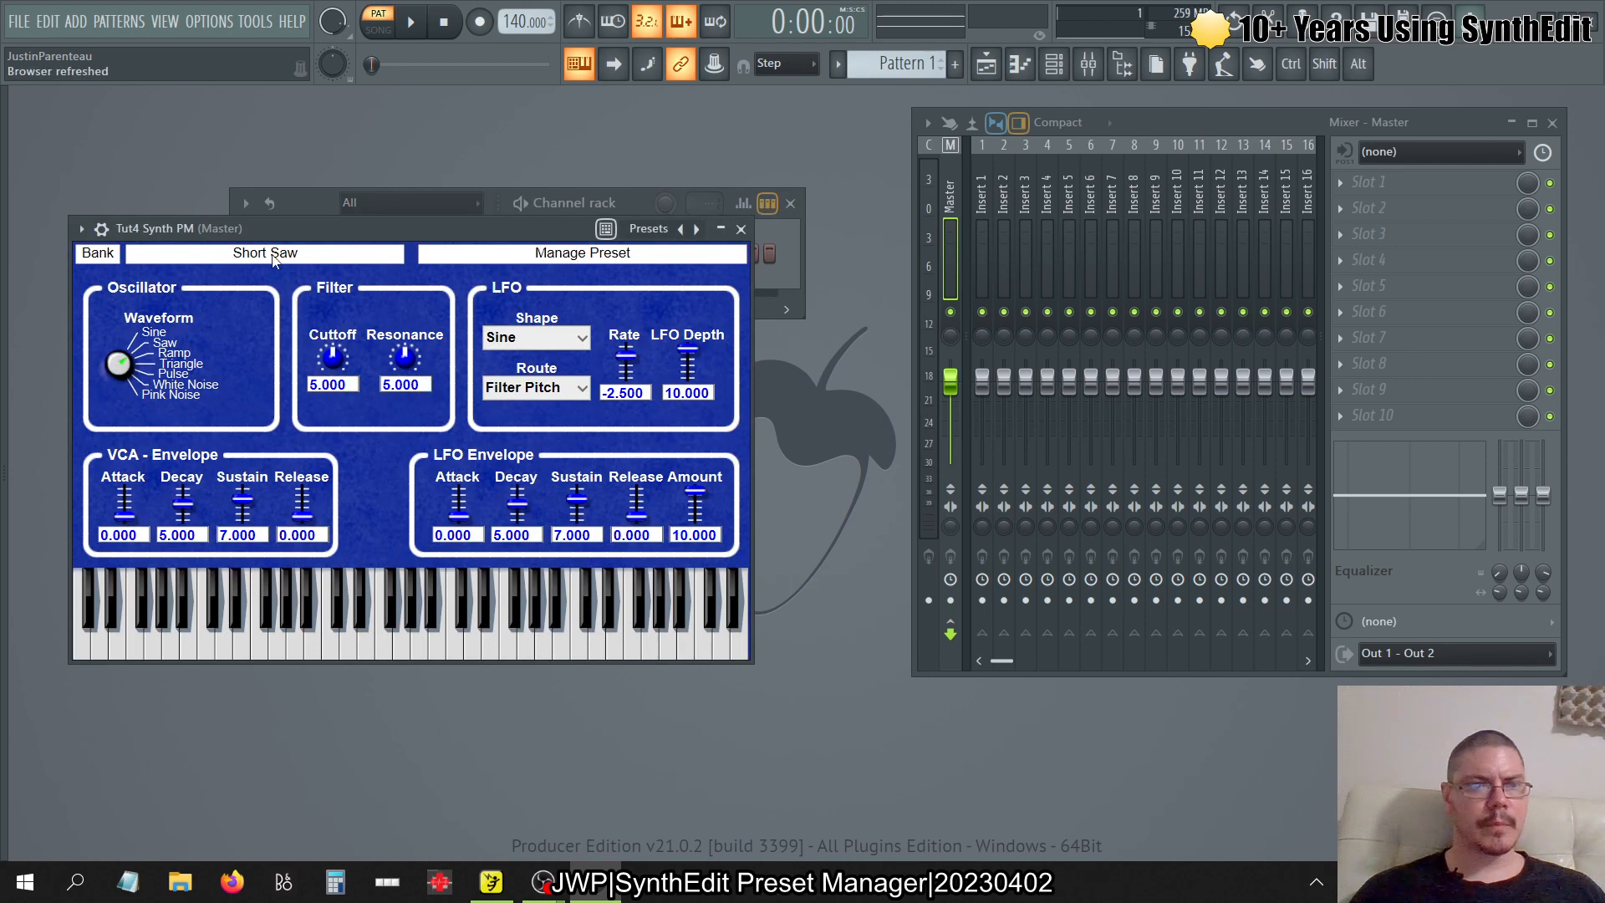
# - Try the Square preset from the Squares category, followed by (Copy 1) Short Saw from Saws
pyautogui.click(120, 255)
pyautogui.moveTo(121, 295)
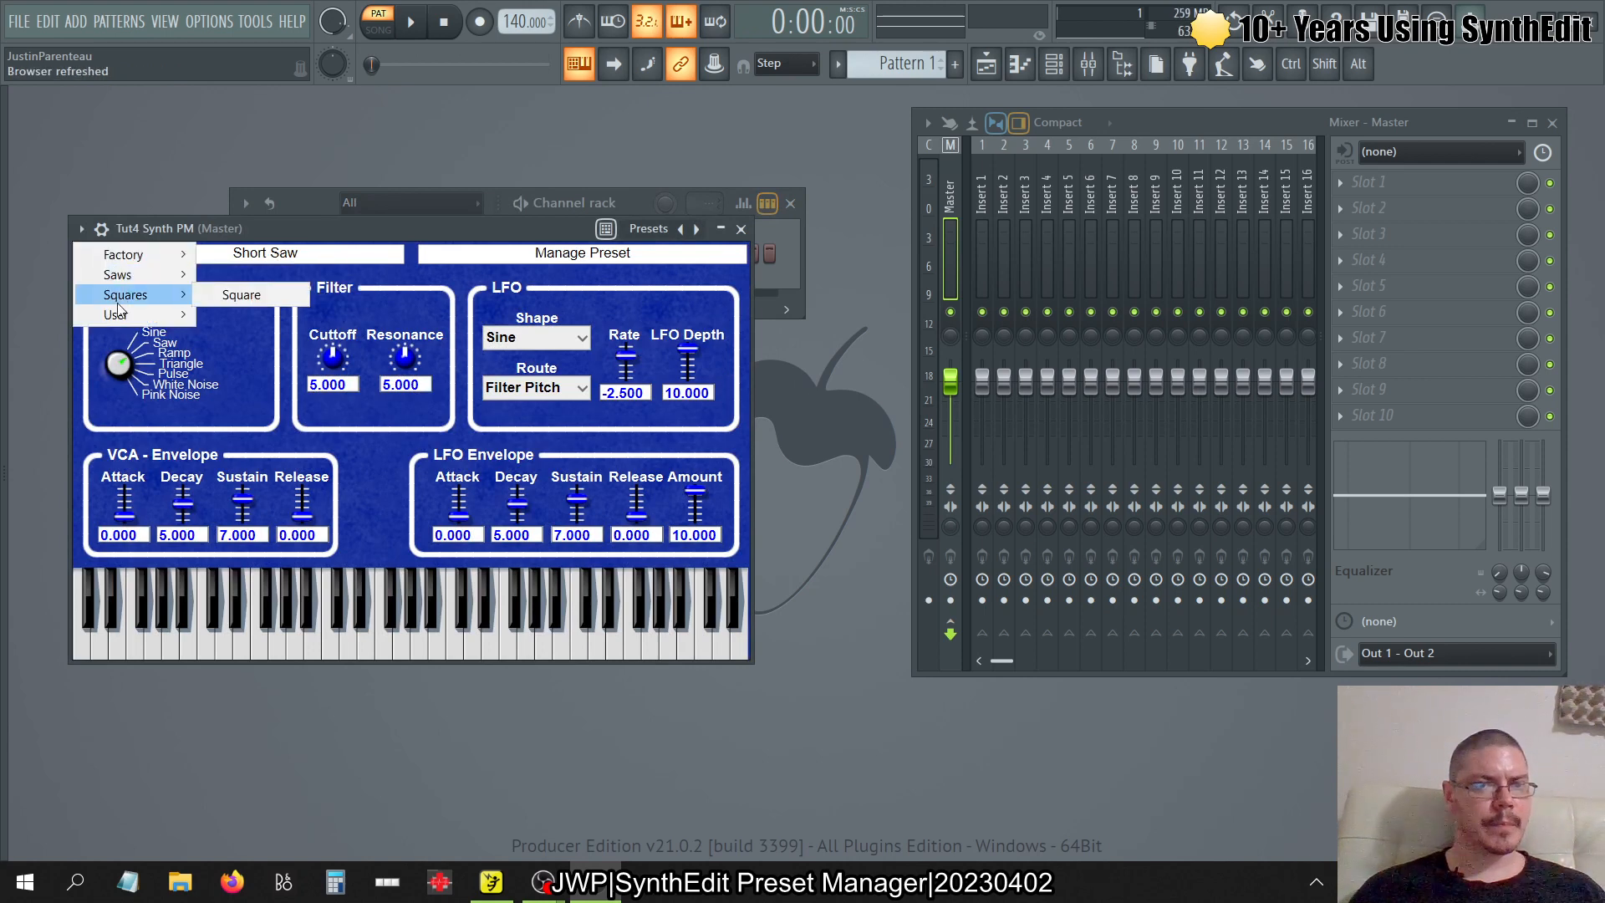
pyautogui.click(251, 297)
pyautogui.click(109, 261)
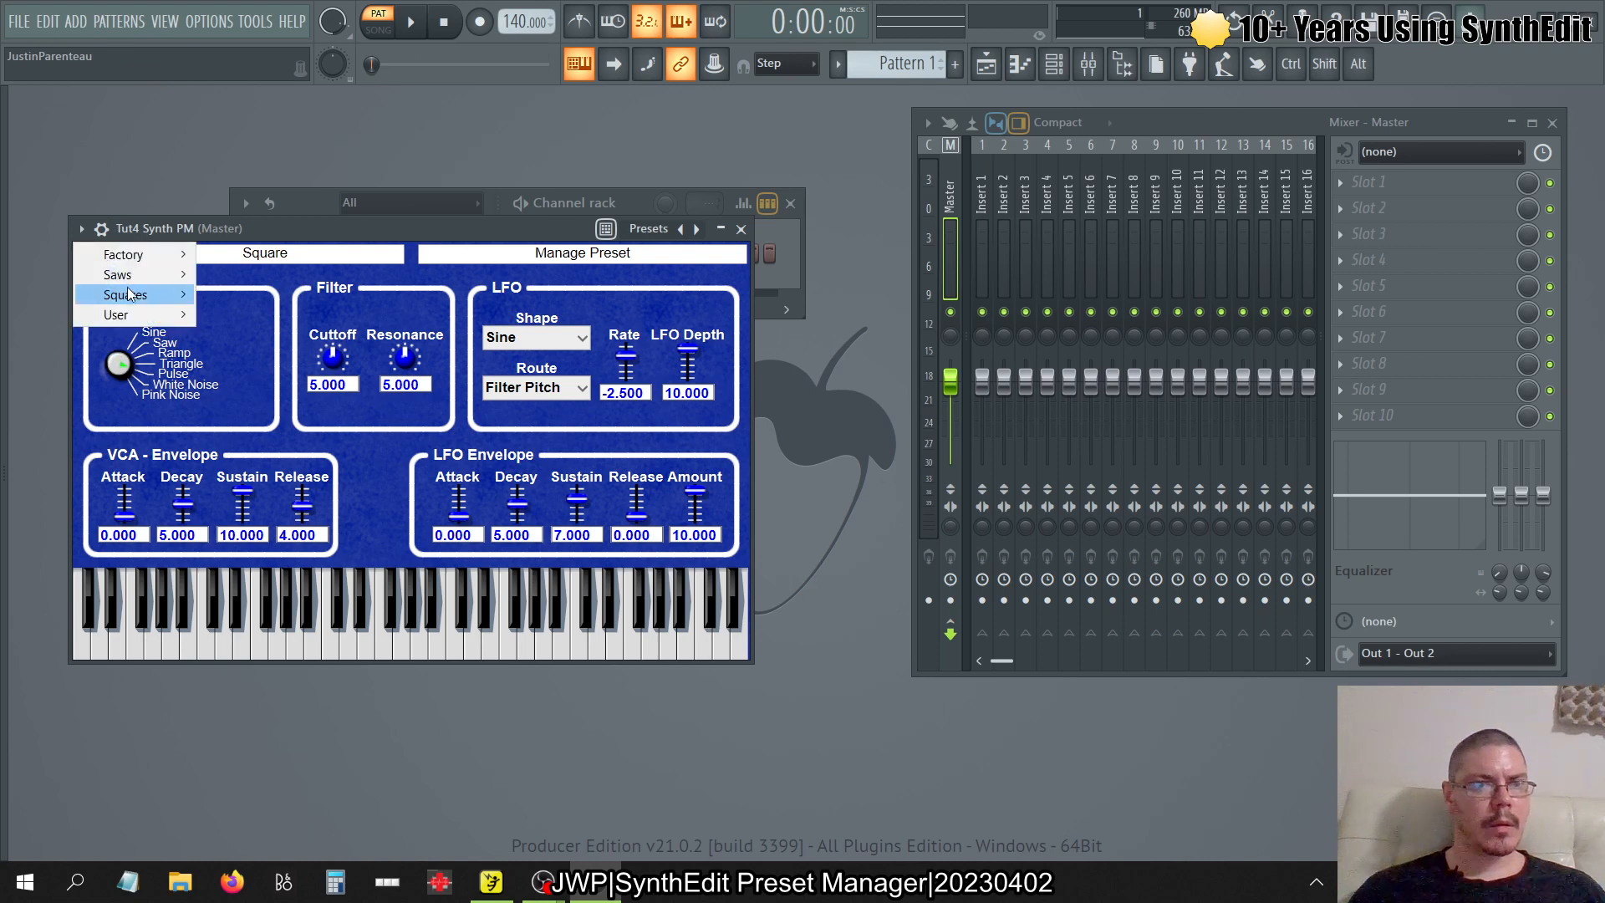
pyautogui.moveTo(121, 276)
pyautogui.click(233, 278)
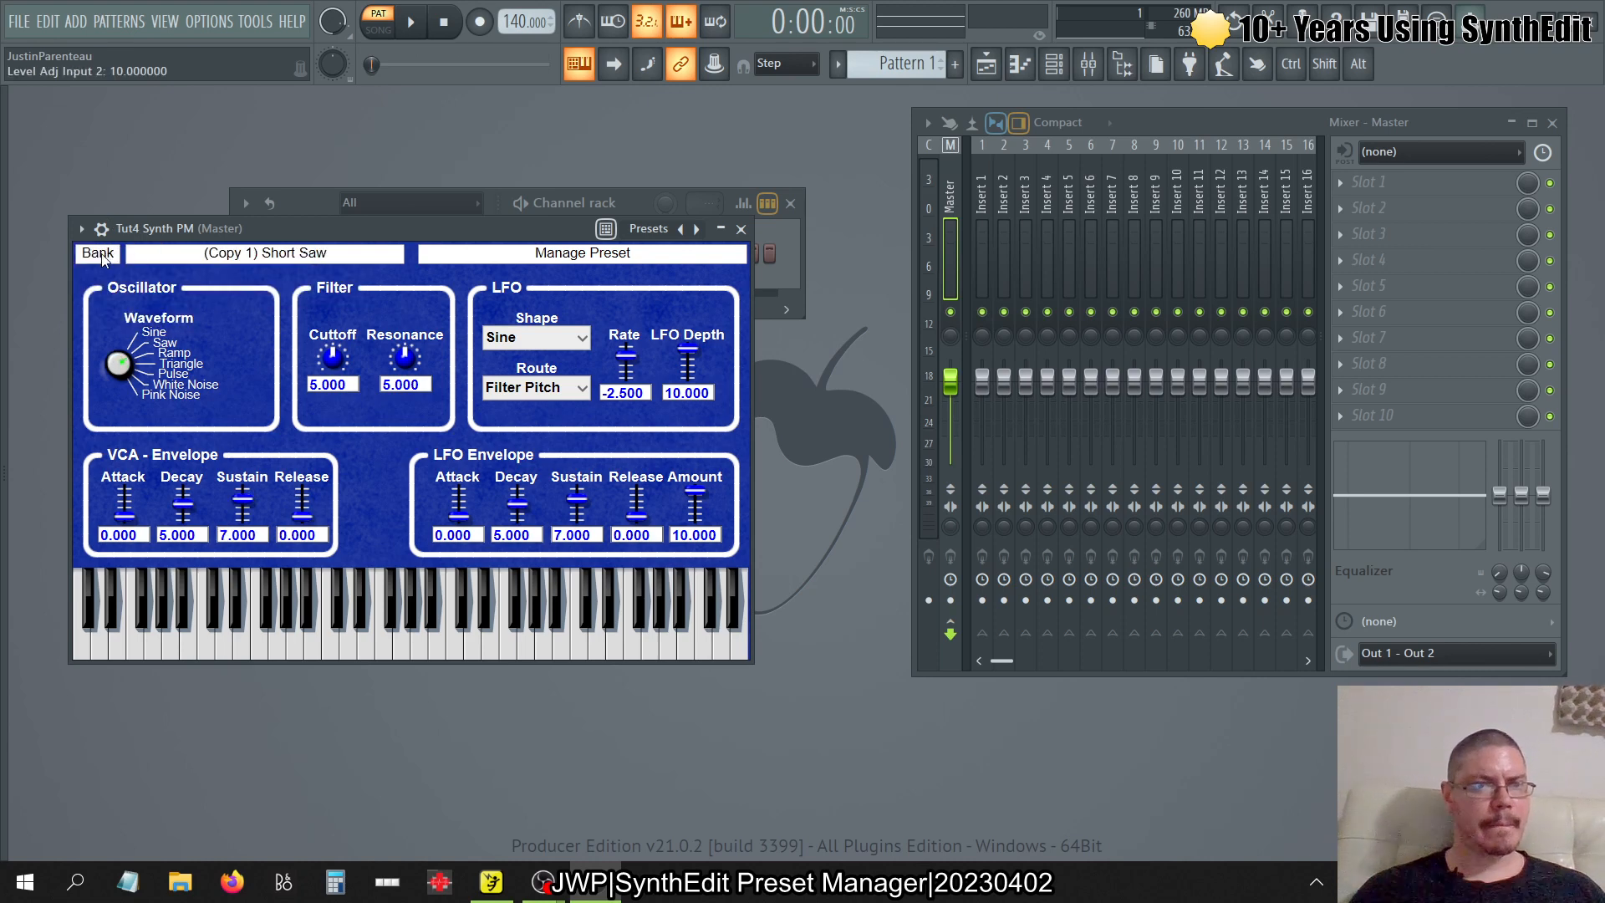
# - Try the Default preset from the Factory category and Preset 1 from User, and review the User preset list
pyautogui.click(109, 252)
pyautogui.click(247, 261)
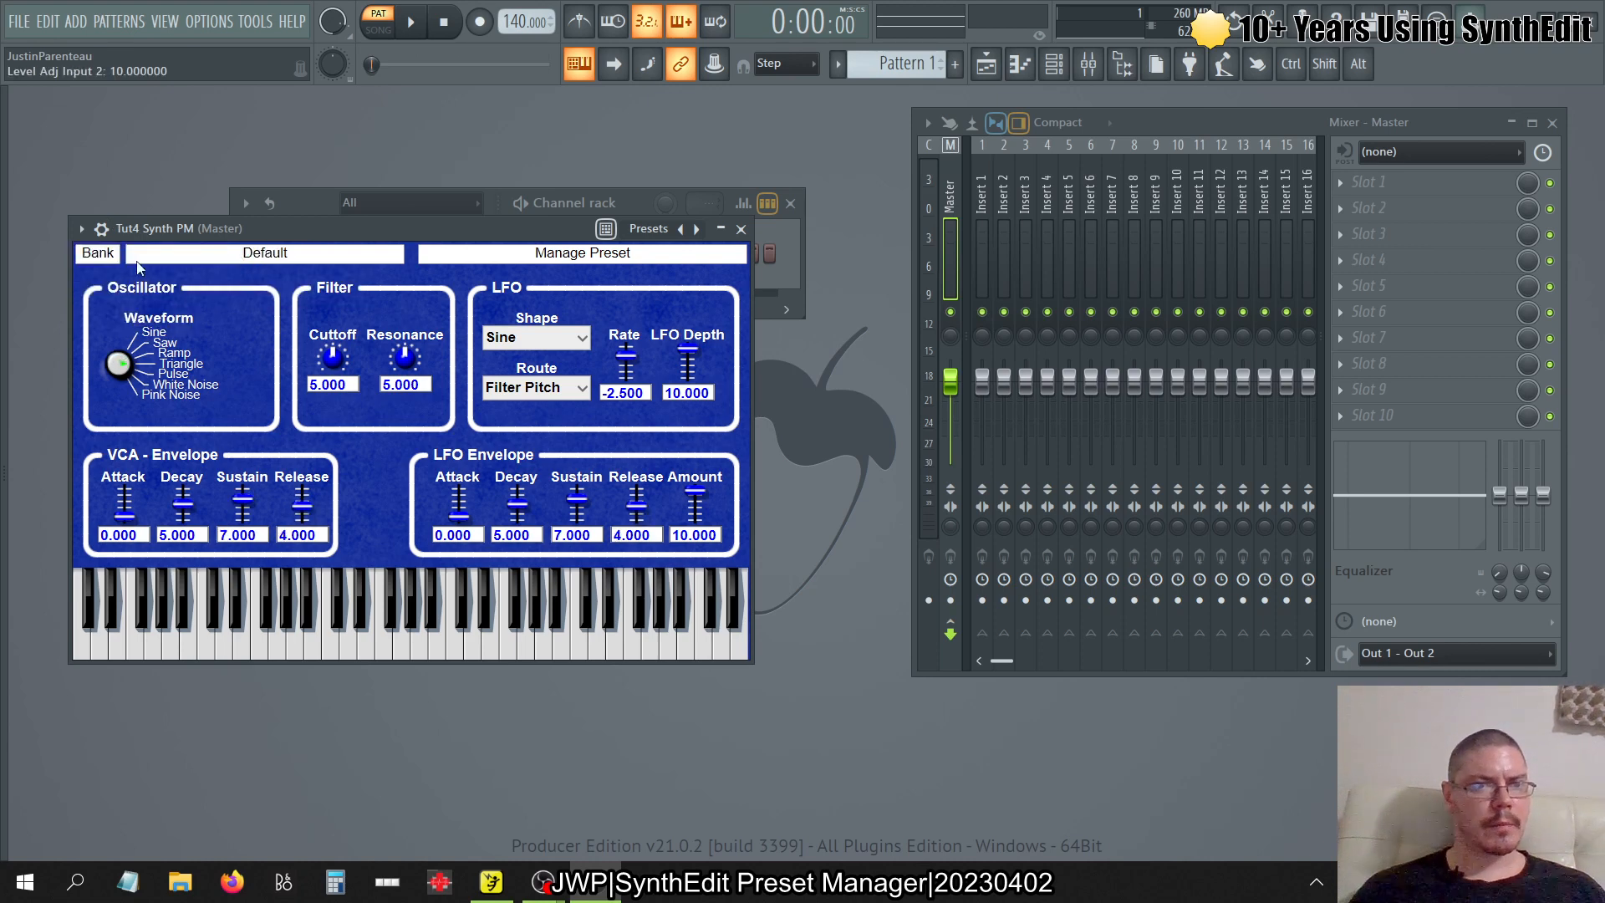
pyautogui.click(96, 259)
pyautogui.moveTo(124, 316)
pyautogui.click(208, 315)
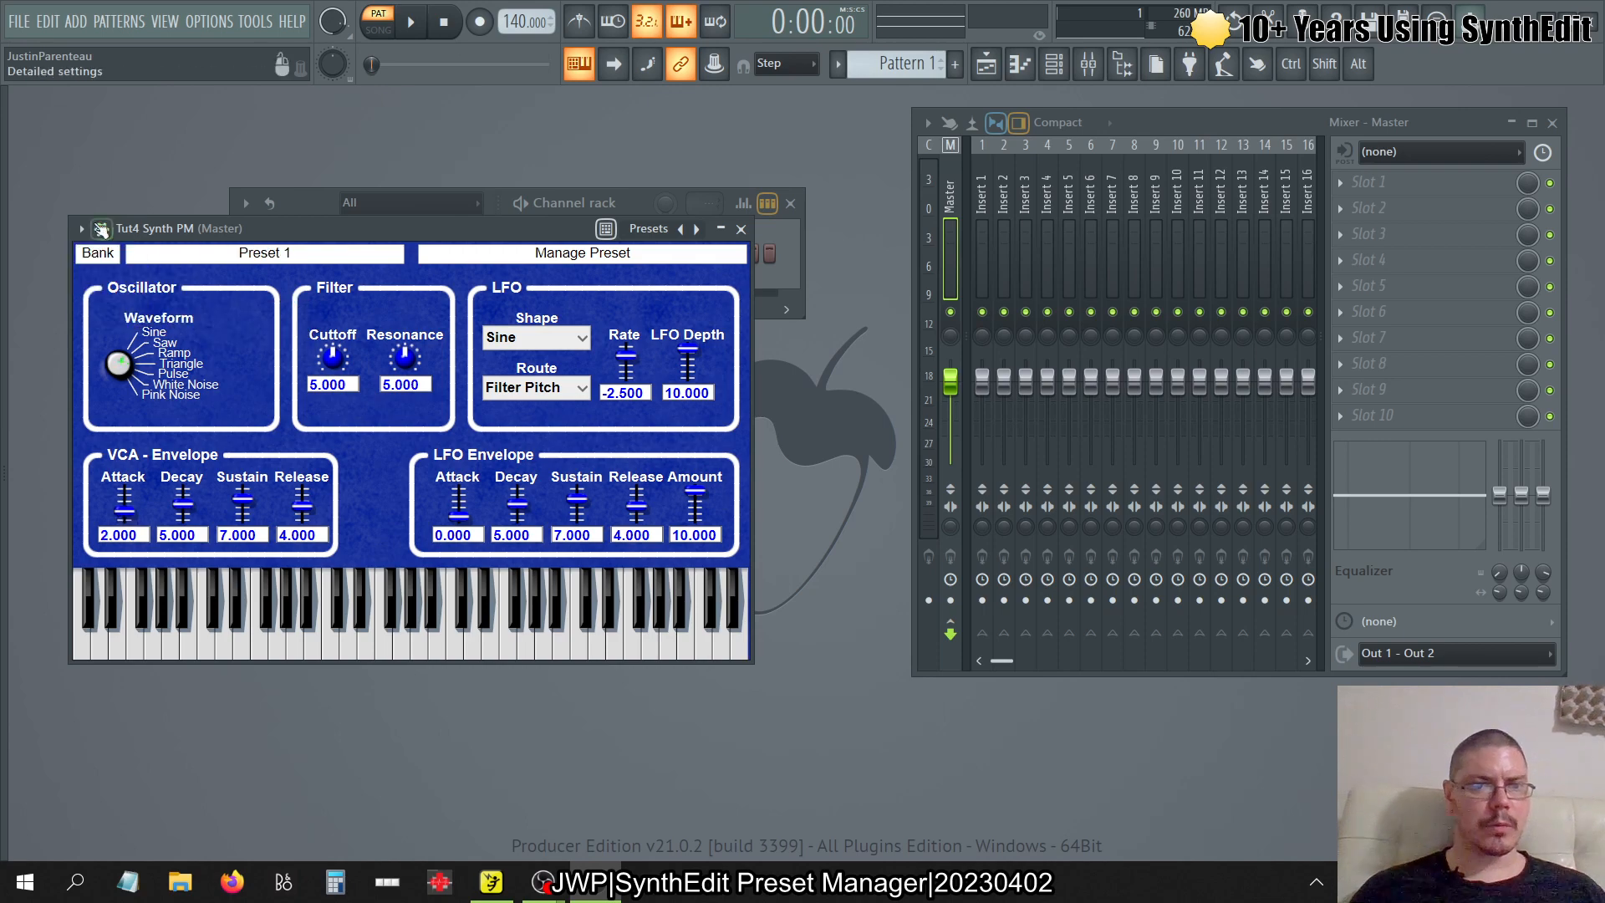
pyautogui.click(97, 254)
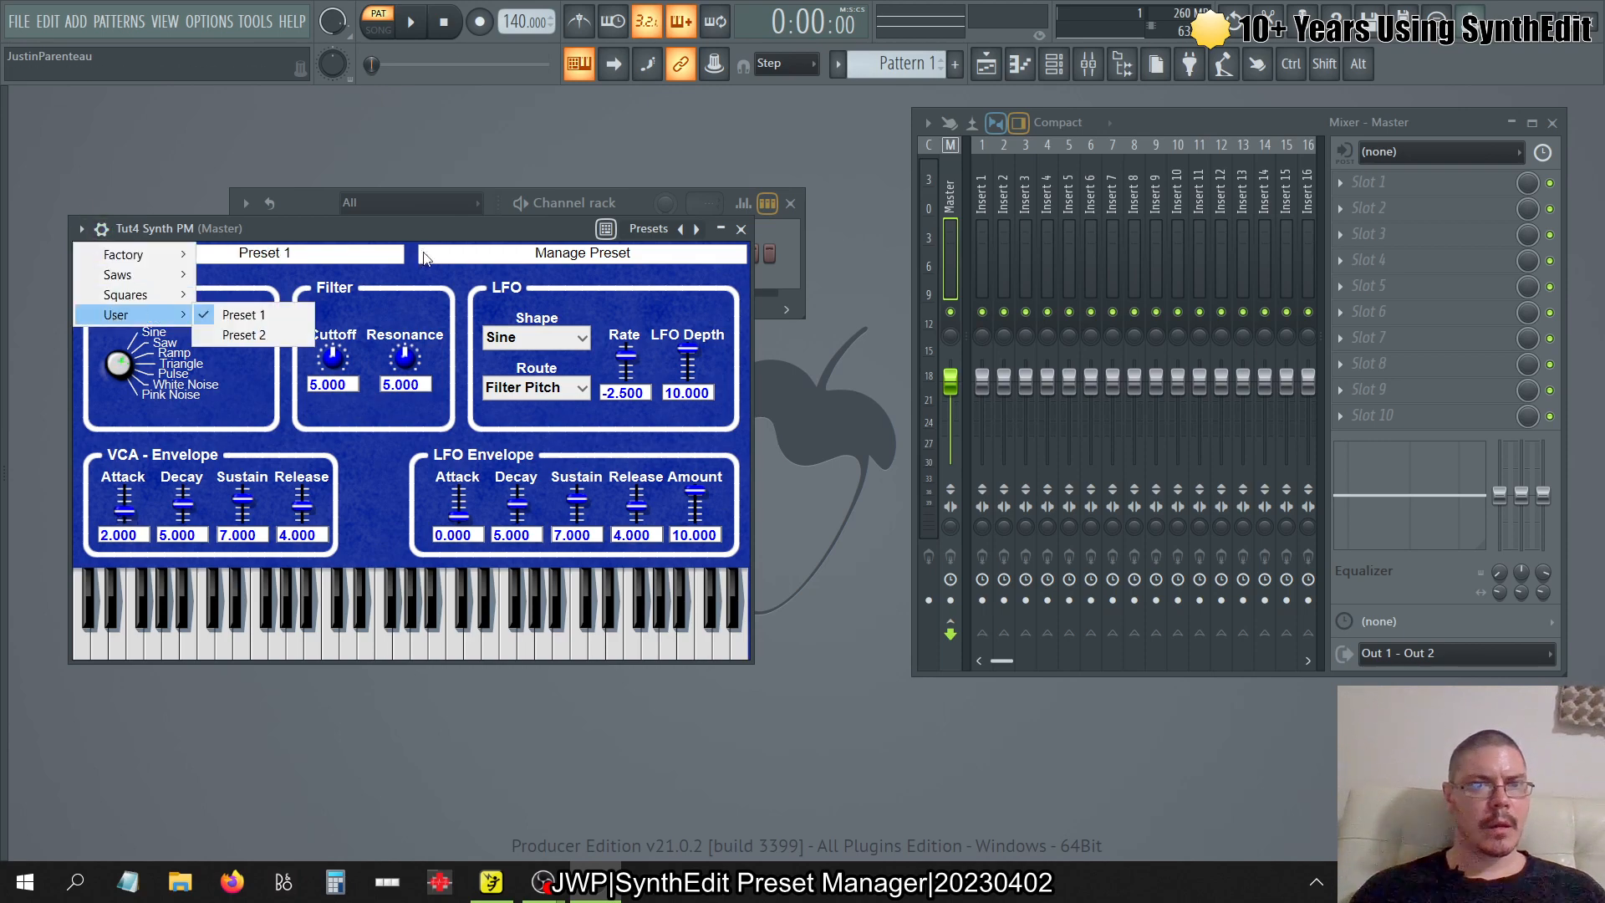
pyautogui.click(372, 233)
# - Move the synth's plugin window clear of the channel rack and delete the Tut4 Synth PM channel
pyautogui.moveTo(483, 225); pyautogui.dragTo(860, 181)
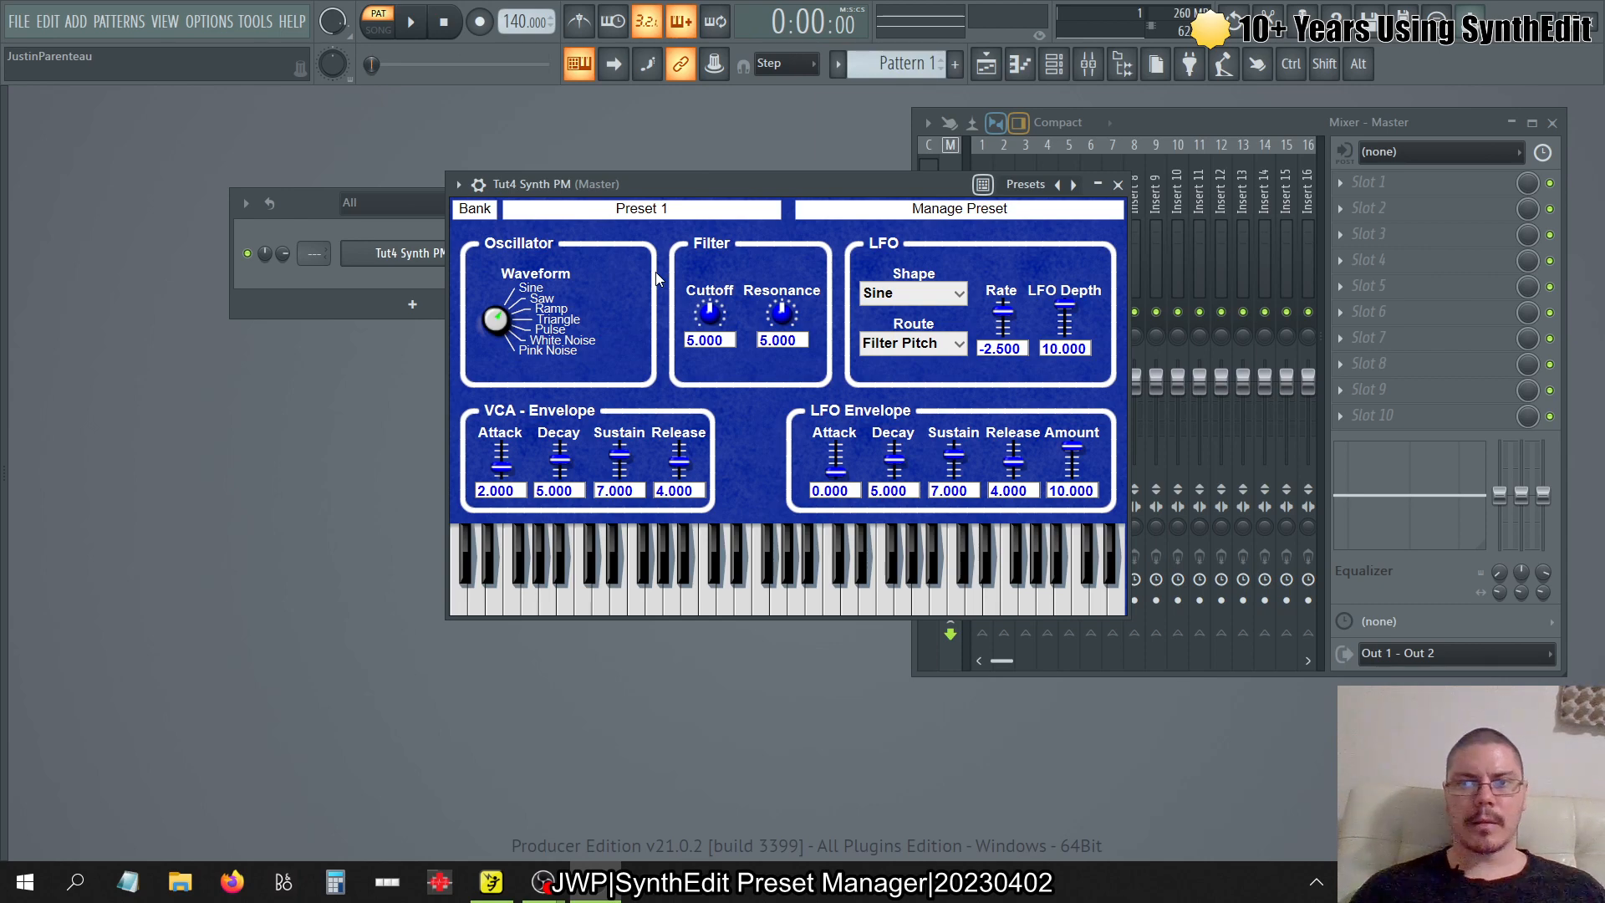
pyautogui.click(306, 199)
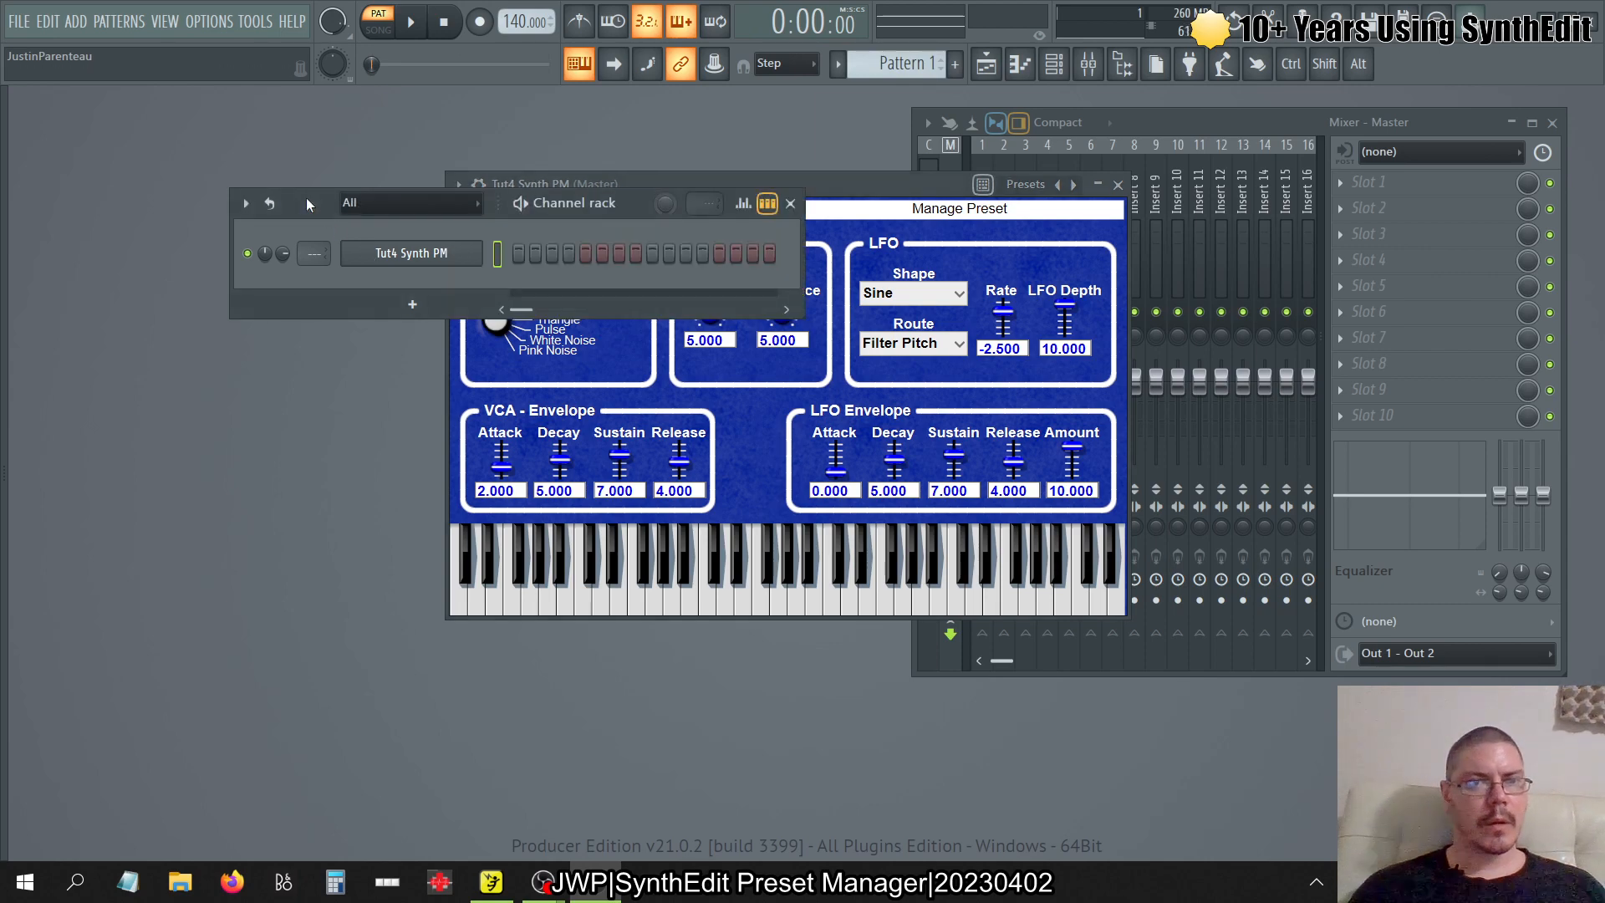
pyautogui.moveTo(854, 201); pyautogui.dragTo(841, 383)
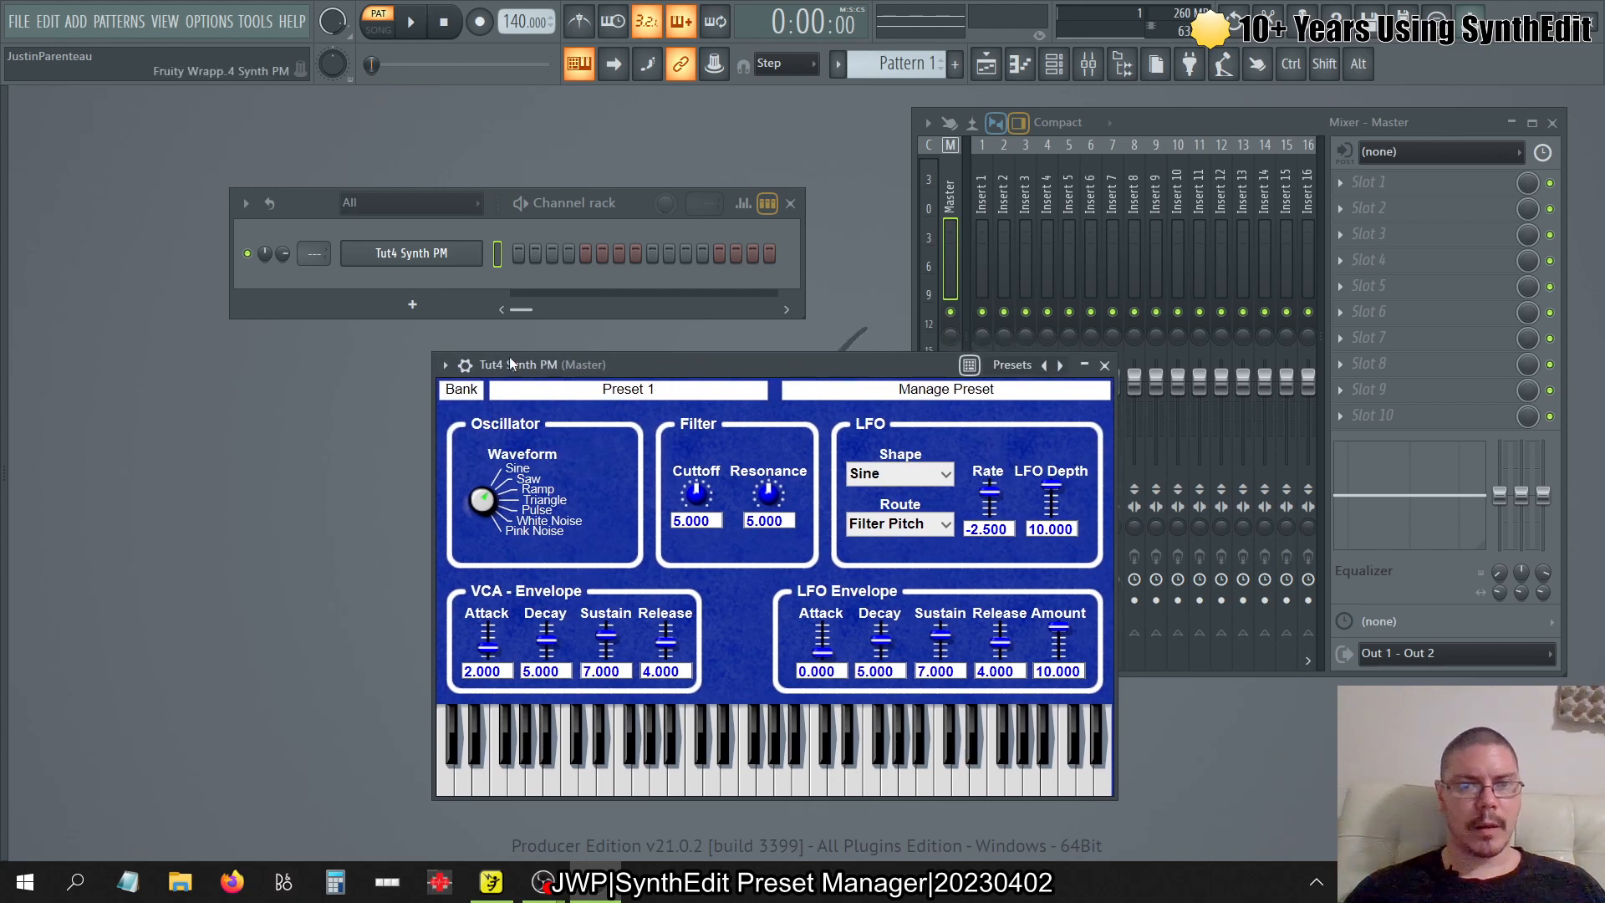
pyautogui.moveTo(708, 362); pyautogui.dragTo(504, 334)
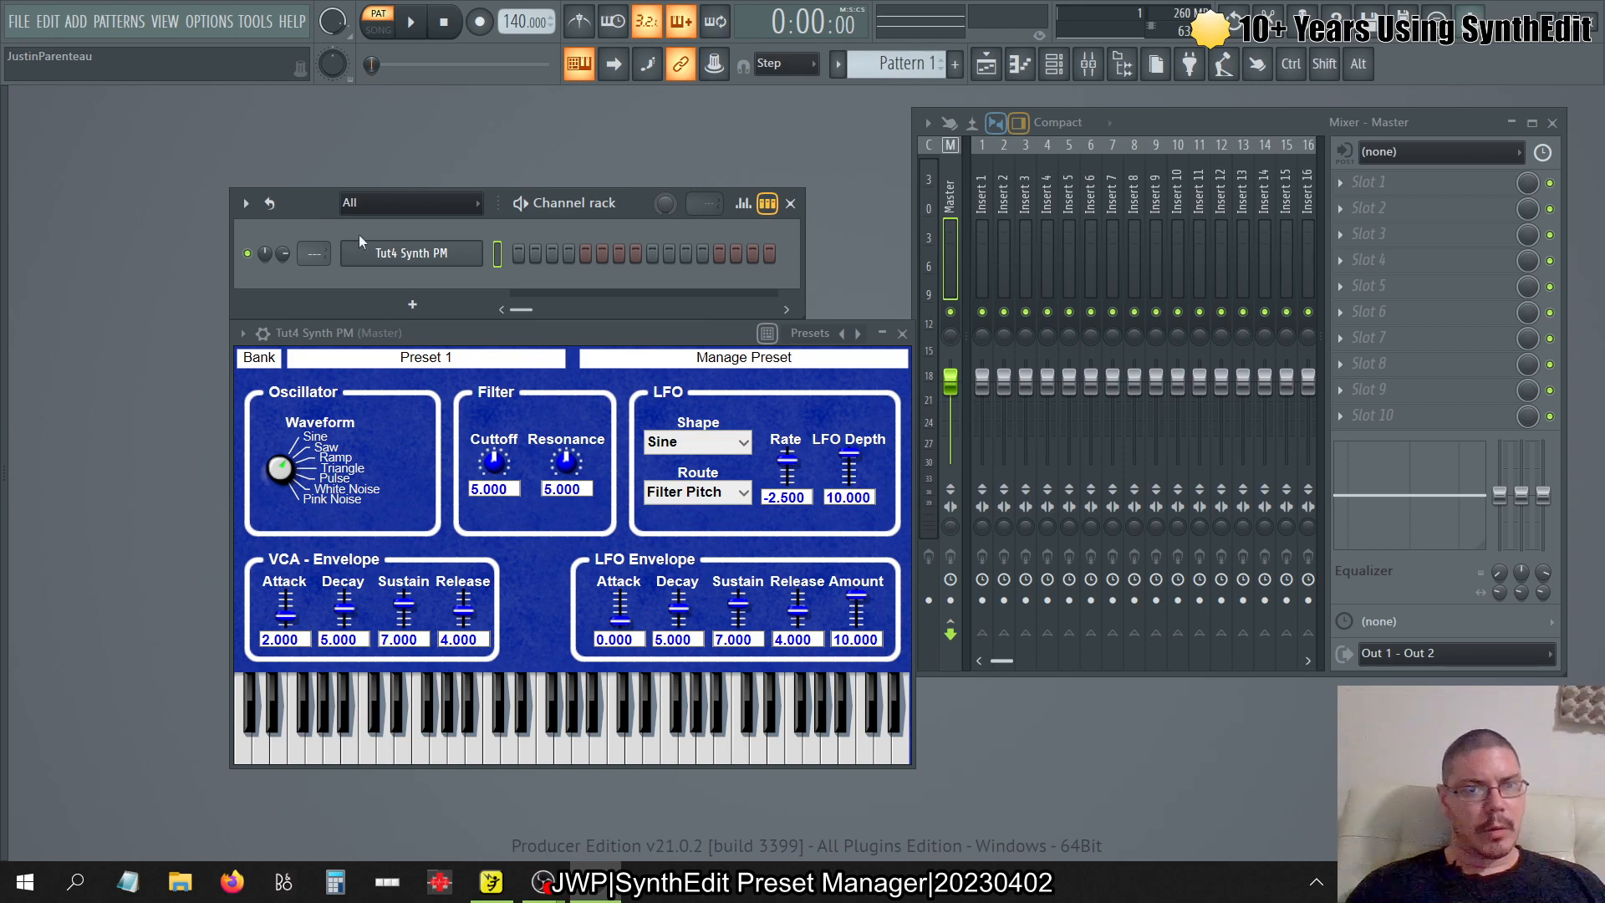
pyautogui.rightClick(414, 265)
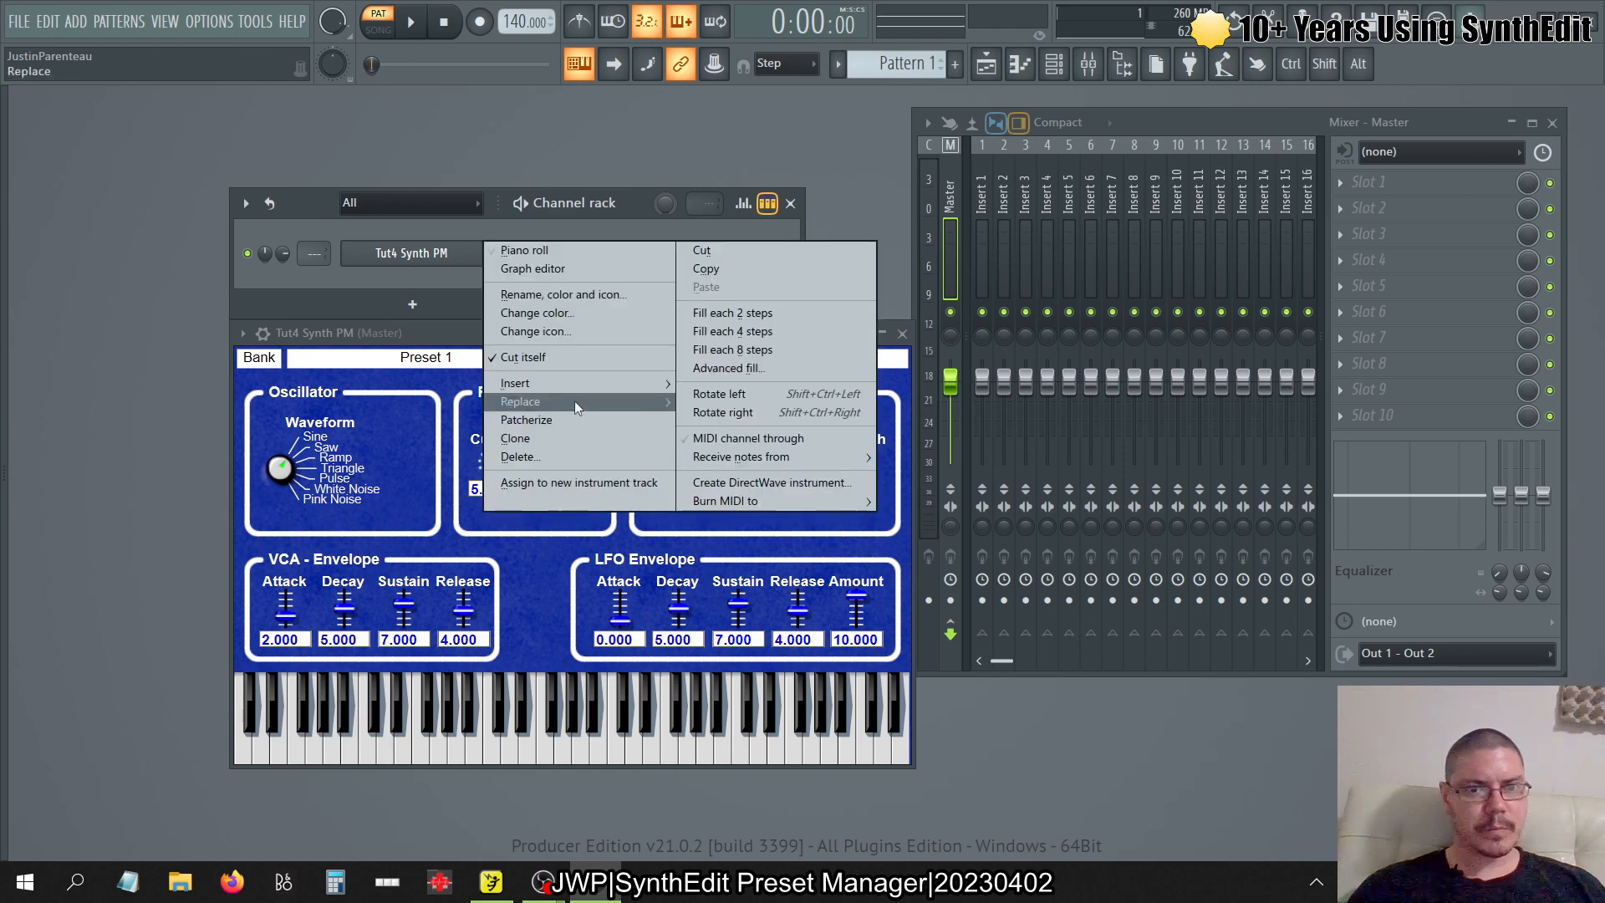
pyautogui.click(546, 458)
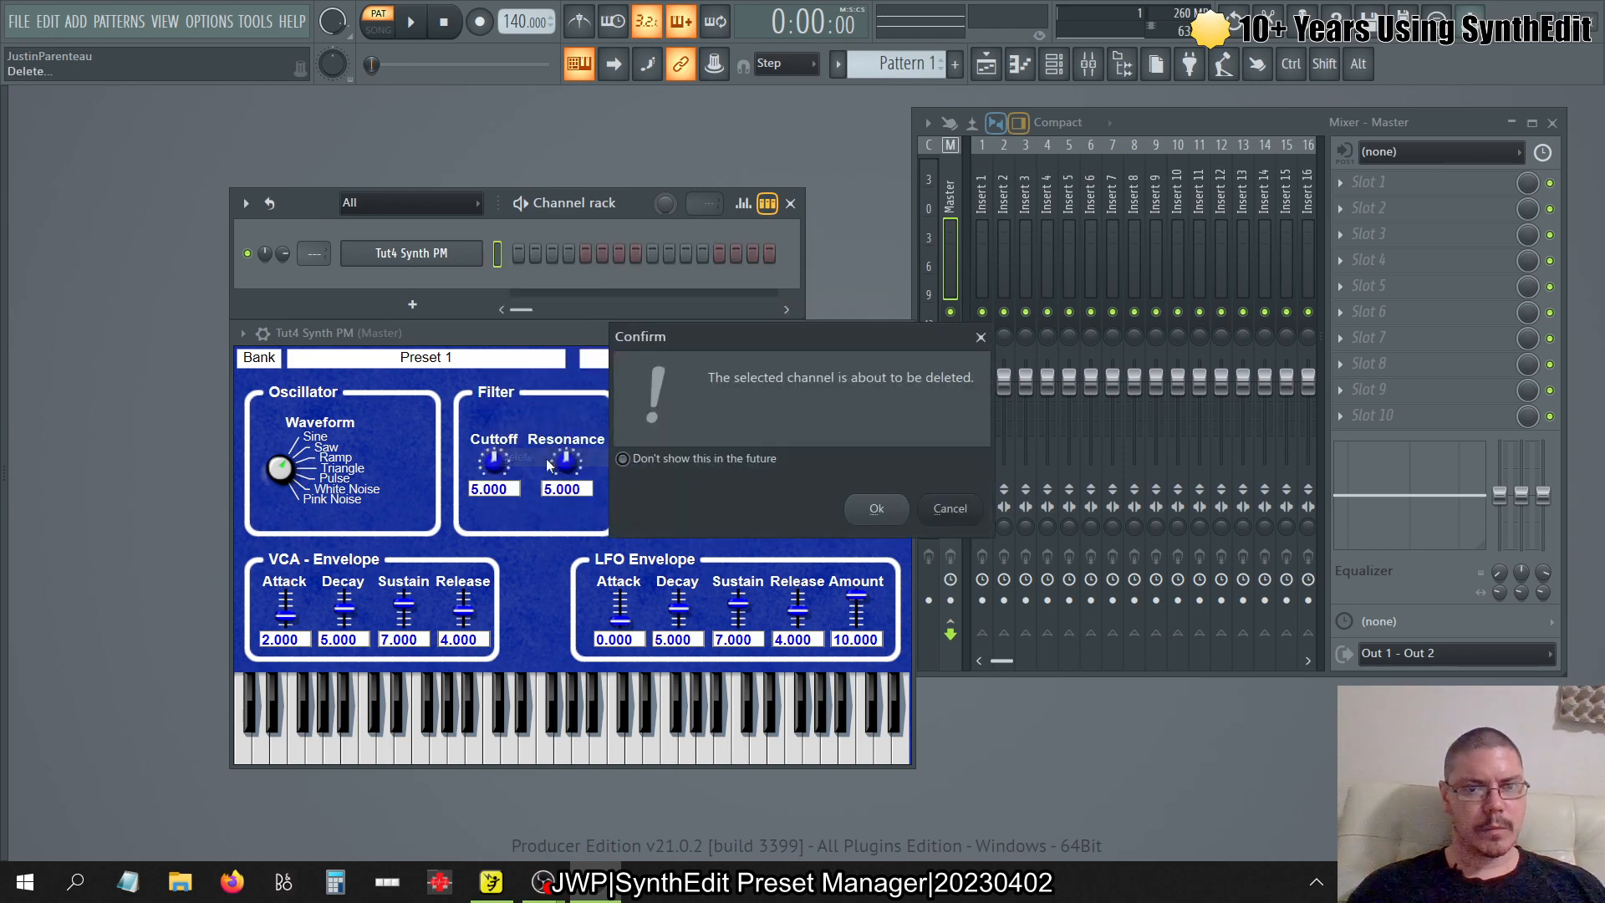
pyautogui.click(875, 509)
# - Switch to SynthEdit, open the Tut4 Synth container to examine its module structure, and show its panel layout
pyautogui.hotkey('alt', 'Tab')
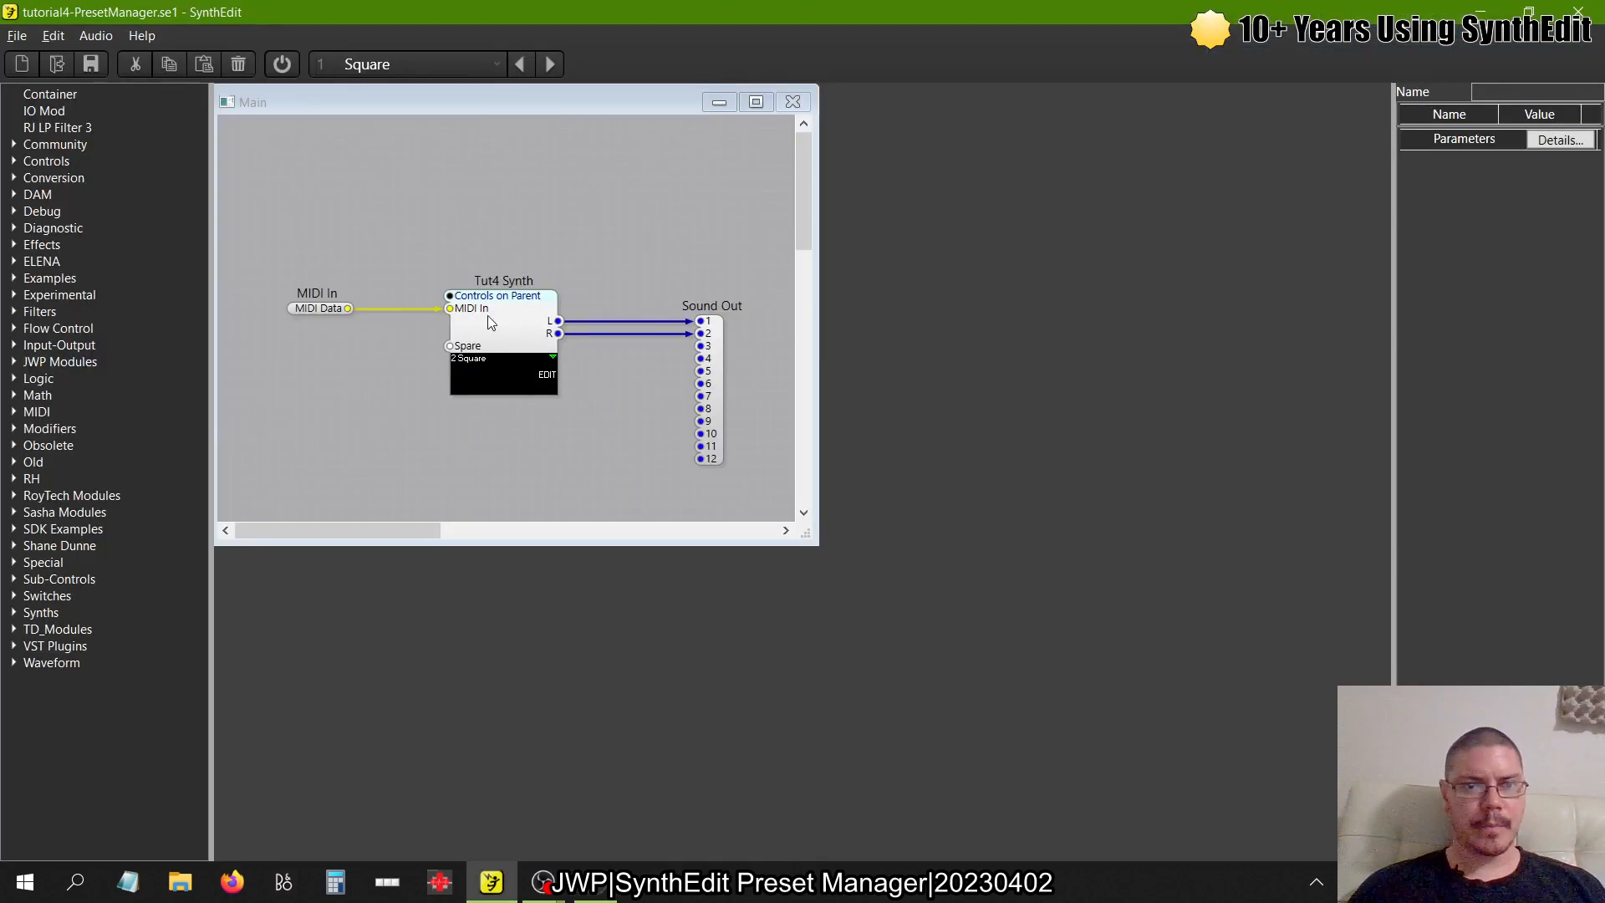
pyautogui.doubleClick(488, 314)
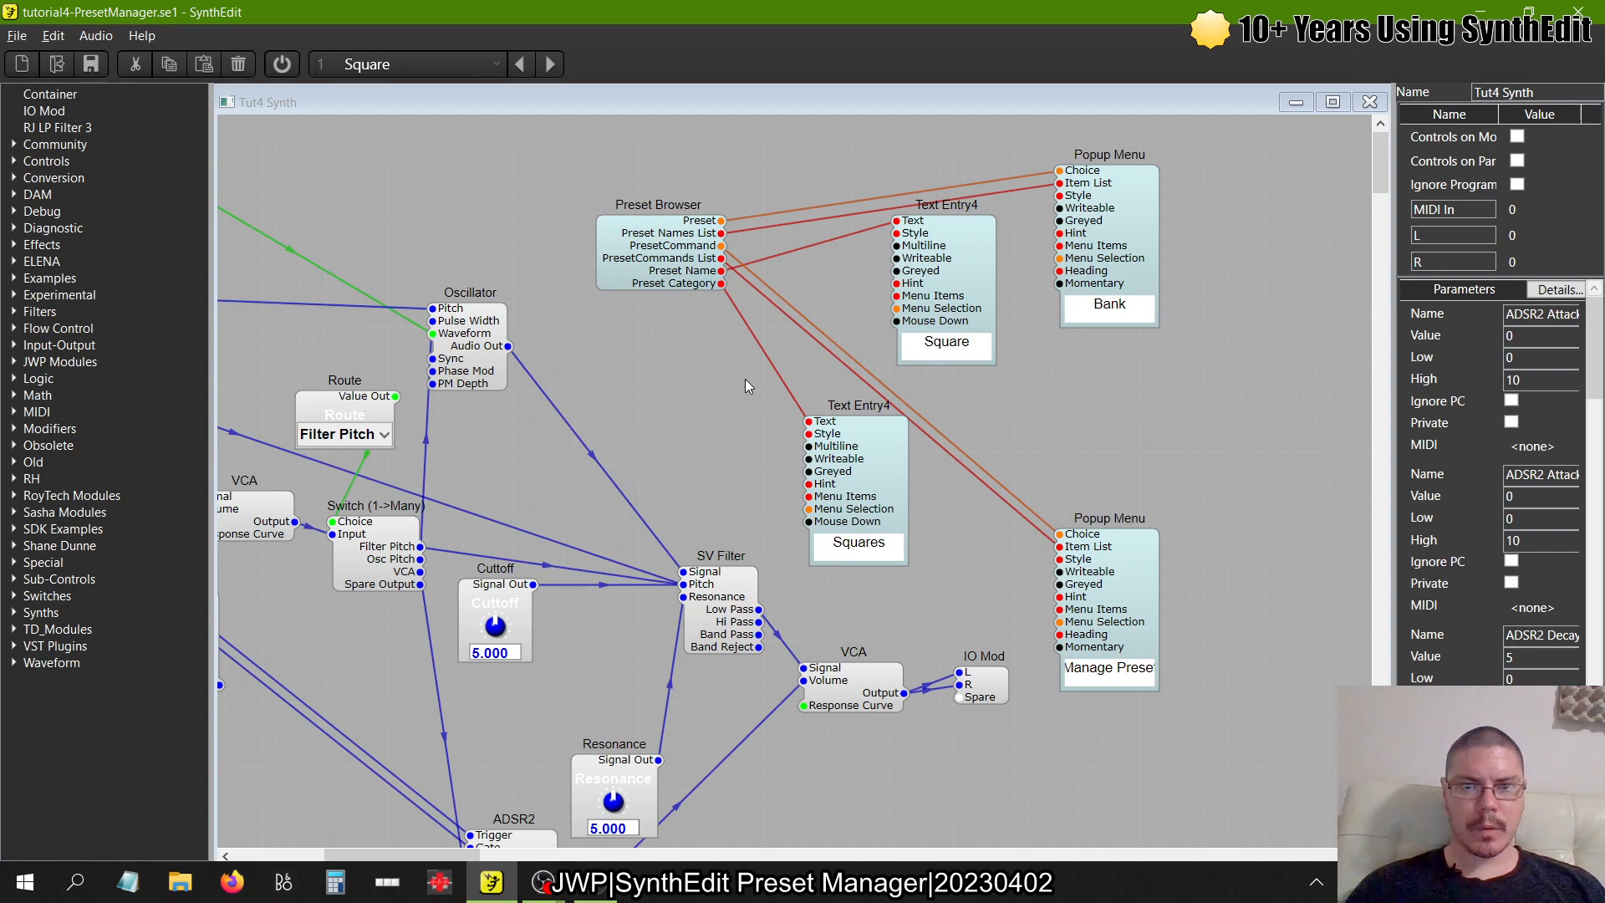
pyautogui.scroll(-2, 745, 379)
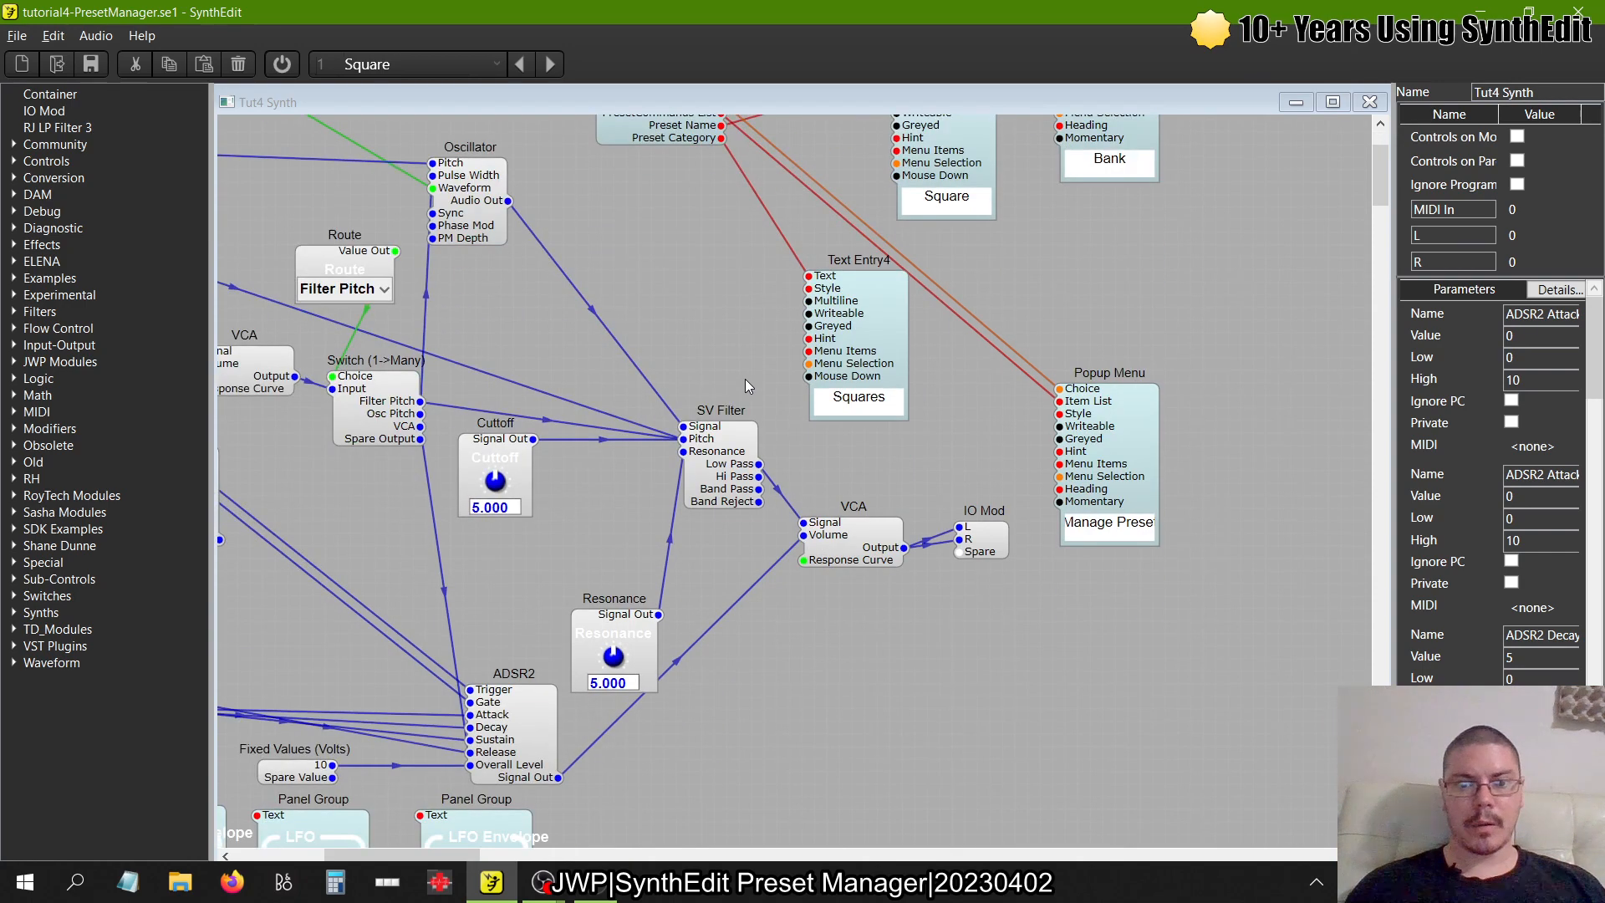
pyautogui.hscroll(-6, 745, 379)
pyautogui.hscroll(-3, 745, 379)
pyautogui.scroll(-7, 745, 379)
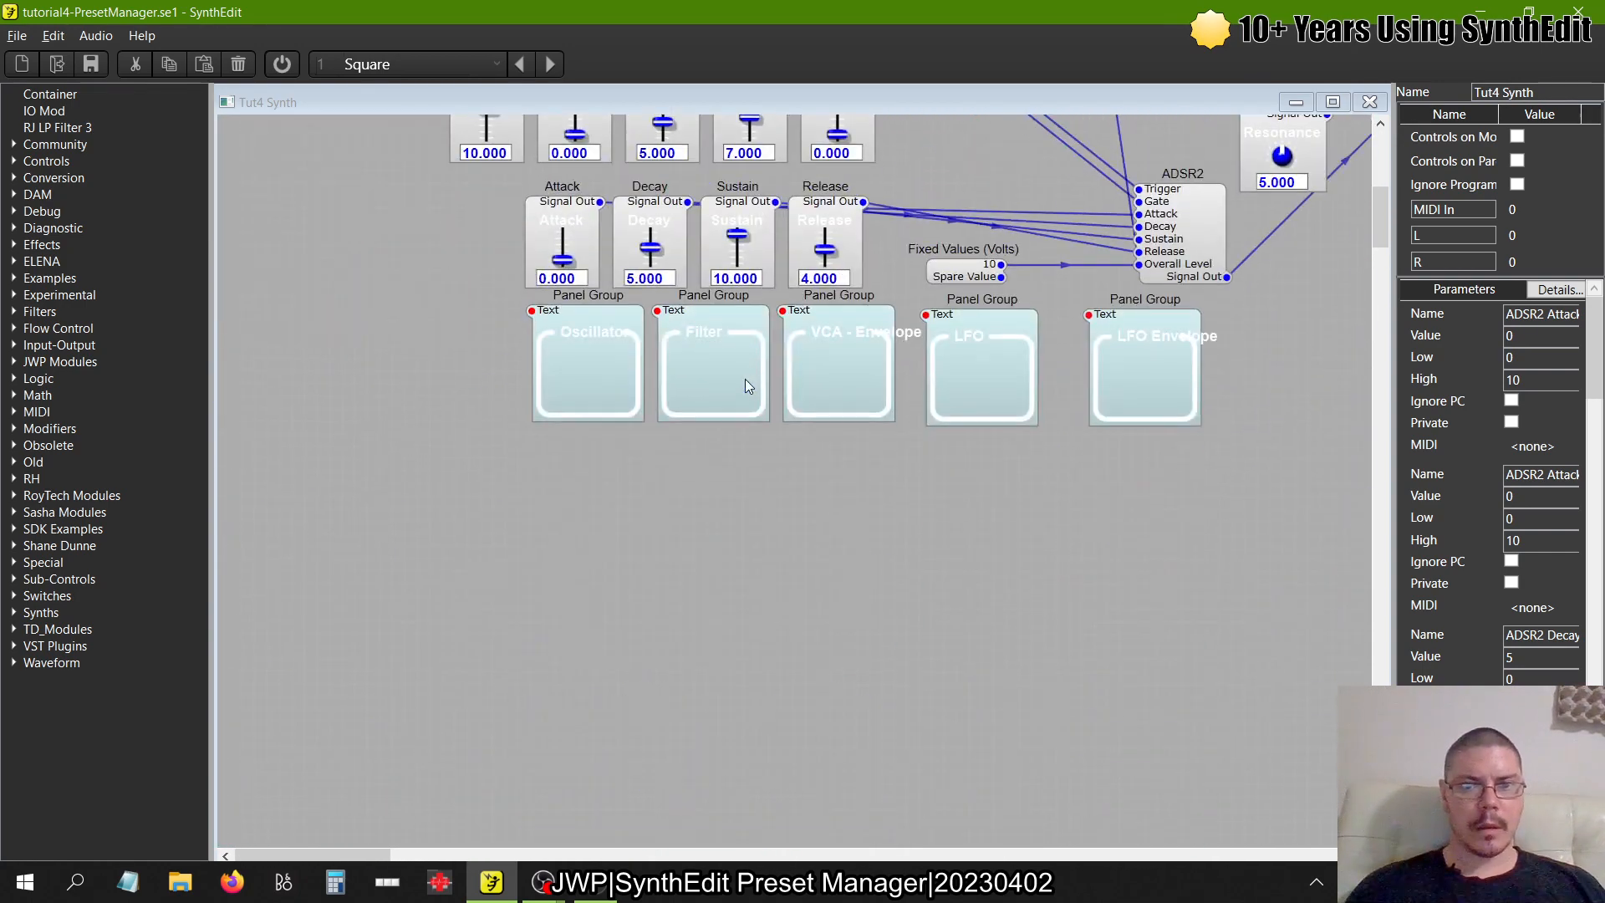
pyautogui.scroll(9, 745, 379)
pyautogui.hscroll(1, 745, 379)
pyautogui.hscroll(8, 746, 386)
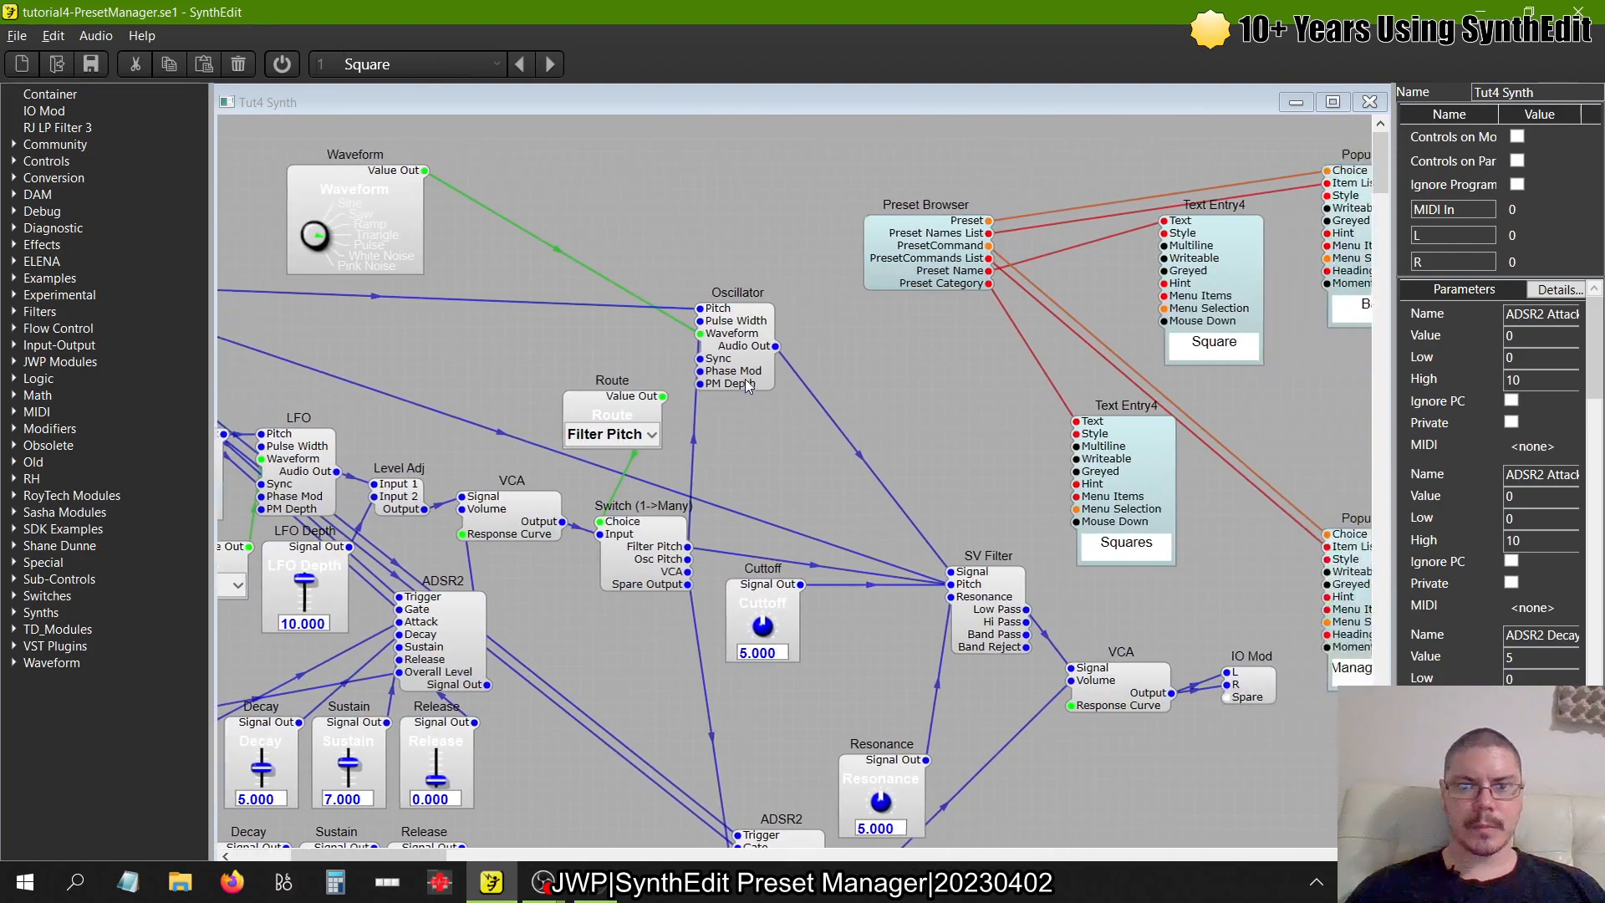
pyautogui.hscroll(-8, 746, 384)
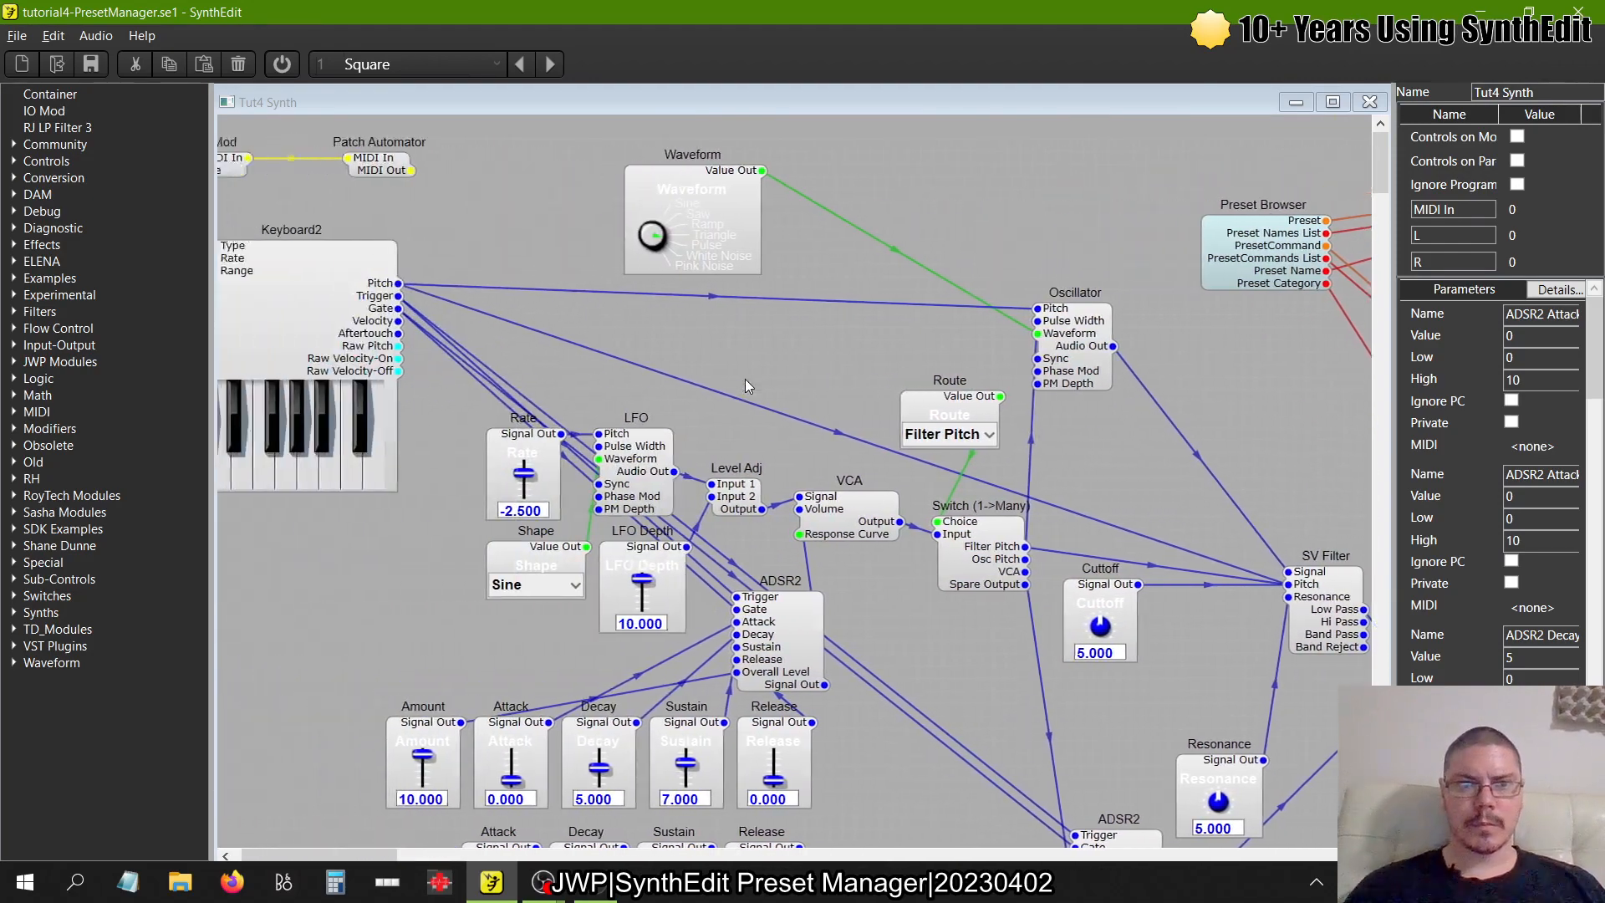
pyautogui.hscroll(8, 747, 386)
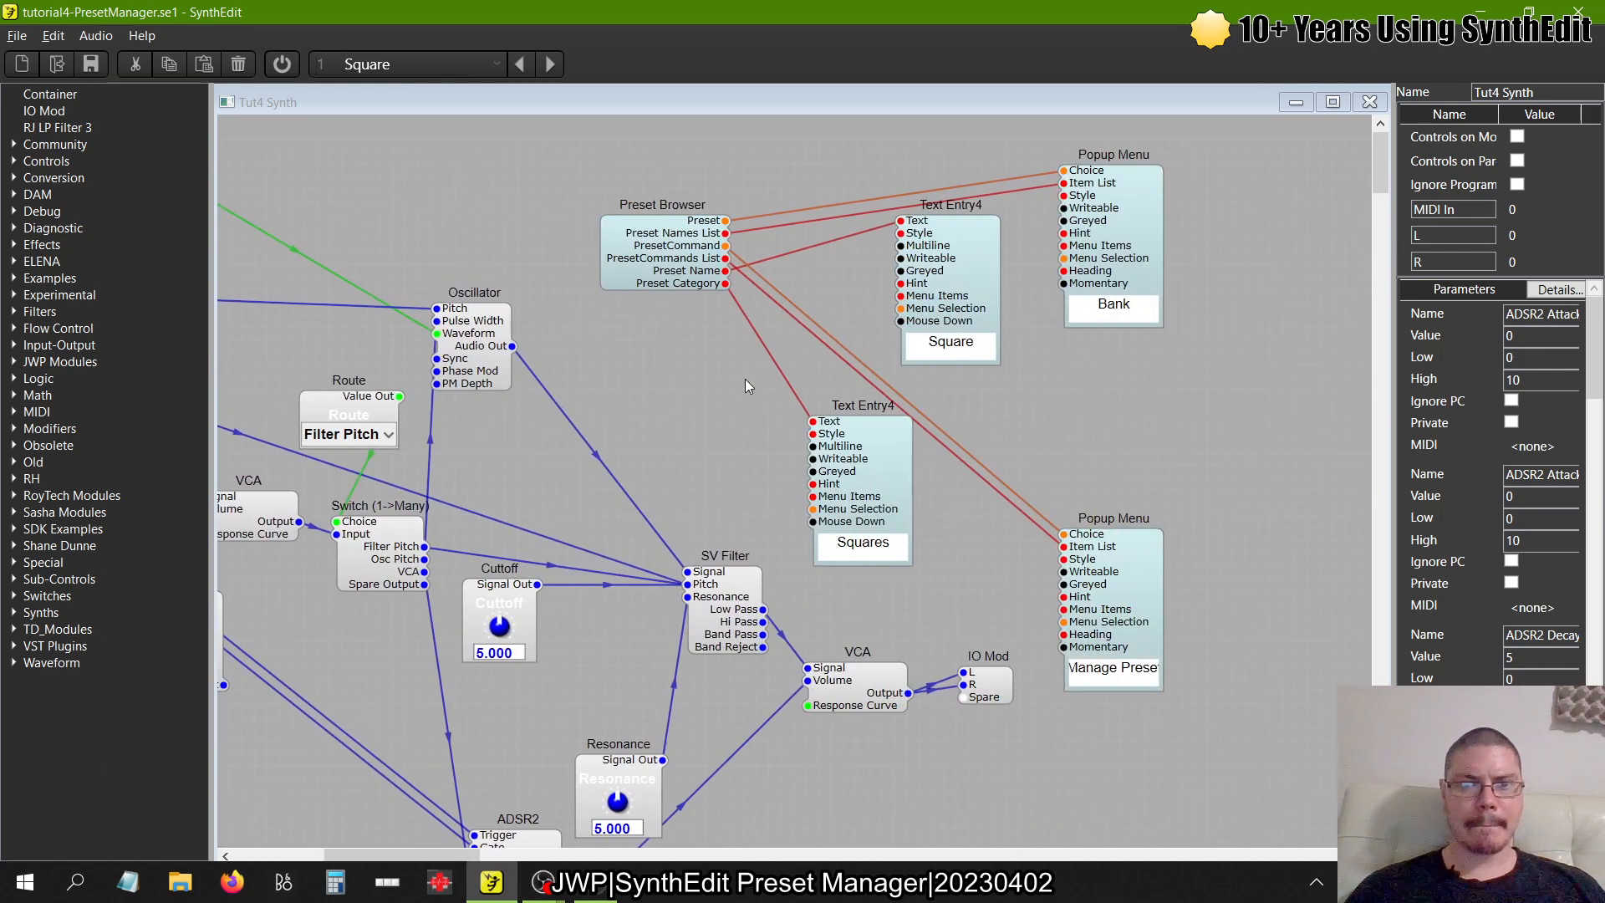
pyautogui.rightClick(1201, 403)
pyautogui.click(1240, 517)
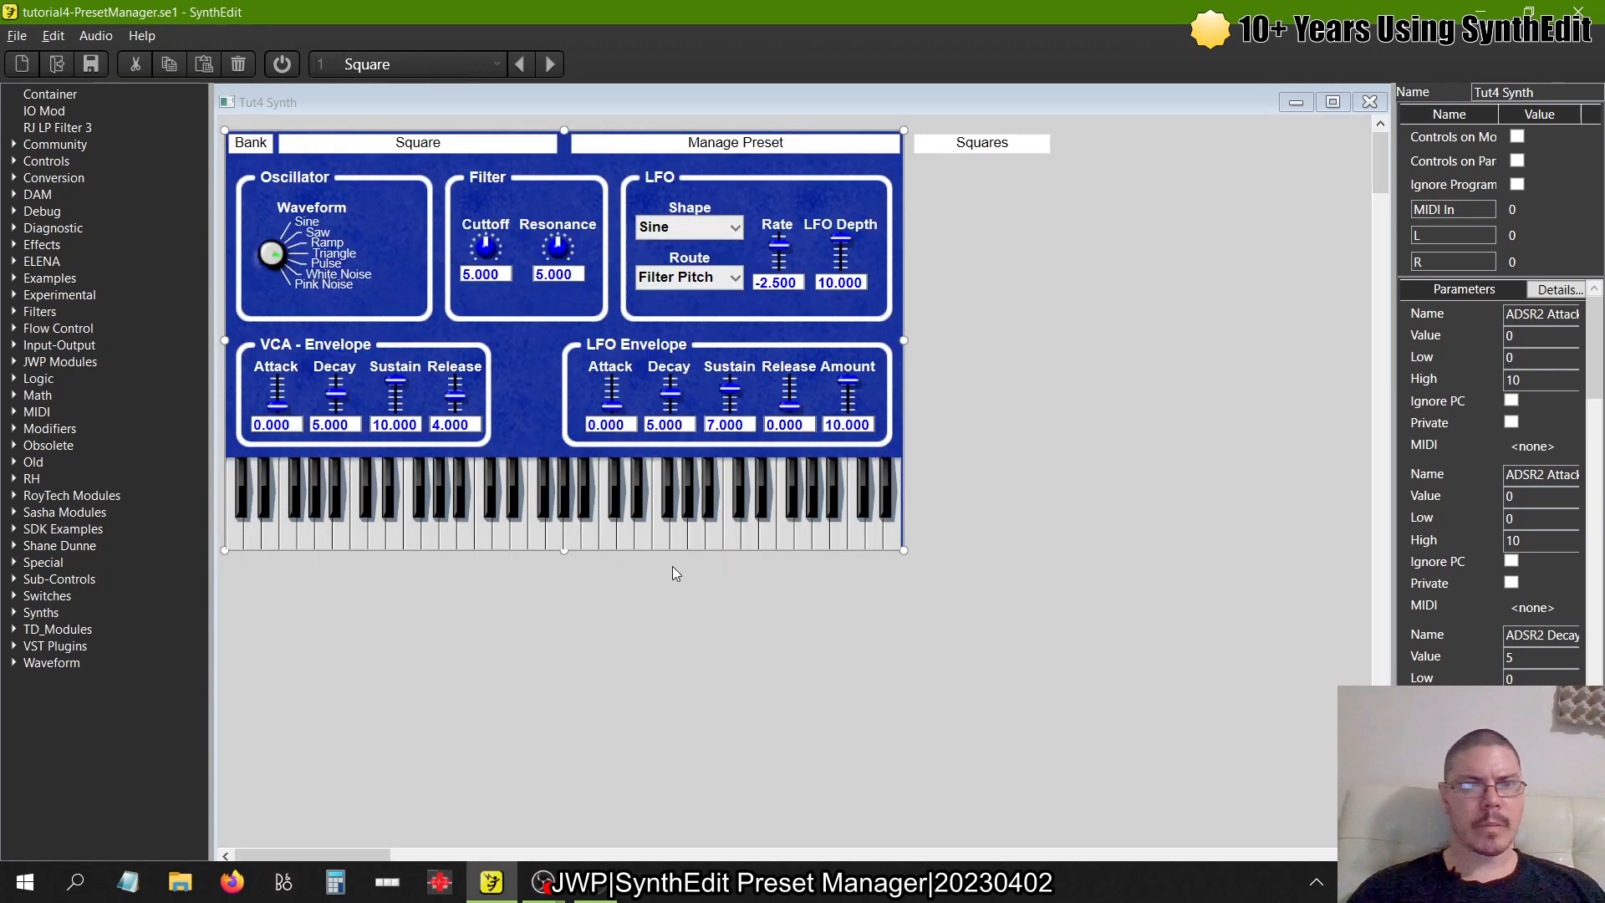